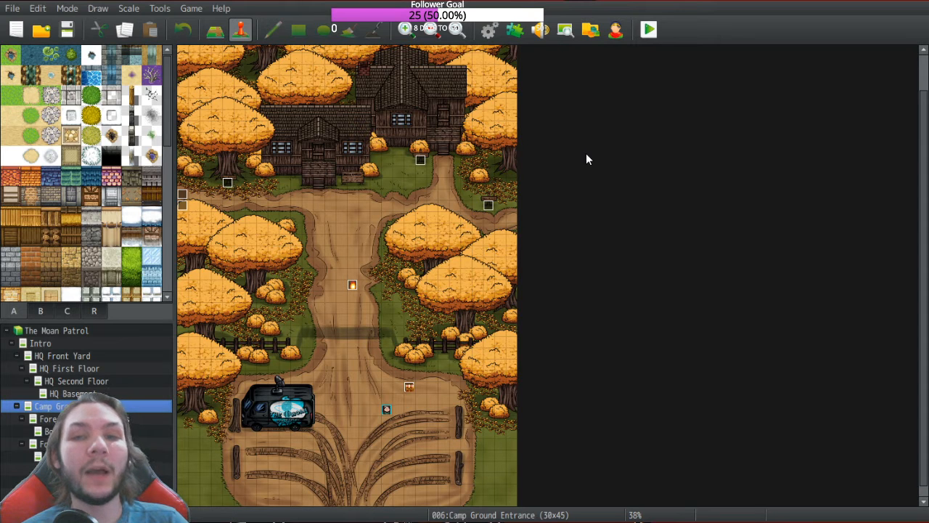
Step: Open the Database on the Skills tab and scroll the skills list
left_click(489, 29)
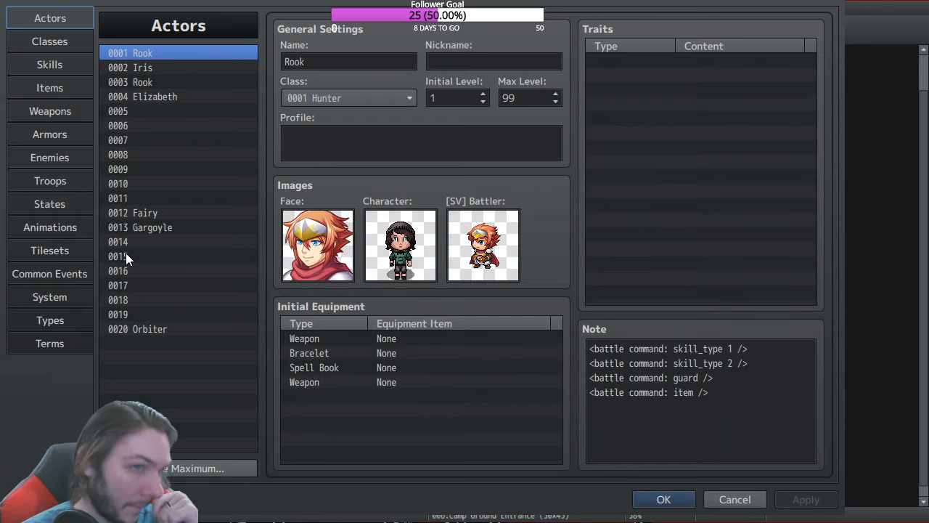
left_click(64, 68)
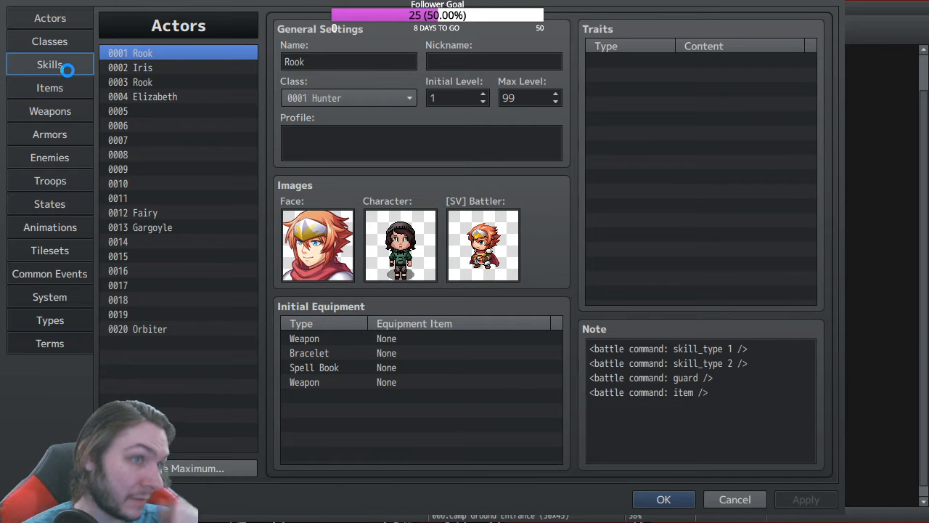
left_click_drag(251, 68, 245, 230)
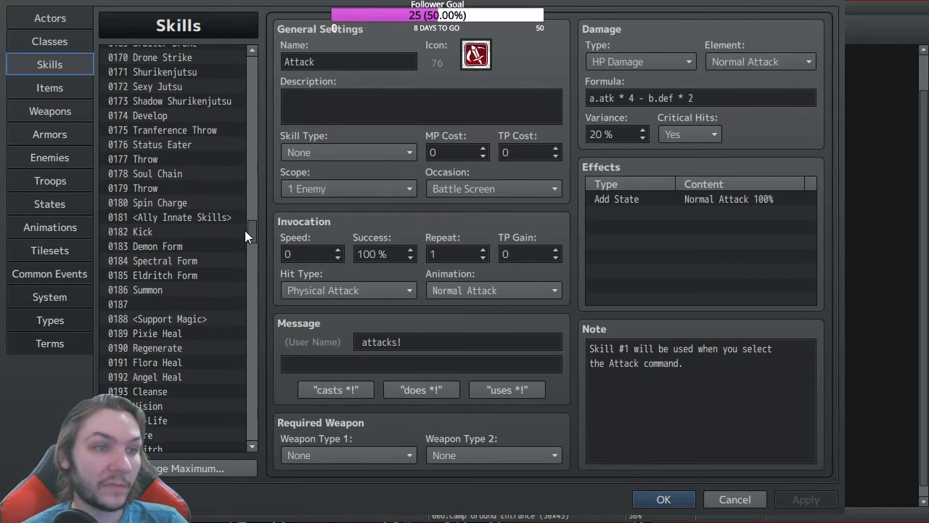
Step: Select skill 0178 Soul Chain and change its note tag to <Cooldown: 6>
left_click(174, 172)
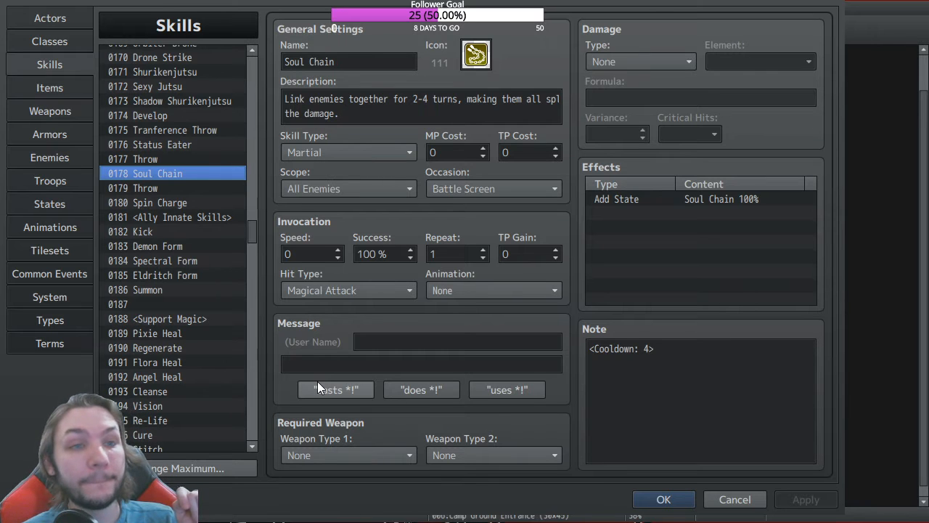
left_click(653, 349)
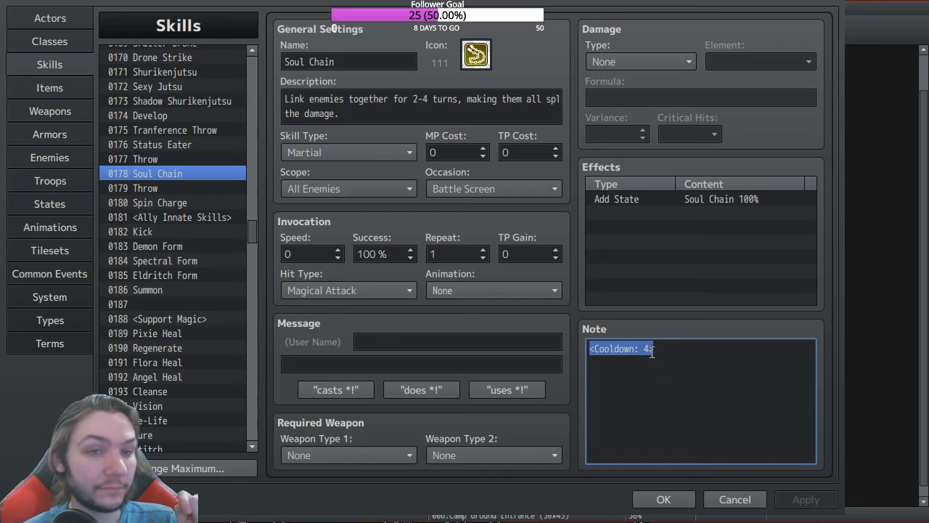
double_click(648, 348)
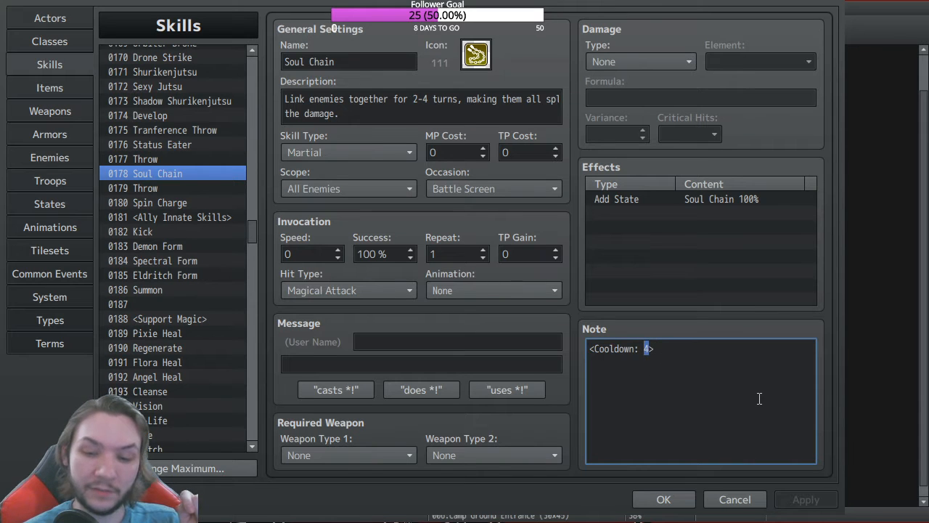
type("6")
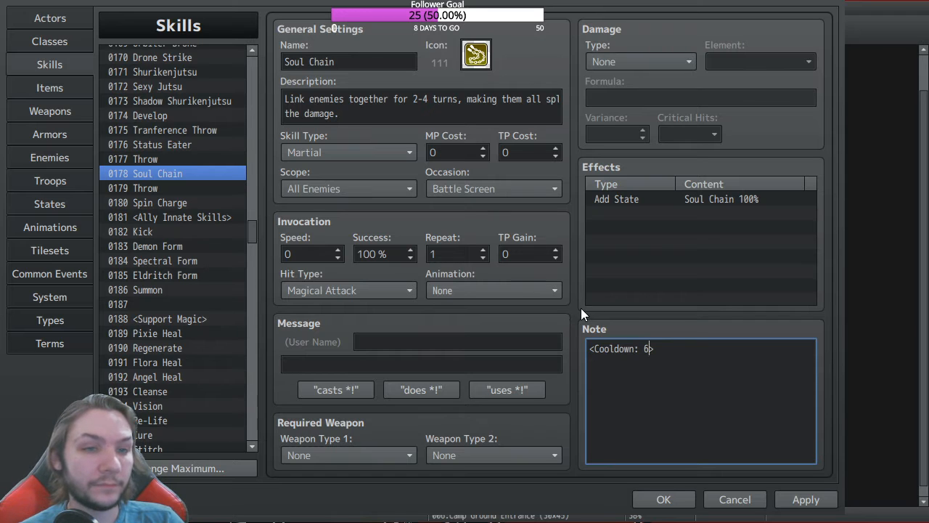
left_click(618, 348)
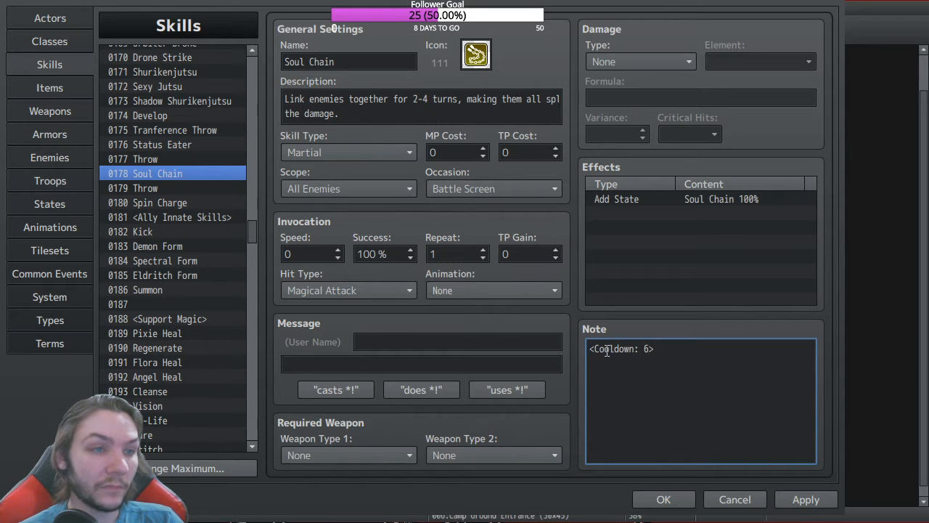
left_click(591, 349)
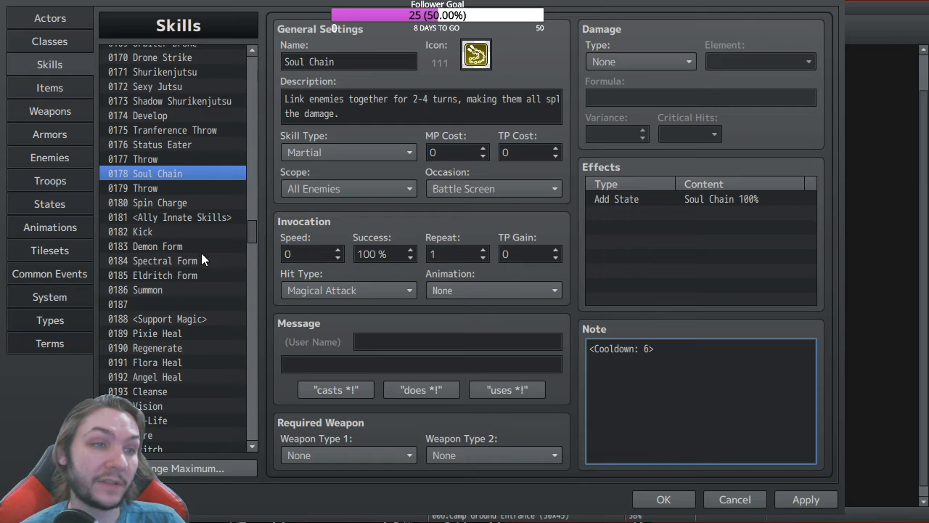
Step: Compare the Throw and Soul Chain skills, view Status Eater, then close the database with OK
left_click_drag(252, 234, 252, 228)
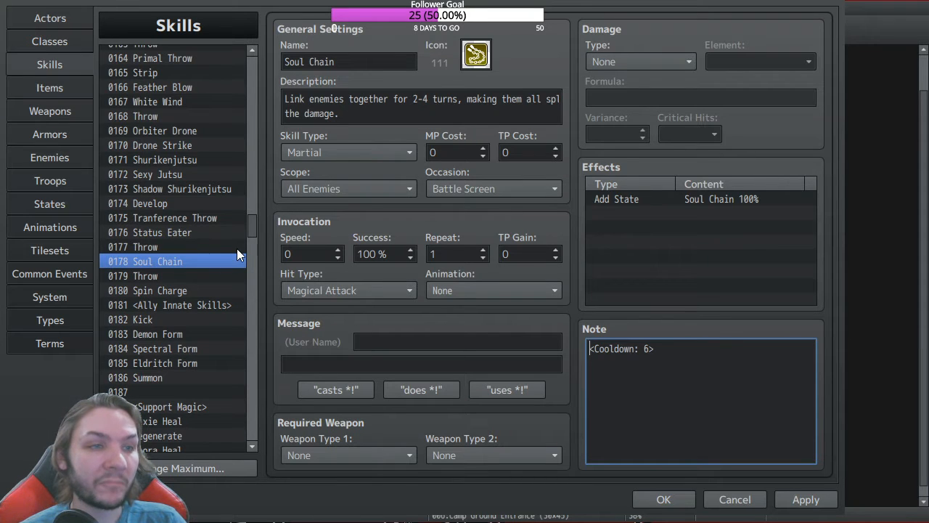
left_click(172, 248)
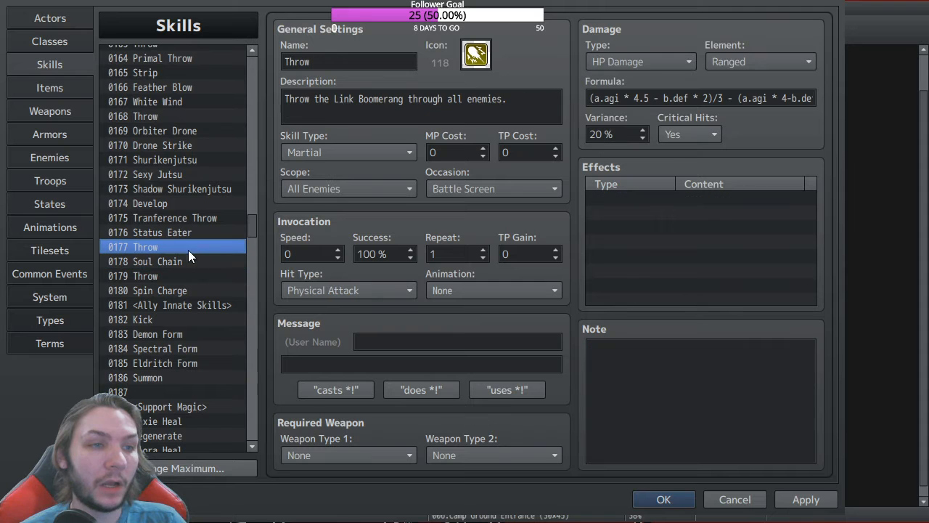
left_click(169, 257)
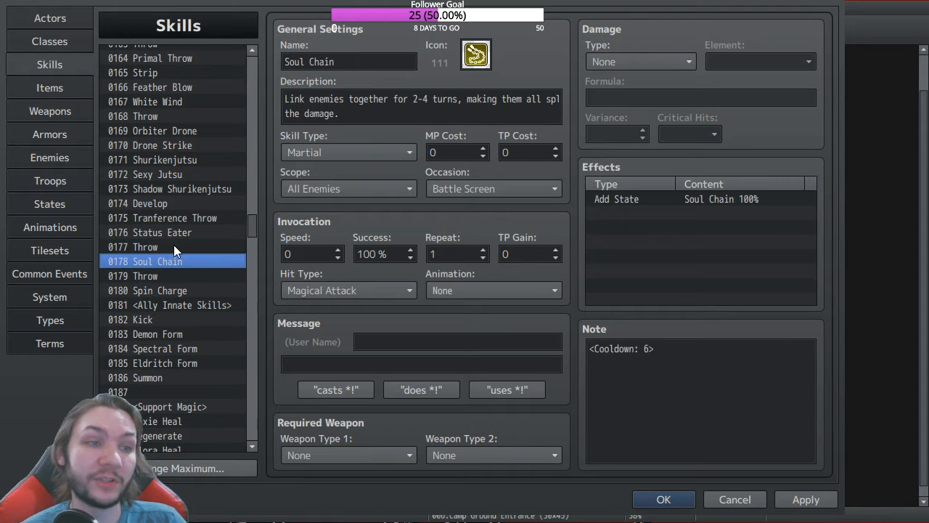
left_click(173, 247)
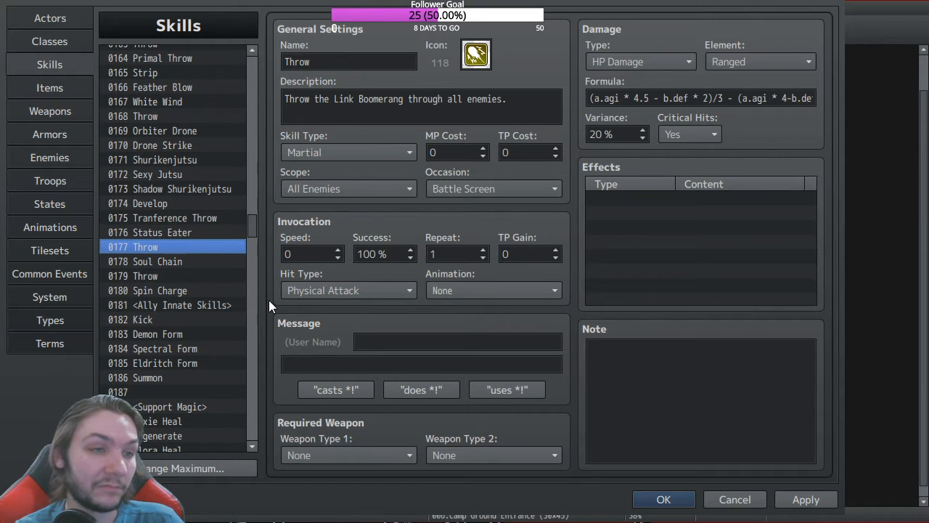
left_click(164, 234)
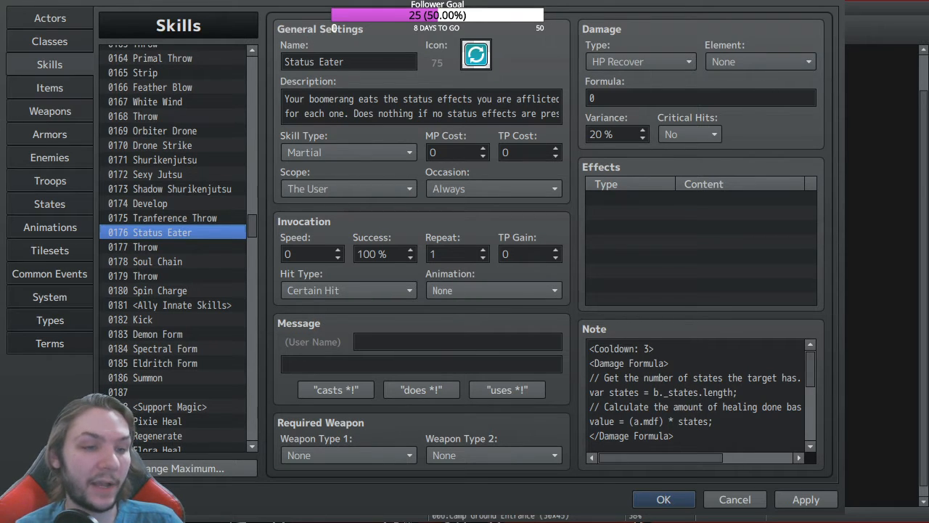
left_click(664, 500)
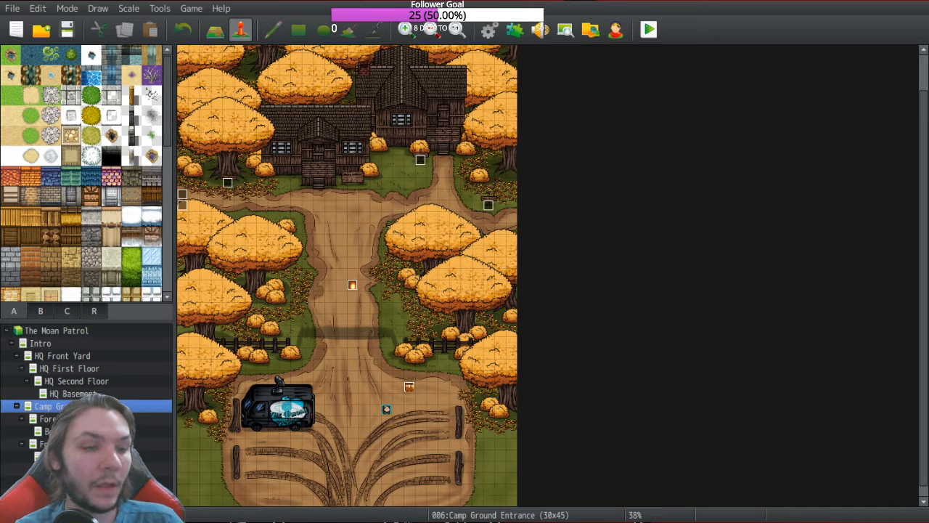
Step: Reopen the Database with F9, scroll the skills list, close it, and open chest event EV007
key("F9")
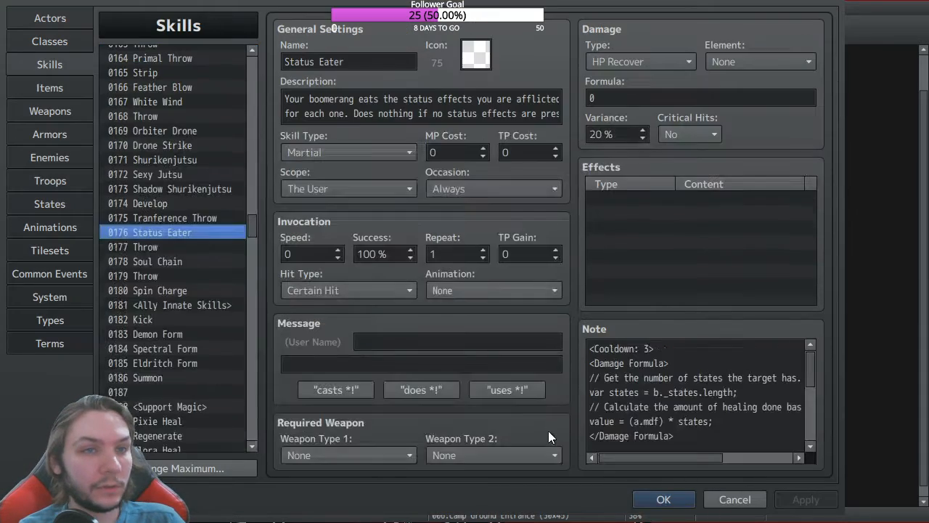
left_click_drag(250, 221, 248, 128)
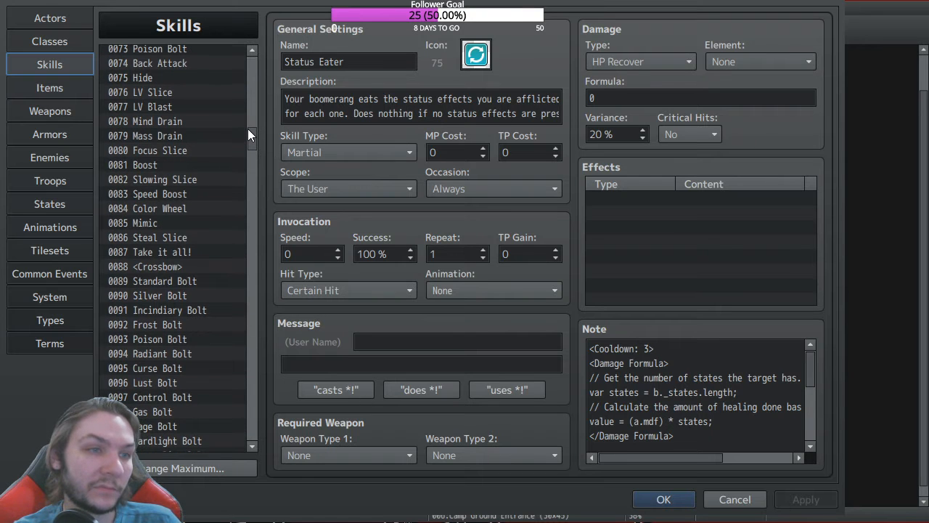
left_click_drag(248, 128, 245, 115)
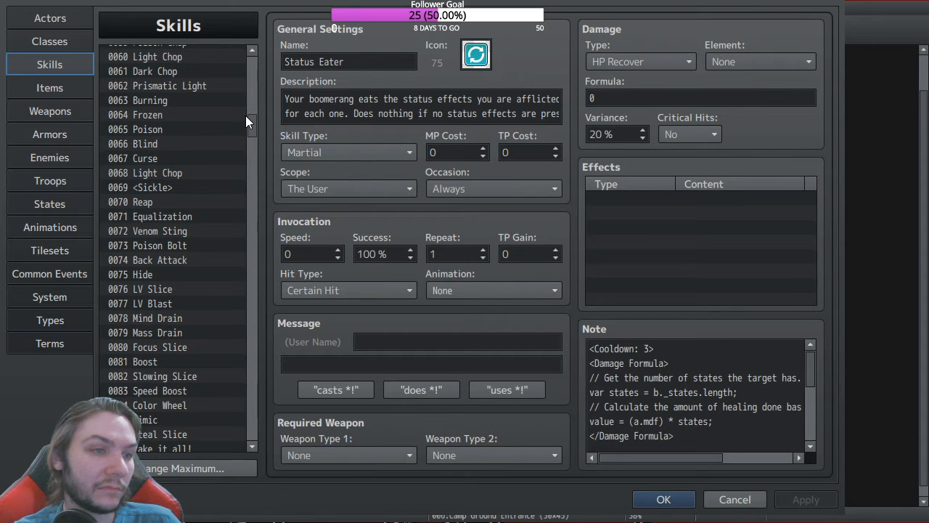
left_click_drag(245, 116, 245, 80)
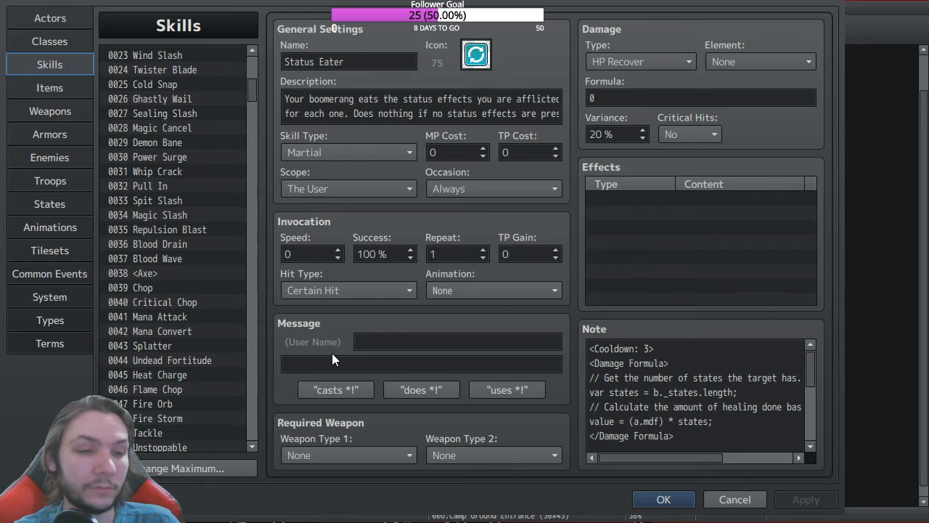
left_click(670, 499)
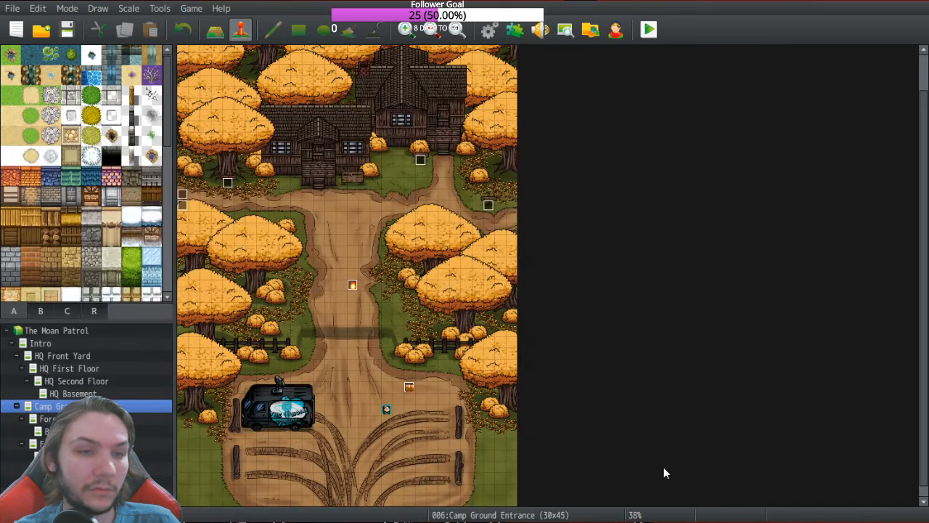
double_click(409, 387)
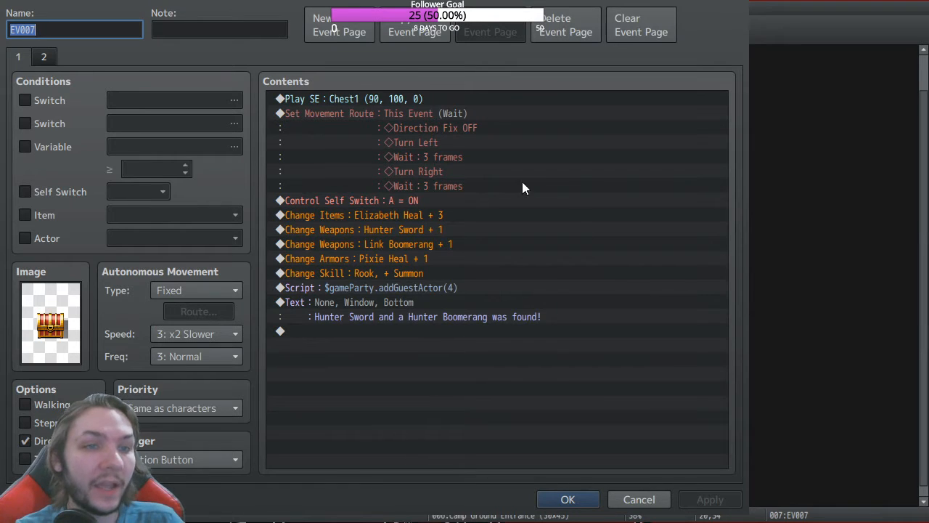
Step: Insert a Change Level: Rook, +20 command before the item gift and confirm the event
left_click(357, 217)
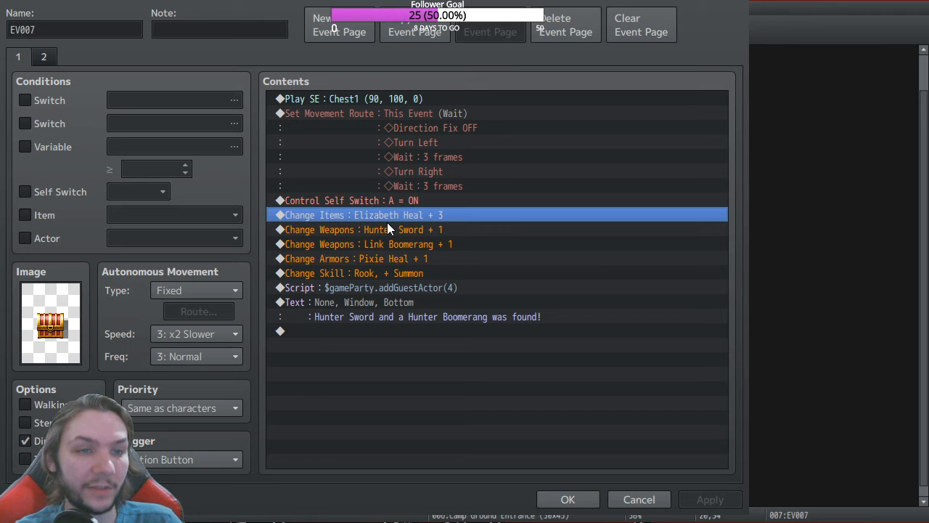
double_click(387, 221)
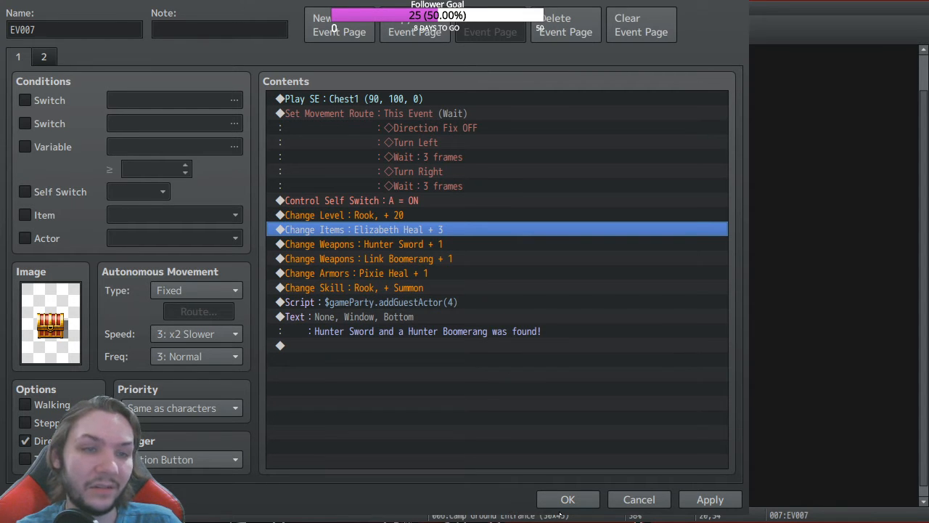
left_click(567, 499)
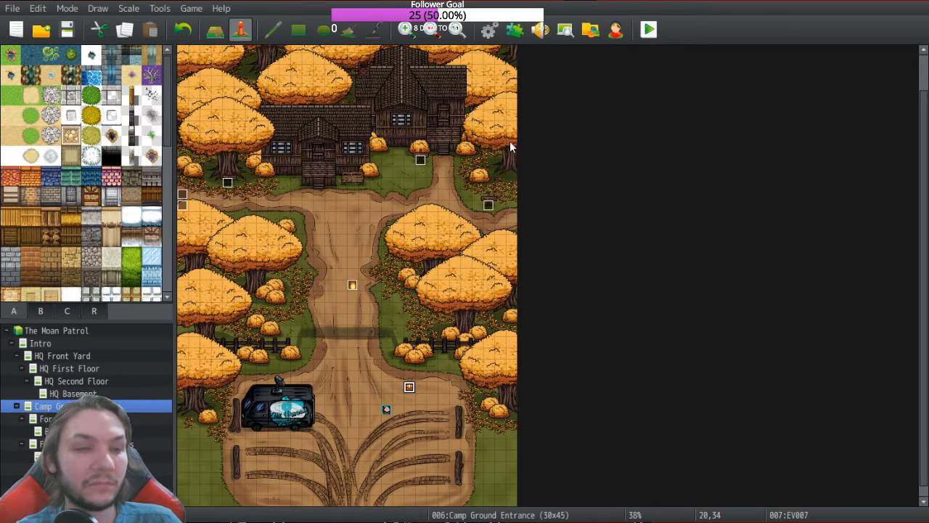
Step: Reopen EV007, inspect its Change Skill : Rook, + Summon command, then apply and close
double_click(409, 388)
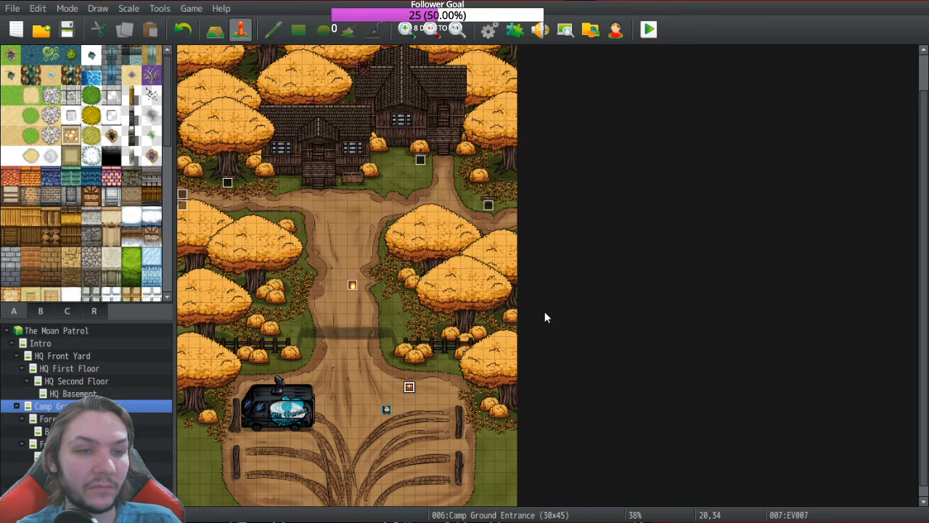
left_click(389, 290)
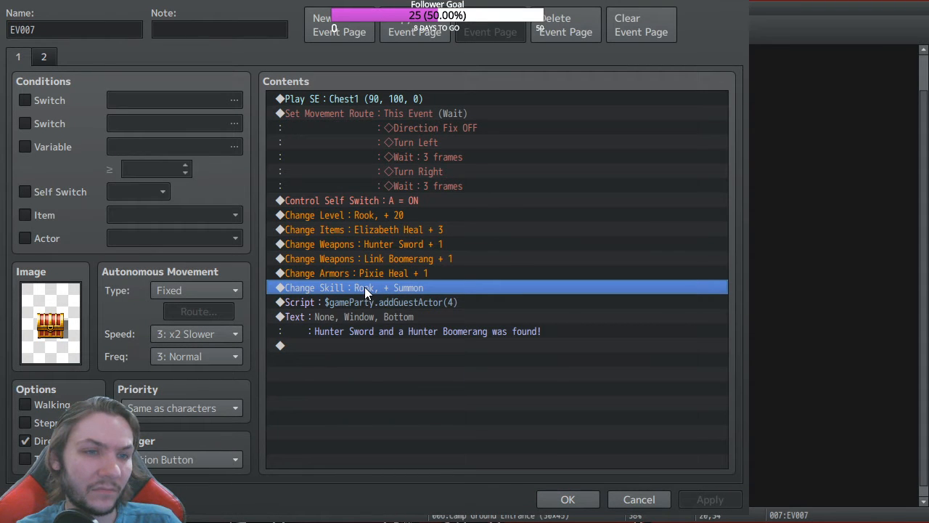
double_click(414, 308)
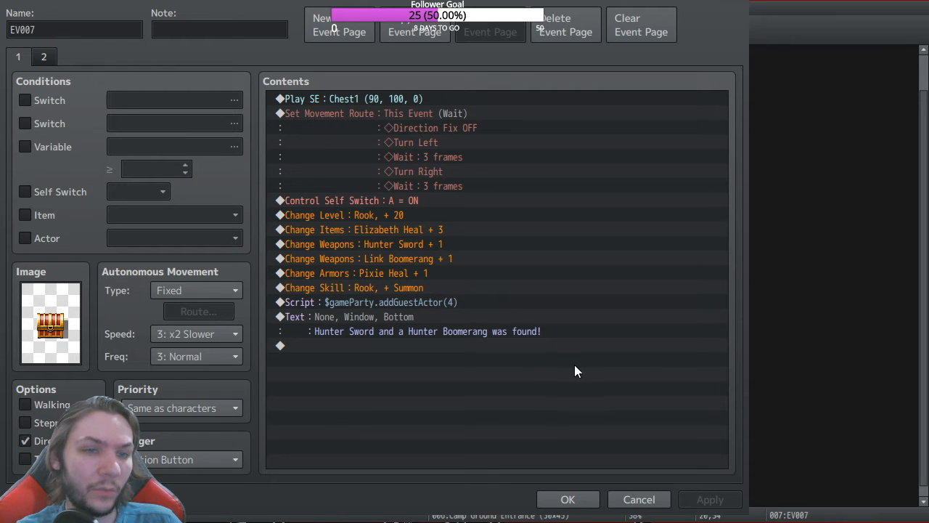
left_click(467, 319)
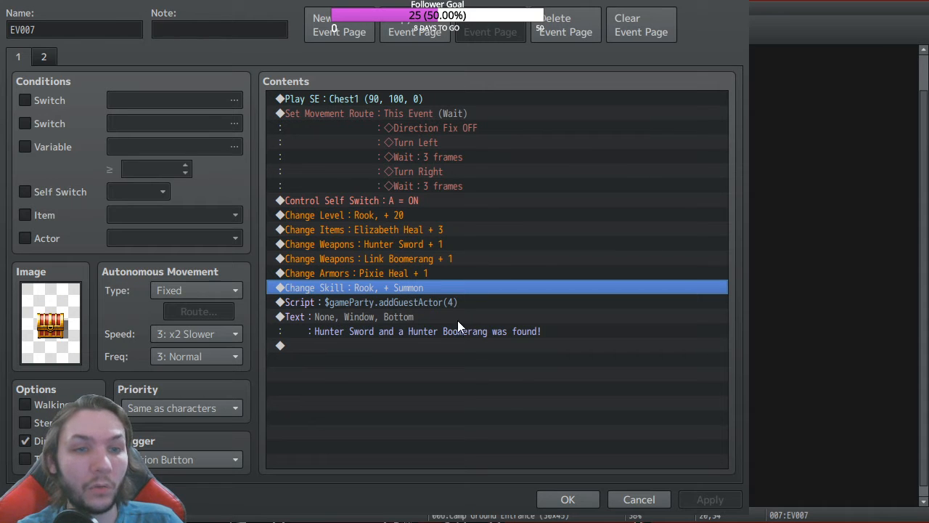
left_click(506, 368)
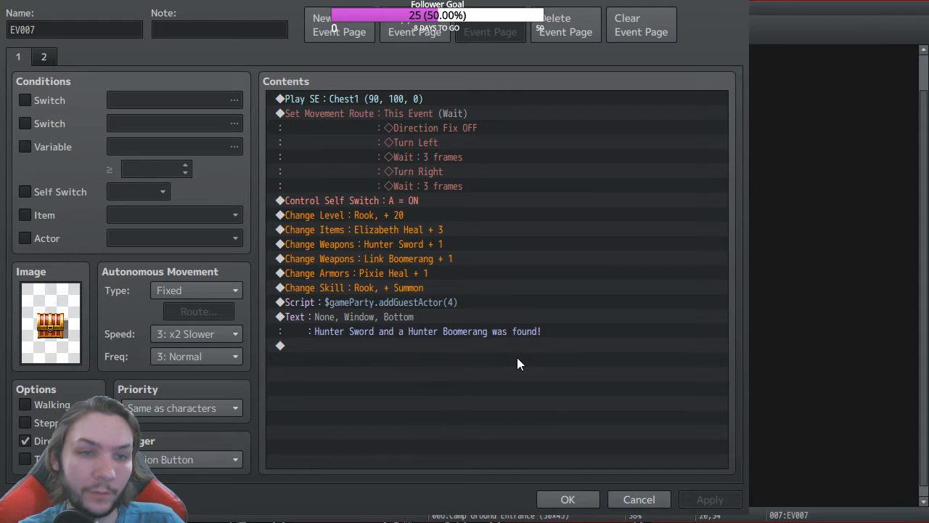
left_click(516, 288)
left_click(565, 498)
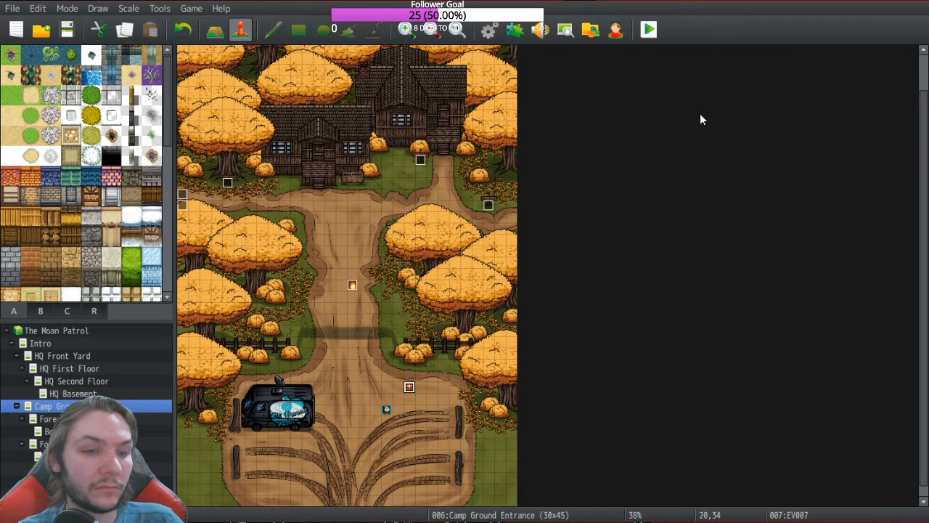
Step: Start a playtest, saving the project when prompted
left_click(648, 29)
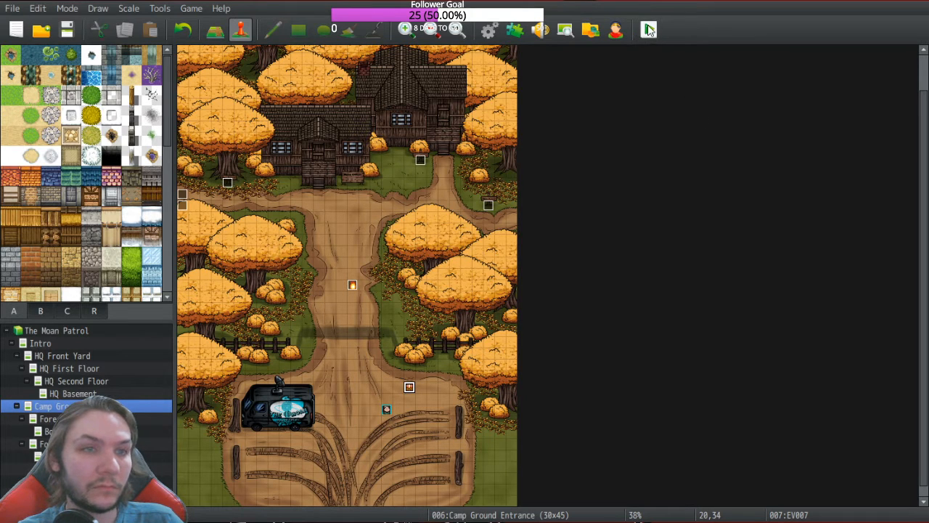
left_click(61, 61)
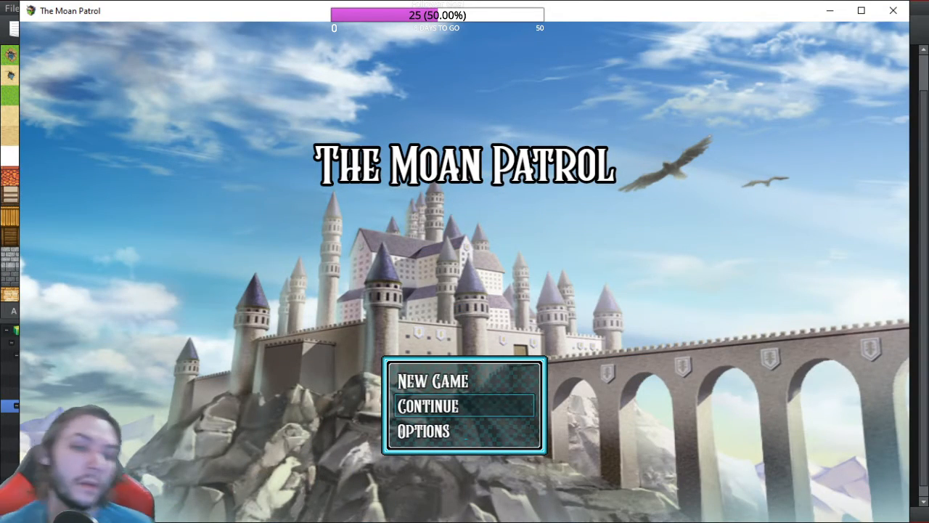
Step: Start a new game and open the treasure chest
key("Up")
key("Return")
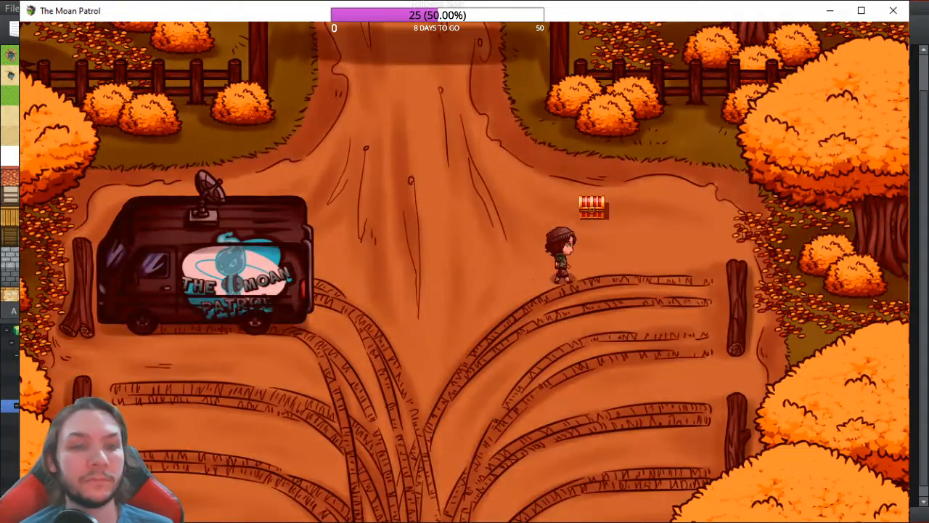
key("Return")
key("Return")
key("Left")
Step: On Rook's Equip screen, optimize his gear, then clear all equipment
key("Escape")
key("Down")
key("Down")
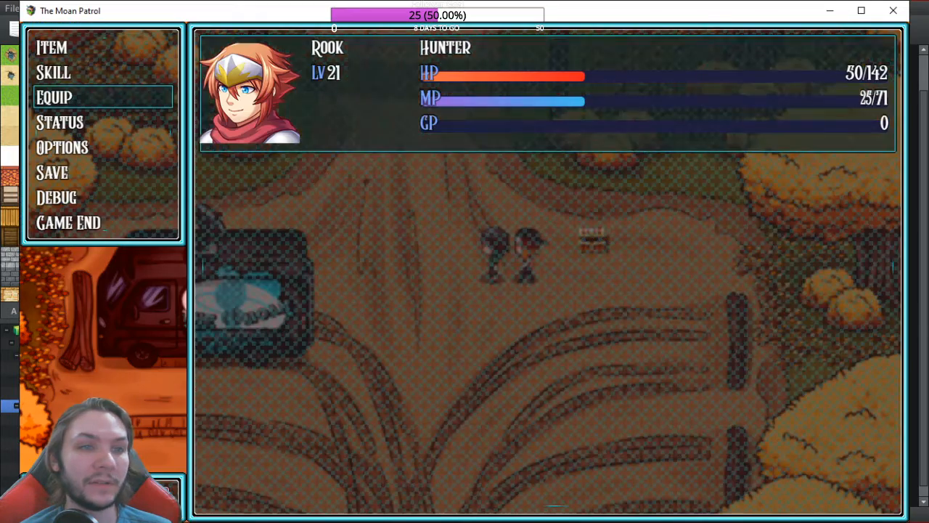
key("Return")
key("Down")
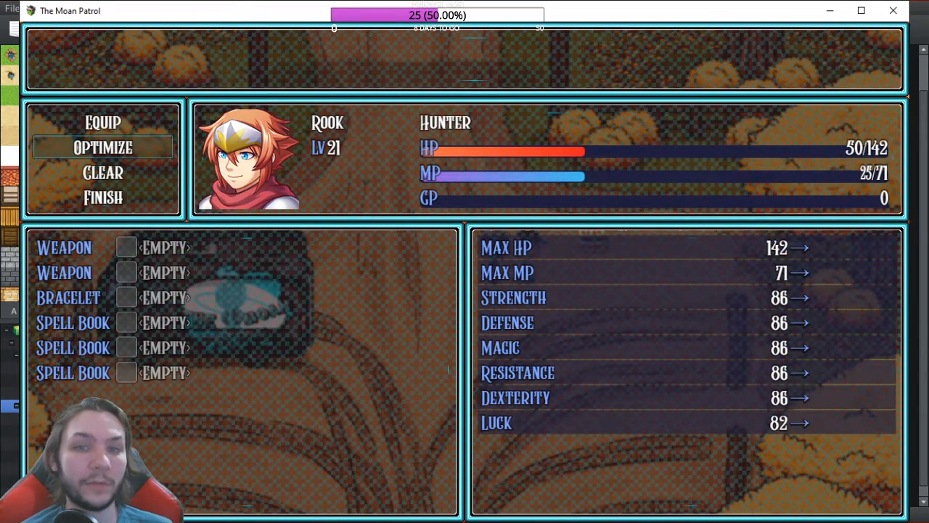
key("Return")
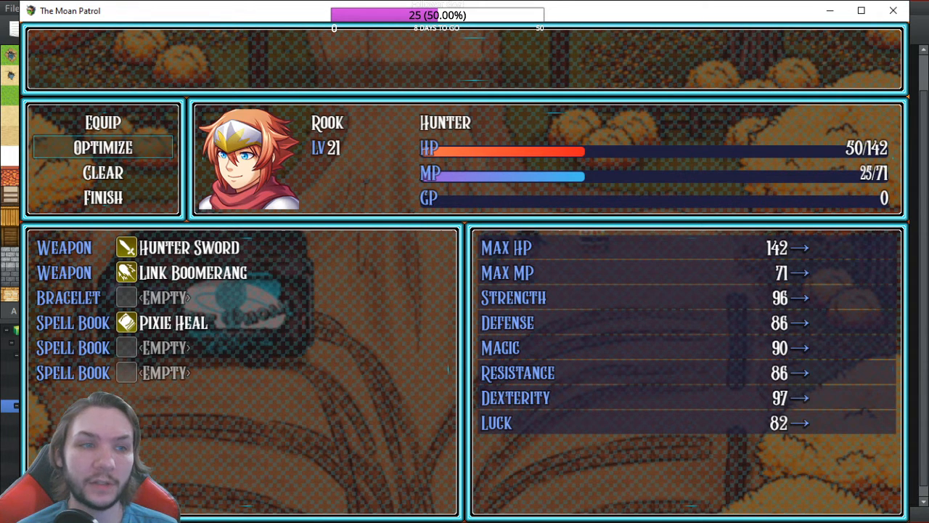
key("Down")
key("Return")
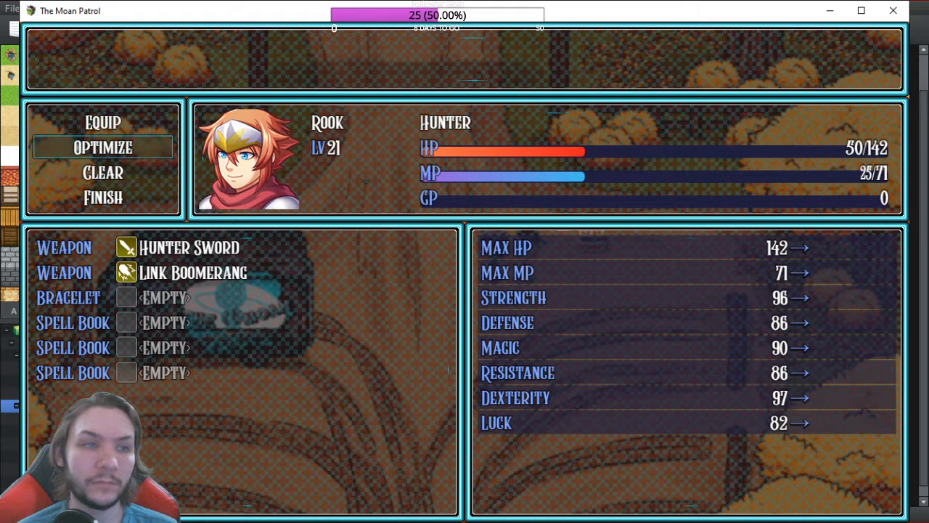
Step: Check the Link Boomerang slot, then re-optimize to re-equip Pixie Heal
key("Up")
key("Return")
key("Down")
key("Return")
key("Escape")
key("Down")
key("Escape")
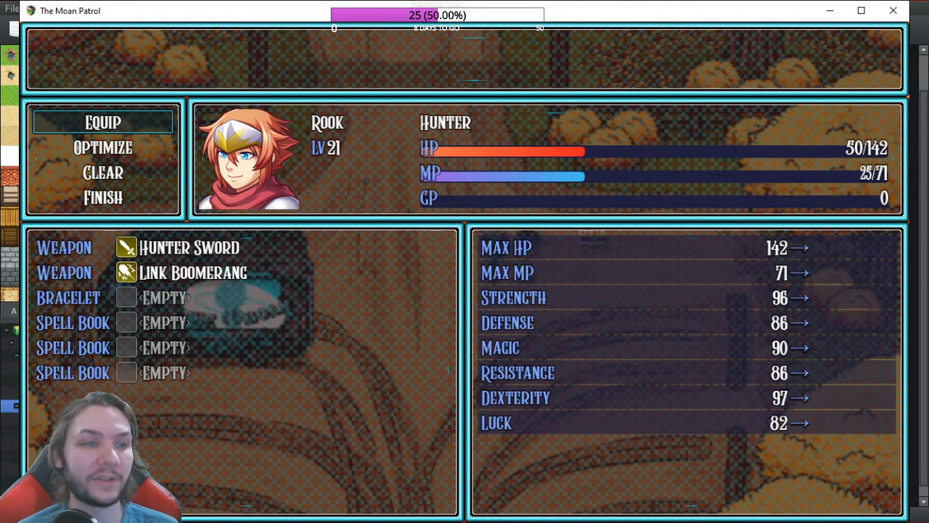
key("Return")
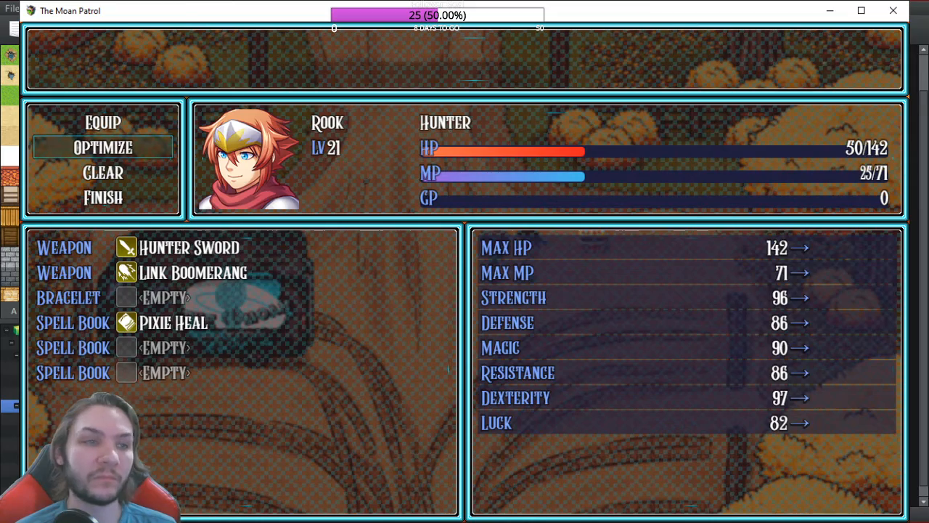
Step: Review Rook's level 21 status, then close the menu and head north
key("Escape")
key("Down")
key("Return")
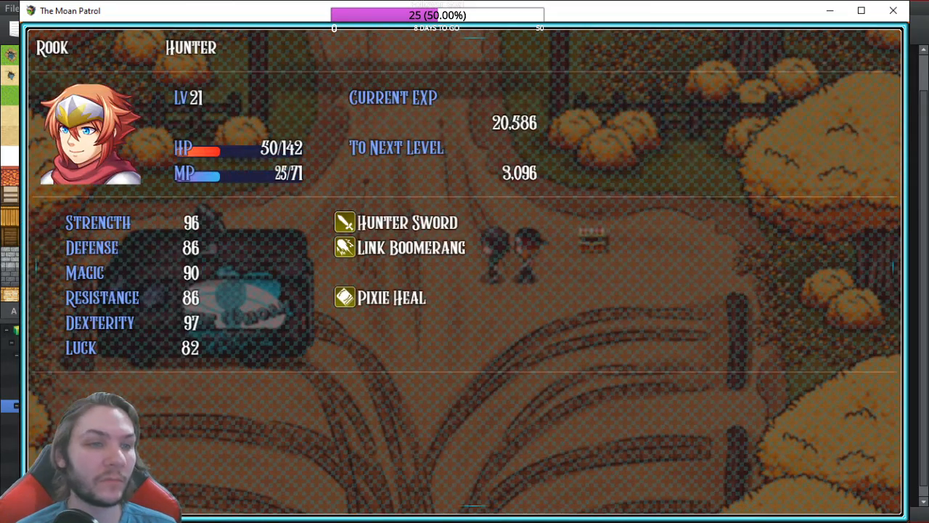
key("Escape")
key("Escape")
key("Up")
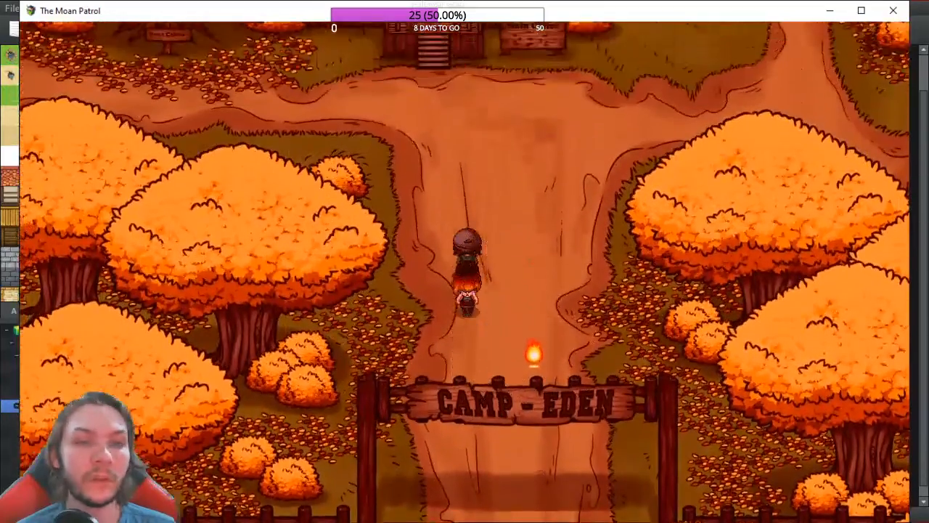
Step: Walk the party through the Camp Eden gate, left to the next map, and up into the wisp
key("Left")
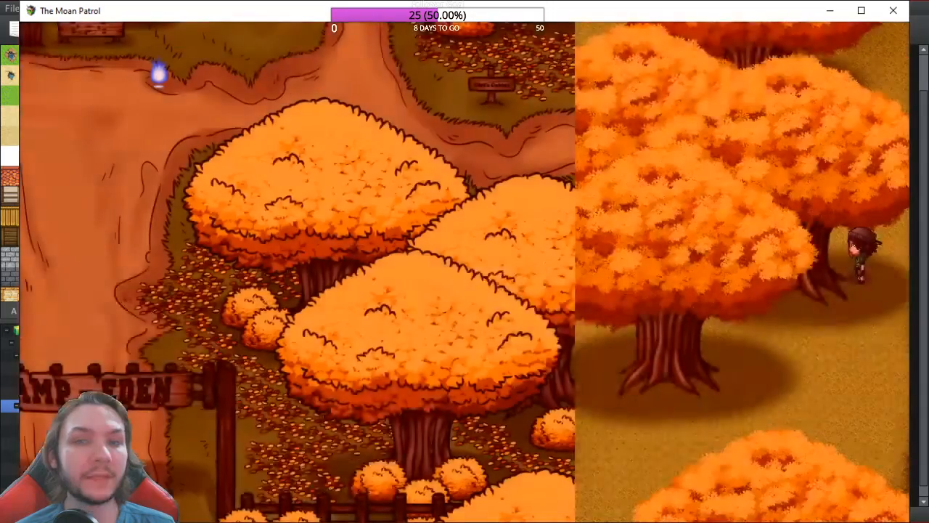
key("Left")
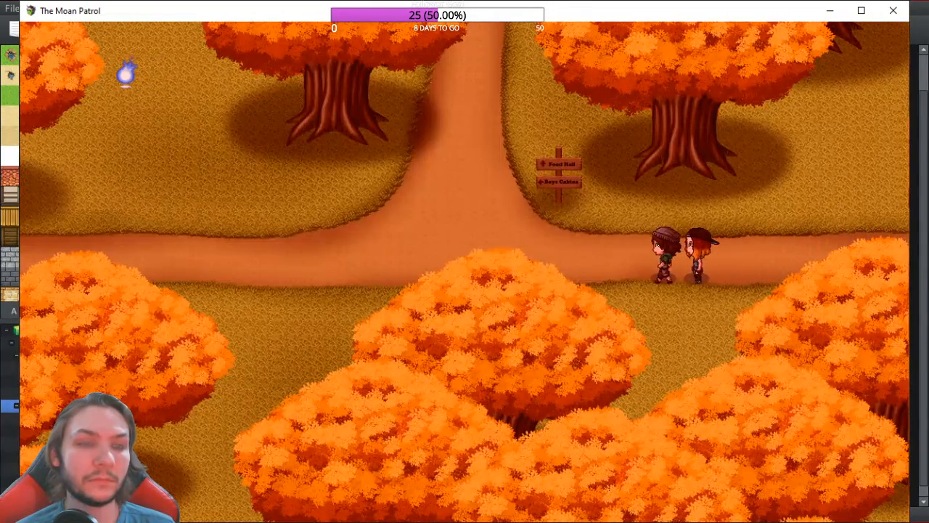
key("Left")
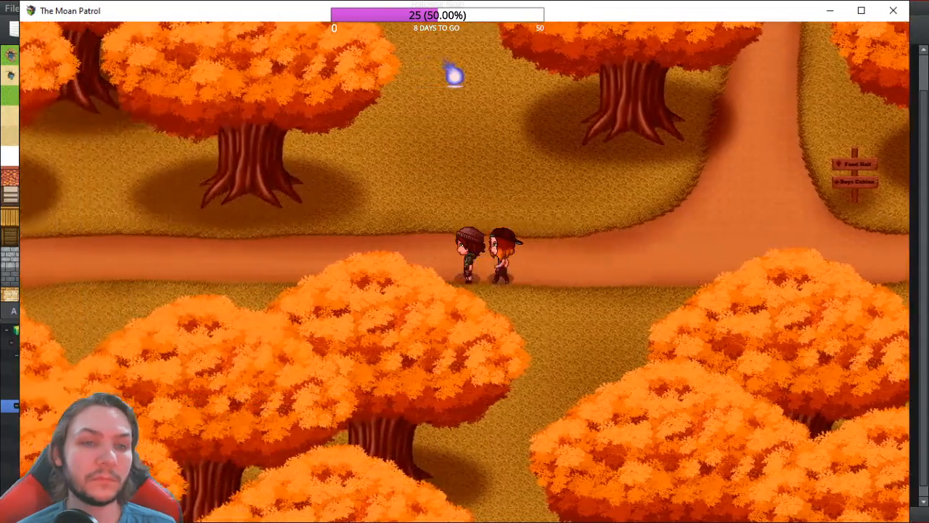
key("Left")
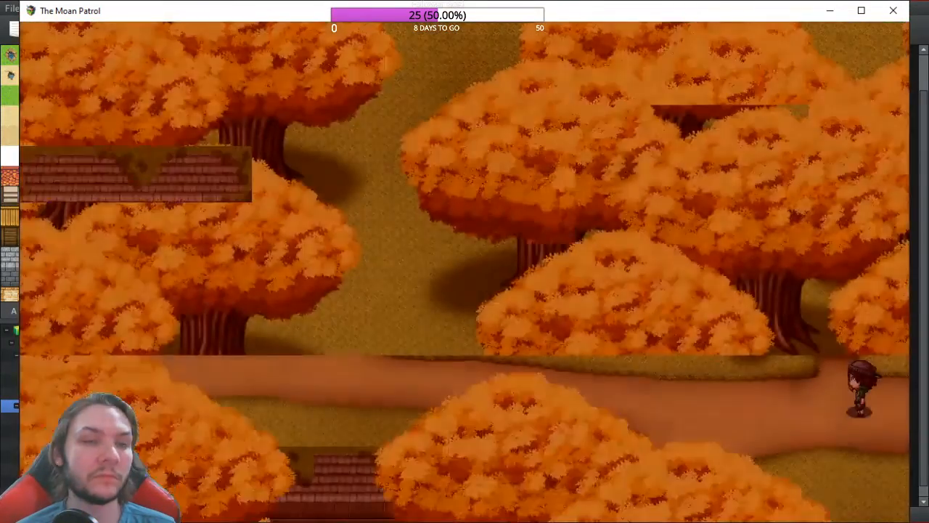
key("Left")
key("Left")
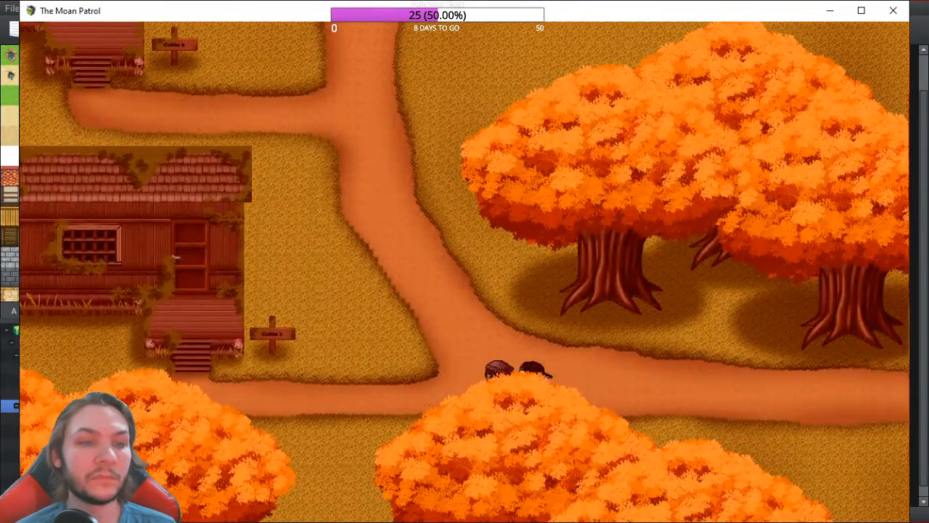
key("Up")
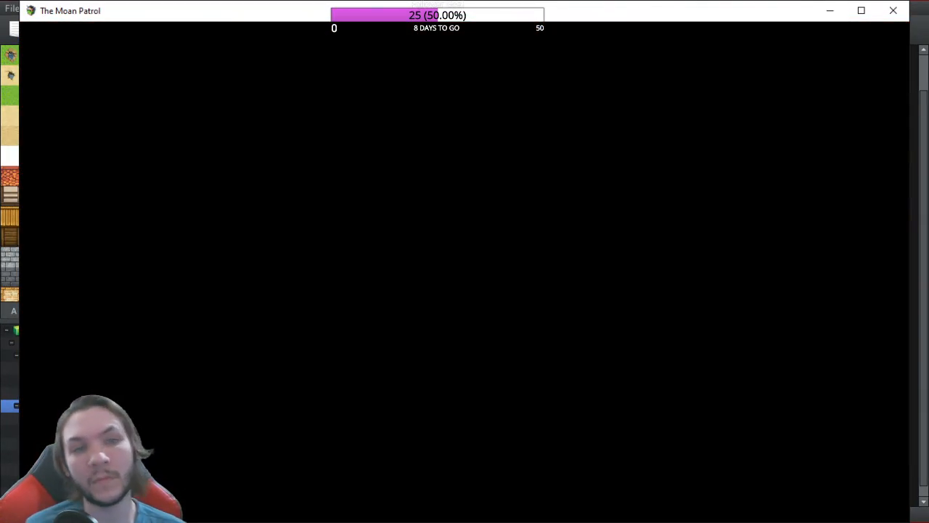
Step: Cast Frost Mail, then choose Martial > Slash for the next action
key("Down")
key("Down")
key("Up")
key("Return")
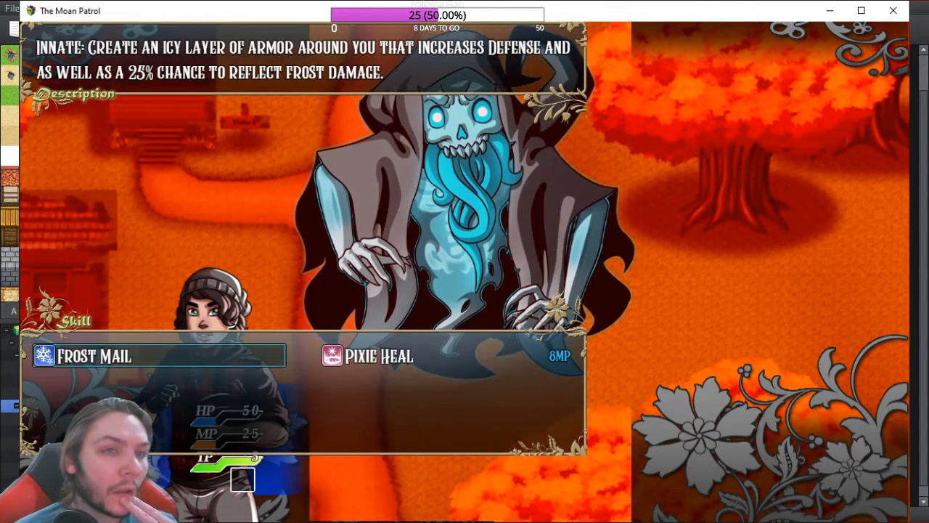
key("Return")
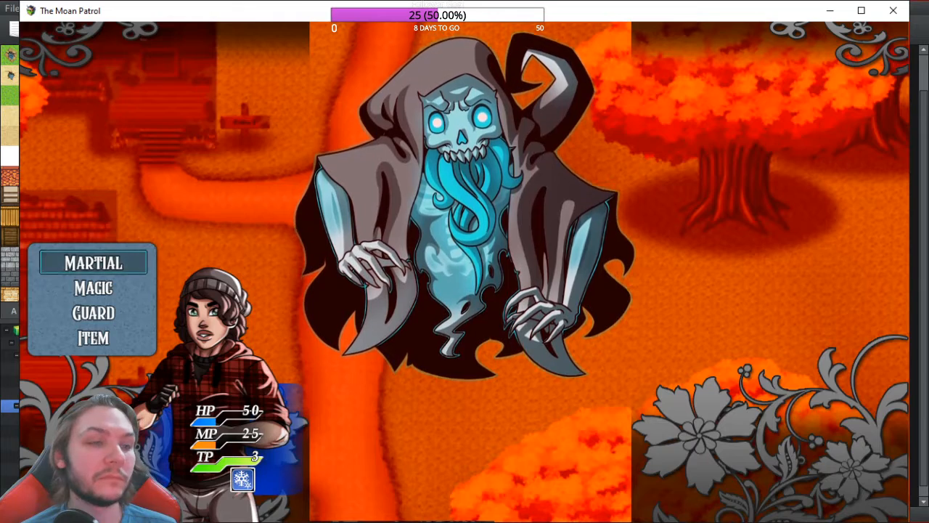
key("Down")
key("Return")
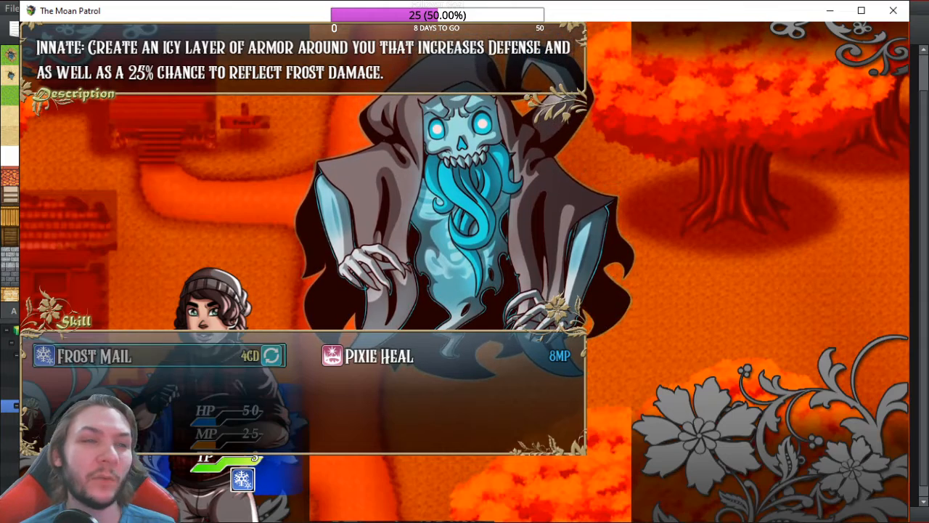
key("Escape")
key("Up")
key("Return")
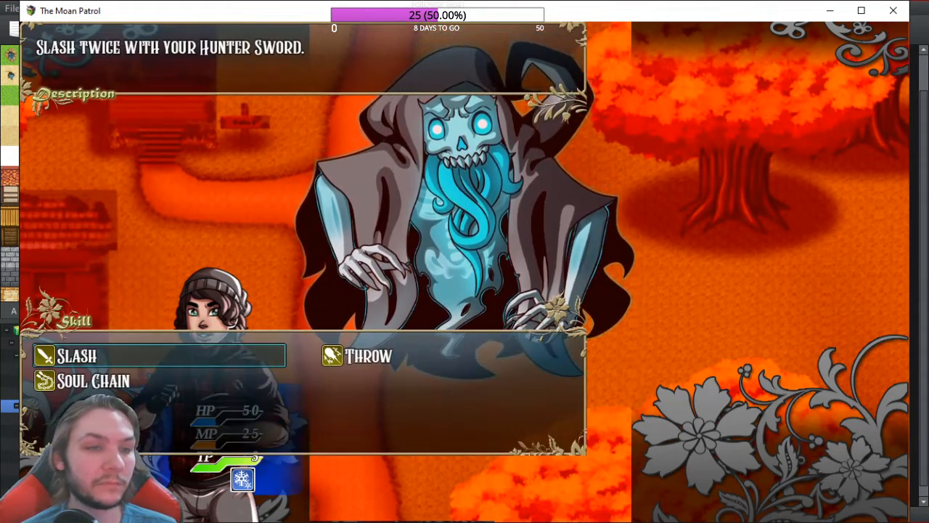
key("Return")
key("Return")
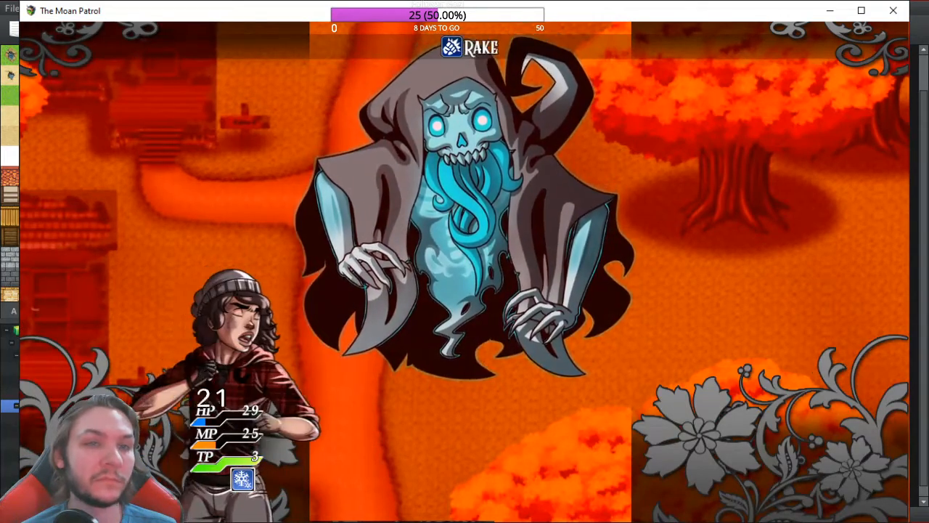
Step: Cast Frost Mail on an ally again and Slash the Beastly Ghost to win the battle
key("Down")
key("Down")
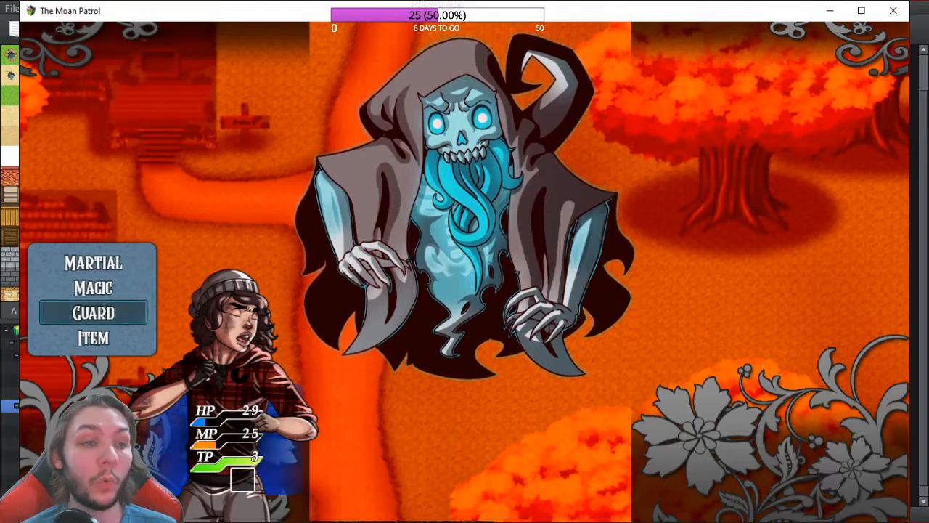
key("Up")
key("Return")
key("Return")
key("Return")
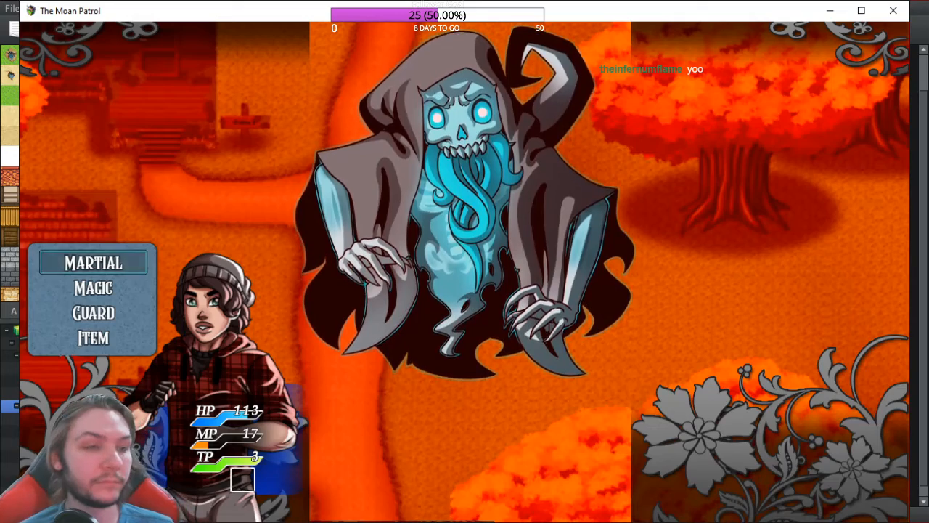
key("Return")
key("Return")
key("Return")
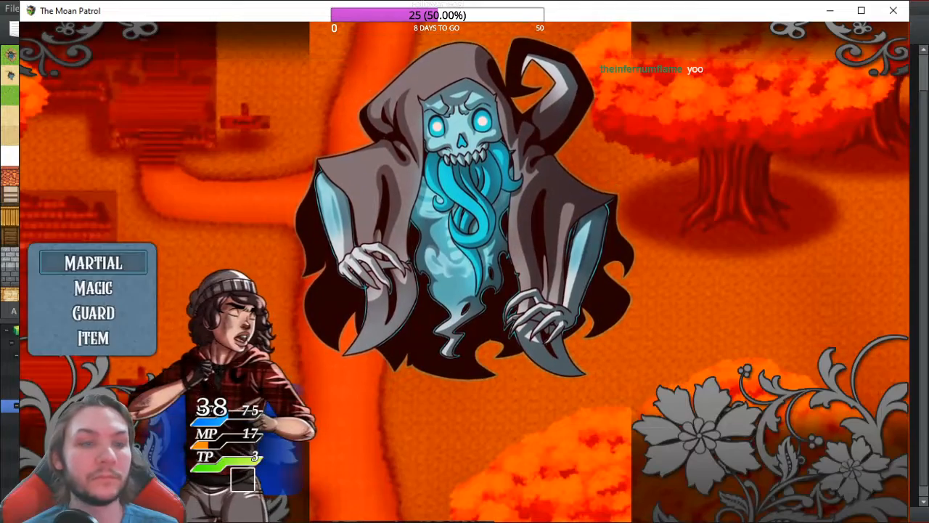
key("Return")
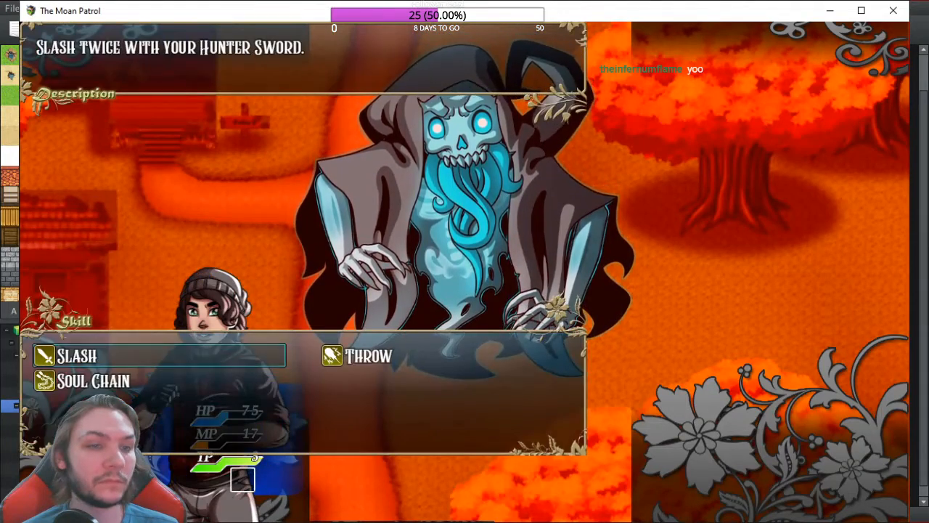
key("Return")
key("Return")
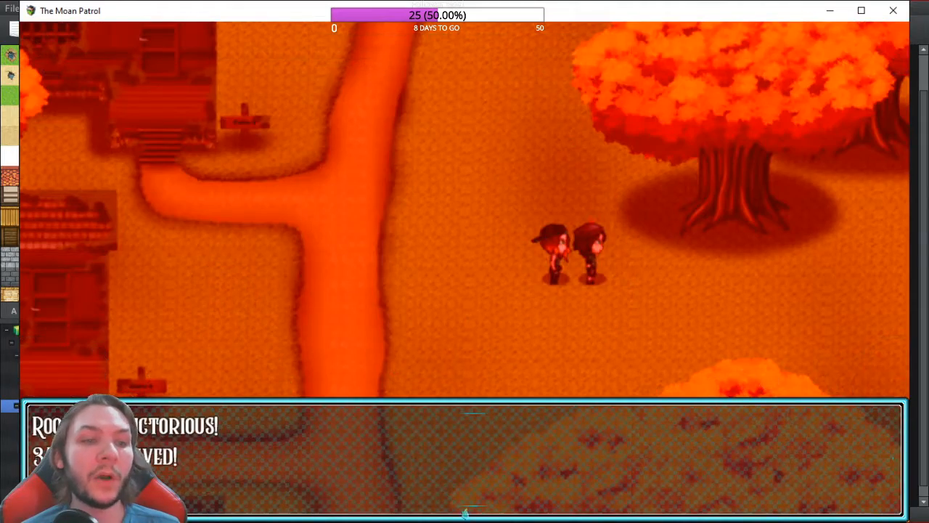
key("Return")
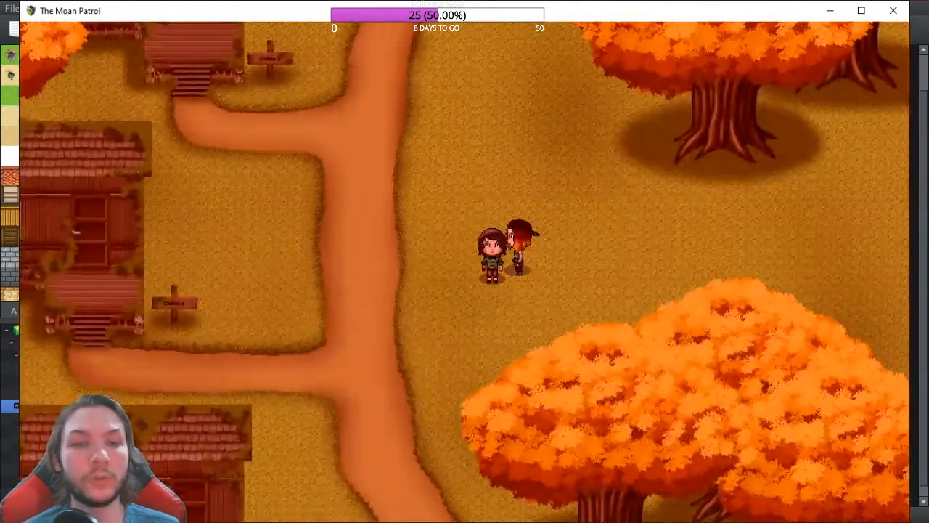
Step: Walk the party back along the autumn path beside the cabins
key("Down")
key("Right")
key("Down")
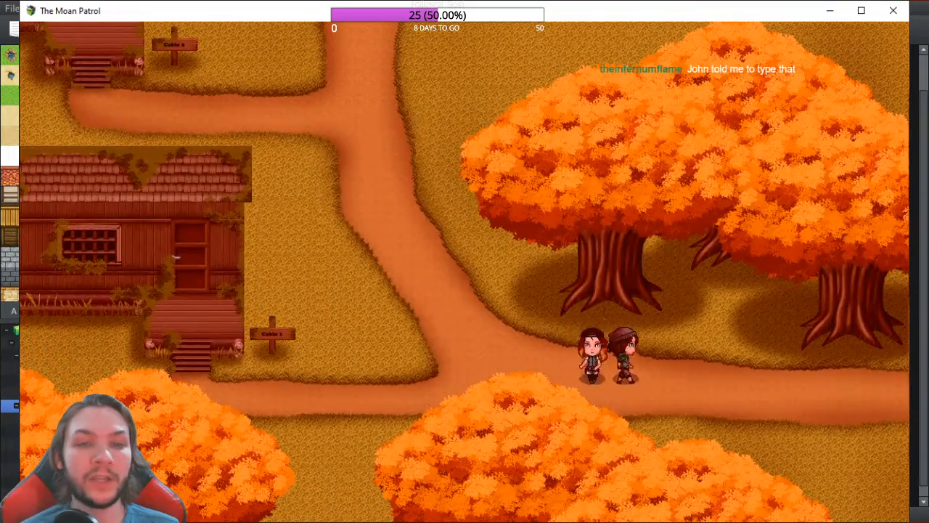
key("Right")
key("Right")
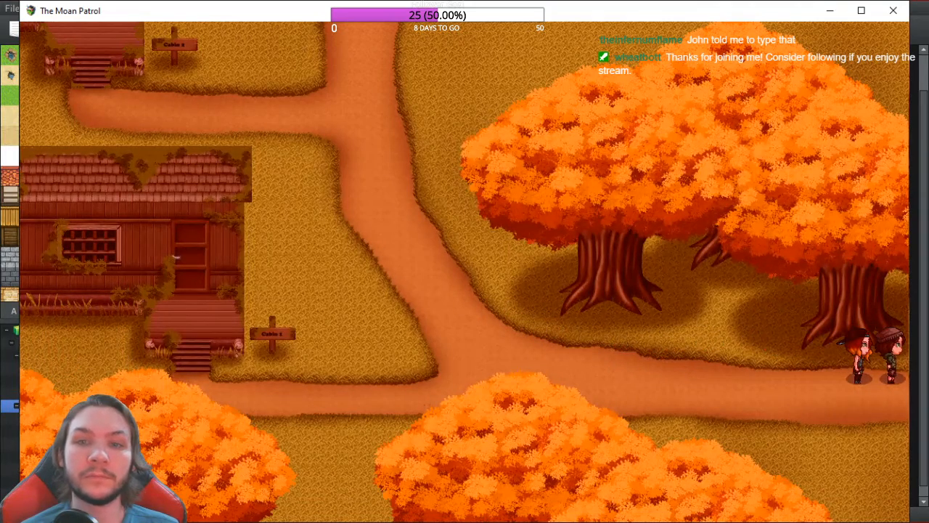
key("Down")
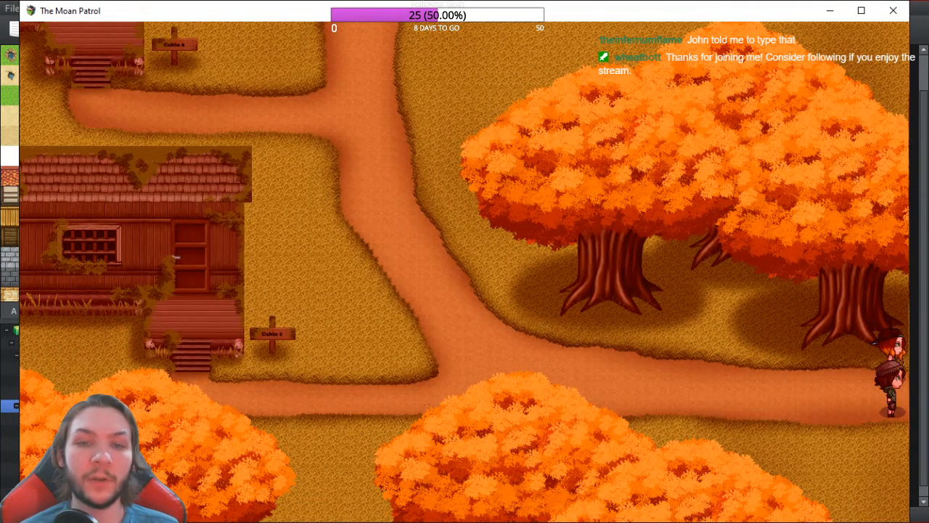
key("Left")
key("Right")
key("Up")
key("Down")
key("Up")
key("Left")
key("Right")
key("Up")
key("Left")
key("Left")
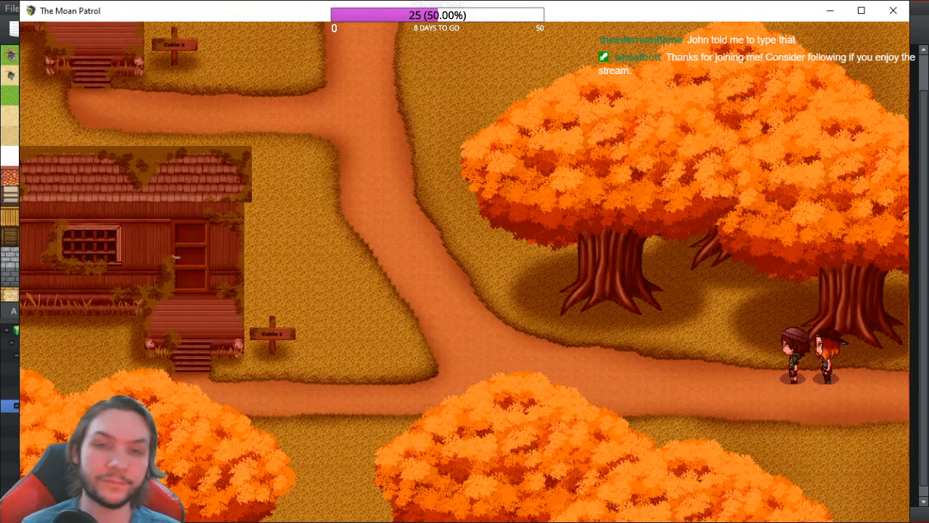
Step: End the playtest and inspect chest event EV007's Rook Frost Mail reward, closing it unchanged
left_click(902, 13)
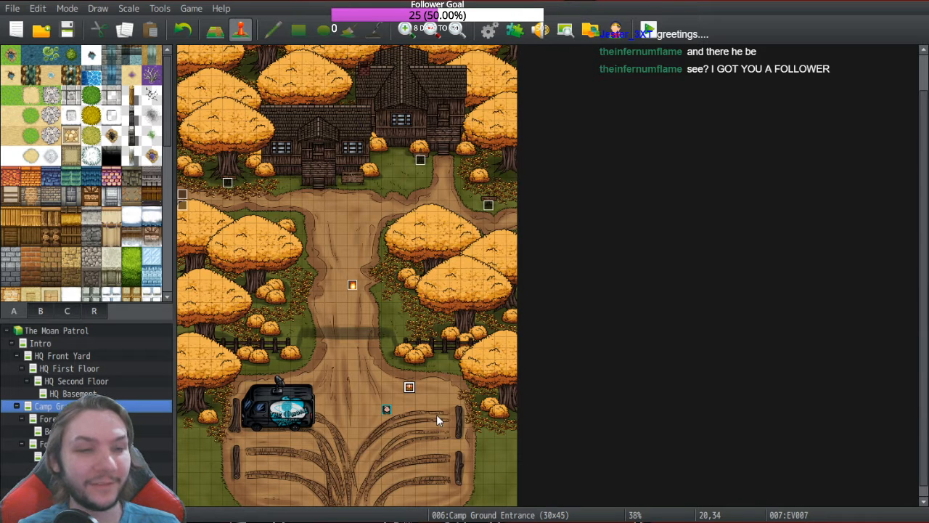
double_click(409, 387)
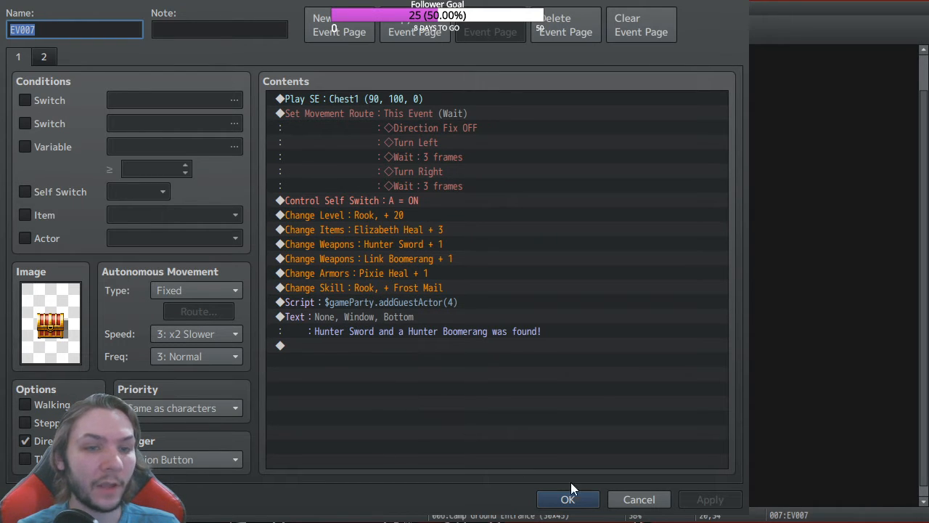
left_click(585, 500)
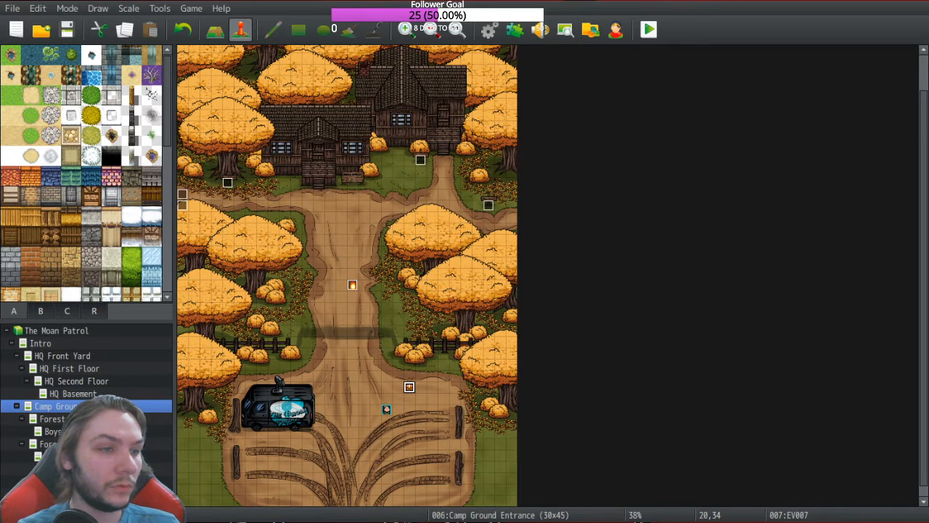
Step: On the Boys Cabin map, create a quick transfer event to Forest to Boys Cabins
left_click(54, 432)
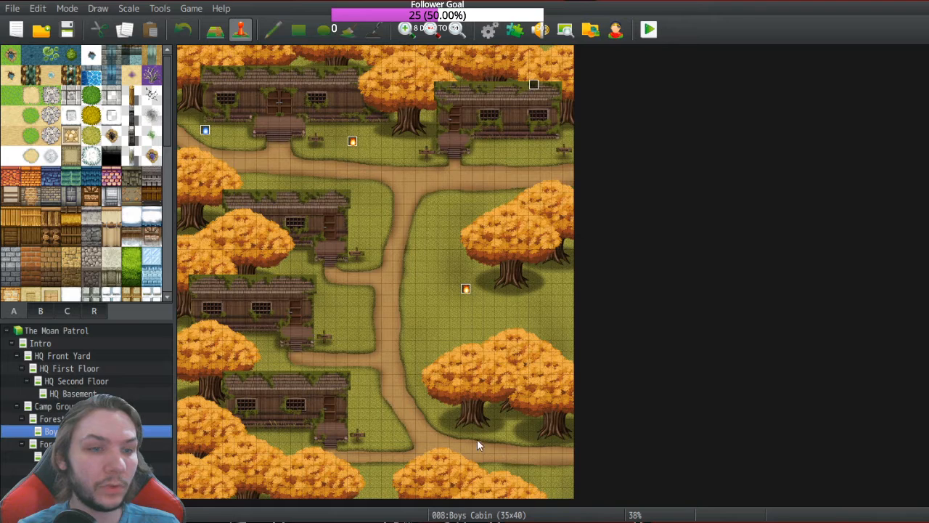
double_click(569, 457)
left_click(635, 501)
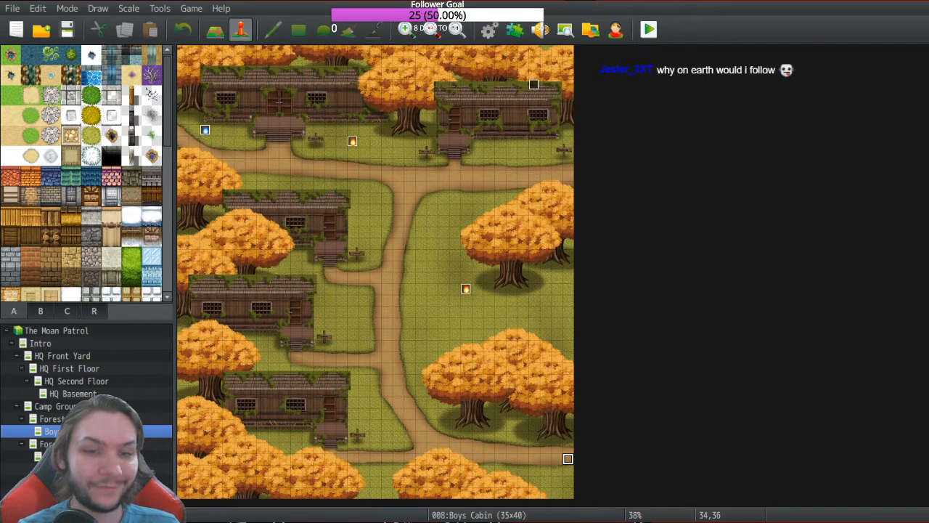
key("ctrl+1")
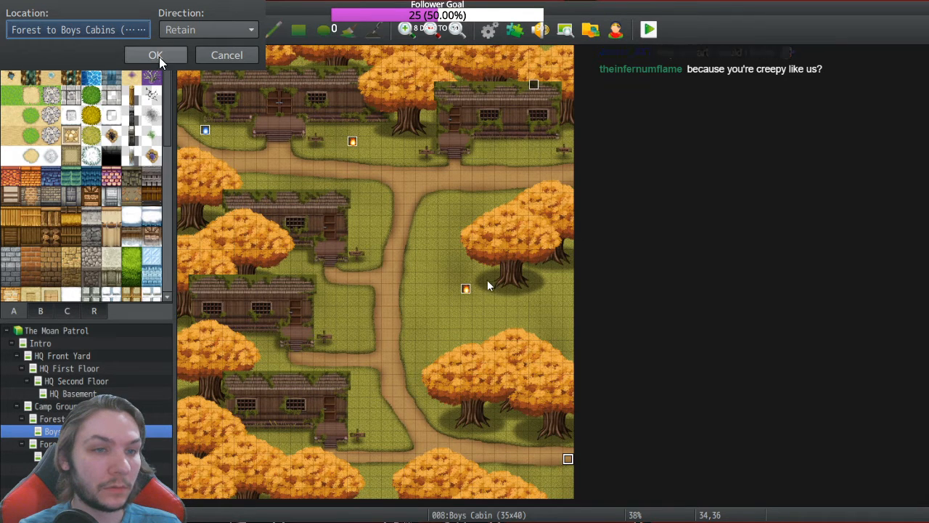
key("Return")
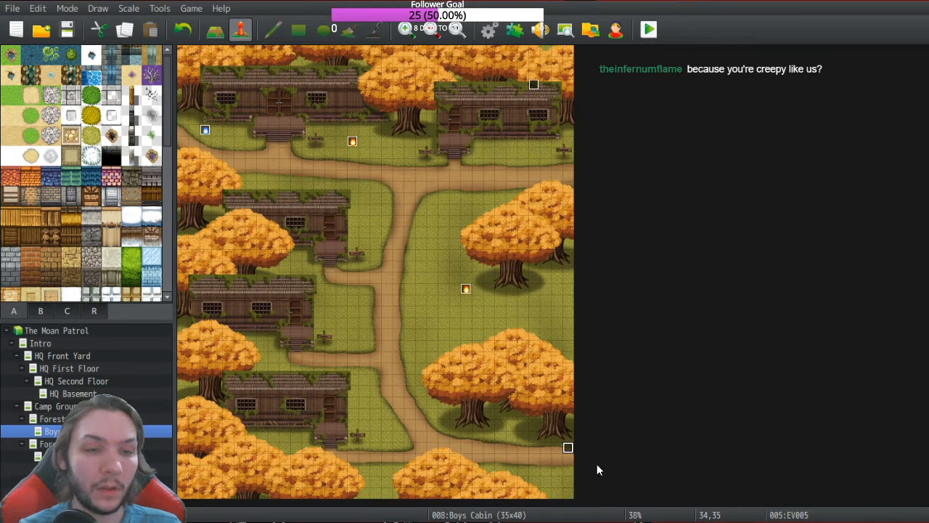
Step: Paste a copy of the transfer event below it and set its destination to (1,23)
left_click(568, 459)
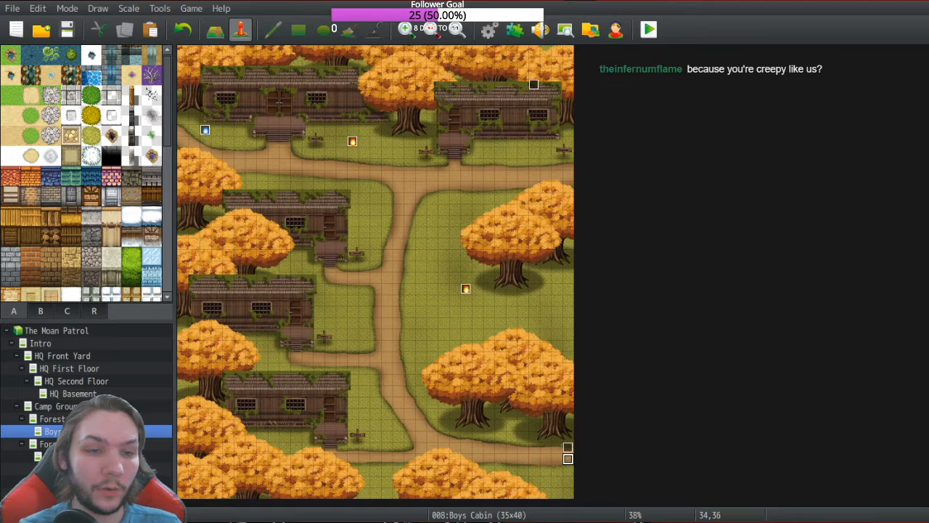
key("ctrl+v")
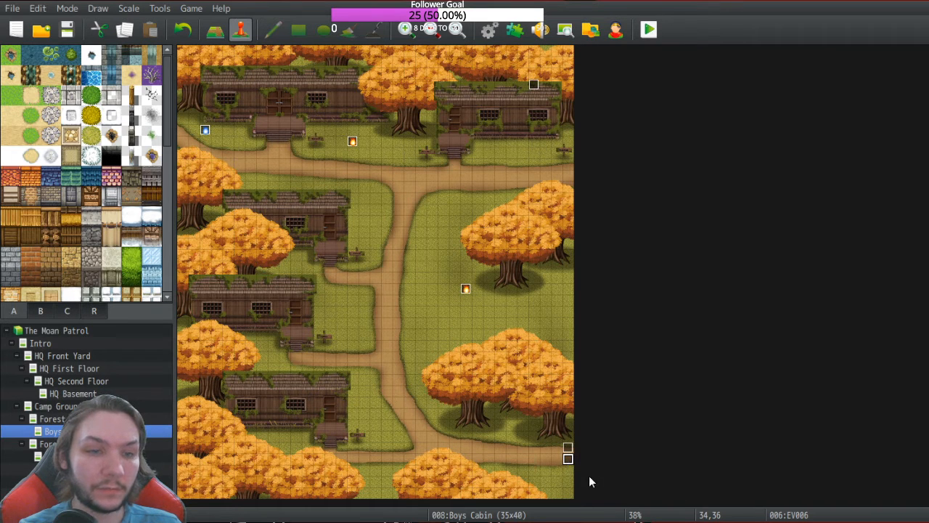
key("Return")
left_click(374, 115)
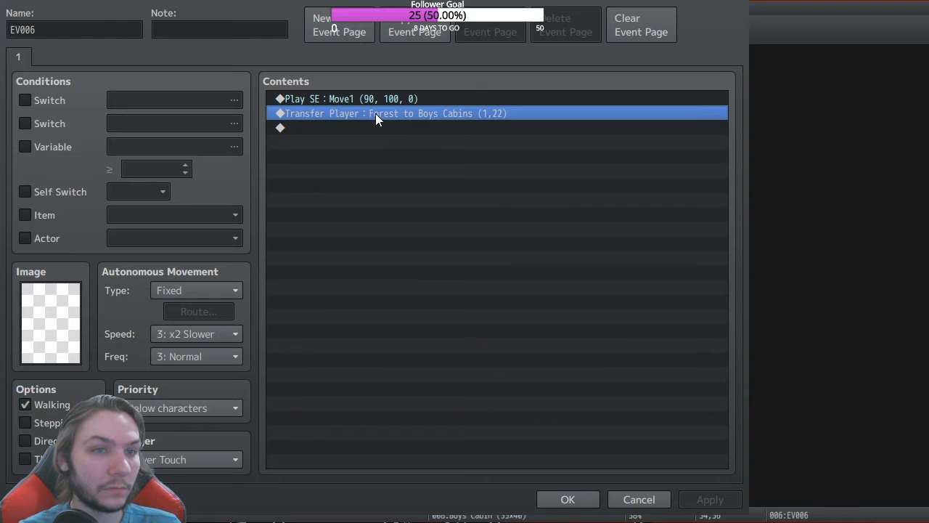
left_click(547, 262)
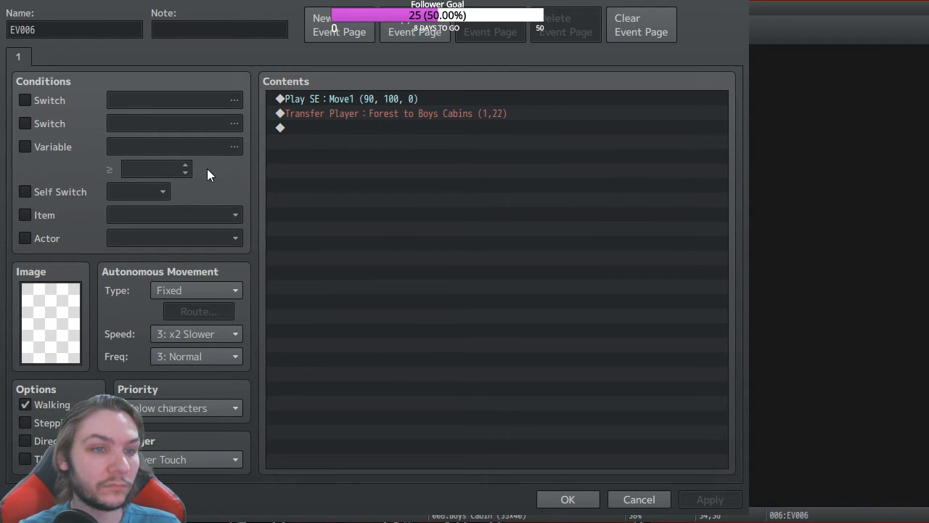
left_click(528, 380)
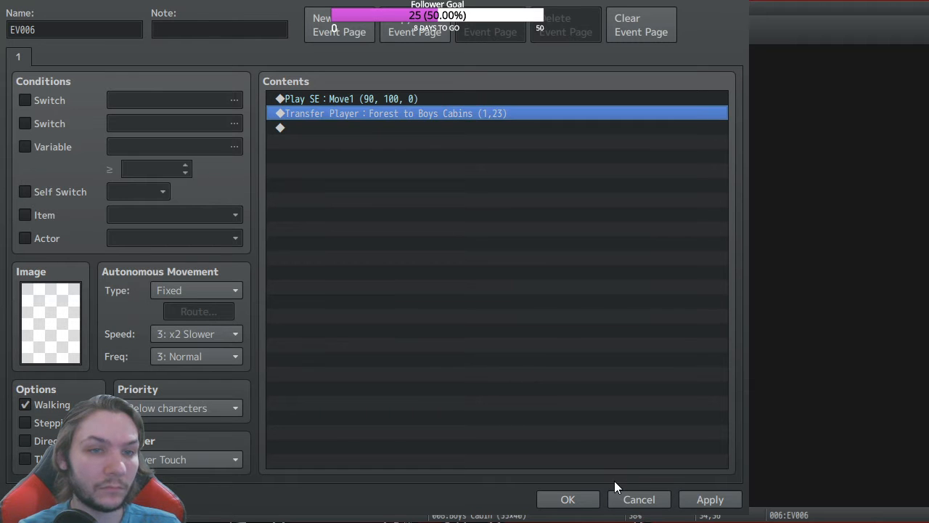
left_click(578, 500)
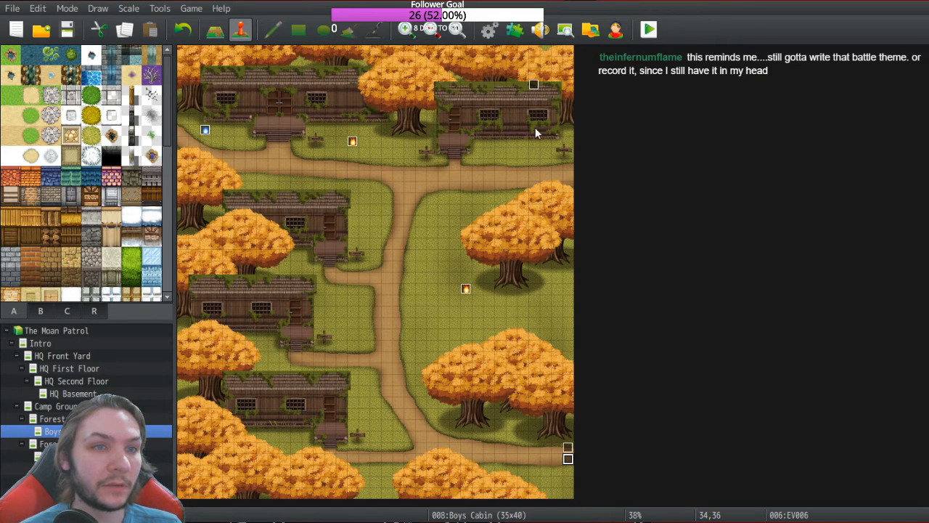
Step: Check the event beside the top-right cabin unchanged, then bring up the database's Skills list
left_click(532, 85)
key("Return")
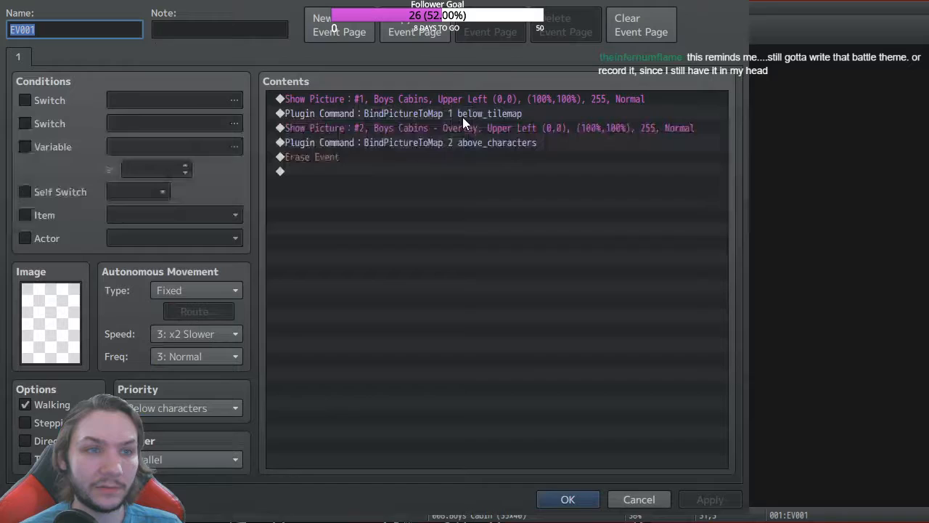
left_click(616, 500)
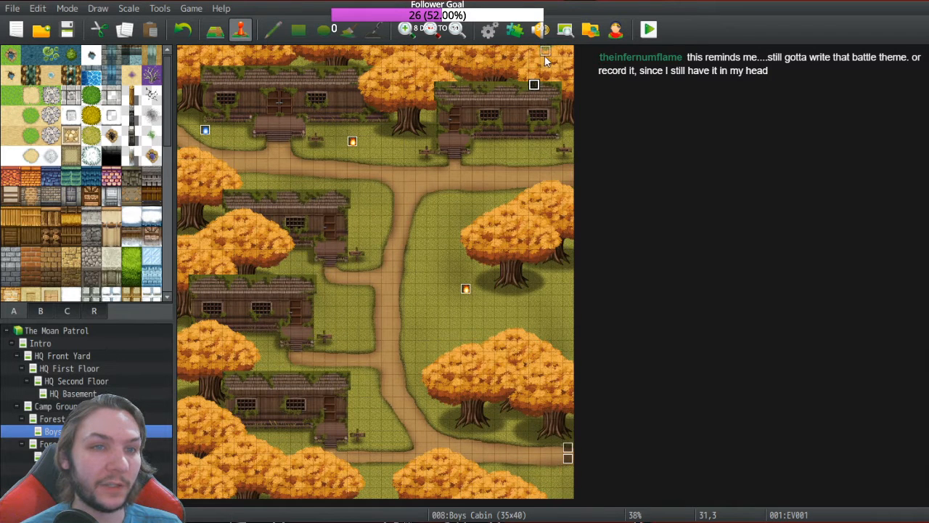
left_click(567, 52)
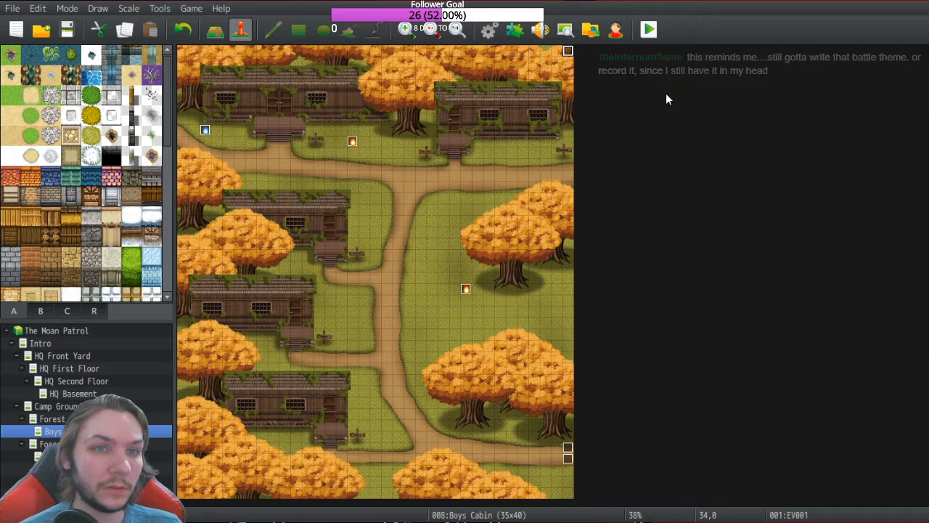
left_click(489, 29)
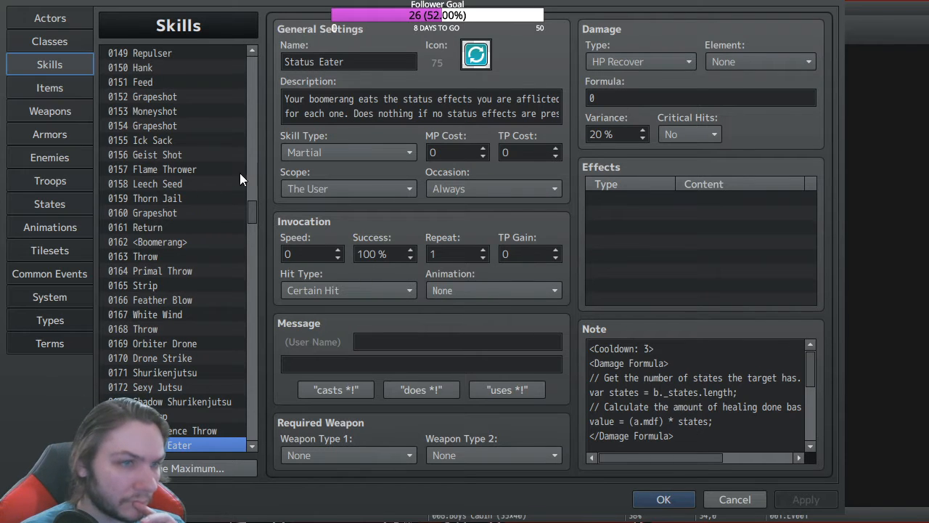
Step: Scroll the skills list to 0189 Pixie Heal and place the cursor in its formula
left_click_drag(253, 212, 253, 240)
left_click(177, 224)
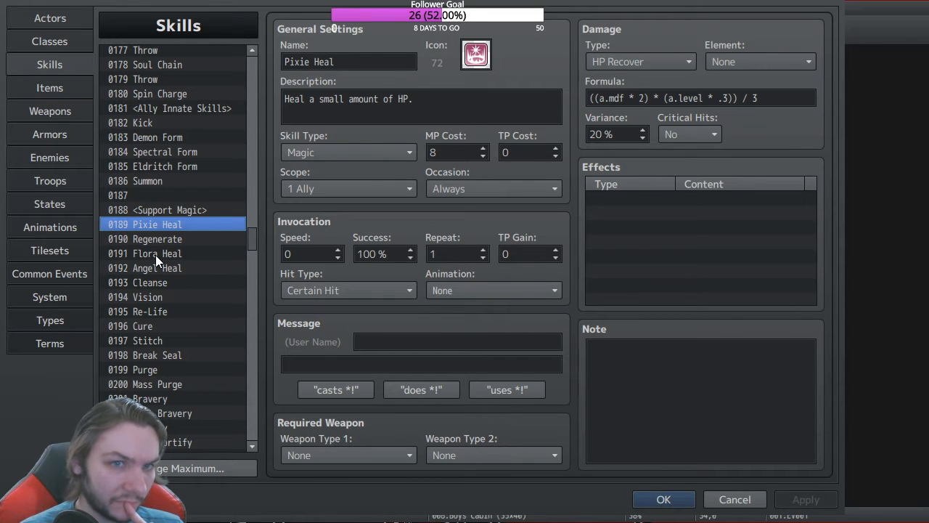
left_click(729, 98)
Step: Correct Pixie Heal's formula to ((a.mdf * 2) * (a.level * .05)) / 3
left_click(729, 98)
type(")")
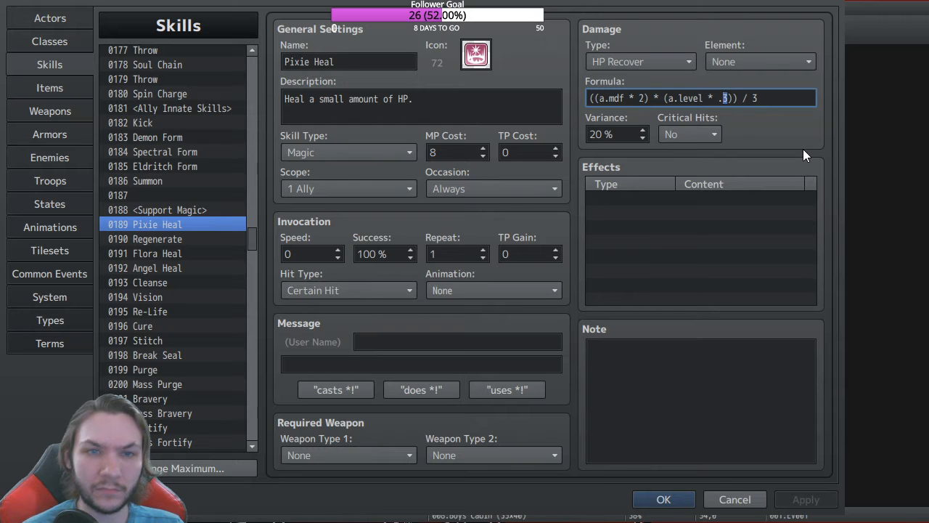
type("05")
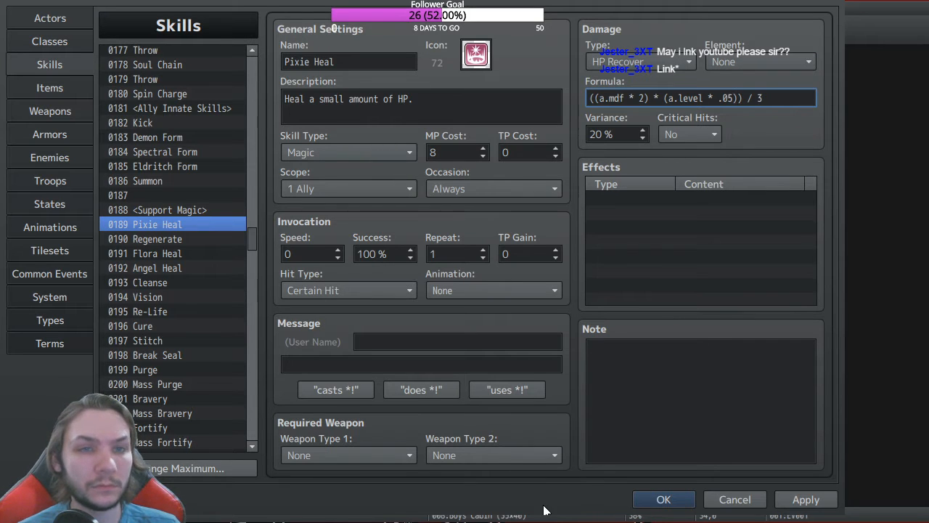
Step: Change 0191 Flora Heal's level multiplier from .6 to .1
left_click(161, 251)
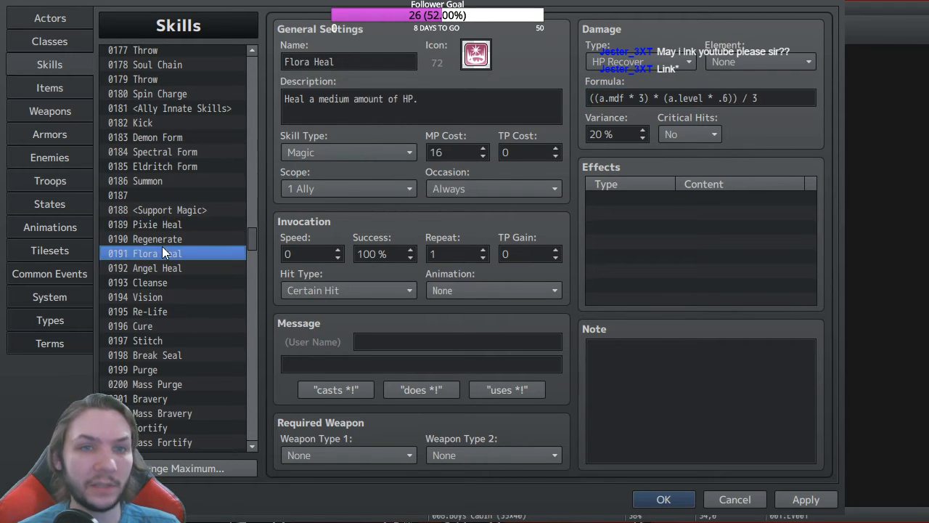
left_click(724, 98)
double_click(724, 98)
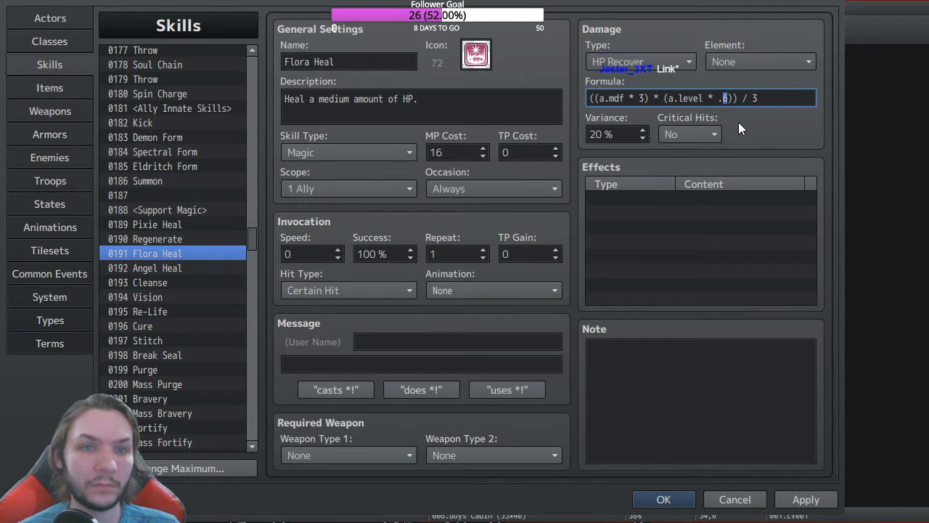
type("1")
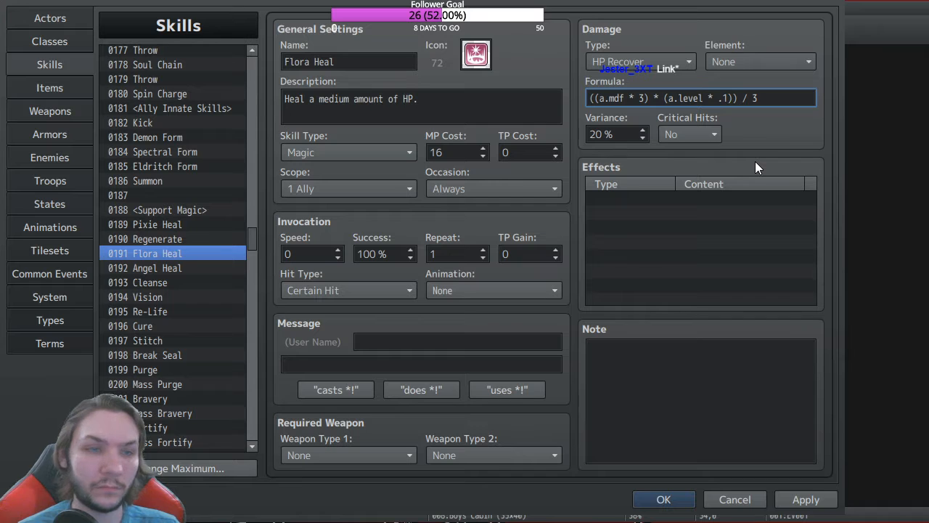
Step: Change 0192 Angel Heal's level multiplier from .9 to .15
left_click(164, 267)
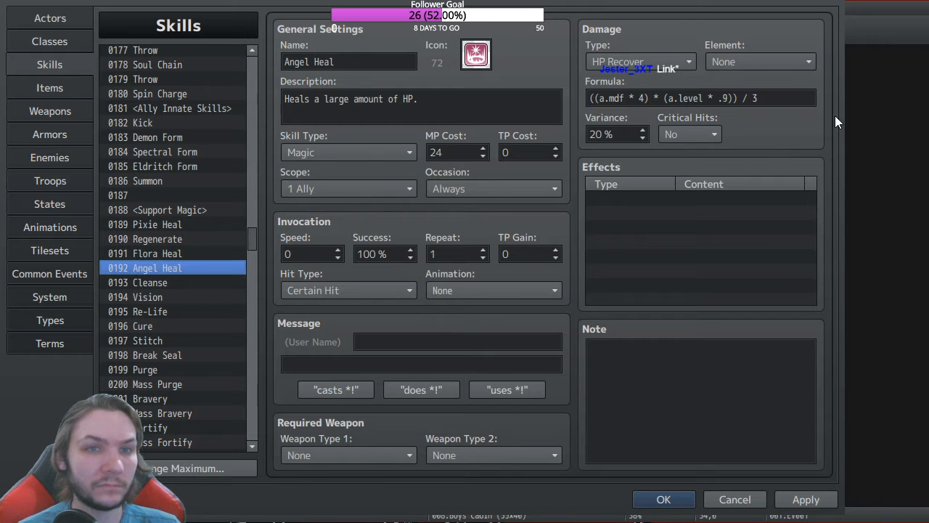
left_click(726, 98)
double_click(725, 98)
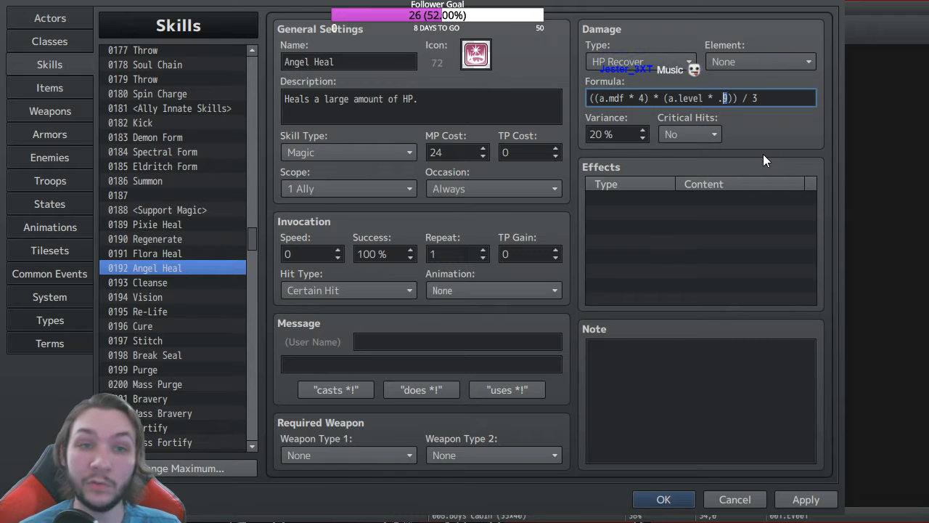
type("15")
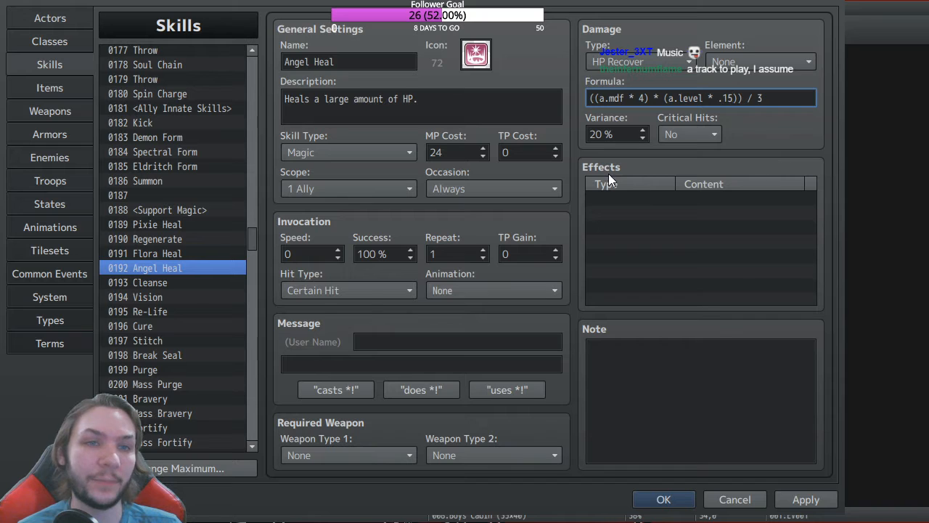
Step: Compare the Regenerate, Flora Heal, Pixie Heal and Angel Heal formulas
left_click(152, 241)
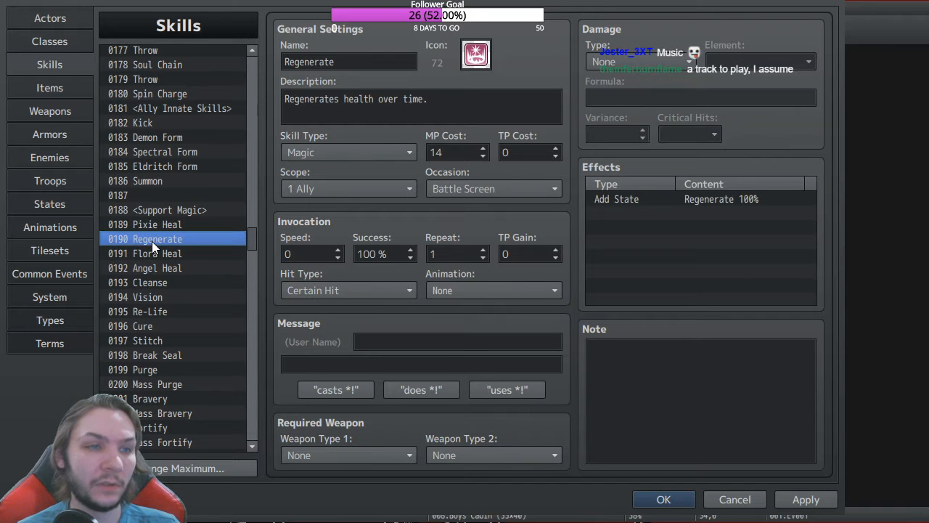
left_click(159, 255)
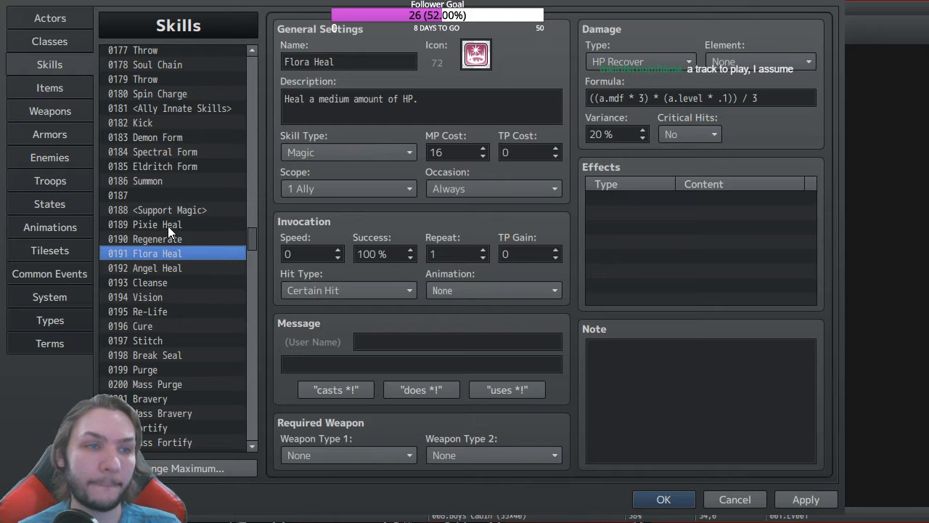
left_click(172, 226)
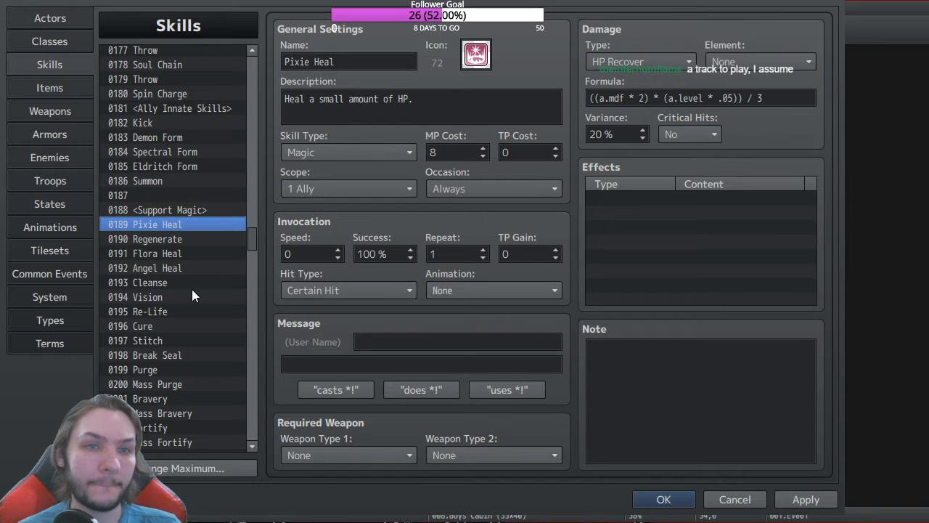
left_click(161, 268)
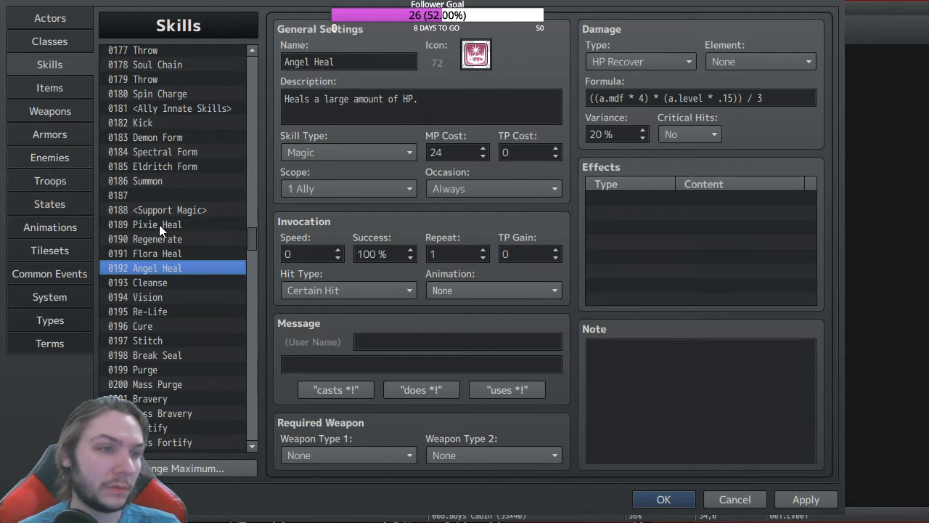
Step: Set Flora Heal's level multiplier from .1 to .05
left_click(161, 252)
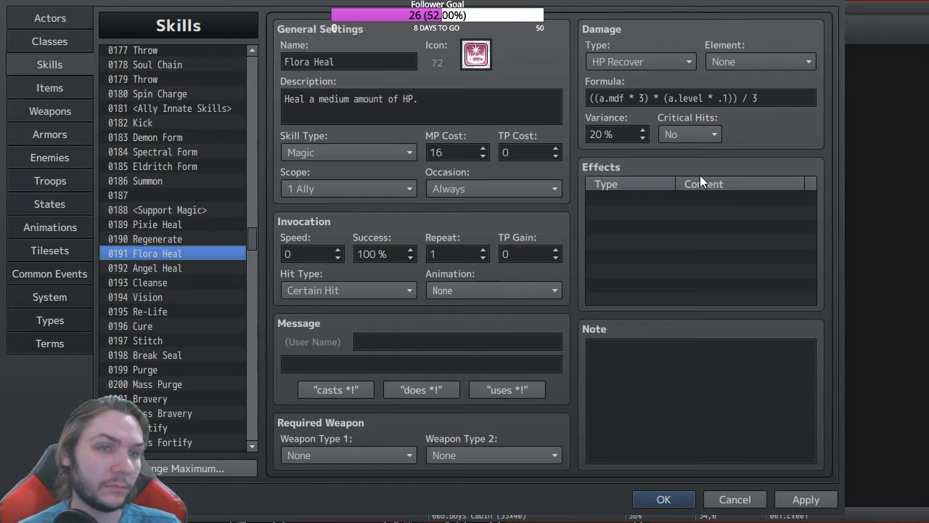
triple_click(729, 99)
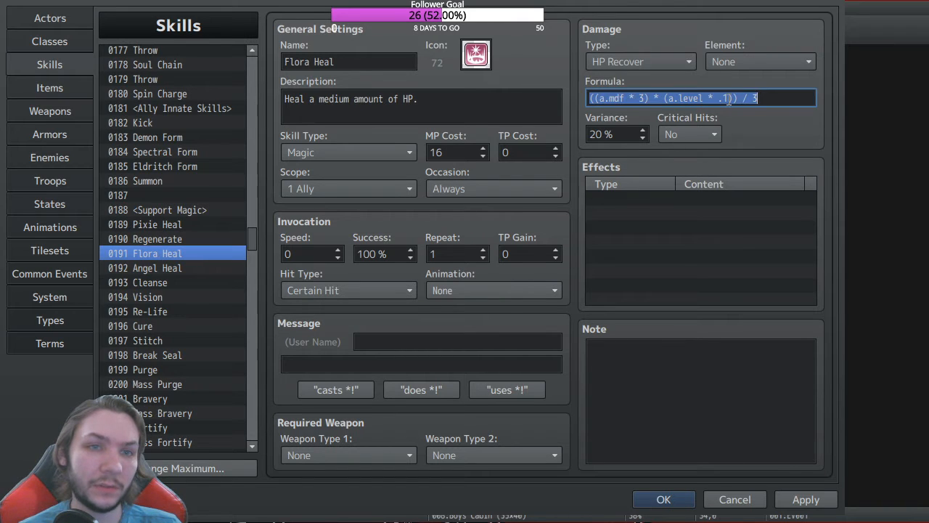
left_click(725, 98)
type("05")
Step: Set Angel Heal's level multiplier from .15 to .05
left_click(182, 267)
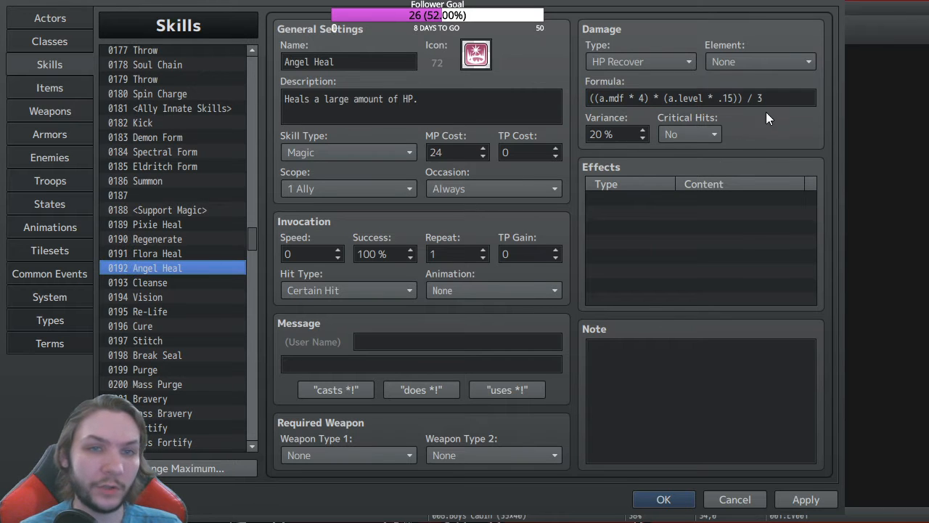
left_click(735, 97)
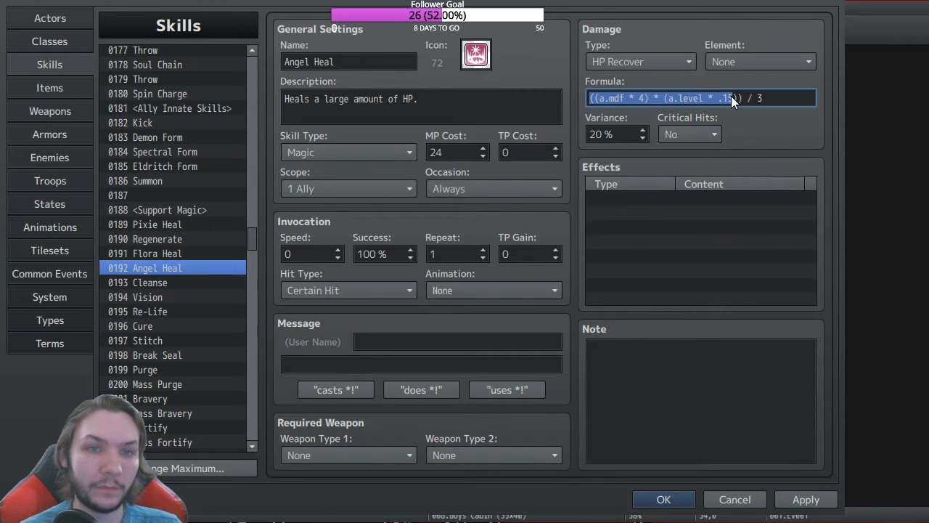
left_click_drag(735, 98, 724, 97)
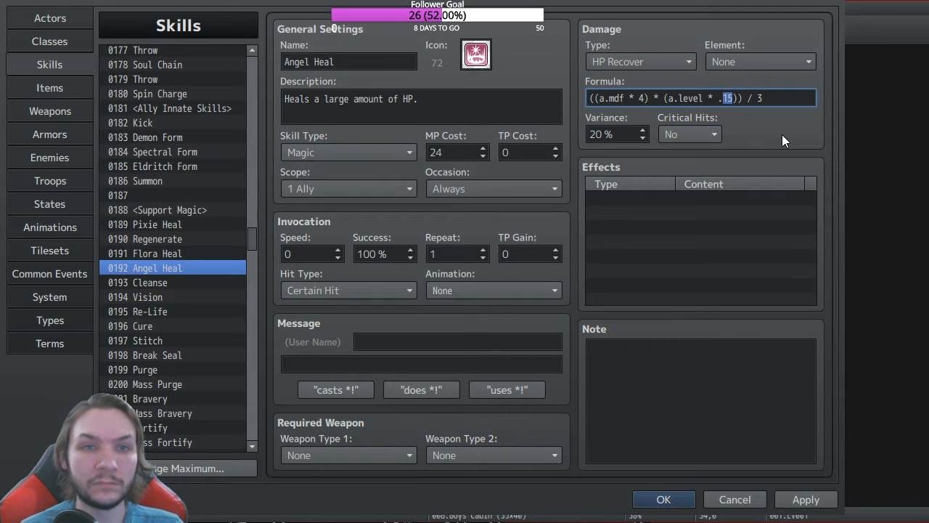
type("05")
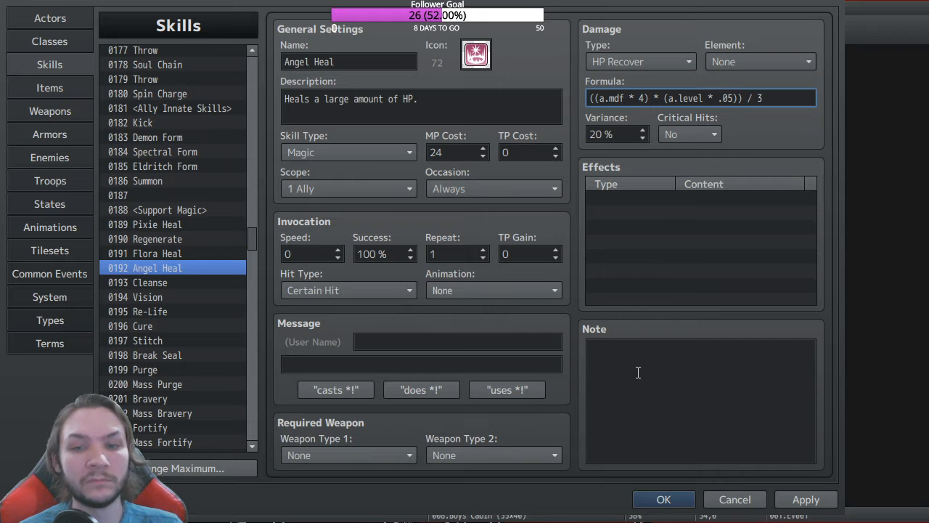
Step: Confirm the rebalanced heal formulas and close the database
left_click(659, 501)
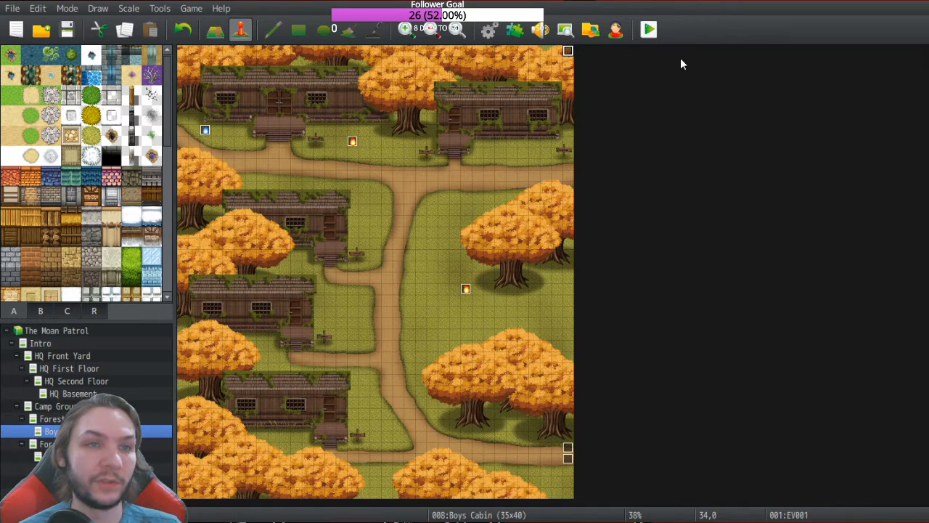
Step: Launch a playtest, choosing to save the project changes first
left_click(650, 31)
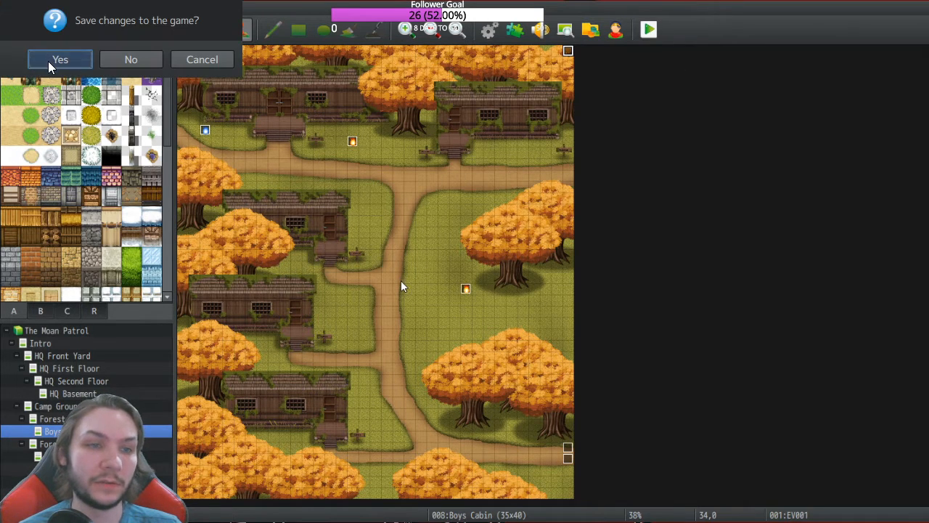
left_click(59, 60)
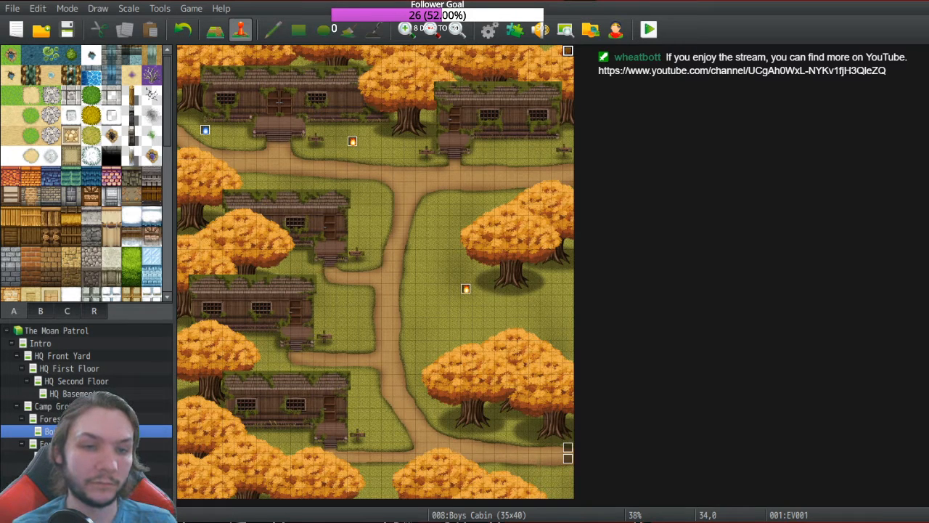
key("alt+Tab")
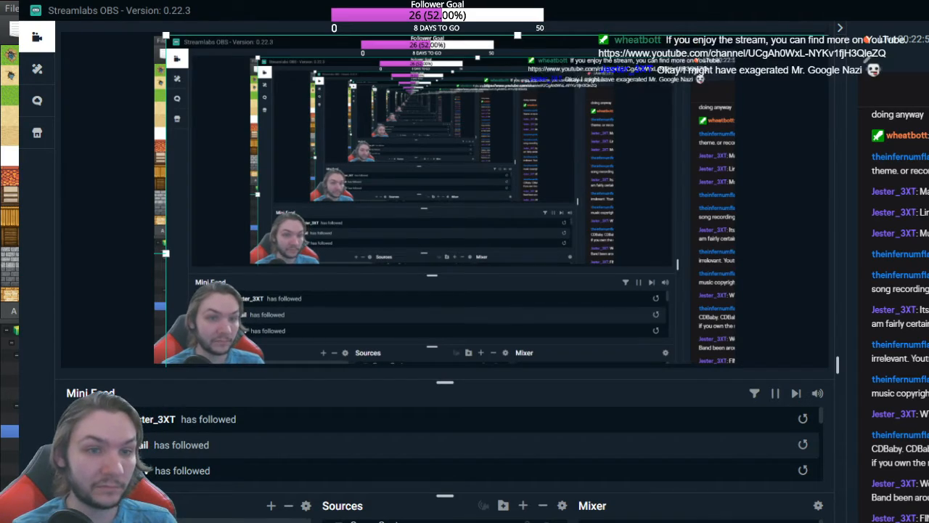
key("alt+Tab")
key("alt+Tab")
key("alt+Tab")
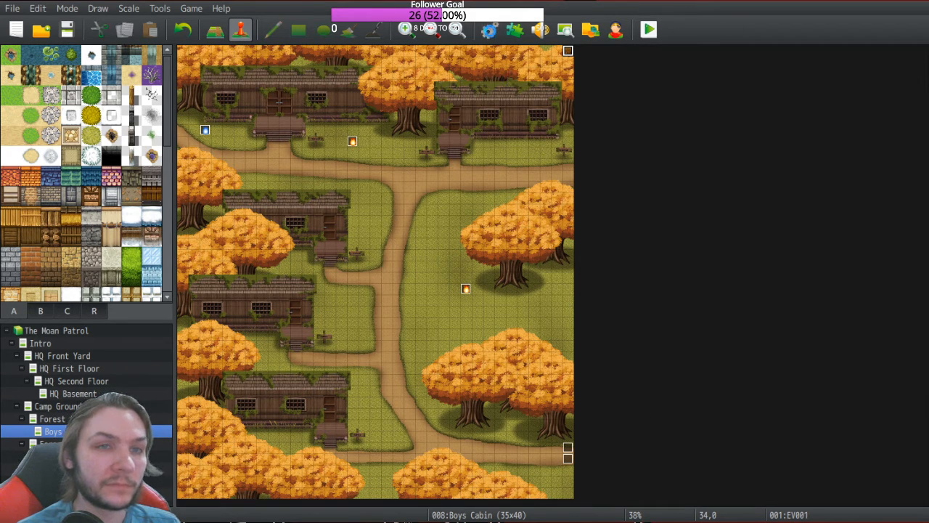
Step: In the Skills database, change Pixie Heal's level multiplier to .3 and its * to +
left_click(488, 29)
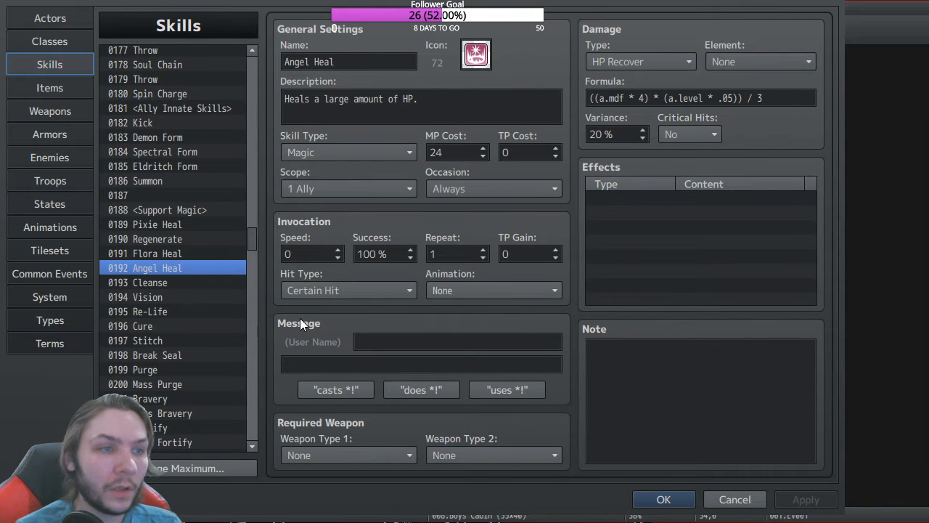
scroll(252, 234, "down", 3)
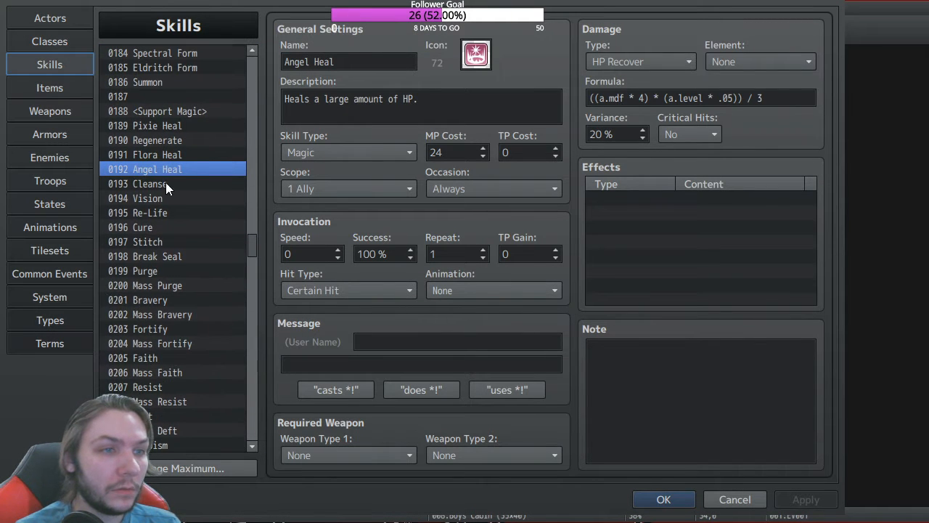
left_click(156, 125)
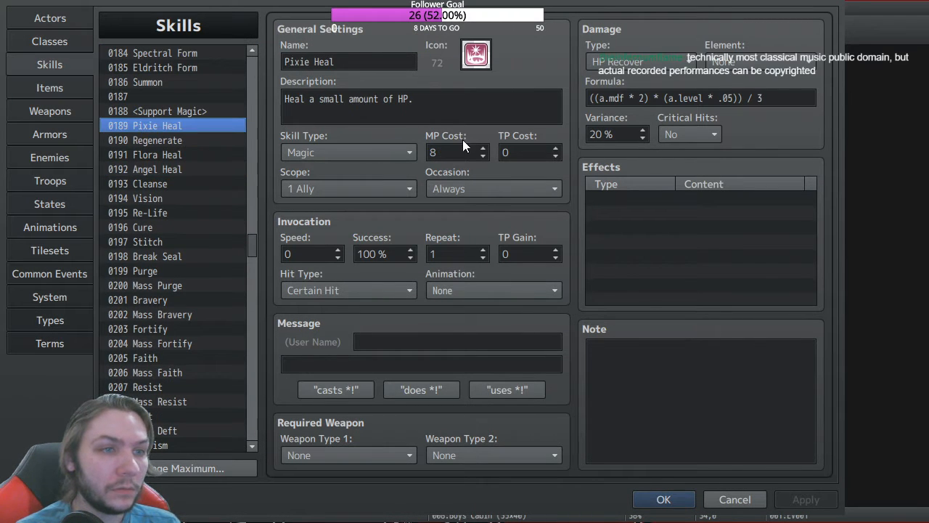
left_click(724, 98)
key("shift+Home")
left_click_drag(724, 98, 724, 98)
left_click(729, 98)
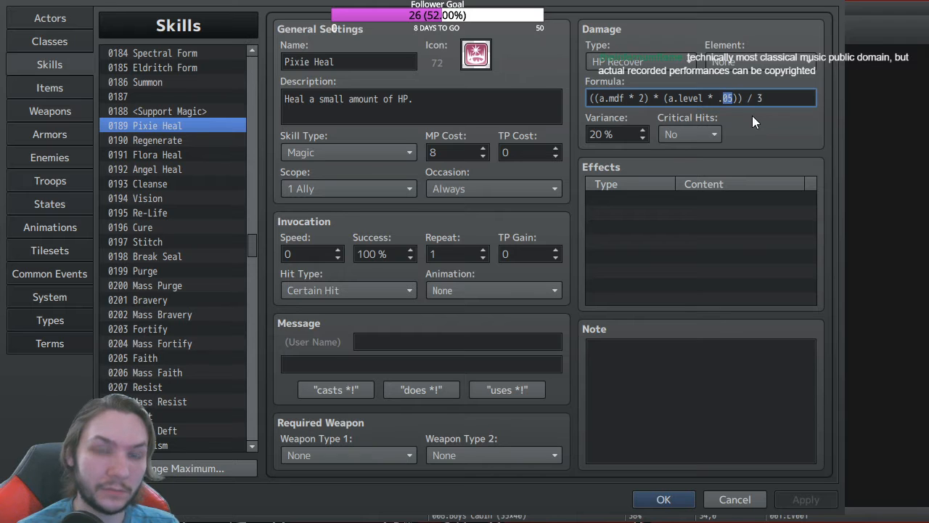
type("3")
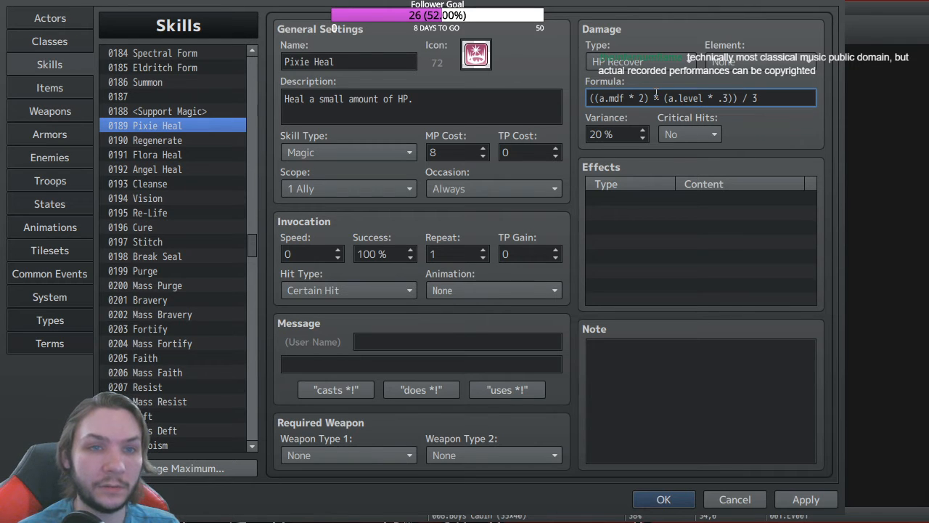
double_click(656, 97)
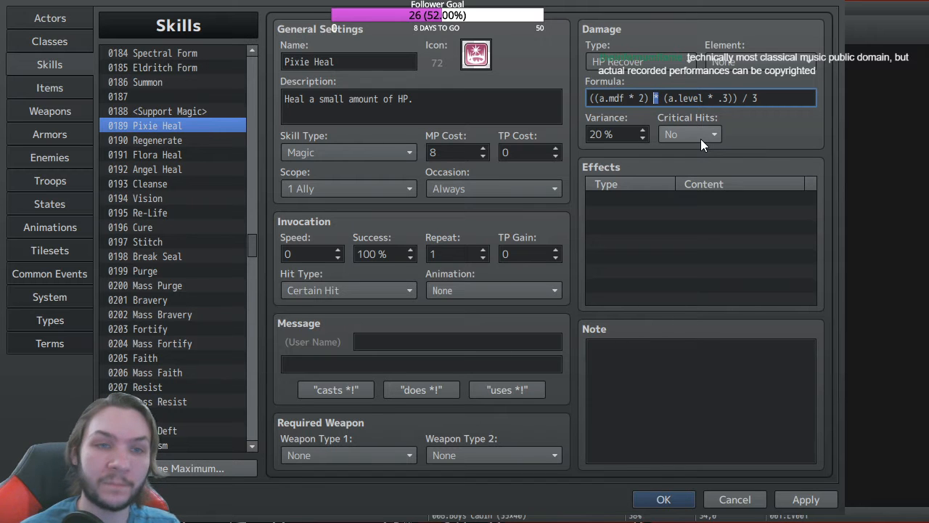
type("+")
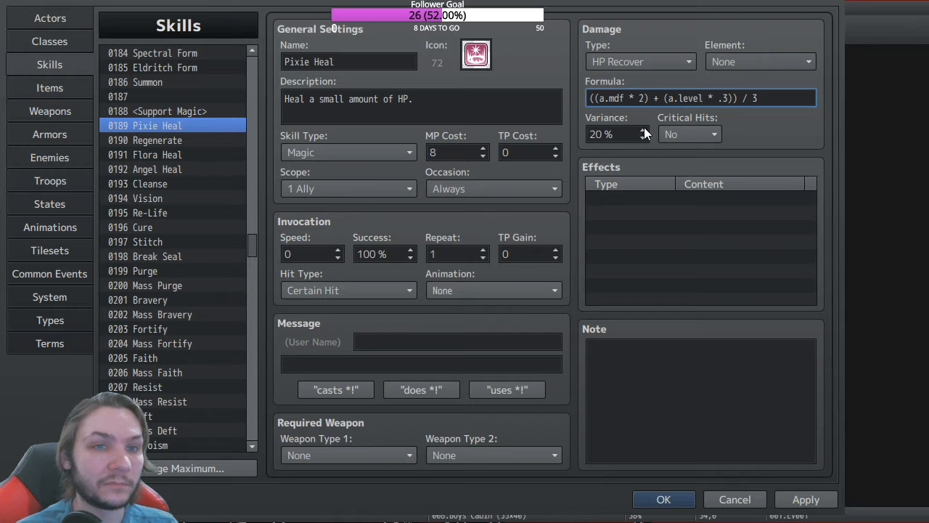
Step: Change Flora Heal's level multiplier to .6 and replace the * before the level term with +
left_click(170, 153)
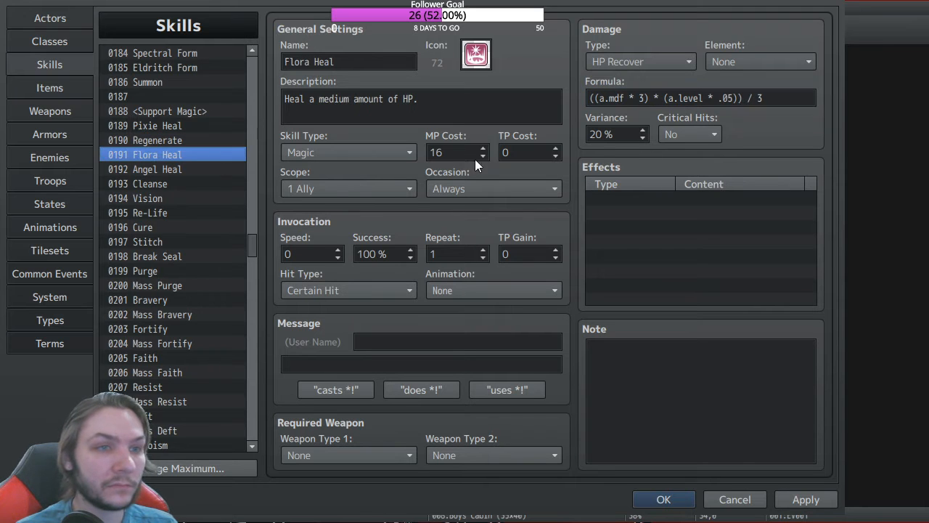
left_click_drag(732, 98, 724, 98)
left_click(731, 98)
key("BackSpace")
type("5")
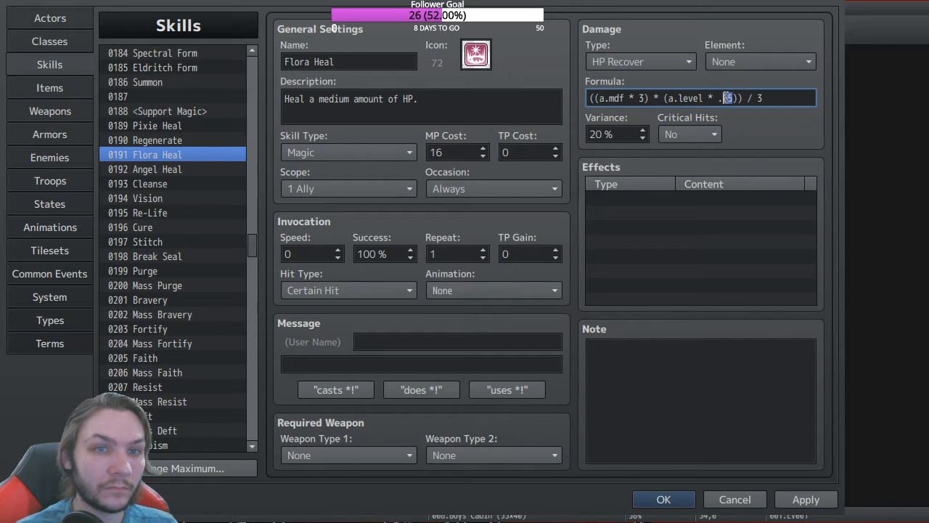
type("6")
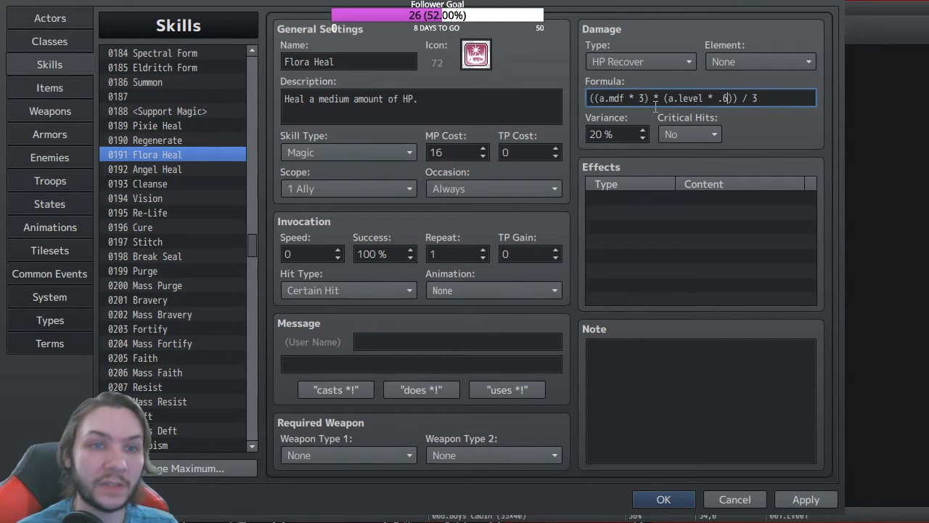
double_click(656, 99)
type("+")
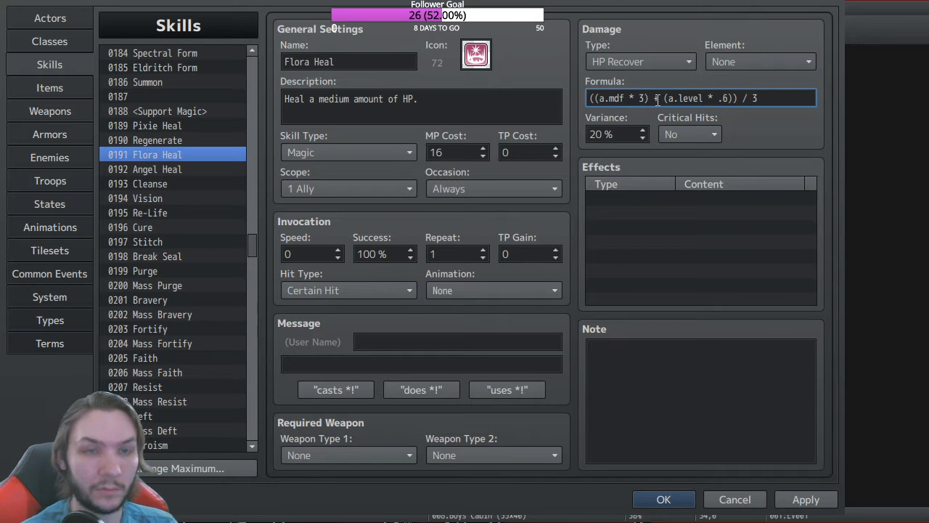
Step: Change Angel Heal's level multiplier to .9 with a +, then bring up skill 0333 Black Hole Sun
left_click(158, 169)
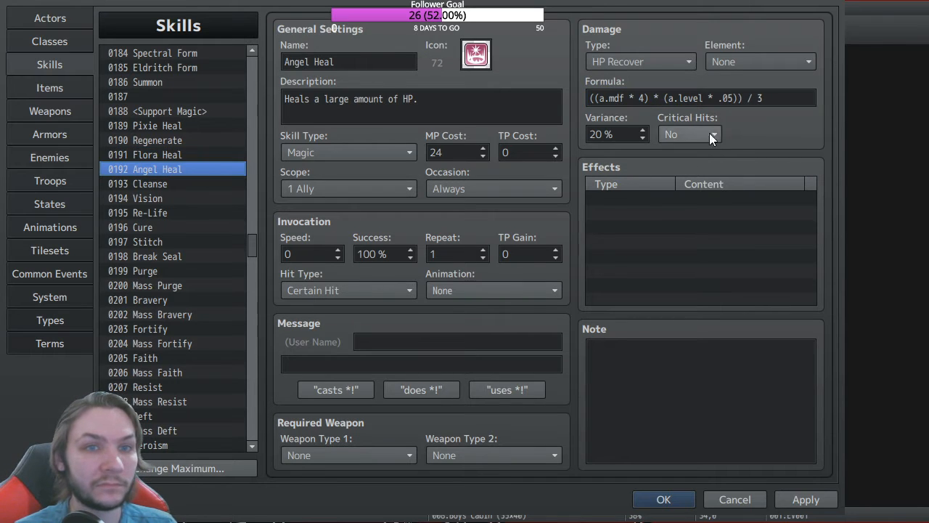
left_click(733, 98)
left_click_drag(733, 98, 725, 98)
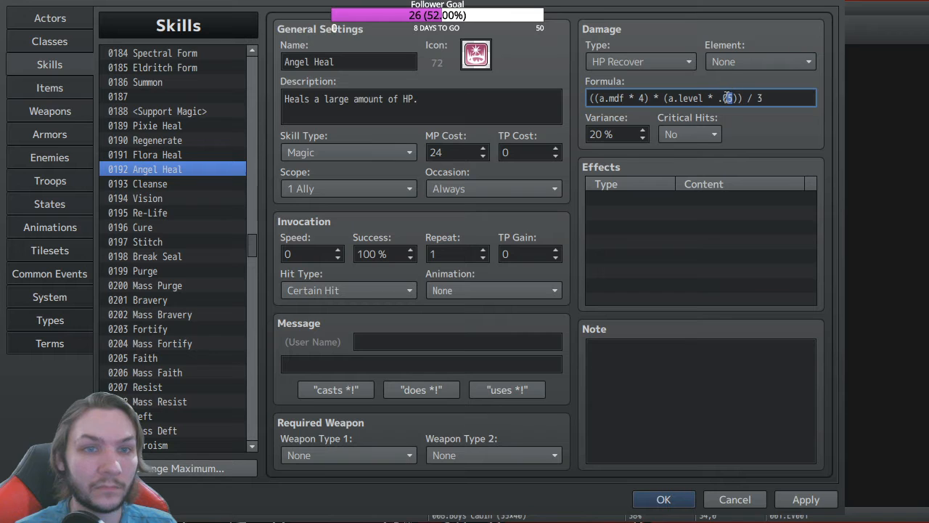
type("9")
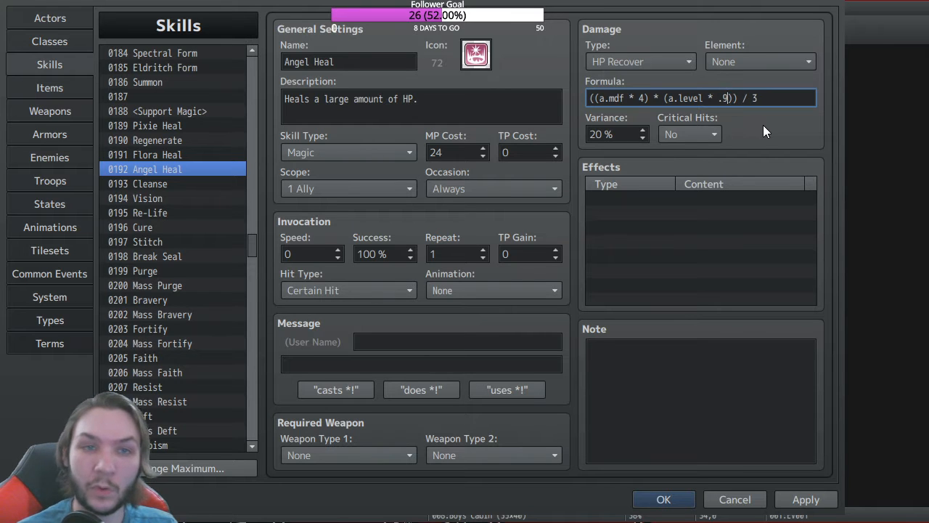
double_click(656, 98)
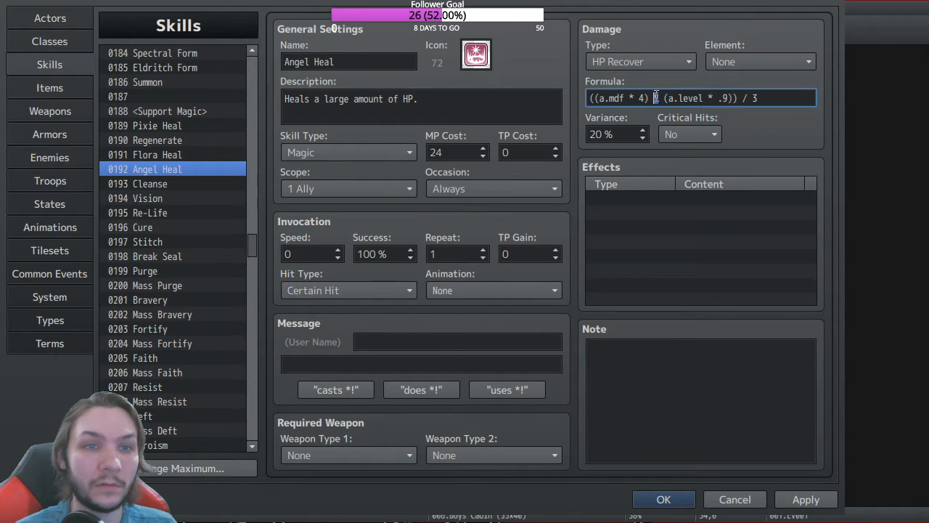
type("+")
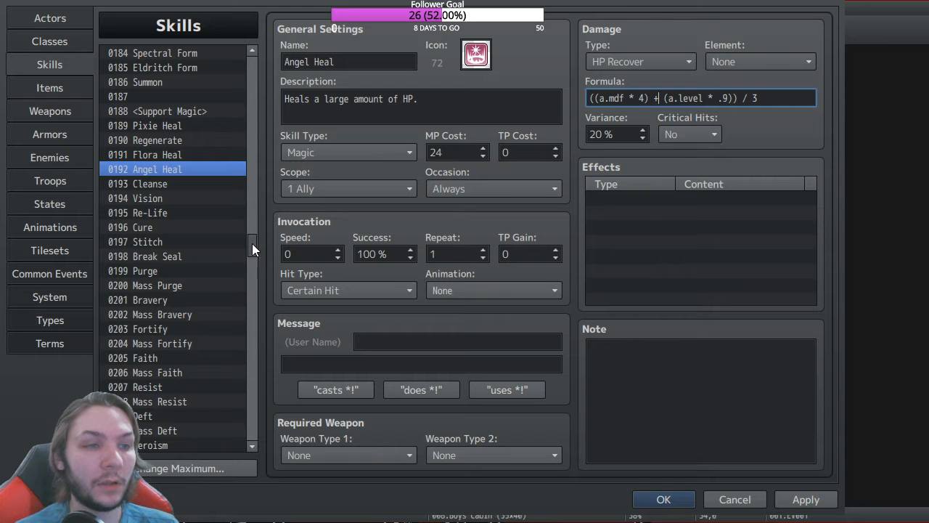
left_click_drag(251, 243, 252, 374)
left_click(189, 252)
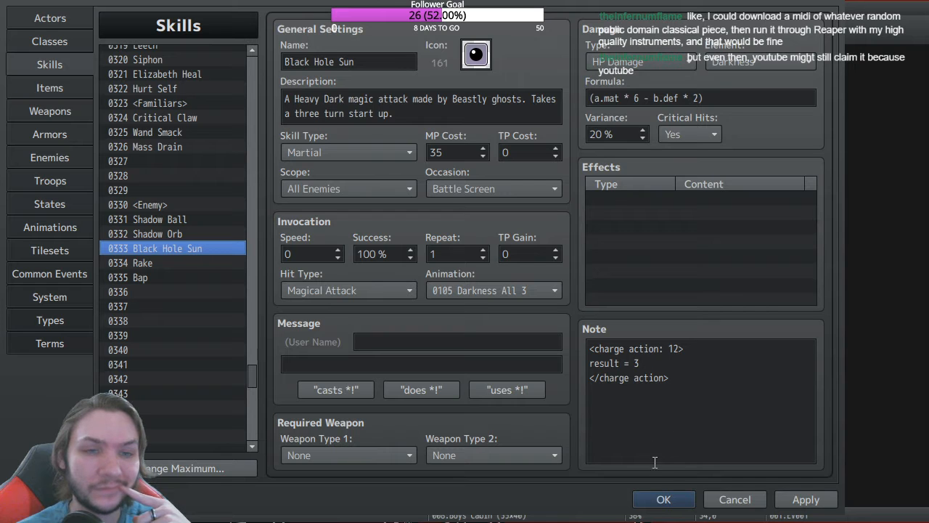
Step: Save the database, look up VE_ChargeActions in the Plugin Manager, then reopen the database
left_click(664, 499)
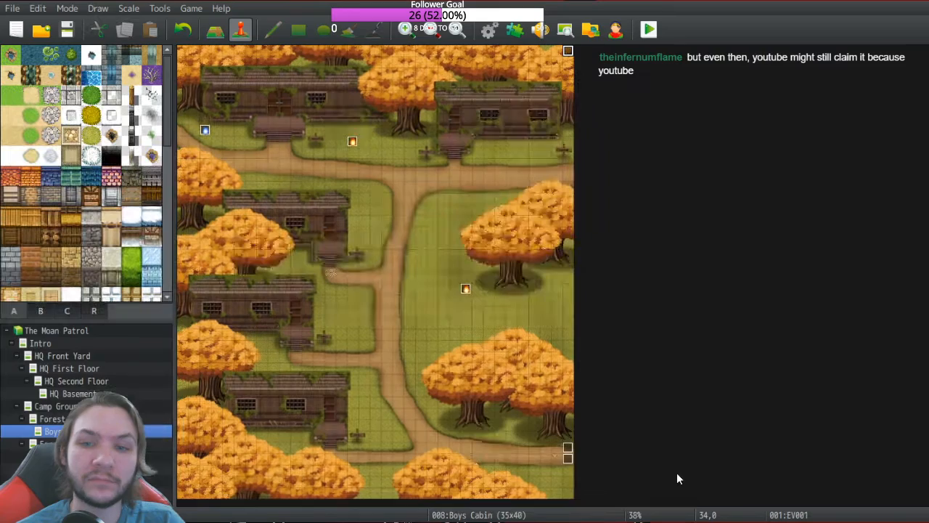
left_click(515, 30)
scroll(174, 241, "down", 15)
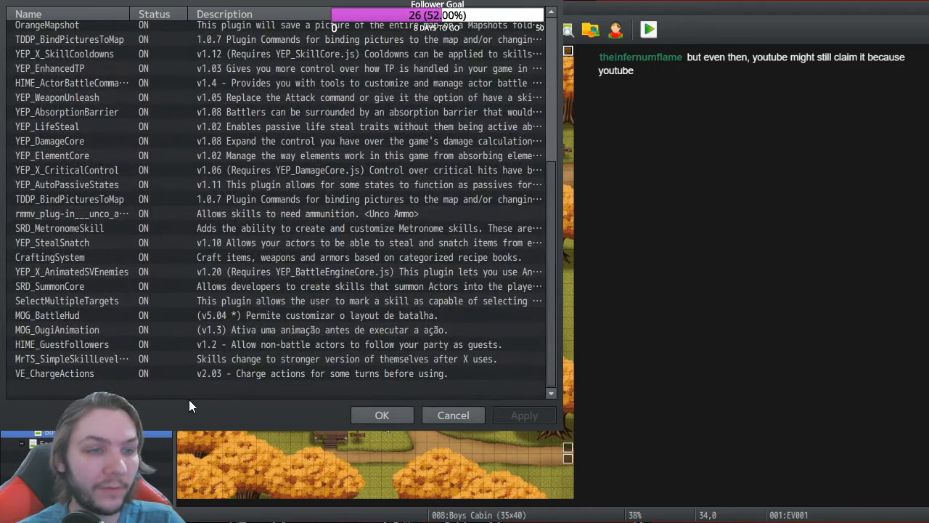
left_click(258, 375)
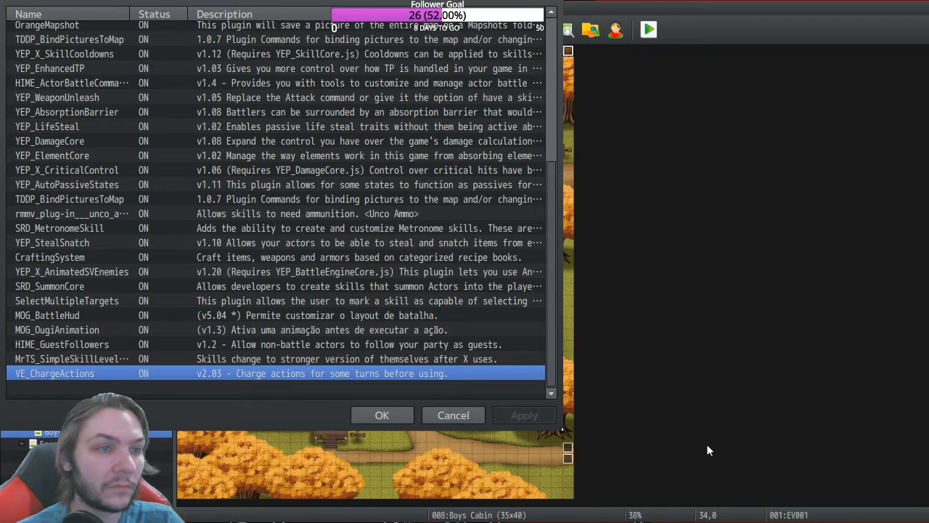
left_click(382, 415)
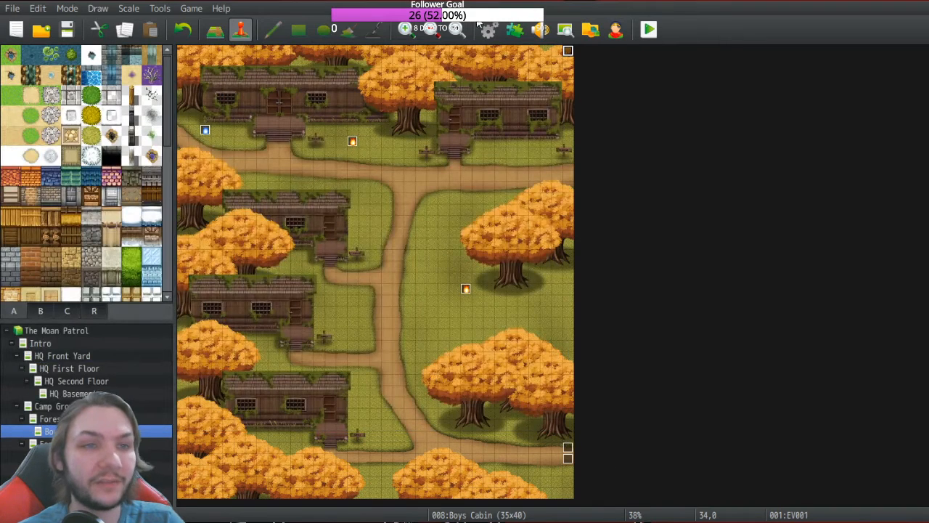
key("F9")
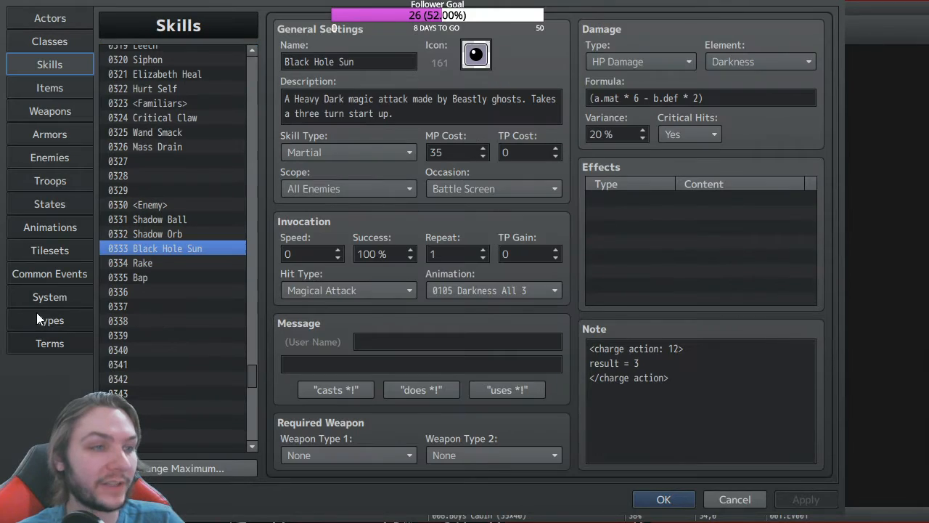
Step: Create a new state named 'Charge Action' in empty slot 0123
left_click(60, 203)
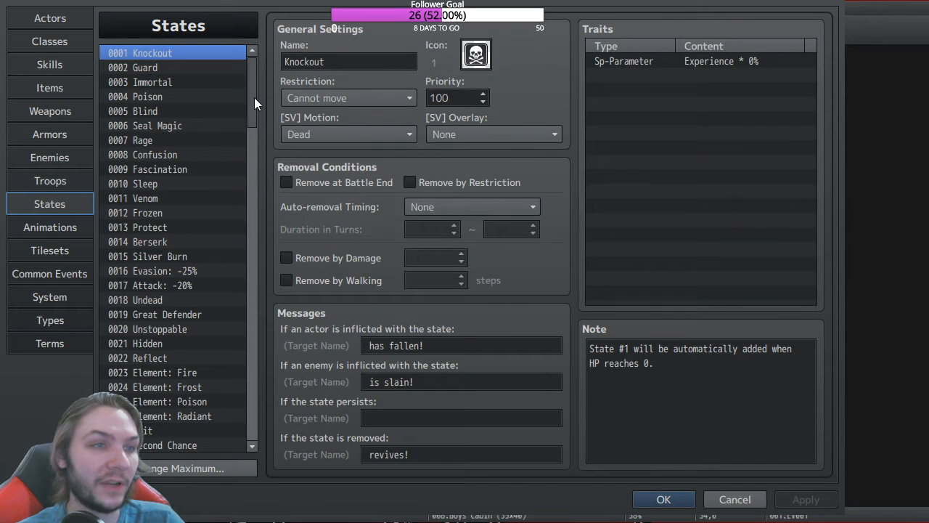
left_click_drag(253, 94, 252, 344)
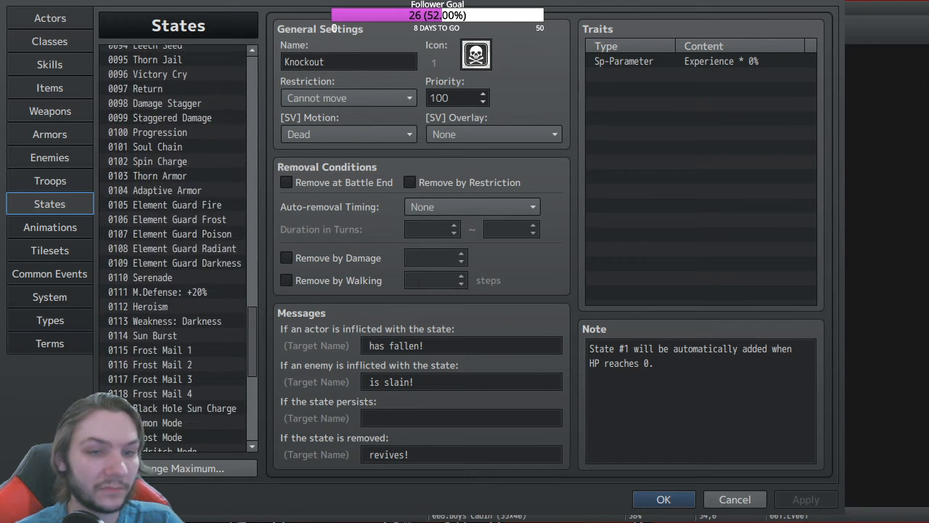
scroll(185, 370, "down", 3)
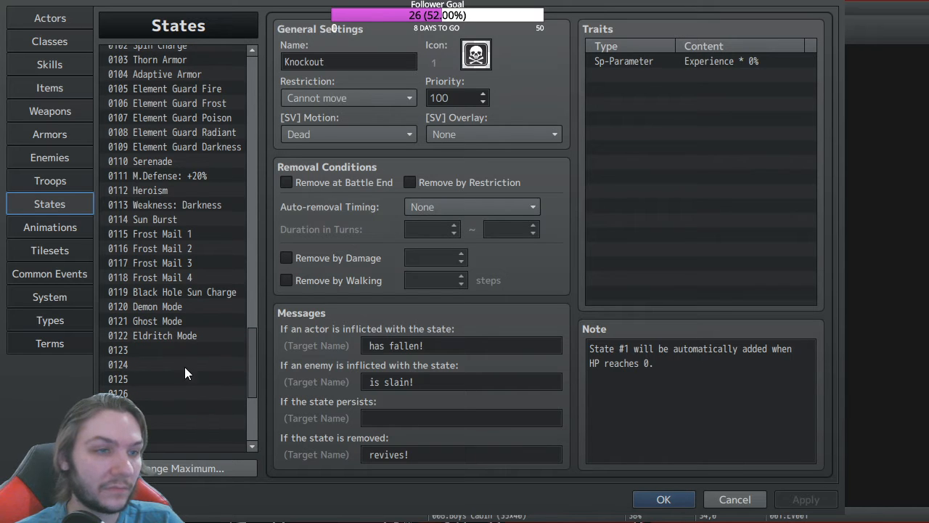
left_click(149, 351)
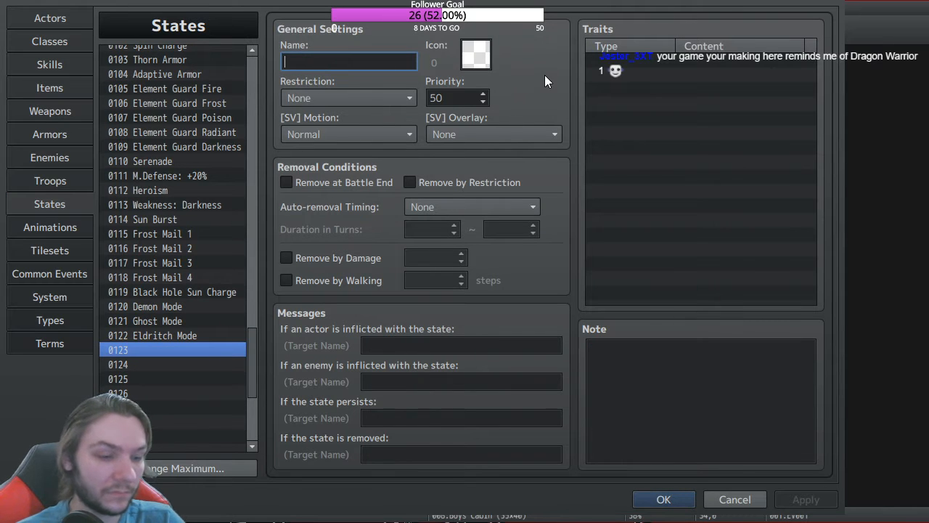
type("Charge Act")
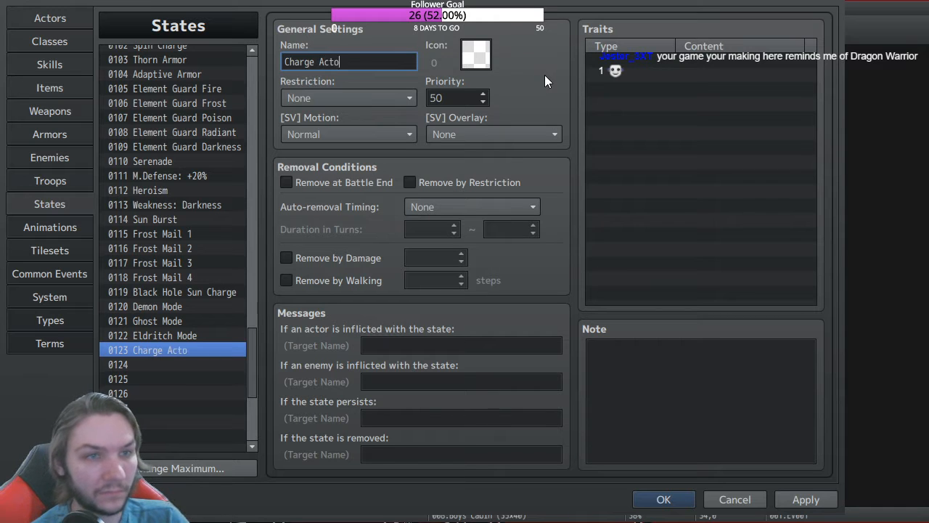
type("ion")
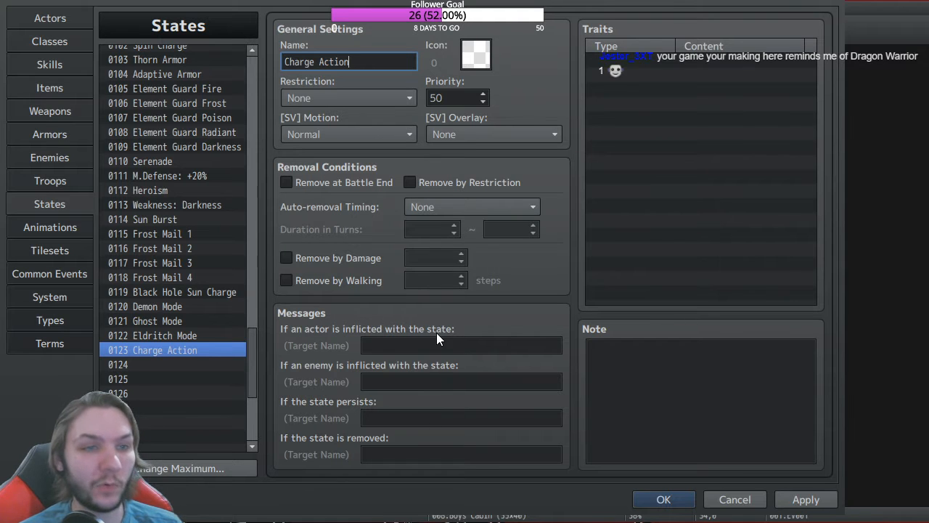
Step: Have Charge Action removed at battle end and at turn end after 3~3 turns, then save
left_click(282, 180)
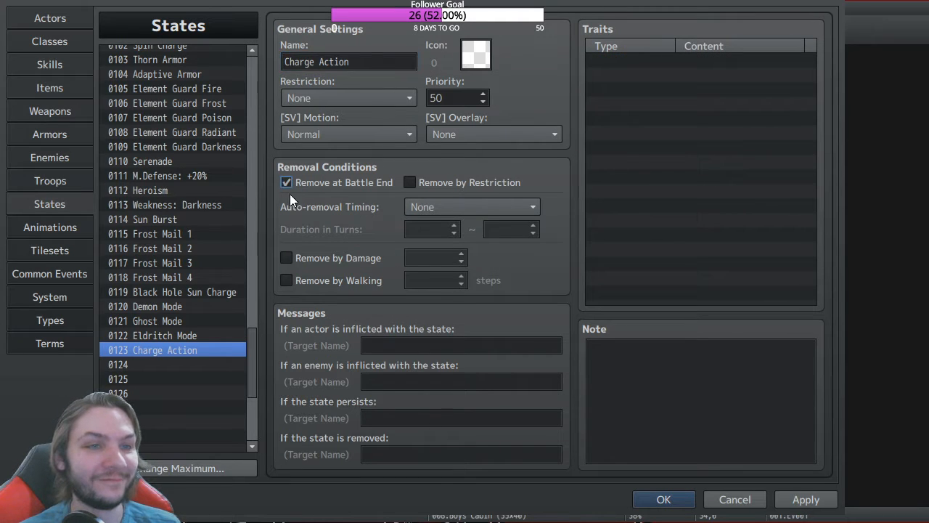
left_click(439, 209)
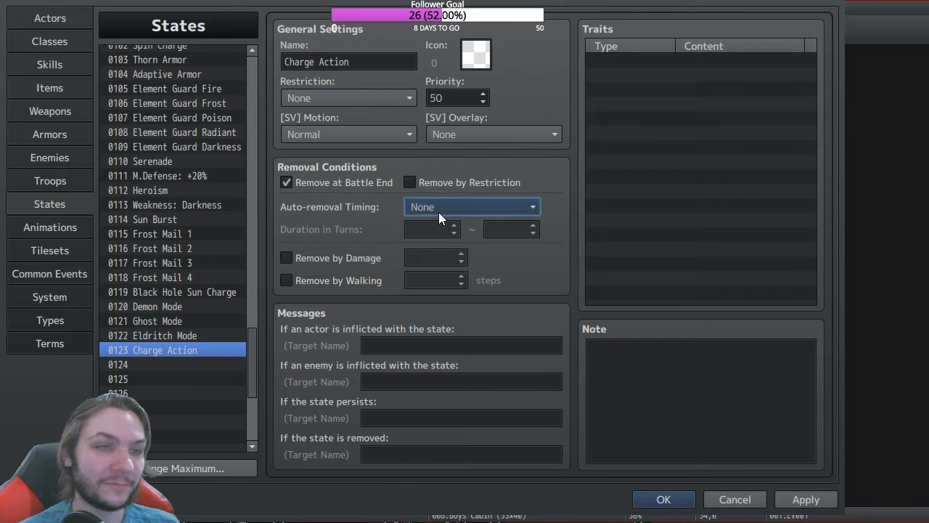
left_click(448, 256)
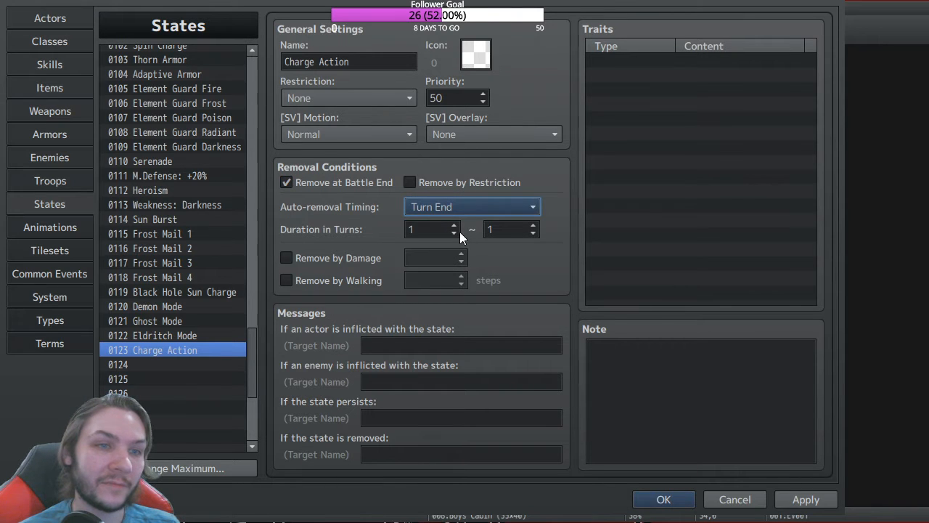
double_click(454, 225)
left_click(533, 225)
left_click(533, 225)
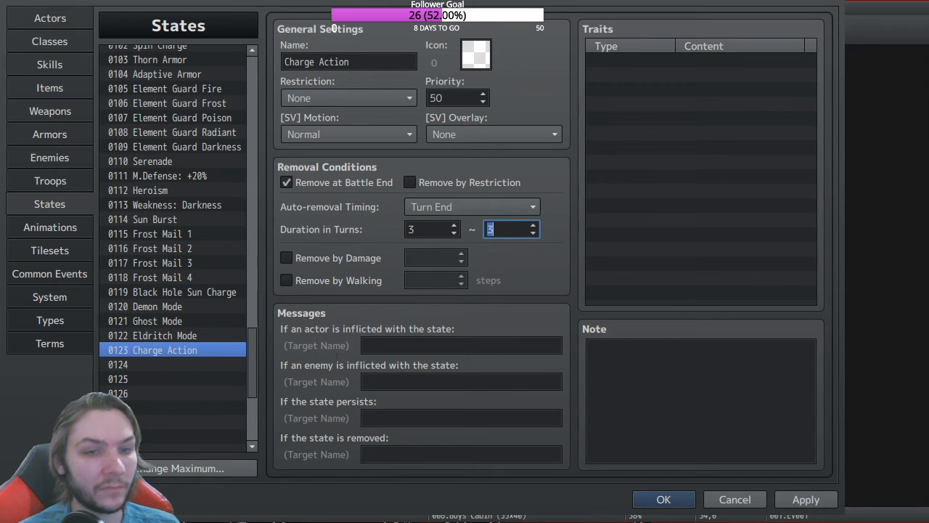
left_click(681, 501)
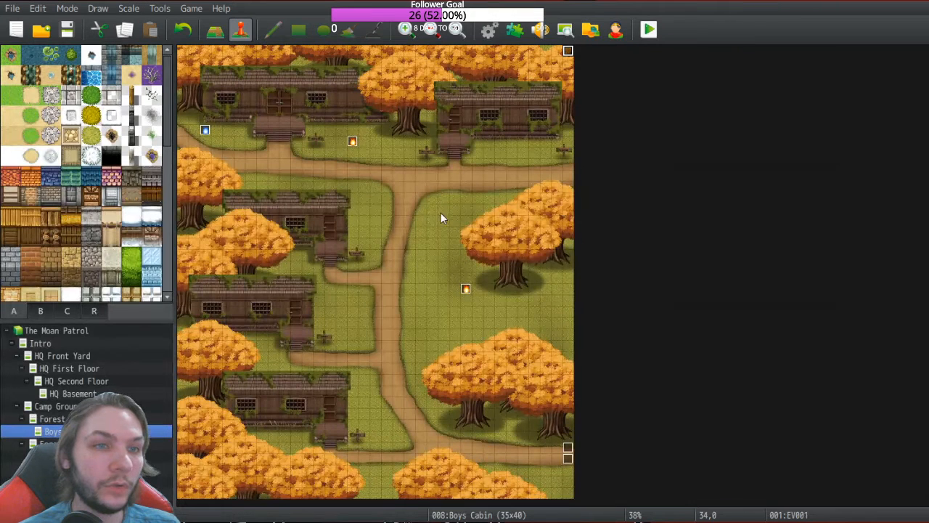
Step: Change Black Hole Sun's note tag from <charge action: 12> to <charge action: 123> and save
left_click(488, 29)
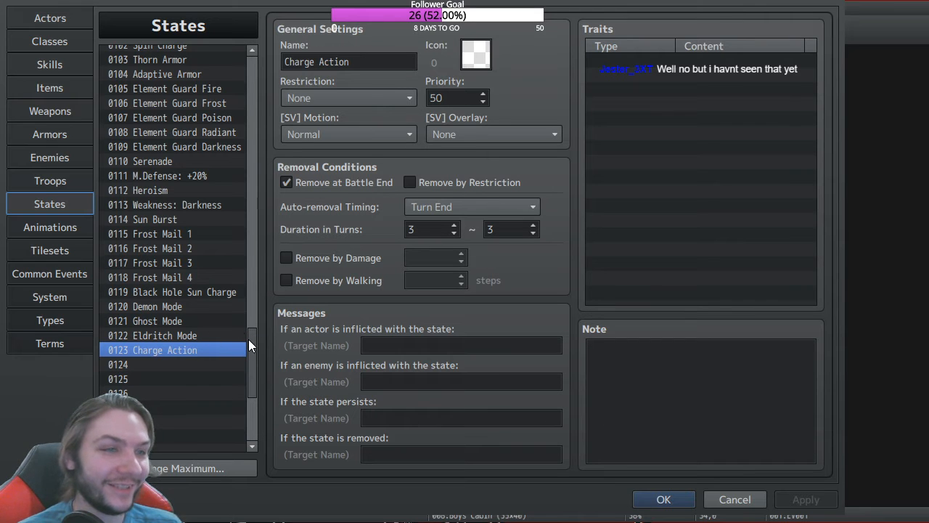
left_click(53, 66)
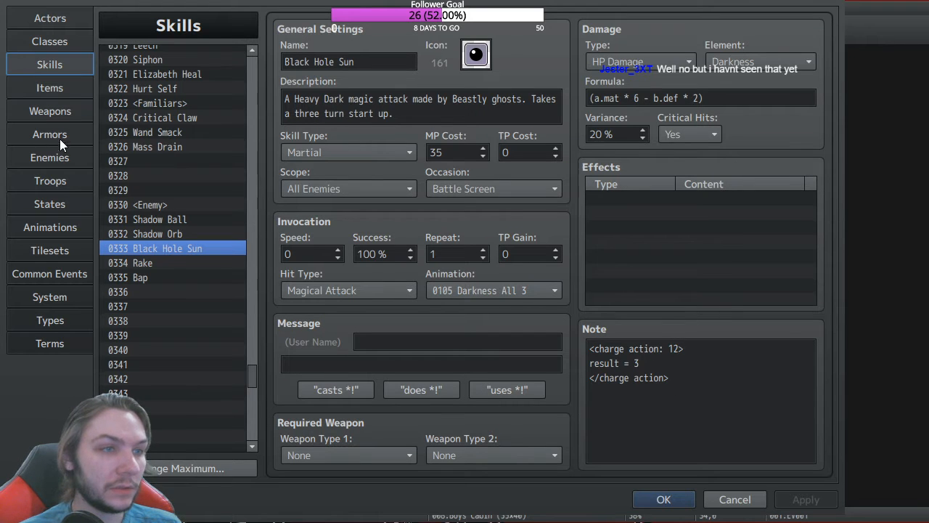
left_click(46, 198)
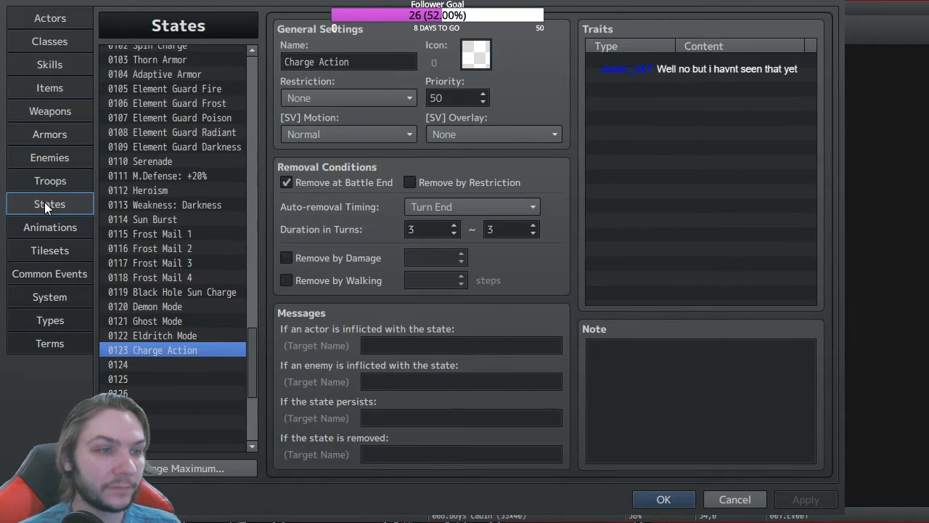
left_click(49, 65)
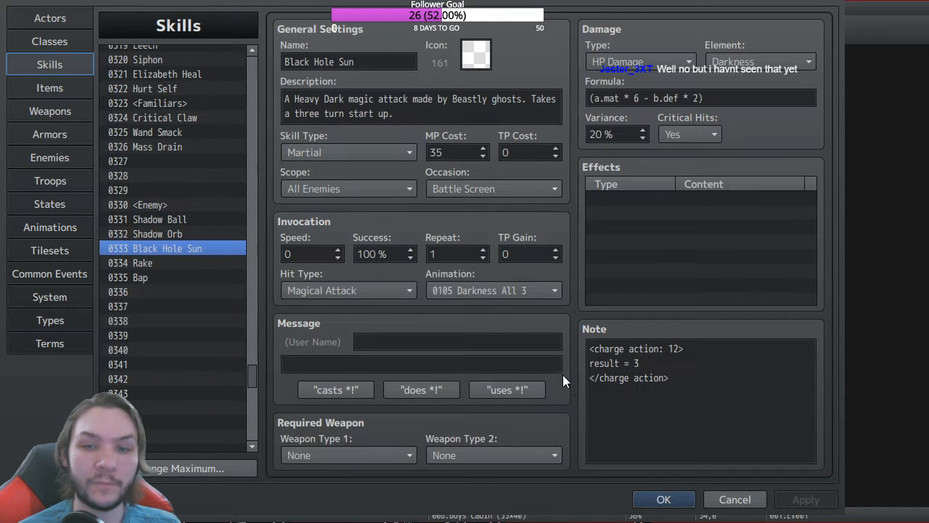
left_click(677, 349)
key("ctrl+a")
left_click(677, 350)
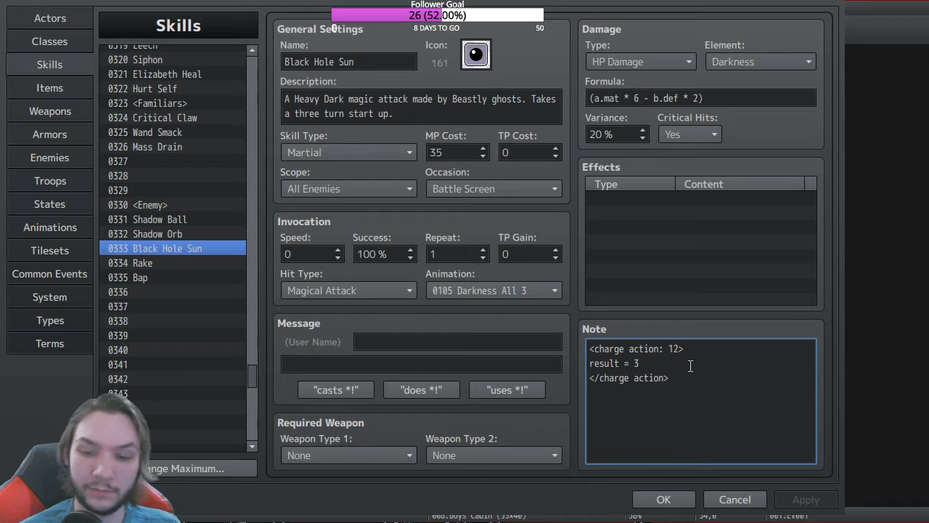
type("3")
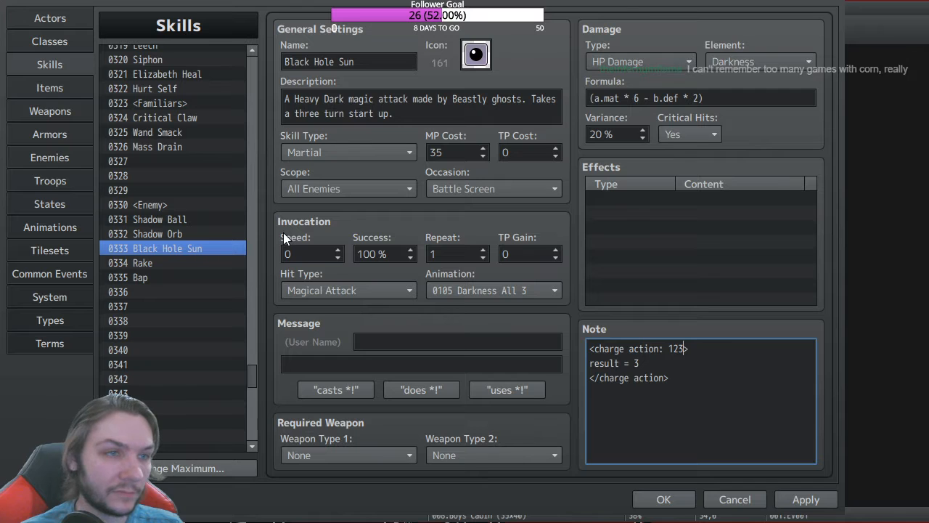
left_click(663, 499)
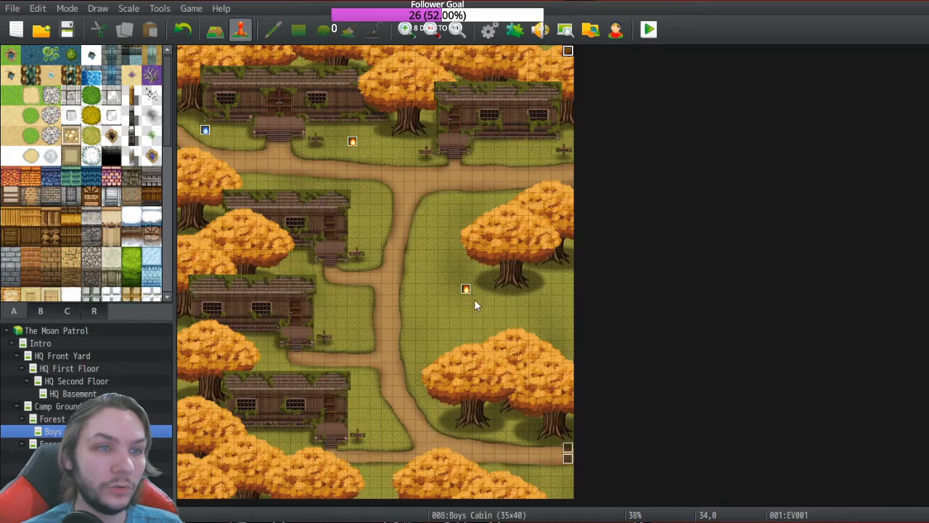
Step: Open the VE_ChargeActions plugin's settings from the Plugin Manager
key("F10")
scroll(165, 334, "down", 5)
left_click(234, 379)
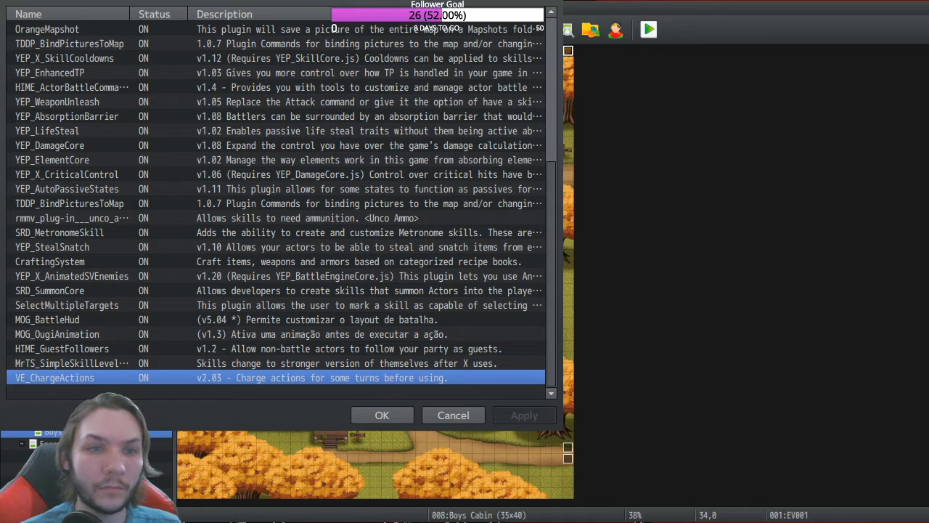
double_click(276, 378)
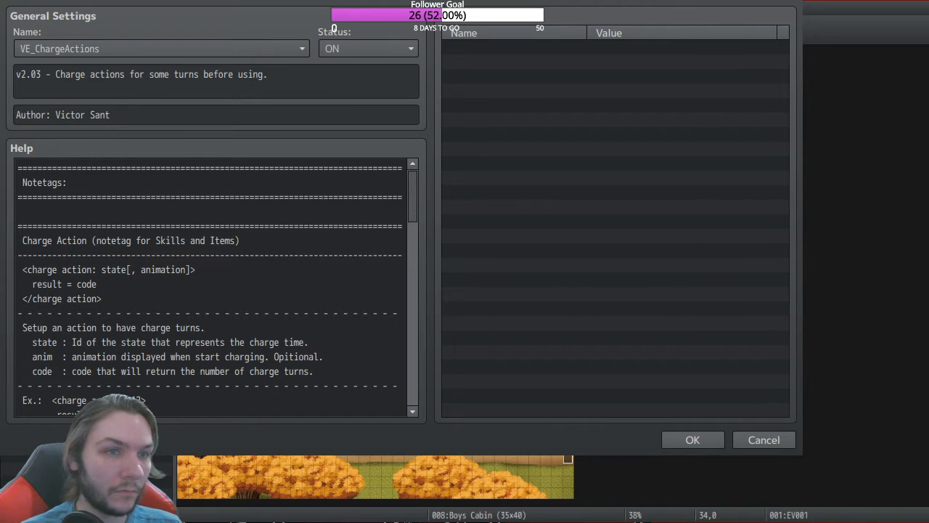
Step: Scroll through the plugin's help text down to the Charge State section
left_click(294, 452)
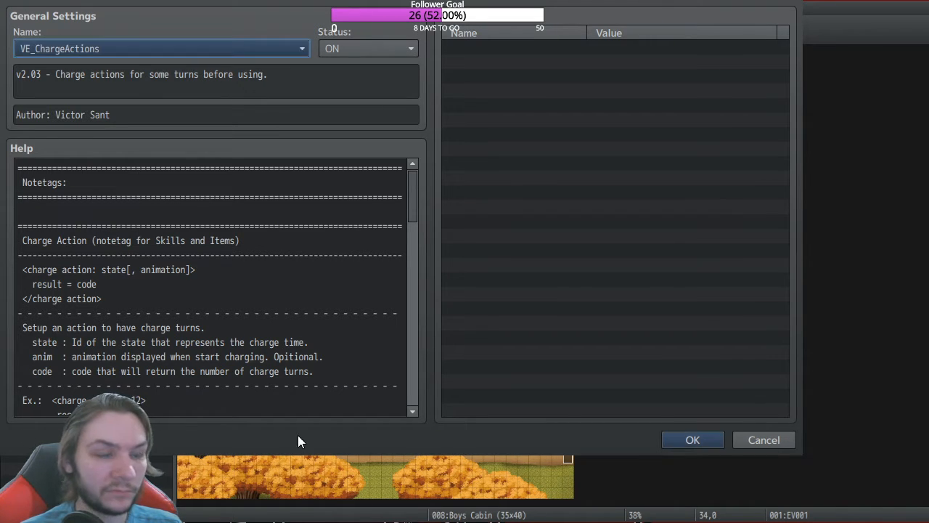
scroll(249, 231, "down", 3)
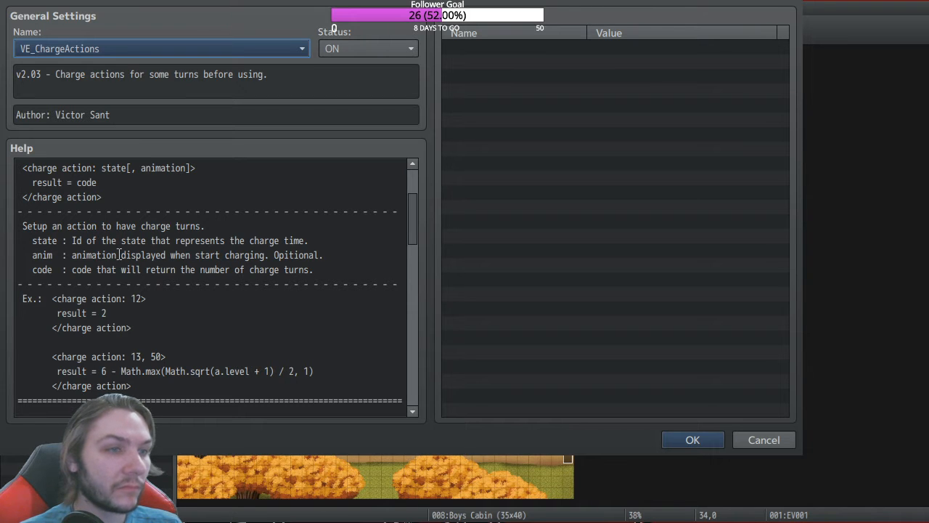
scroll(194, 266, "down", 5)
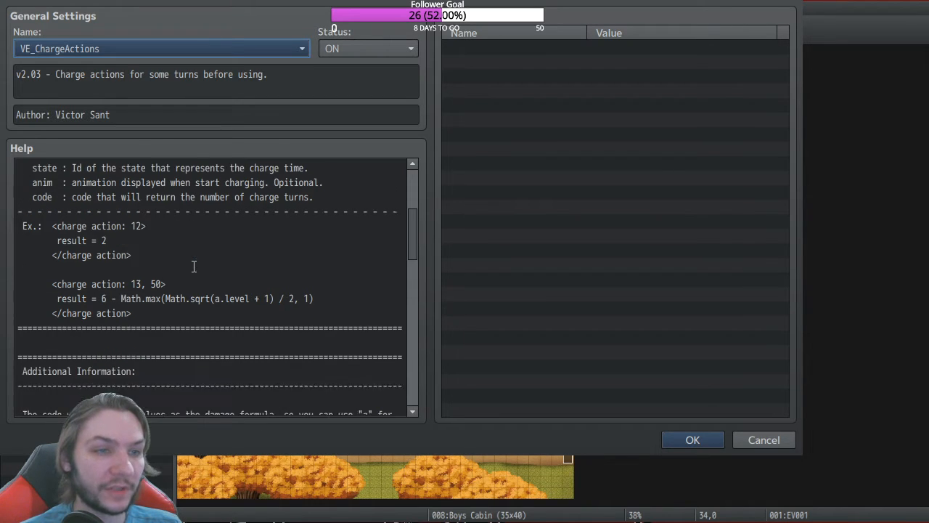
scroll(194, 267, "down", 1)
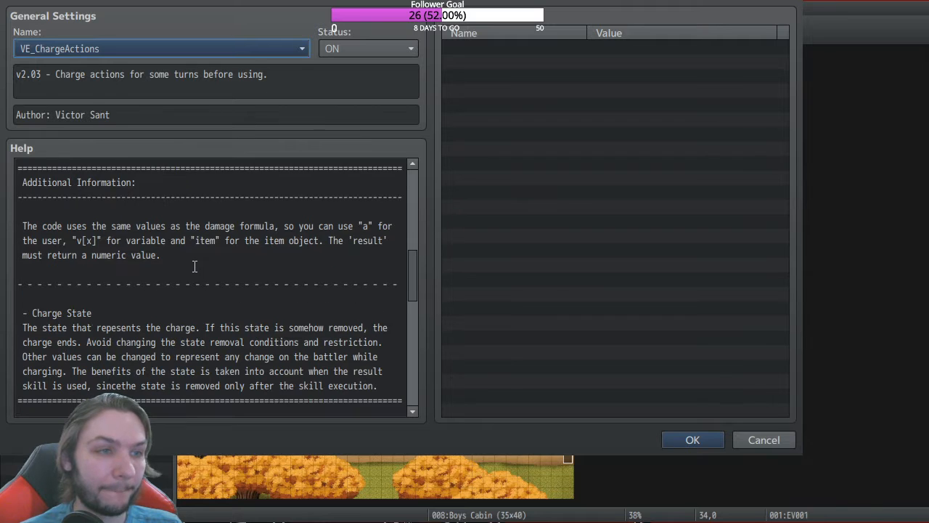
scroll(194, 266, "down", 2)
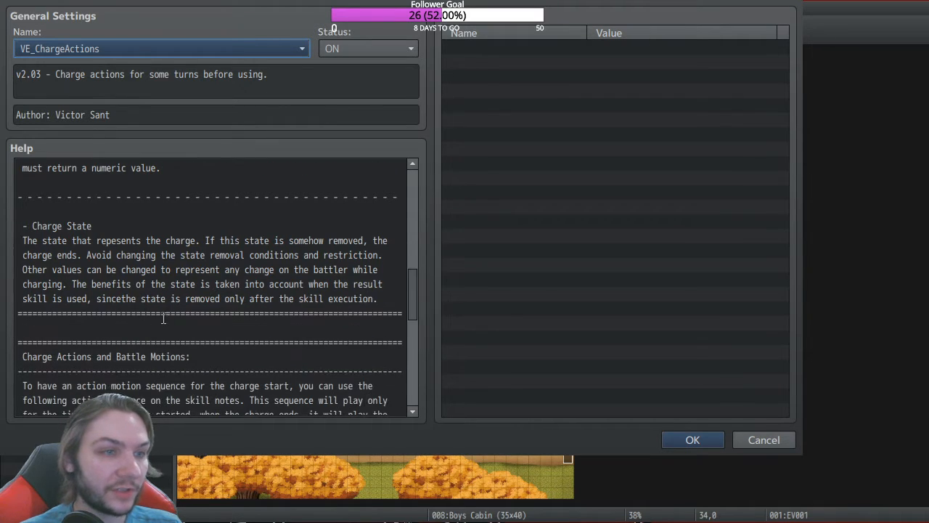
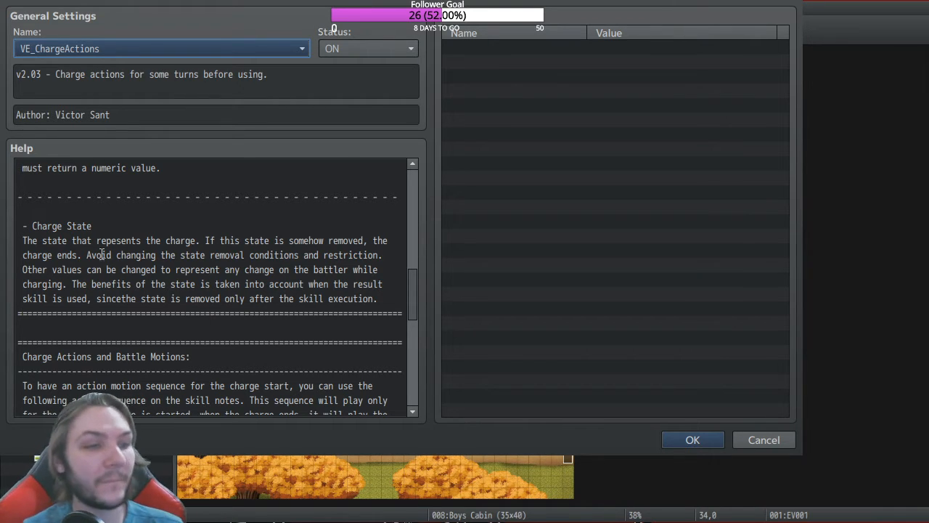
Step: Read the rest of the VE_ChargeActions help text and confirm its settings with OK
scroll(226, 284, "down", 1)
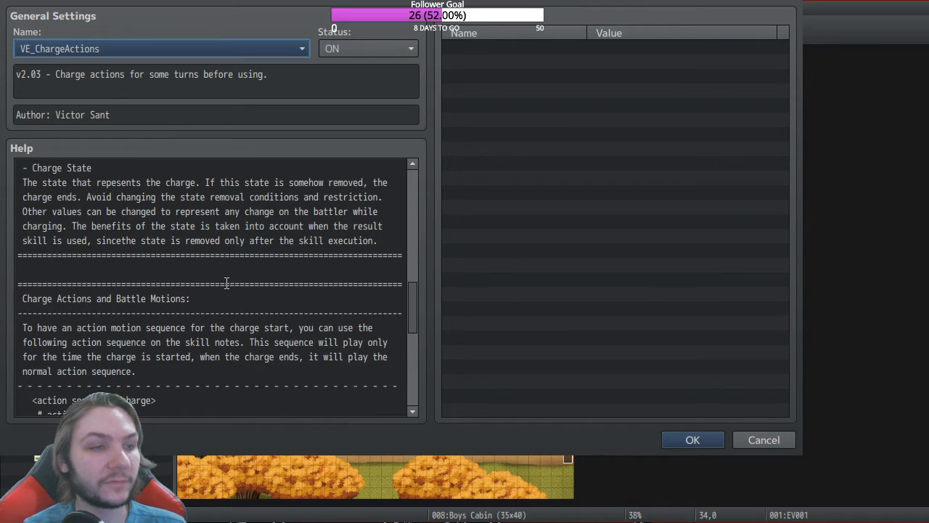
scroll(226, 283, "down", 1)
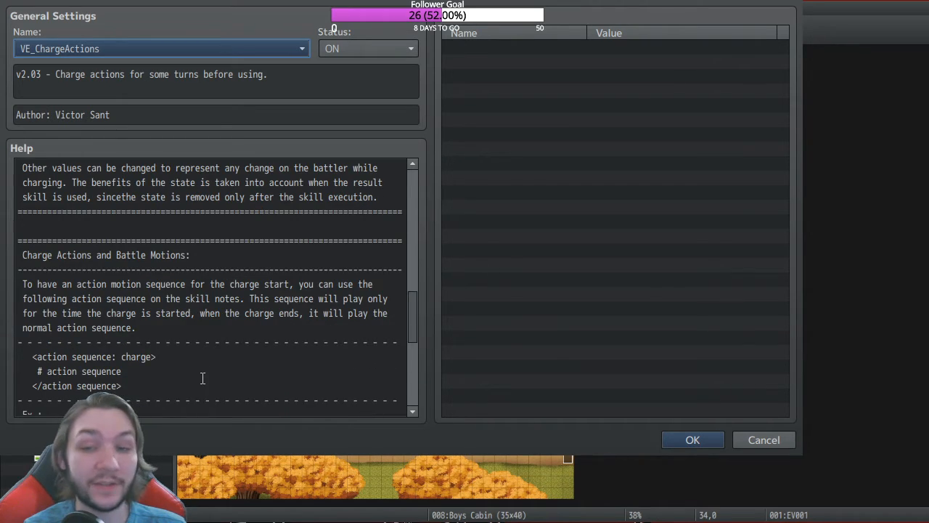
scroll(190, 341, "up", 2)
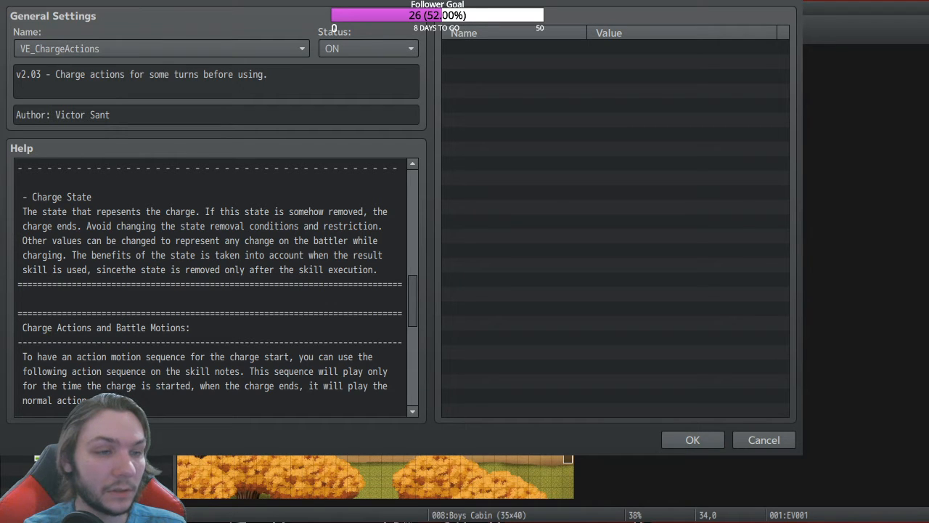
left_click(214, 374)
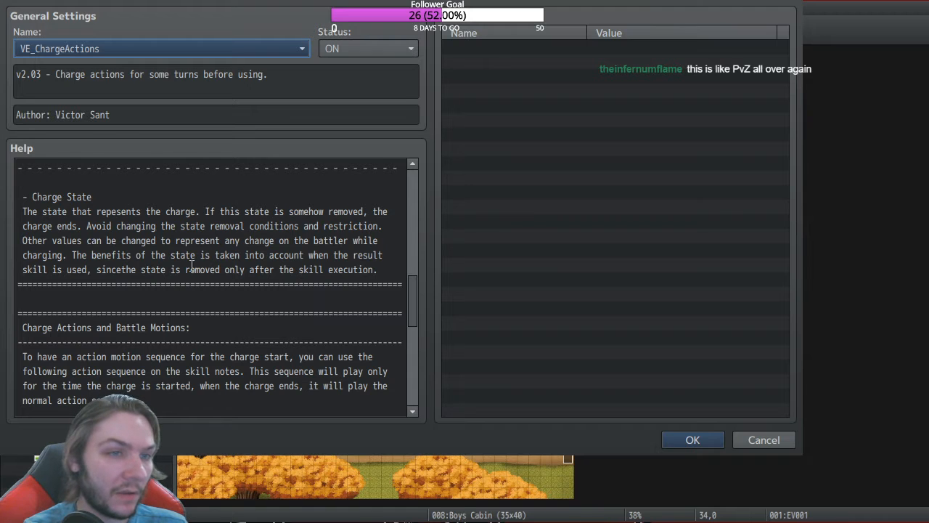
scroll(176, 268, "down", 3)
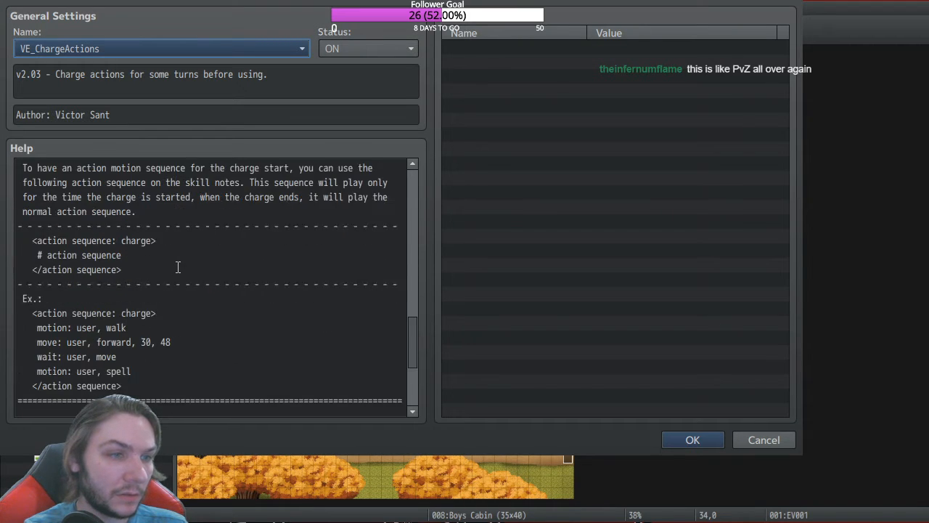
scroll(219, 270, "down", 2)
scroll(221, 263, "up", 3)
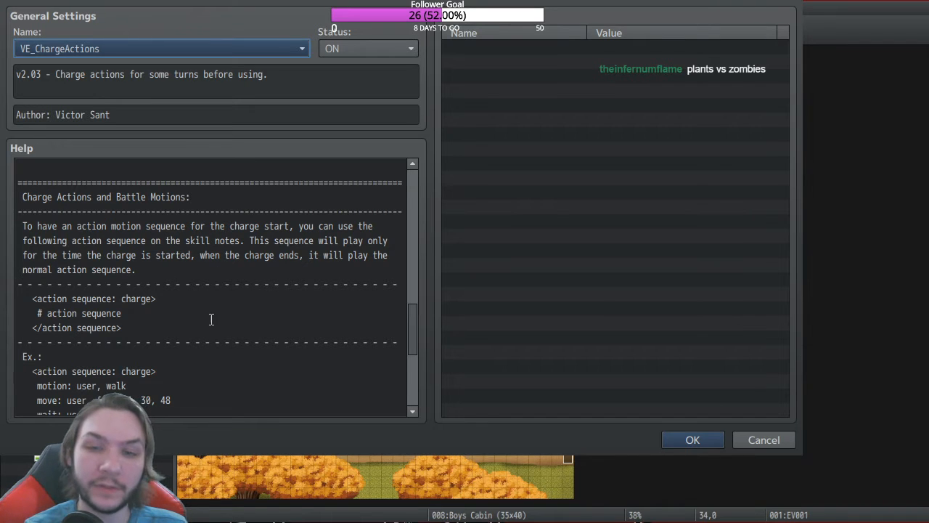
scroll(191, 303, "up", 3)
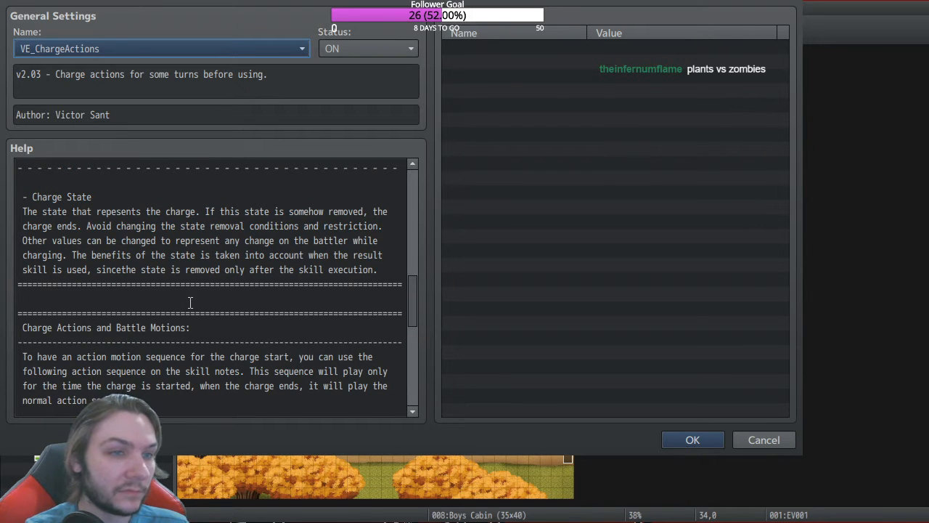
scroll(191, 303, "up", 1)
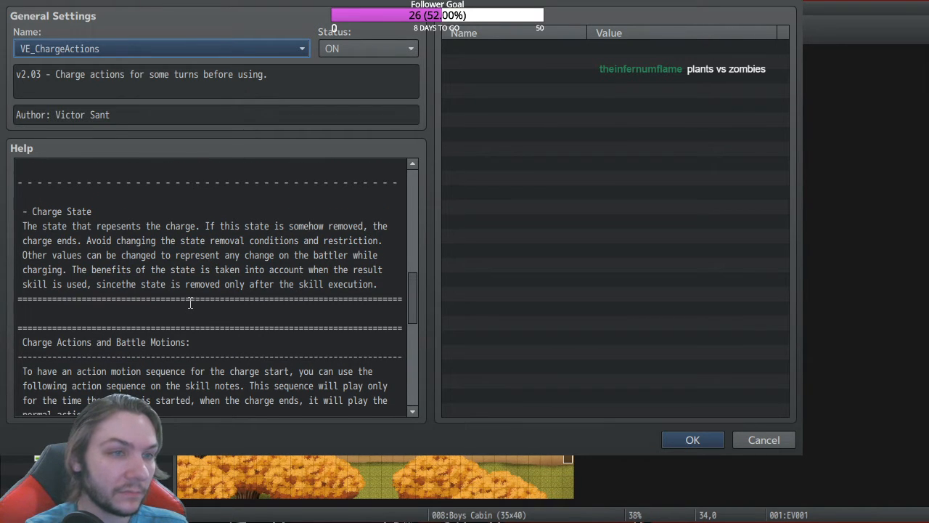
left_click(703, 440)
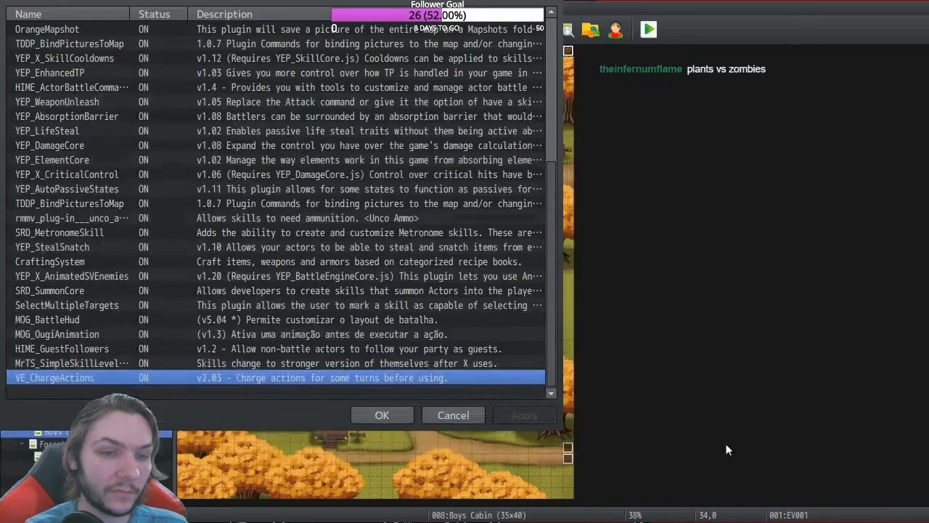
Step: Close the Plugin Manager, save the project and launch a playtest
left_click(383, 416)
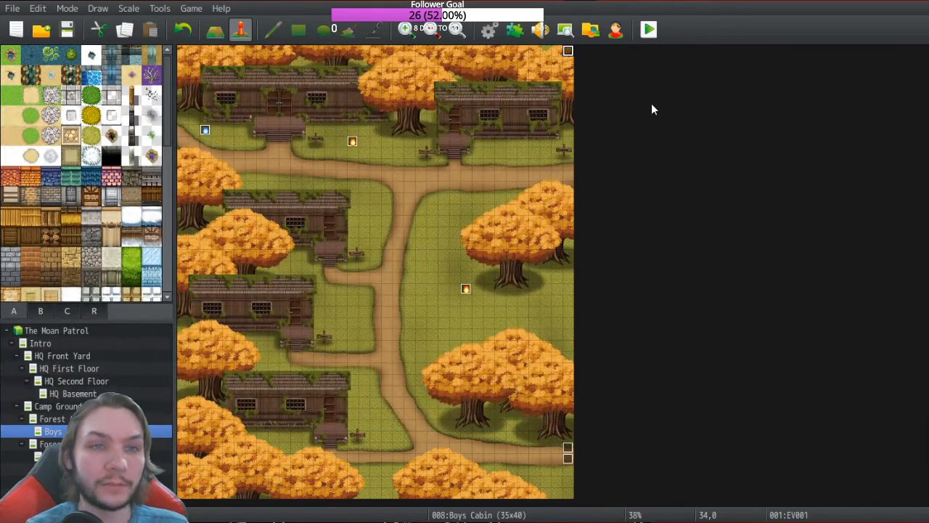
left_click(648, 29)
left_click(65, 63)
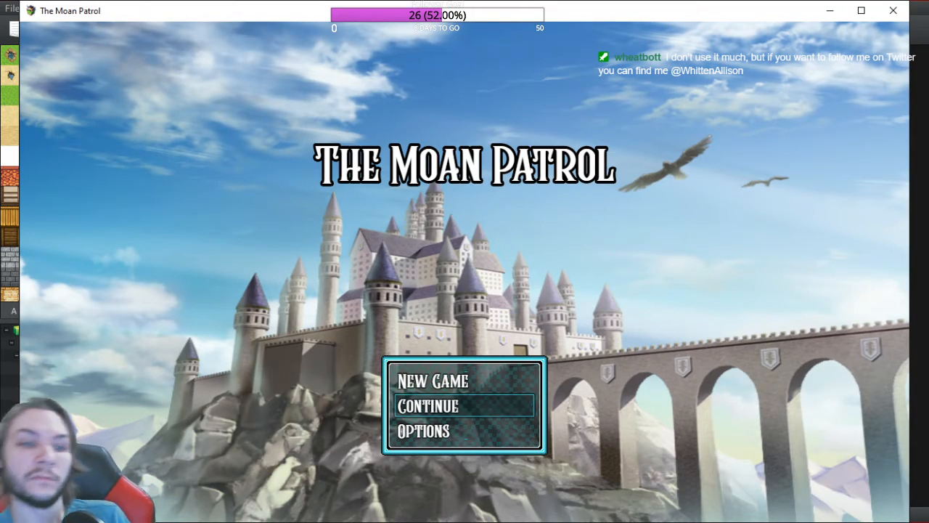
Step: Start a new game, loot the chest, and walk the party from Camp Eden into the forest
key("Up")
key("Return")
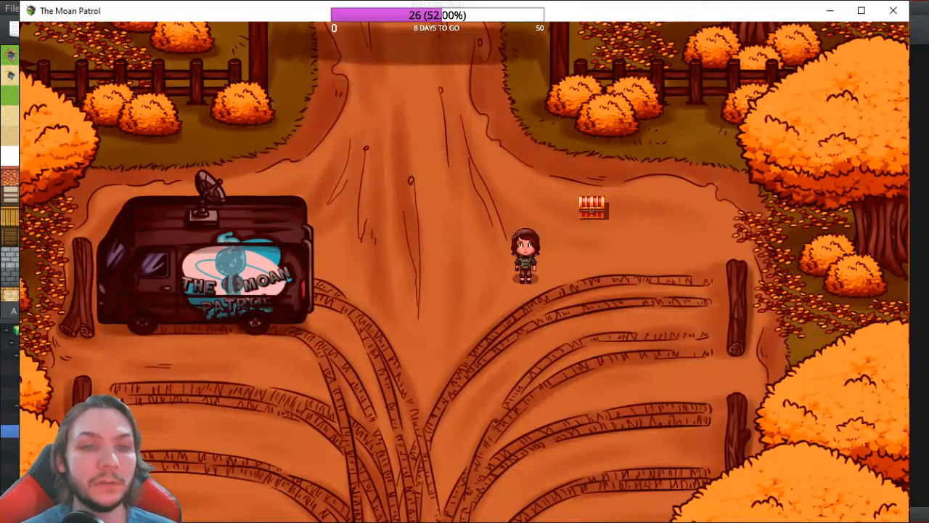
key("Return")
key("Return")
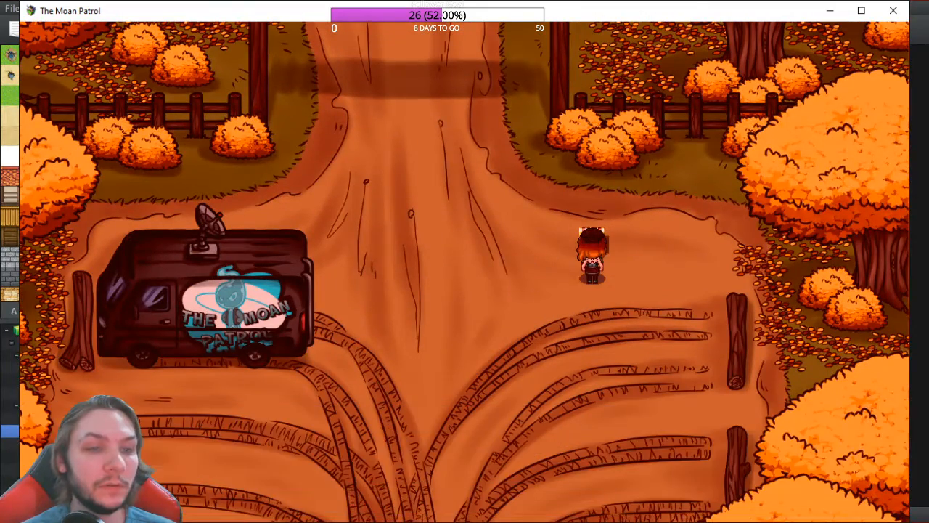
key("Left")
key("Up")
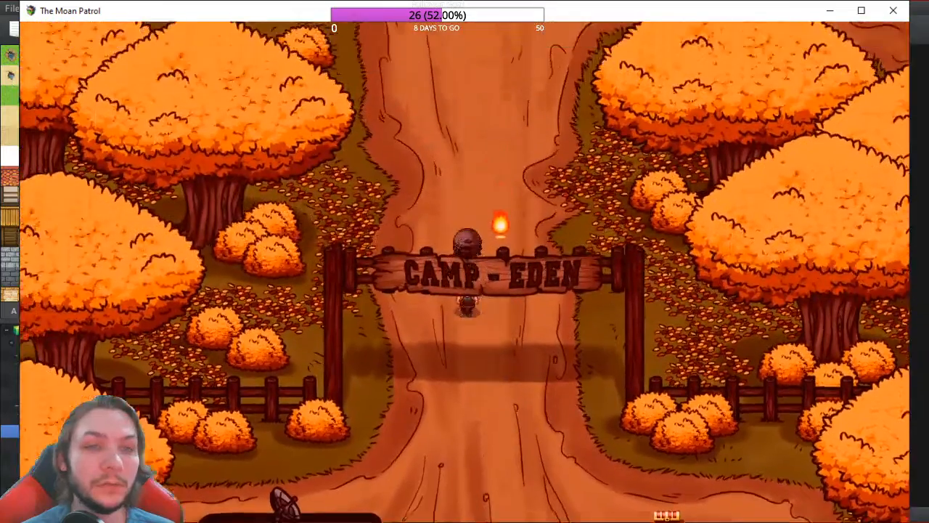
key("Left")
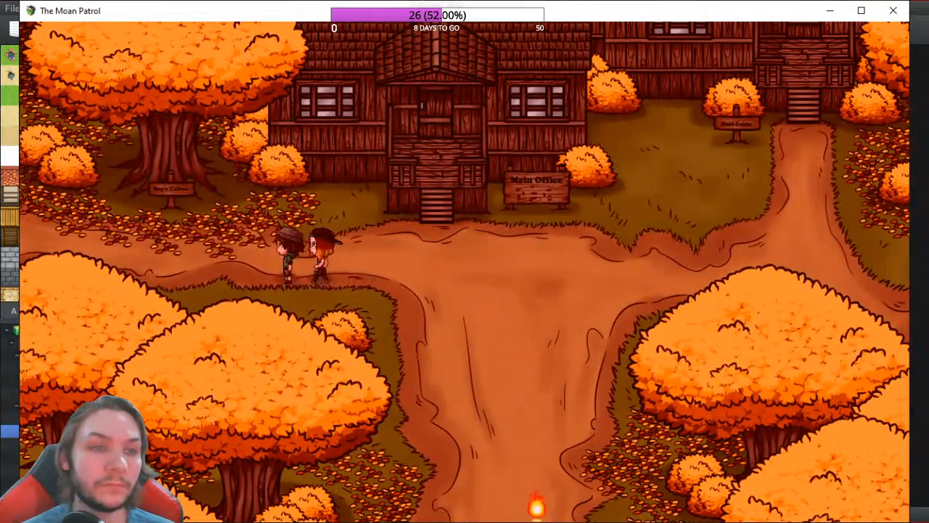
key("Left")
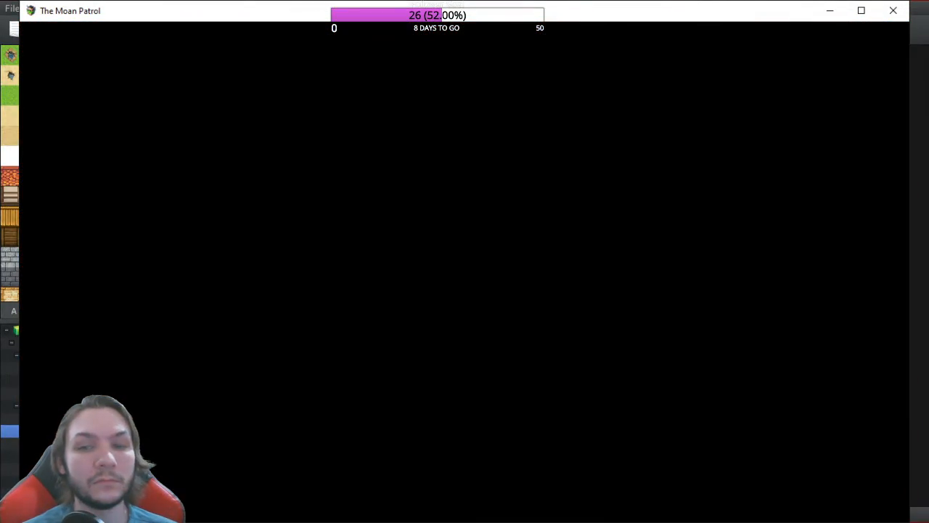
key("Left")
key("Left")
Step: Open the game menu and auto-optimize the party's equipment from the Equip screen
key("Escape")
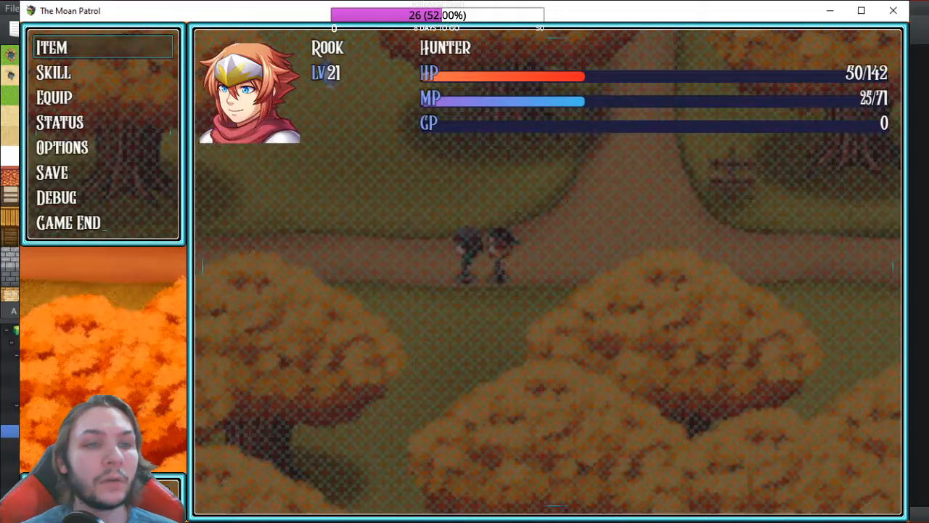
key("Down")
key("Down")
key("Down")
key("Return")
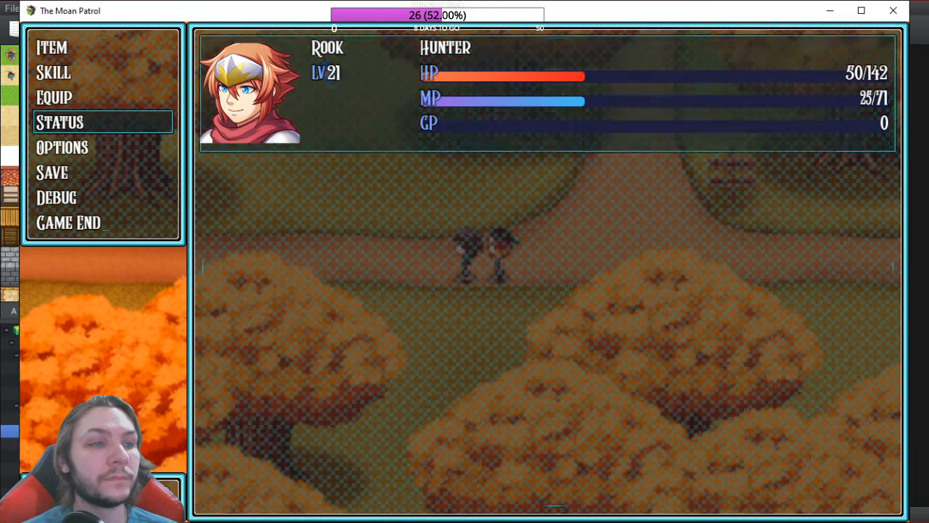
key("Escape")
key("Up")
key("Return")
key("Return")
key("Down")
key("Return")
Step: Review Rook's stats and equipment on the Status screen, then close the menu
key("Escape")
key("Down")
key("Return")
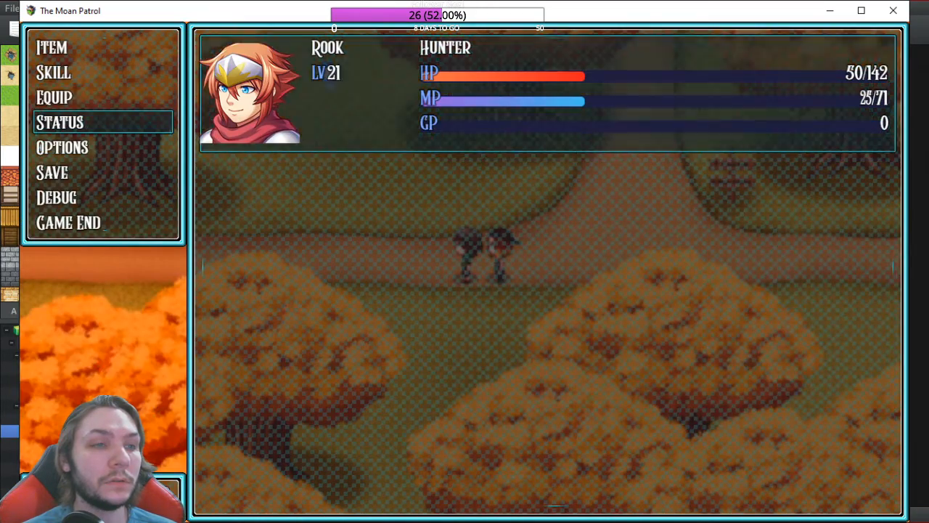
key("Return")
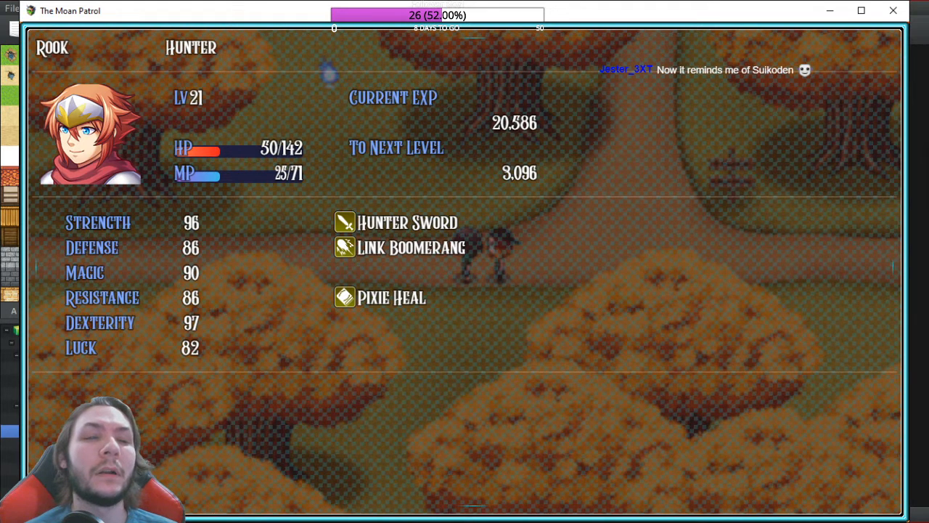
key("Escape")
key("Escape")
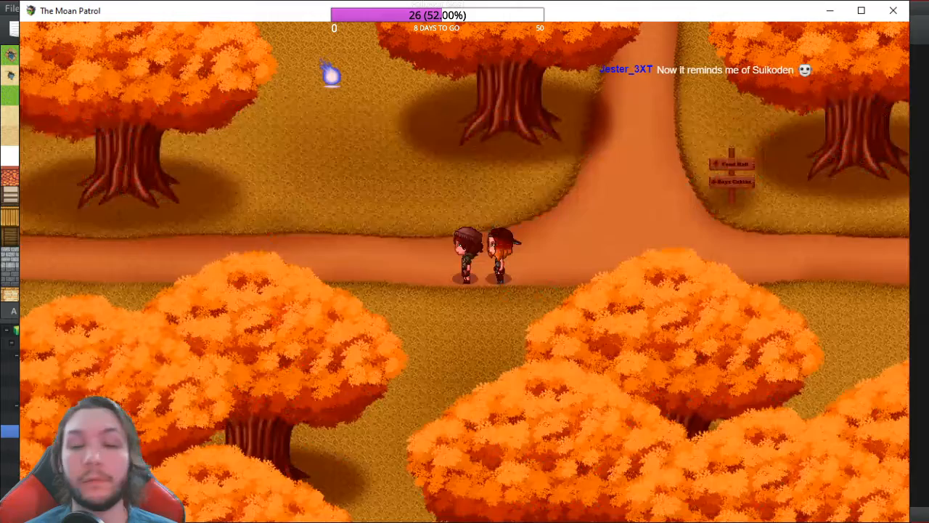
Step: Walk the party left along the forest path and into the flame to start a battle
key("Left")
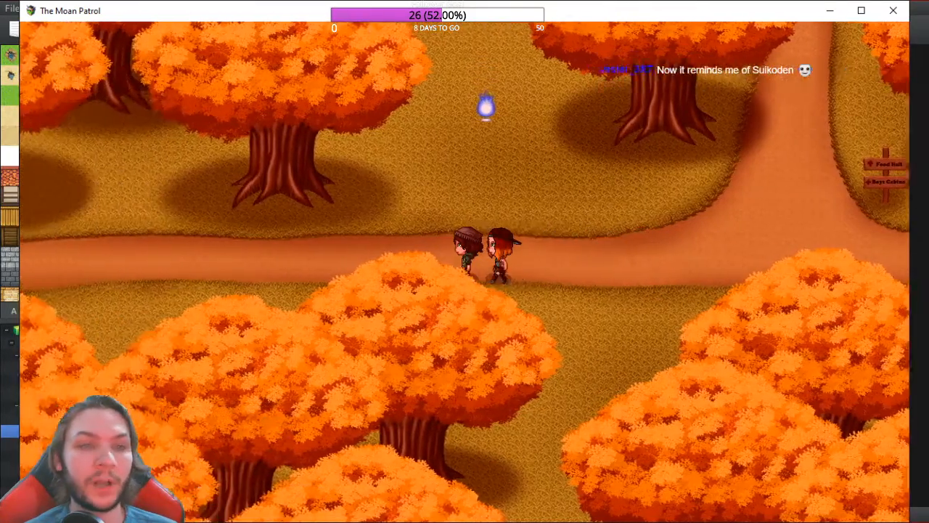
key("Left")
key("Left")
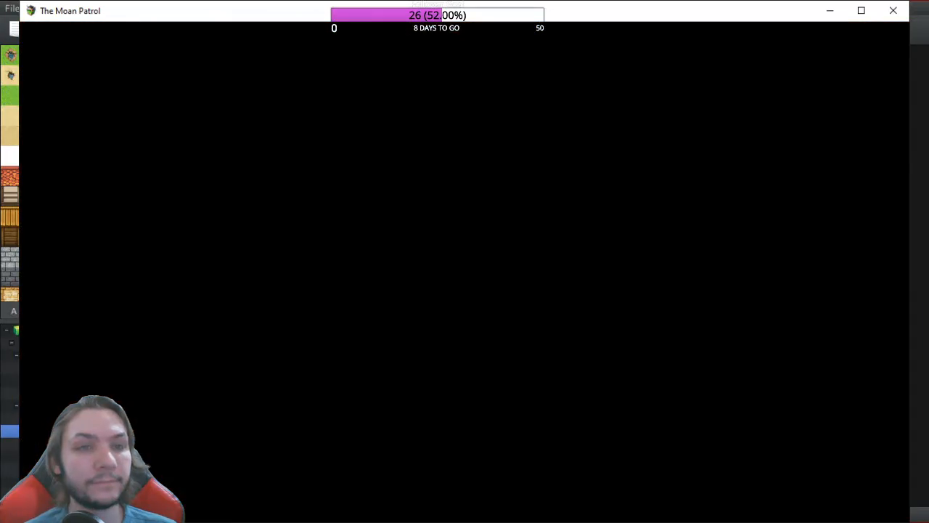
key("Left")
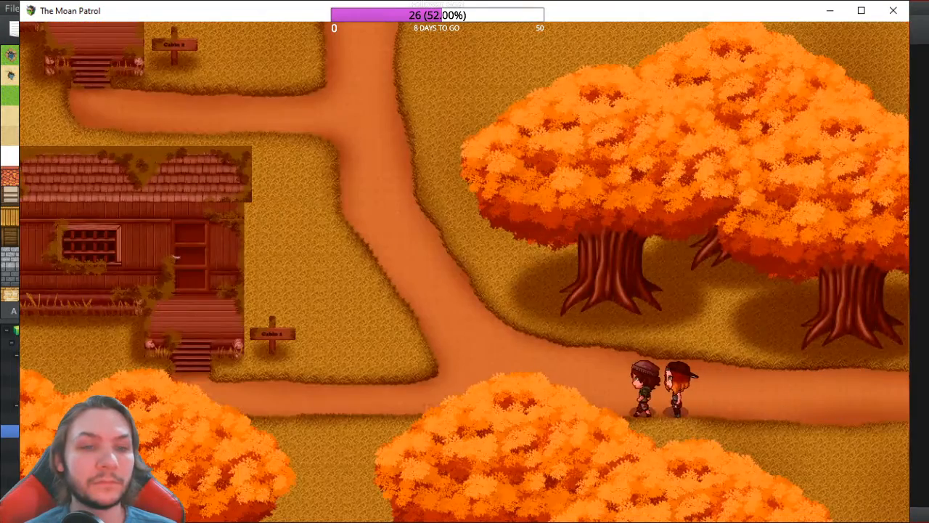
key("Up")
key("Right")
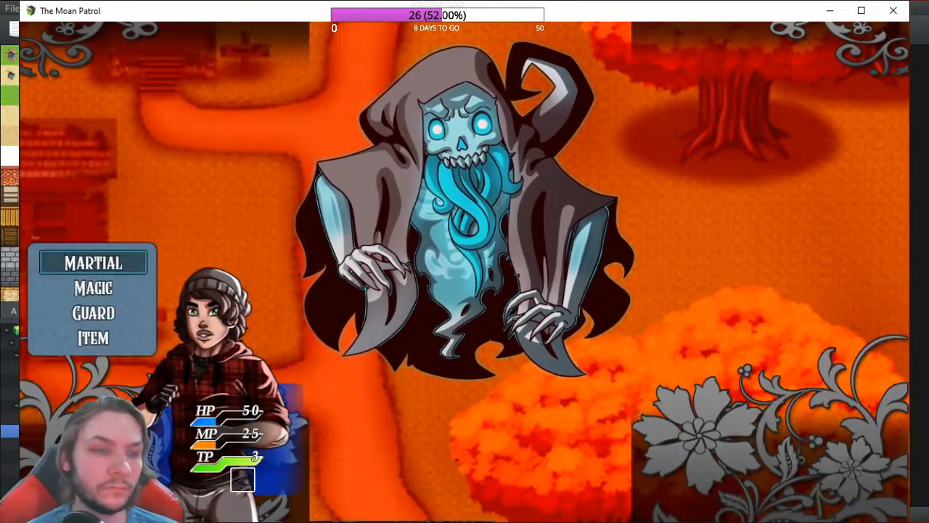
Step: Cast Pixie Heal on Rook and Frost Mail on the hero
key("Down")
key("Return")
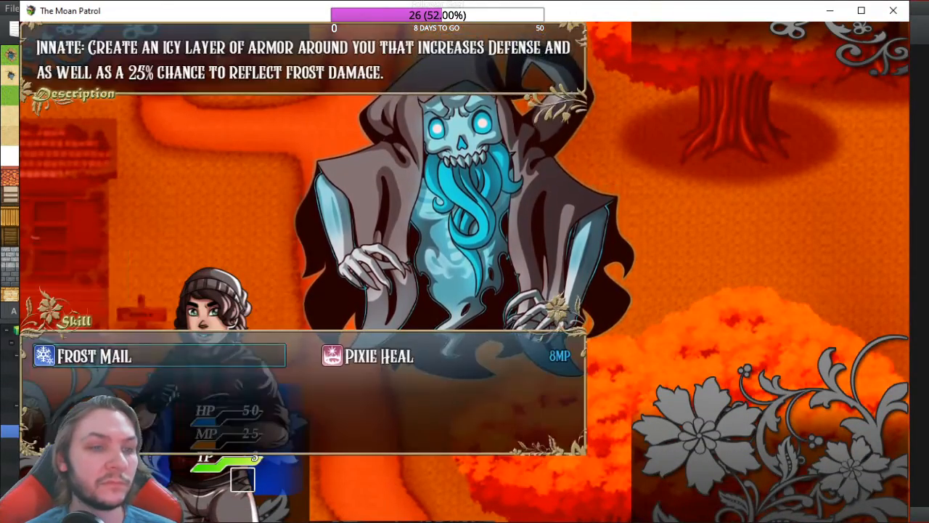
key("Right")
key("Return")
key("Return")
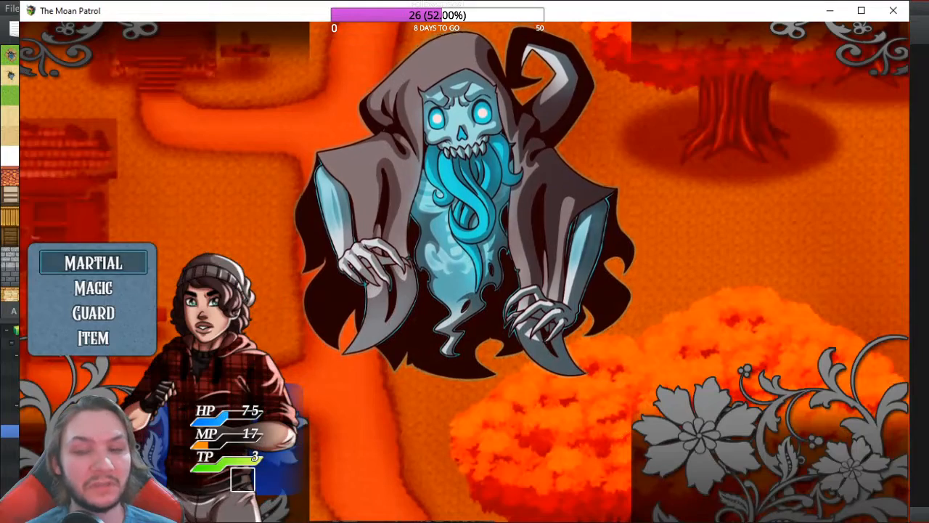
key("Down")
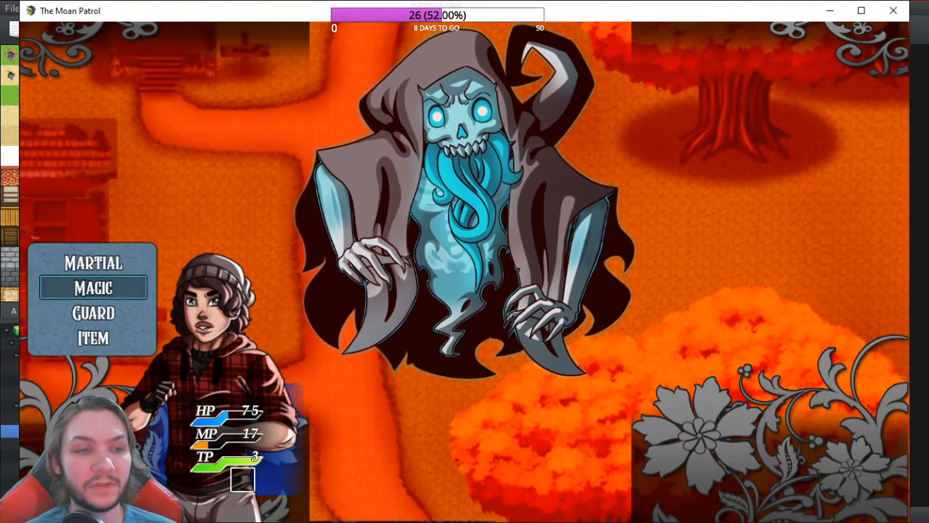
key("Return")
key("Left")
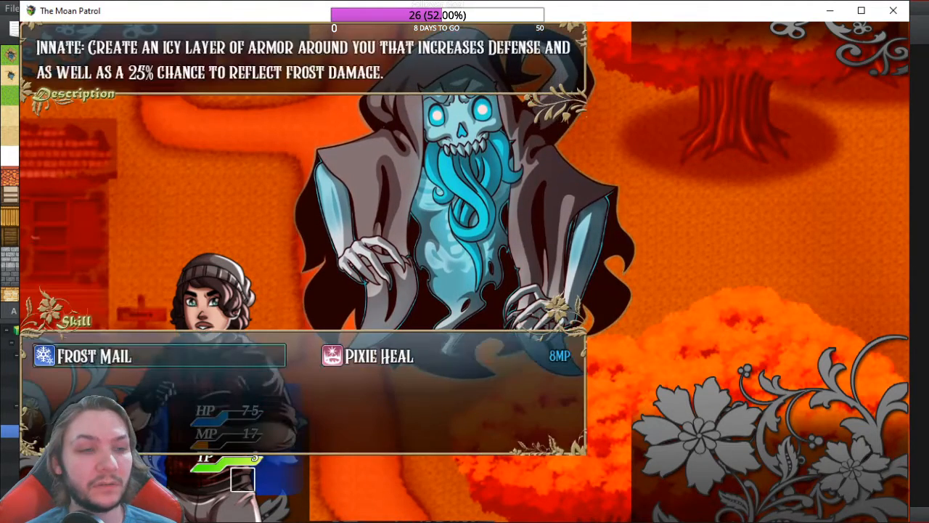
key("Return")
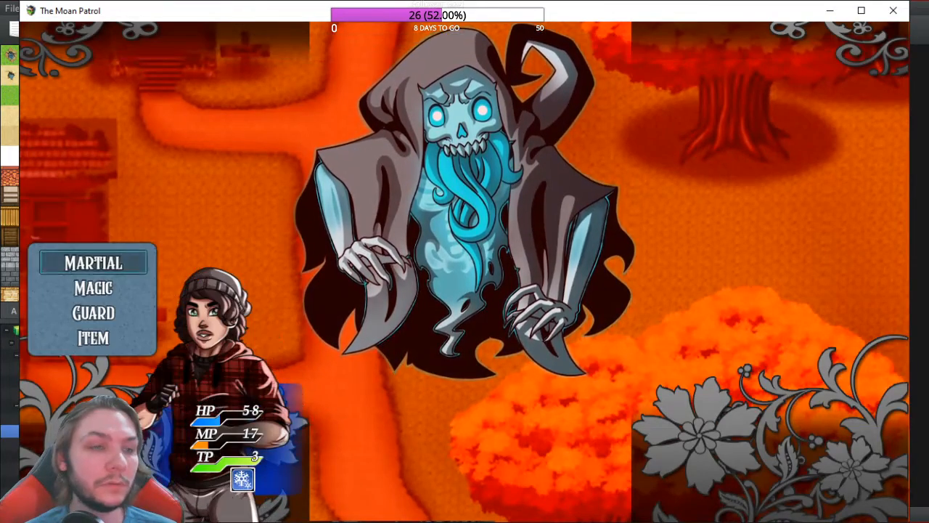
key("Return")
key("Return")
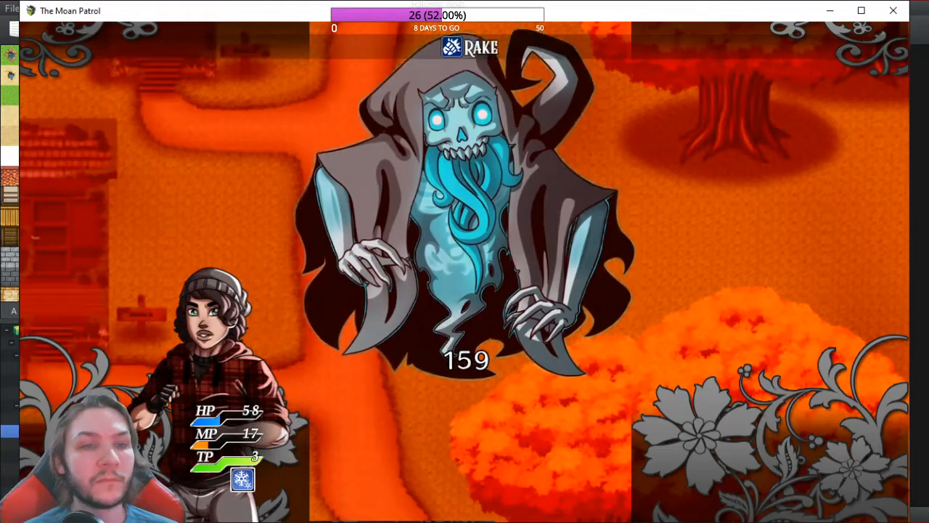
Step: Heal again with Pixie Heal and attack the ghost with Slash
key("Down")
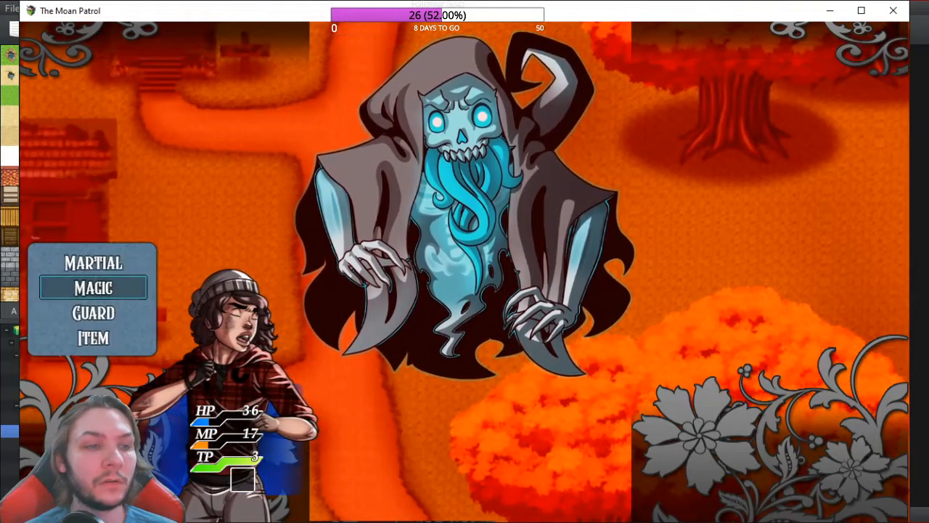
key("Return")
key("Right")
key("Return")
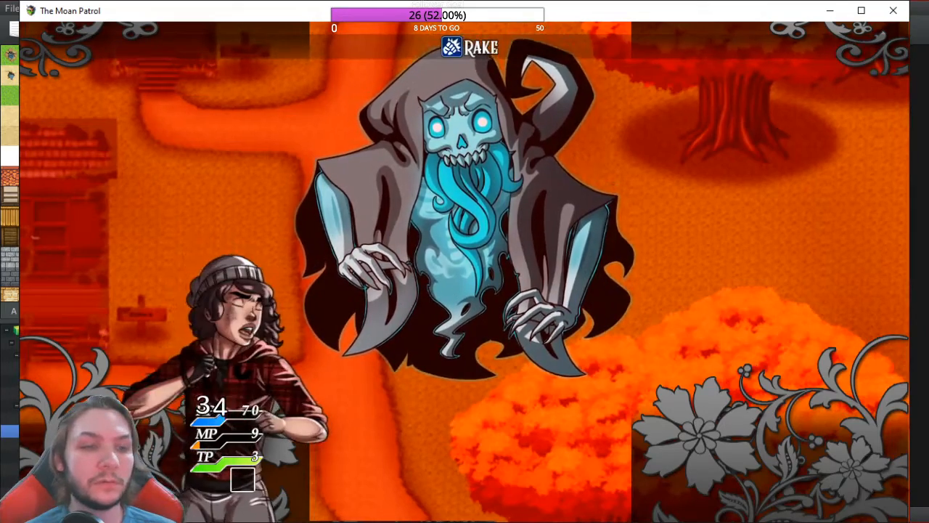
key("Return")
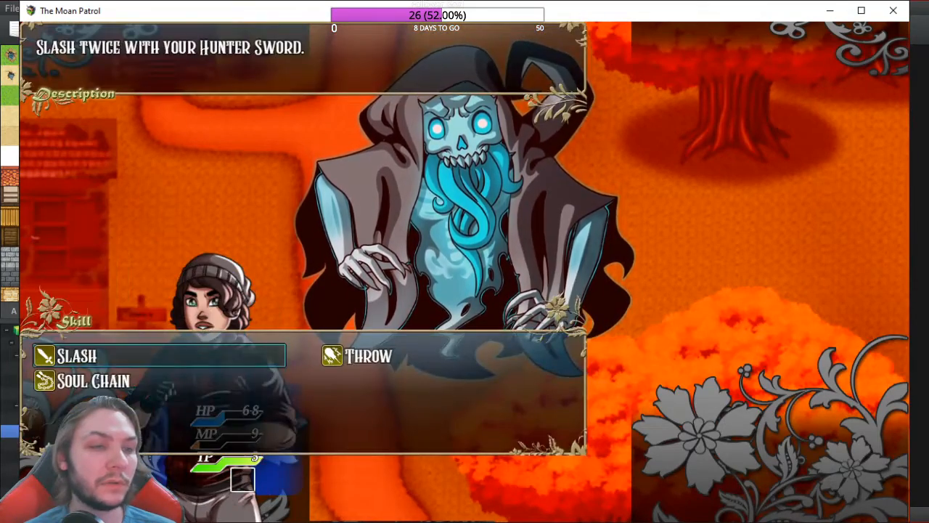
key("Return")
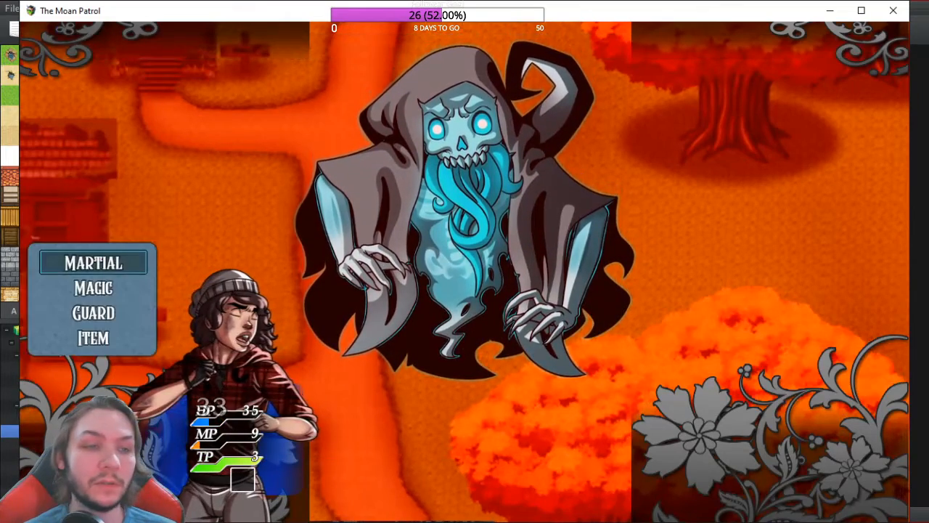
Step: Restore health with another Pixie Heal and hit the ghost with Throw
key("Down")
key("Return")
key("Escape")
key("Up")
key("Down")
key("Return")
key("Right")
key("Return")
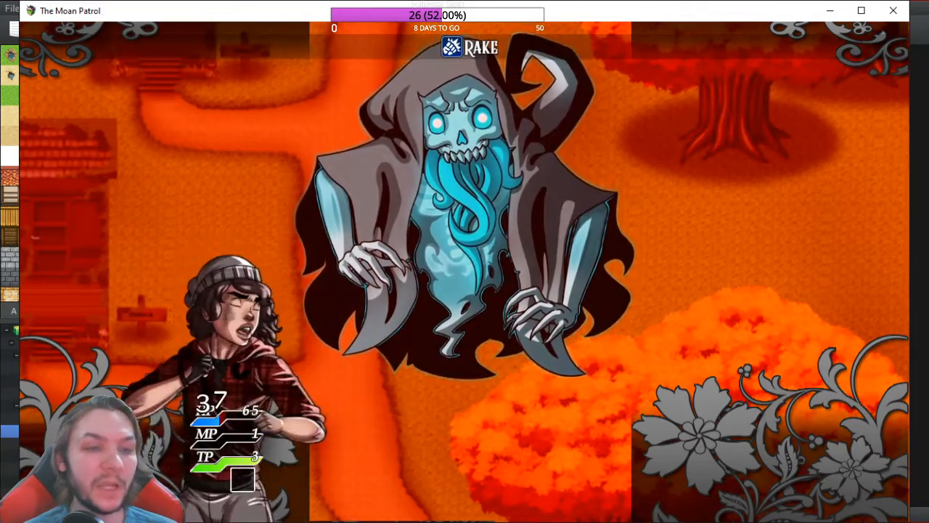
key("Return")
key("Return")
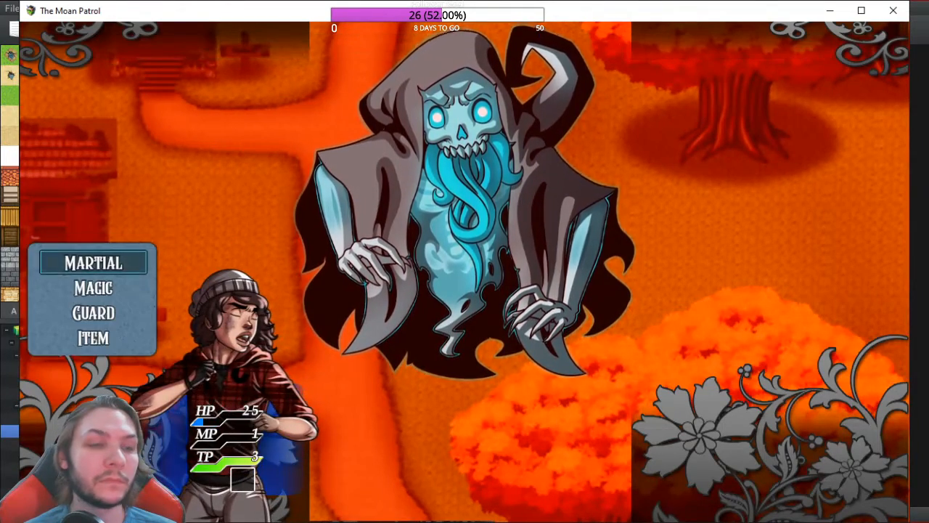
Step: Recast Frost Mail, finish the ghost with Throw, and dismiss the victory message
key("Down")
key("Return")
key("Return")
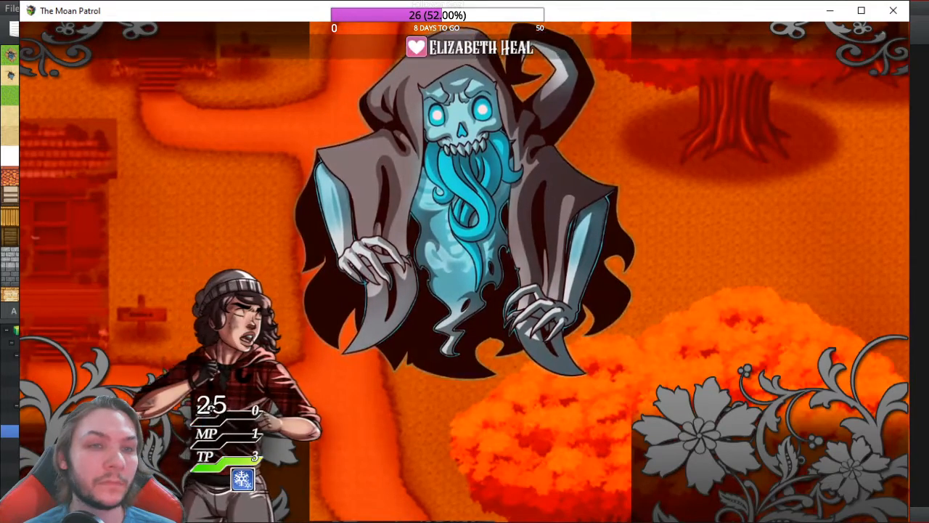
key("Return")
key("Right")
key("Return")
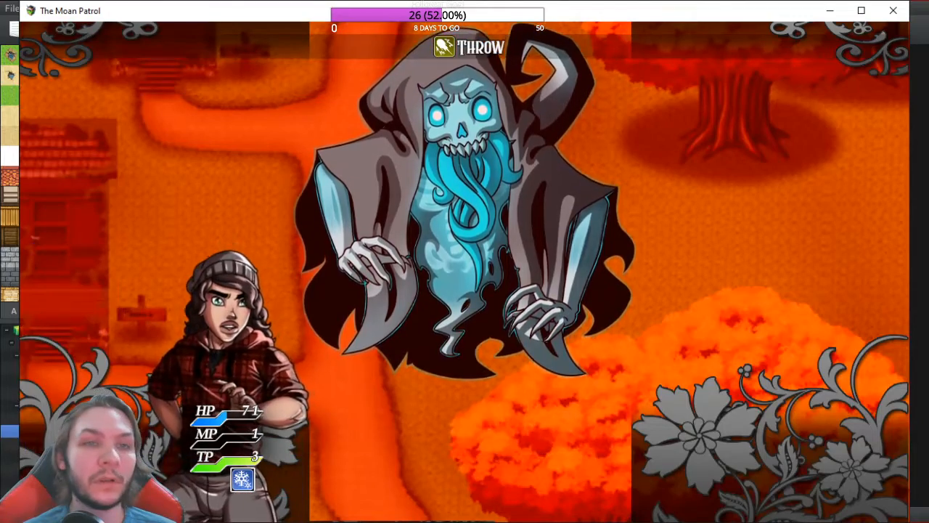
key("Return")
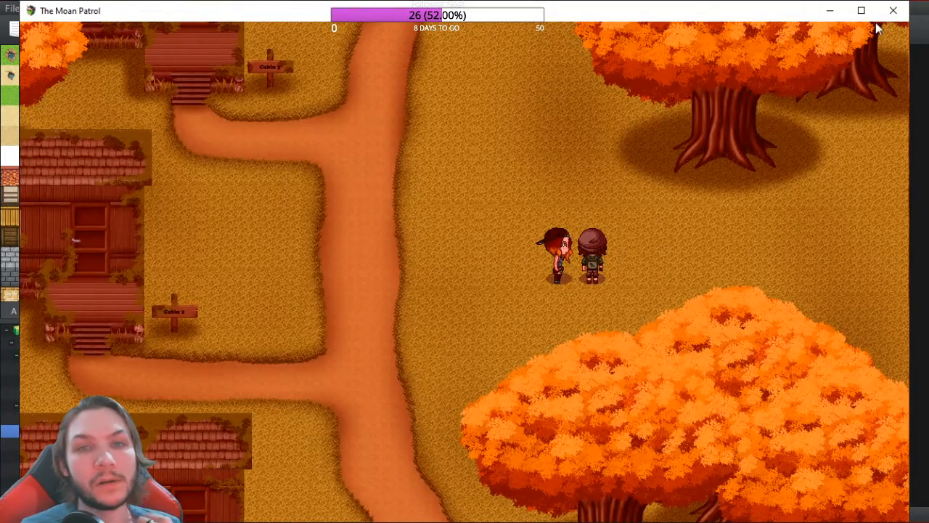
Step: Close the playtest window and open the Database on the Enemies tab
left_click(893, 10)
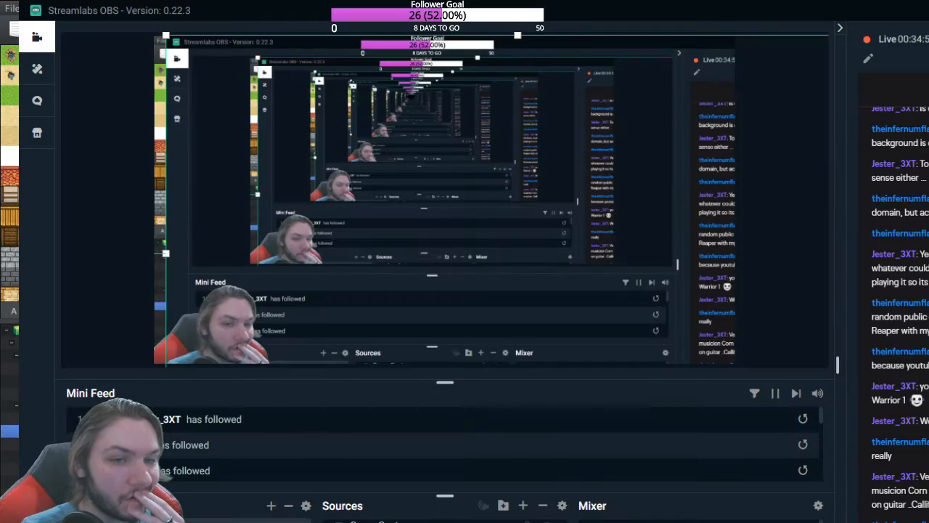
key("alt+Tab")
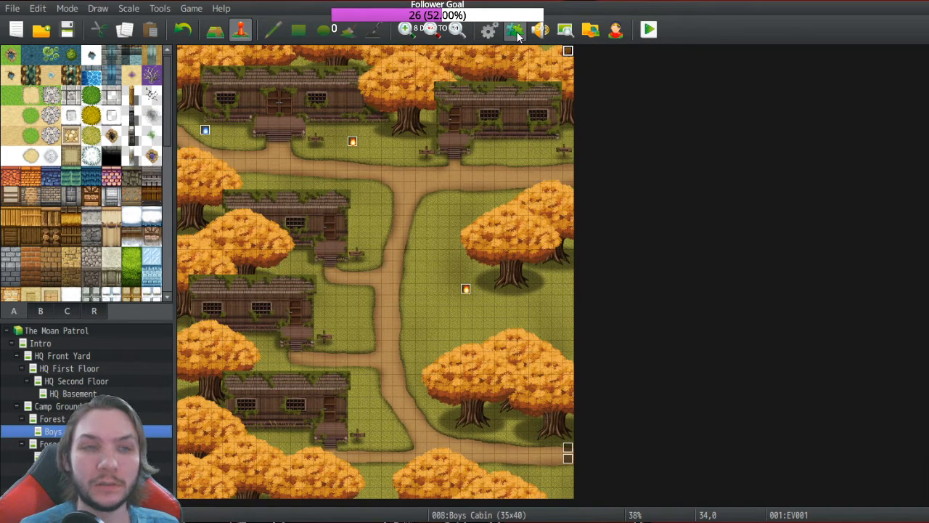
left_click(488, 29)
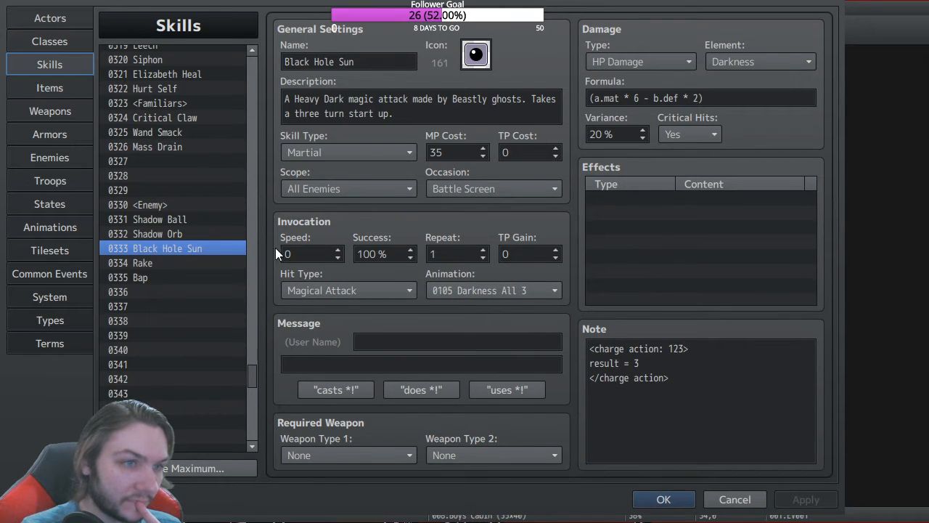
scroll(187, 168, "up", 1)
scroll(187, 169, "up", 2)
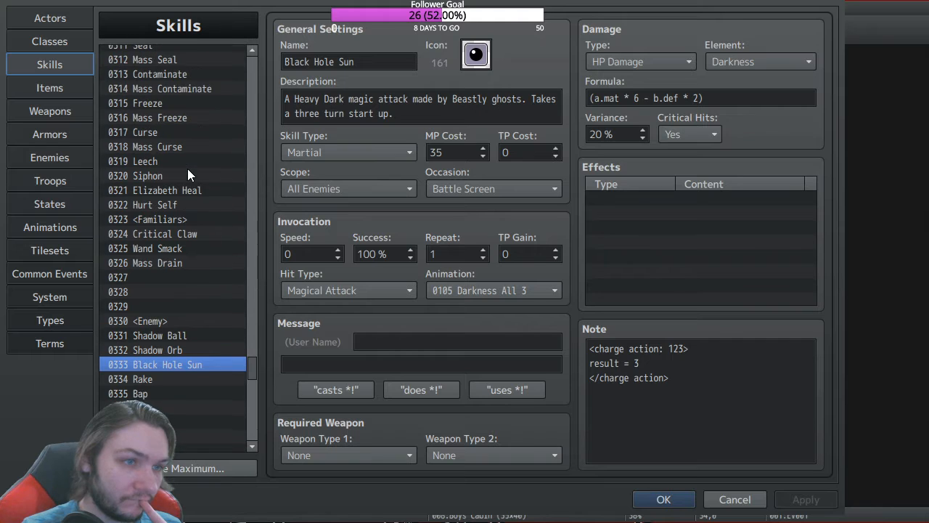
scroll(192, 180, "down", 1)
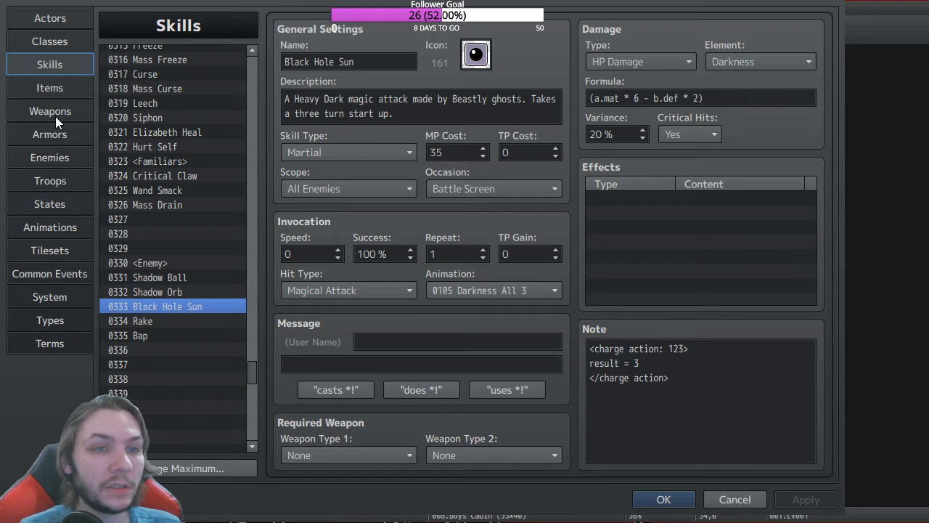
left_click(63, 156)
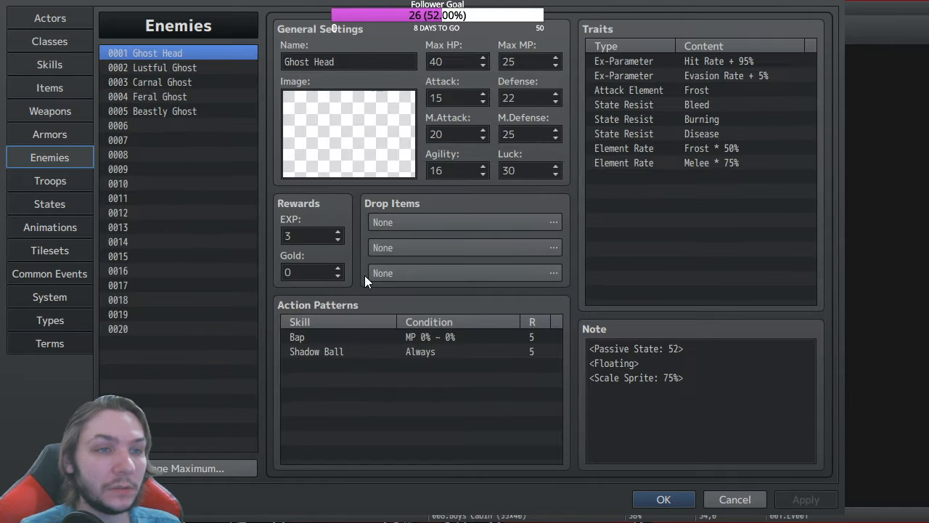
Step: Set Beastly Ghost's Rake action pattern condition to HP 31%–100% and confirm the Database
left_click(181, 111)
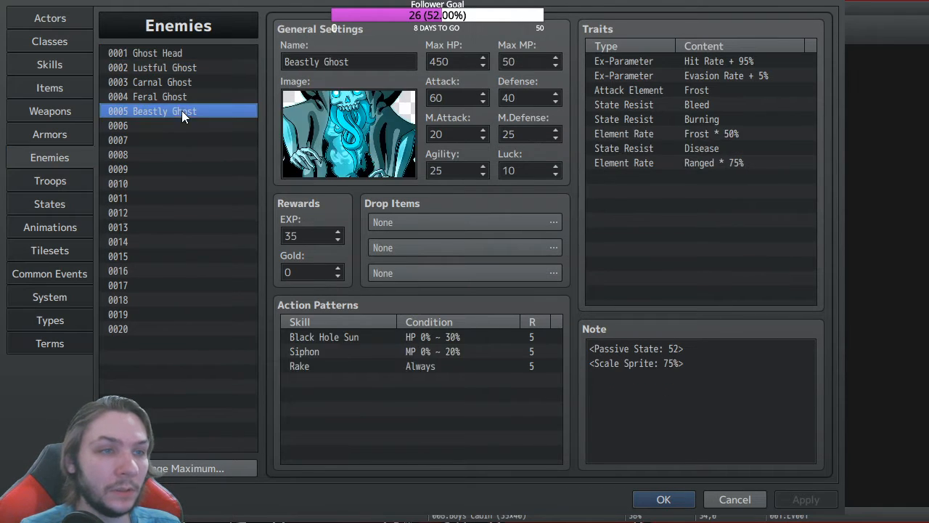
left_click(374, 367)
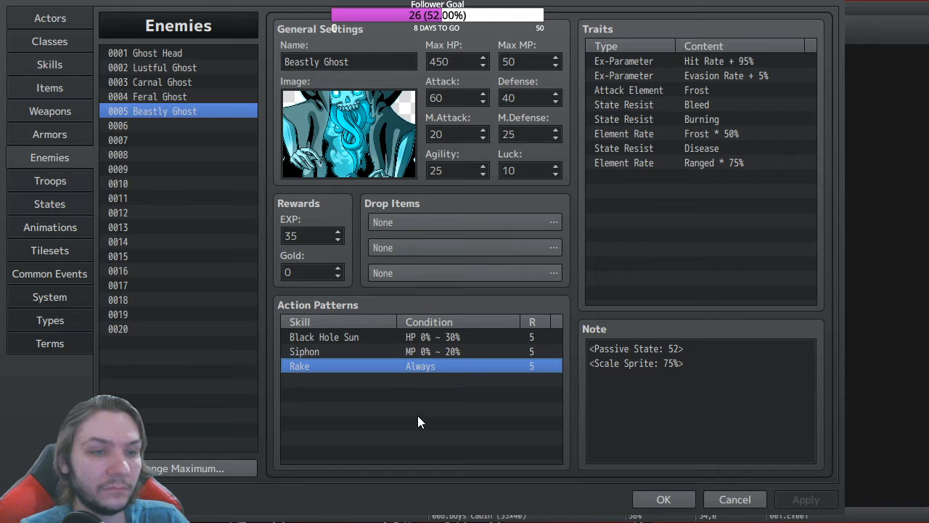
left_click(508, 381)
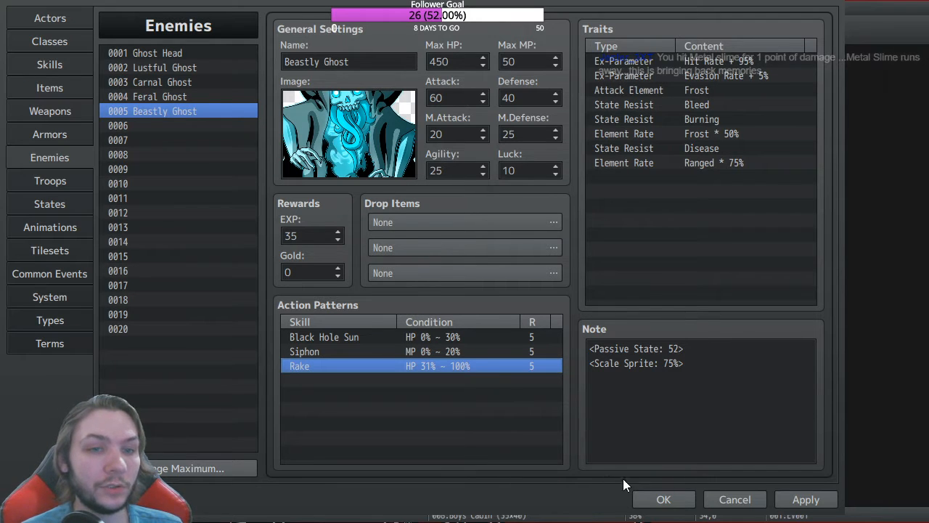
left_click(658, 500)
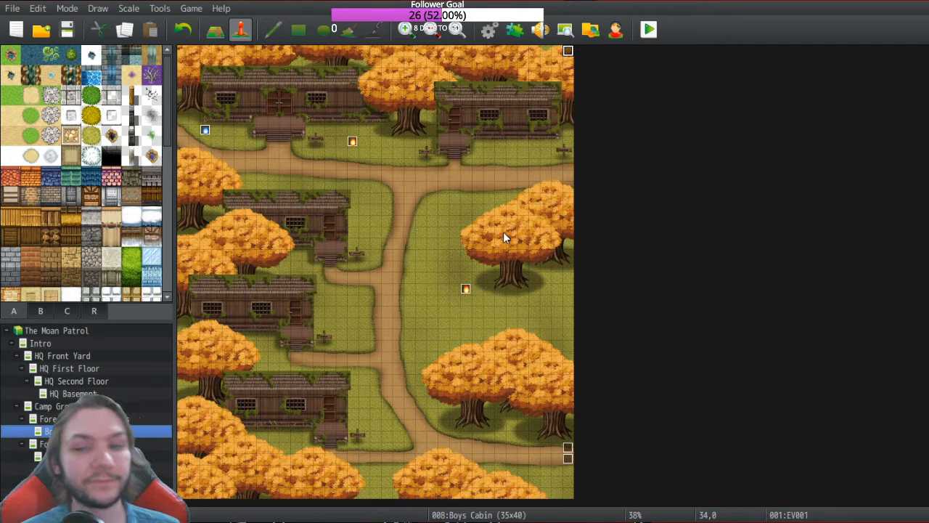
Step: Save the project and run a new playtest up to The Moan Patrol title screen
left_click(70, 27)
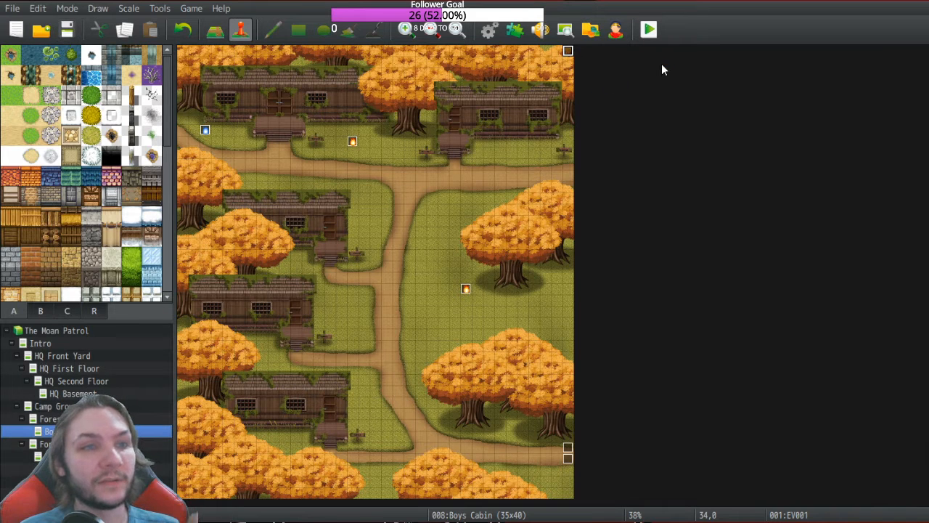
left_click(651, 31)
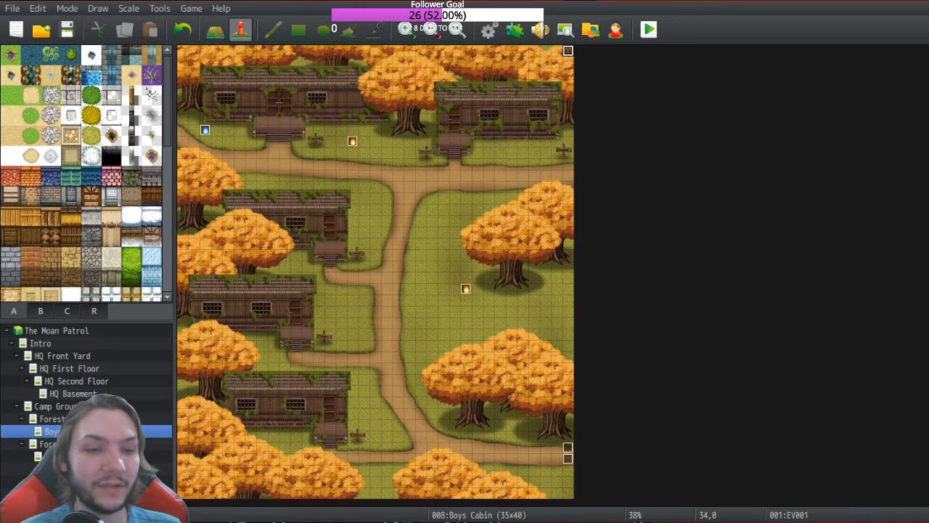
left_click(564, 520)
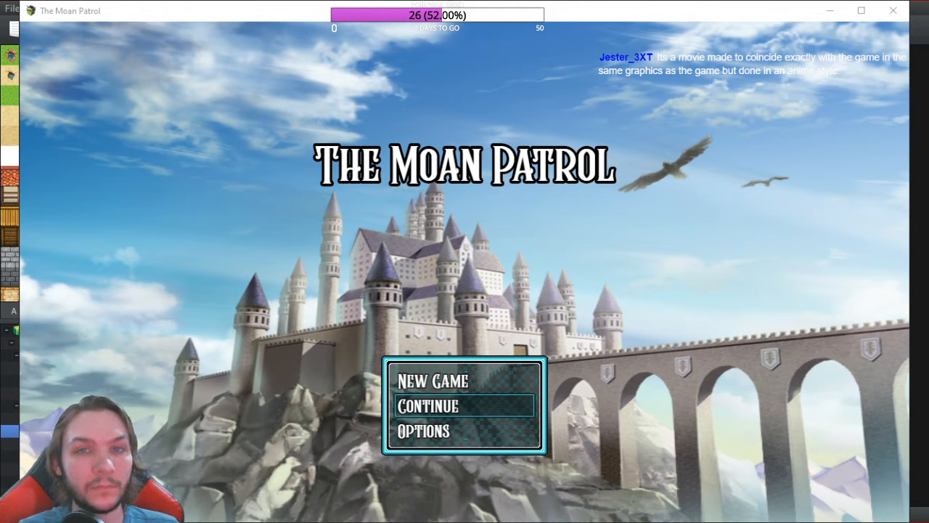
key("alt+Tab")
key("alt+Tab")
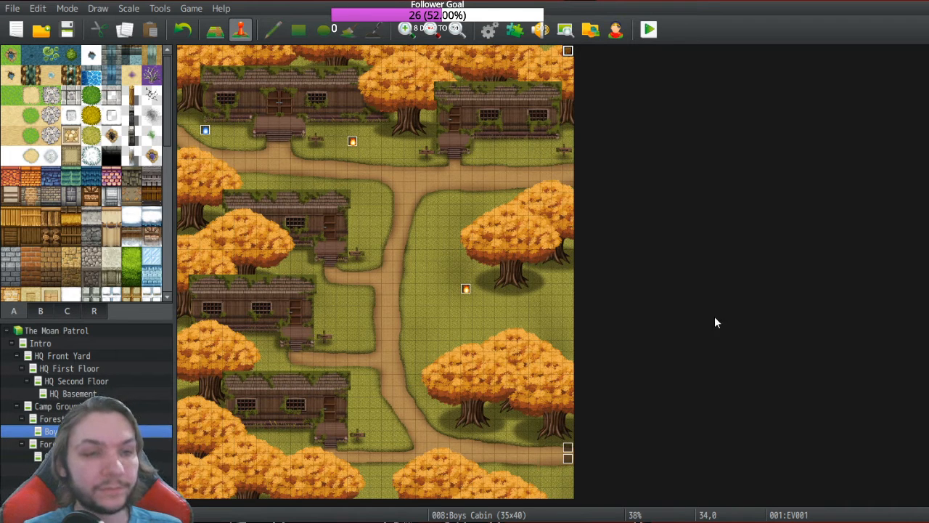
Step: Open the Database and lower Beastly Ghost's Max MP to 35 with the down arrow
left_click(489, 29)
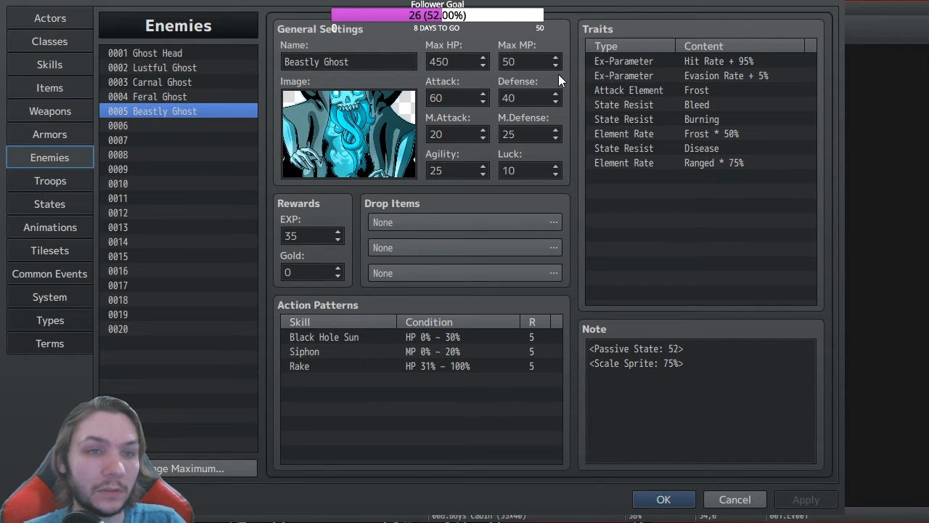
left_click(556, 64)
left_click(557, 64)
left_click(556, 65)
left_click(556, 64)
left_click(557, 64)
left_click(556, 64)
left_click(556, 65)
left_click(557, 65)
left_click(556, 64)
left_click(556, 65)
left_click(556, 65)
left_click(556, 64)
left_click(557, 65)
left_click(556, 65)
left_click(556, 65)
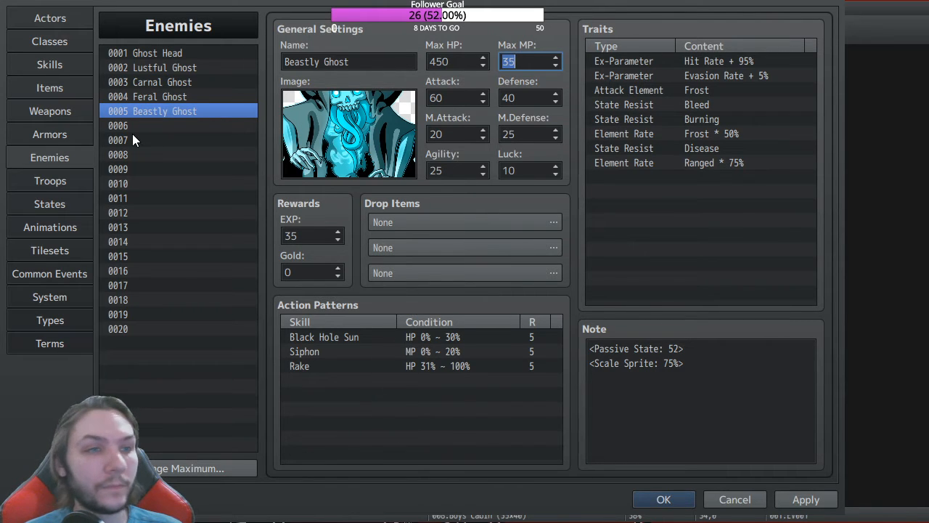
Step: Check the MP costs of Black Hole Sun and Siphon in the Skills list
left_click(62, 65)
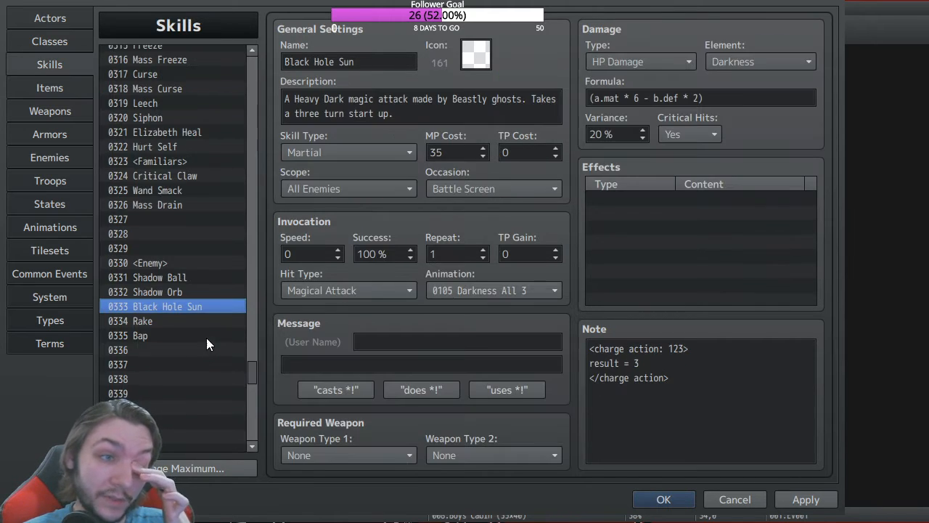
left_click(159, 121)
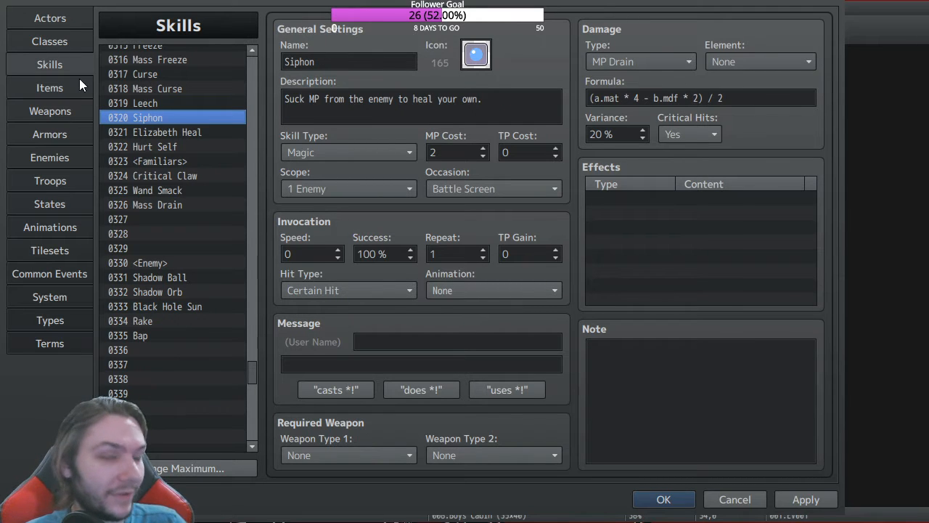
left_click(58, 159)
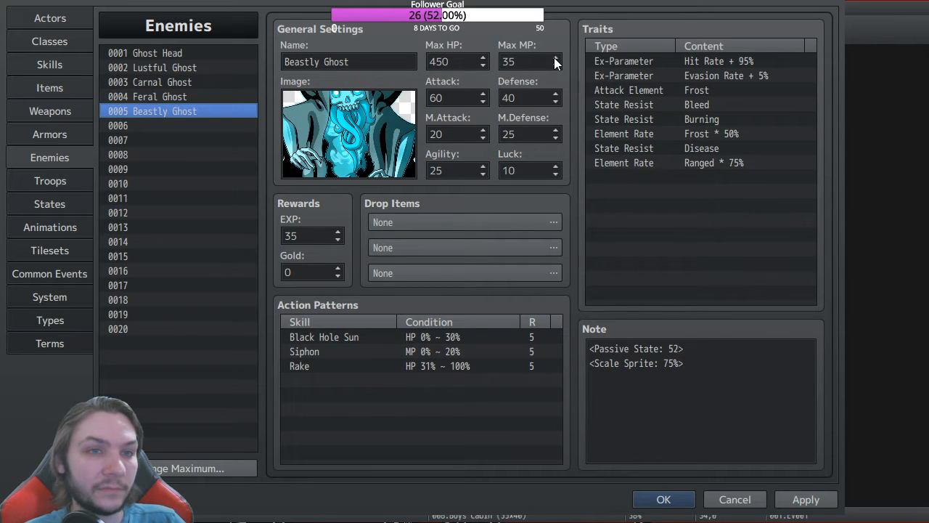
Step: Raise Beastly Ghost's Max MP by two to 37 and commit the value
left_click(556, 58)
left_click(555, 58)
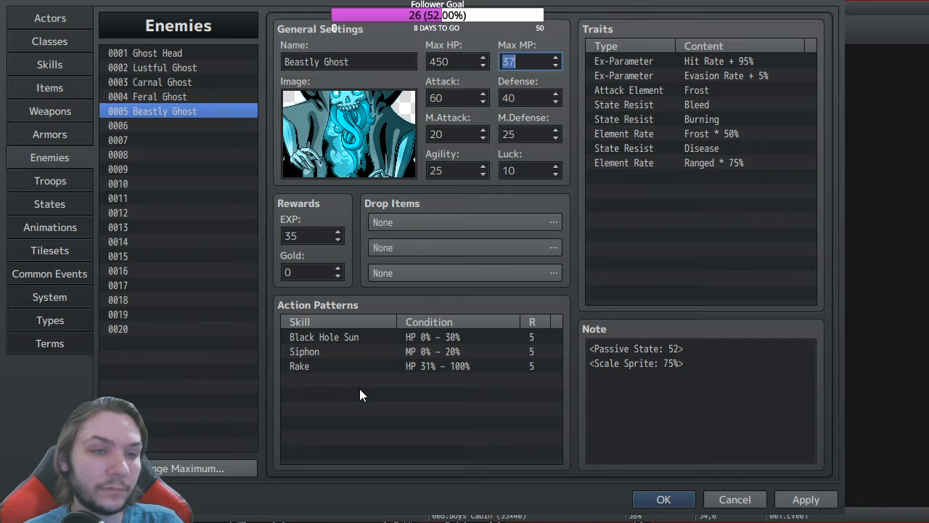
left_click(148, 106)
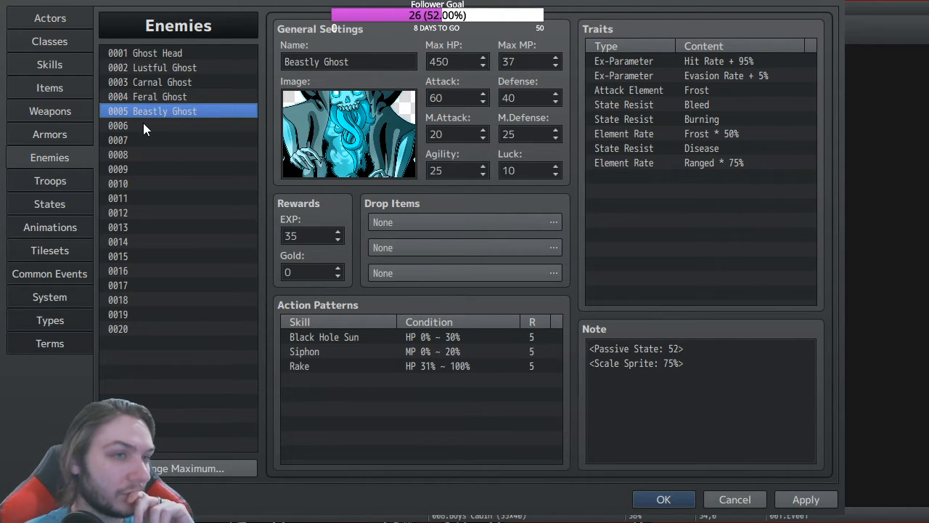
left_click(143, 125)
Step: Paste Beastly Ghost into enemy 0006, delete Siphon, set Black Hole Sun to Always, and save
key("ctrl+v")
left_click(358, 352)
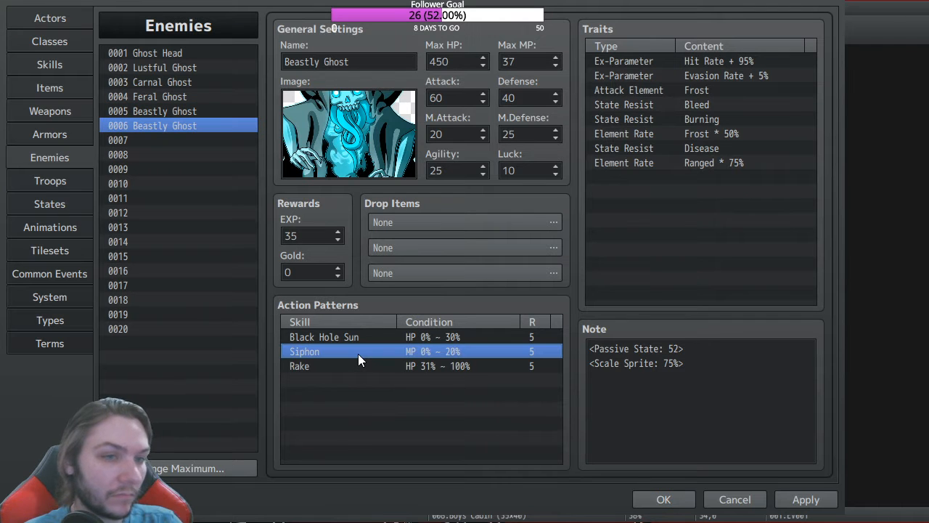
key("Delete")
key("Delete")
left_click(378, 338)
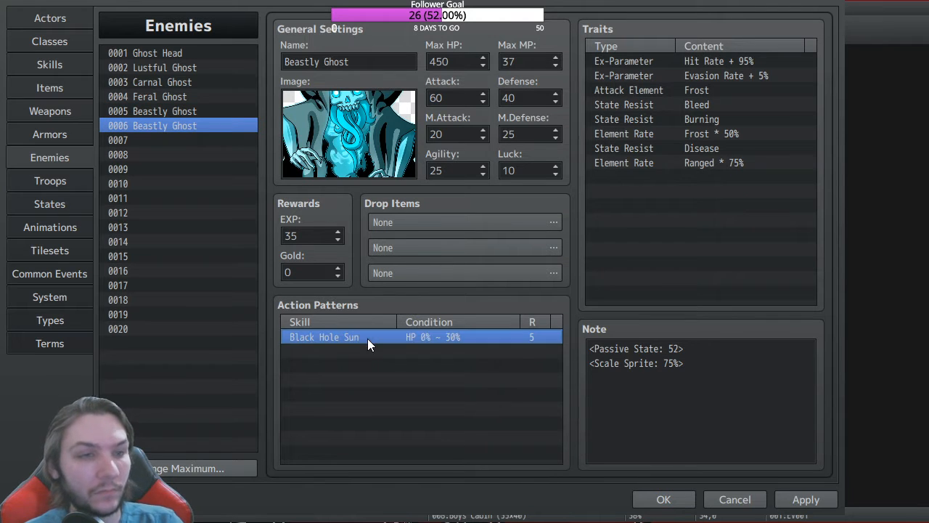
left_click(502, 377)
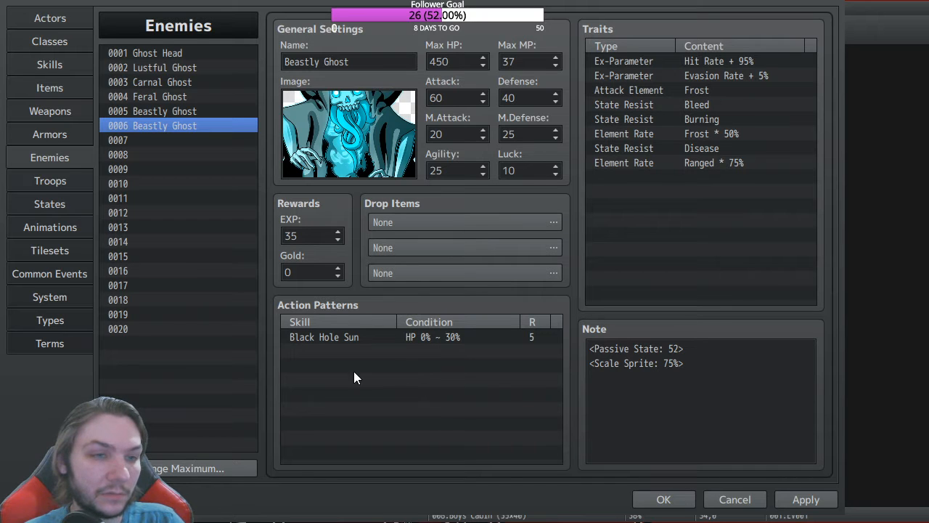
left_click(467, 495)
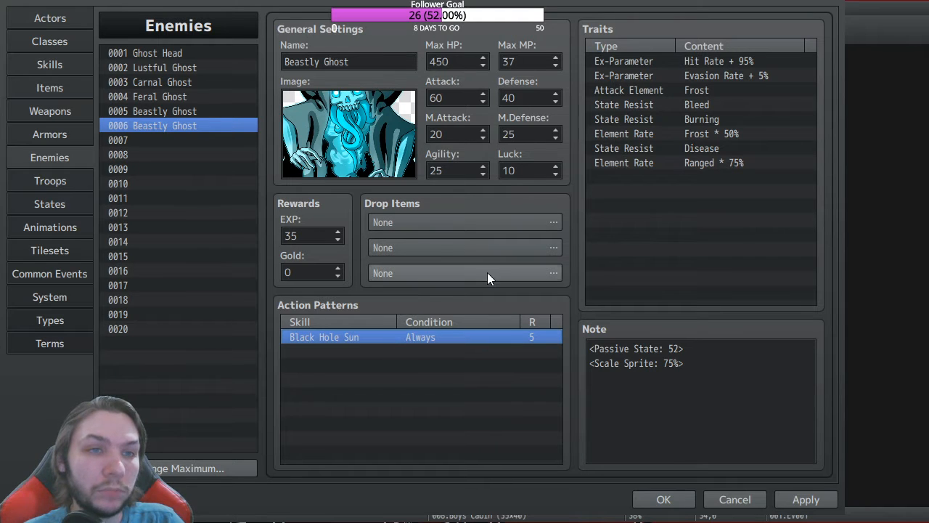
left_click(662, 500)
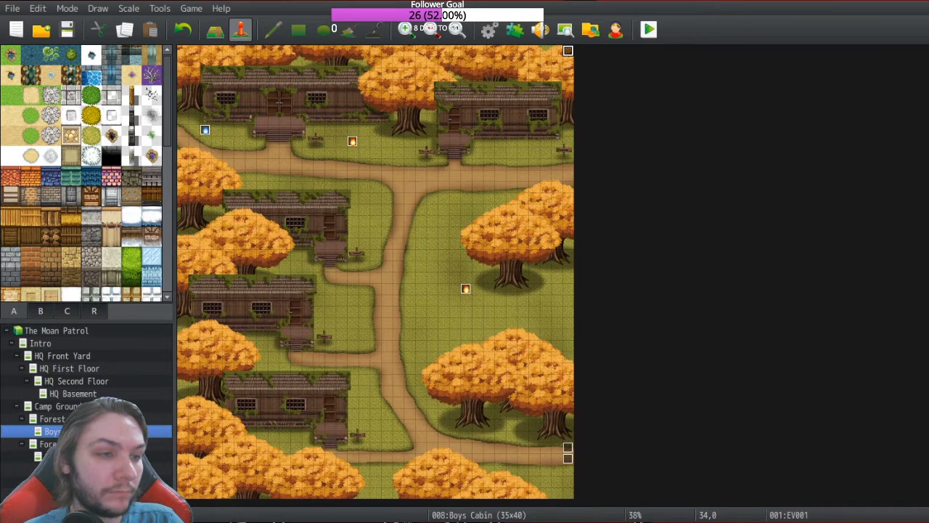
Step: On the Camp Ground Entrance map, inspect the existing battle event on the path
left_click(59, 406)
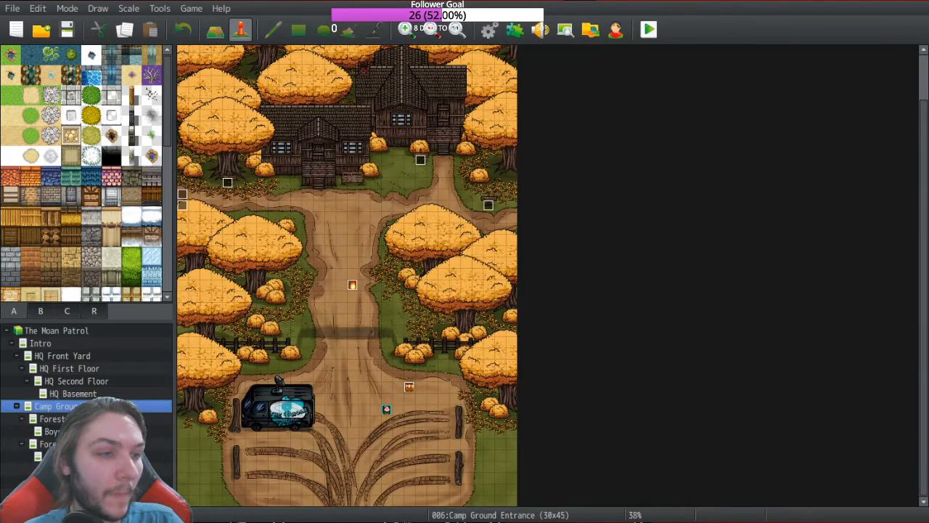
double_click(352, 285)
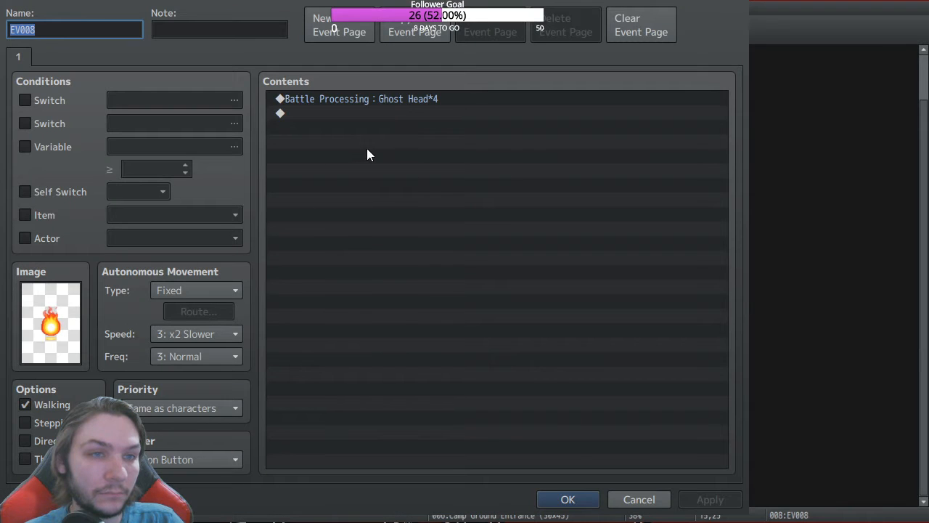
left_click(633, 500)
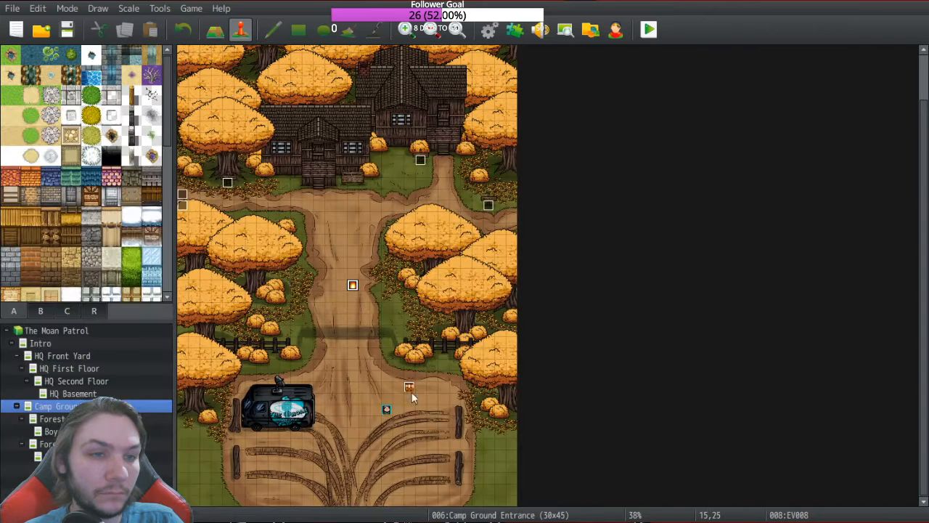
Step: Paste a copy of the battle event onto the tile to its left and check its Battle Processing
left_click(330, 286)
key("ctrl+v")
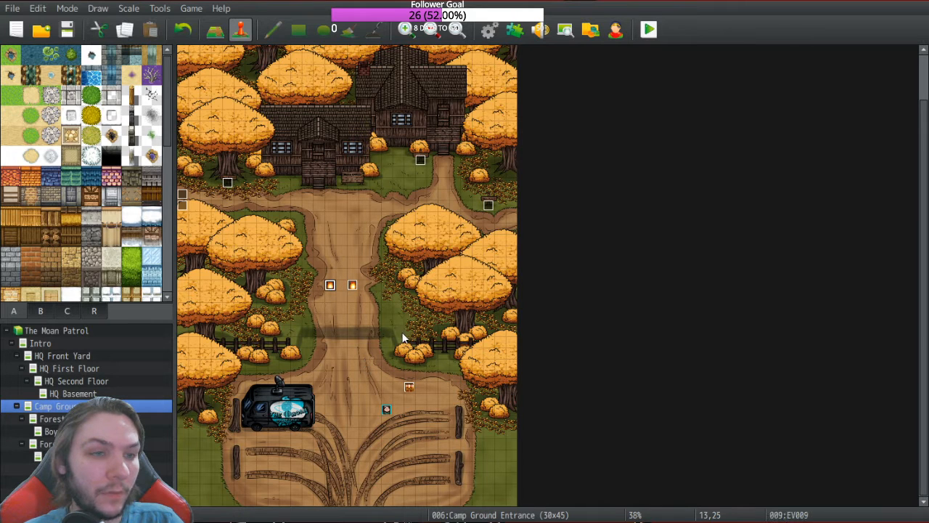
key("Return")
left_click(393, 102)
left_click(525, 227)
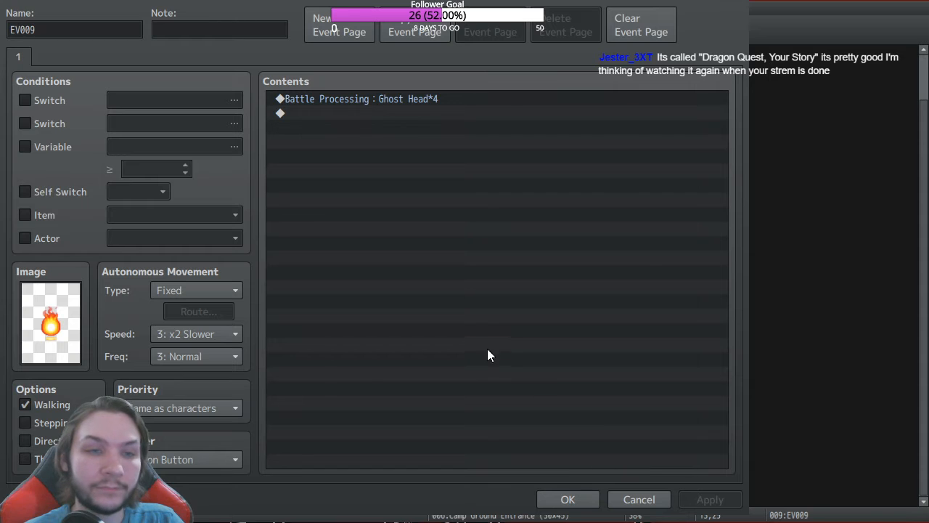
left_click(565, 499)
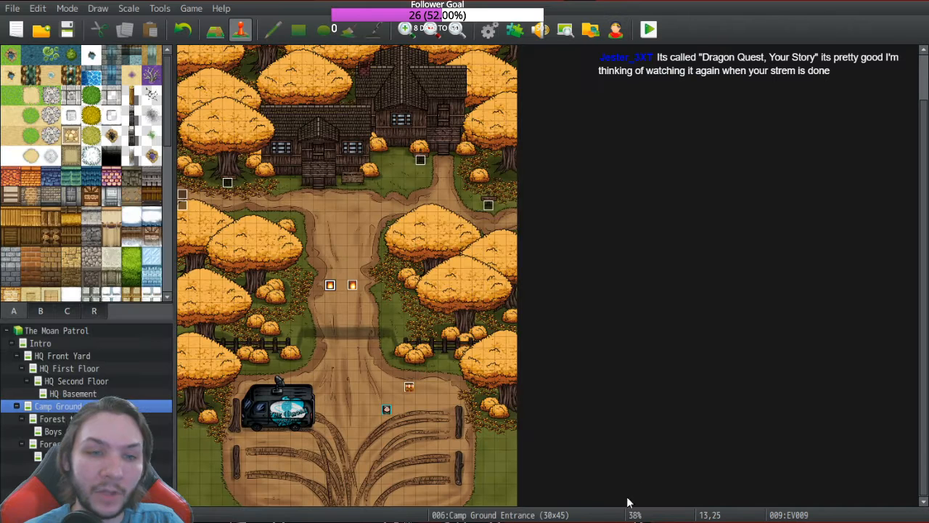
left_click(495, 35)
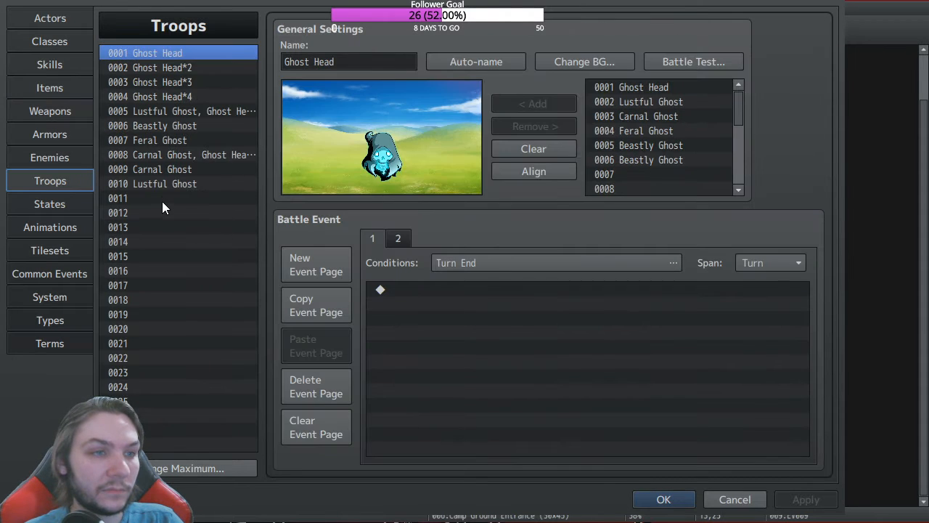
Step: Create troop 0011 containing enemy 0006 Beastly Ghost and save the database
left_click(175, 198)
left_click(631, 157)
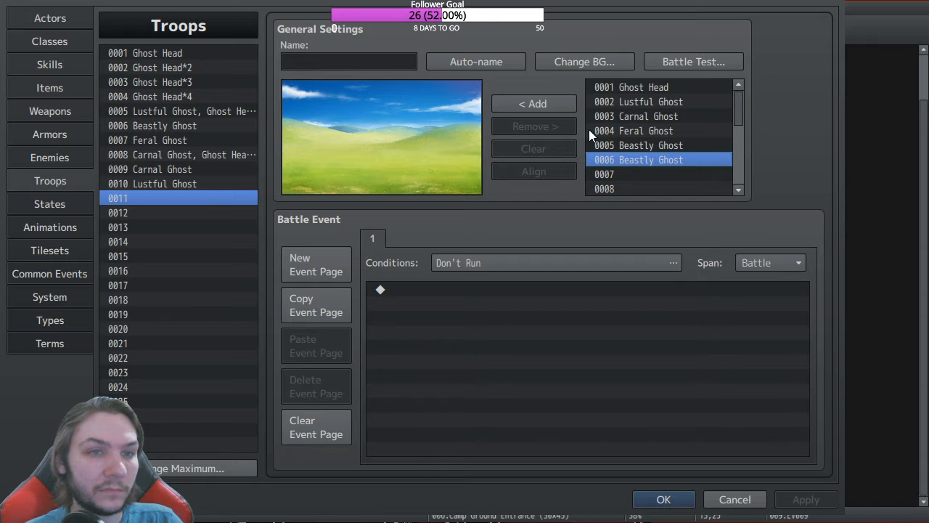
left_click(533, 104)
left_click(665, 500)
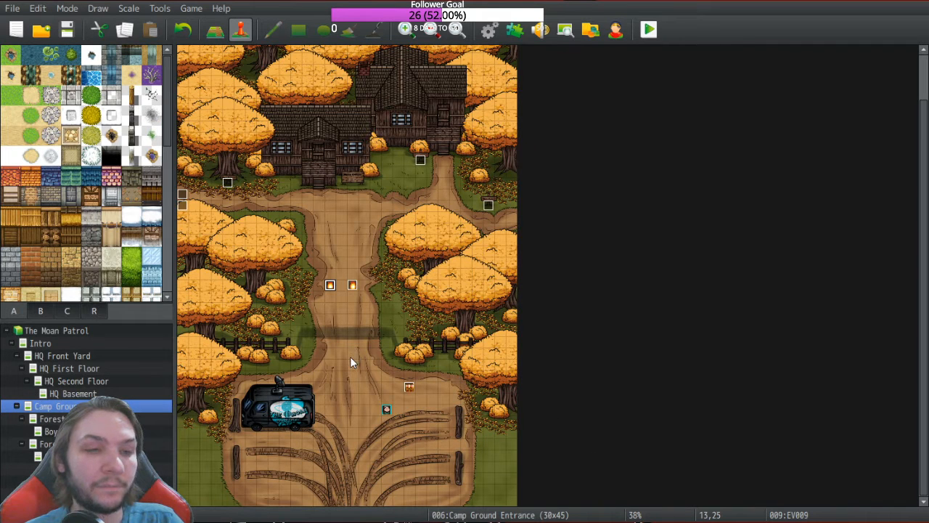
Step: Point the copied event's Battle Processing command at troop 0011
double_click(330, 285)
left_click(390, 99)
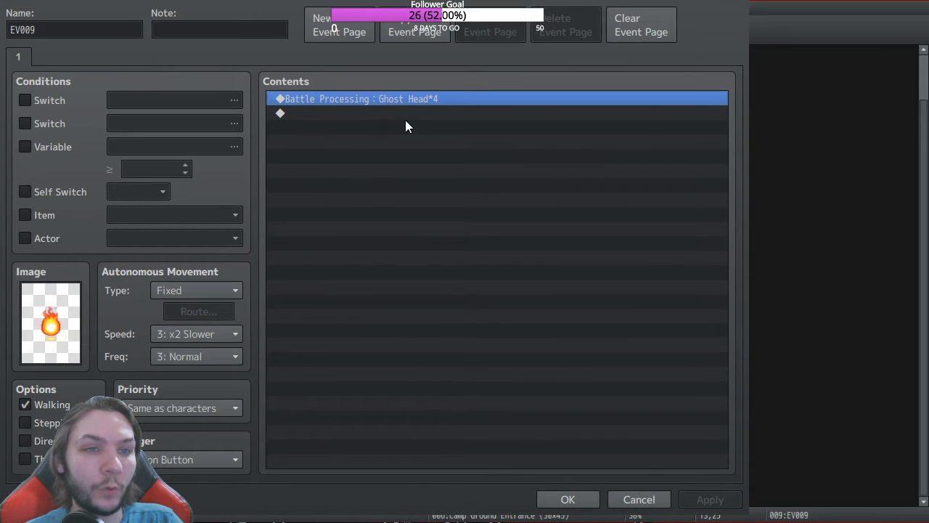
left_click(641, 268)
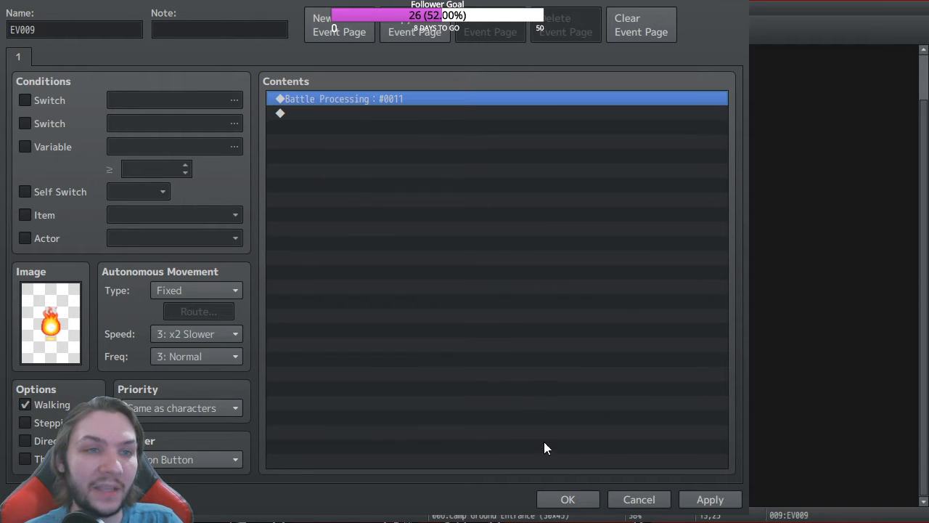
left_click(570, 499)
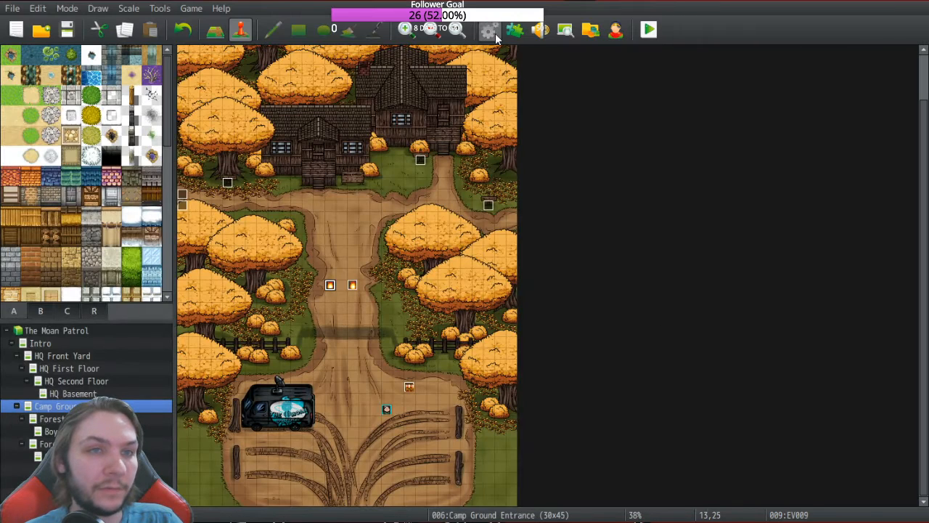
Step: Name troop 0011 after Beastly Ghost, save, and recheck event EV009
key("F9")
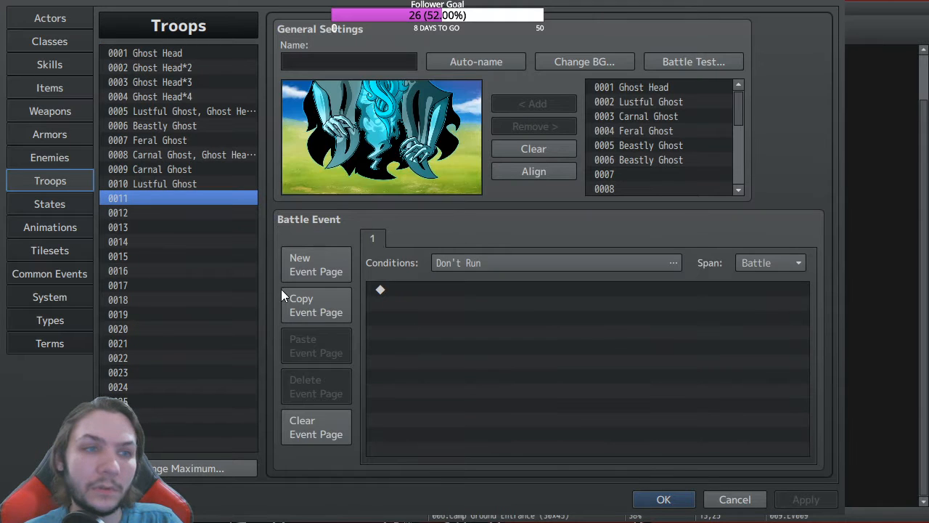
left_click(504, 68)
left_click(662, 499)
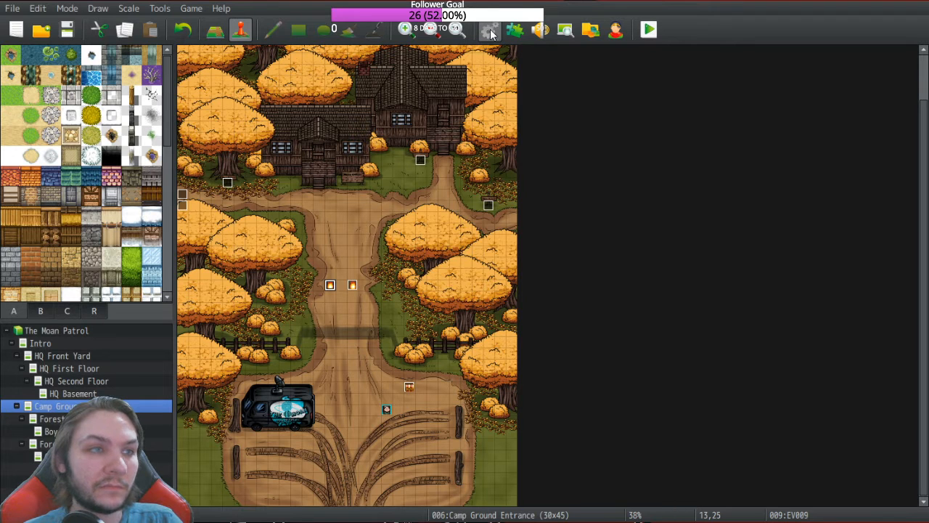
double_click(329, 287)
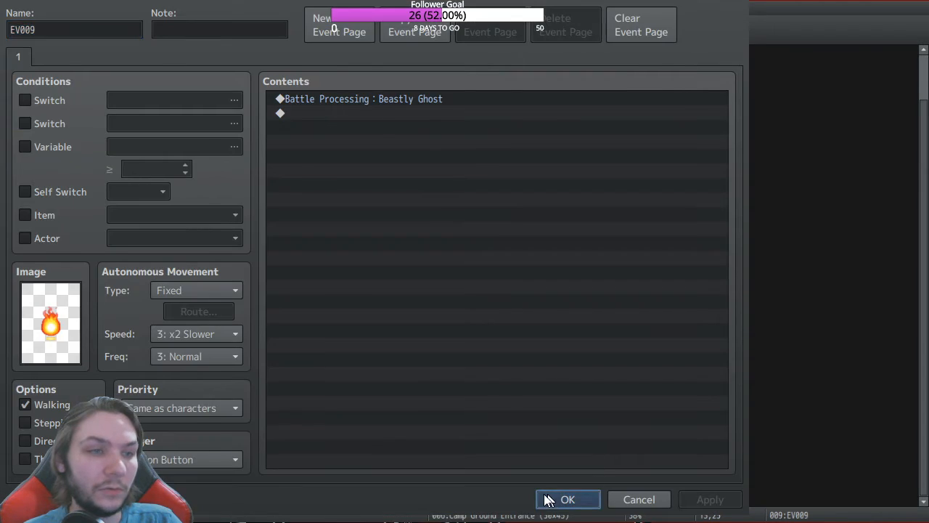
left_click(566, 500)
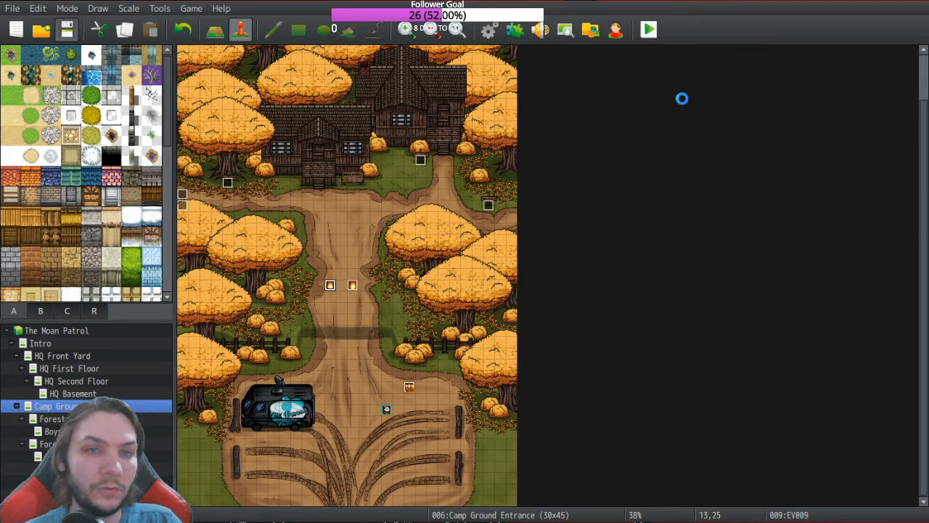
Step: Playtest a new game, open the chest, and walk up the path into the ghost battle
left_click(653, 35)
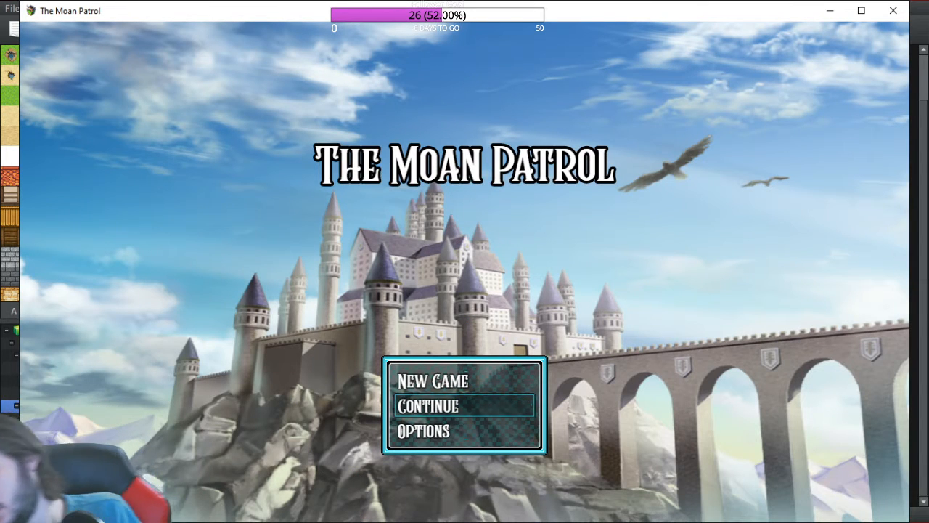
key("Up")
key("Return")
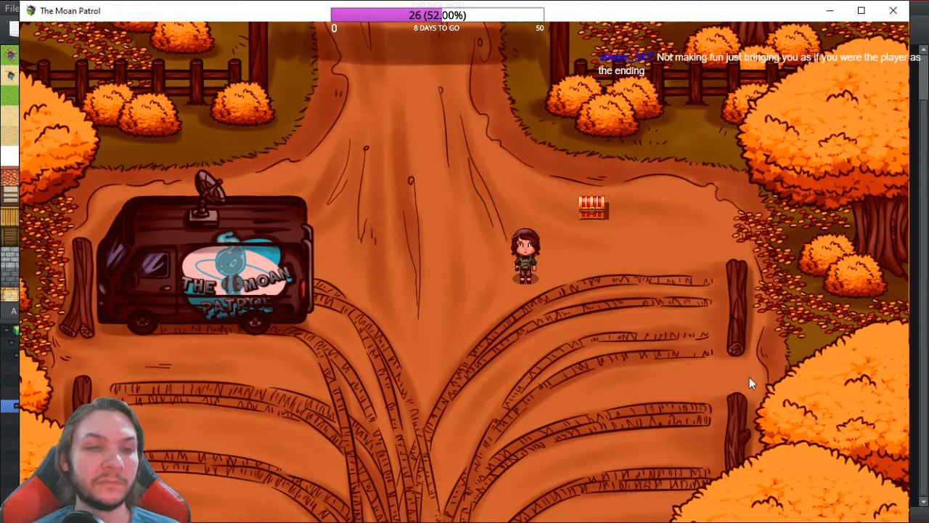
key("Right")
key("Up")
key("Return")
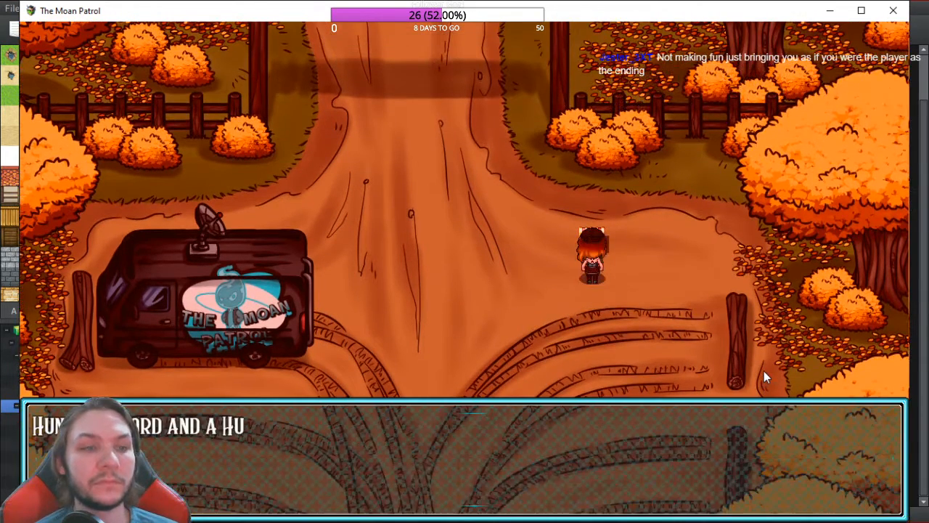
key("Return")
key("Left")
key("Up")
key("Up")
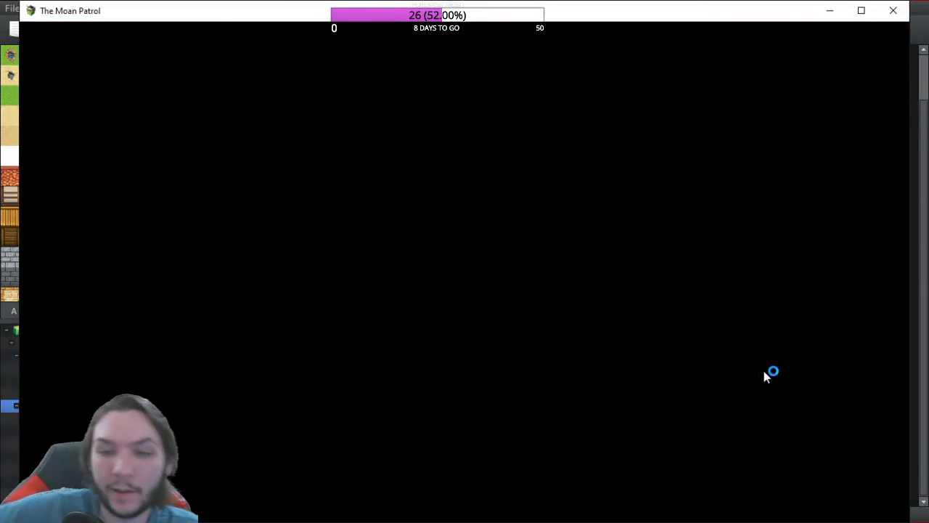
Step: Look over the Martial skills, then have the hero Guard for the turn
key("Return")
key("Escape")
key("Down")
key("Down")
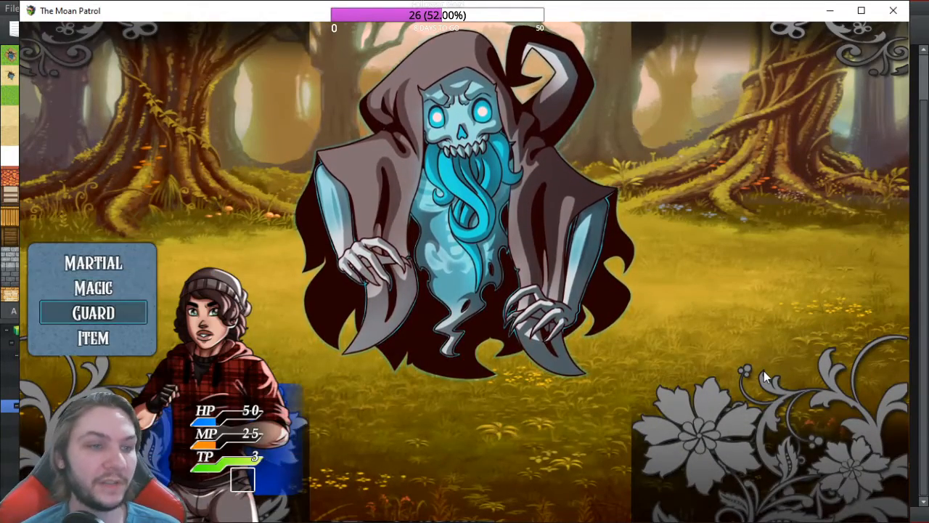
key("Return")
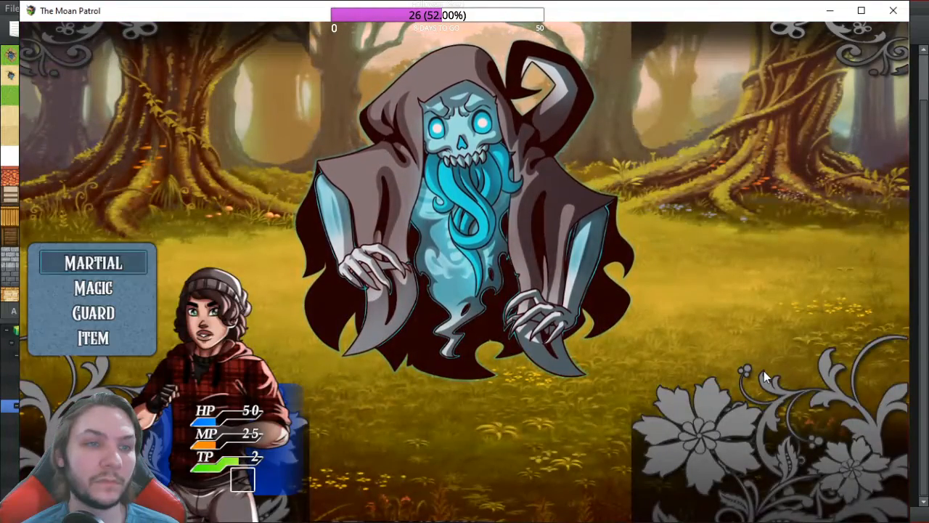
key("Down")
key("Down")
key("Return")
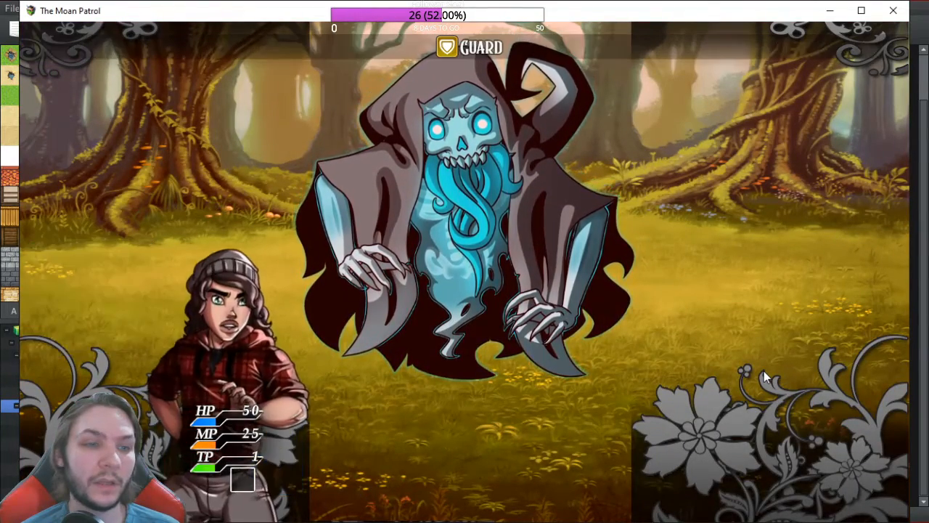
key("Down")
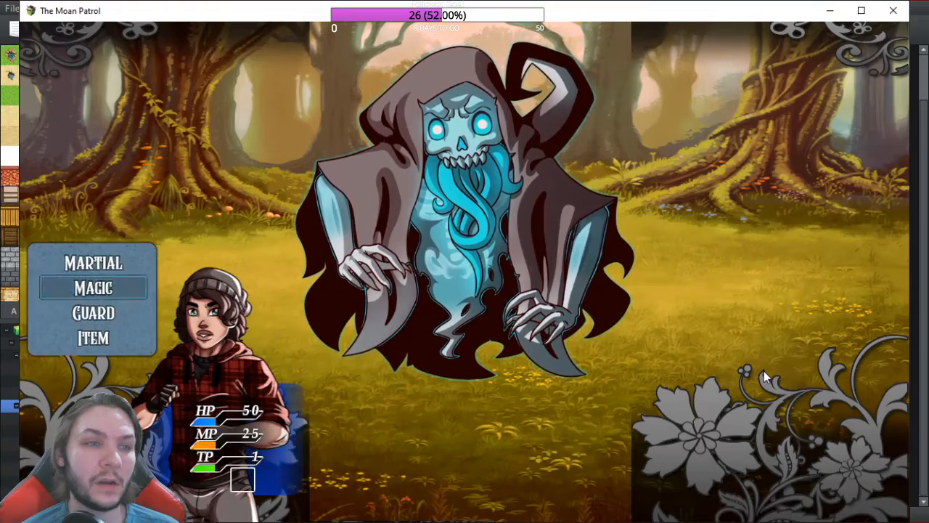
key("Down")
key("Return")
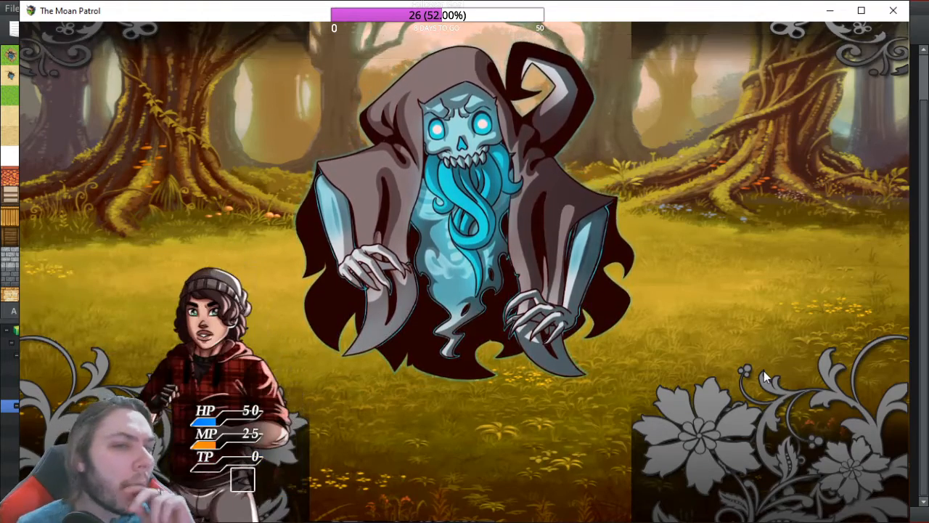
Step: Cast Frost Mail on the hero from Magic, then close the playtest window
key("Down")
key("Return")
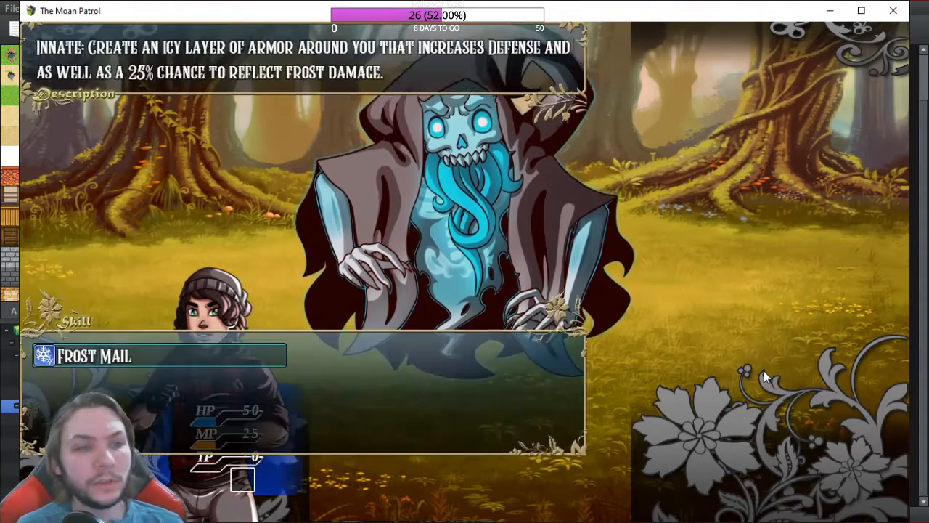
key("Return")
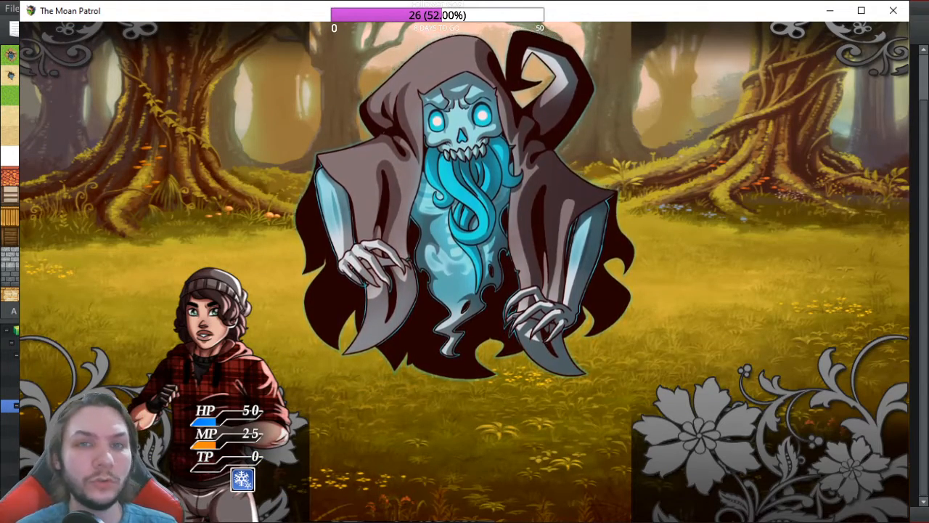
left_click(895, 11)
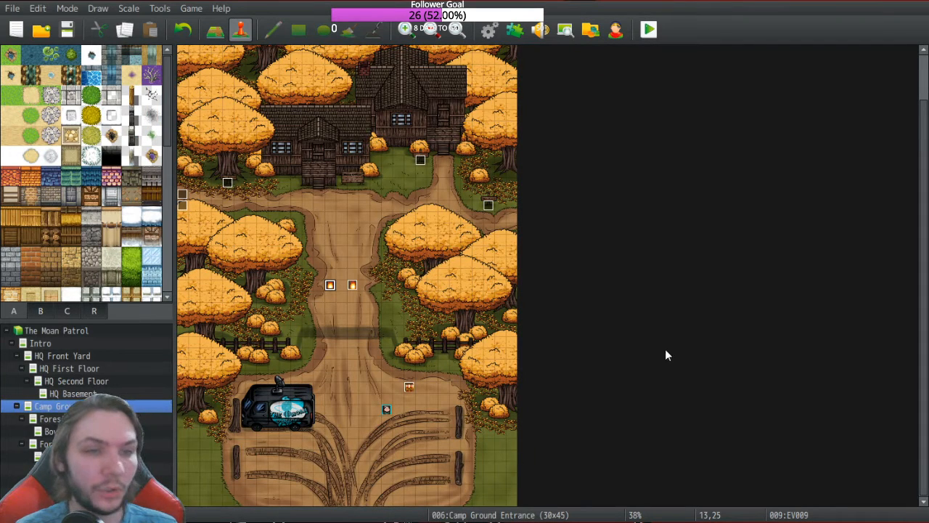
left_click(515, 29)
scroll(105, 299, "down", 10)
scroll(108, 305, "down", 1)
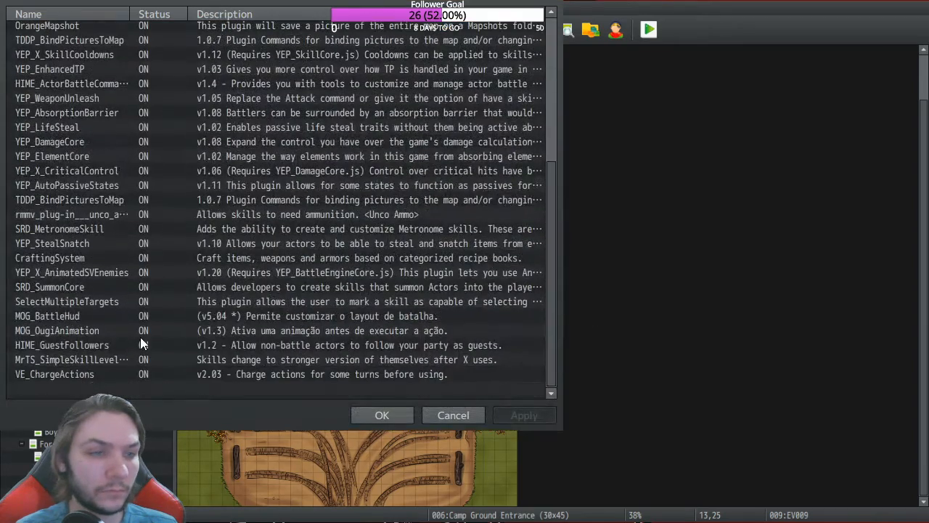
left_click(247, 373)
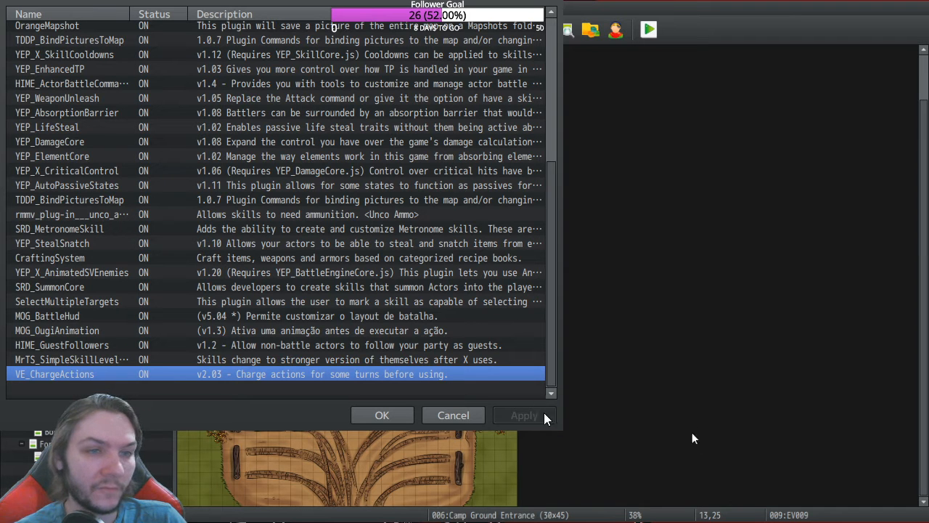
left_click(382, 415)
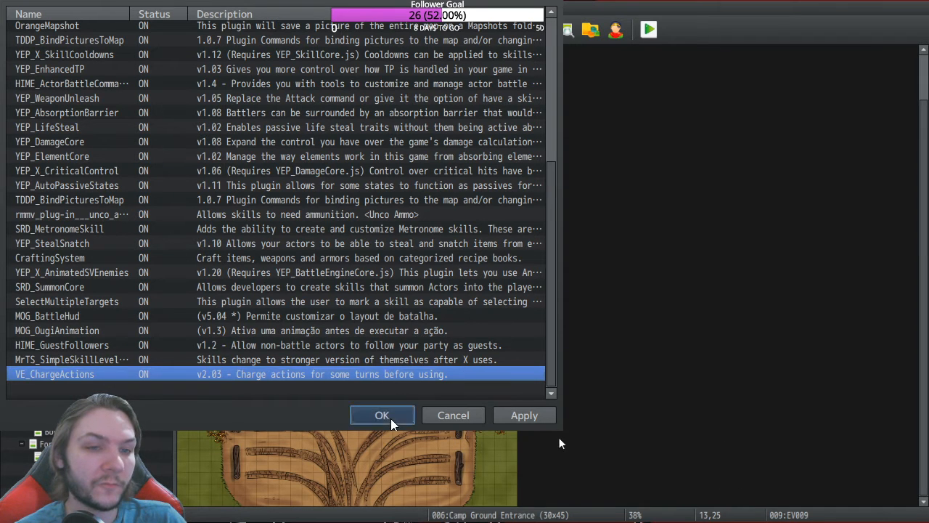
left_click(492, 33)
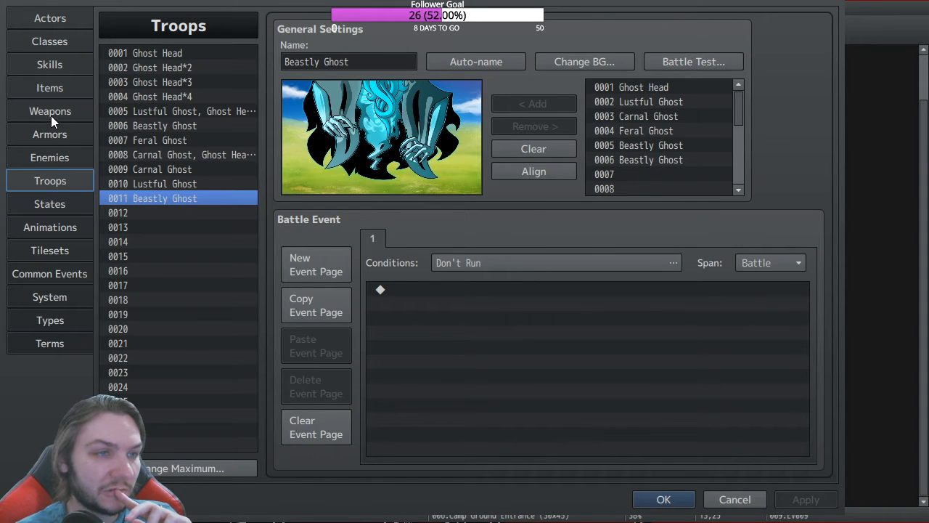
left_click(49, 64)
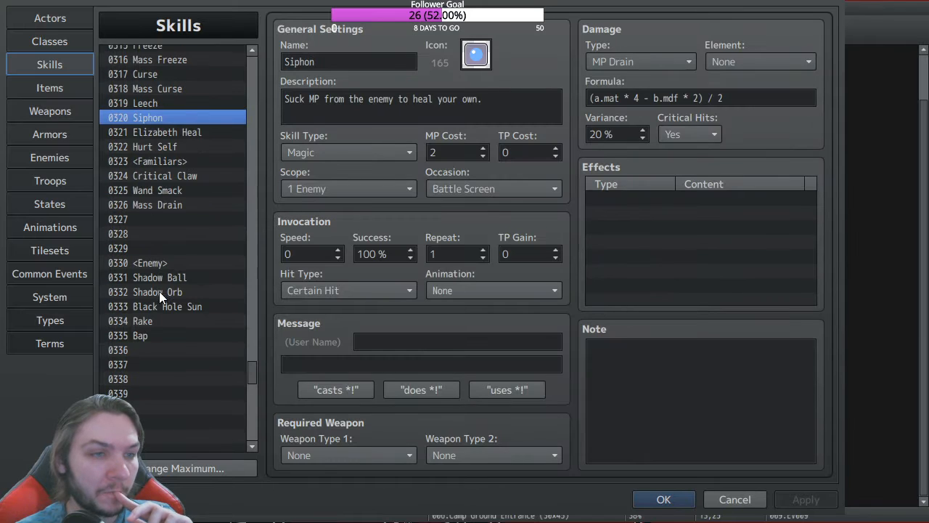
left_click(159, 302)
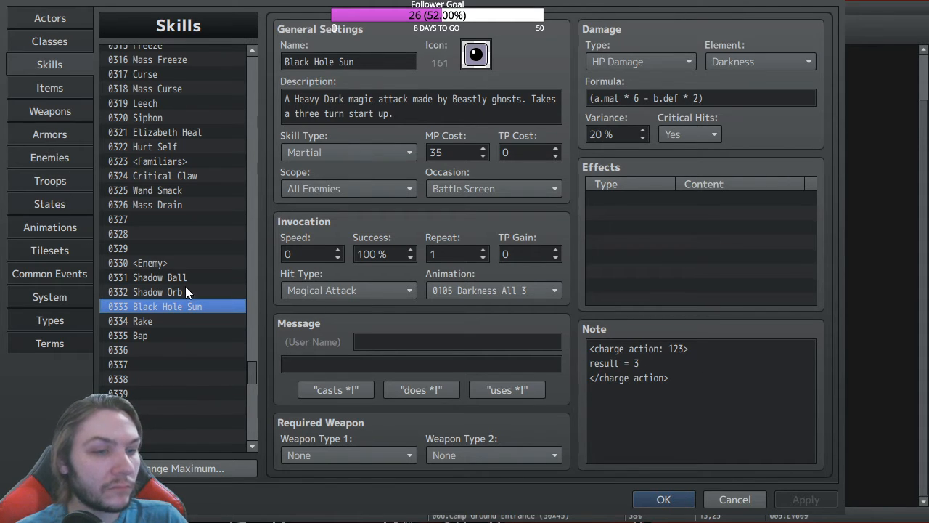
left_click(664, 499)
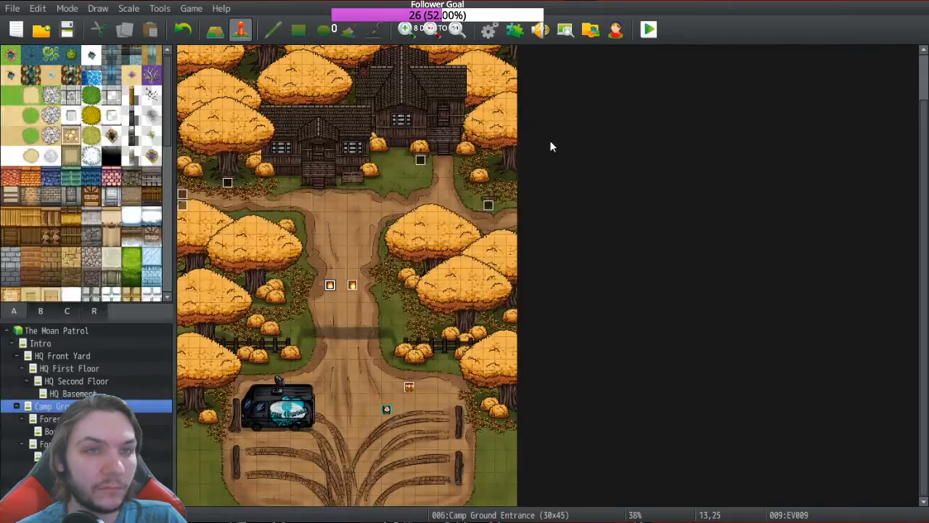
left_click(514, 30)
scroll(243, 375, "down", 3)
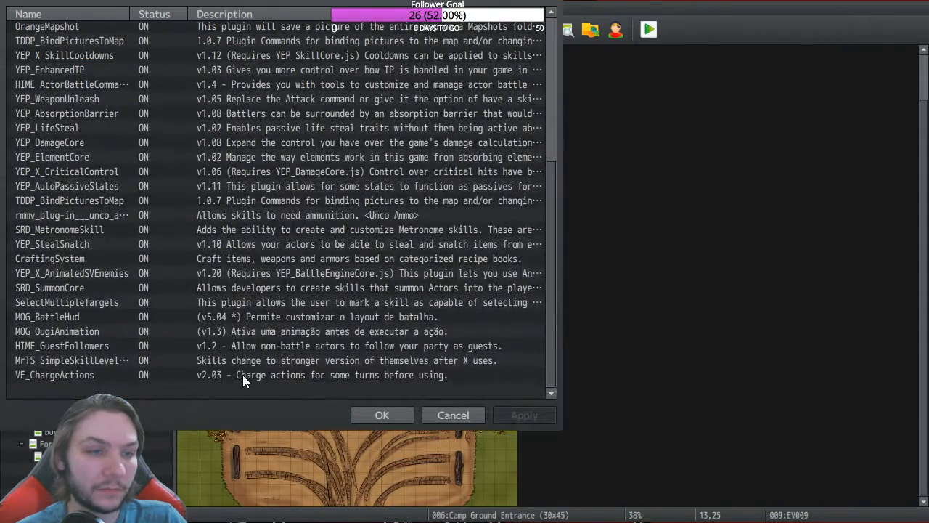
left_click(243, 375)
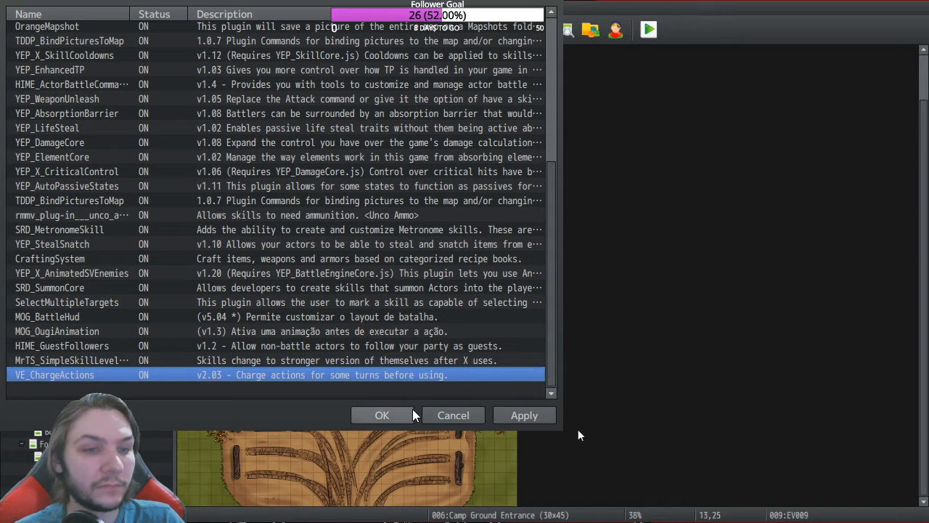
left_click(382, 414)
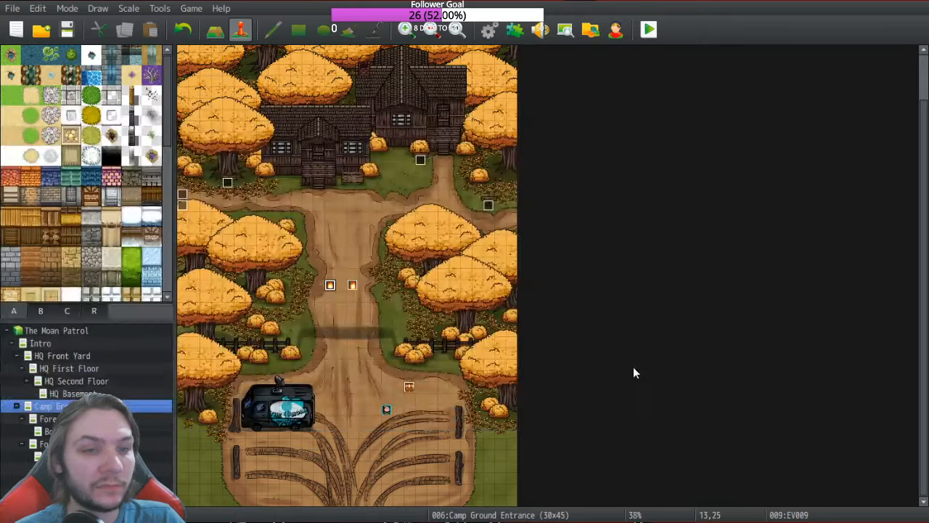
Step: In Black Hole Sun's Note, replace the charge value 3 with 1 and close the database with OK
left_click(511, 32)
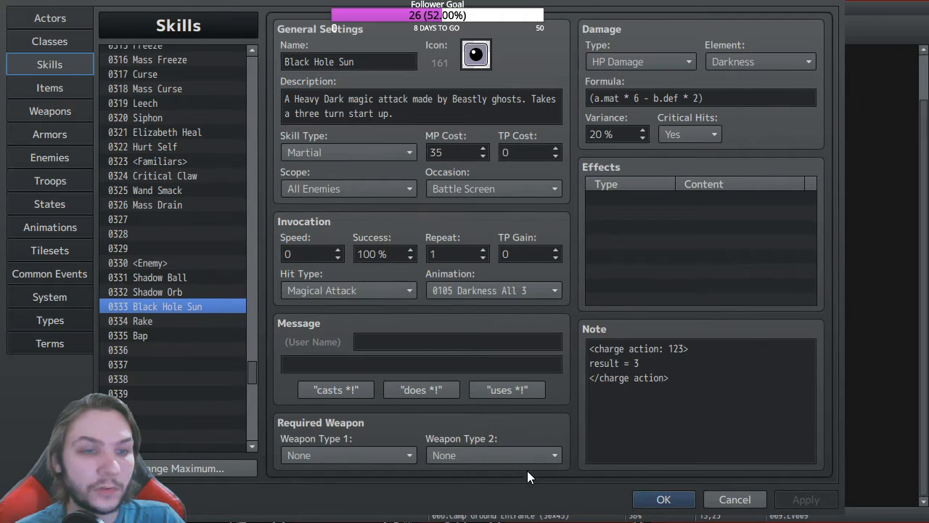
left_click_drag(649, 363, 639, 363)
left_click(639, 363)
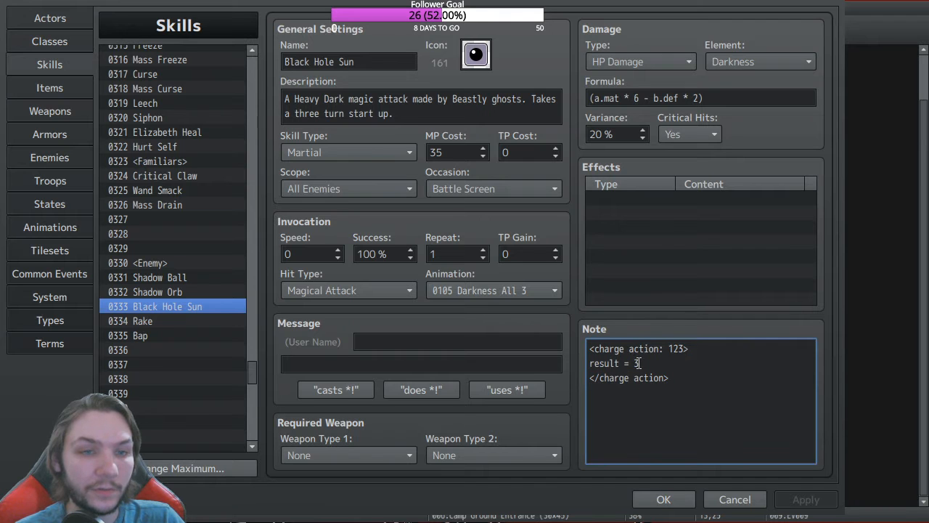
key("BackSpace")
type("1")
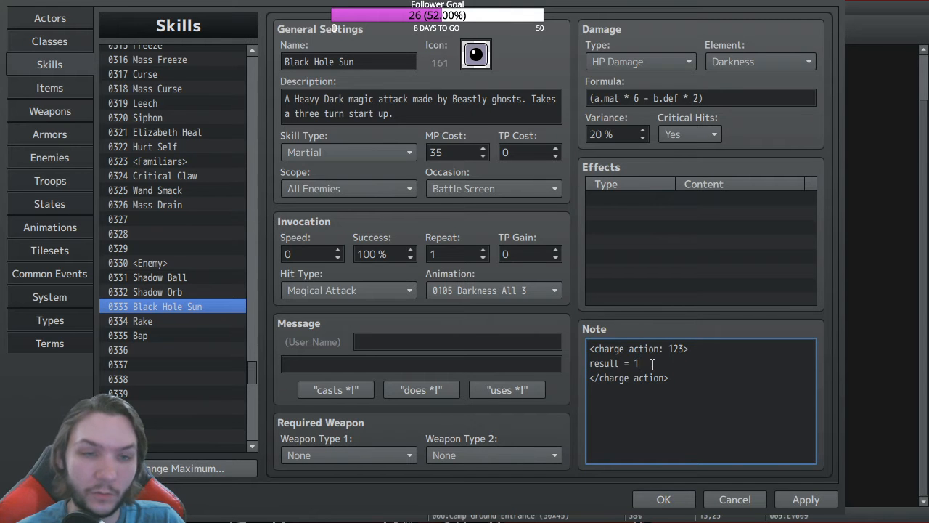
left_click(675, 505)
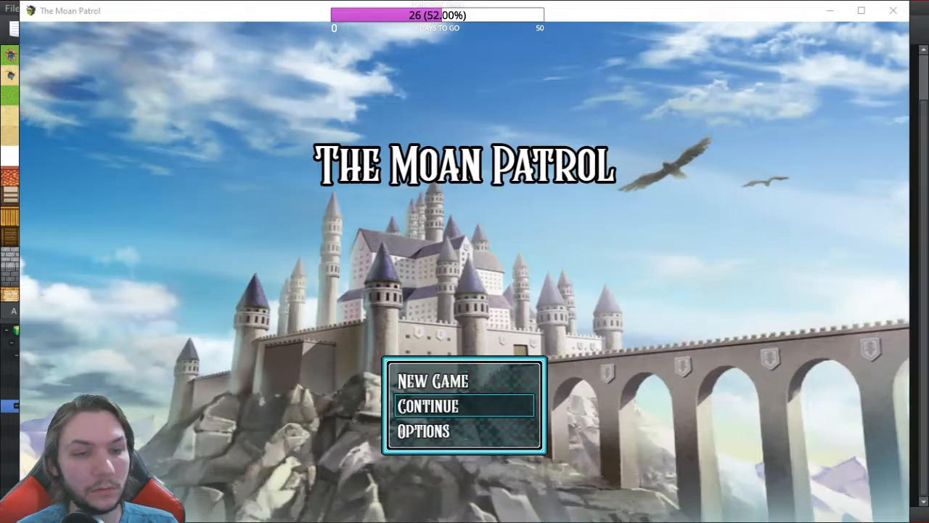
Step: Start a new game, glance at the hero's Equip screen, and walk north into battle
key("Up")
key("Return")
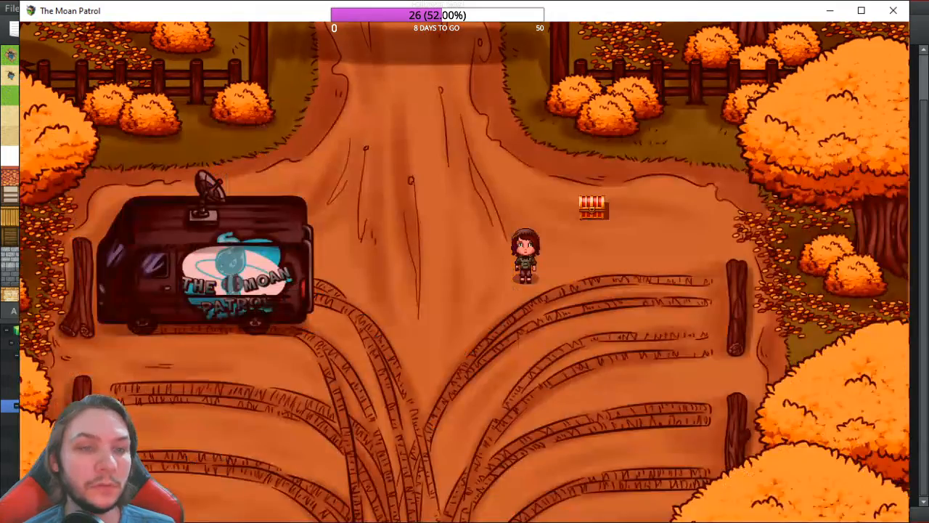
key("Return")
key("Escape")
key("Down")
key("Down")
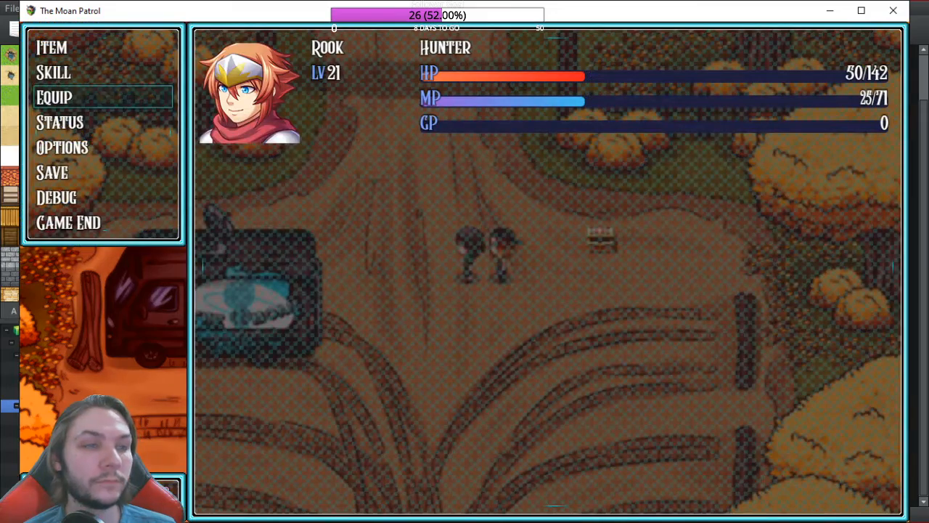
key("Return")
key("Return")
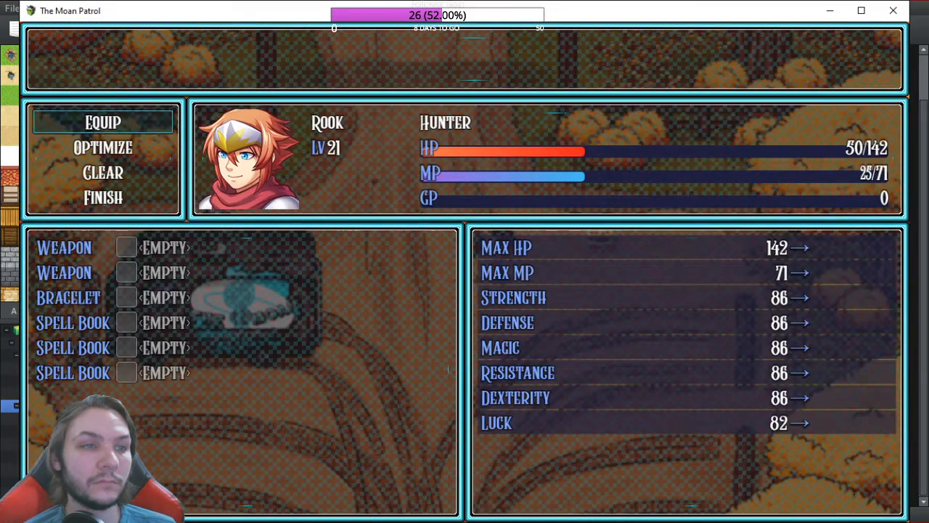
key("Down")
key("Escape")
key("Escape")
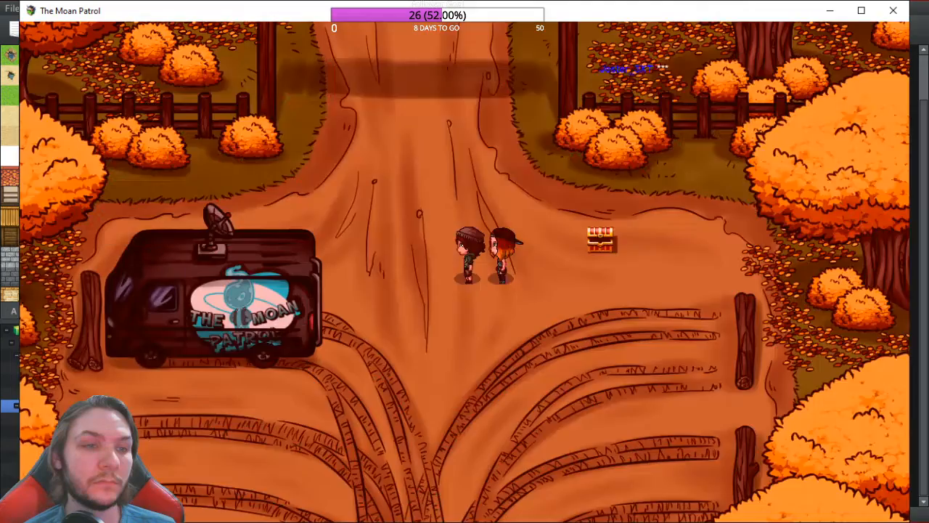
key("Up")
key("Up")
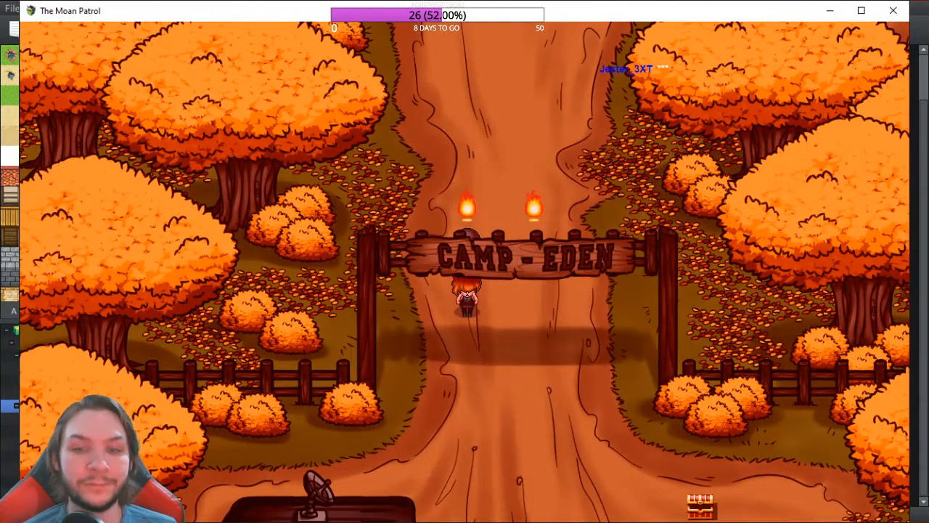
key("Up")
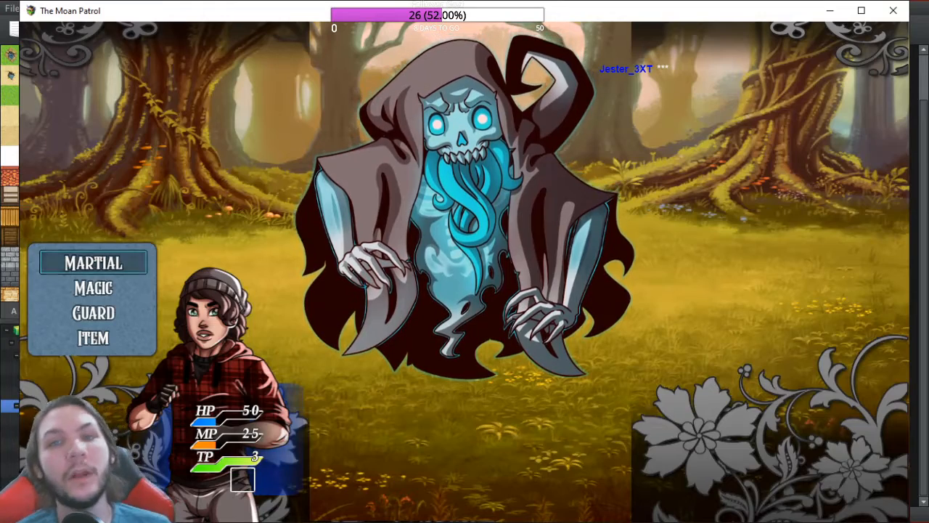
Step: Browse the battle commands and cast Pixie Heal on the hero
key("Down")
key("Down")
key("Up")
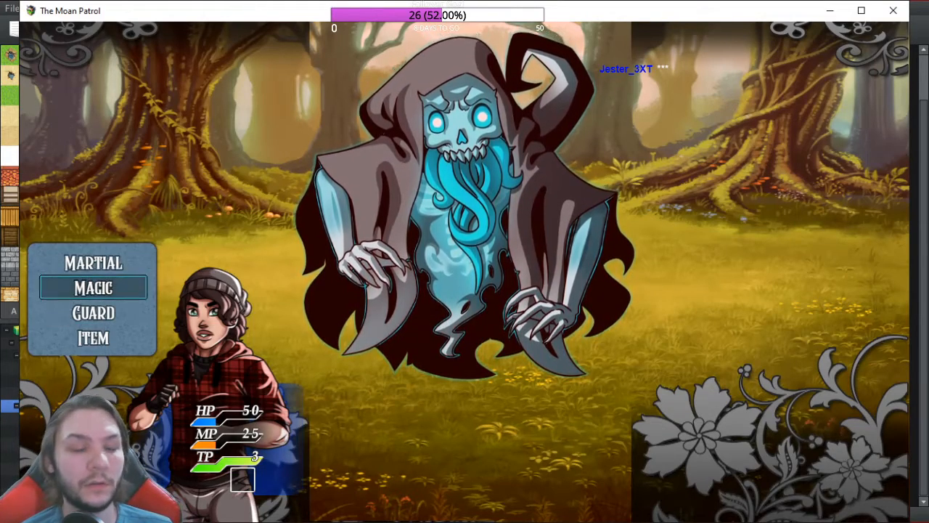
key("Down")
key("Up")
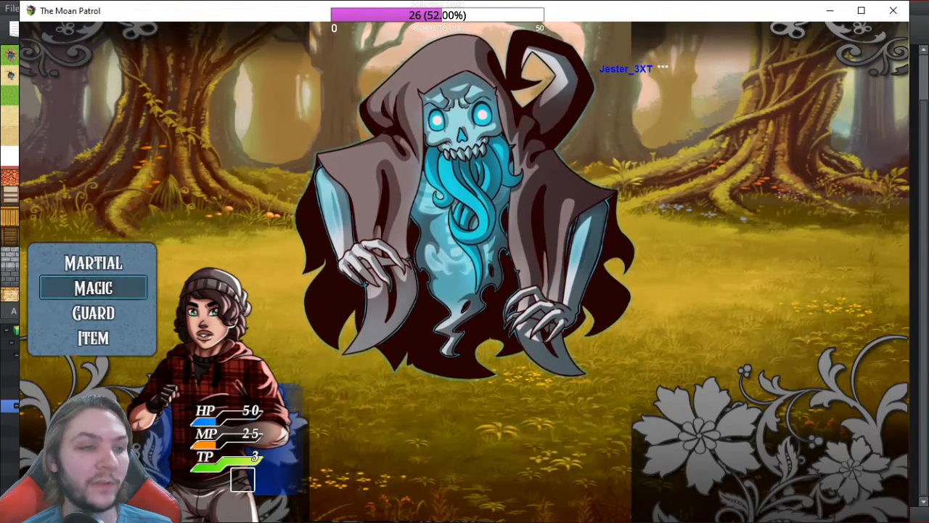
key("Up")
key("Return")
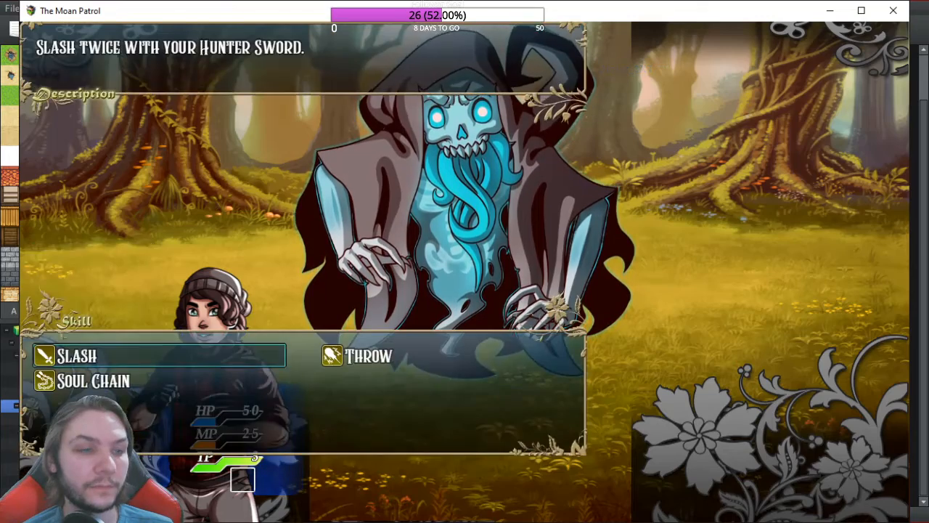
key("Escape")
key("Down")
key("Return")
key("Right")
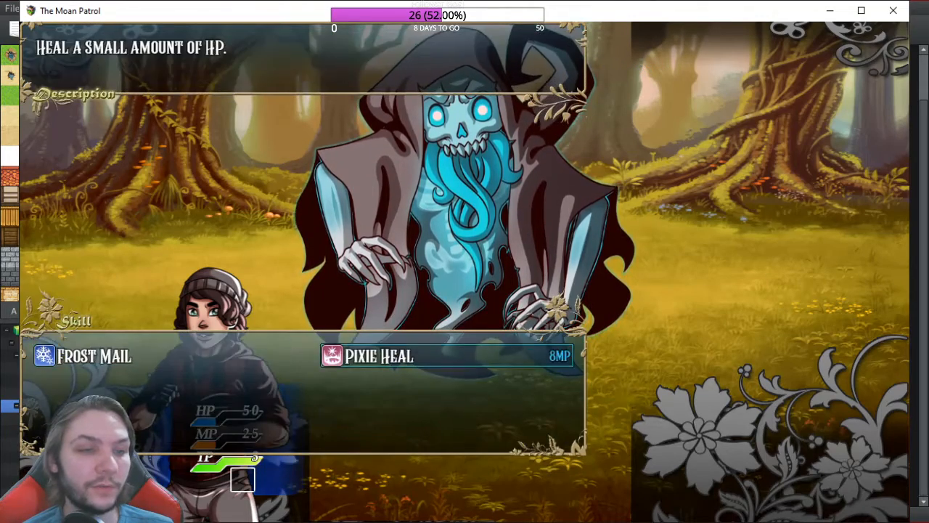
key("Return")
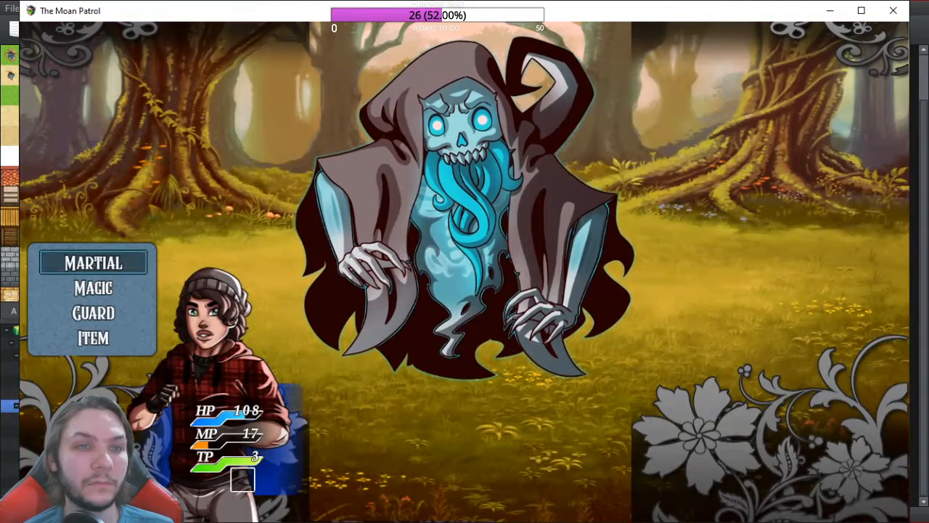
Step: Guard for the next turn, then close the playtest game
key("Down")
key("Down")
key("Return")
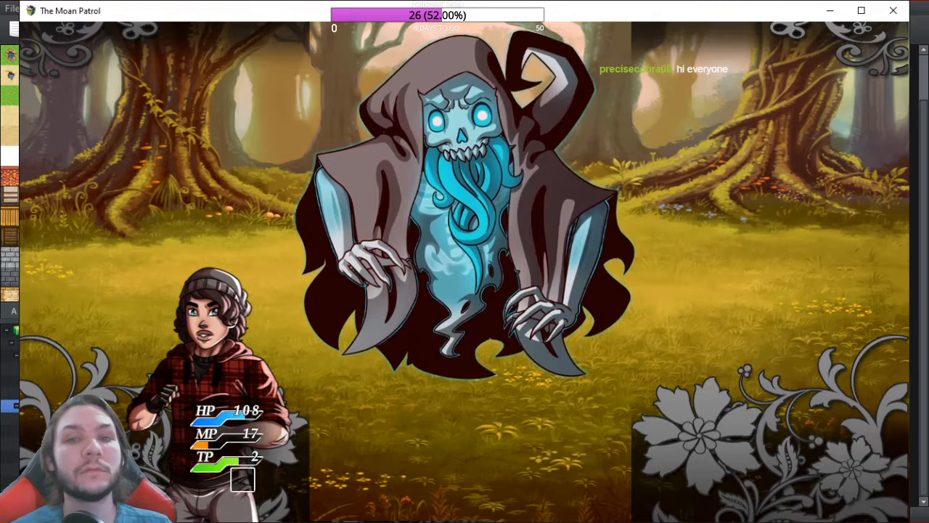
left_click(893, 11)
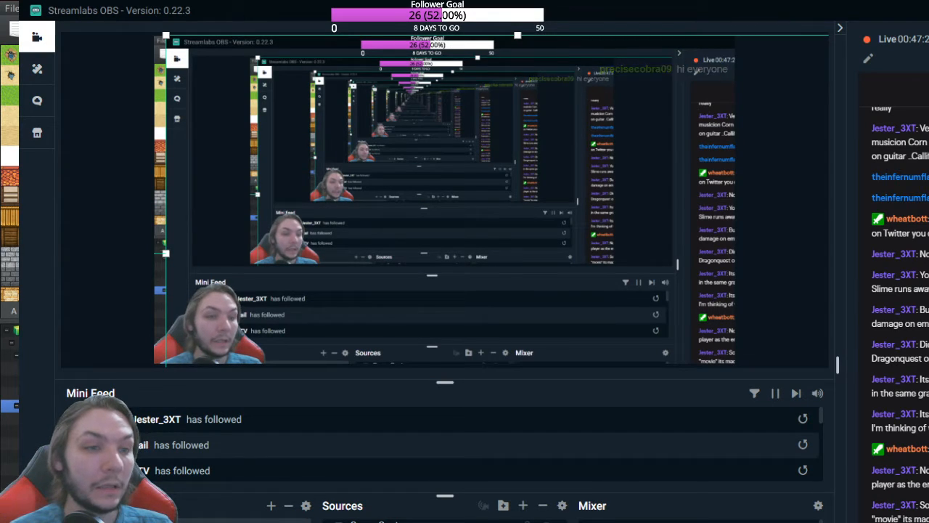
Step: Switch from Streamlabs OBS back to the RPG Maker MZ editor with Alt+Tab
key("alt+Tab")
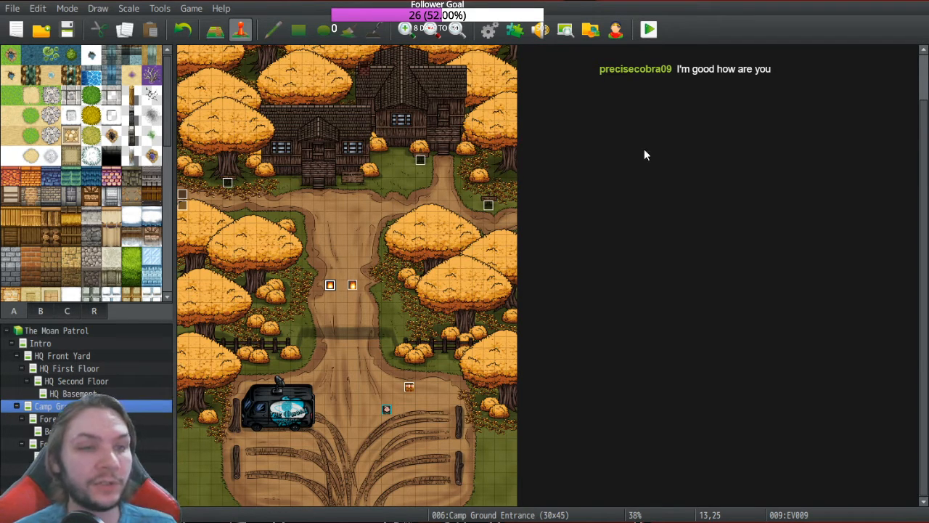
Step: Open the database, review the Black Hole Sun skill, then switch to the Enemies list
left_click(493, 34)
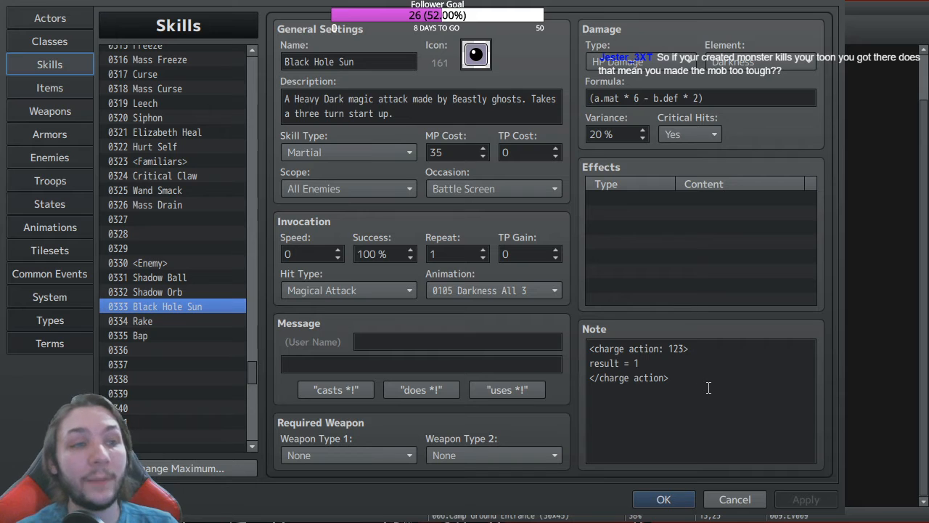
left_click(64, 157)
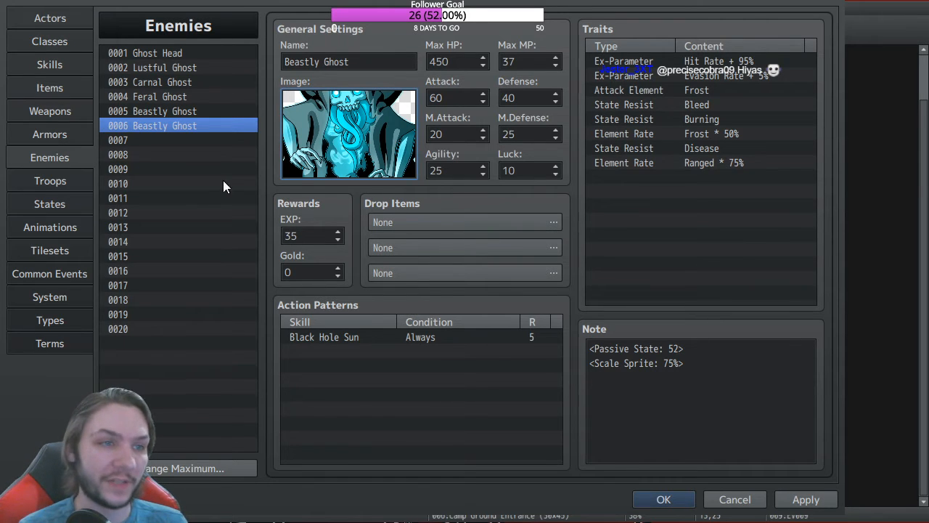
Step: Set M.Attack to 50 on enemies 0005 and 0006 Beastly Ghost and apply
left_click(172, 112)
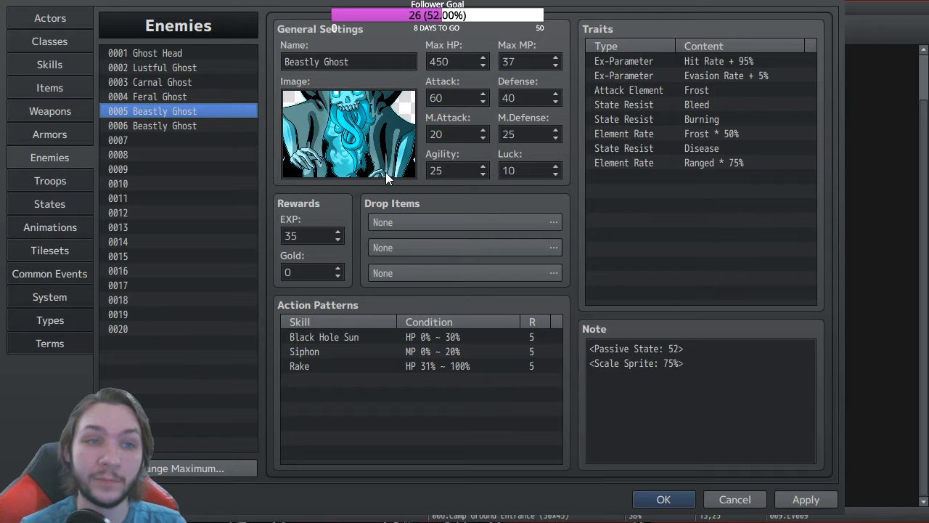
double_click(448, 134)
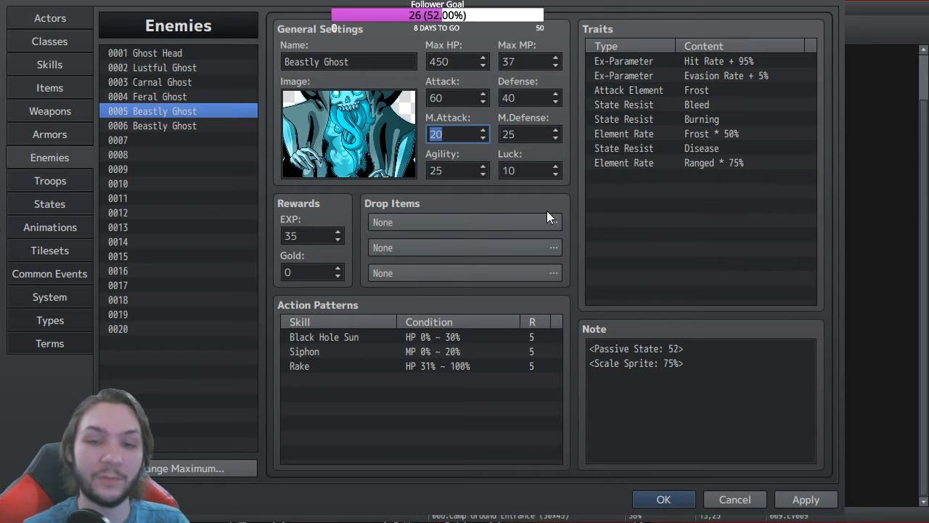
type("4")
key("BackSpace")
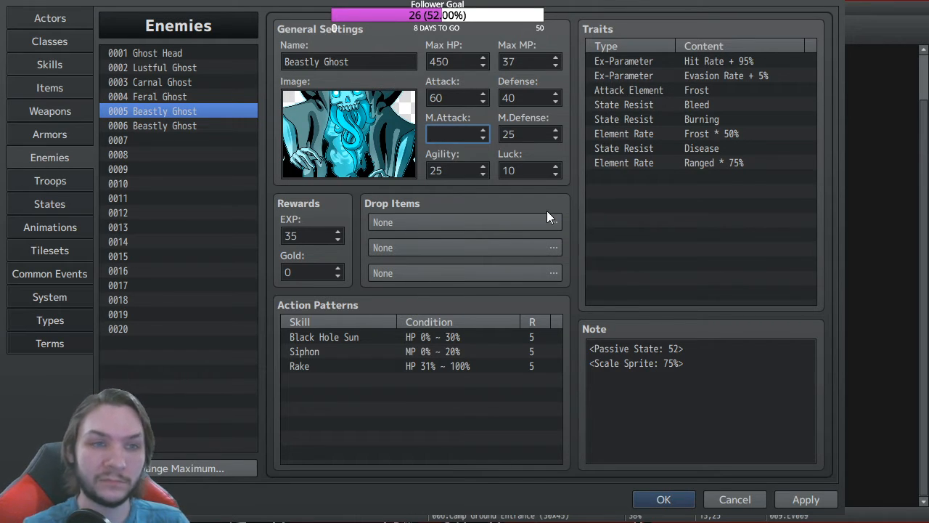
type("50")
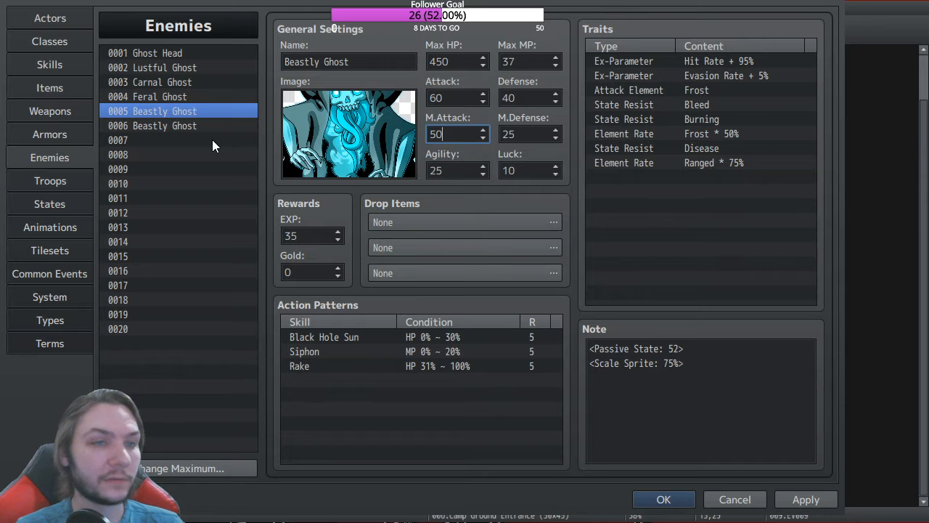
left_click(161, 126)
double_click(441, 135)
type("50")
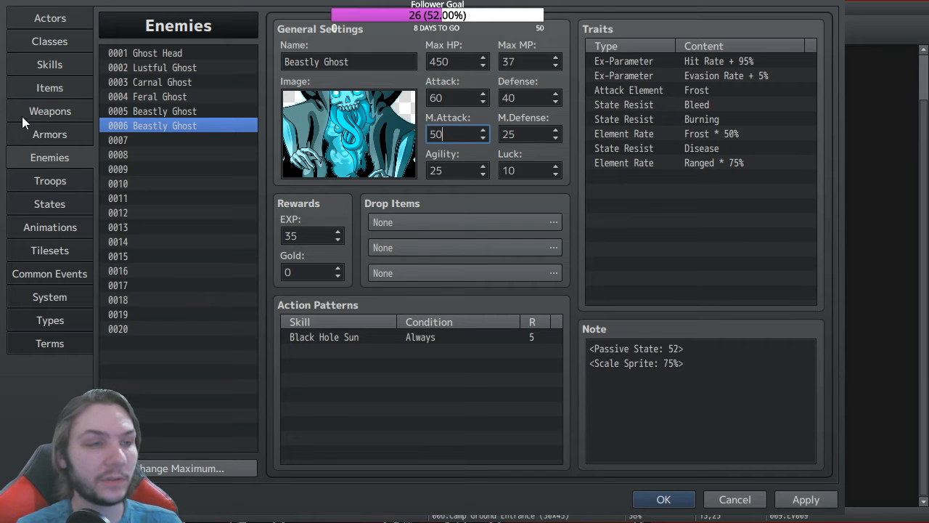
left_click(801, 497)
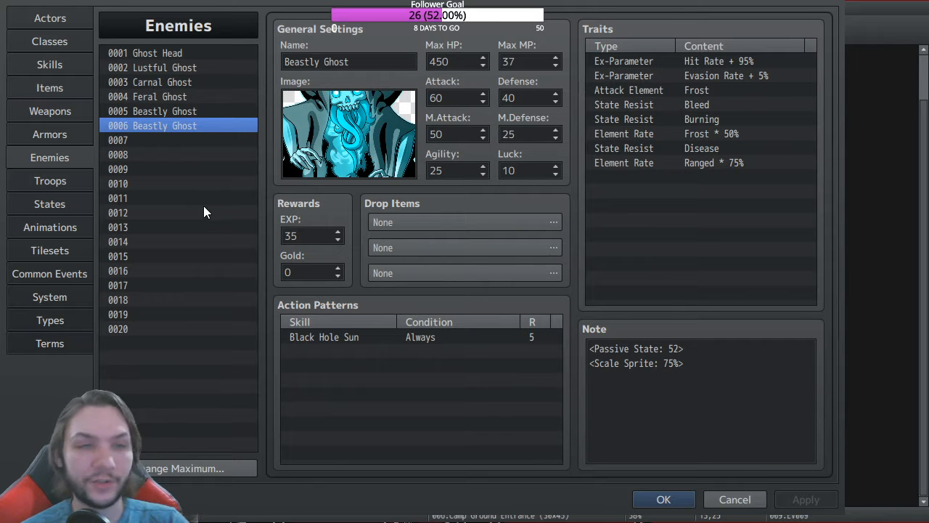
Step: Change Black Hole Sun's charge note value from 1 back to 3
left_click(48, 68)
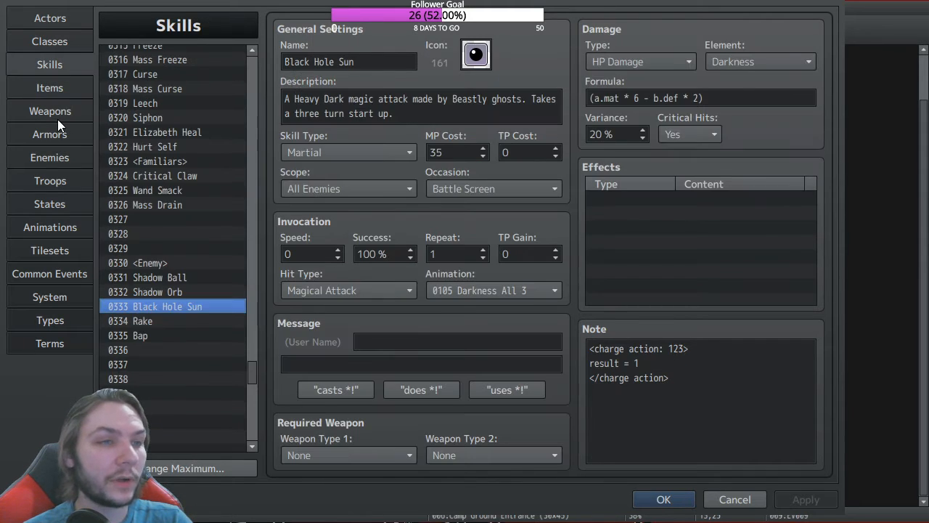
left_click_drag(651, 364, 590, 349)
double_click(636, 364)
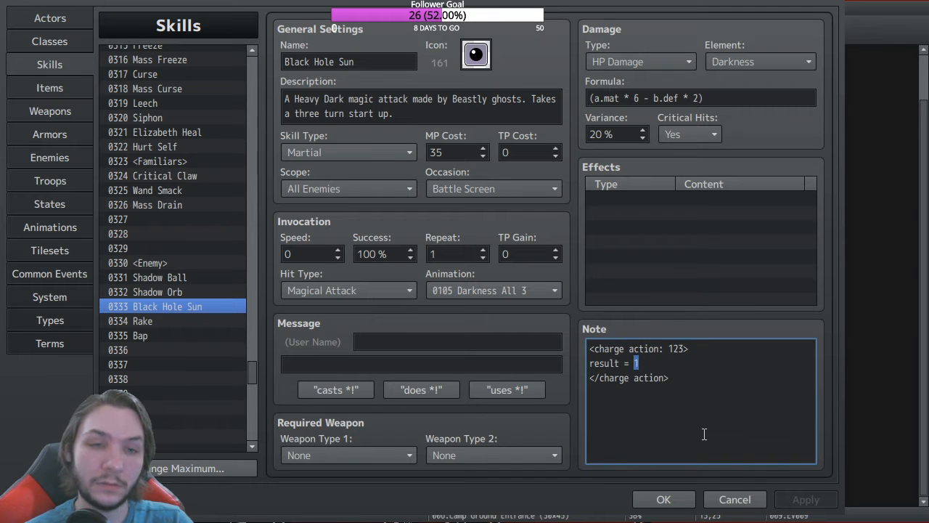
type("3")
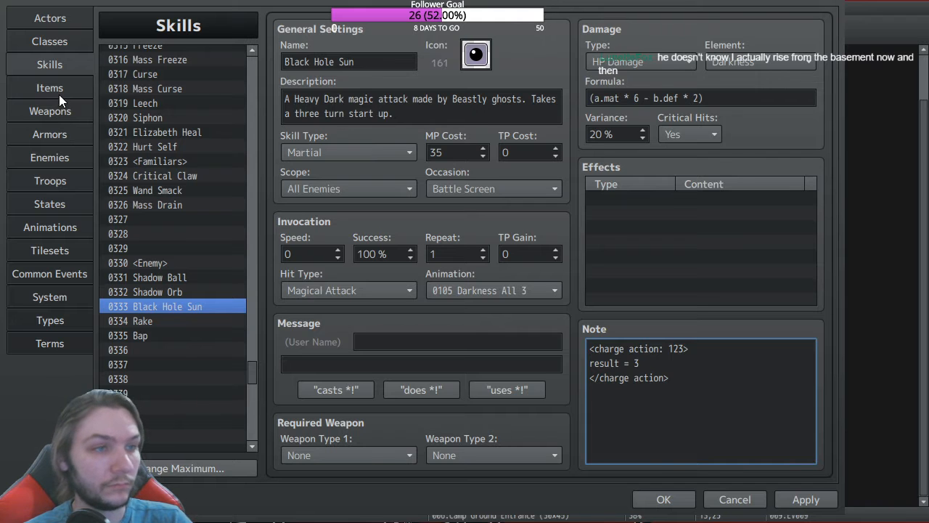
Step: Set the selected state's auto-removal timing to None and close the database with OK
left_click(58, 204)
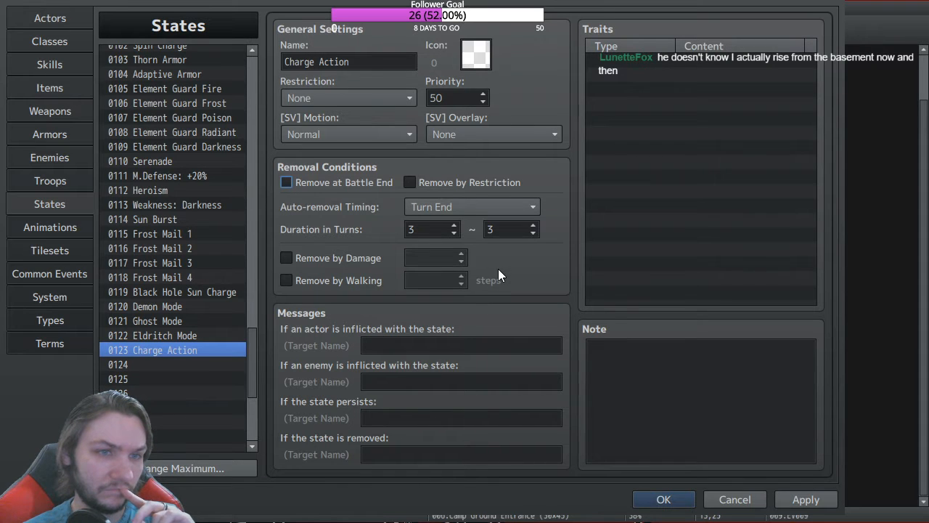
left_click(468, 210)
left_click(469, 224)
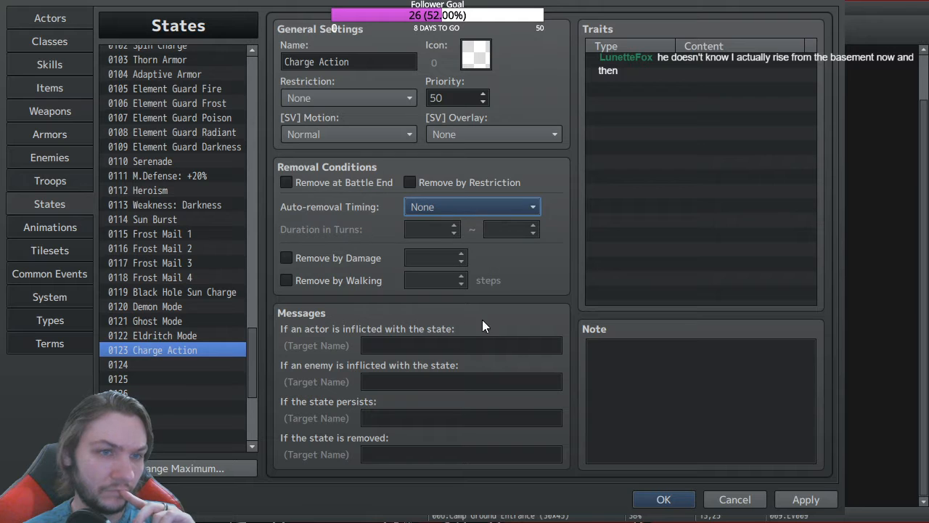
left_click(54, 66)
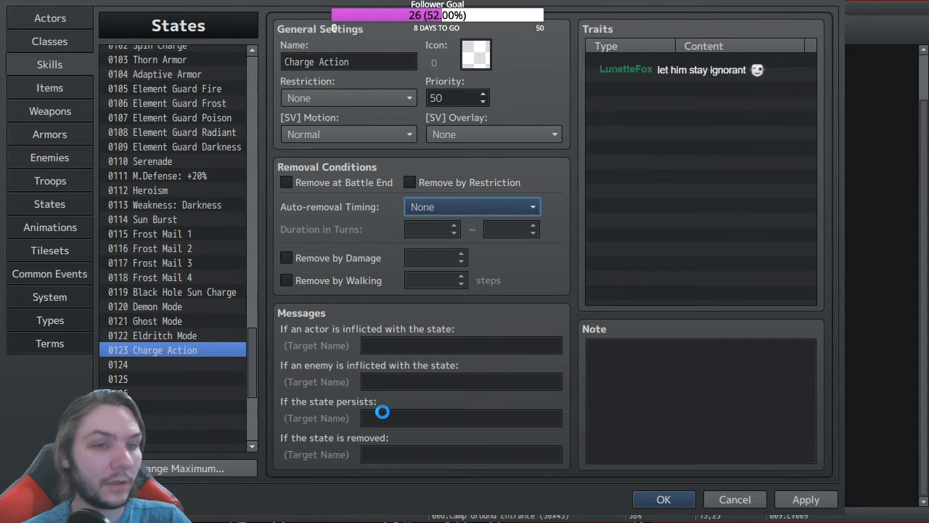
left_click(663, 499)
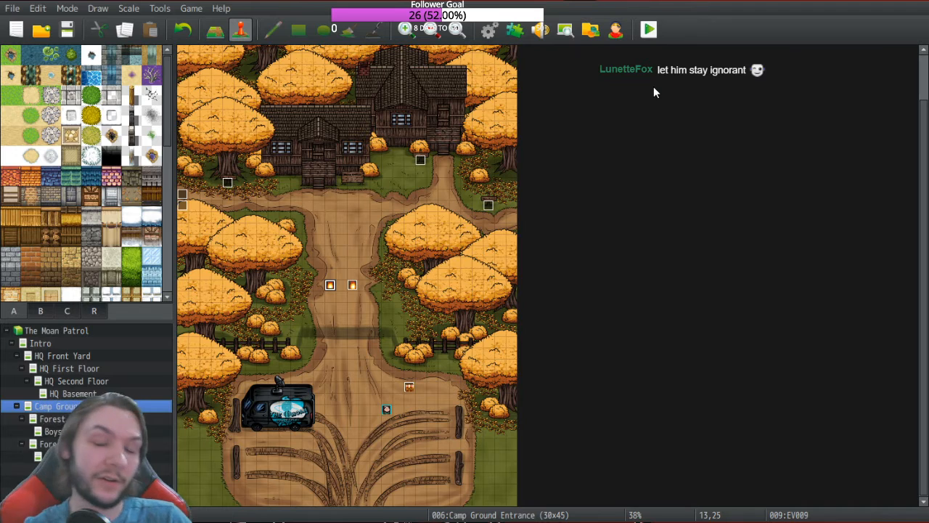
Step: Save the project, launch a playtest and start a New Game
left_click(649, 31)
left_click(77, 58)
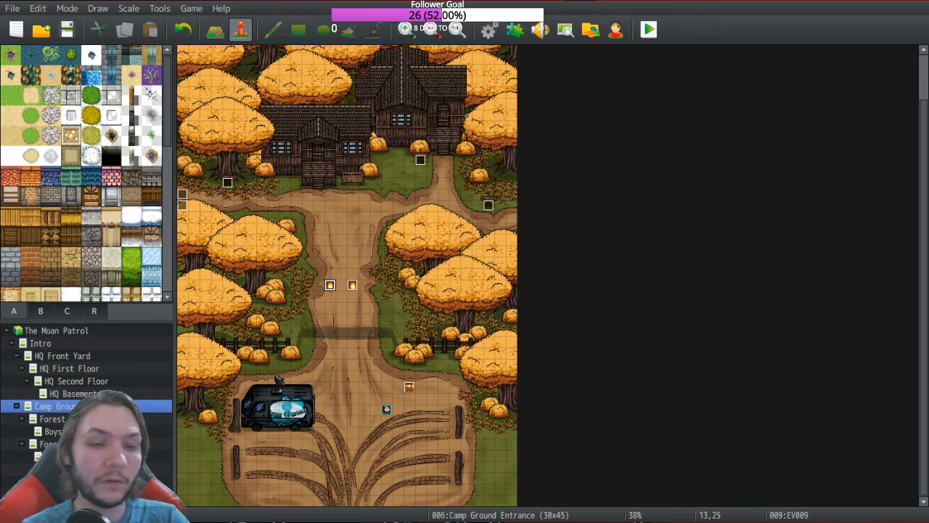
key("Up")
key("Return")
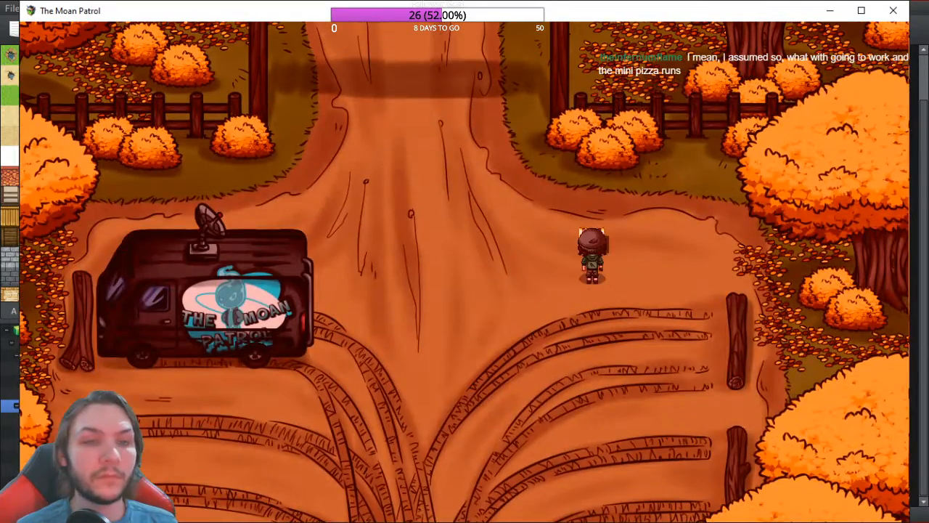
Step: Dismiss the item-found message and look over the party's equipment screen in the game menu
key("Return")
key("Escape")
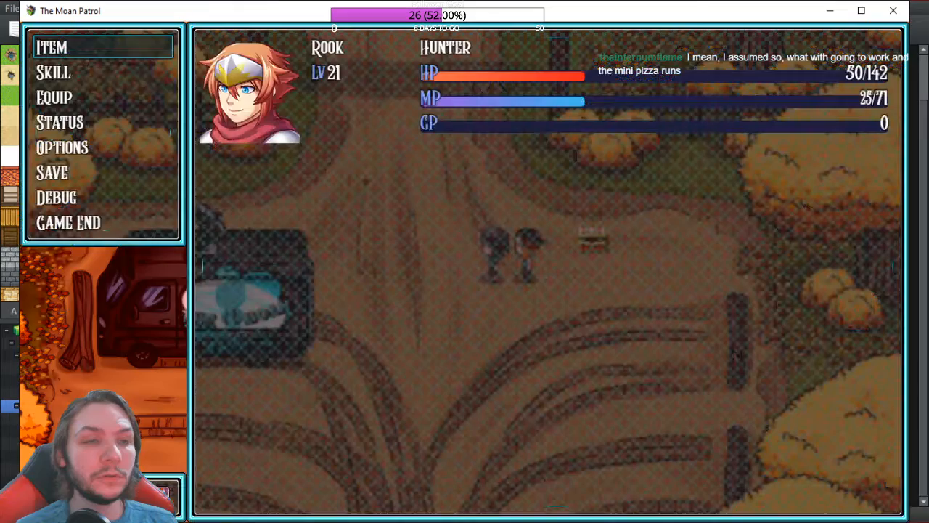
key("Down")
key("Down")
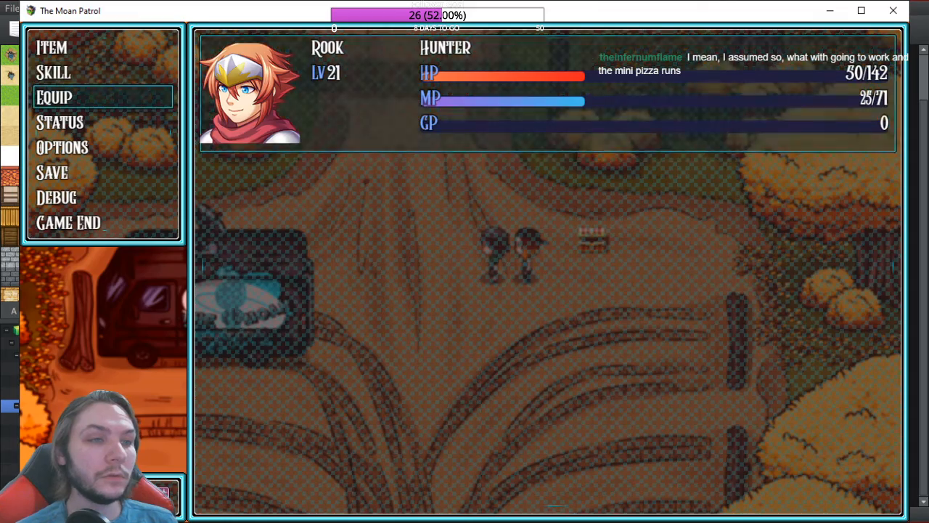
key("Return")
key("Down")
key("Escape")
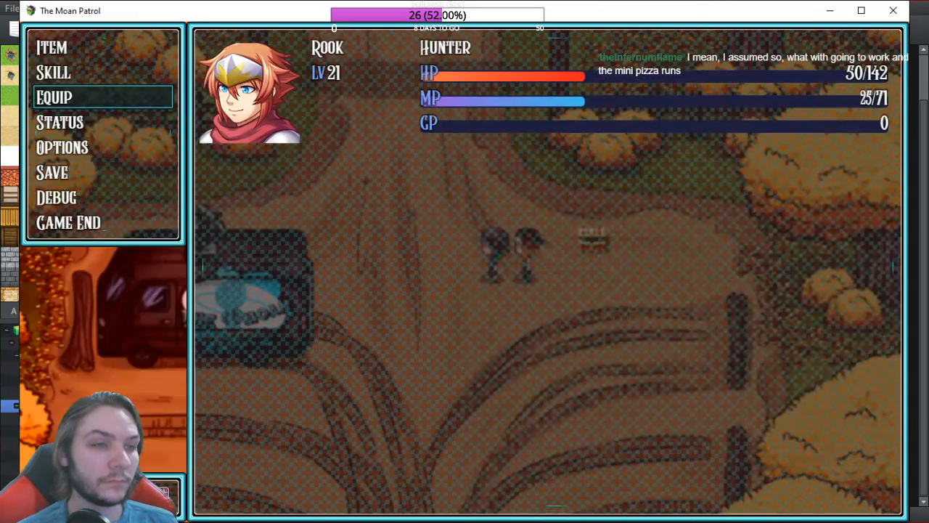
key("Escape")
key("Escape")
key("Escape")
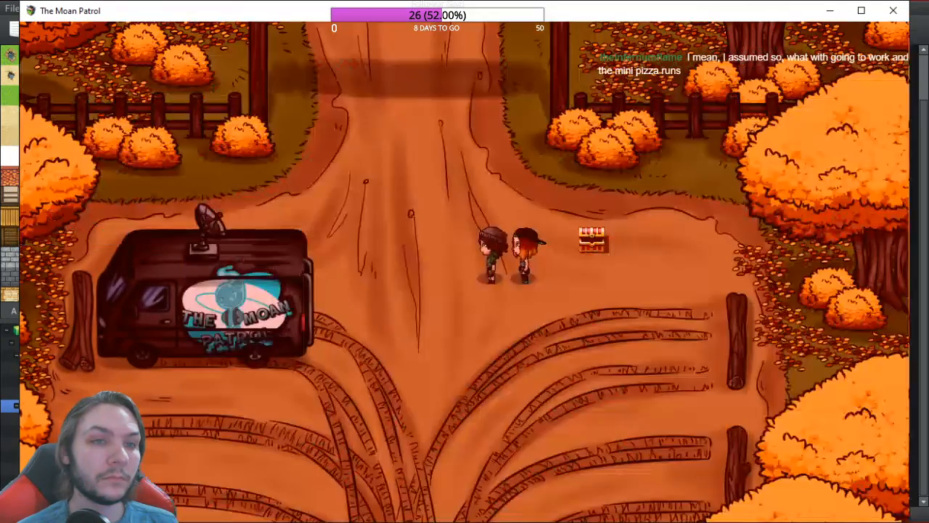
Step: Walk north into the ghost encounter, cast Pixie Heal in battle, and close the game at Game Over
key("Up")
key("Up")
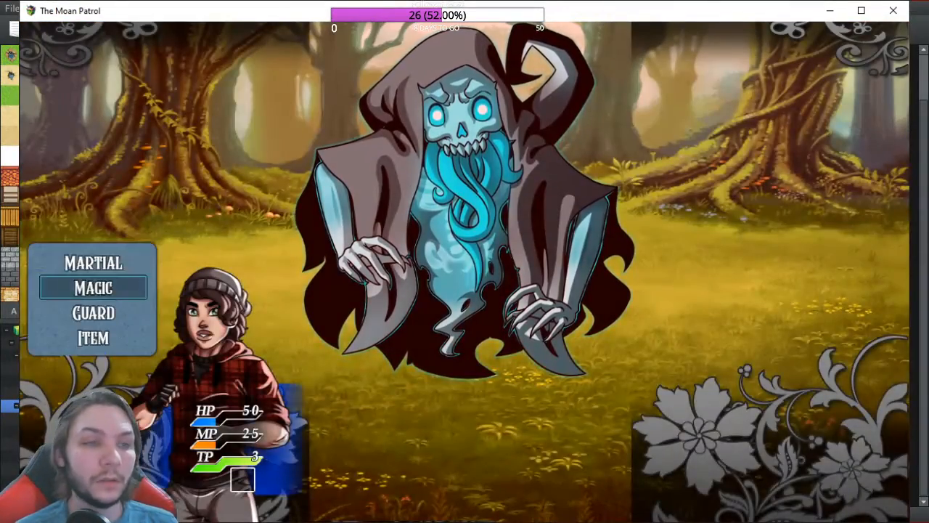
key("Down")
key("Return")
key("Right")
key("Return")
key("Return")
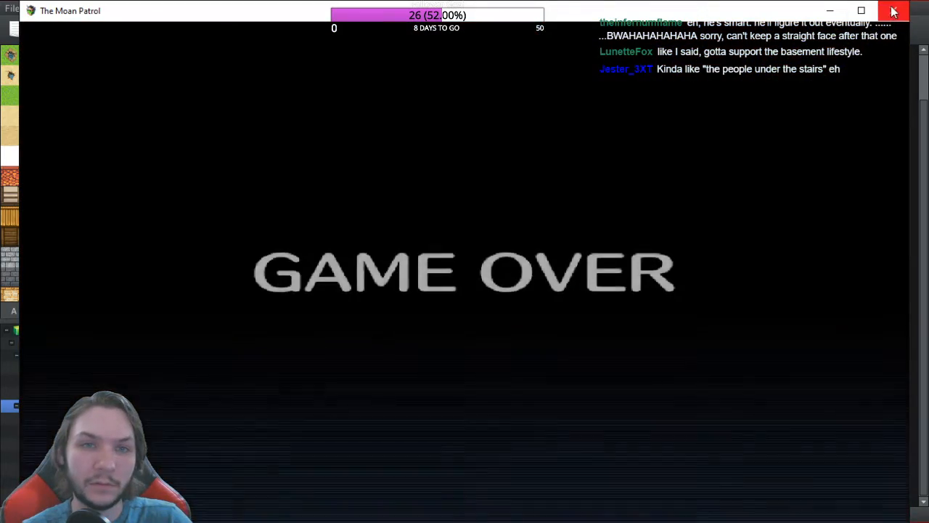
left_click(894, 11)
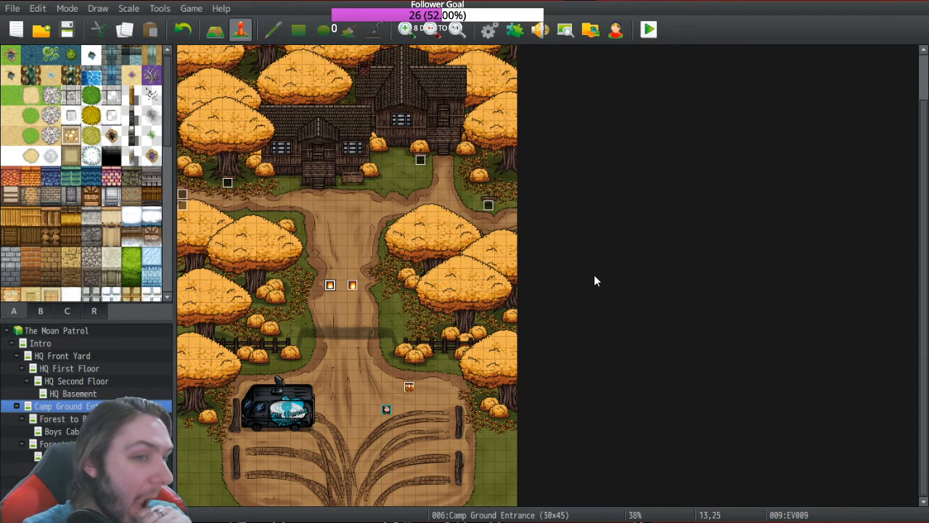
Step: Inspect the VE_ChargeActions entry in the Plugin Manager without changes, then reopen the Database
left_click(512, 34)
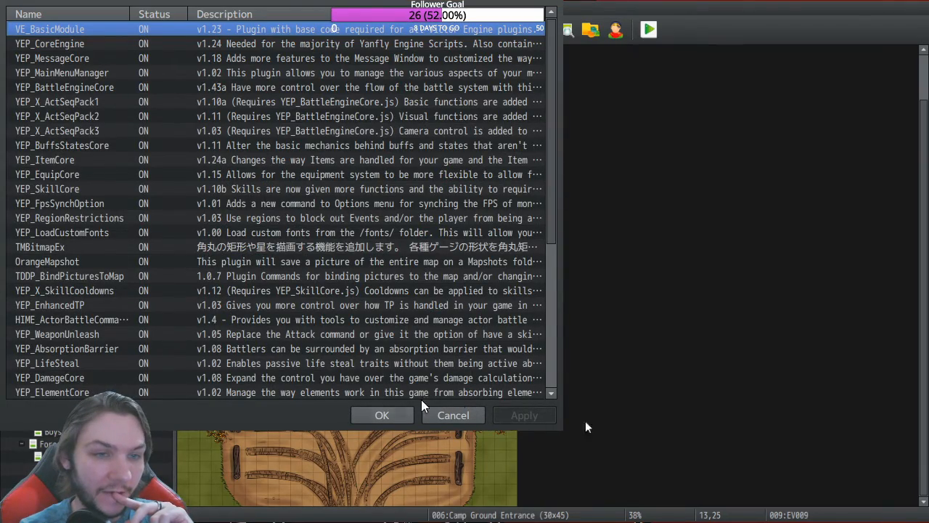
scroll(72, 226, "down", 5)
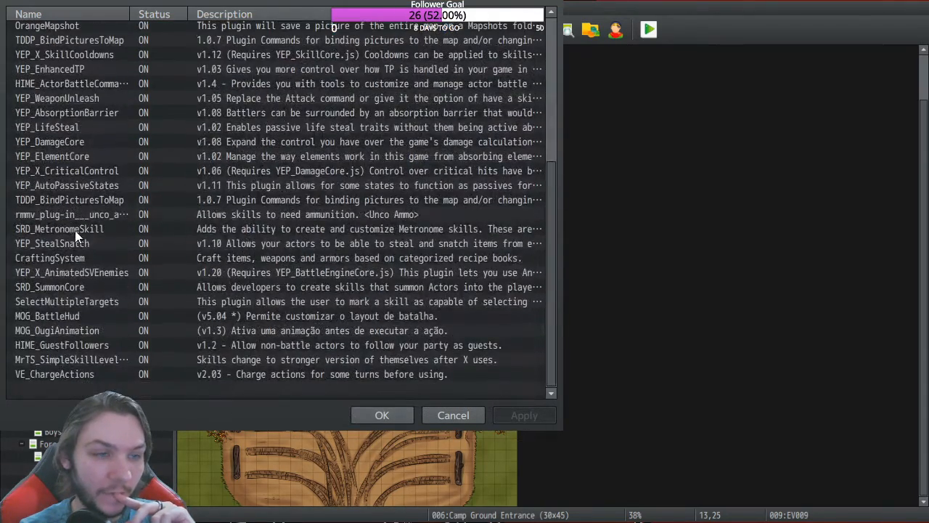
left_click(225, 374)
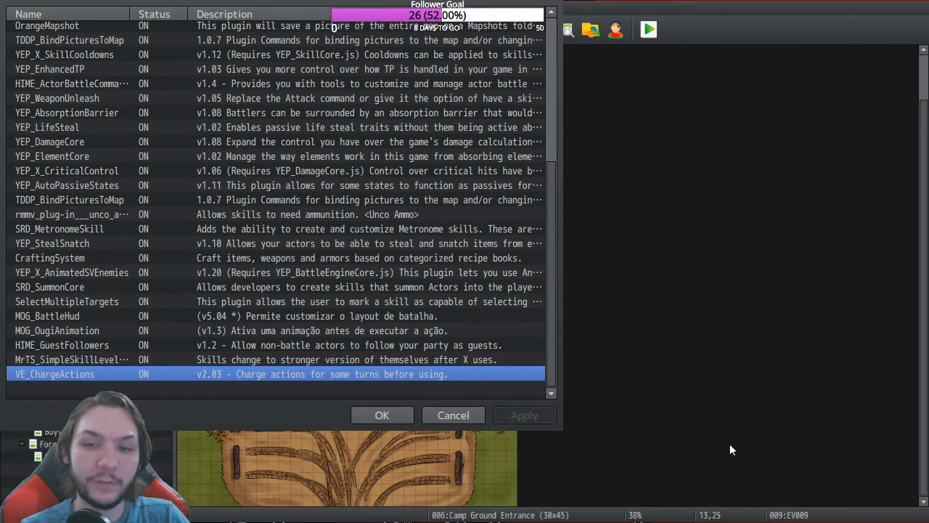
left_click(452, 416)
left_click(491, 32)
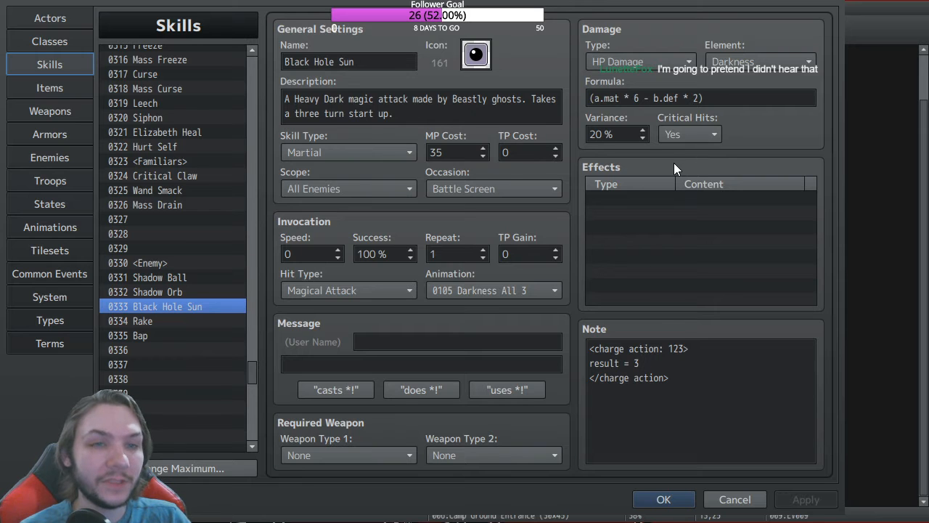
Step: Change Black Hole Sun's formula multiplier from 6 to 8, then view state 0123 Charge Action
left_click_drag(589, 98, 642, 98)
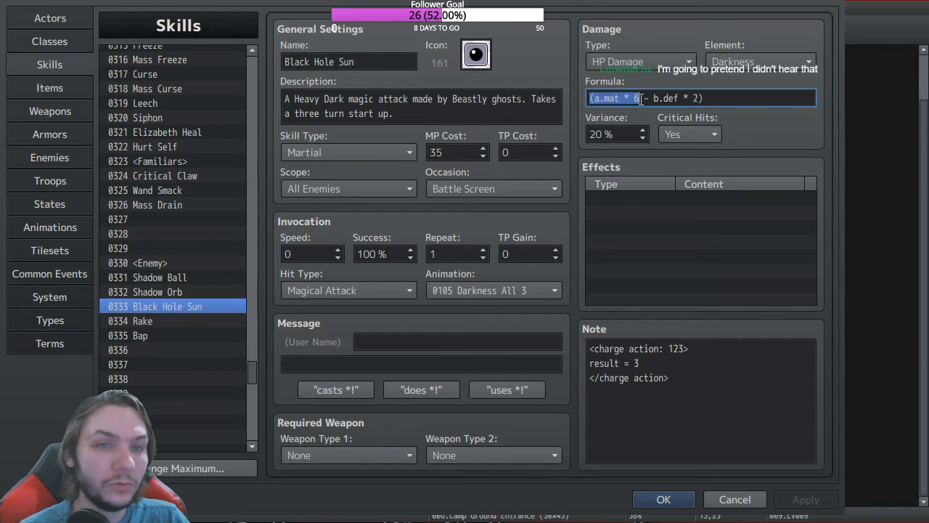
left_click(636, 99)
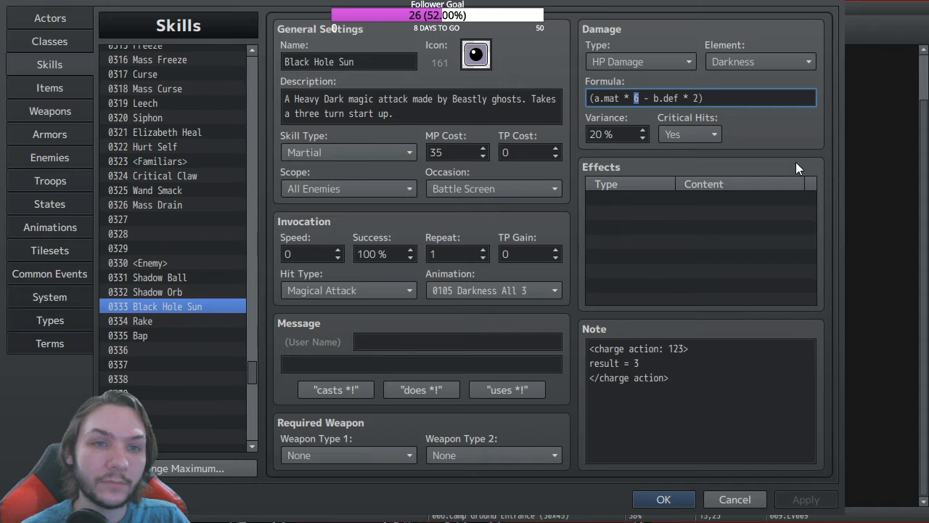
left_click(739, 96)
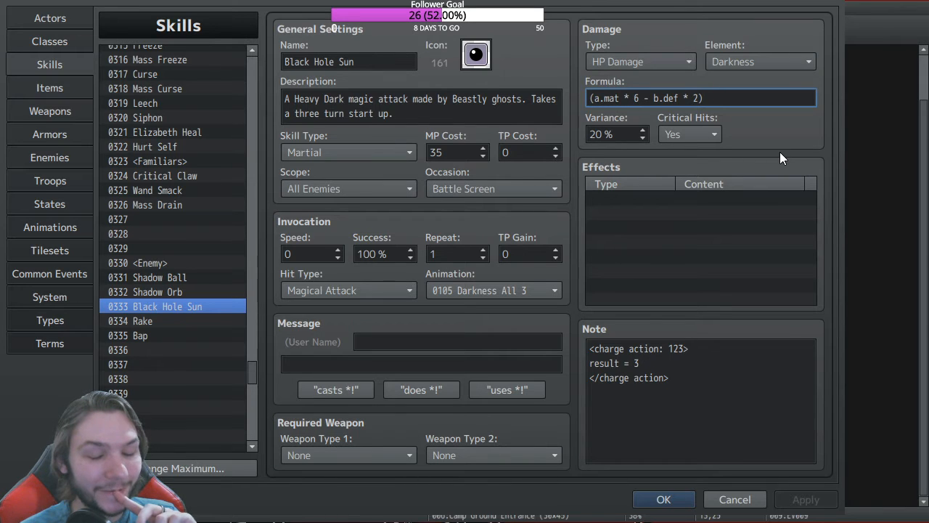
double_click(639, 97)
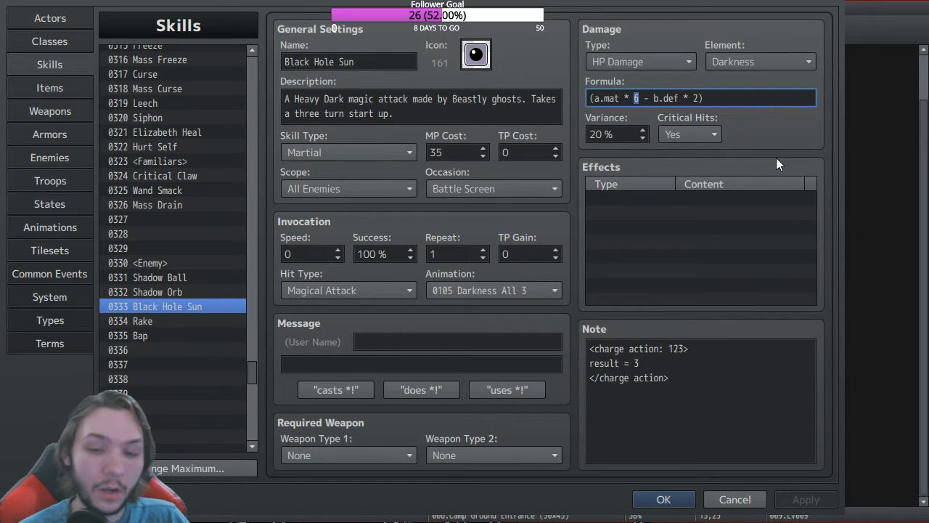
type("8")
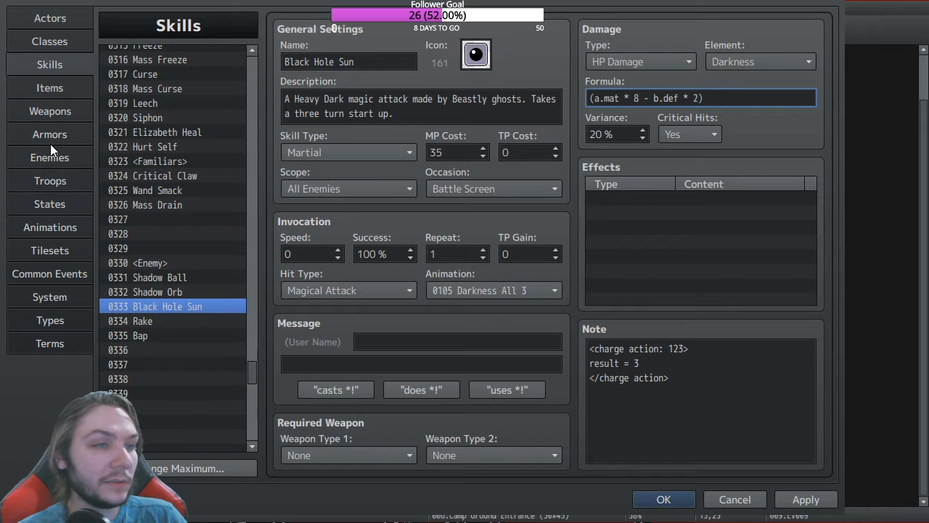
left_click(62, 195)
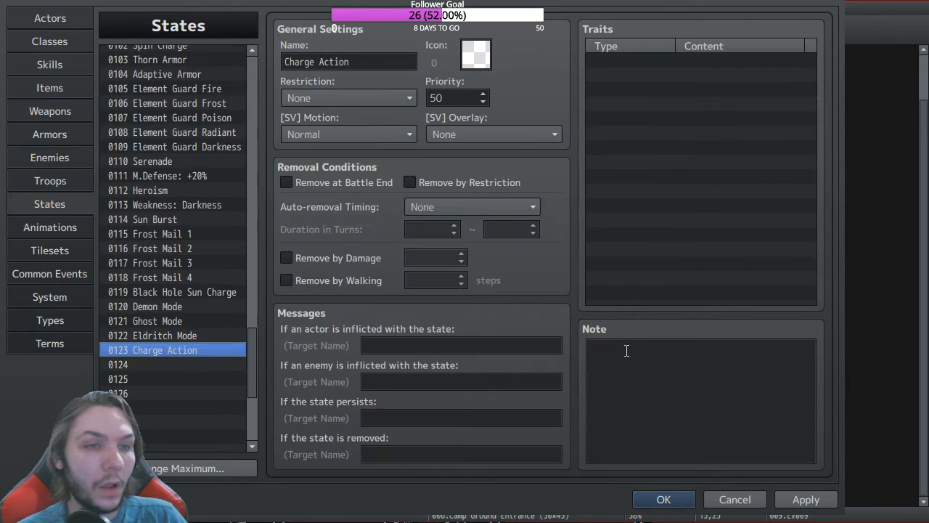
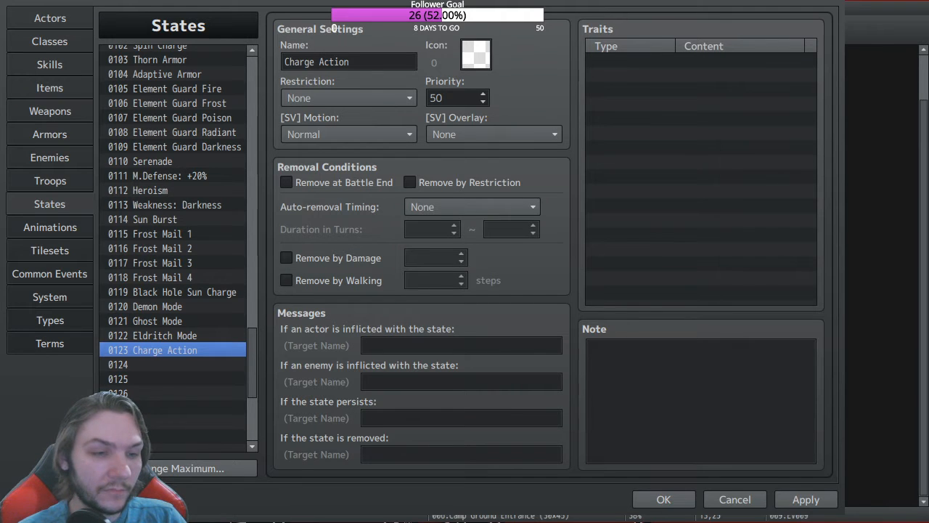
Step: Switch back to RPG Maker MZ and close the Database
key("alt+Tab")
key("alt+Tab")
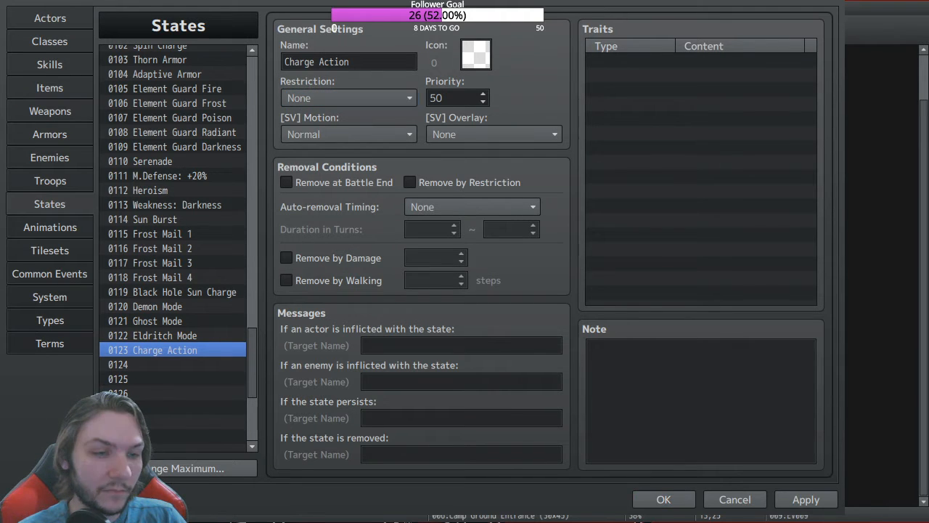
key("alt+Tab")
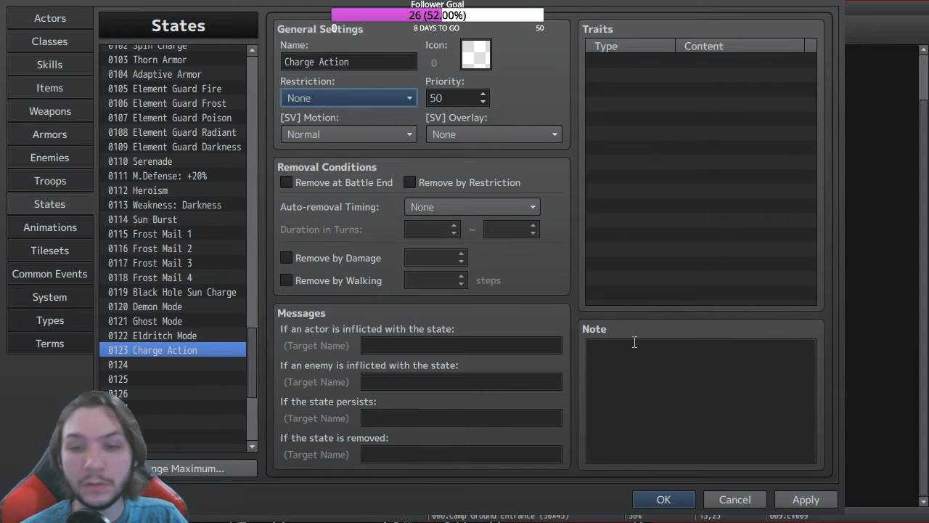
key("alt+Tab")
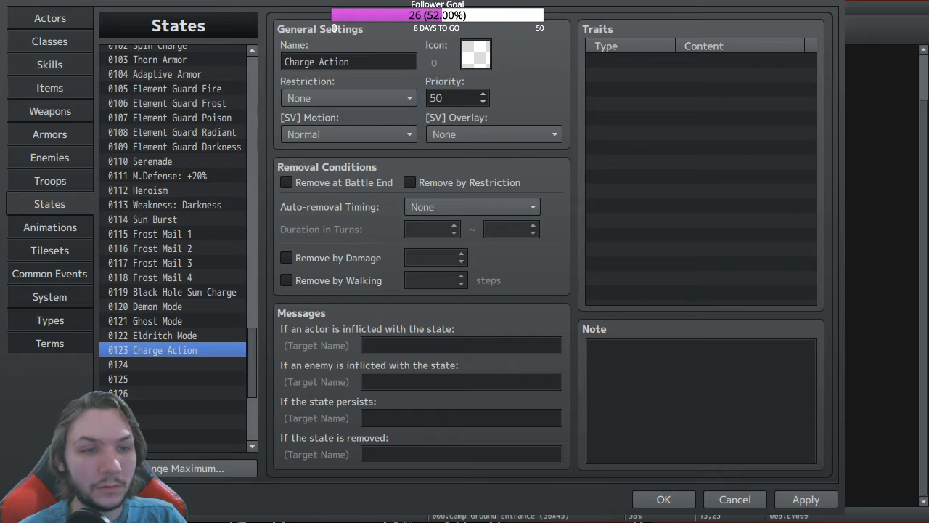
key("alt+Tab")
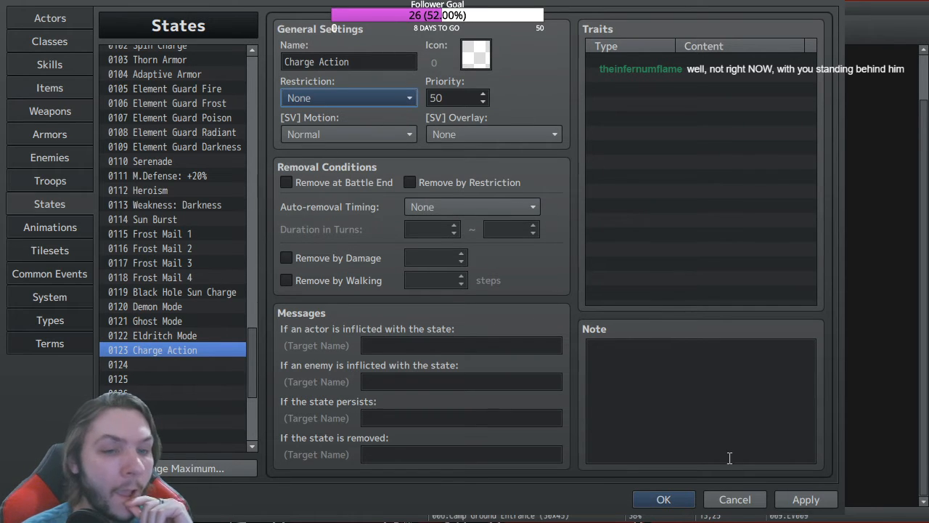
left_click(662, 499)
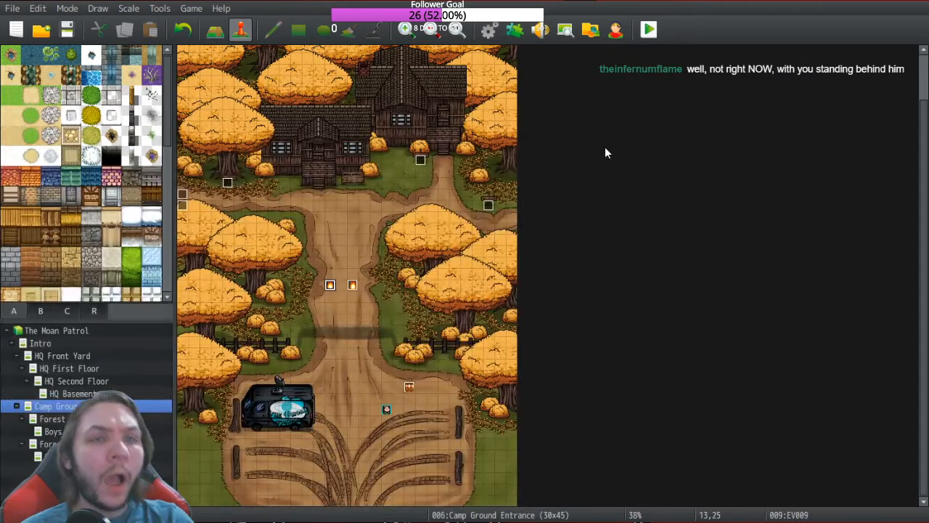
Step: Look up YEP_X_SkillCooldowns in the Plugin Manager, then apply and close it
left_click(513, 30)
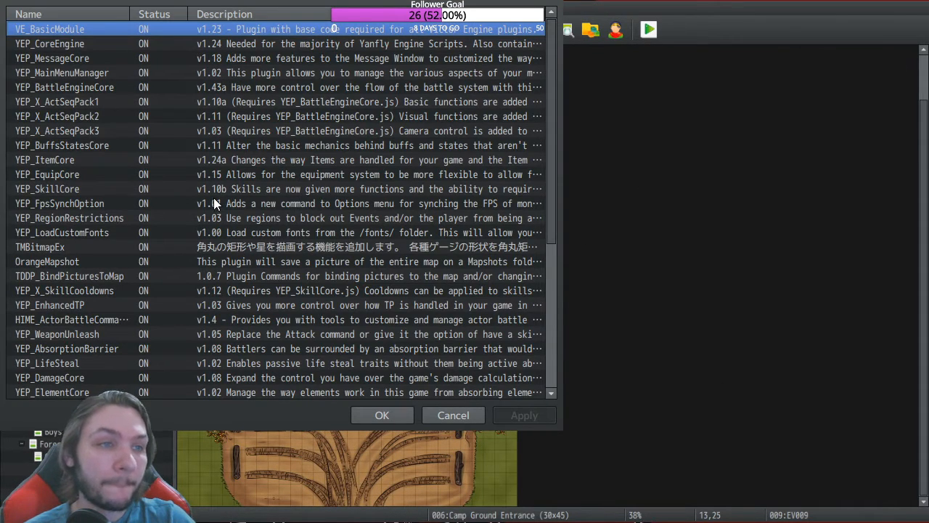
scroll(145, 237, "down", 4)
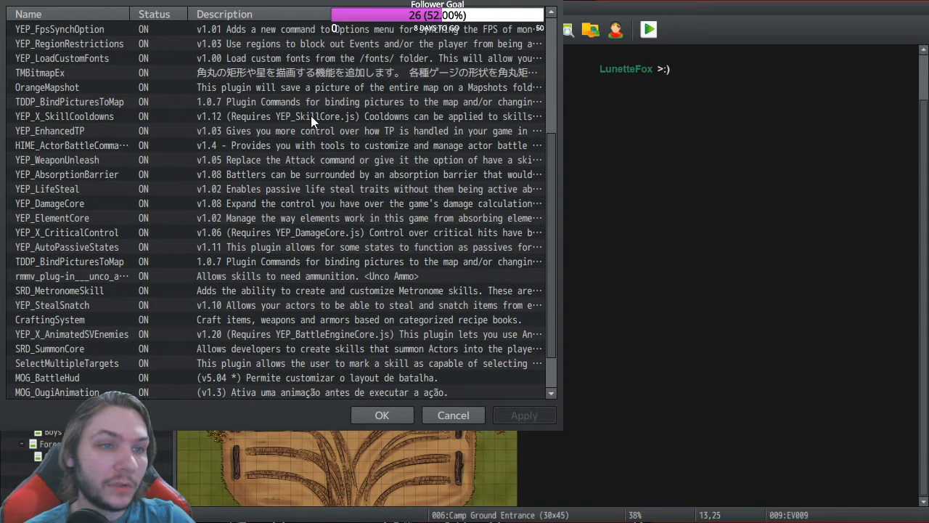
left_click(313, 118)
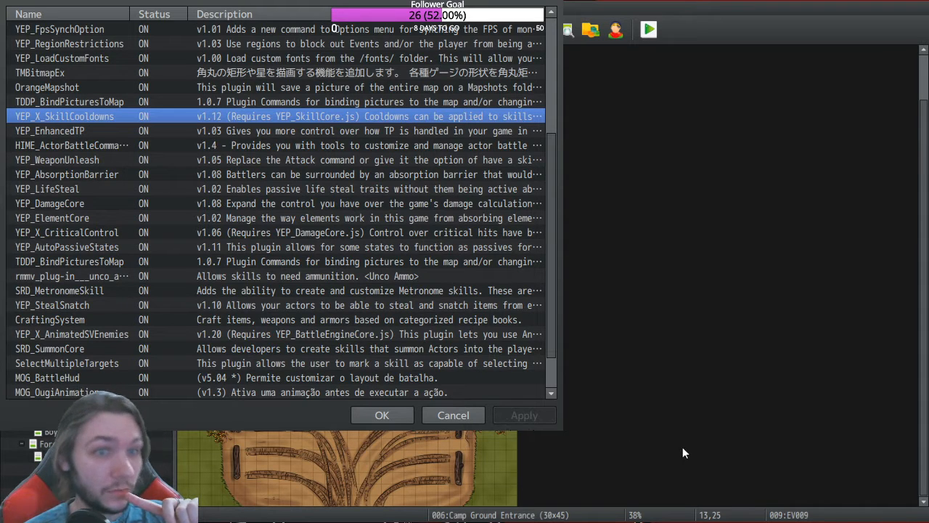
left_click(717, 448)
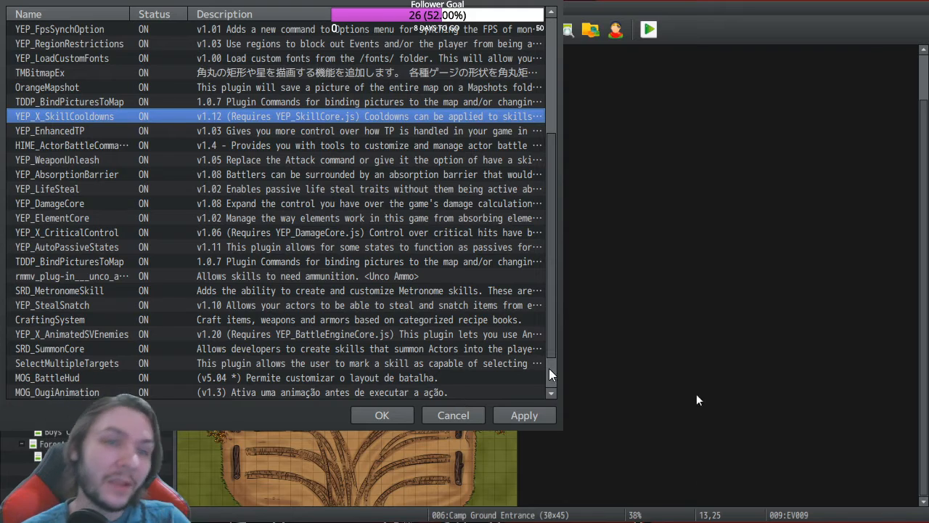
left_click(382, 415)
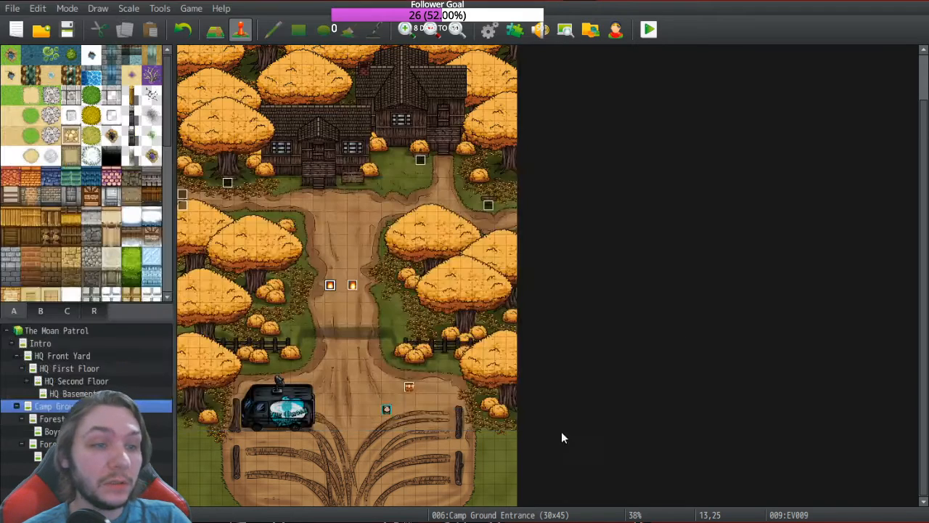
Step: In the Database's Common Events, name empty slot 0016 'Black Hole Sun'
key("F9")
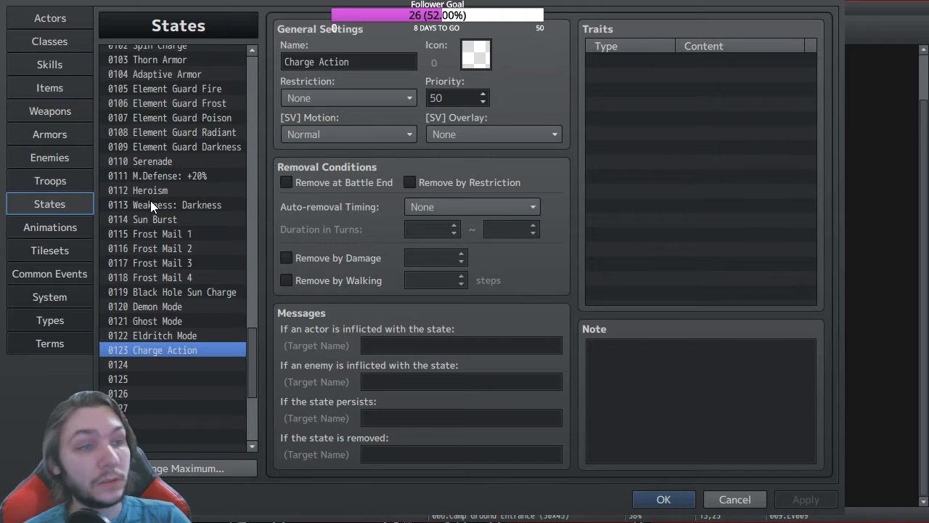
left_click(49, 274)
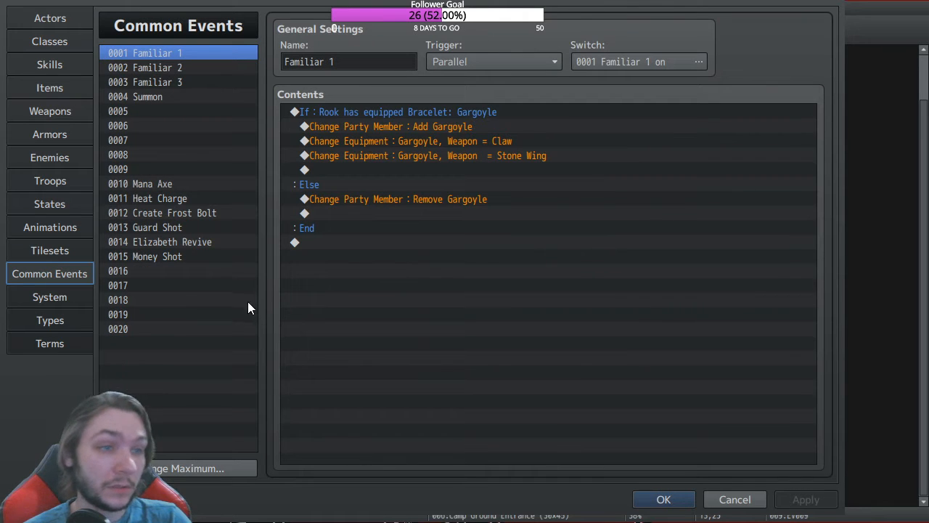
left_click(137, 284)
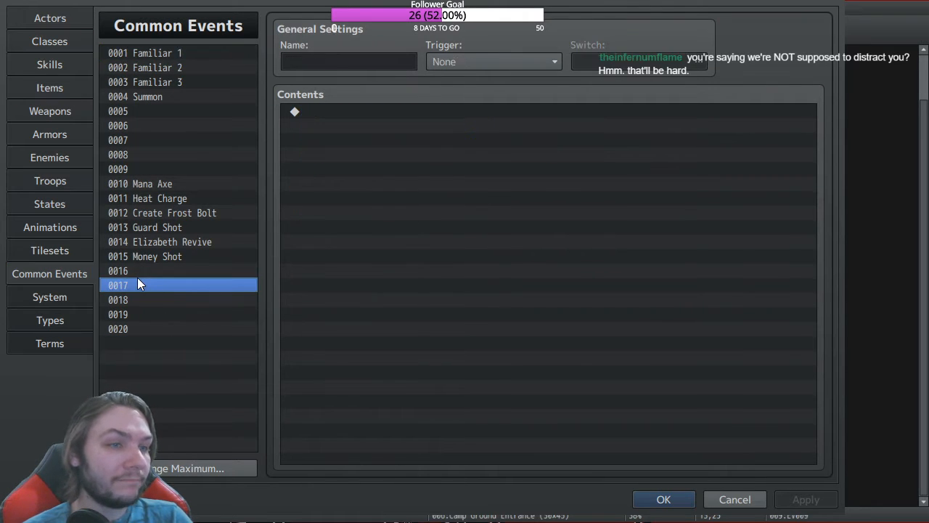
left_click(148, 257)
left_click(147, 270)
left_click(316, 58)
type("Black H")
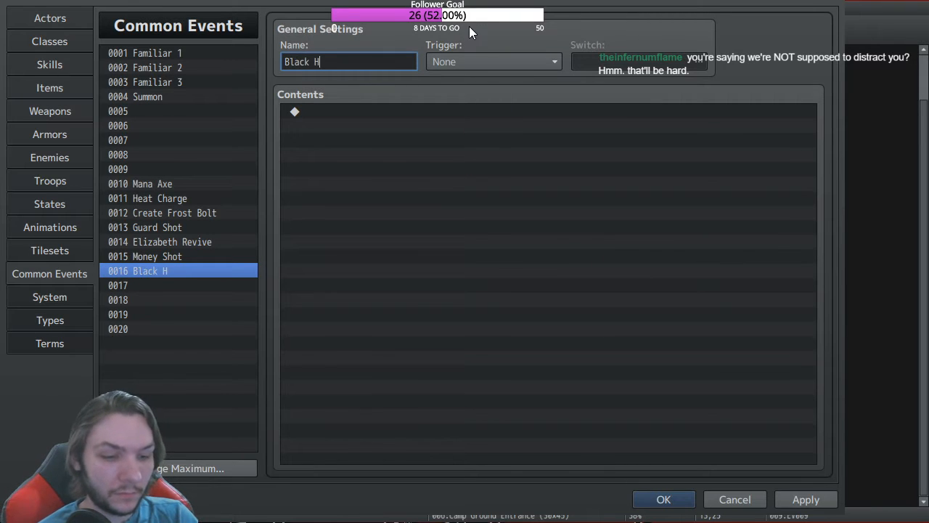
type("ole Sun")
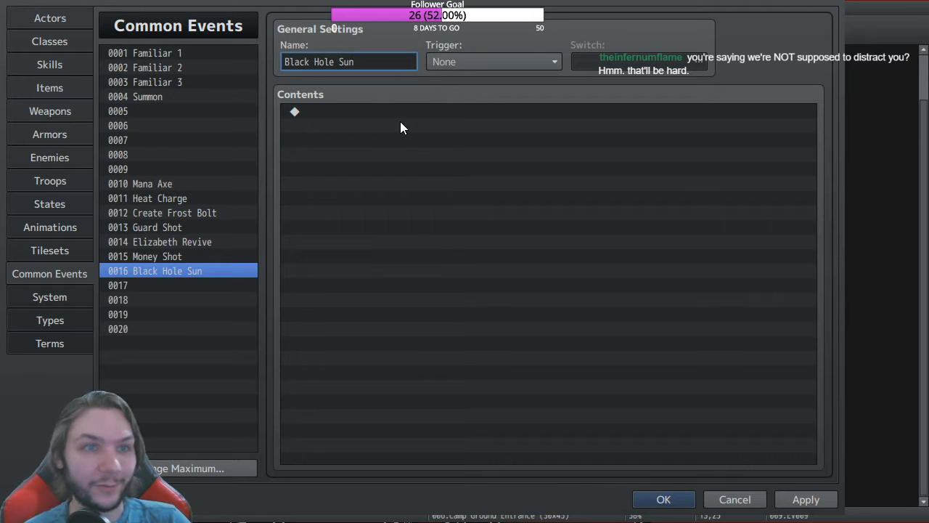
left_click(333, 116)
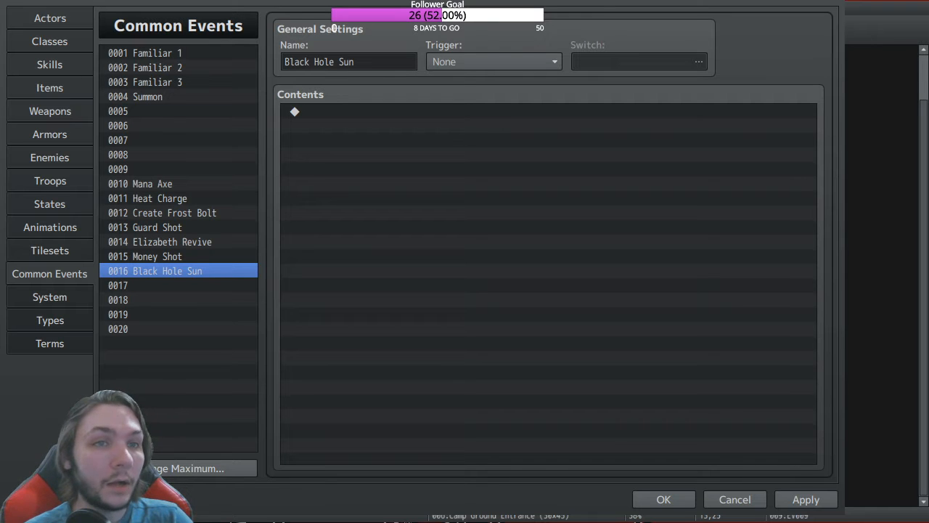
Step: Insert a Force Action command (#1, skill #0336, Last Target) into Black Hole Sun's contents
double_click(305, 112)
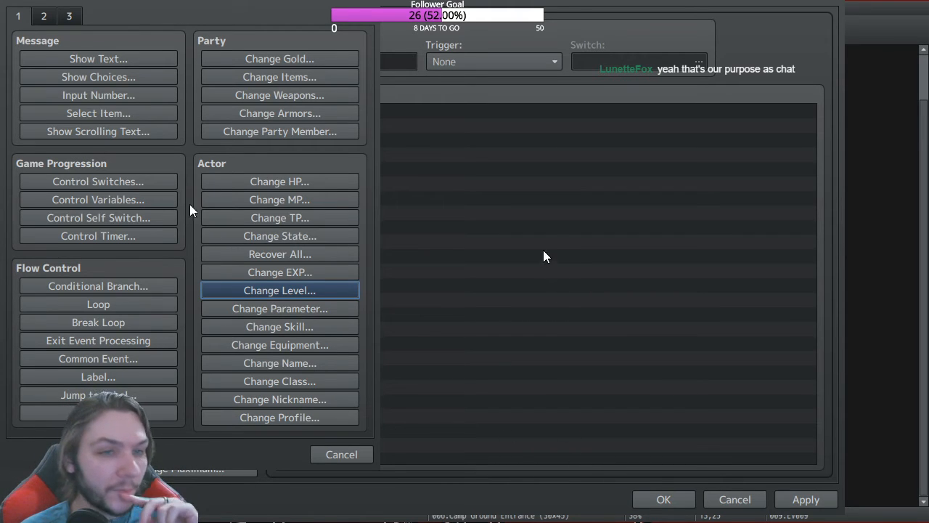
left_click(51, 12)
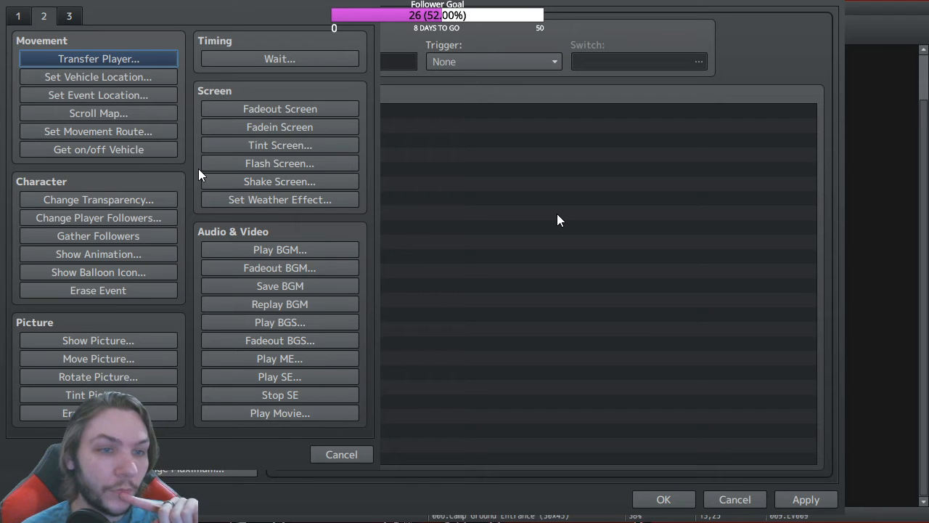
left_click(70, 16)
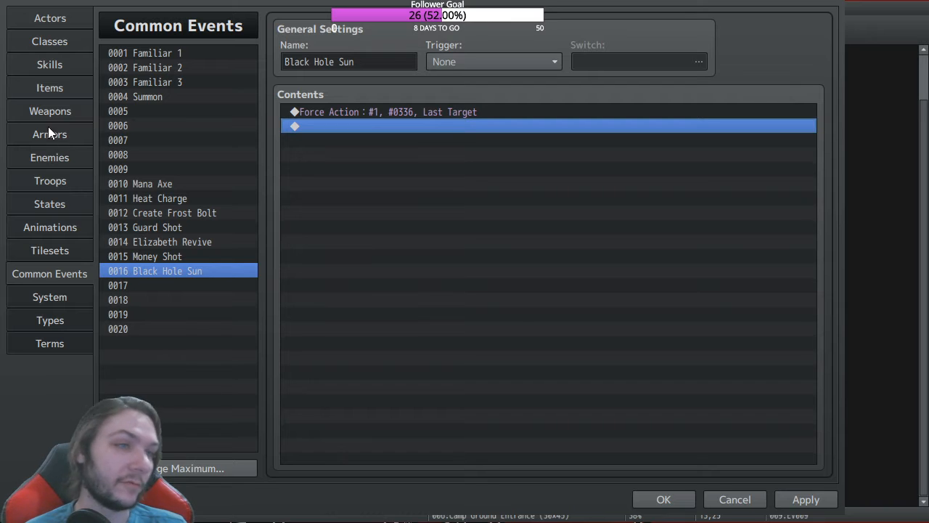
left_click(59, 65)
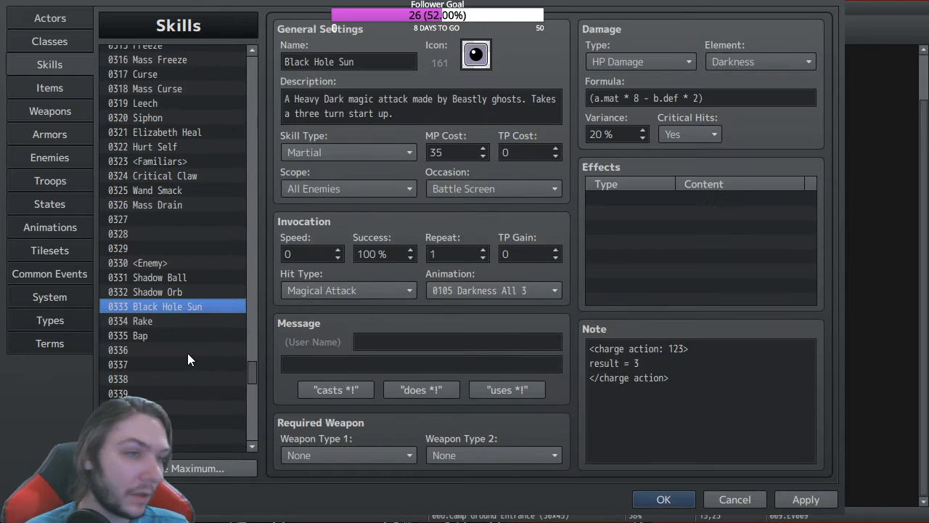
Step: Name empty skills 0336, 0337 and 0338 '1', '2' and '3'
left_click(159, 350)
key("Tab")
type("C")
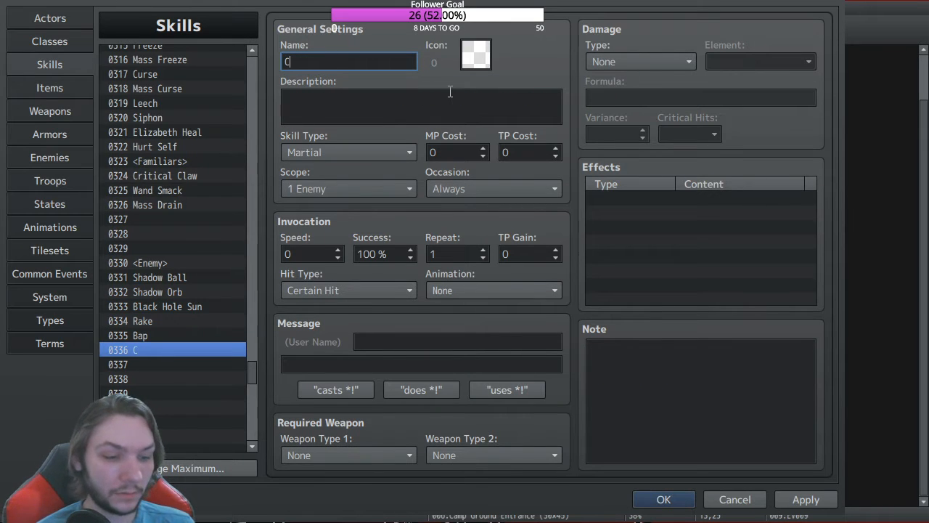
type("hargin")
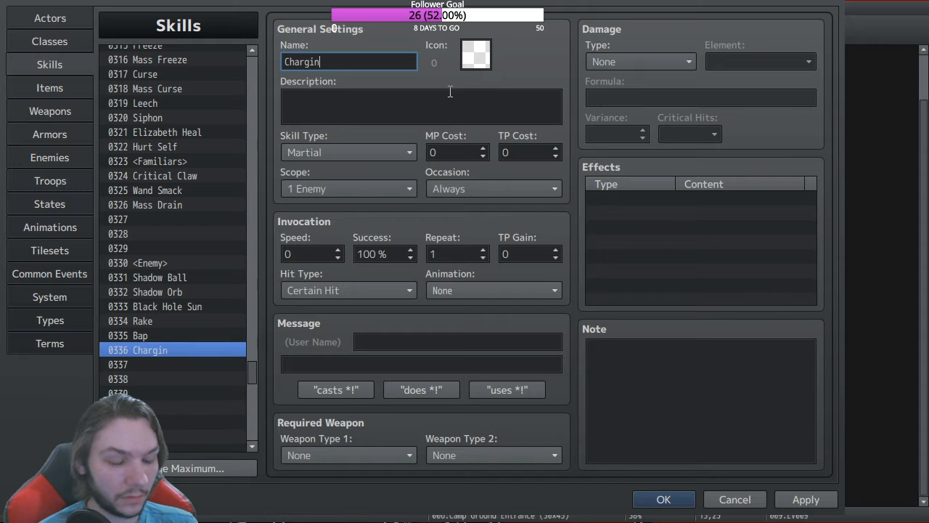
type("g")
key("BackSpace")
key("BackSpace")
key("BackSpace")
key("BackSpace")
key("BackSpace")
key("BackSpace")
key("BackSpace")
key("BackSpace")
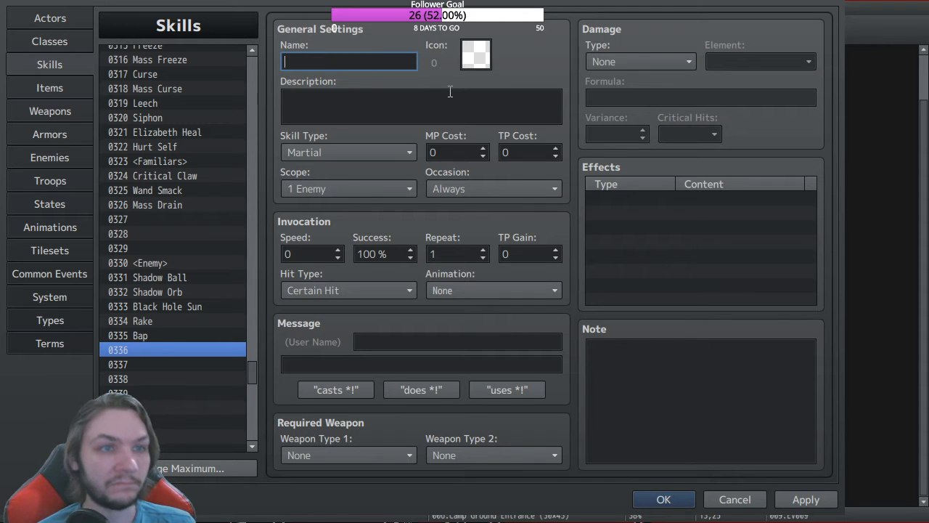
type("1")
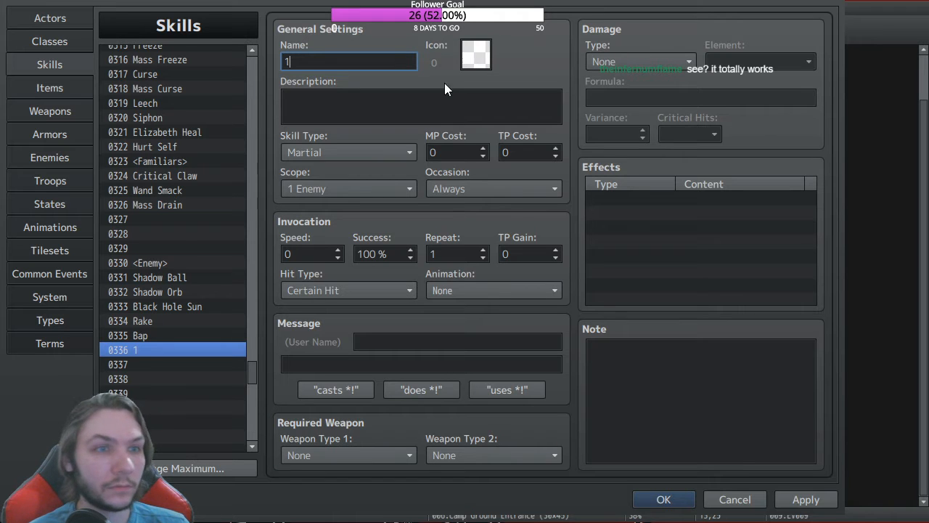
left_click(141, 366)
left_click(345, 58)
type("2")
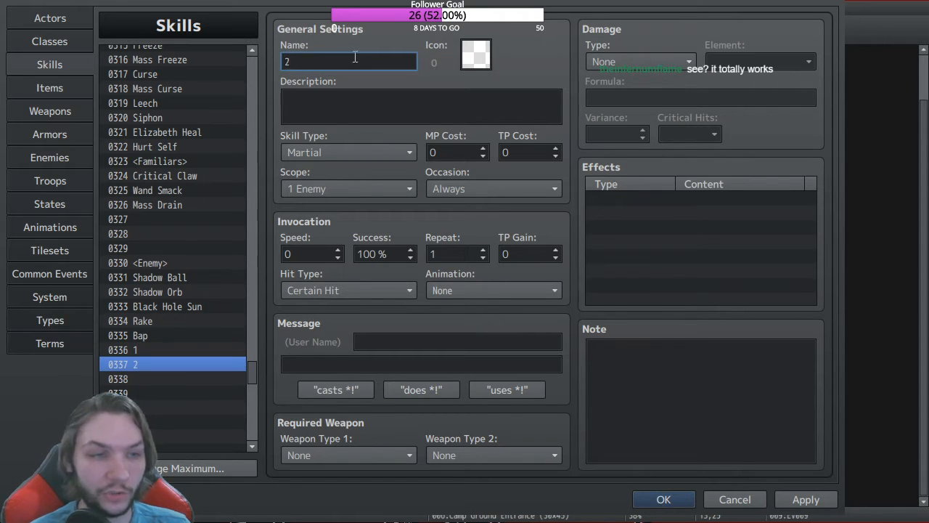
left_click(150, 383)
left_click(309, 62)
type("3")
Step: Describe skill 1 as 'First turn in a charged attack.' and reuse it for skill 2 as 'Second'
left_click(142, 350)
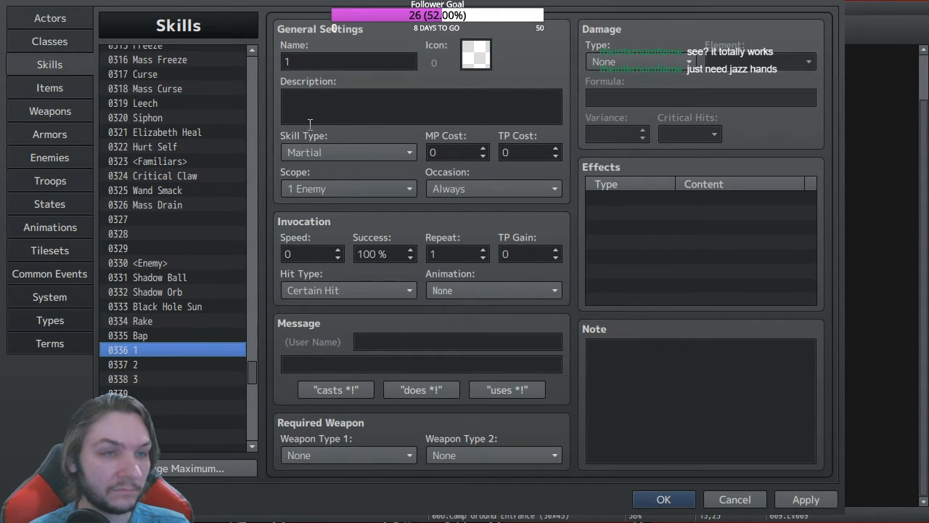
left_click(401, 97)
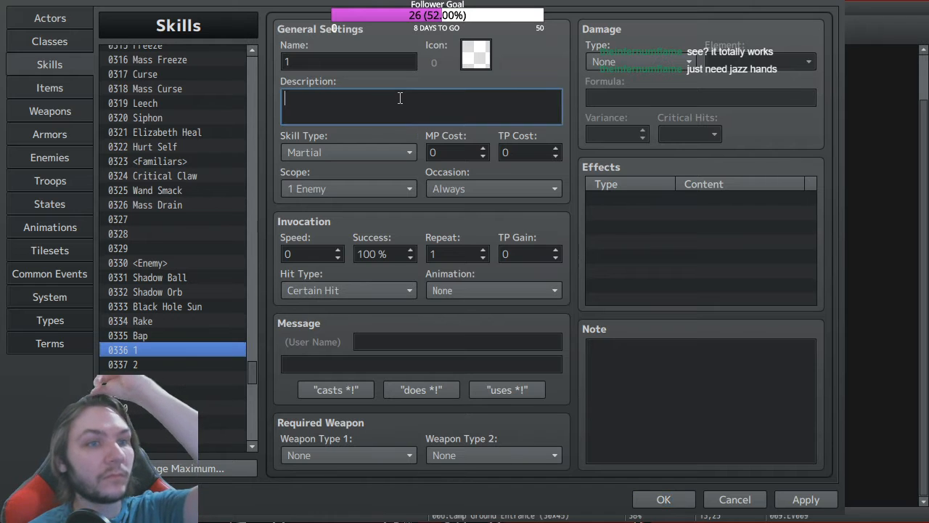
type("Fir")
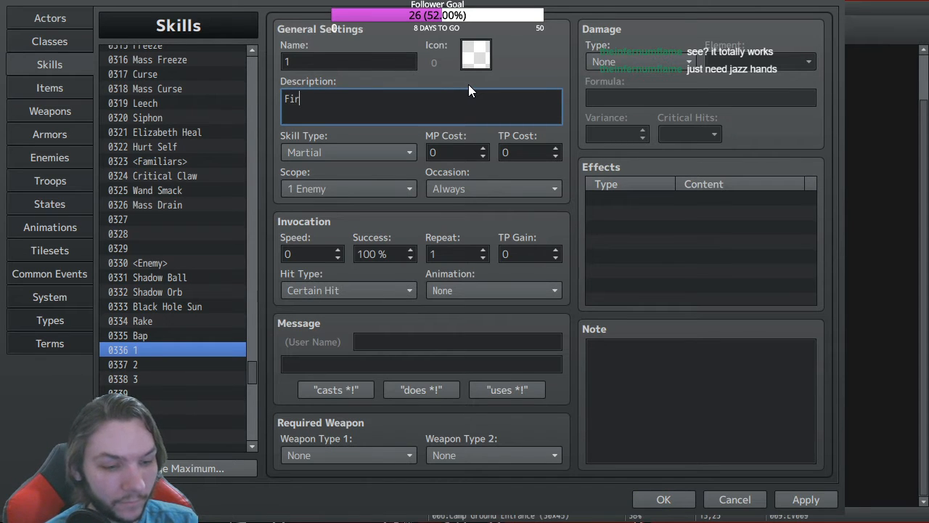
type("st turn ")
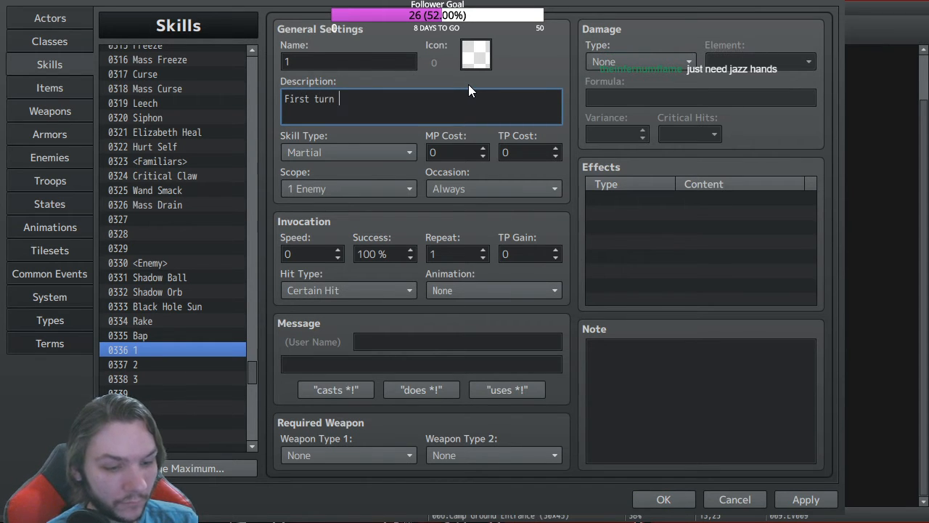
type("in a charge")
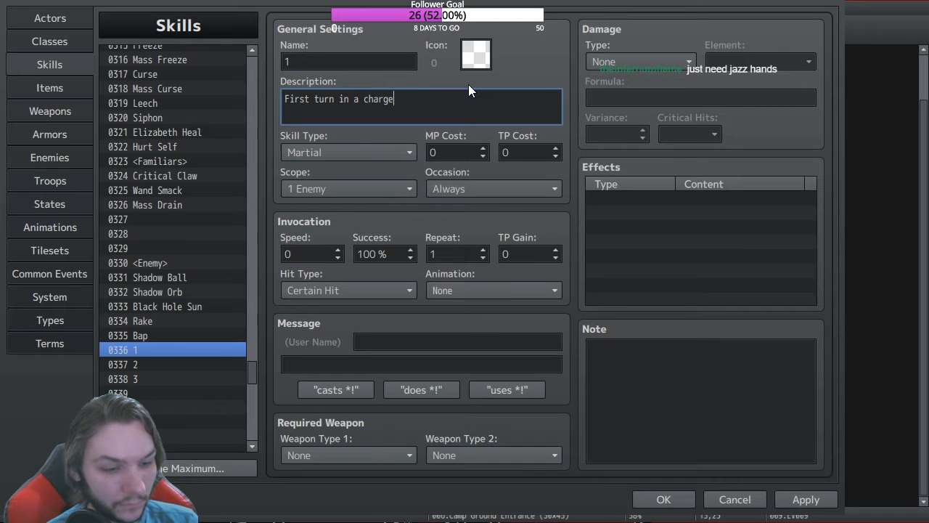
type("d attack")
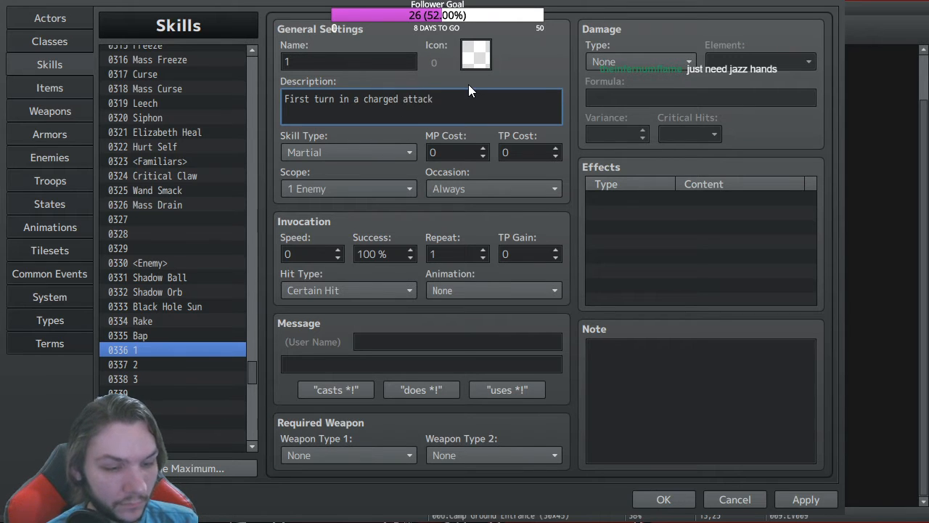
type(".")
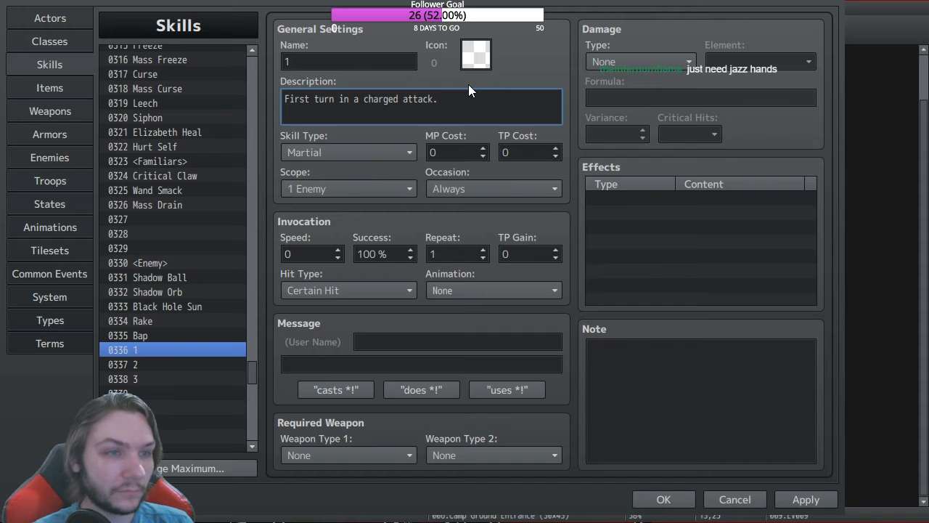
left_click(159, 367)
left_click(154, 350)
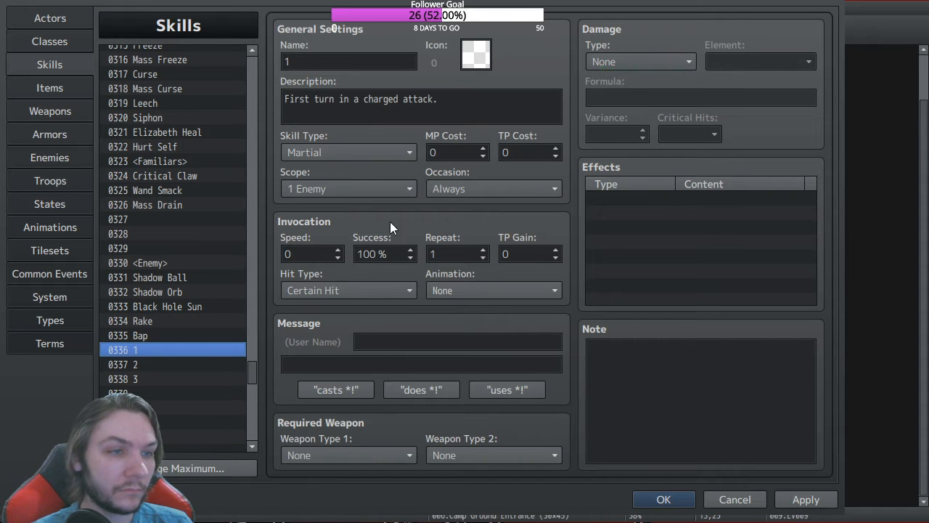
triple_click(464, 104)
key("ctrl+c")
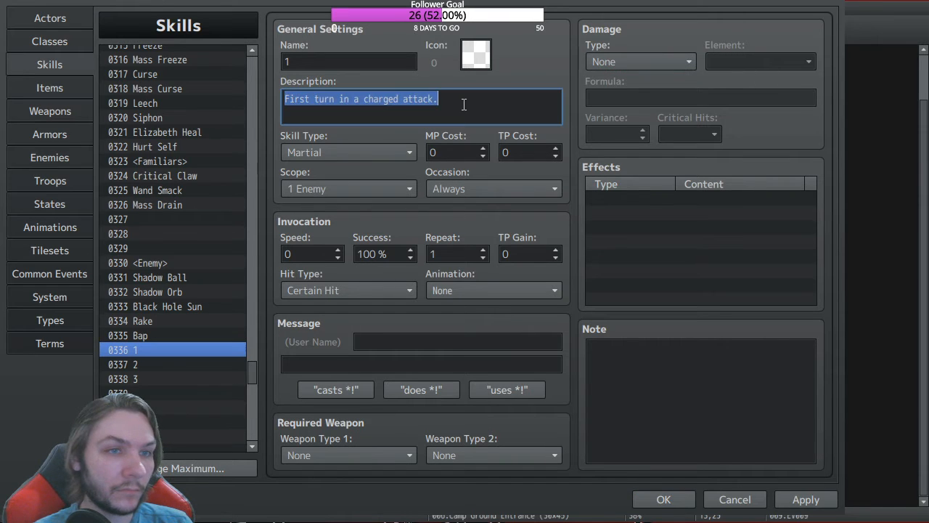
left_click(152, 362)
left_click(361, 109)
key("ctrl+v")
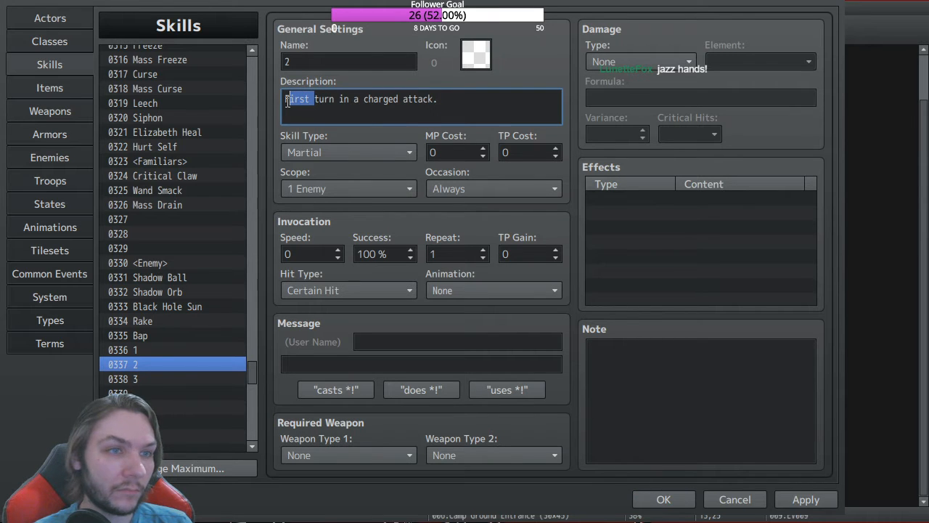
type("Secon")
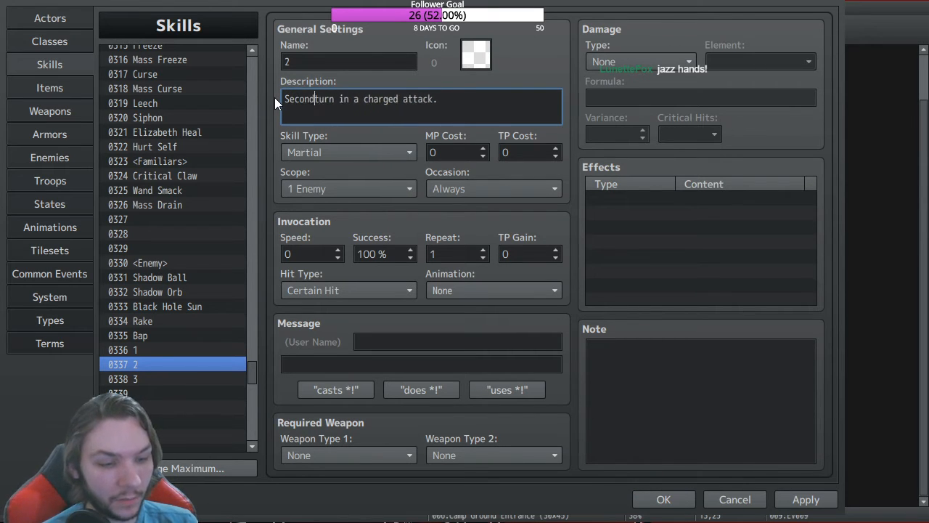
type("d")
Step: Give skill 3 the description 'Third turn in a charged attack.'
left_click(145, 379)
left_click(312, 108)
key("ctrl+v")
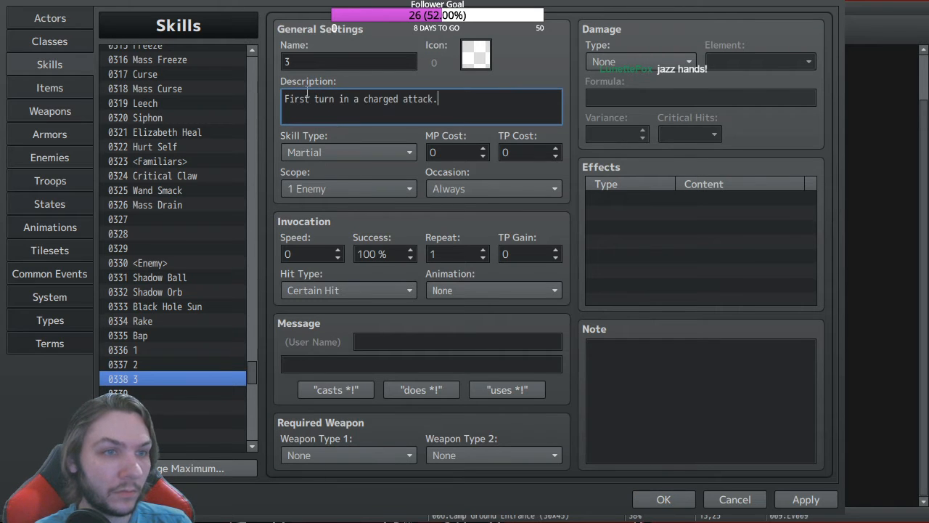
double_click(305, 99)
type("Thir")
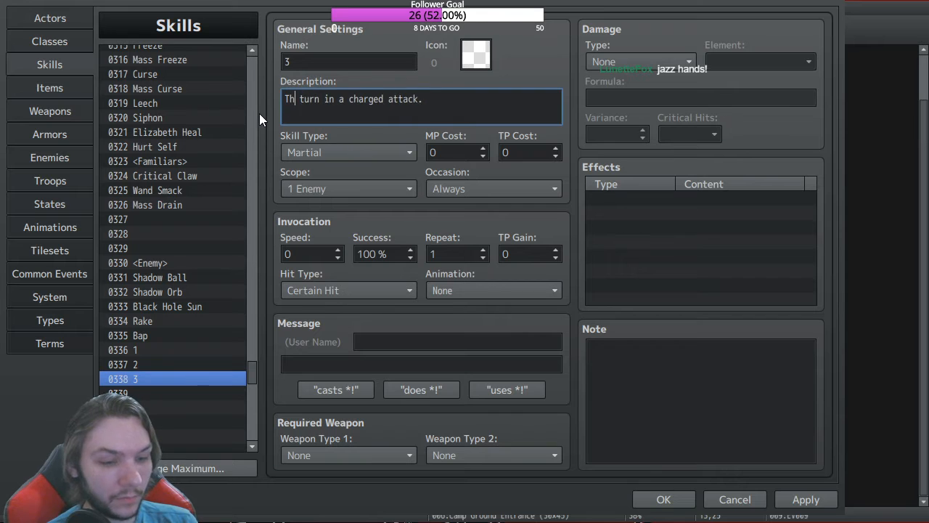
type("d")
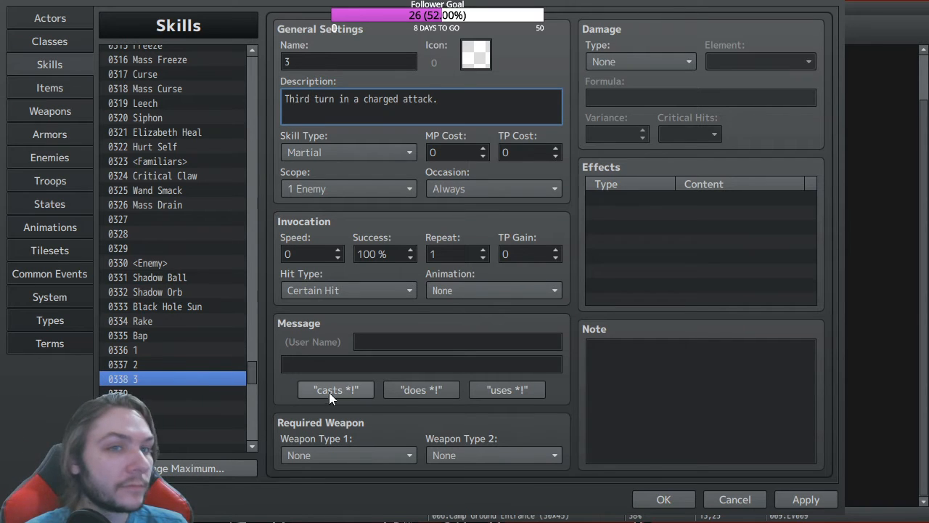
left_click(169, 305)
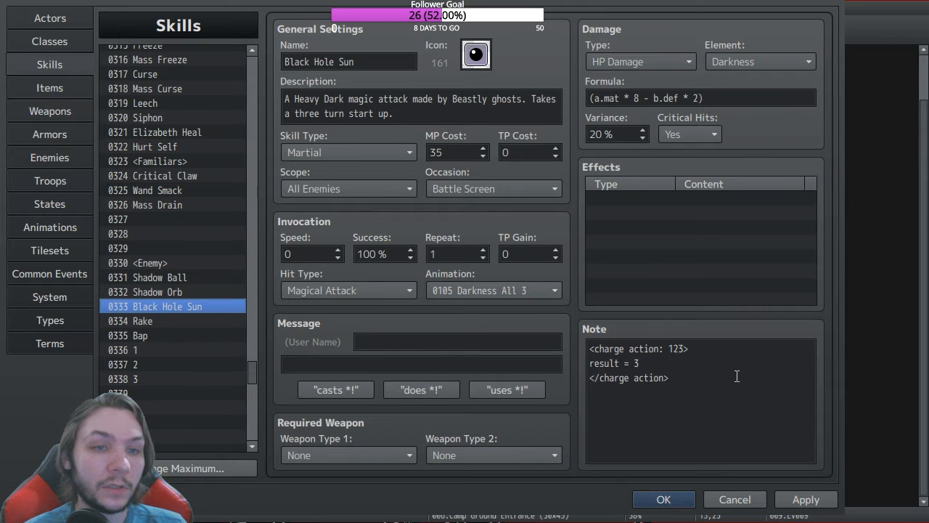
Step: Clear Black Hole Sun's note and delete placeholder skills 0336–0338
key("ctrl+a")
key("BackSpace")
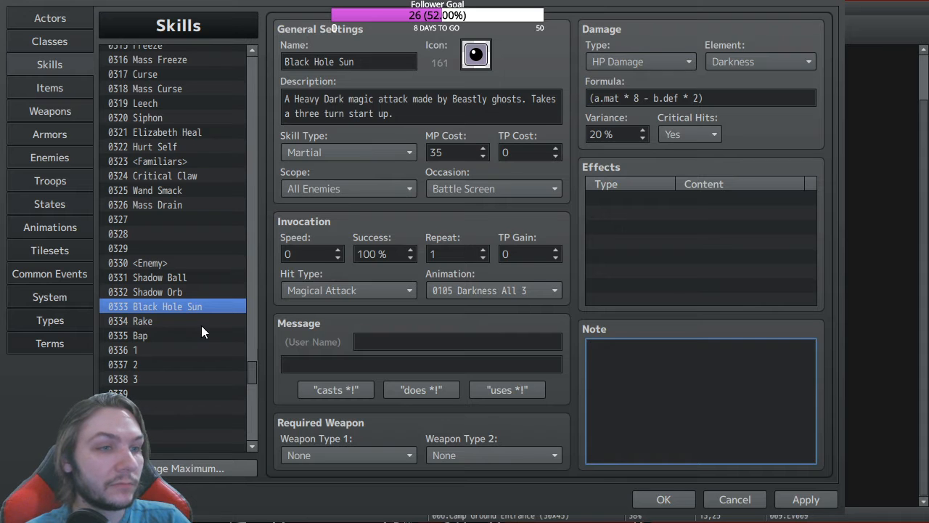
left_click(157, 350)
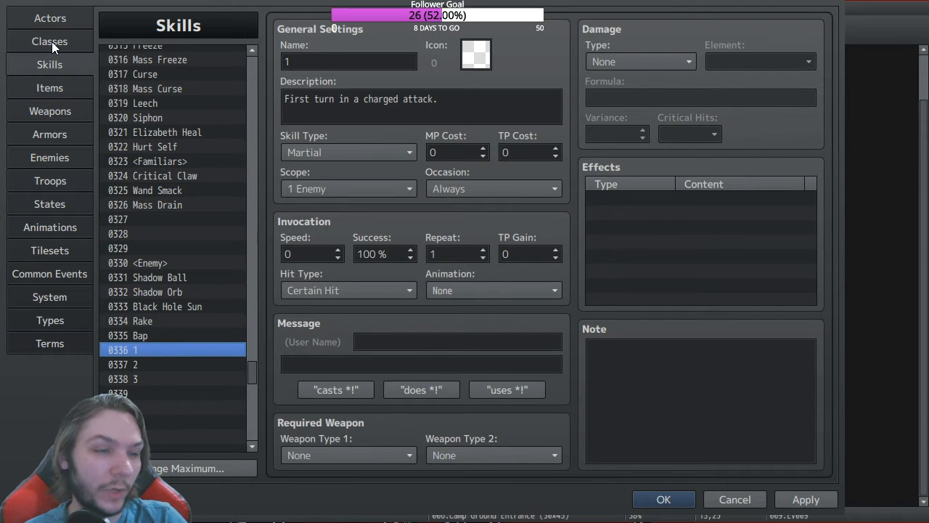
left_click(148, 377, "shift")
key("Delete")
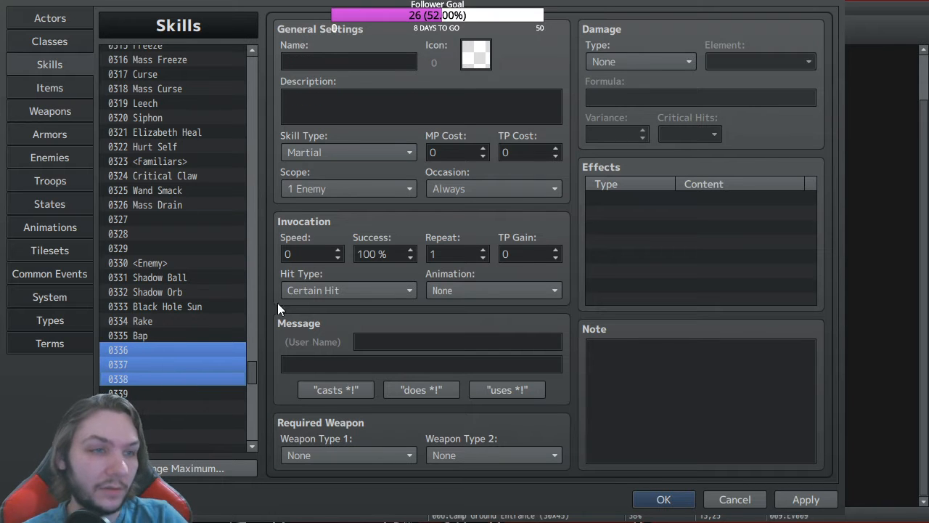
left_click(153, 334)
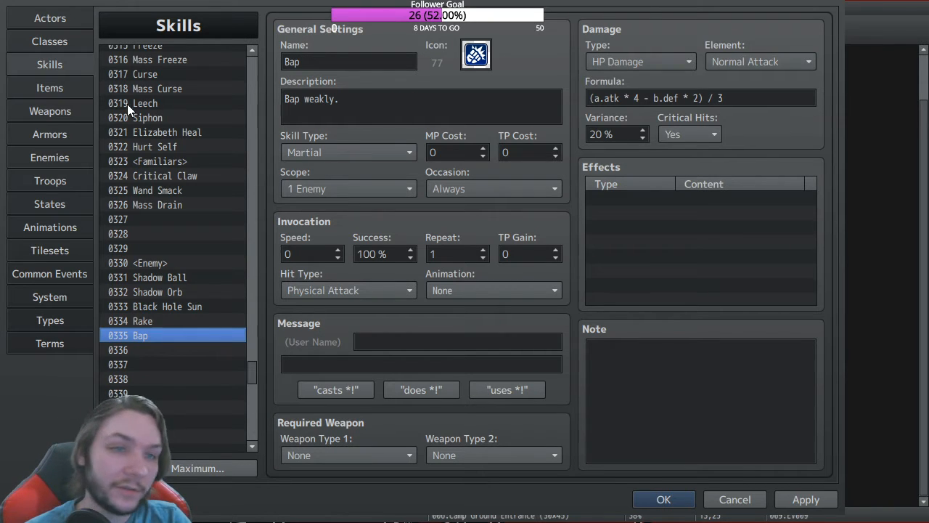
Step: Browse the Classes and Weapons tabs, then return to blank skill 0336
left_click(54, 38)
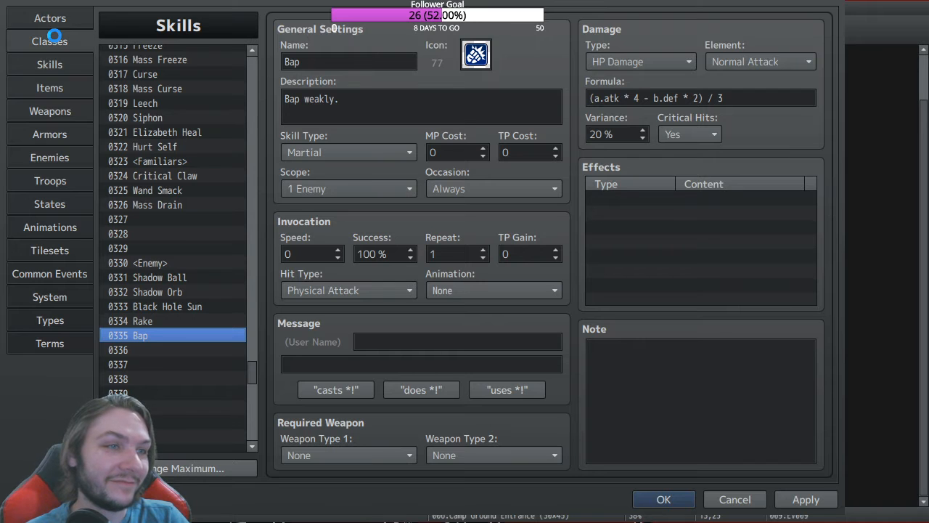
left_click(53, 114)
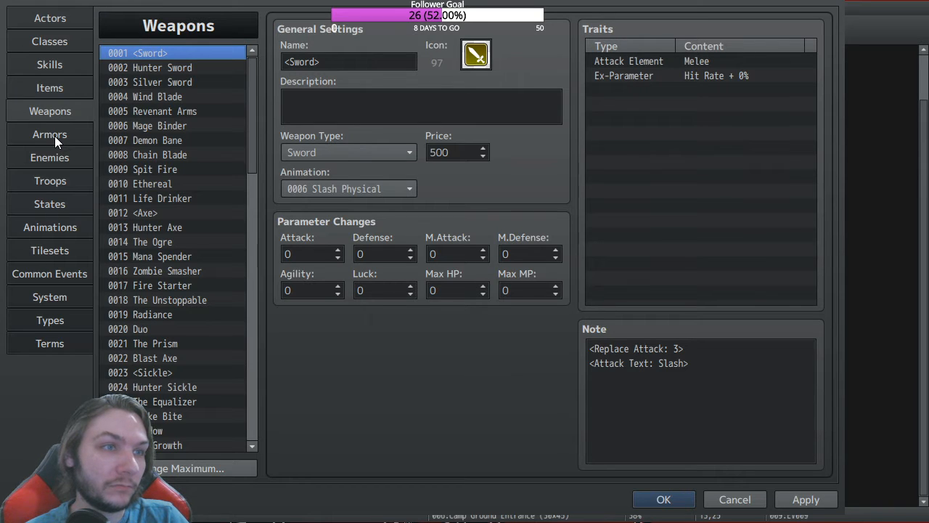
left_click(50, 64)
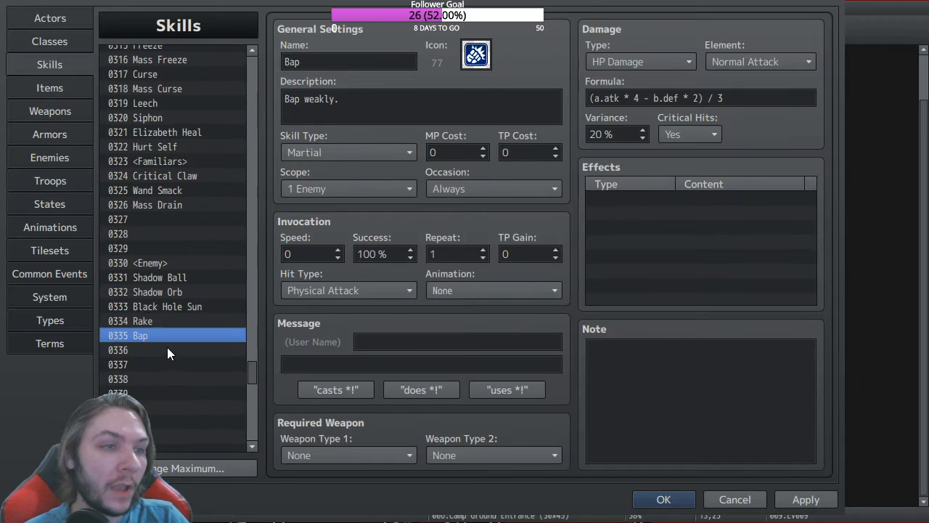
left_click(171, 350)
left_click(309, 63)
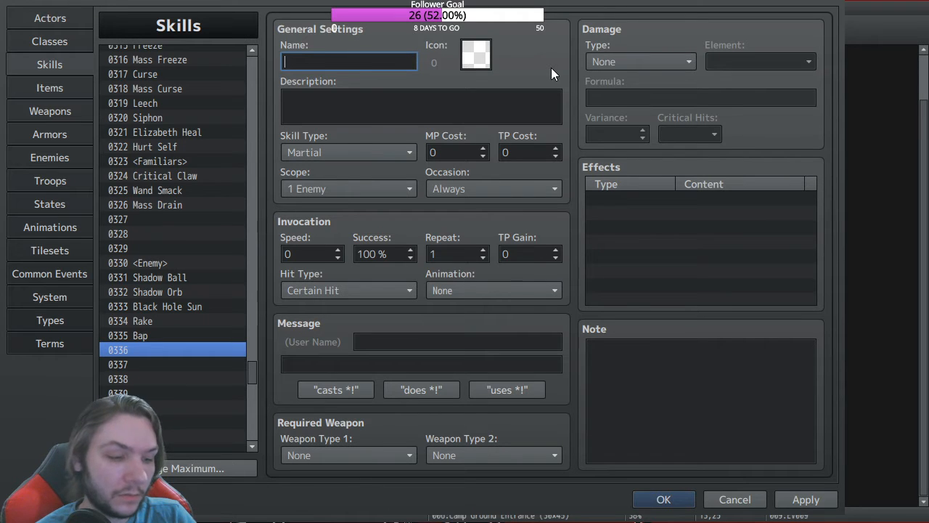
Step: Make skill 0336 'Charging' with icon 71, Skill Type None, Scope None, Occasion Battle Screen
type("Charging")
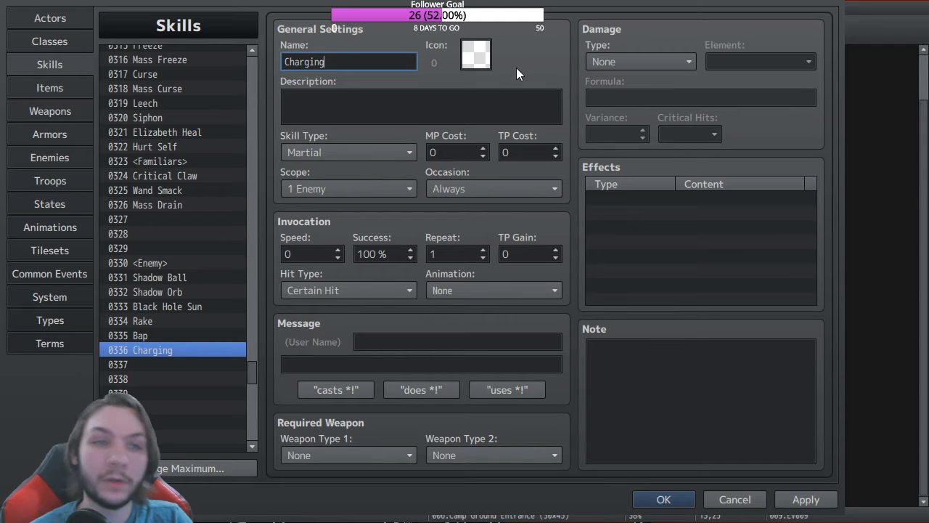
double_click(470, 57)
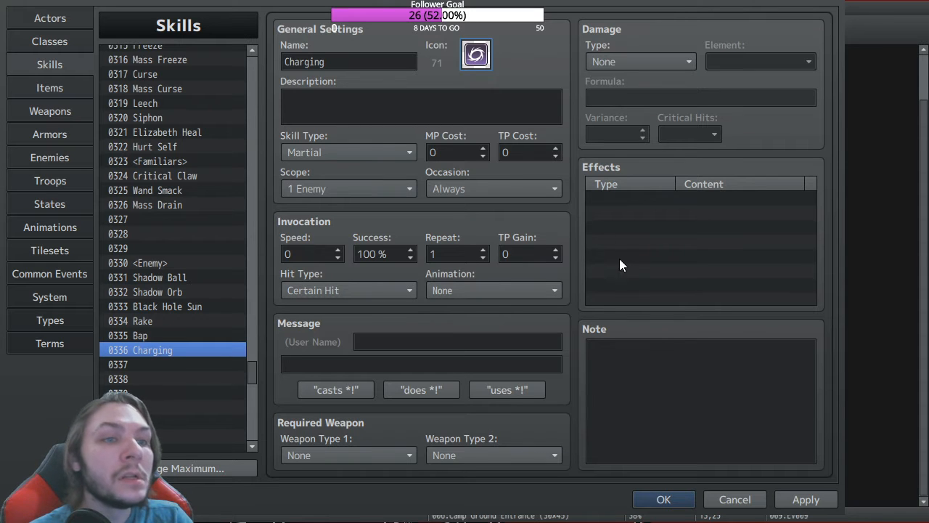
left_click(386, 151)
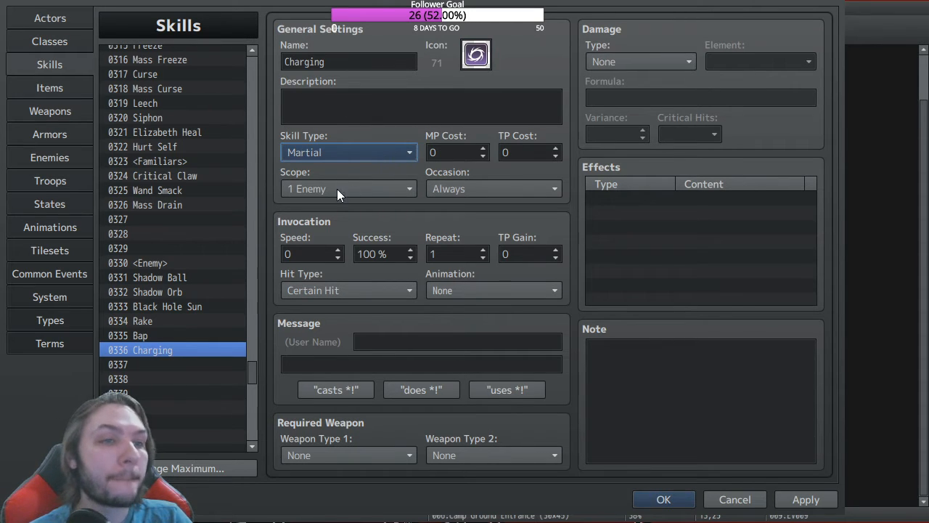
left_click(323, 210)
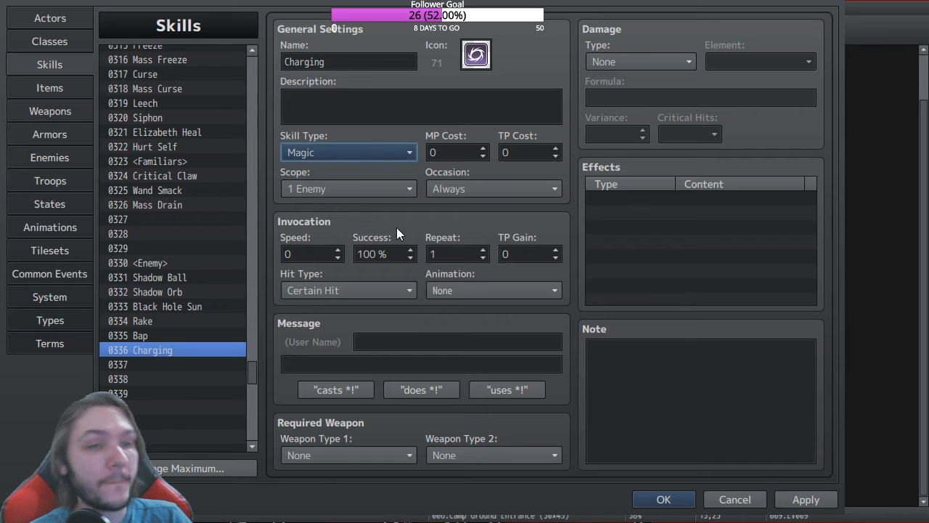
left_click(392, 195)
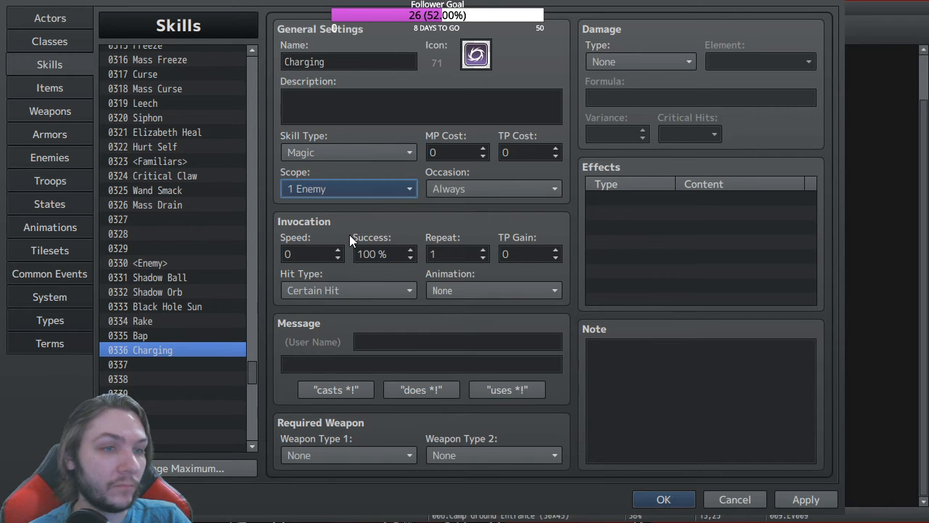
left_click(327, 203)
left_click(518, 194)
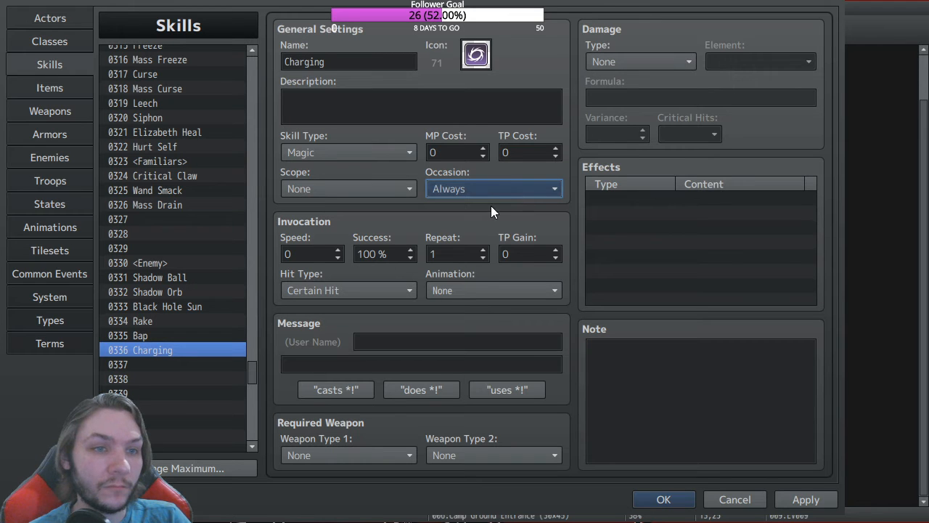
key("Down")
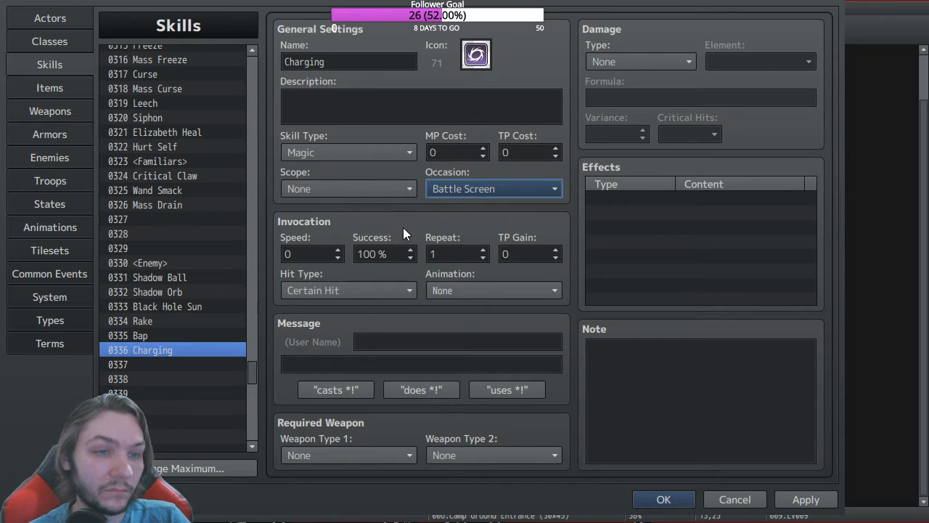
left_click(378, 153)
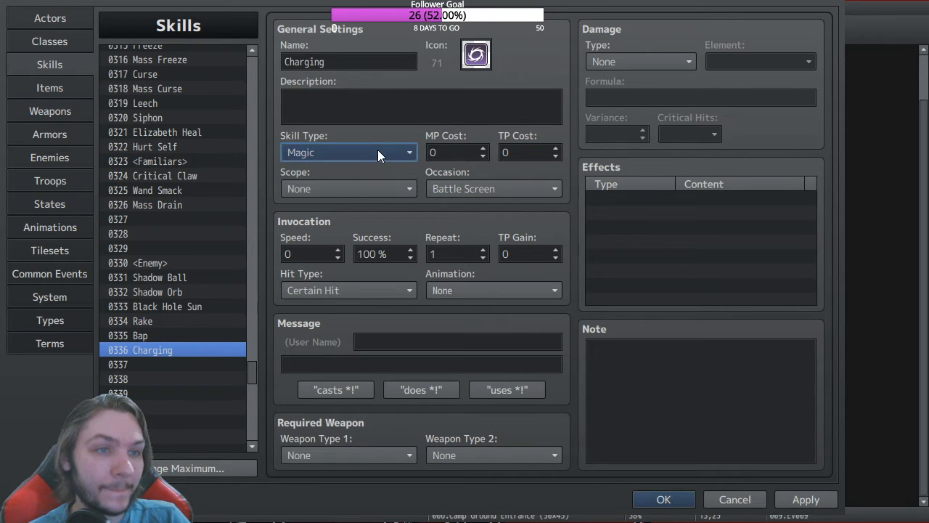
key("Up")
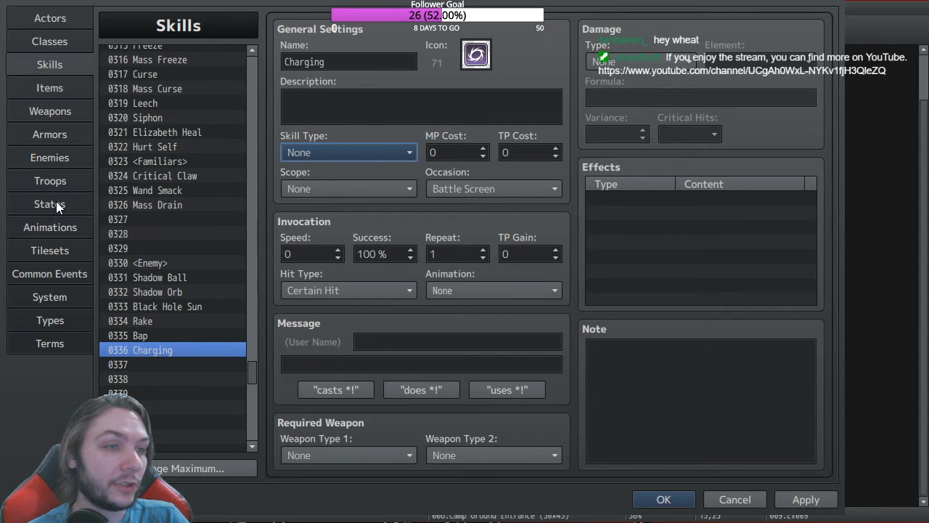
Step: Delete Black Hole Sun's Force Action and add two messages reading 1 and 2
left_click(50, 271)
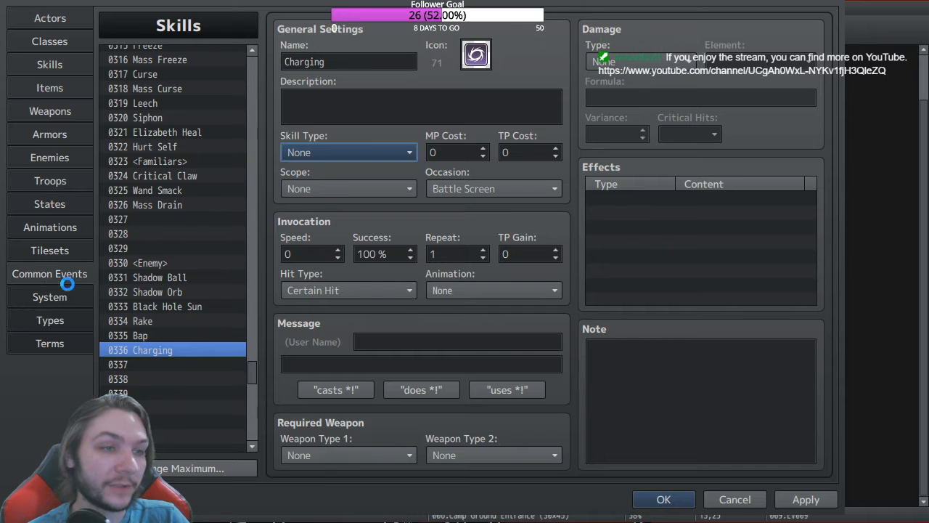
left_click(400, 111)
key("Delete")
left_click(498, 199)
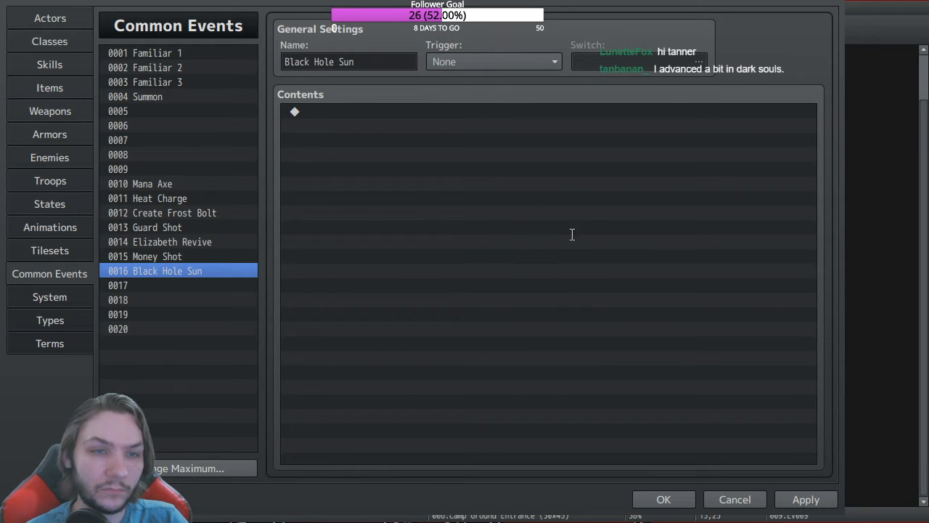
left_click(649, 345)
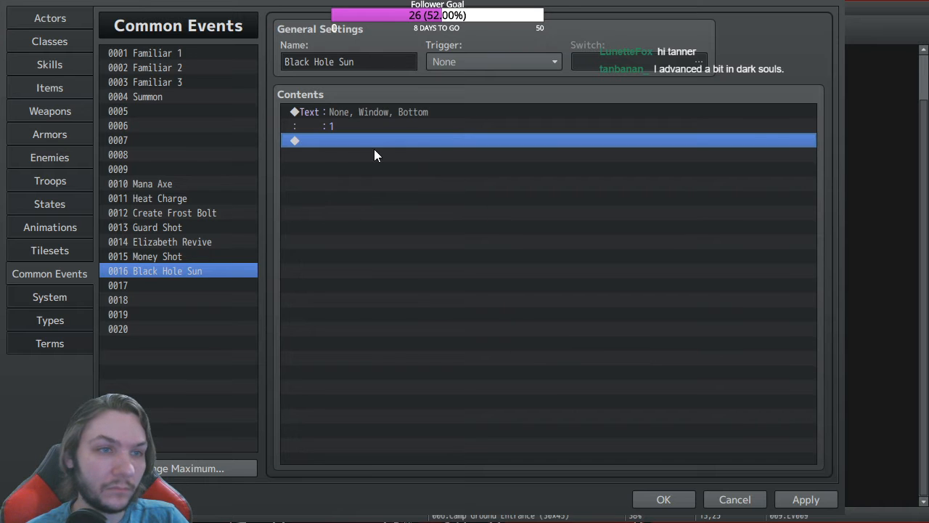
double_click(331, 144)
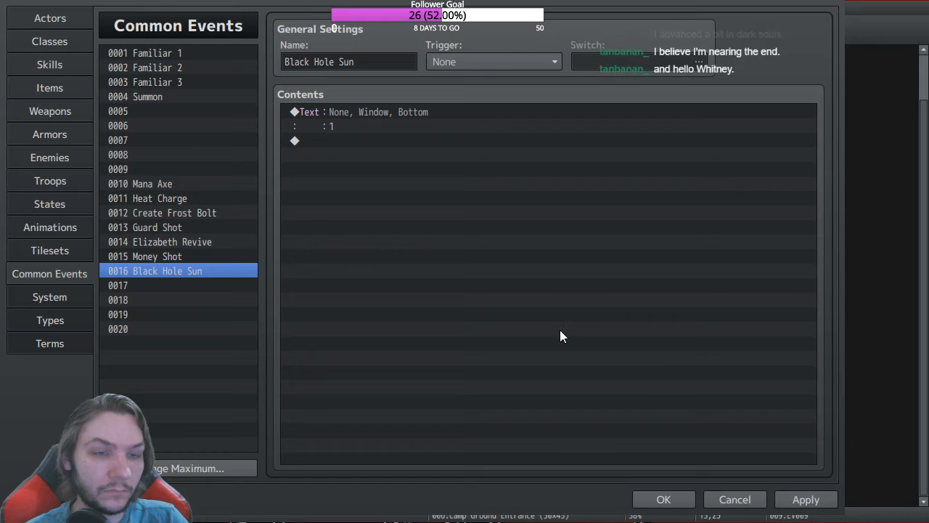
left_click(617, 317)
Step: Make the messages transparent and top-positioned, and paste a copy as a third message reading 3
double_click(383, 110)
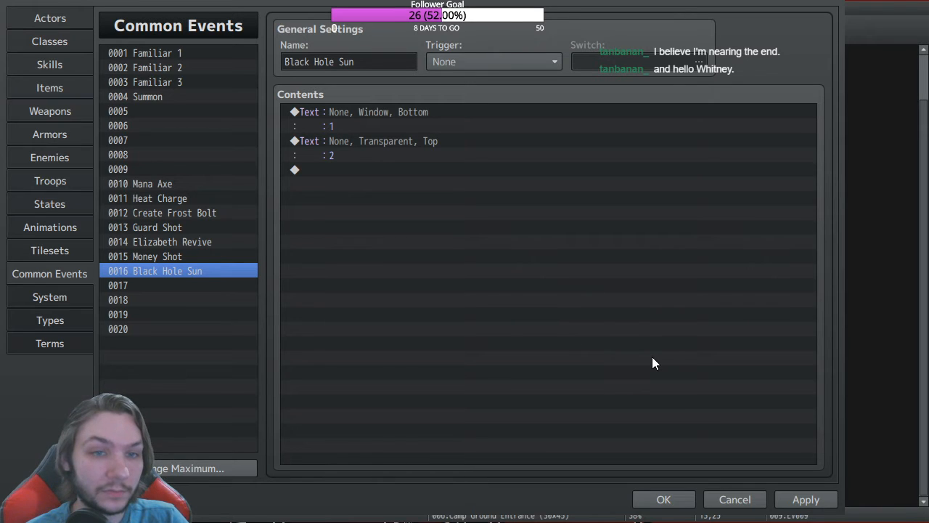
left_click(517, 408)
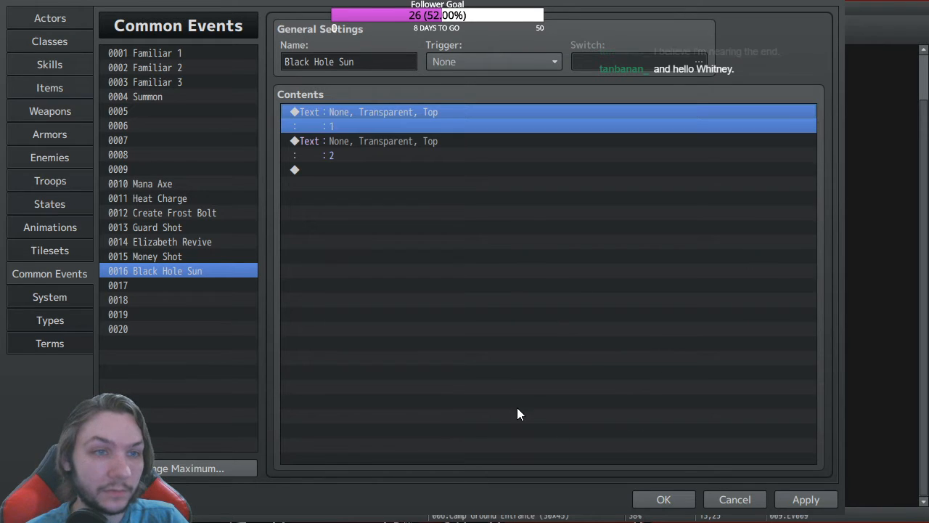
left_click(345, 146)
left_click(366, 170)
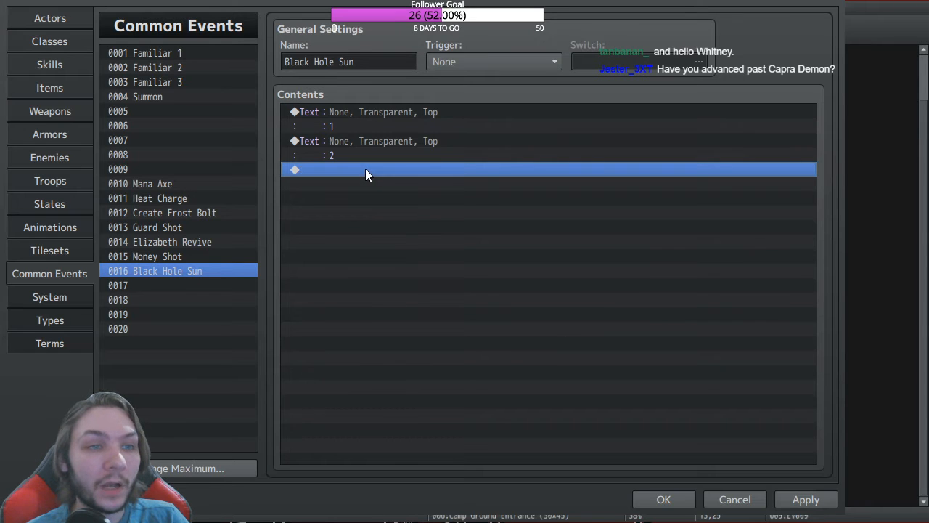
key("ctrl+v")
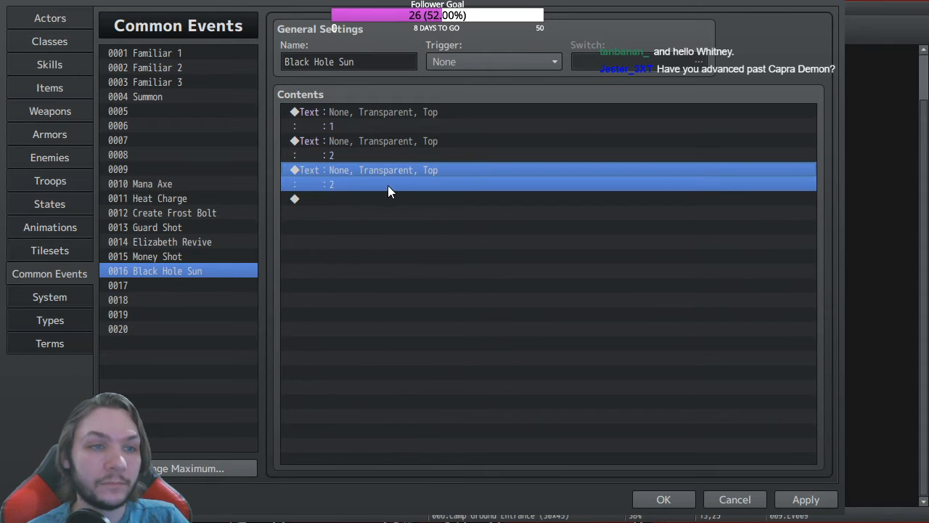
left_click(430, 266)
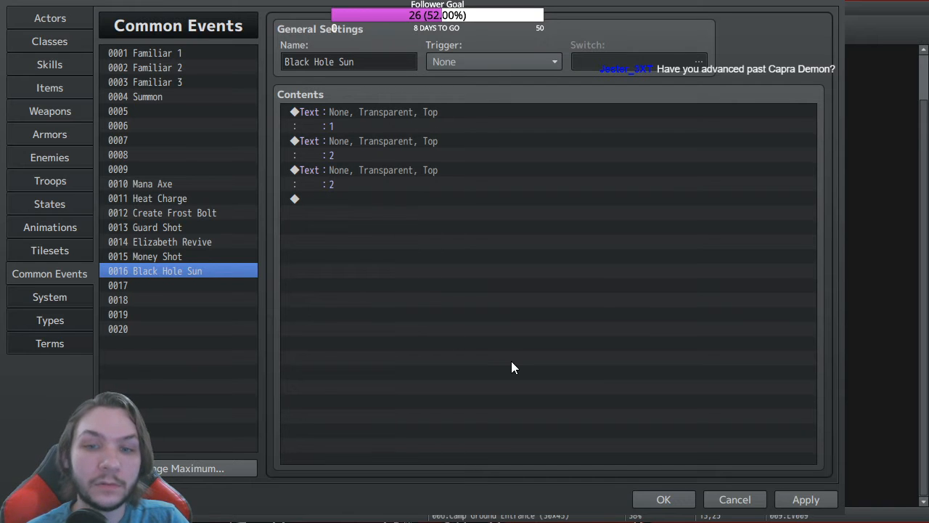
left_click(564, 397)
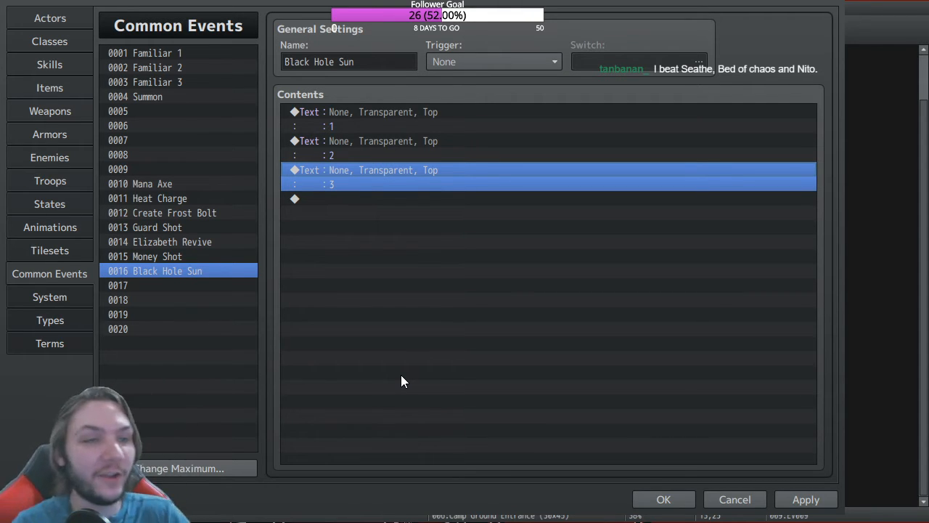
left_click(338, 143)
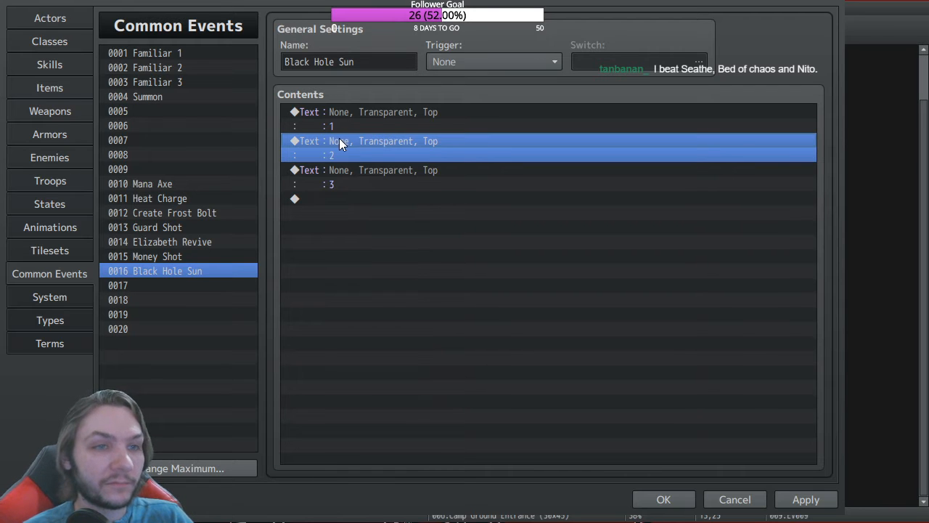
left_click(371, 170)
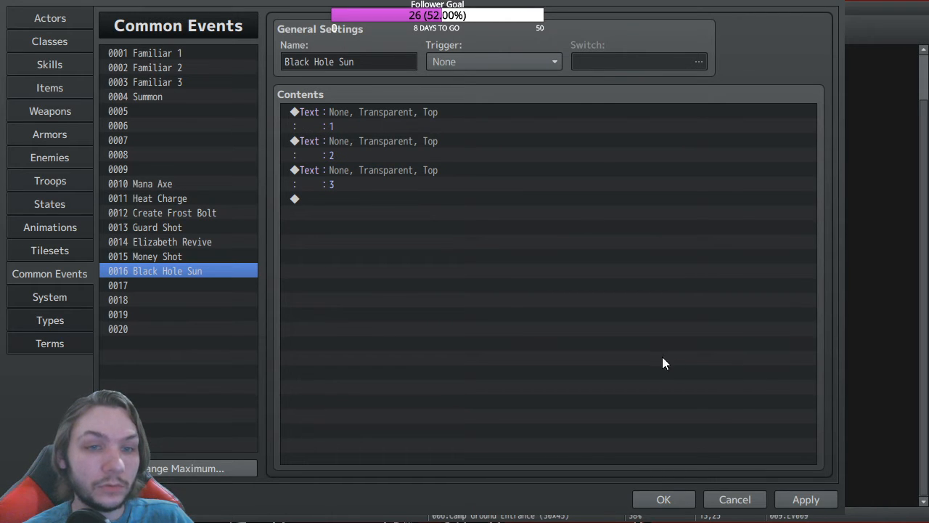
left_click(353, 143)
Step: Review the Black Hole Sun messages, then return to skill 0336 Charging
left_click(655, 313)
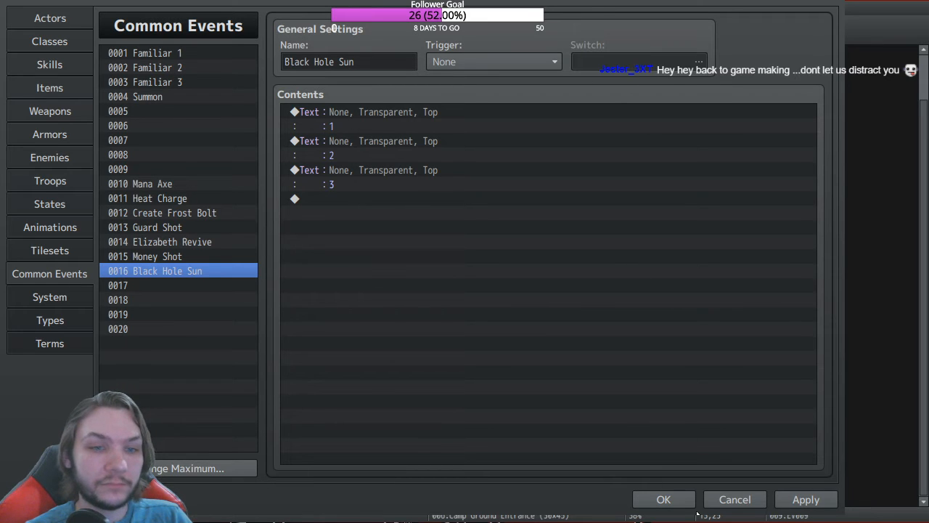
left_click(403, 148)
left_click(365, 116)
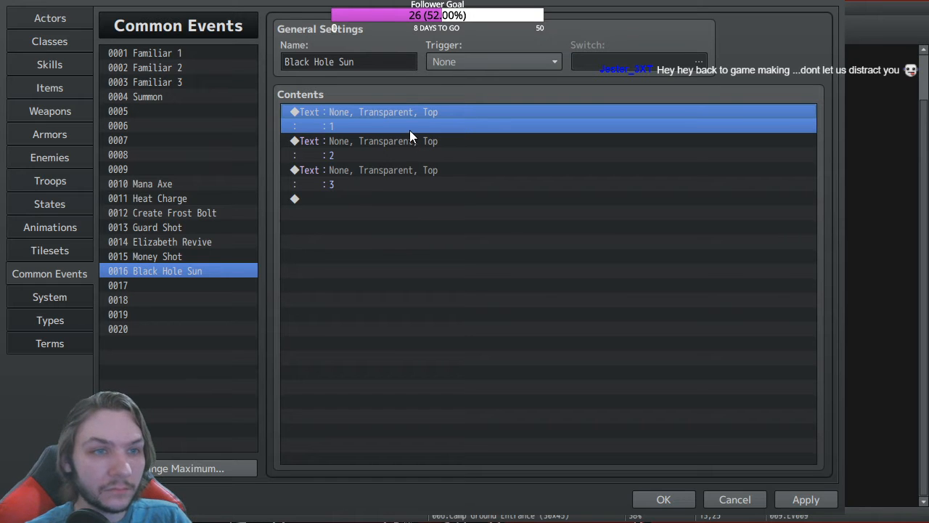
left_click(428, 236)
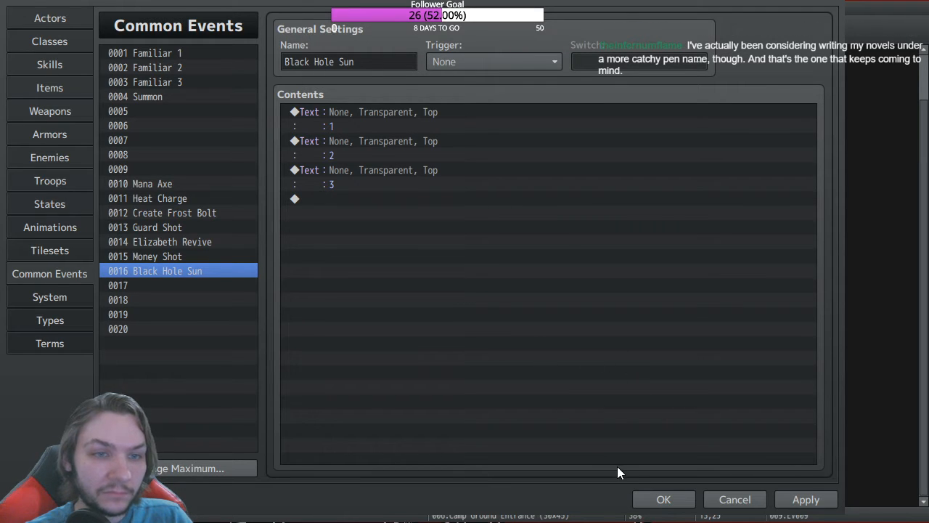
left_click(469, 420)
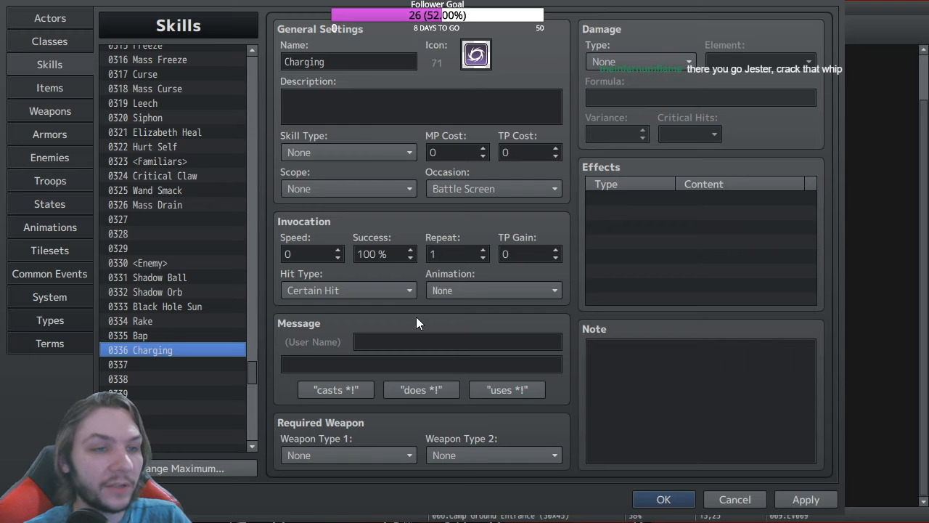
Step: Set Charging's scope to The User and begin adding an effect
double_click(638, 197)
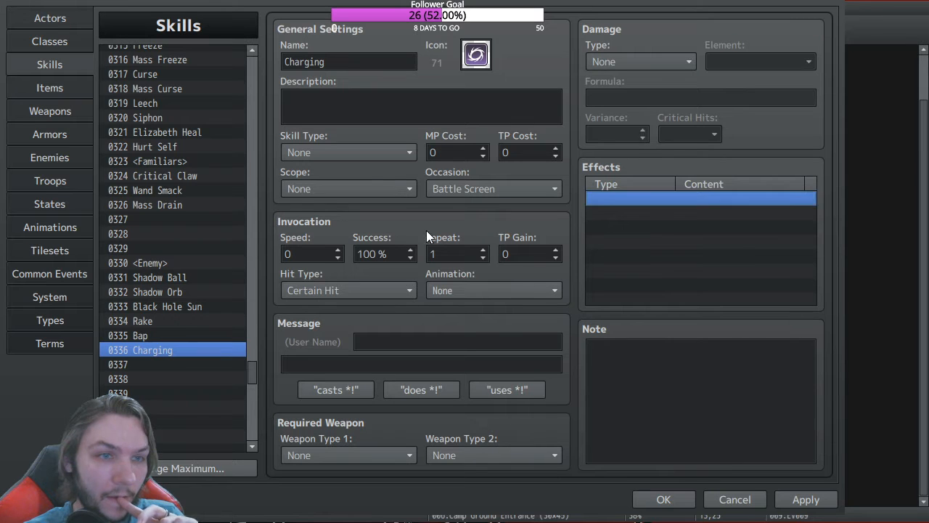
left_click(403, 190)
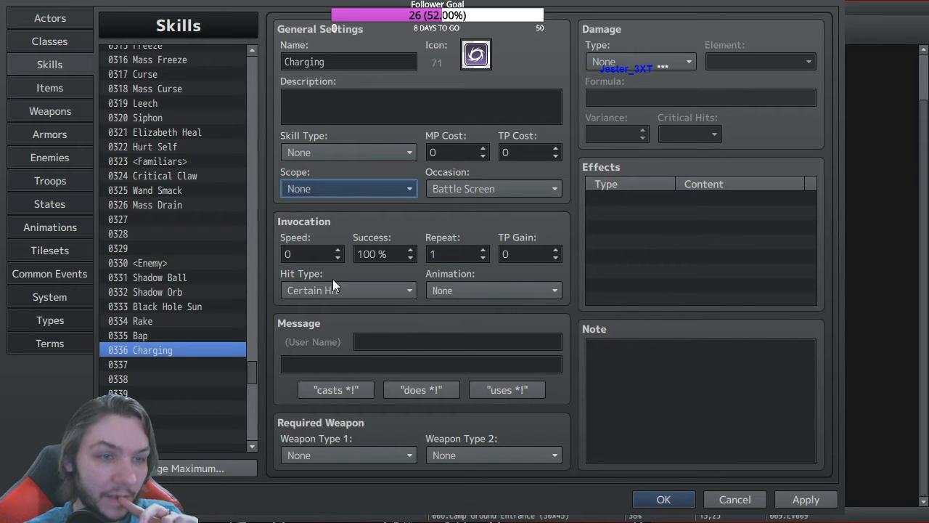
left_click(337, 392)
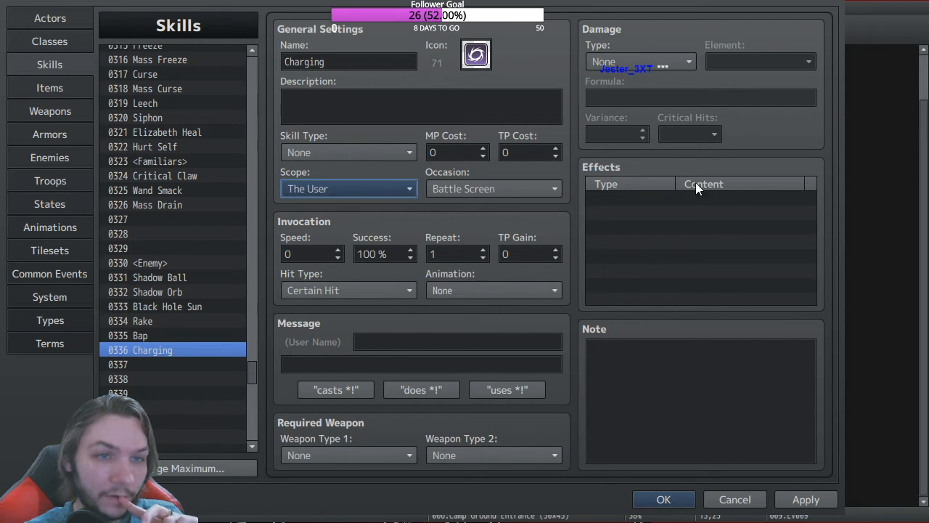
left_click(613, 200)
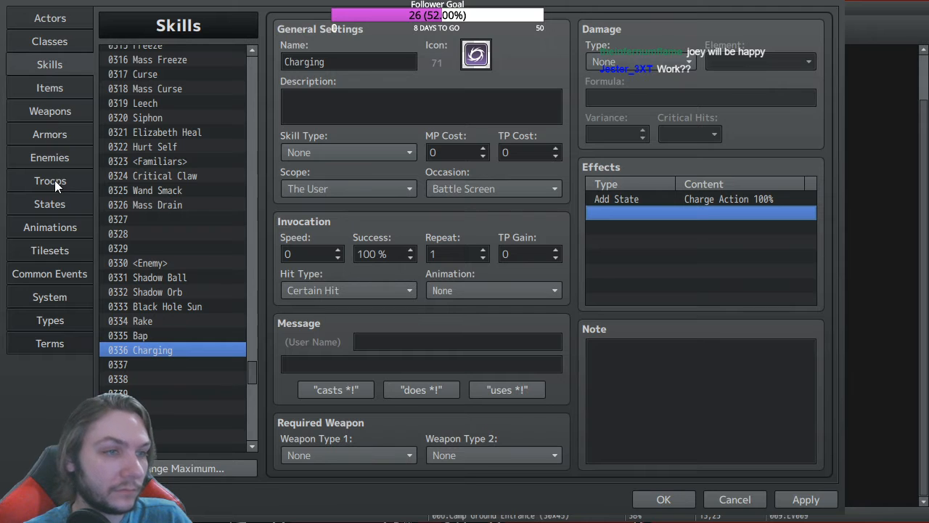
Step: Set Charge Action to Cannot move, auto-removed at Turn End after 3 turns
left_click(59, 203)
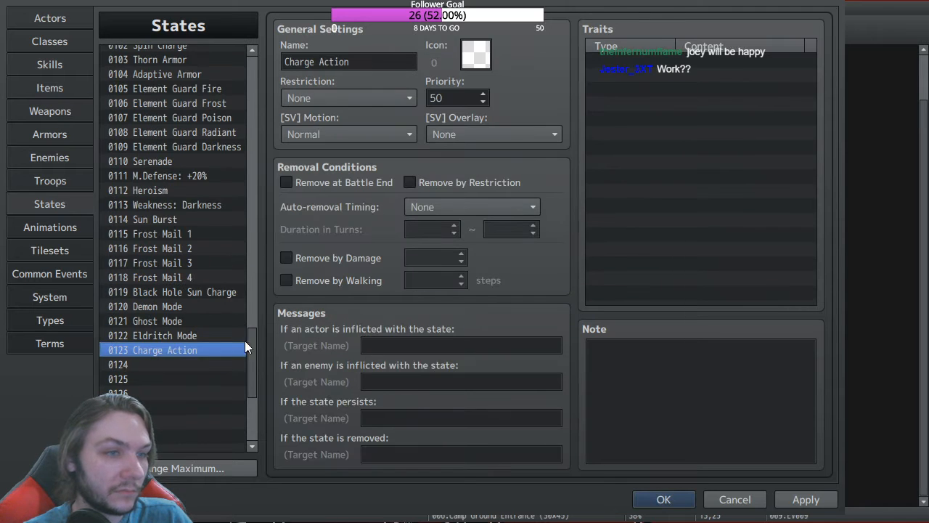
left_click(338, 97)
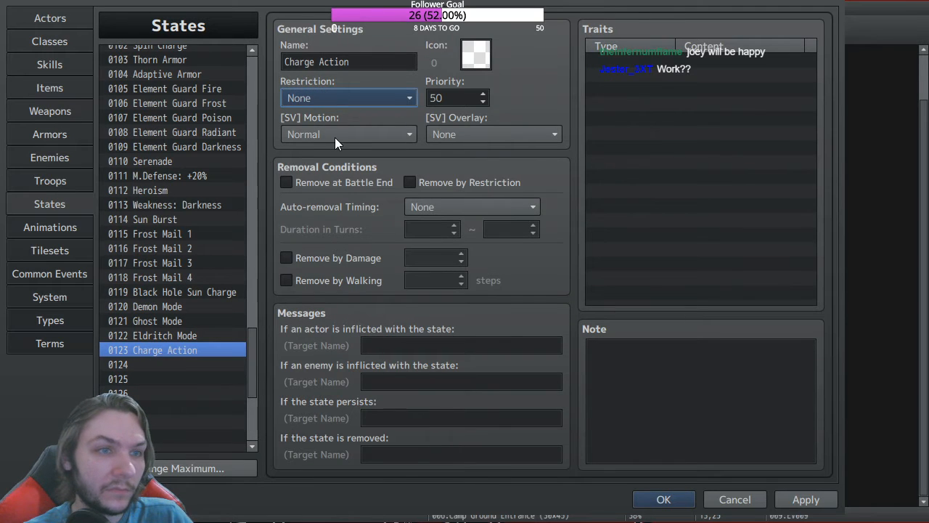
left_click(343, 179)
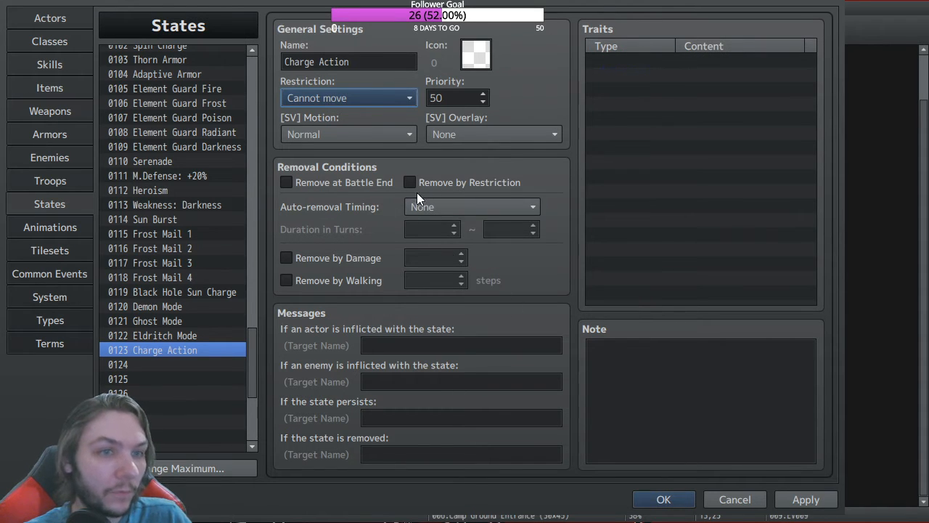
left_click(434, 206)
left_click(446, 256)
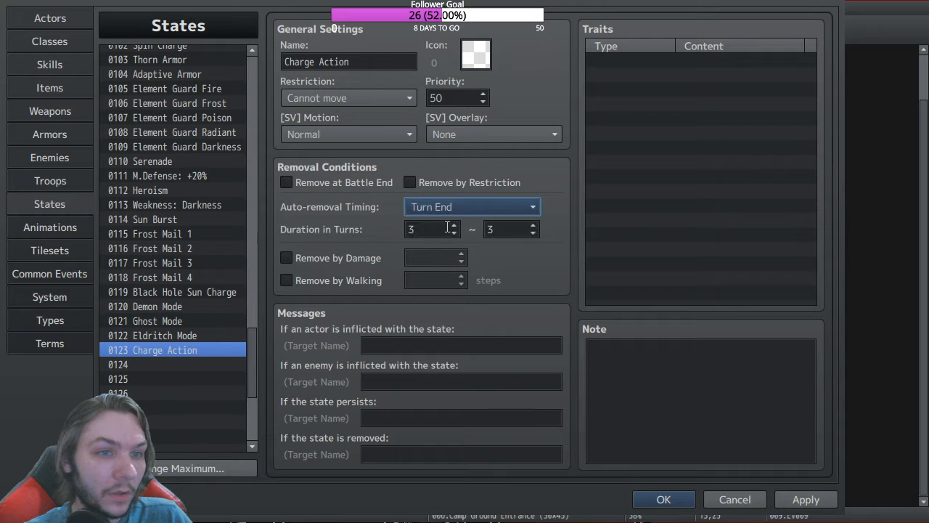
left_click(53, 65)
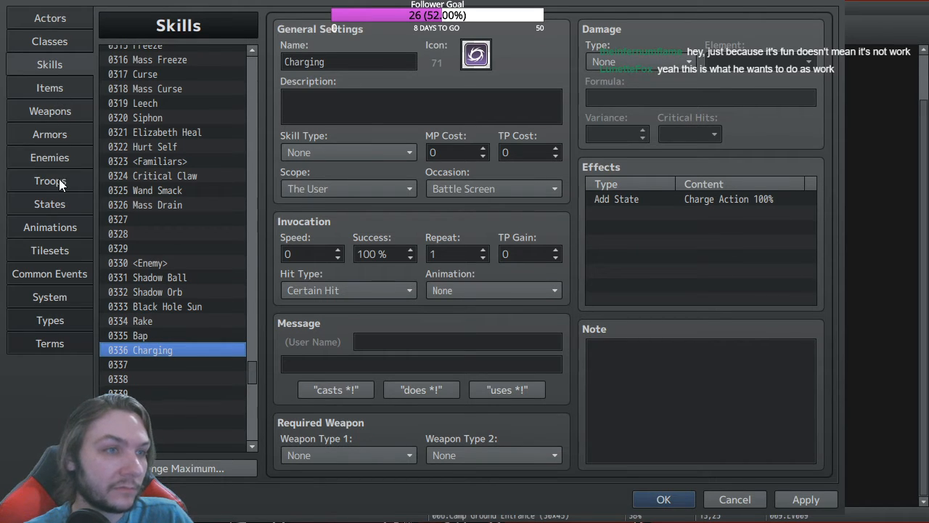
Step: Delete the three Show Text messages from common event 0016 Black Hole Sun
left_click(56, 273)
left_click(344, 111)
left_click(465, 188, "shift")
key("Delete")
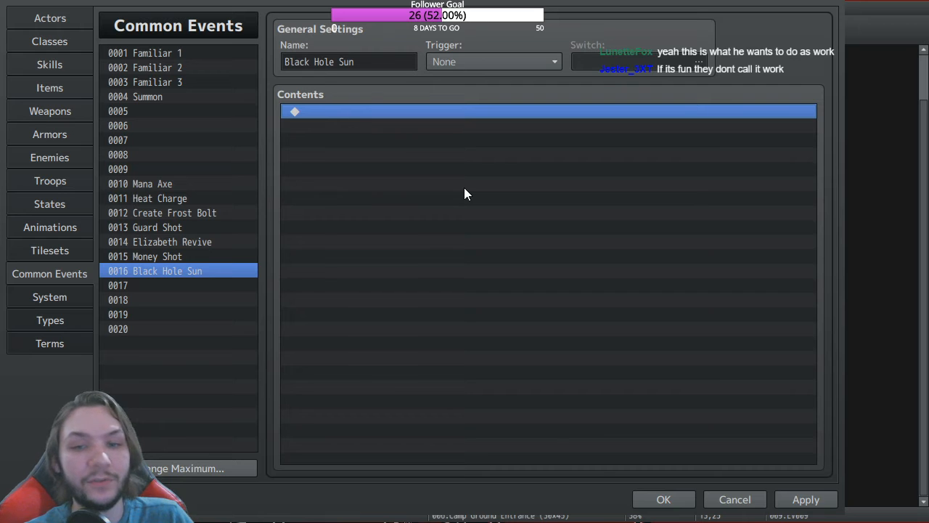
double_click(364, 116)
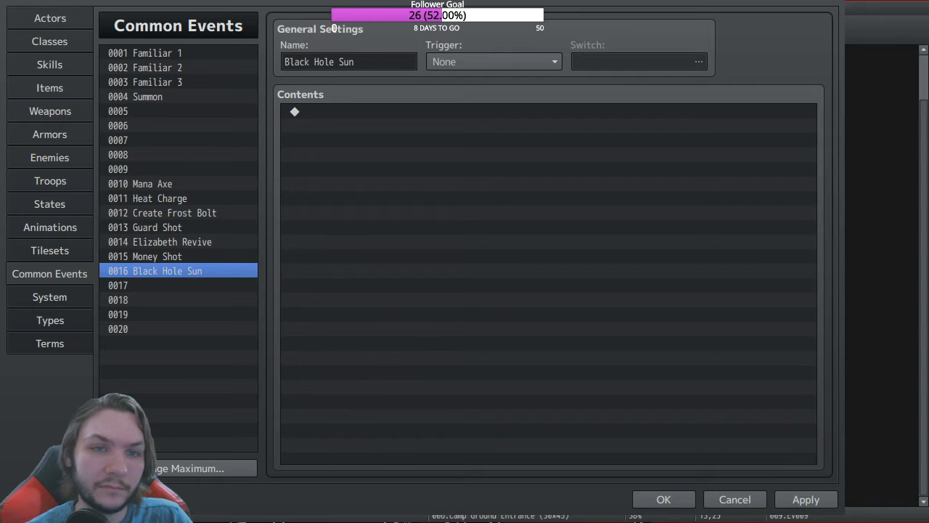
Step: Add a Conditional Branch with Else checking whether actor #1 has the Charge Action state
double_click(327, 112)
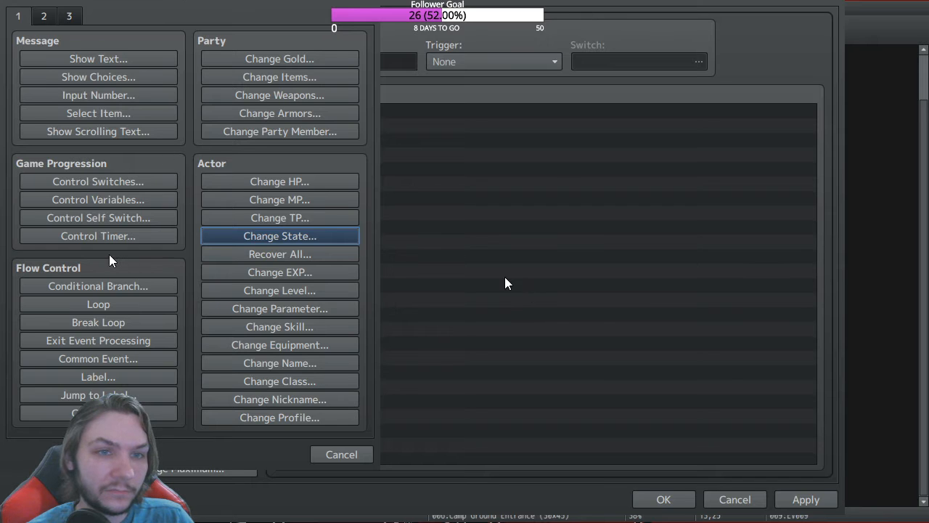
left_click(44, 16)
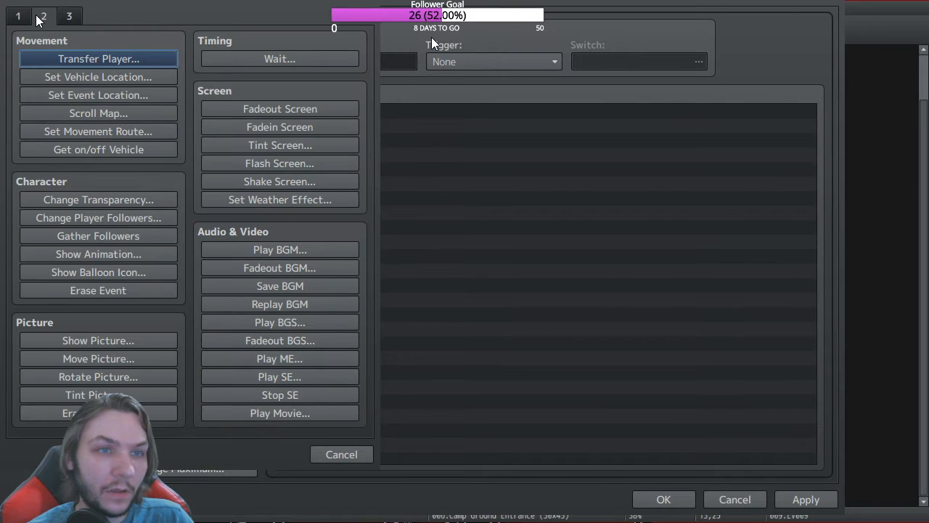
left_click(18, 16)
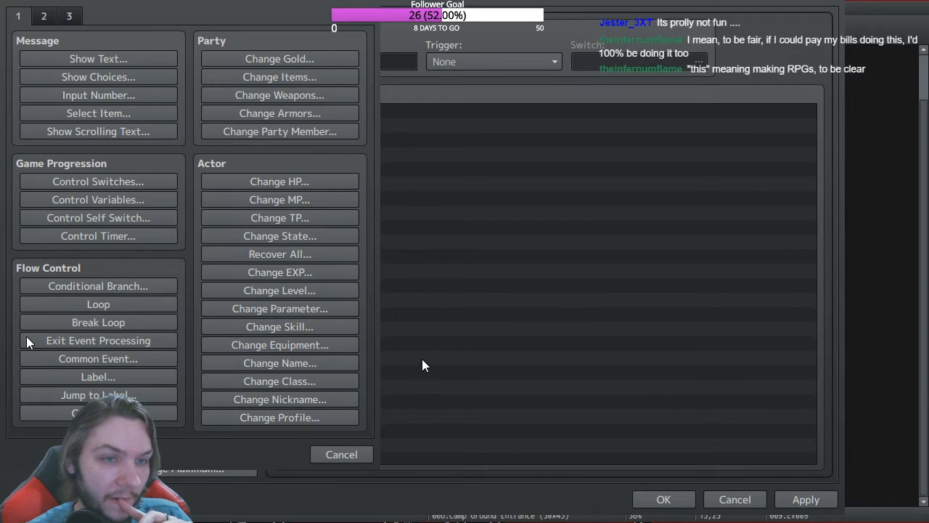
key("Escape")
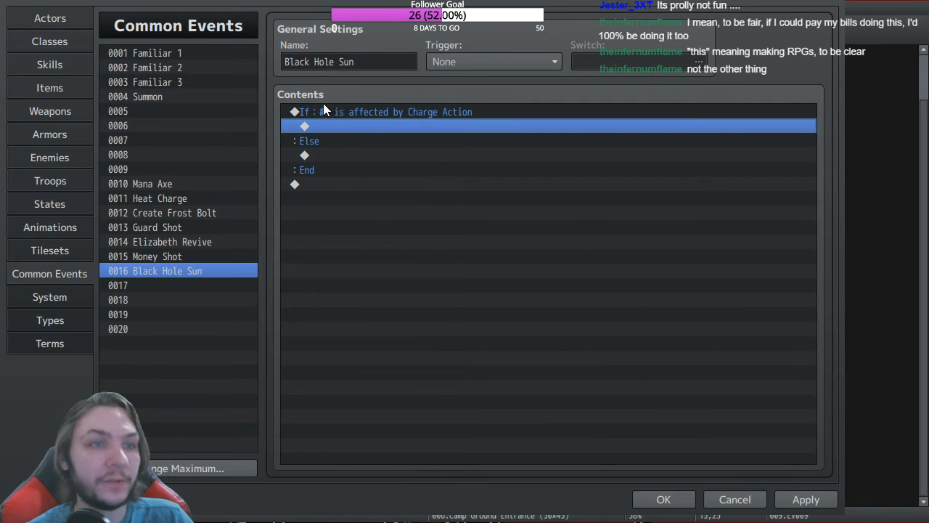
left_click(330, 154)
Step: Select common event 0016 Black Hole Sun to view its Charge Action branch
left_click(531, 214)
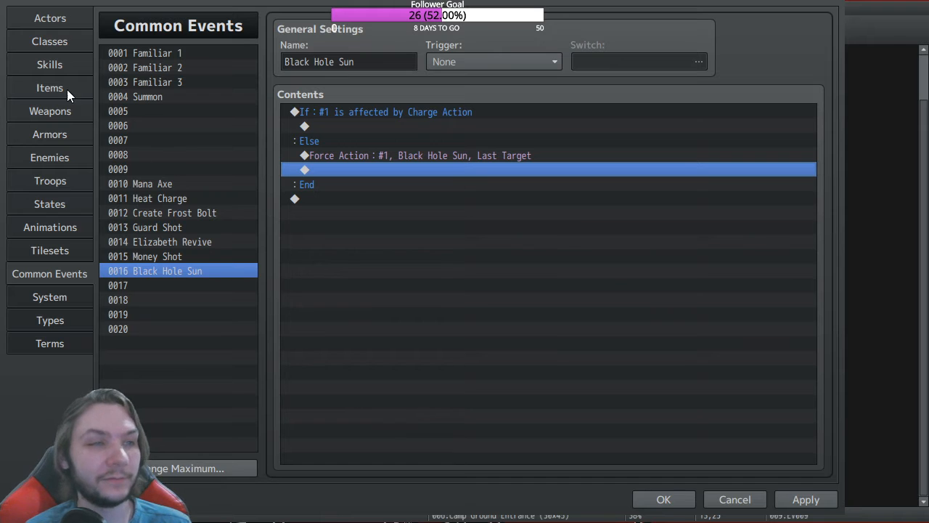
Step: Add a Common Event: Black Hole Sun effect to skill 0336 Charging and close the database
left_click(50, 65)
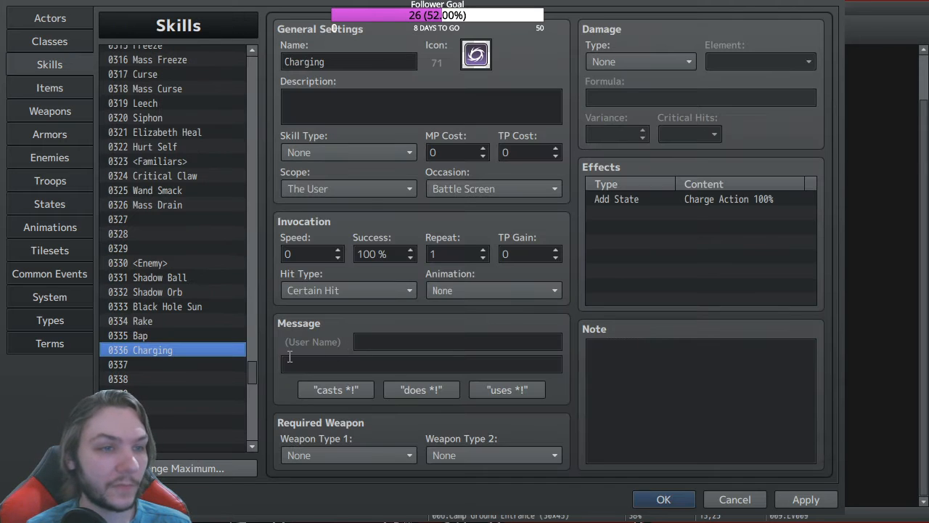
double_click(644, 215)
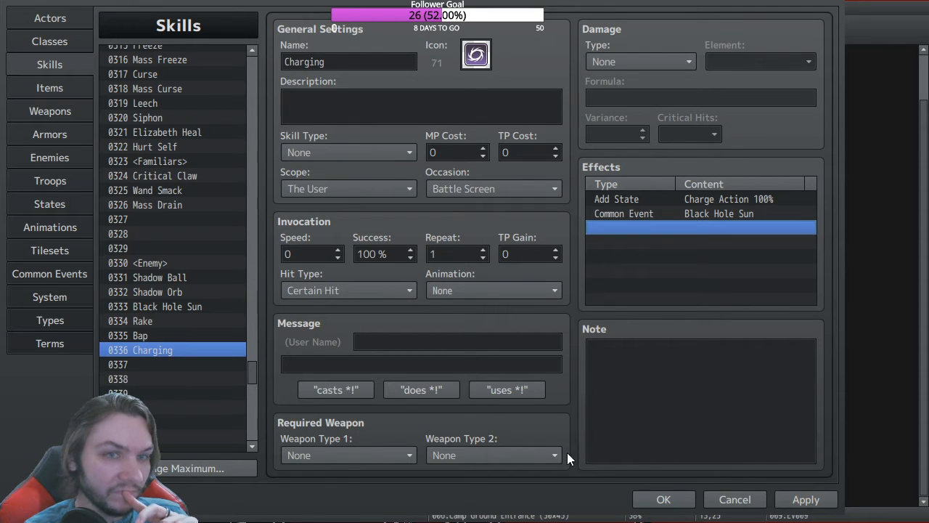
left_click(665, 500)
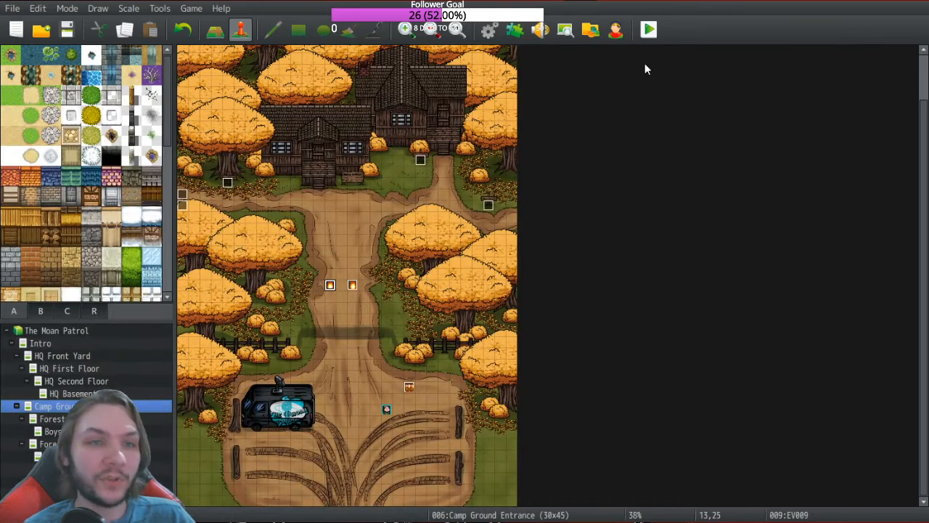
Step: Review the Charge Action state and Beastly Ghost's Black Hole Sun pattern, then save for playtest
left_click(488, 31)
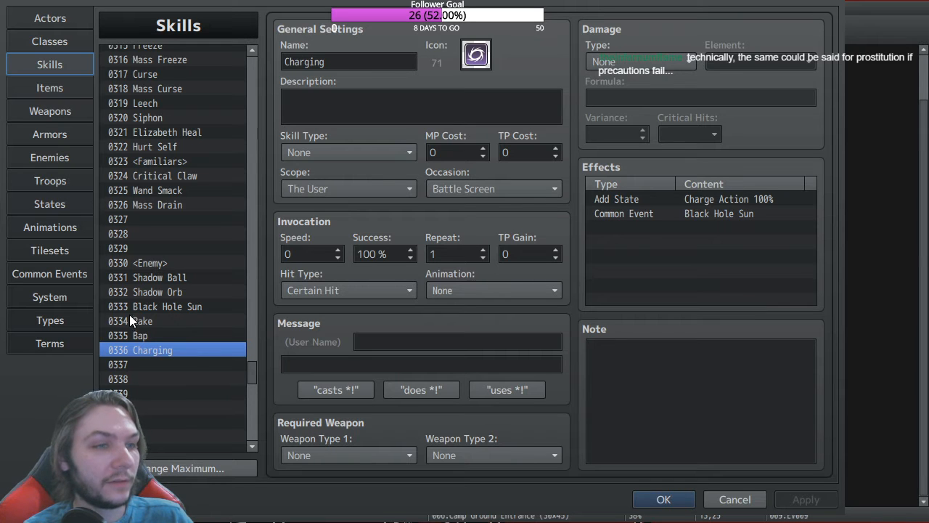
left_click(52, 206)
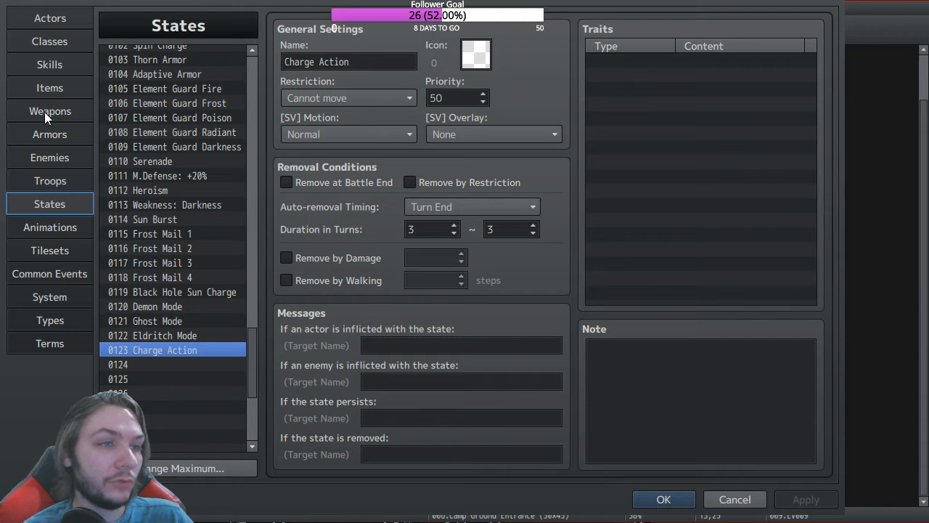
left_click(58, 157)
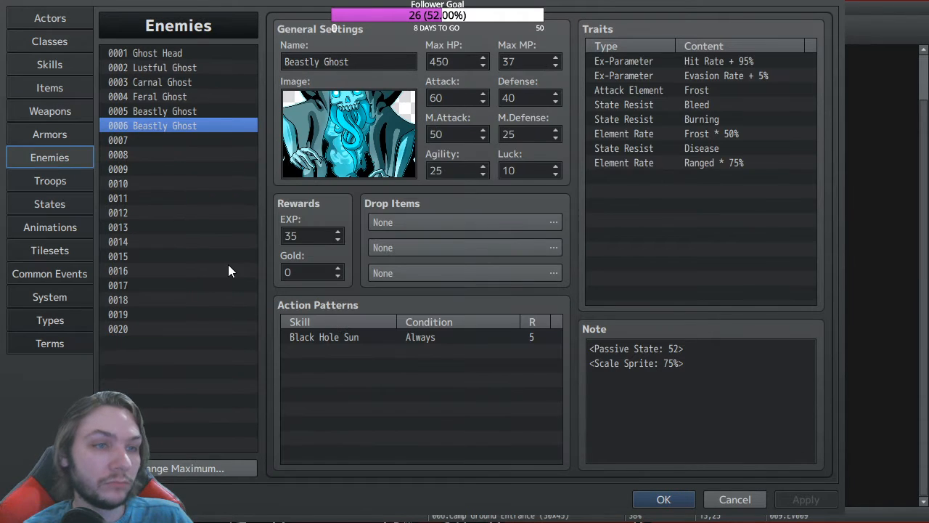
left_click(435, 337)
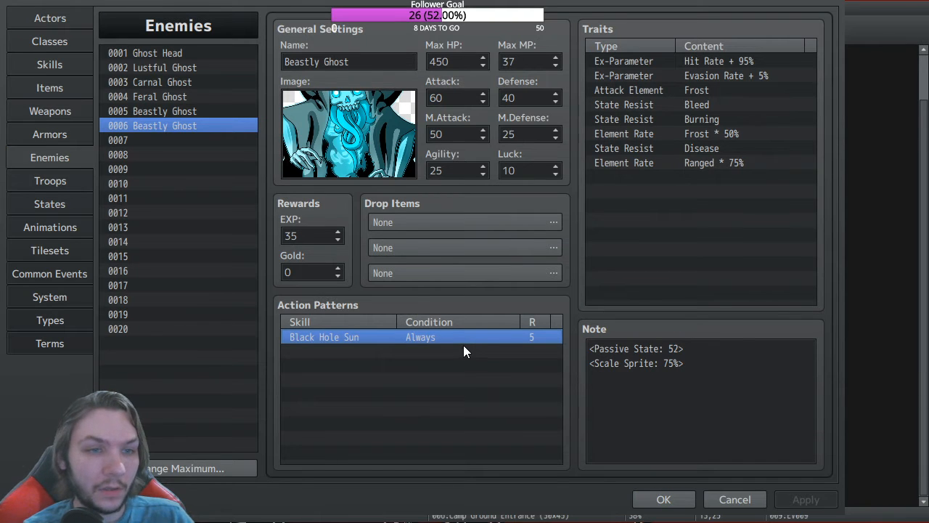
left_click(397, 356)
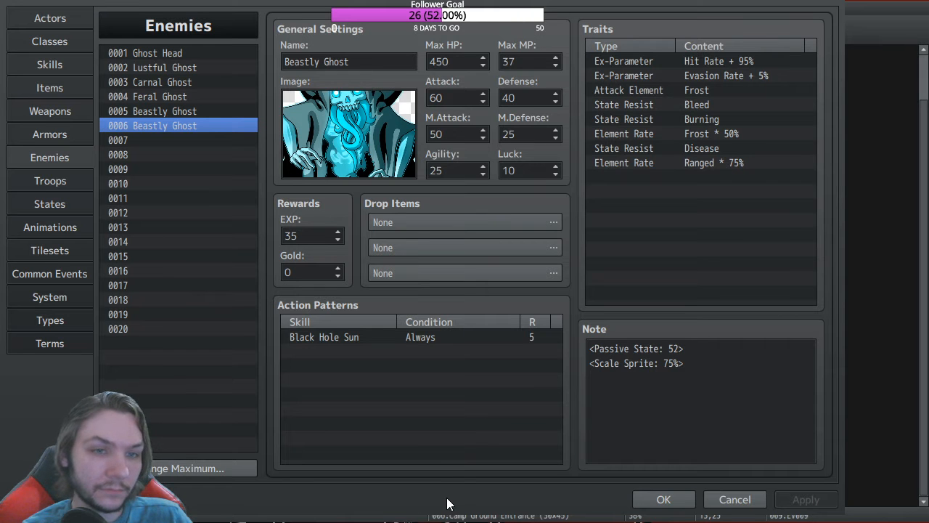
left_click(664, 499)
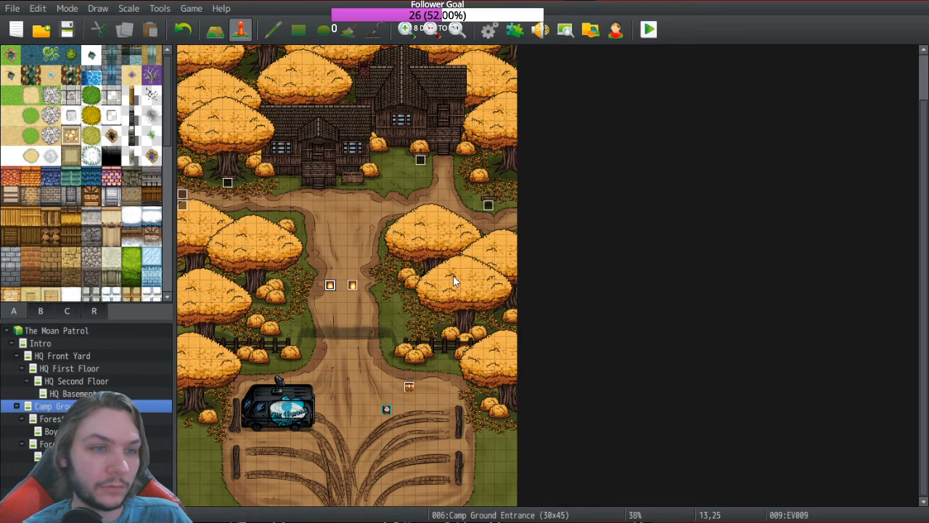
left_click(71, 62)
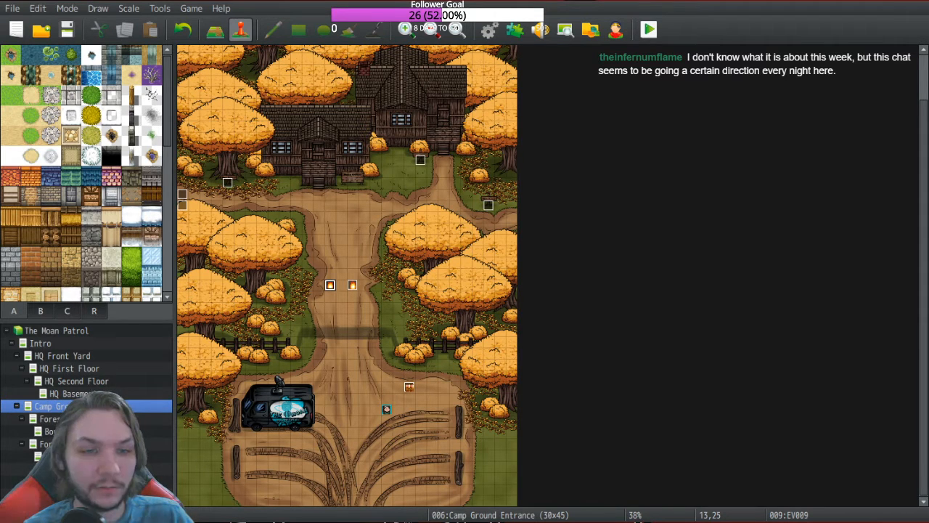
Step: Start a new game and loot the first chest
key("alt+Tab")
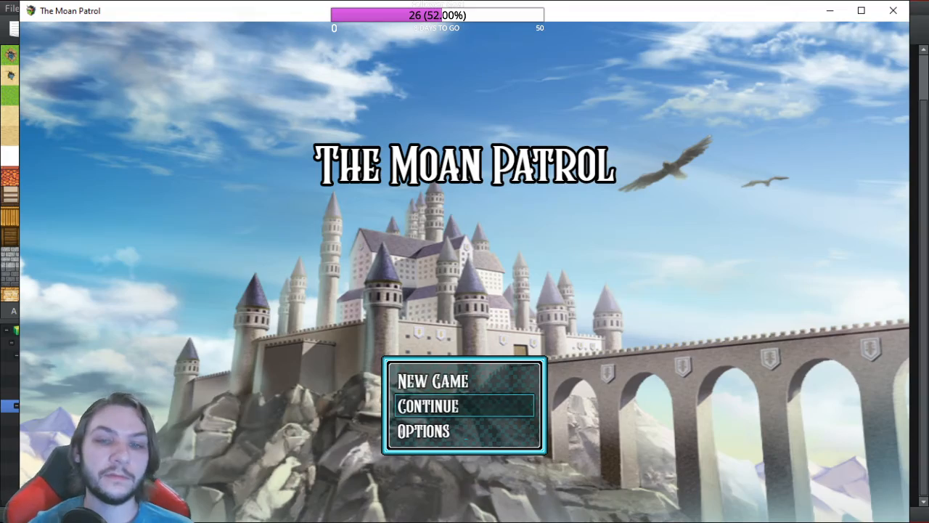
key("Up")
key("Return")
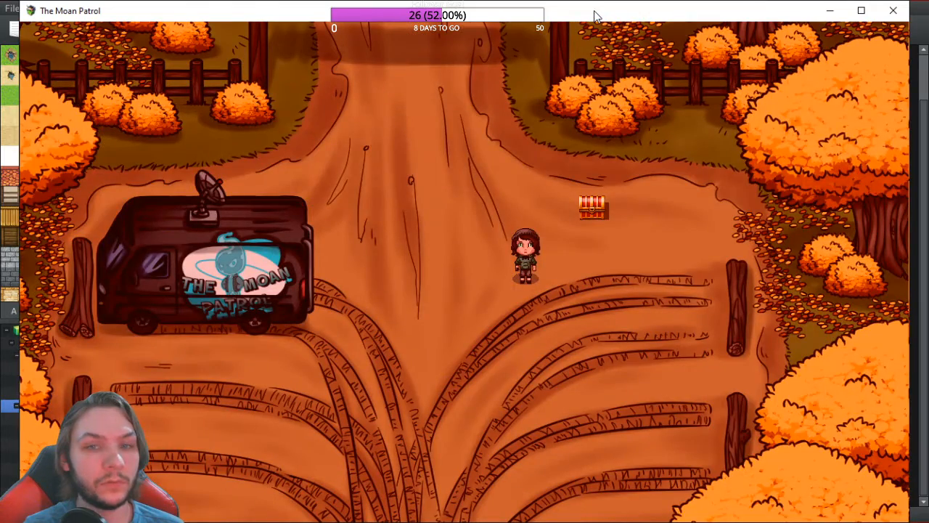
key("Right")
key("Up")
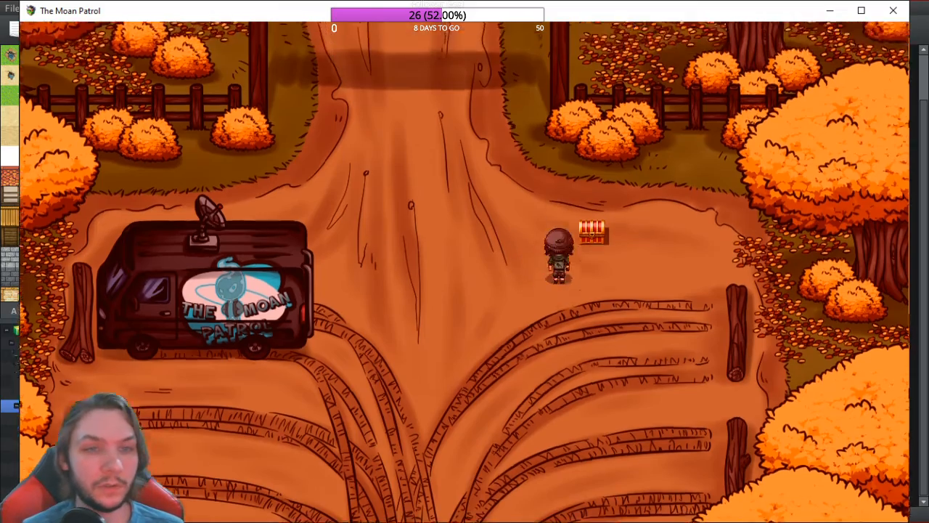
key("Return")
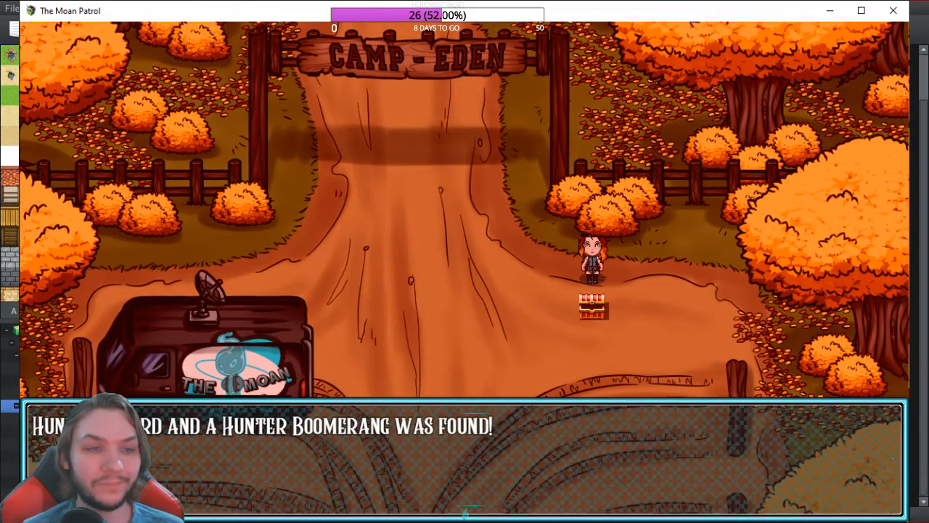
key("Return")
Step: Walk the hero around the bushes and back onto the path
key("Up")
key("Left")
key("Down")
key("Right")
key("Up")
key("Left")
key("Right")
key("Down")
key("Up")
key("Left")
key("Right")
key("Down")
key("Left")
key("Up")
key("Left")
key("Down")
key("Right")
key("Up")
key("Left")
key("Down")
key("Left")
Step: Optimize Rook's equipment from the Equip screen in the main menu
key("Escape")
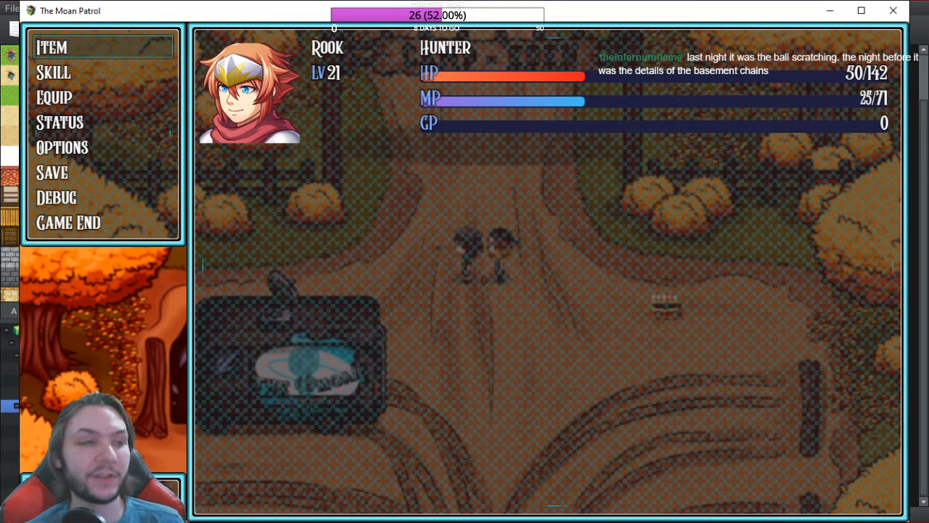
key("Down")
key("Down")
key("Return")
key("Return")
key("Down")
key("Return")
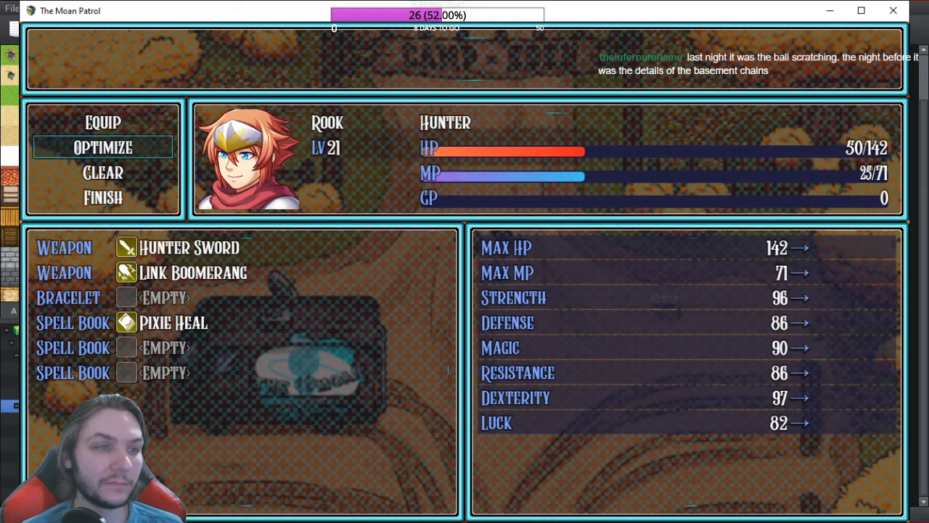
key("Escape")
key("Up")
key("Return")
key("Return")
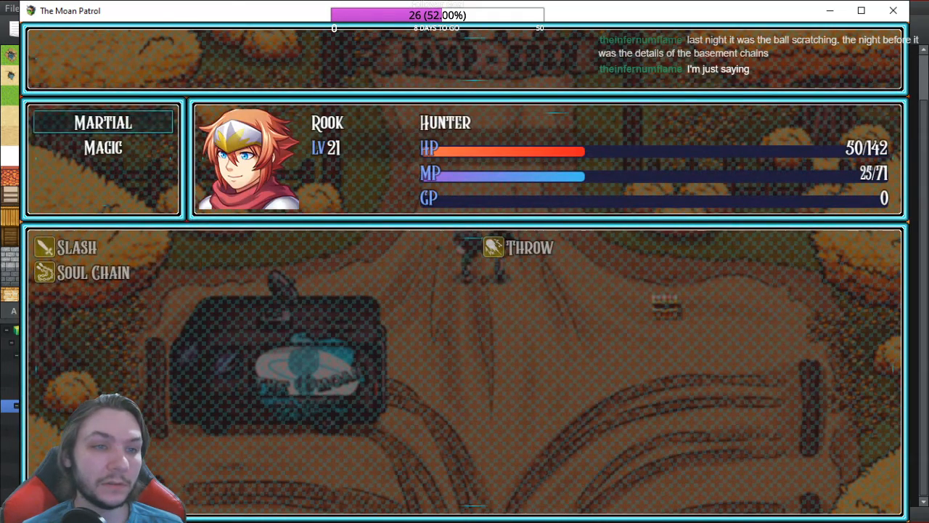
Step: Heal Rook with Pixie Heal, then walk north through the Camp Eden gate into battle
key("Down")
key("Return")
key("Right")
key("Return")
key("Return")
key("Escape")
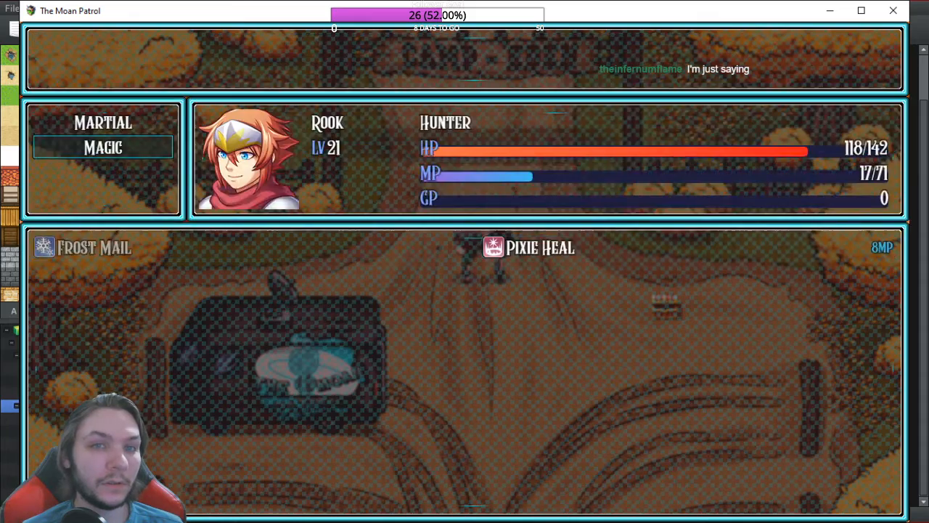
key("Escape")
key("Escape")
key("Up")
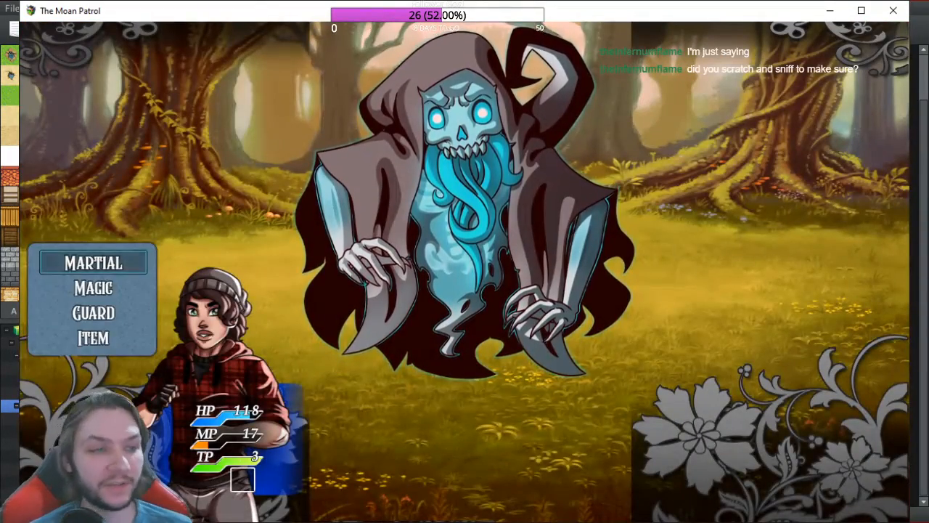
Step: Attack and then guard through the opening turns against Beastly Ghost
key("Return")
key("Return")
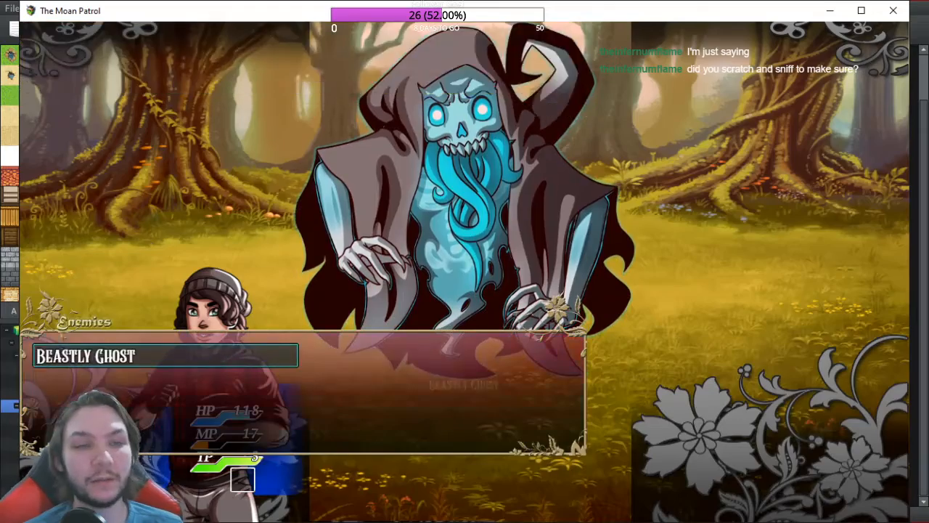
key("Return")
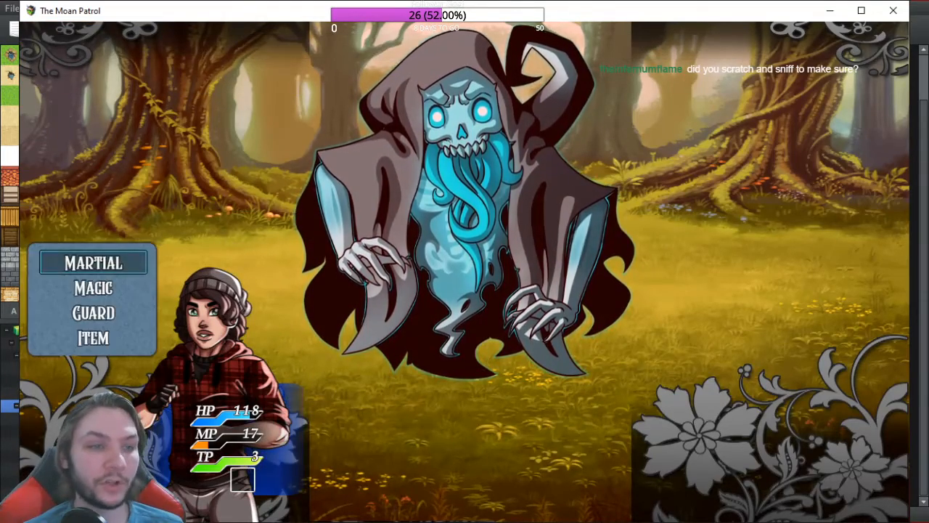
key("Down")
key("Down")
key("Return")
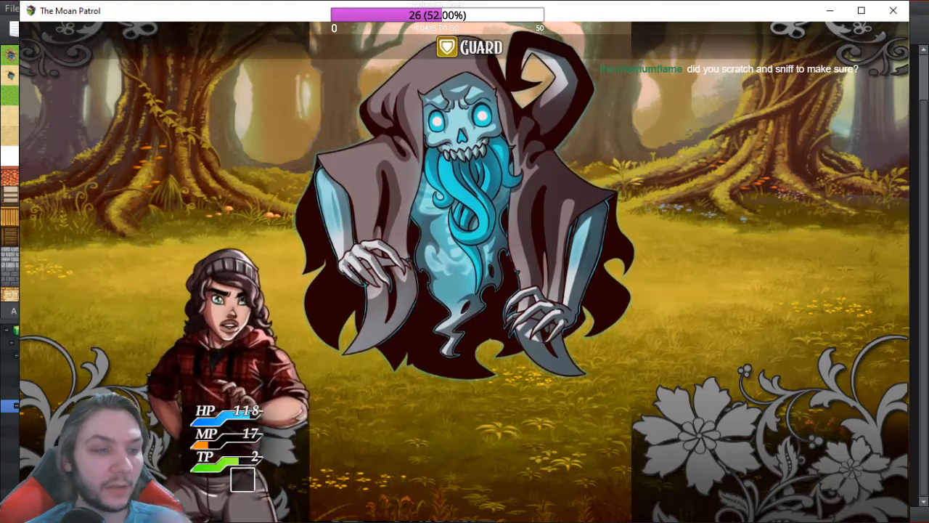
key("Down")
key("Down")
key("Return")
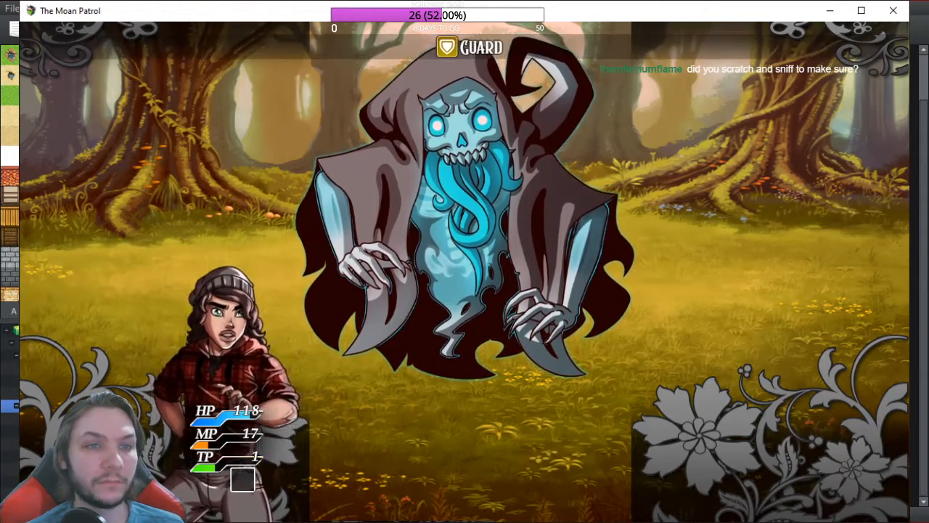
key("Down")
key("Down")
key("Return")
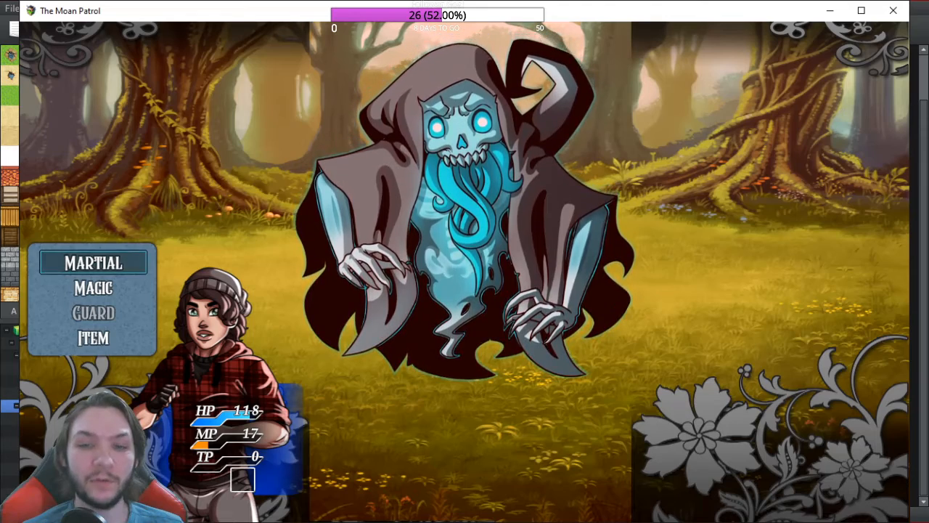
Step: Throw the Link Boomerang at Beastly Ghost twice, then close the playtest window
key("Return")
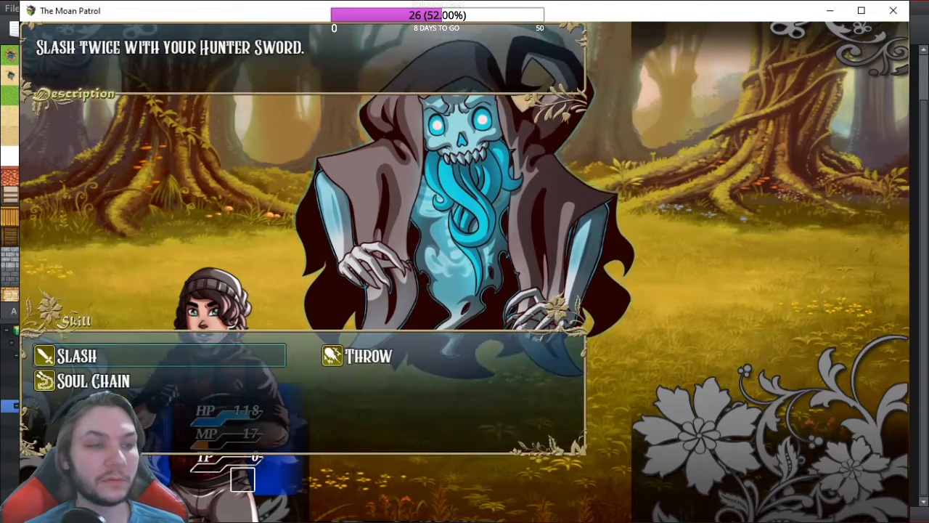
key("Right")
key("Return")
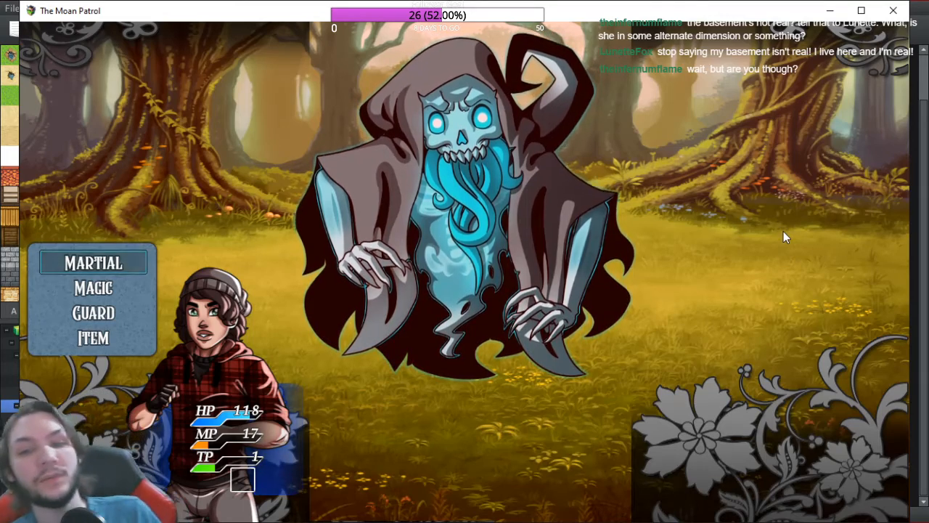
key("Return")
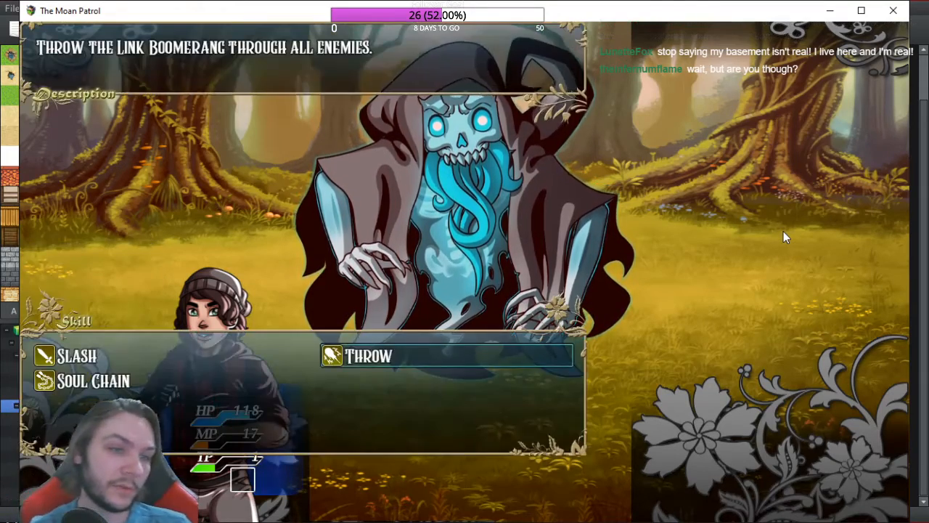
key("Return")
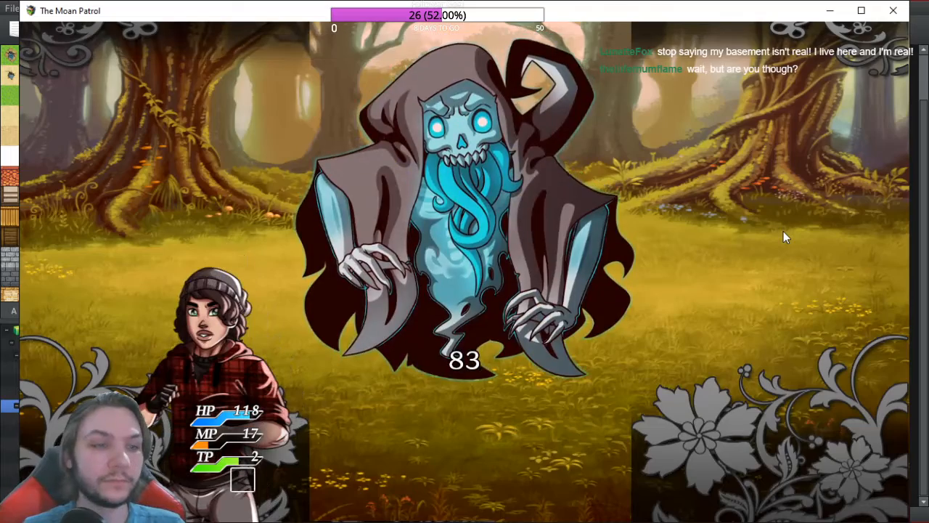
key("Return")
key("Return")
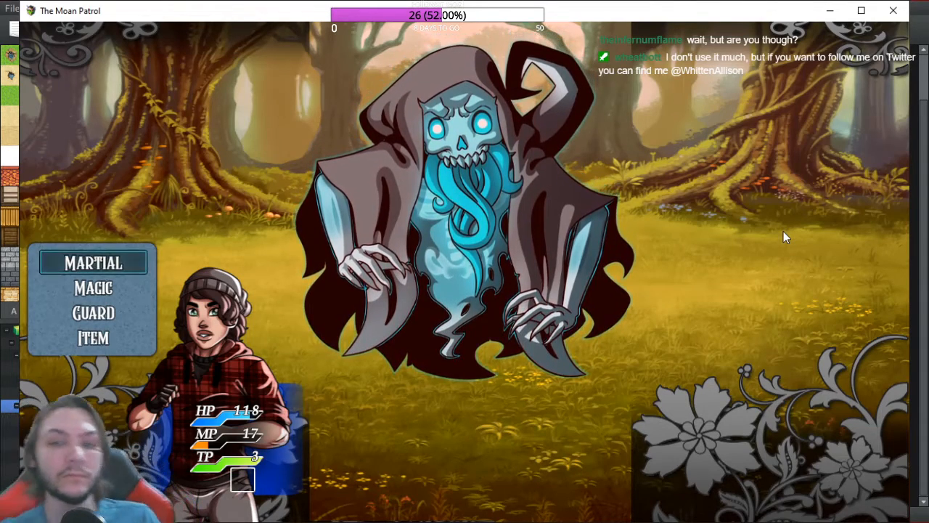
left_click(893, 10)
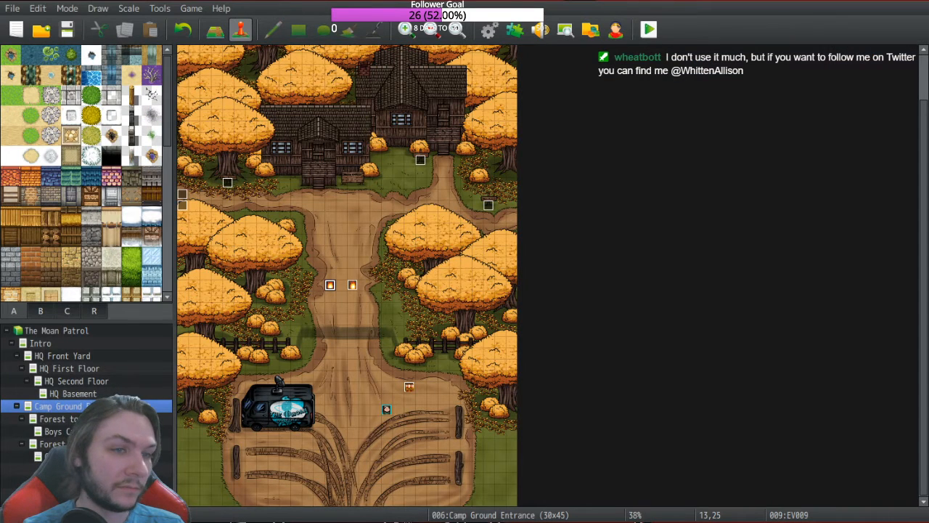
Step: Delete the Common Event: Black Hole Sun effect from skill 0336 Charging
left_click(488, 29)
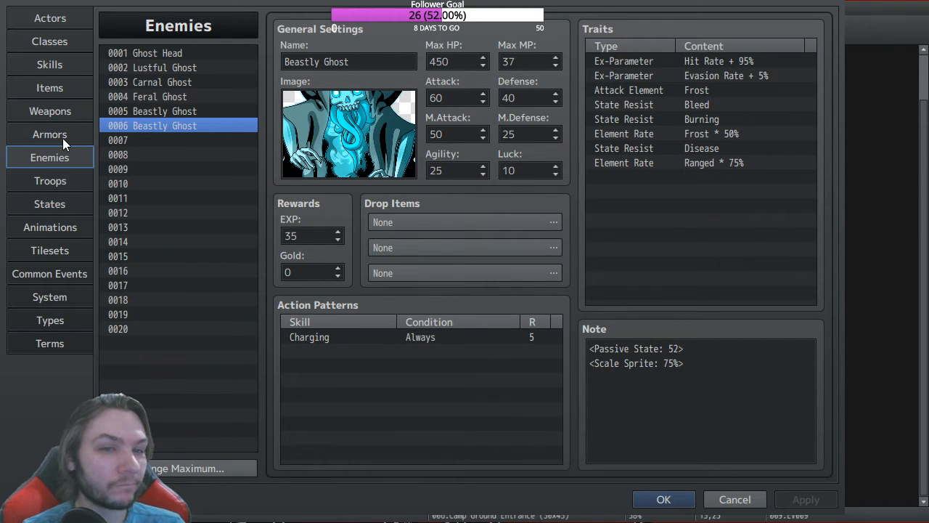
left_click(49, 64)
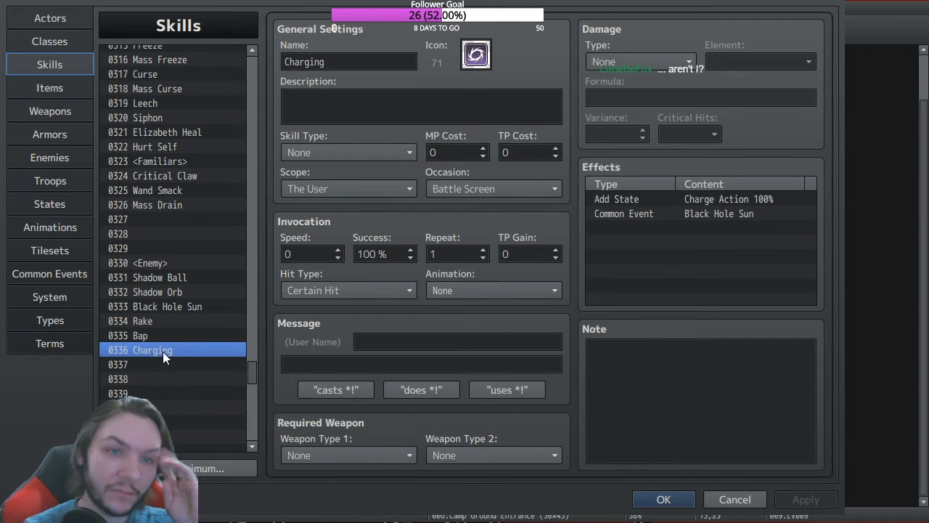
left_click(677, 209)
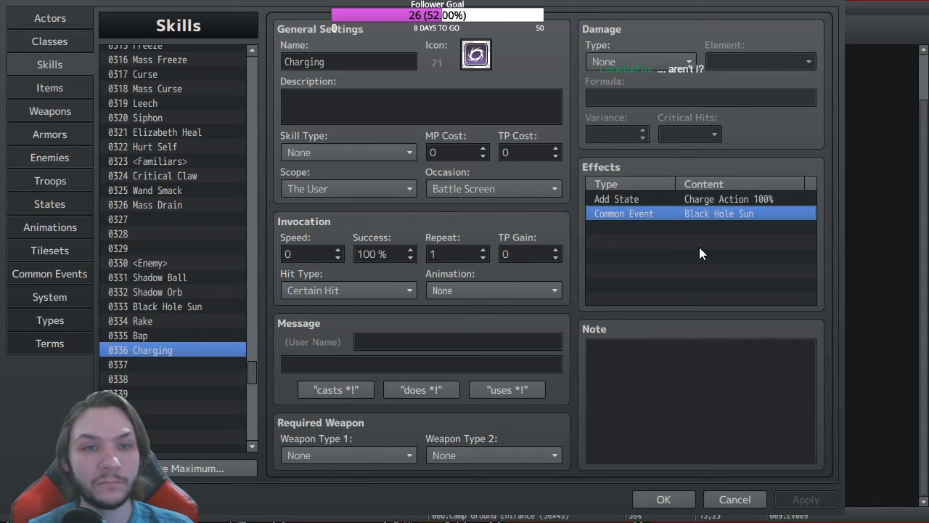
key("Delete")
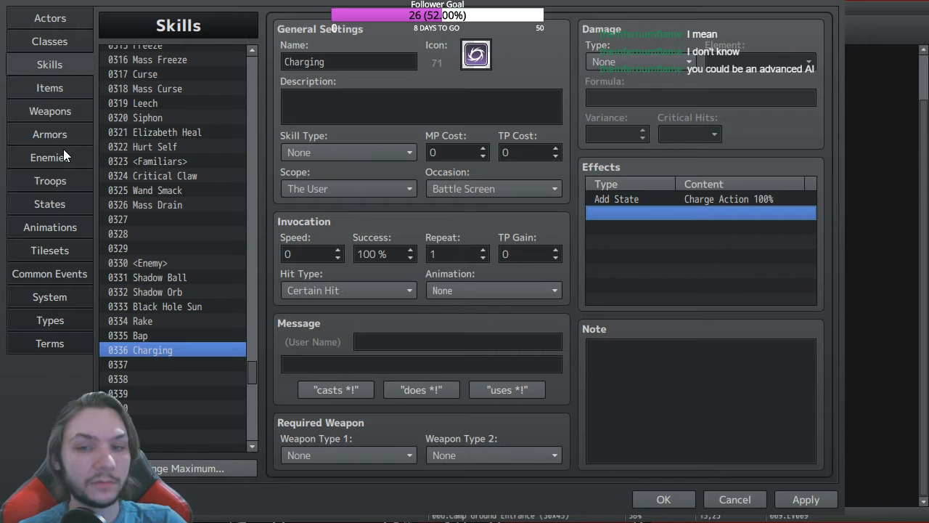
Step: Switch Charge Action's restriction to None, then back to Cannot move
left_click(58, 194)
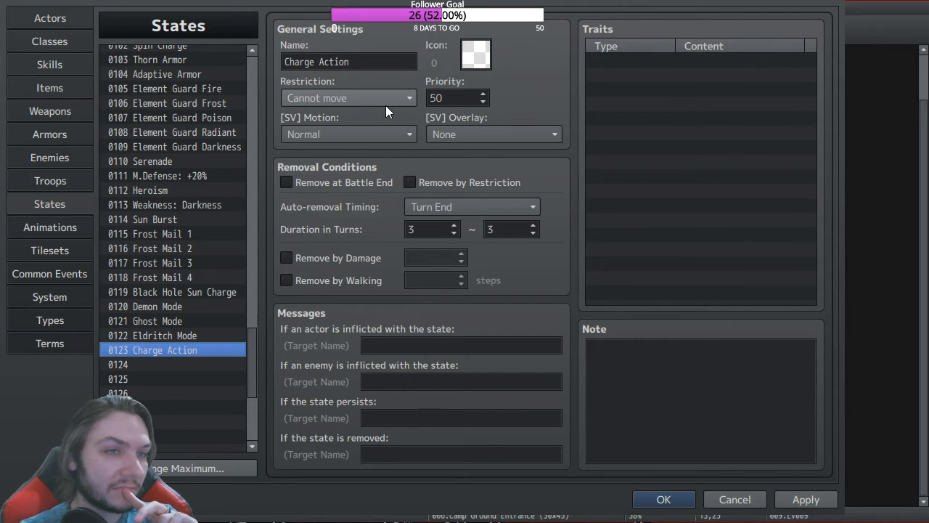
left_click(335, 115)
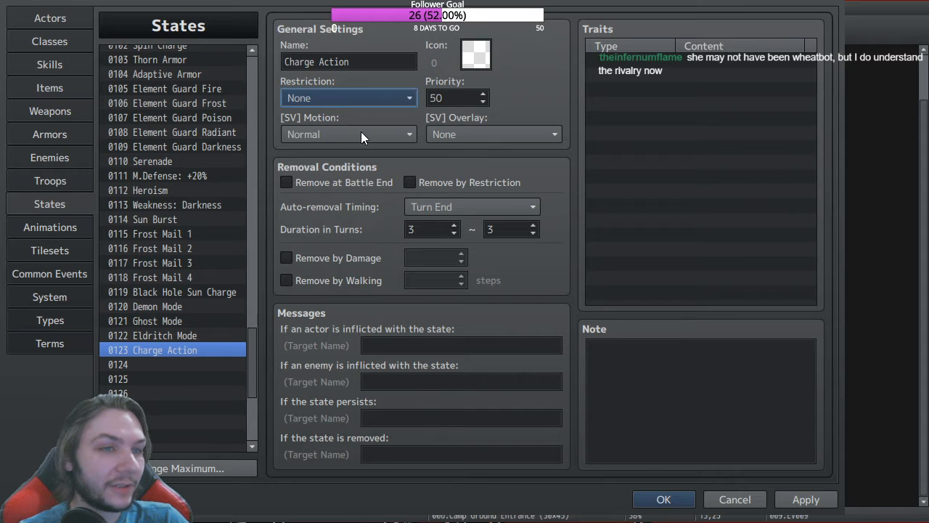
left_click(359, 180)
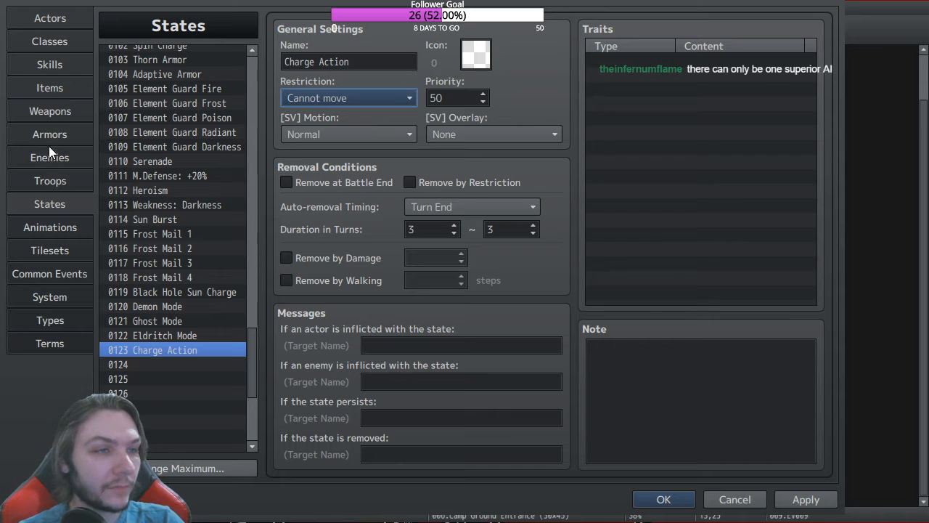
left_click(62, 273)
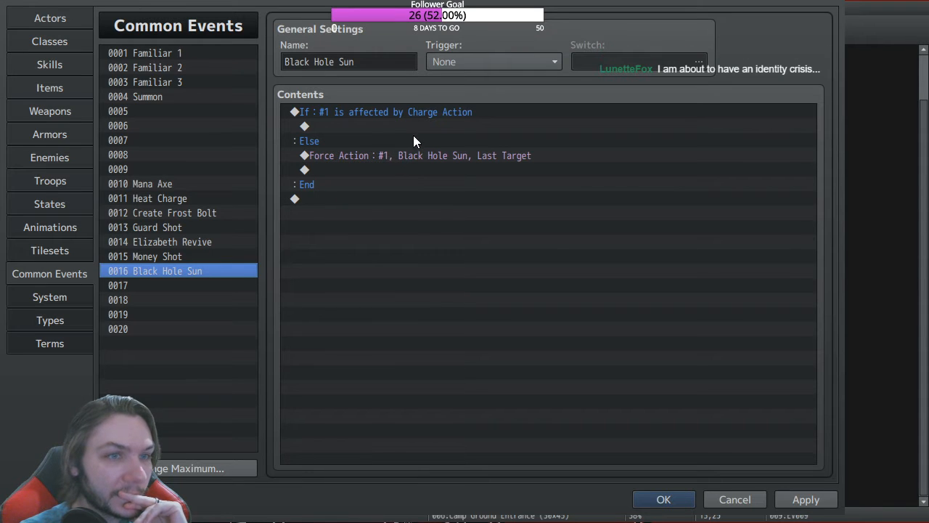
Step: Select the Charge Action conditional block, then every command in Black Hole Sun's contents
left_click(352, 114)
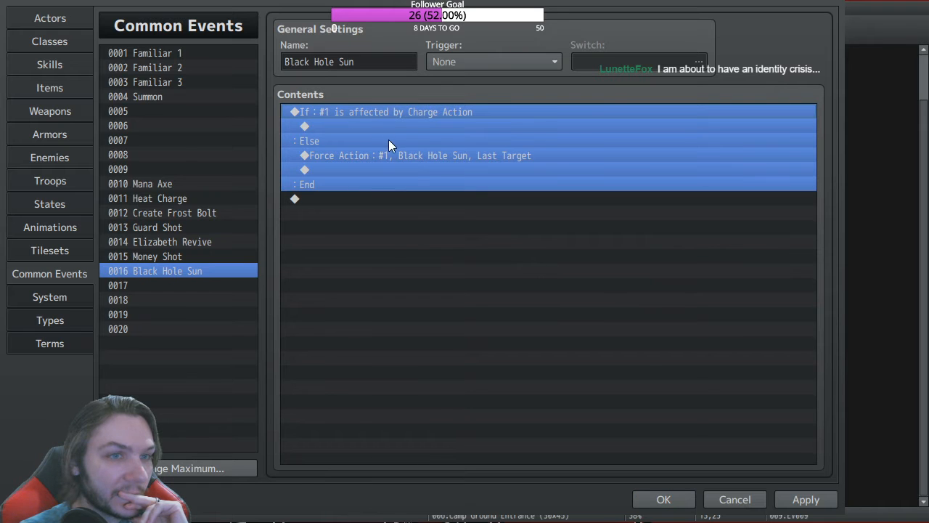
left_click(545, 315)
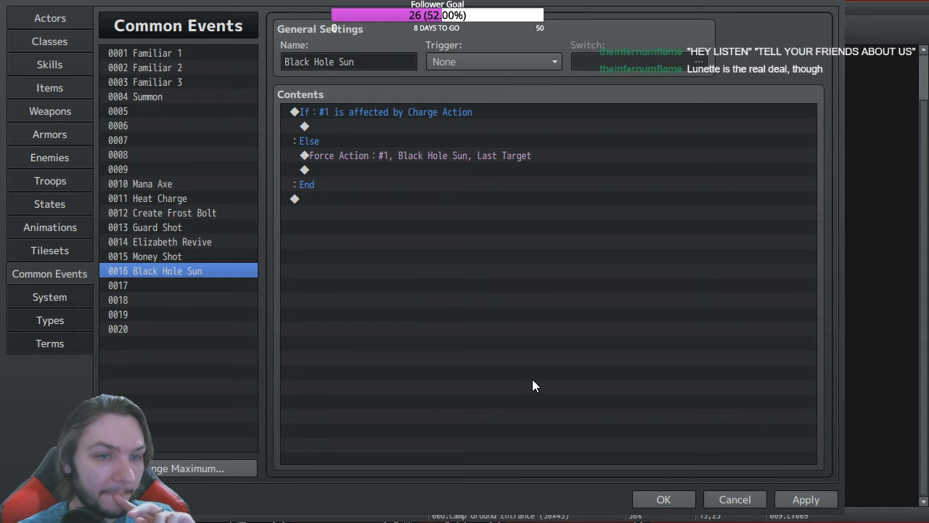
key("ctrl+a")
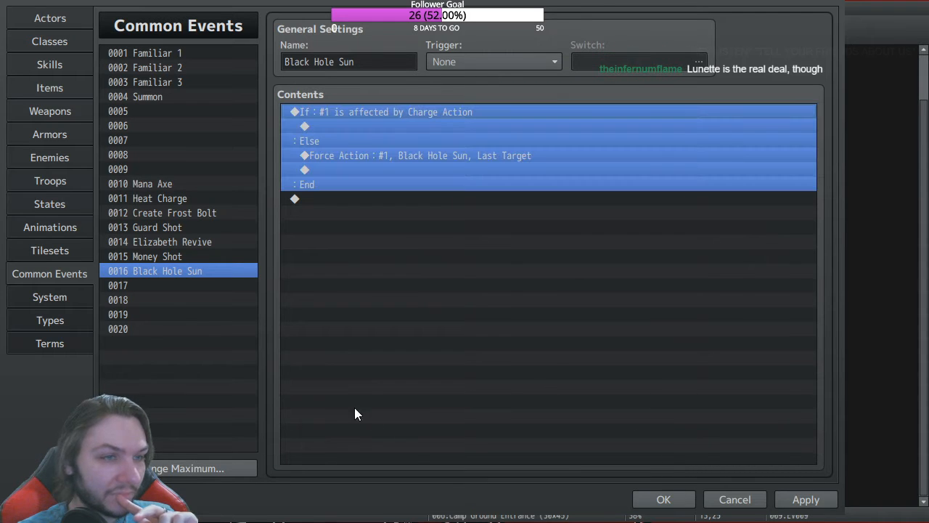
left_click(57, 180)
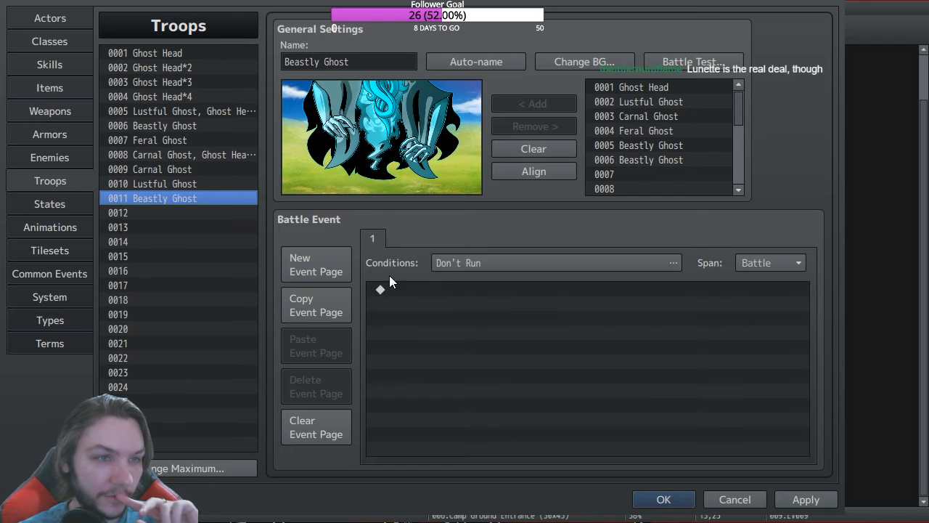
Step: Compare the battle events of troops 0009, 0011 and 0006, ending on 0011 Beastly Ghost
left_click(171, 170)
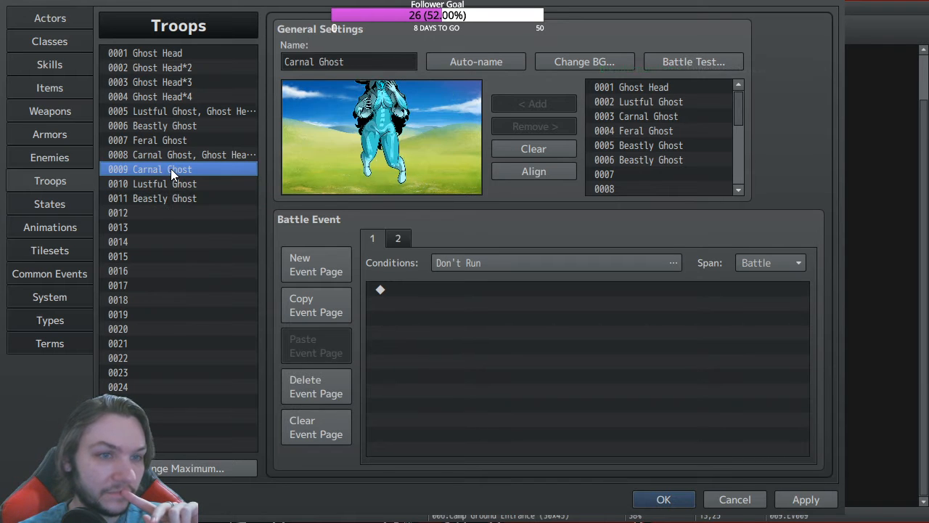
left_click(172, 198)
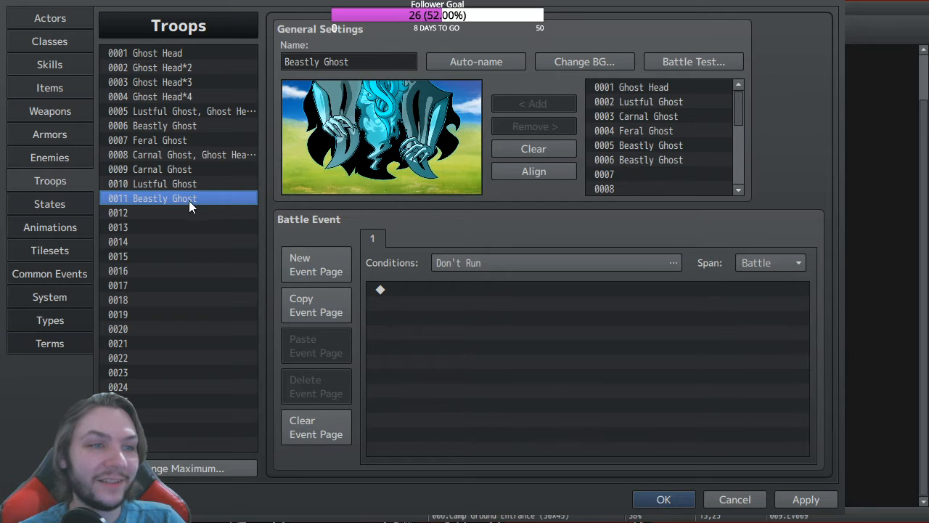
left_click(167, 128)
left_click(401, 240)
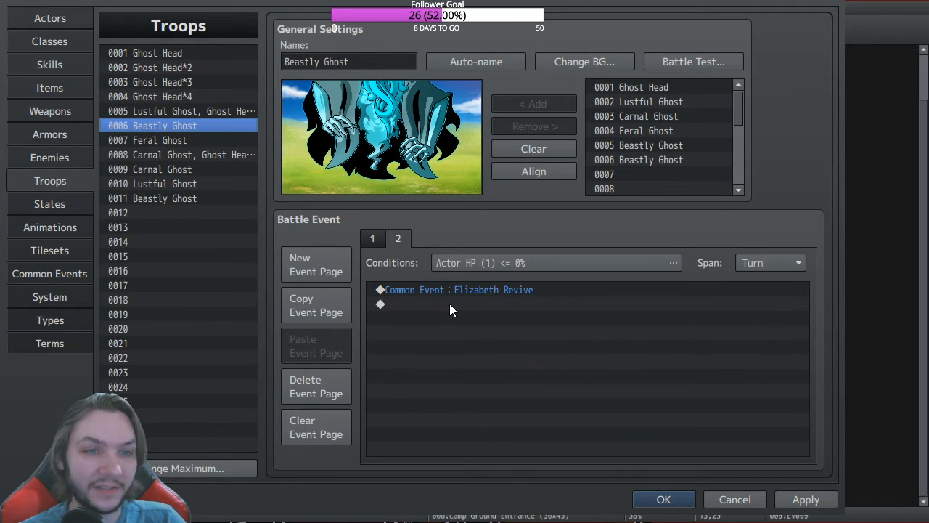
left_click(374, 242)
left_click(179, 200)
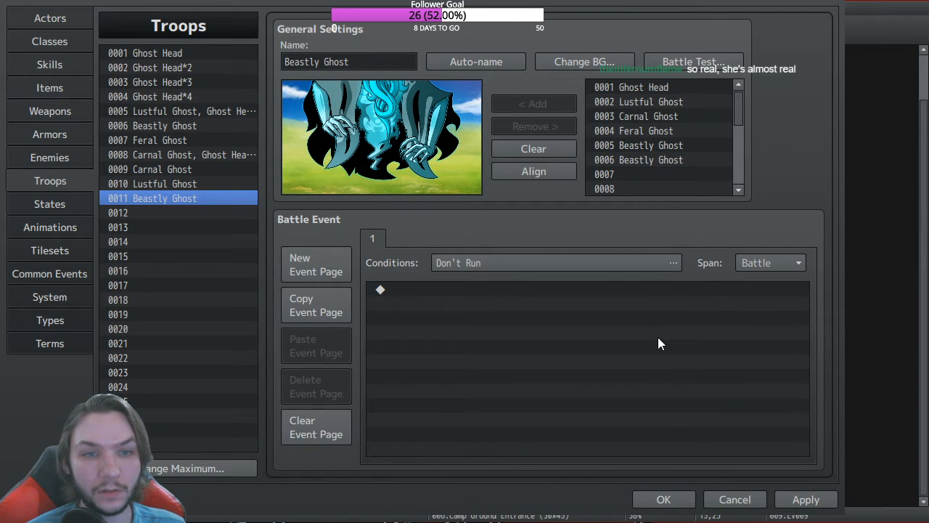
Step: Set the condition to Turn 0, Enemy HP (1) <= 30%, add Common Event: Black Hole Sun, and close
left_click(626, 410)
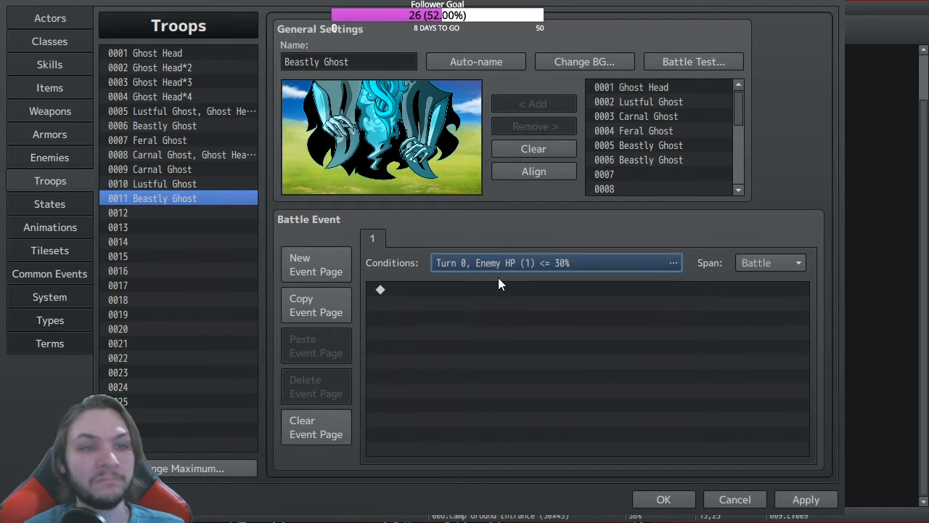
left_click(385, 291)
left_click(506, 324)
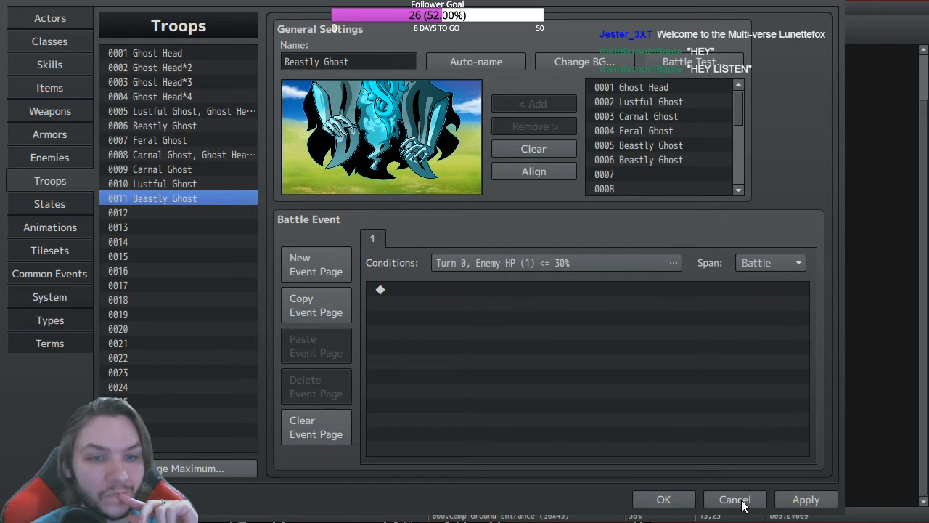
left_click(567, 296)
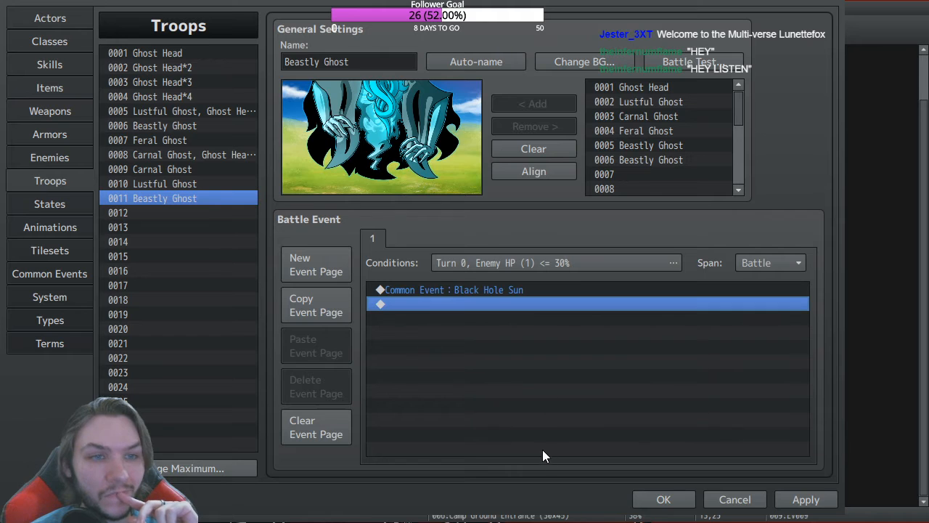
left_click(661, 500)
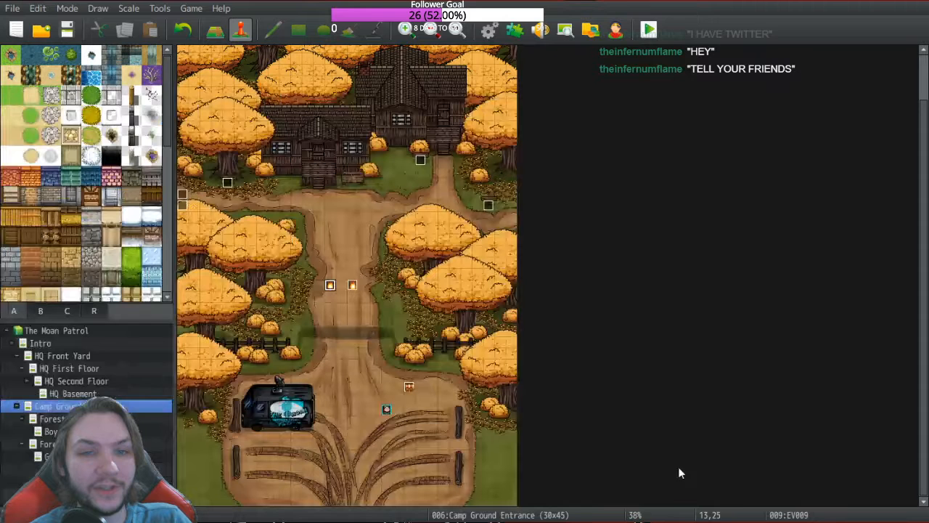
left_click(652, 33)
left_click(77, 62)
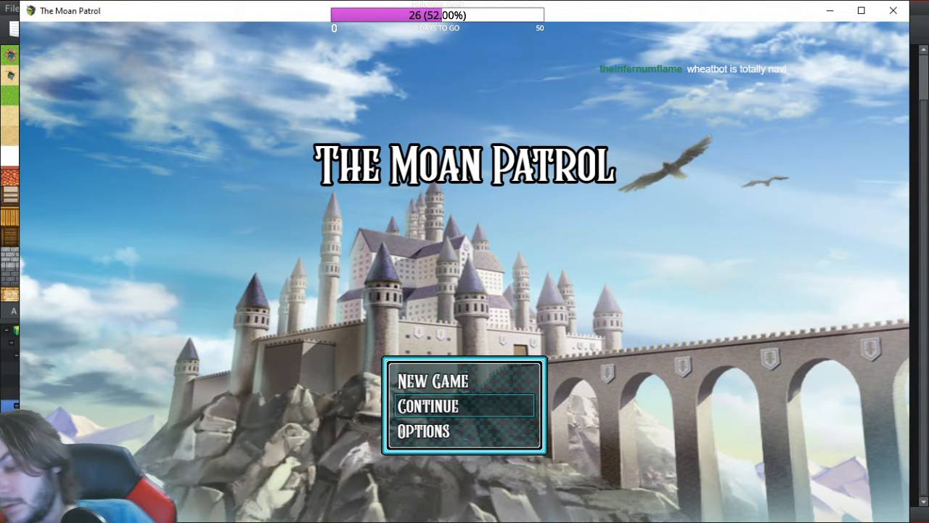
key("Up")
key("Return")
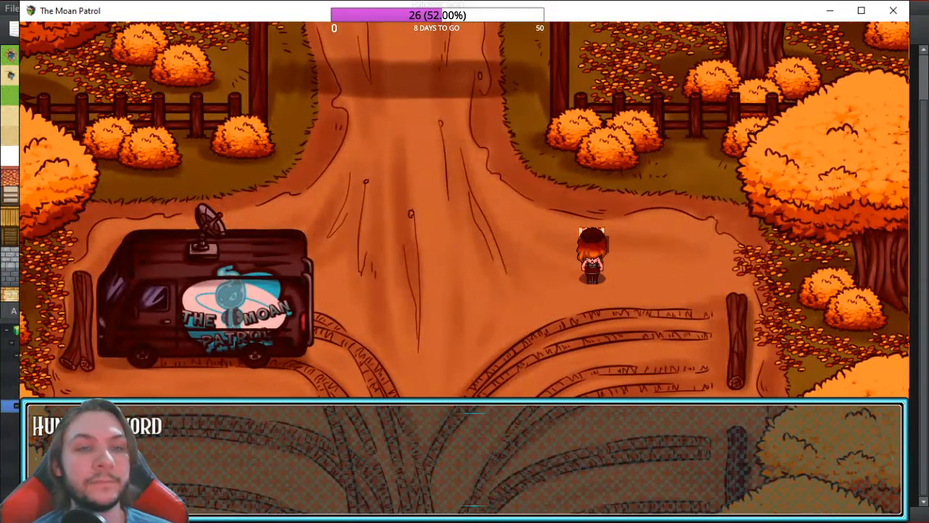
key("Return")
key("Escape")
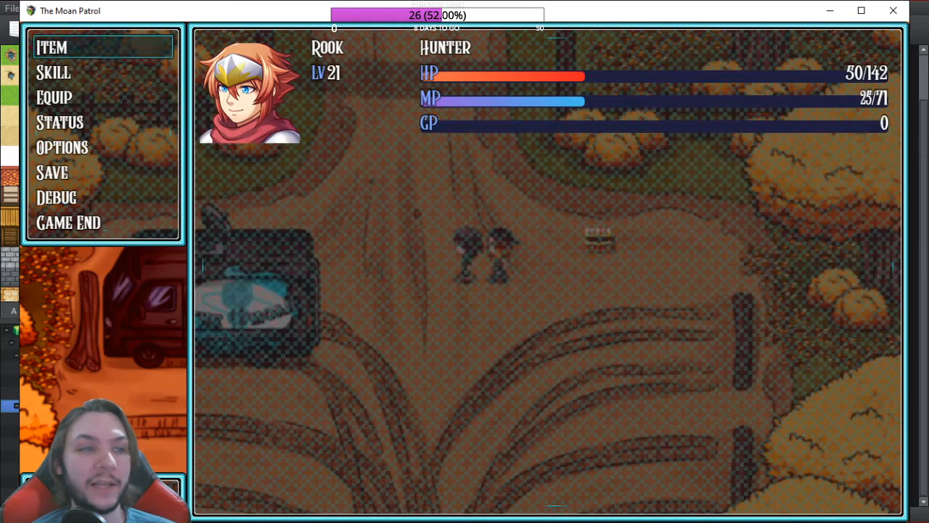
key("Down")
key("Down")
key("Up")
key("Down")
key("Down")
key("Up")
key("Return")
key("Return")
key("Down")
key("Return")
key("Escape")
key("Escape")
key("Up")
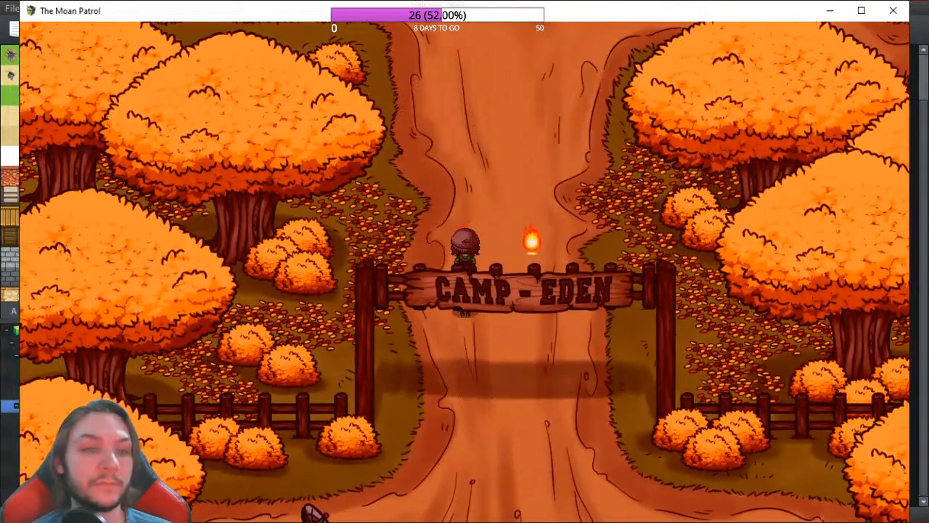
key("Up")
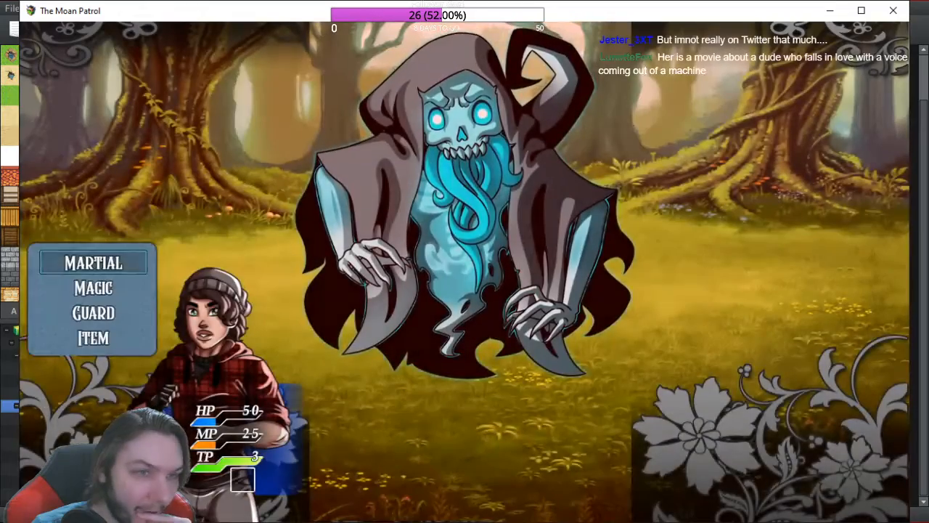
key("Return")
key("Right")
key("Return")
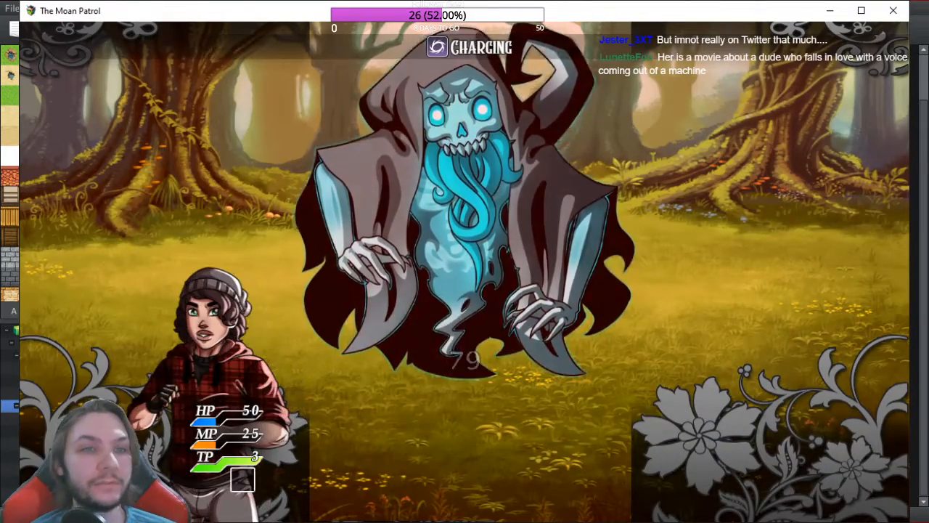
key("Down")
key("Return")
key("Return")
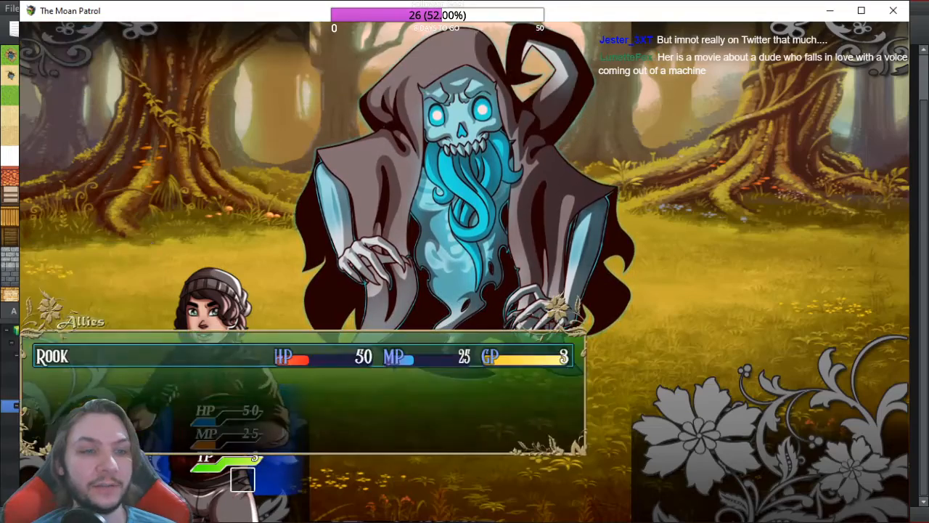
key("Return")
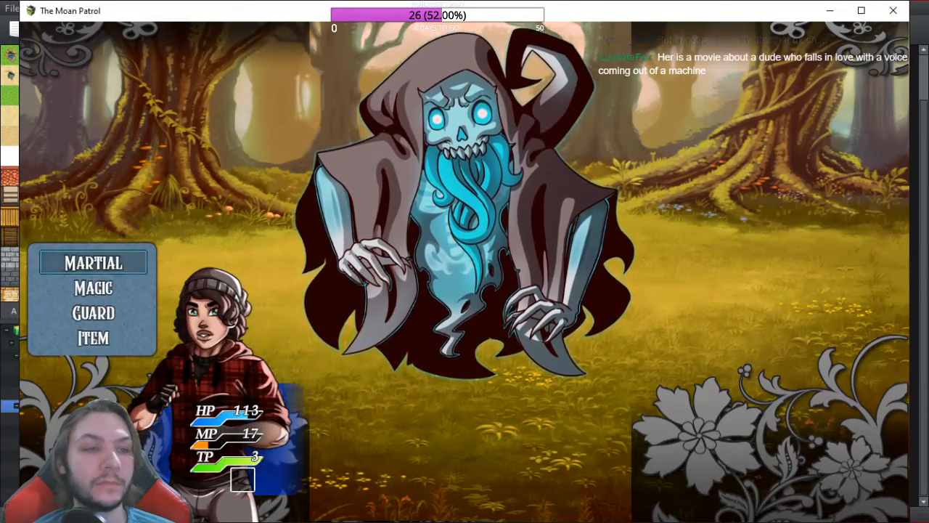
key("Down")
key("Down")
key("Return")
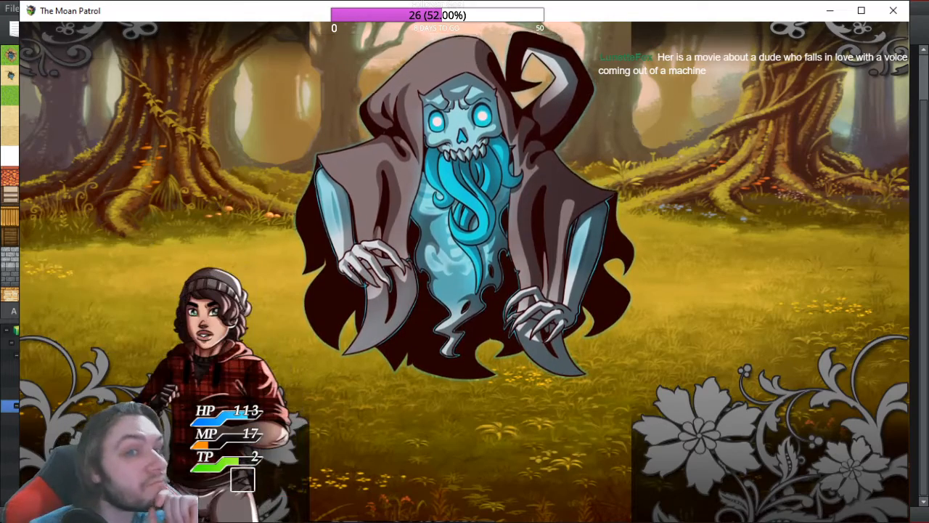
key("Down")
key("Down")
key("Return")
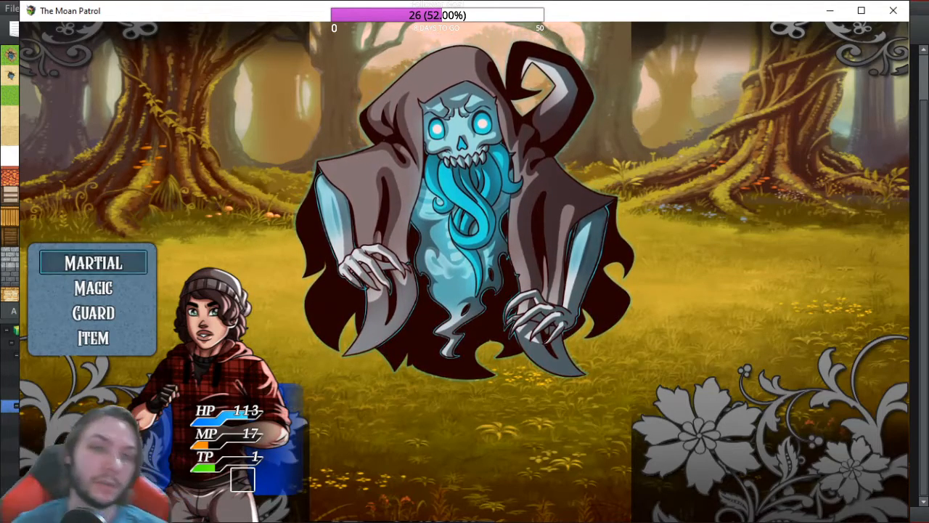
left_click(901, 12)
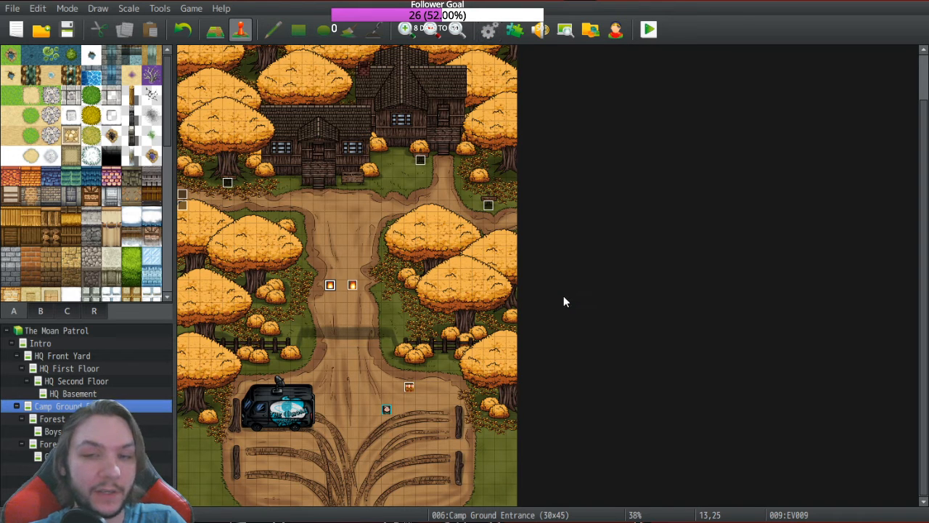
Step: Reopen the database with F9 and close it again with OK, keeping the settings
key("F9")
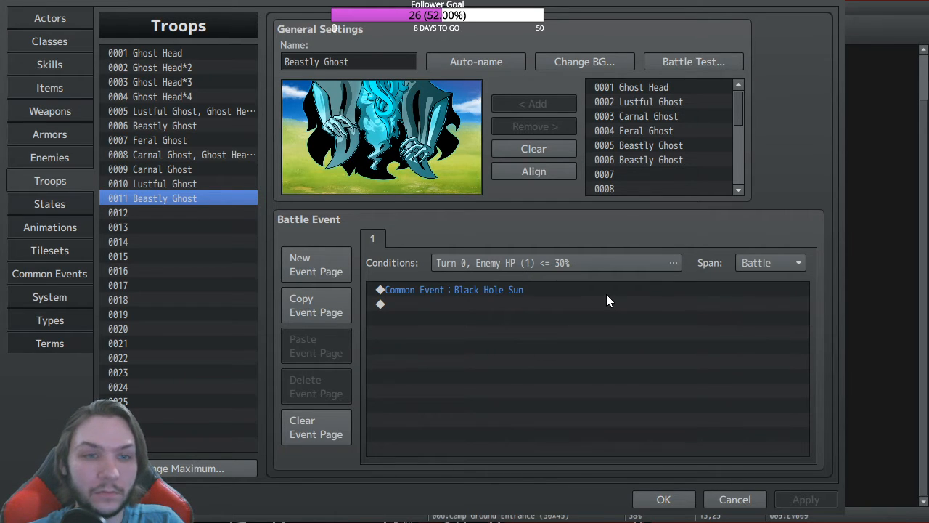
left_click(663, 500)
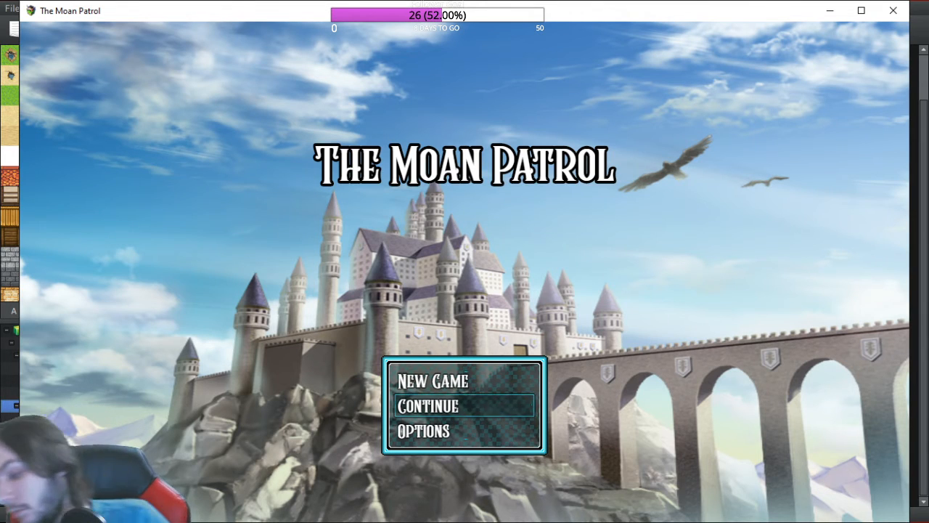
Step: Start a new game, dismiss the item-found message, and enter the Equip menu
key("Up")
key("Return")
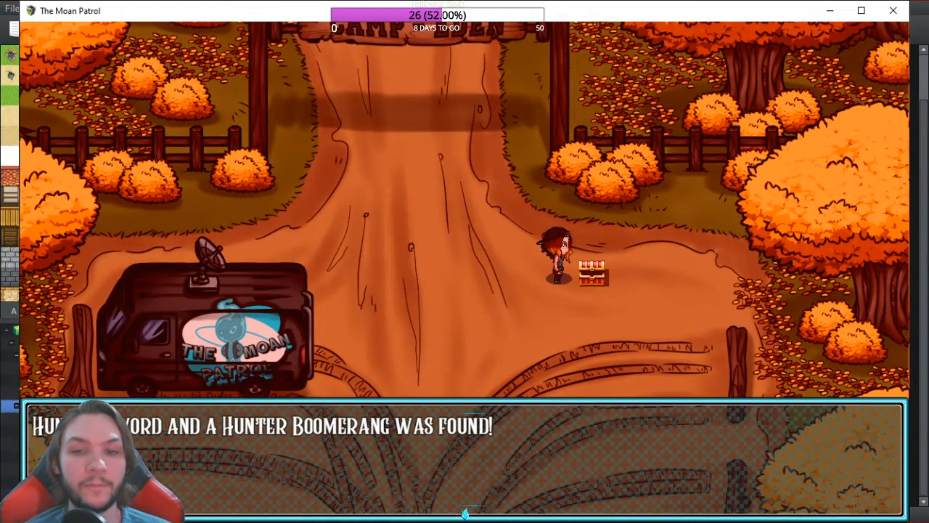
key("Return")
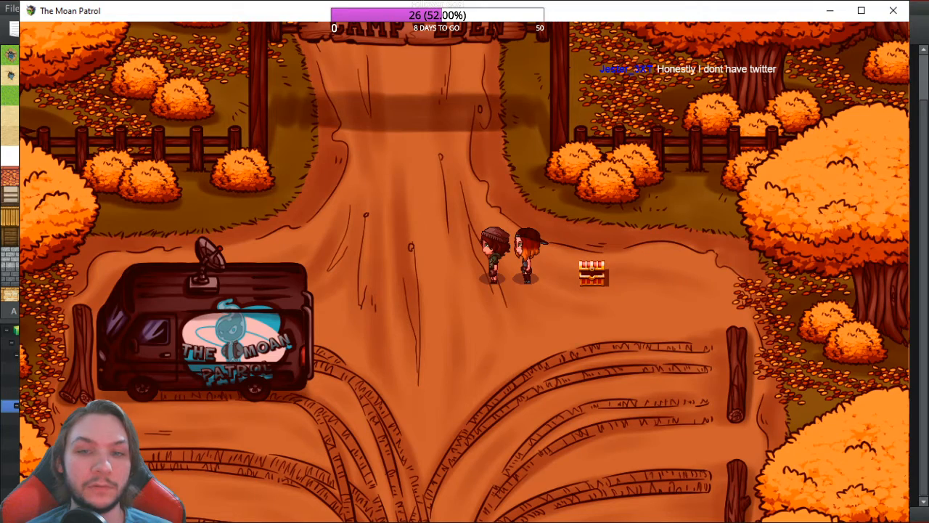
key("Escape")
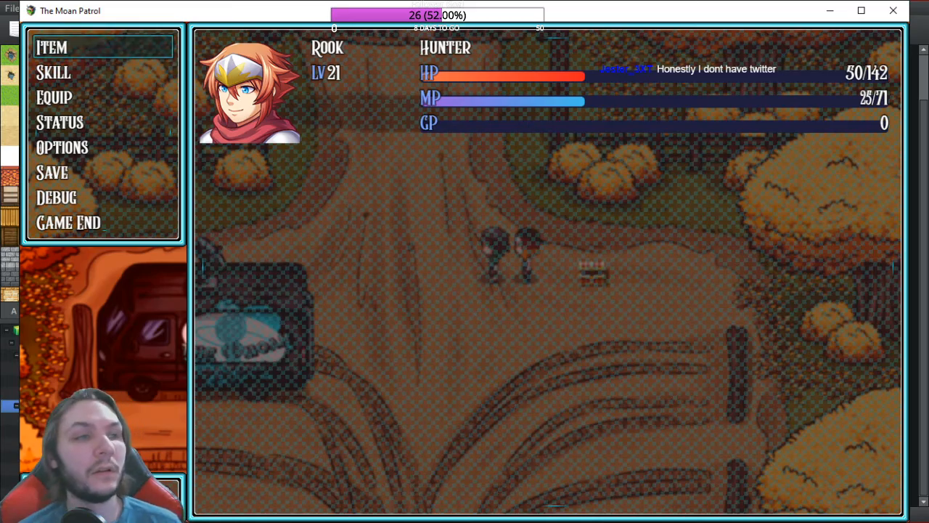
key("Return")
key("Escape")
key("Down")
key("Down")
key("Return")
Step: Optimize Rook's gear, walk north into the ghost battle, and close the crashed playtest window
key("Return")
key("Down")
key("Return")
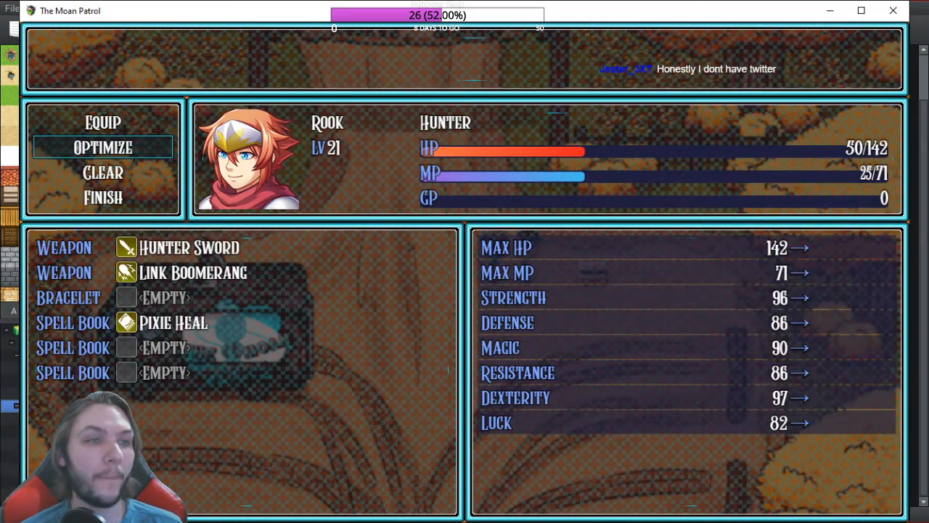
key("Escape")
key("Escape")
key("Up")
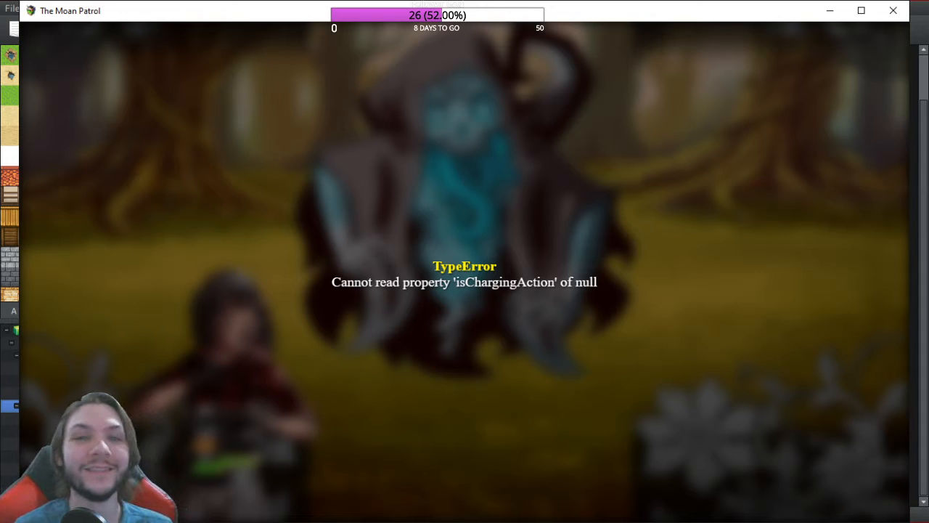
left_click(895, 10)
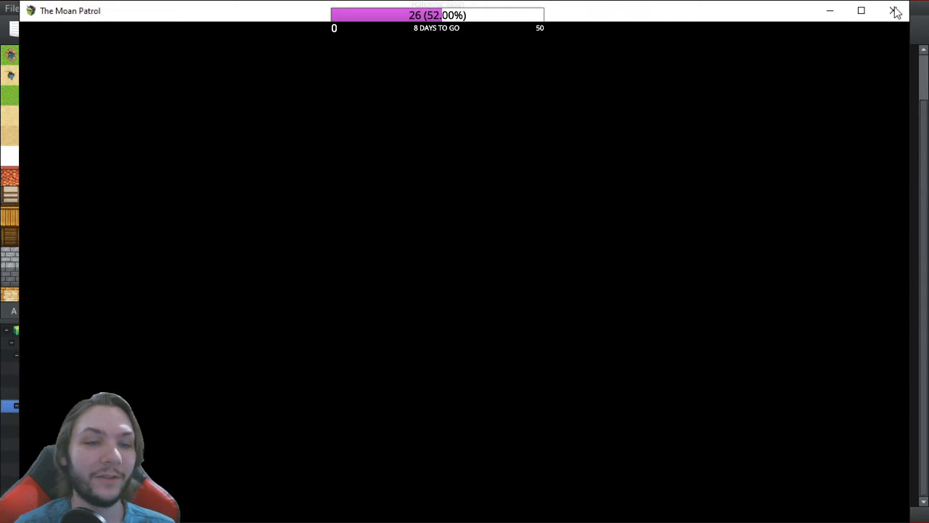
left_click(894, 11)
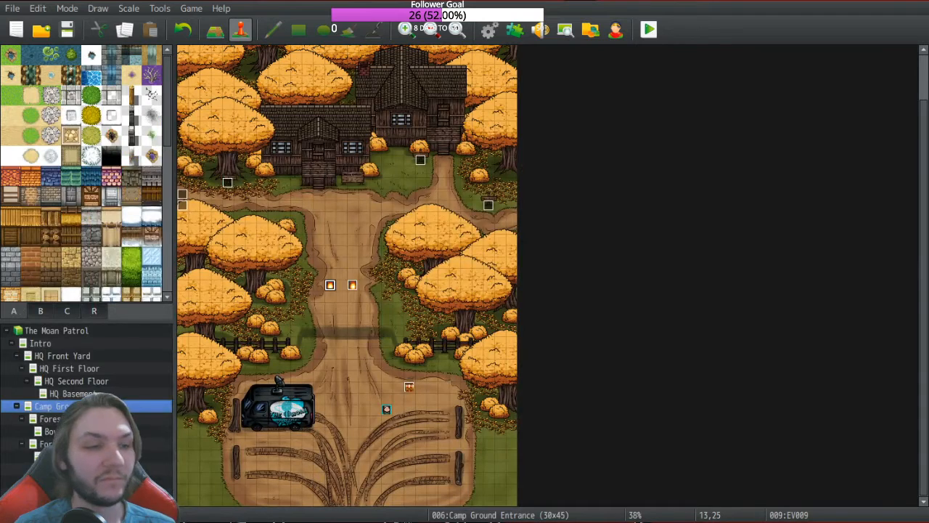
Step: Reopen the database and change troop 0011's event condition to Enemy HP <= 100%
key("F9")
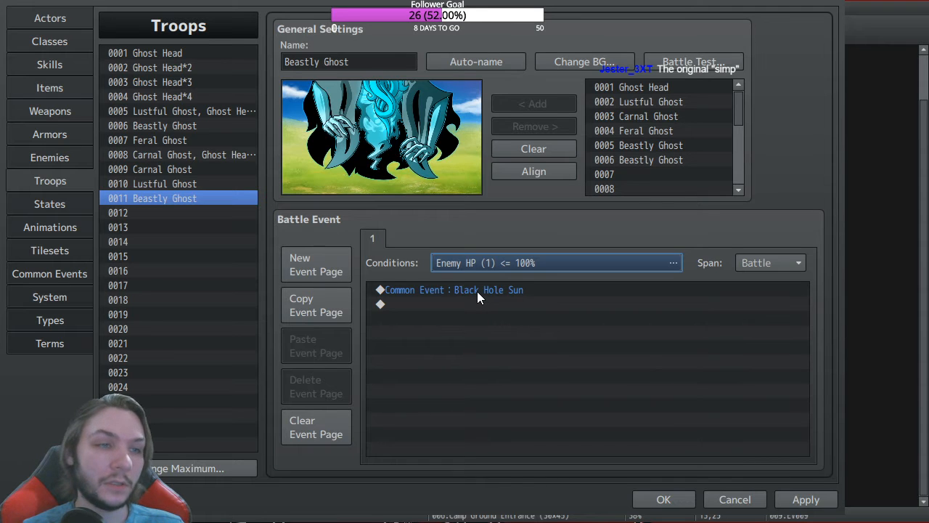
left_click(780, 266)
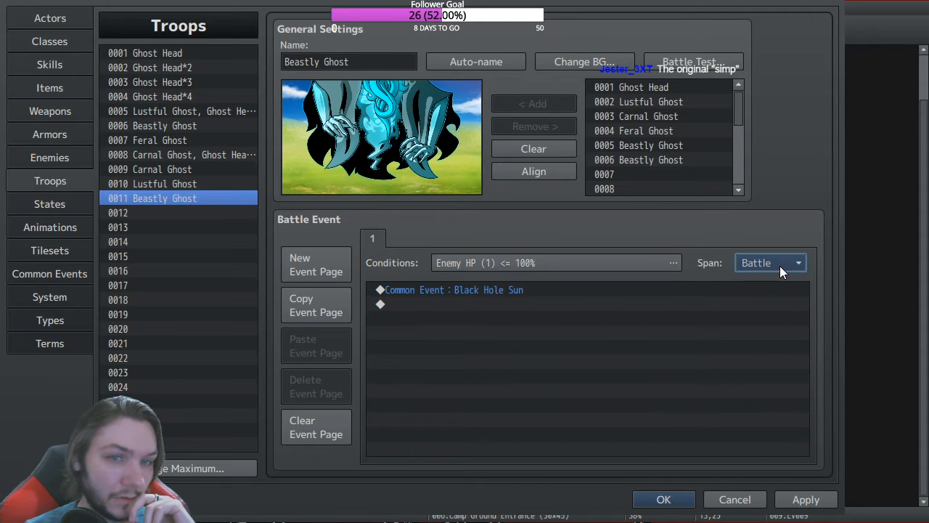
left_click(464, 291)
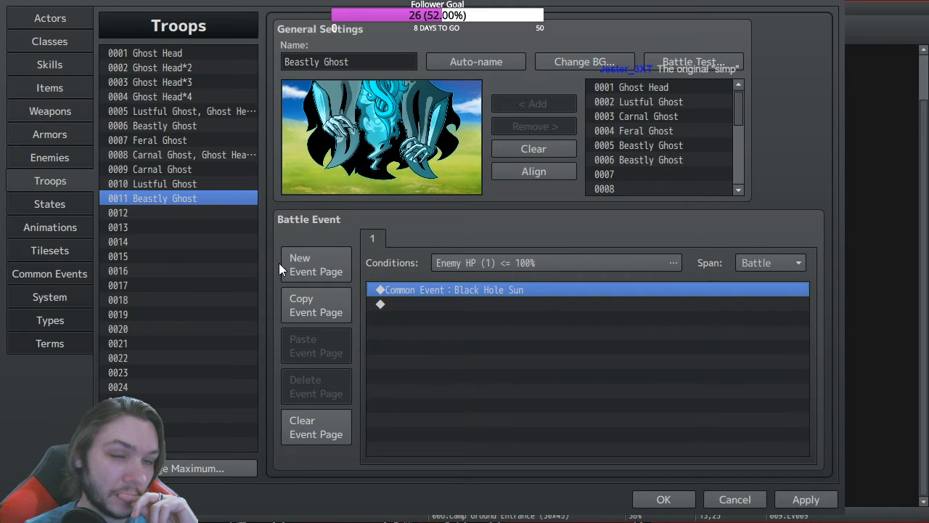
Step: Insert a Charge Action conditional branch with Else, then select Black Hole Sun's Force Action line
left_click(426, 305)
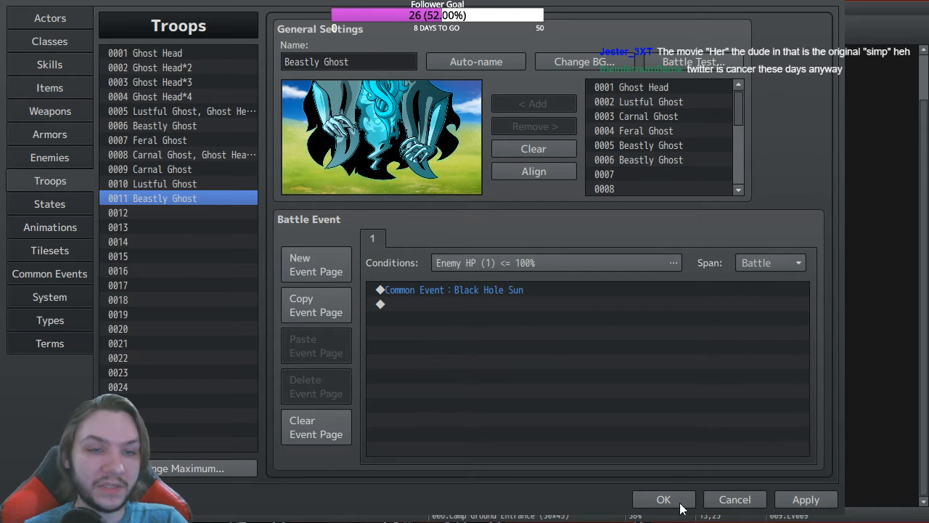
left_click(661, 404)
left_click(432, 304)
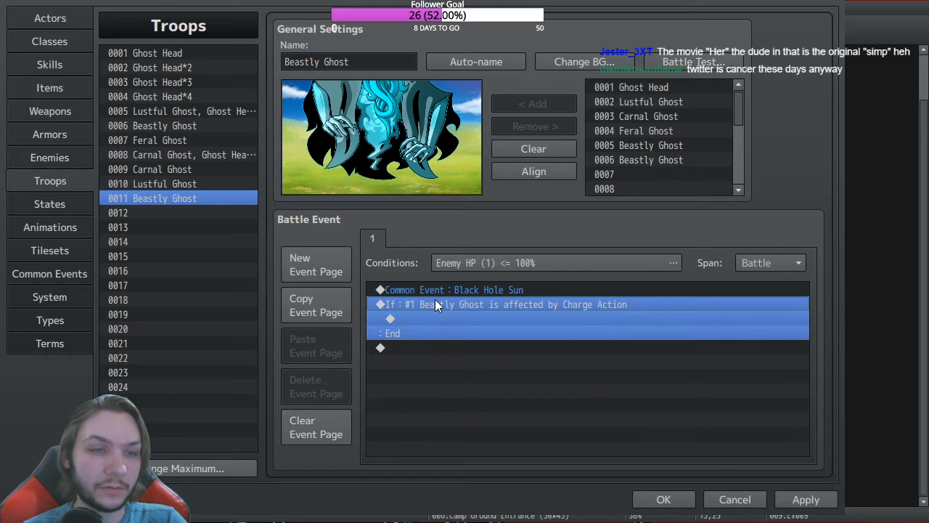
left_click(492, 340)
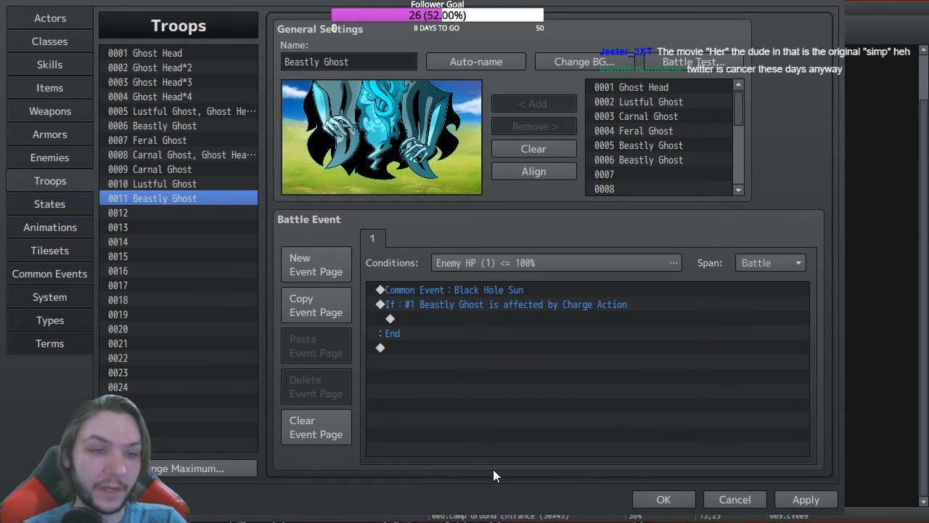
left_click(651, 484)
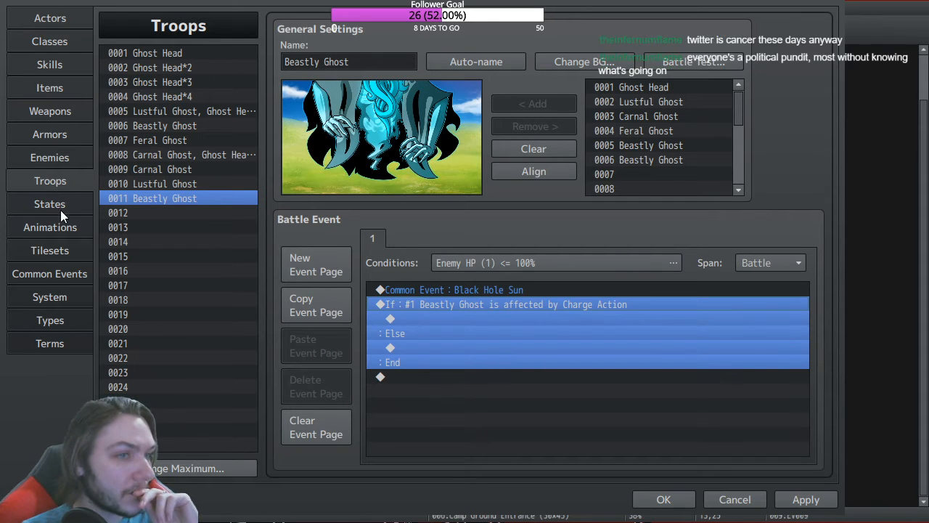
left_click(64, 273)
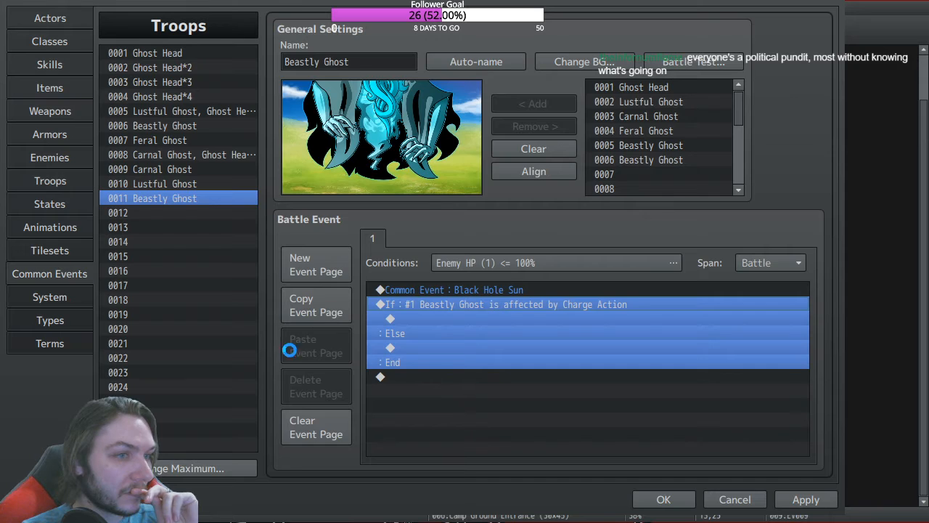
left_click(405, 155)
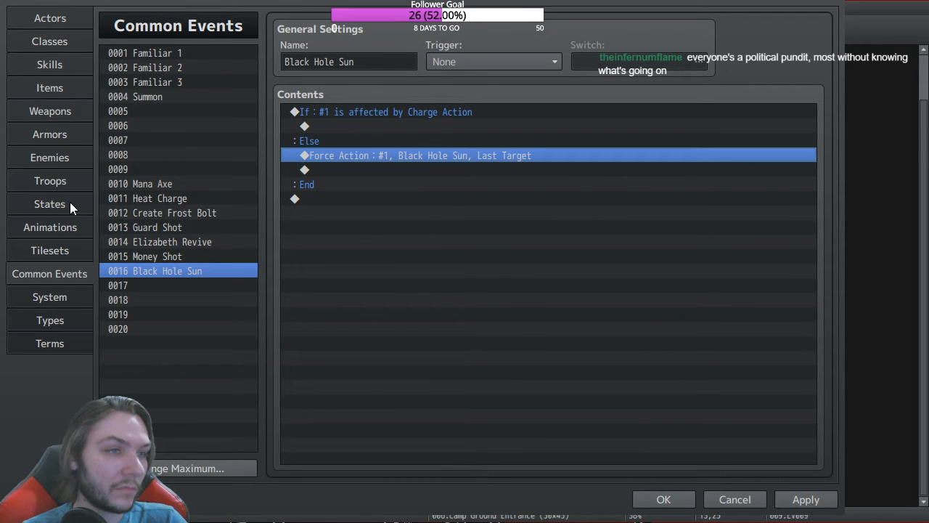
Step: Paste the Force Action under troop 0011's Else, delete the Black Hole Sun call, and close
left_click(56, 183)
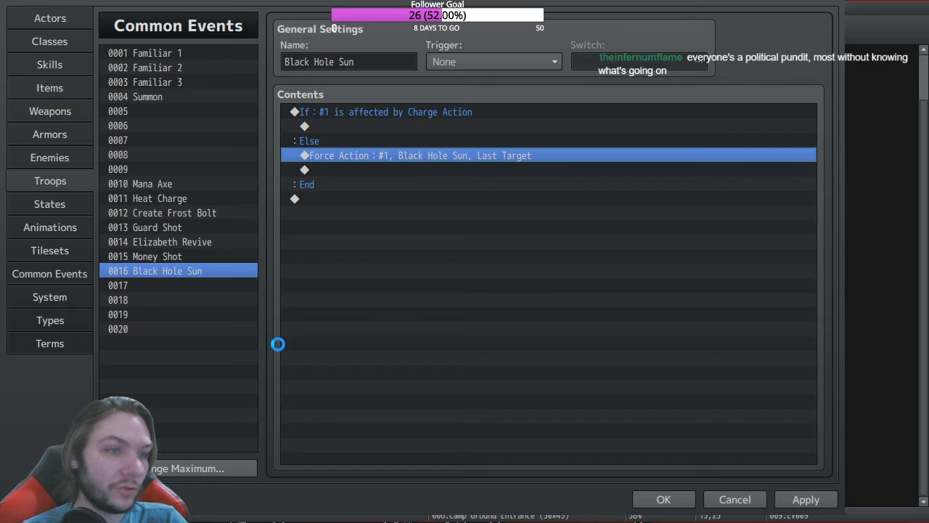
left_click(425, 348)
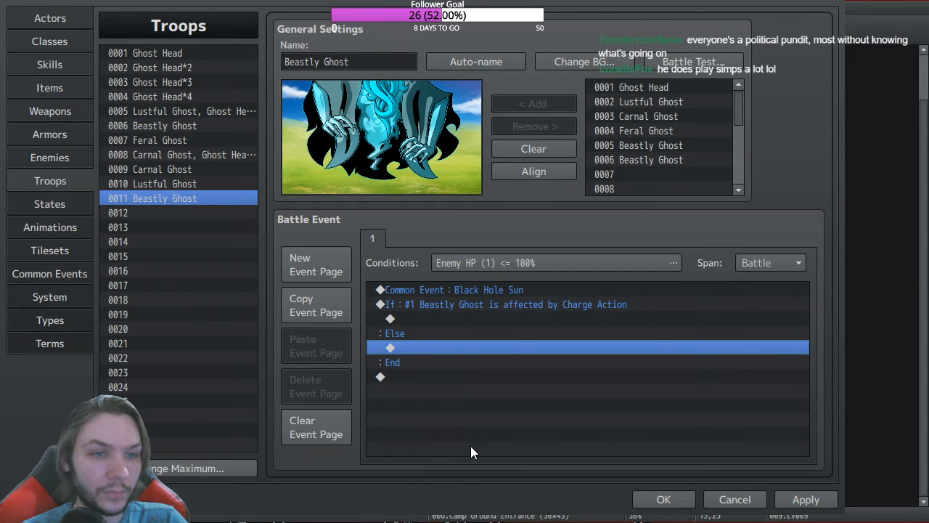
type("Force Action : #1 Beastly Ghost, Black Hole Sun, Last Target")
left_click(490, 290)
key("Delete")
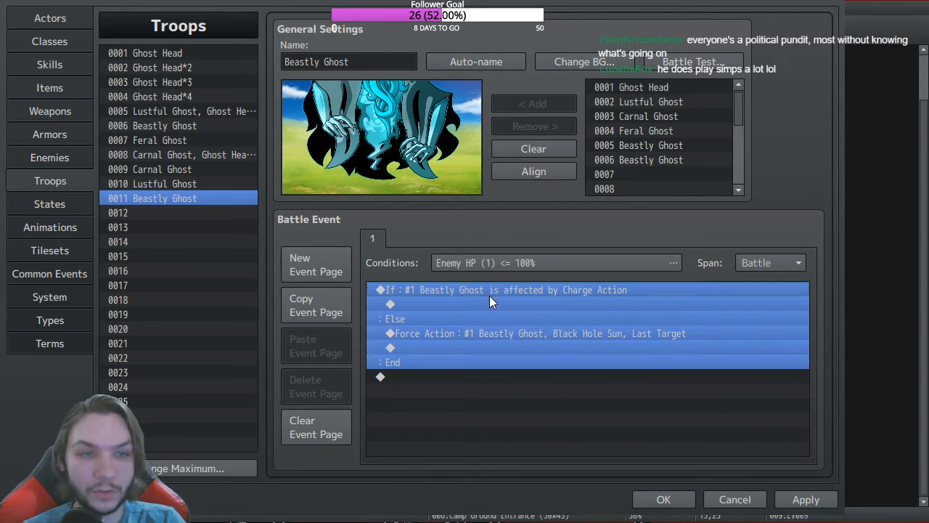
left_click(648, 262)
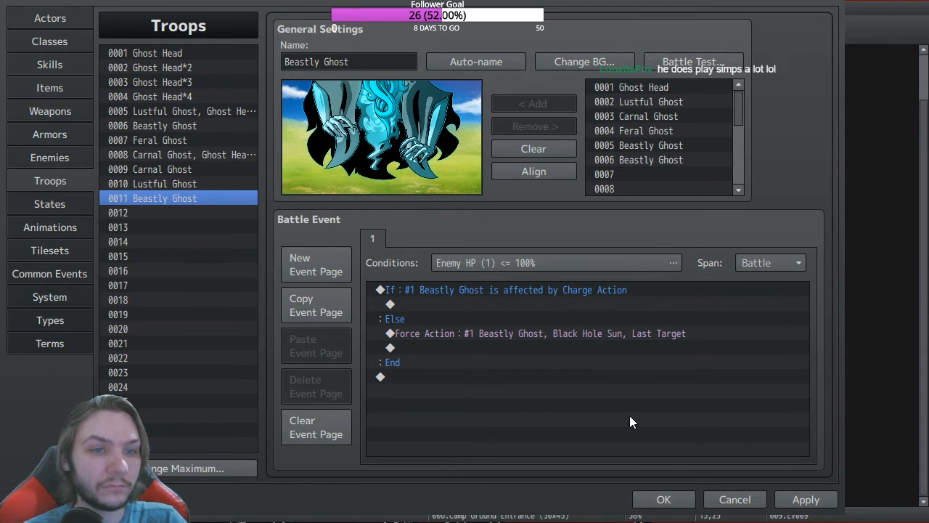
left_click(661, 499)
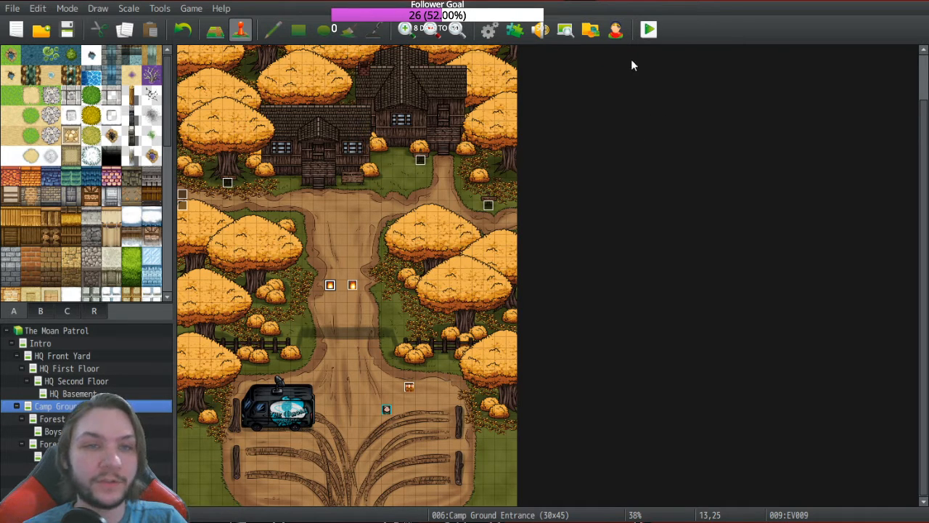
Step: Save and playtest, continue the saved game, and open the treasure chest
left_click(649, 44)
left_click(61, 61)
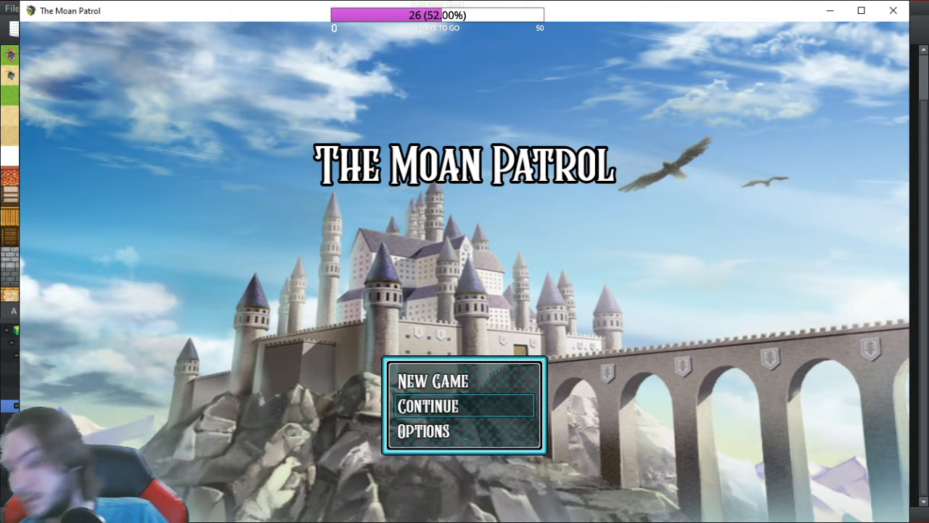
key("Return")
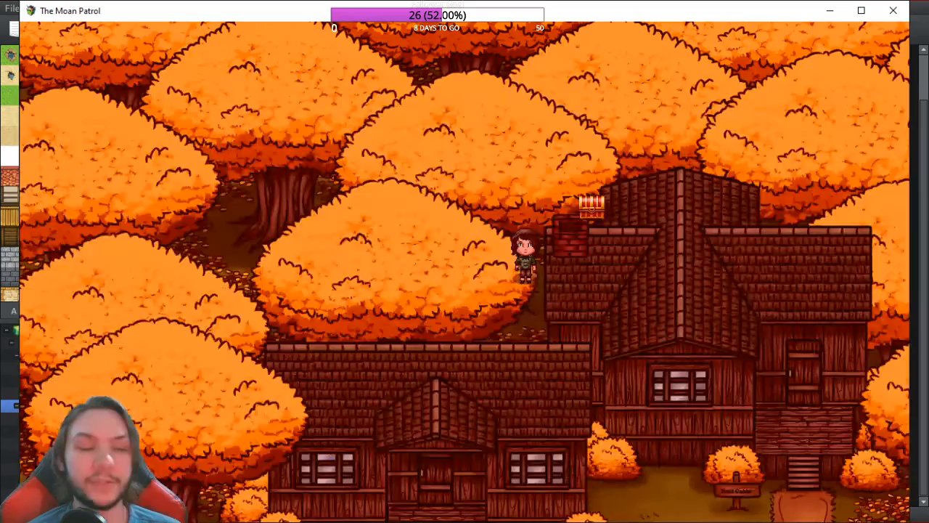
key("Right")
key("Up")
key("Return")
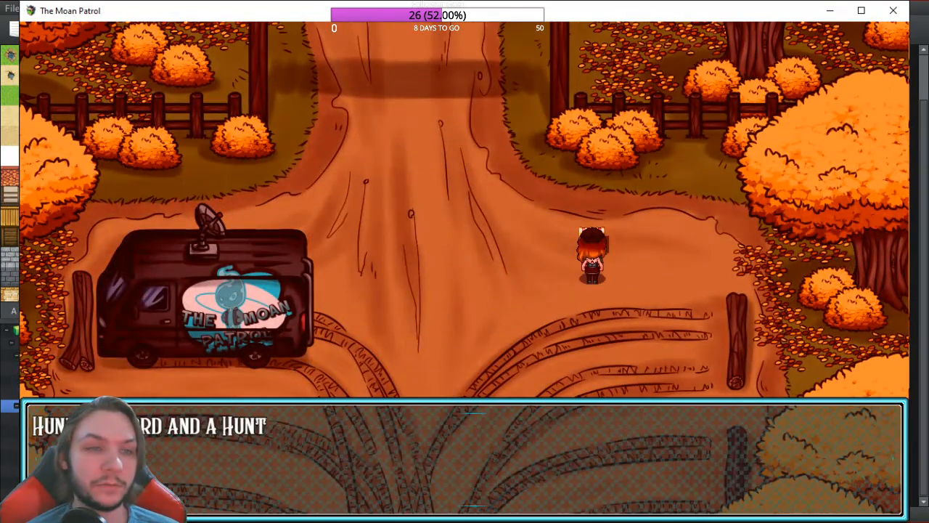
Step: Walk the party up into the ghost battle, close the crashed game, and return to the editor
key("Return")
key("Left")
key("Left")
key("Up")
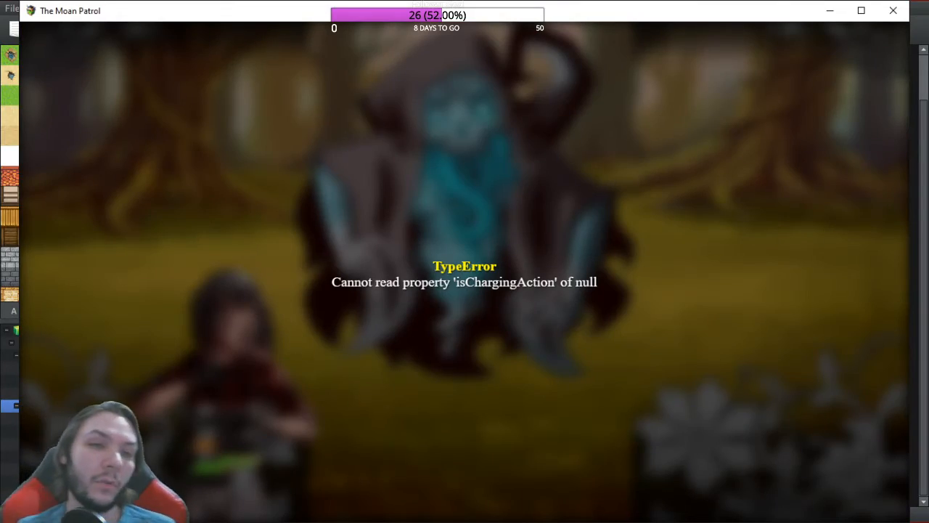
left_click(894, 11)
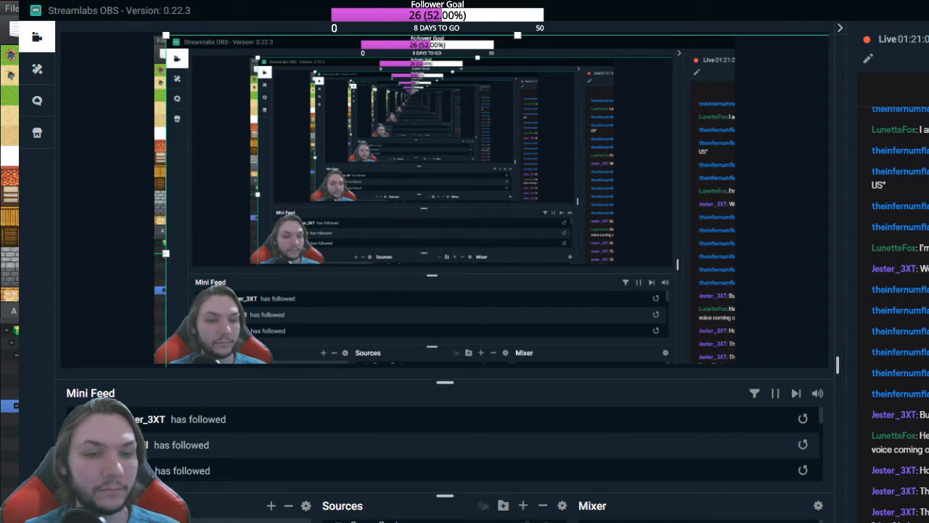
key("alt+Tab")
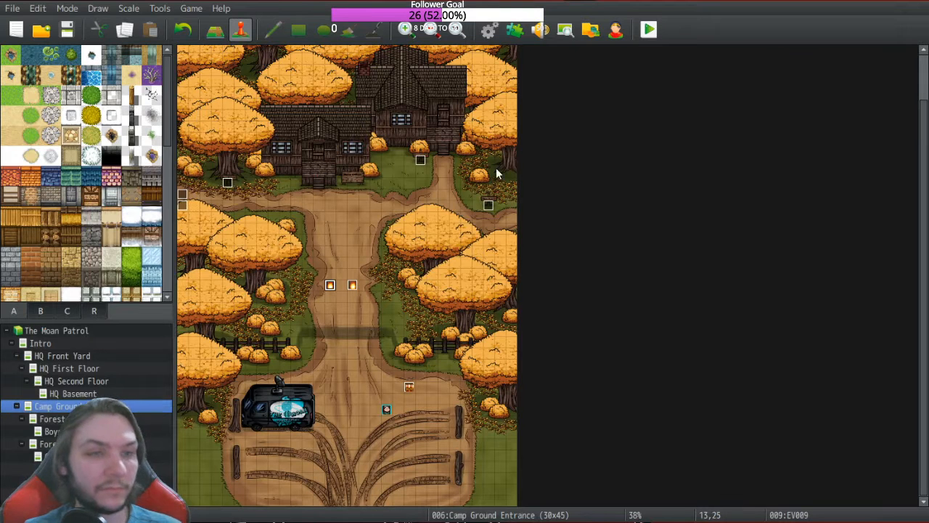
Step: Move troop 0011's Force Action from the Else branch into the Charge Action If branch
left_click(488, 29)
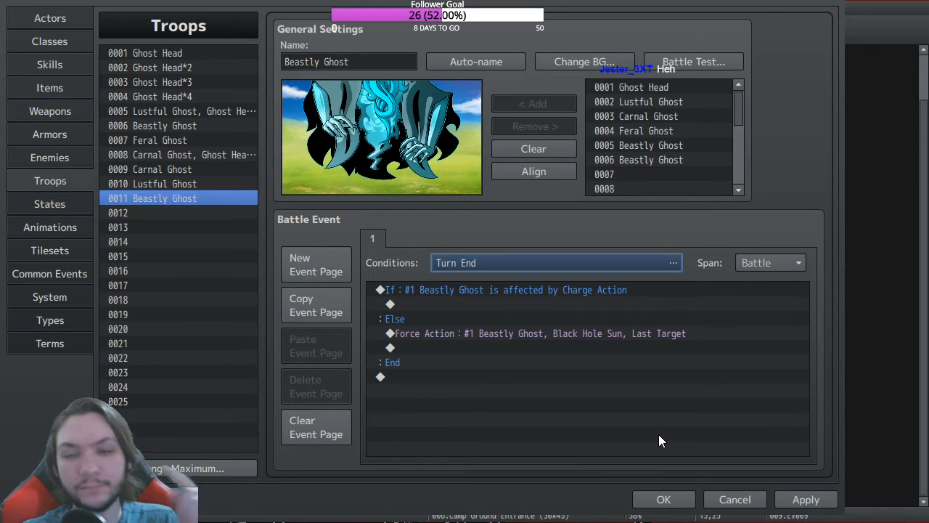
left_click(444, 334)
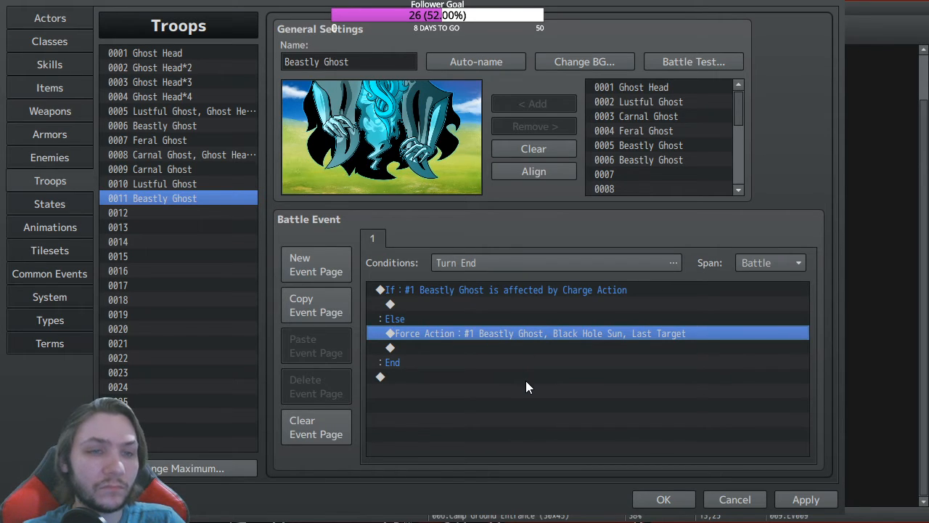
key("Delete")
left_click(475, 305)
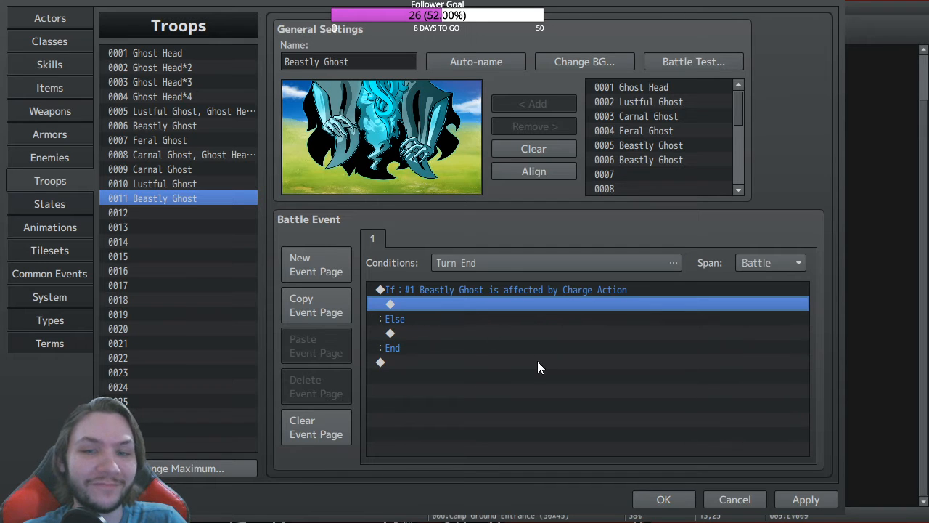
key("ctrl+v")
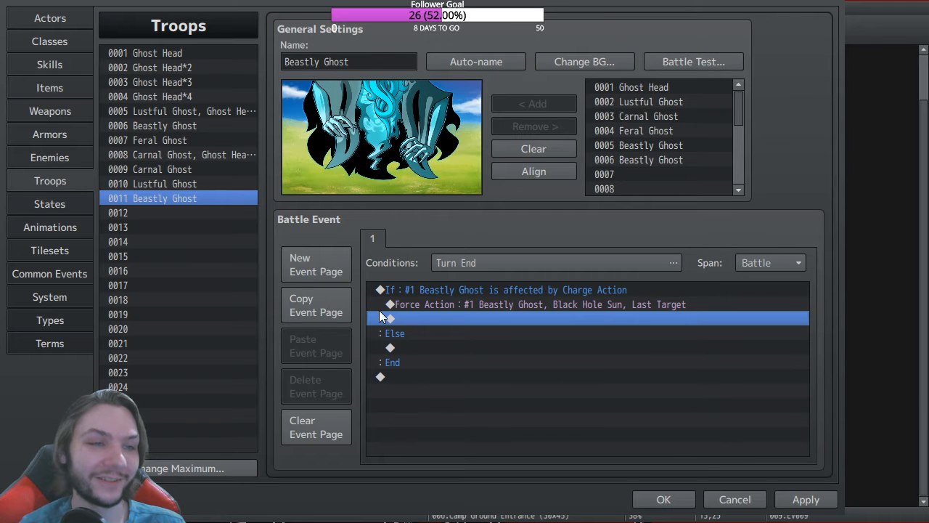
left_click(552, 261)
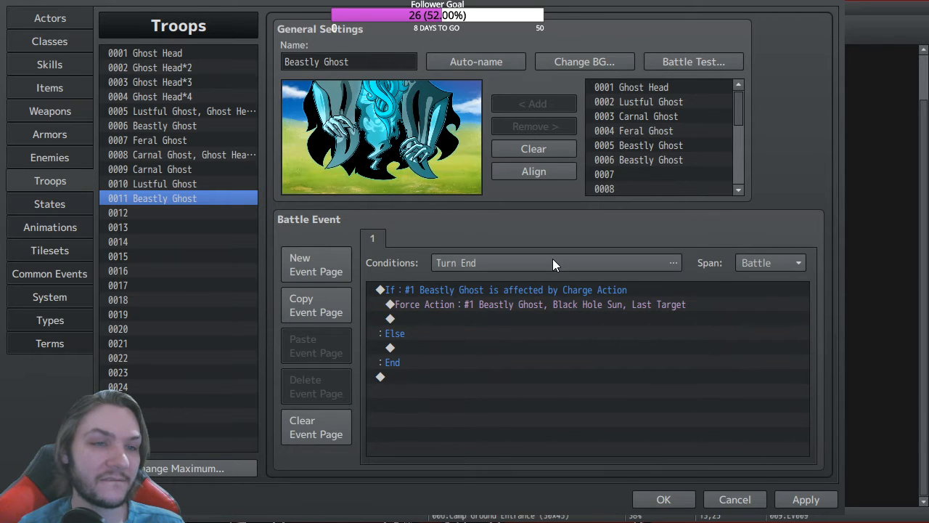
left_click(688, 407)
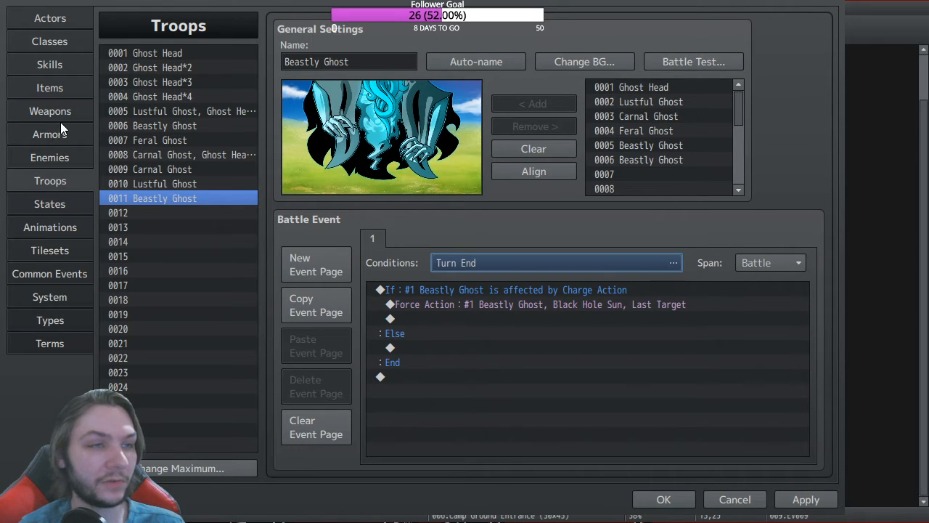
Step: Set enemy 0005 Beastly Ghost's Black Hole Sun action pattern to require State Charge Action
left_click(65, 140)
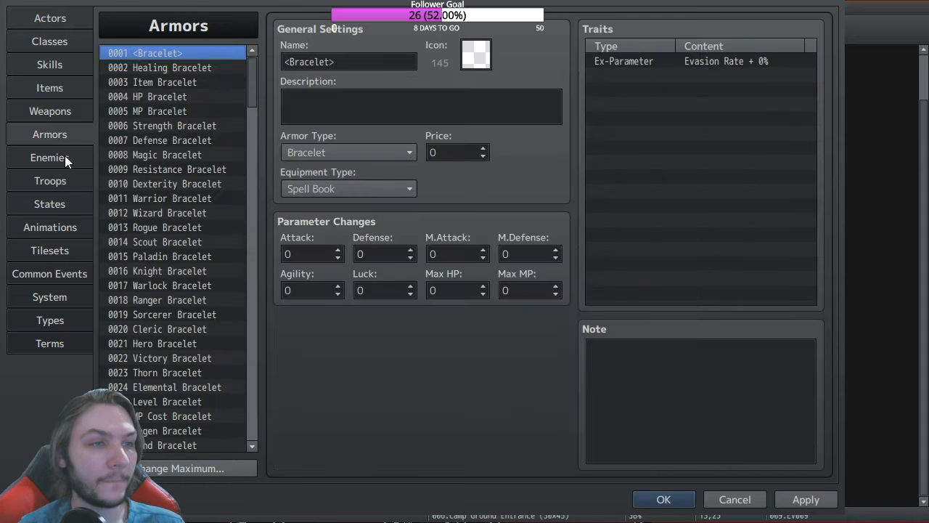
left_click(64, 157)
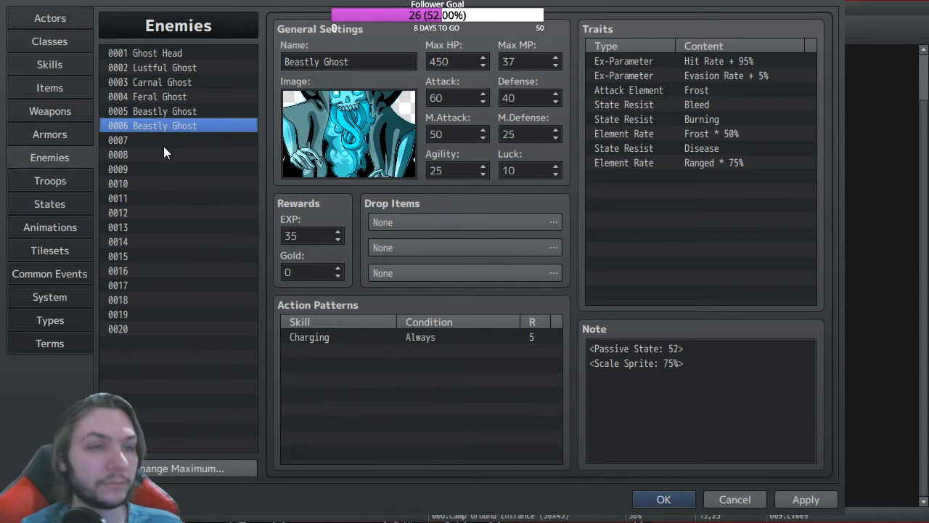
left_click(181, 111)
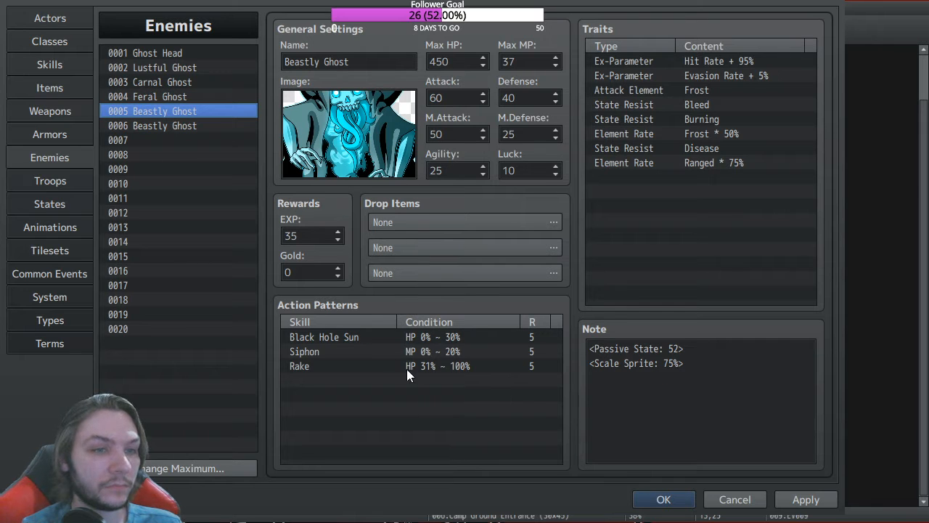
left_click(375, 337)
left_click(593, 438)
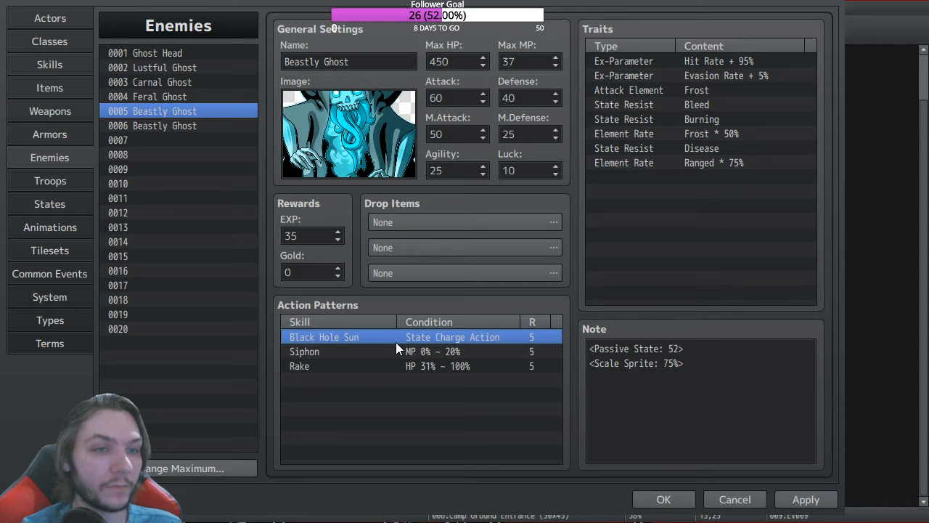
left_click(490, 411)
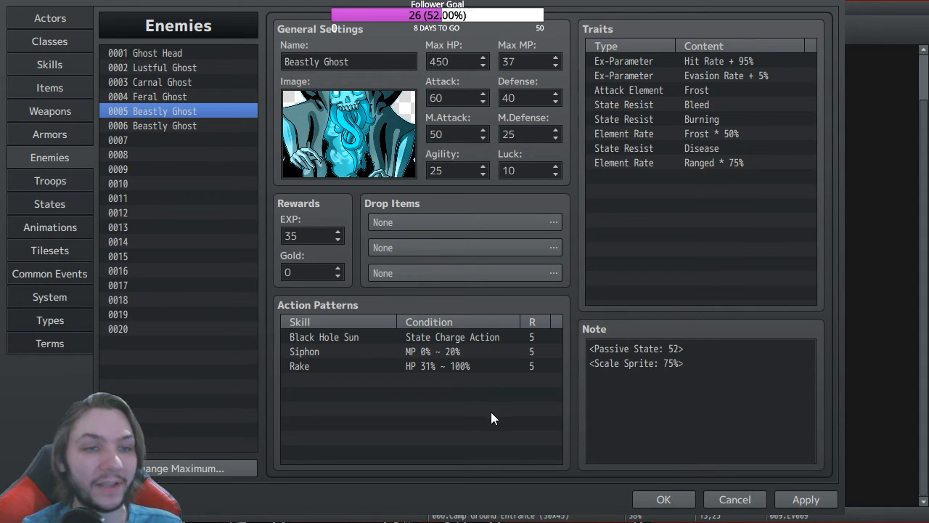
left_click(452, 500)
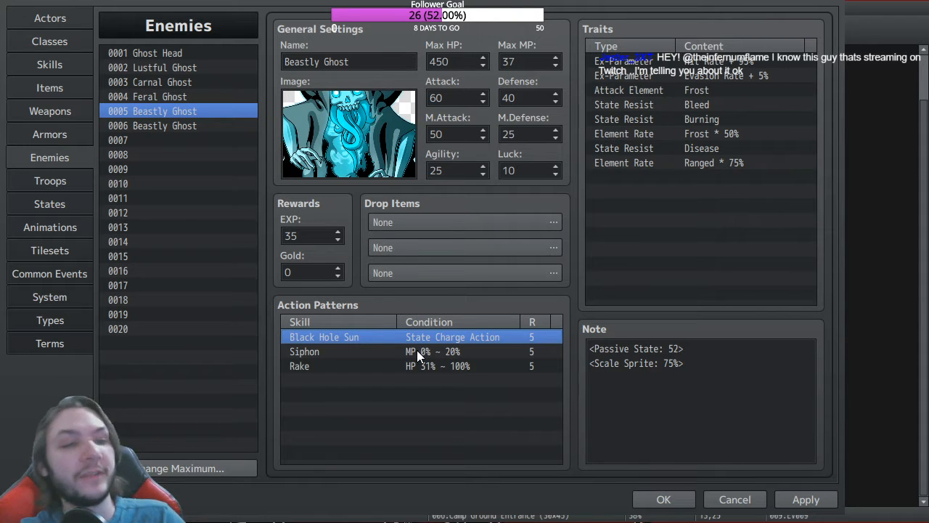
left_click(435, 392)
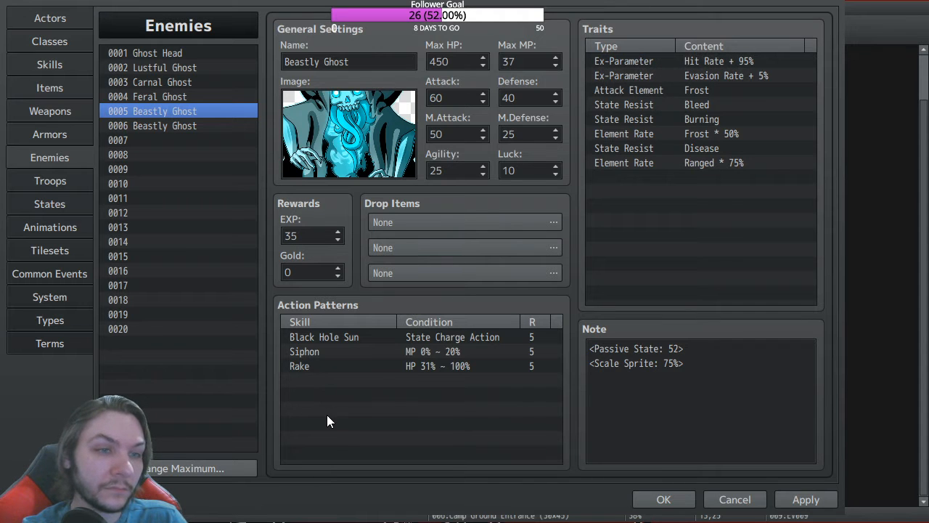
left_click(455, 496)
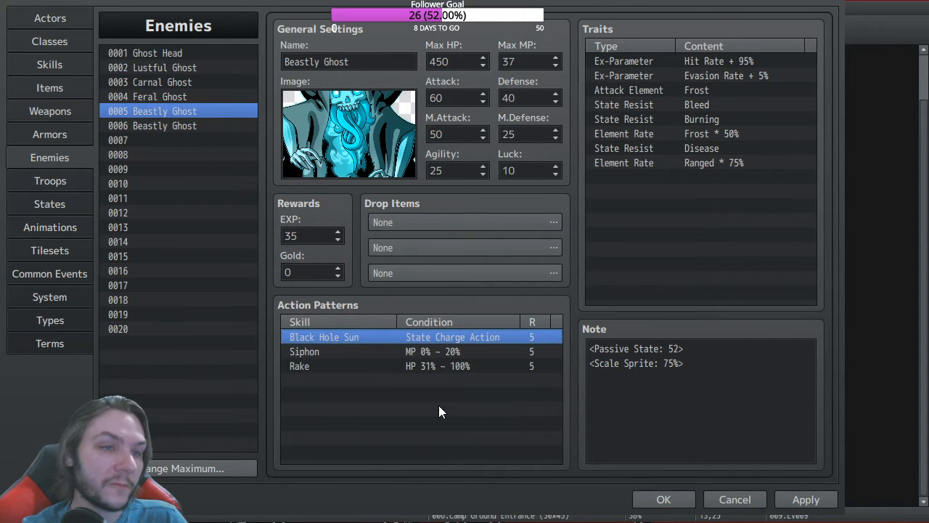
left_click(58, 66)
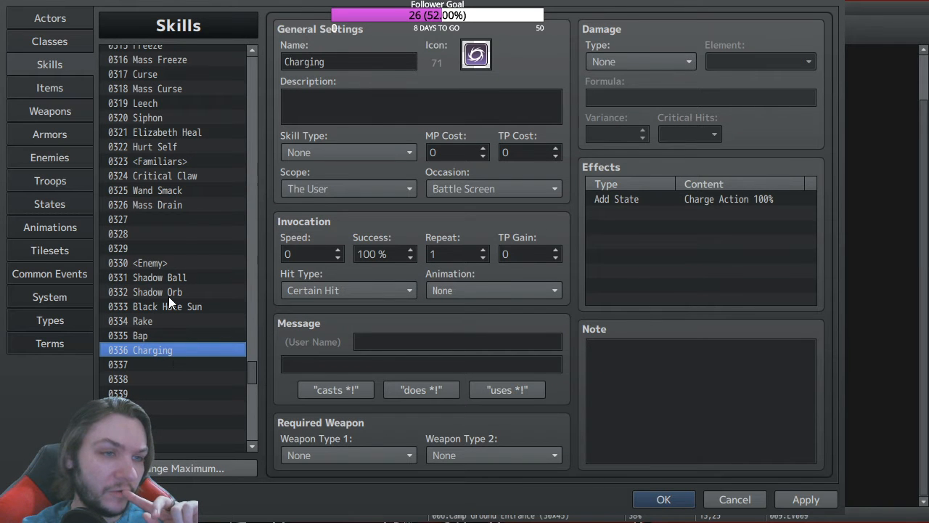
left_click(168, 306)
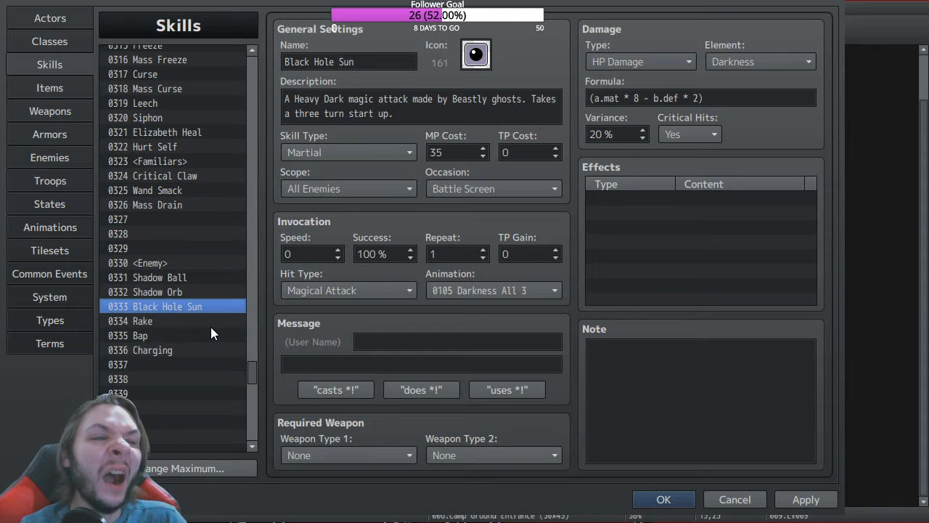
left_click(166, 321)
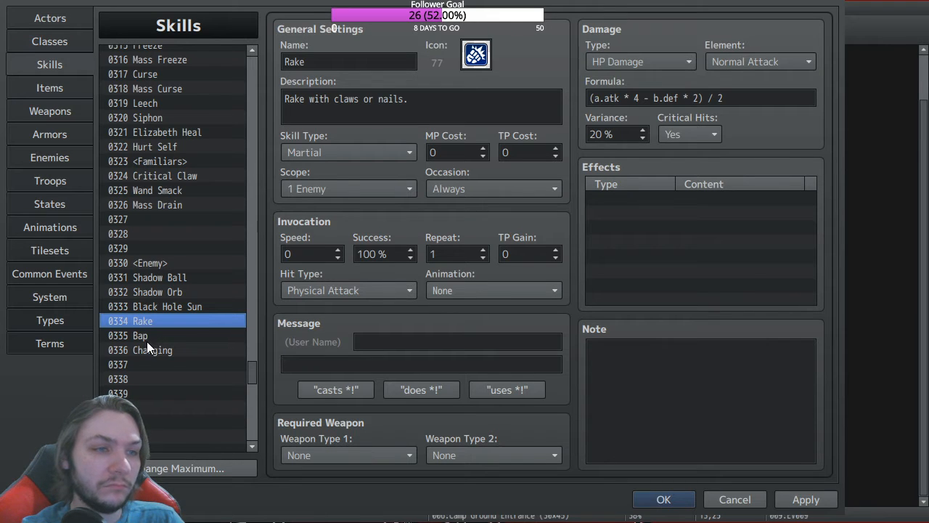
left_click(158, 350)
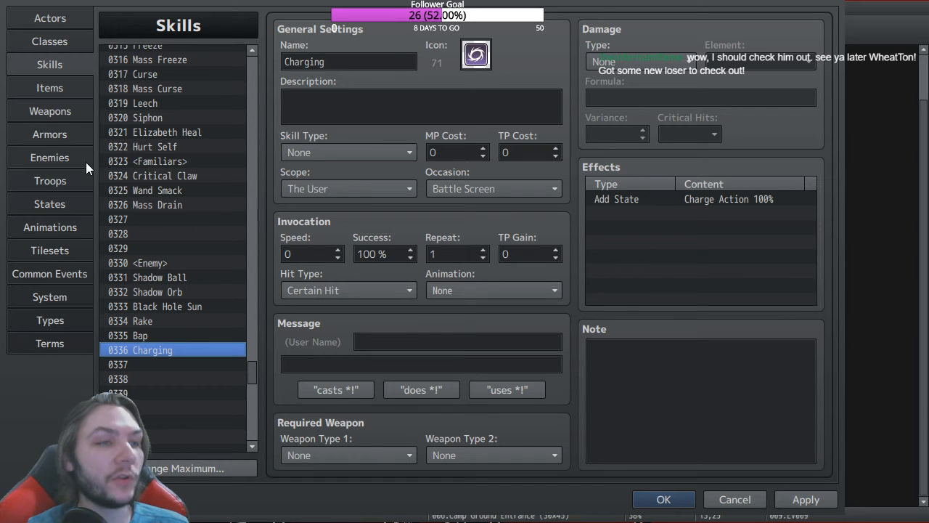
Step: View state 0123 Charge Action and inspect its empty Traits list
left_click(59, 198)
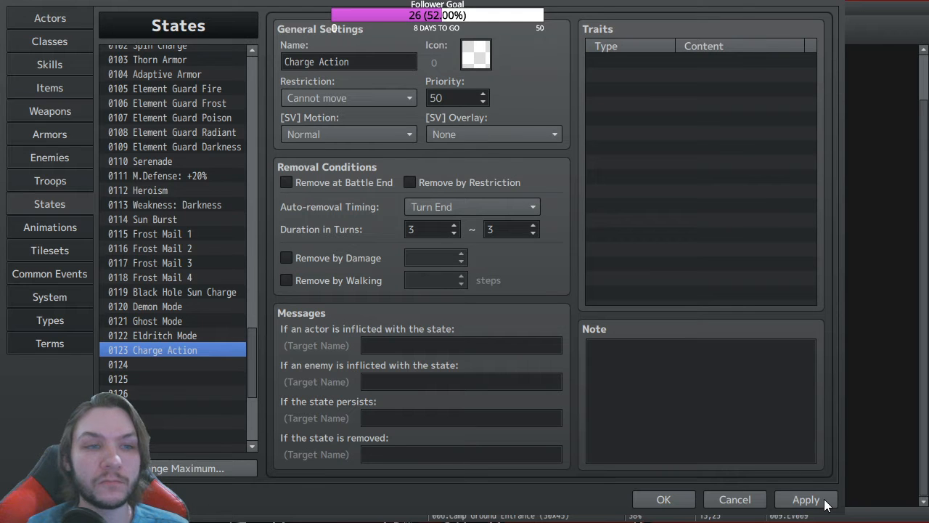
left_click(790, 273)
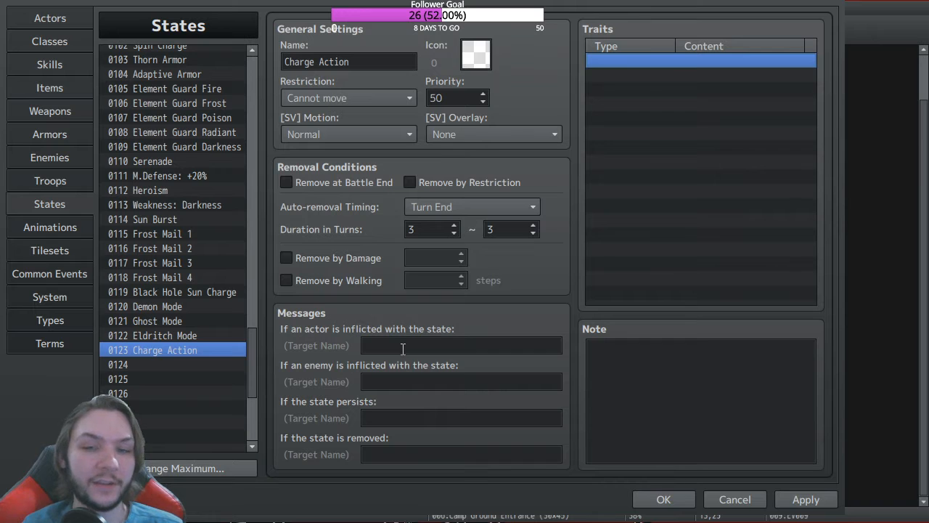
Step: Browse past Create Frost Bolt, Guard Shot, Elizabeth Revive and Money Shot to common event 0016 Black Hole Sun
left_click(55, 271)
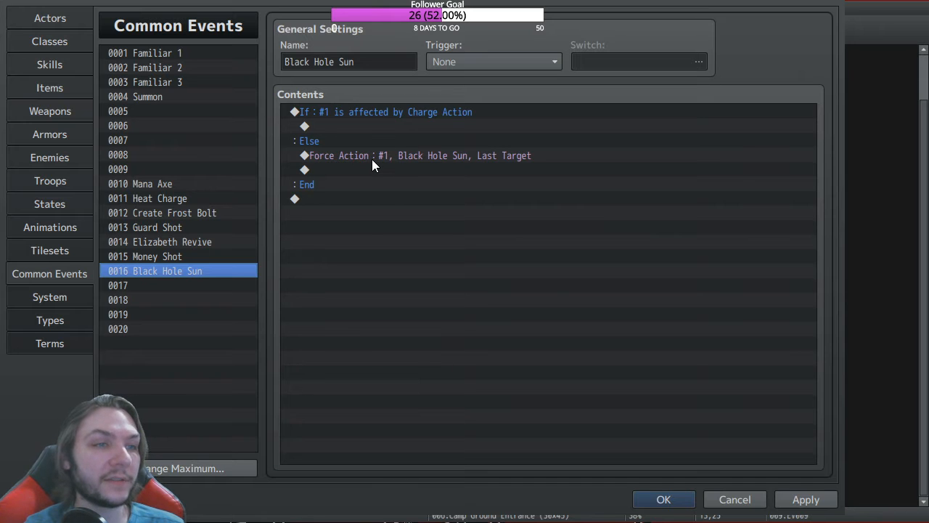
left_click(176, 215)
left_click(158, 227)
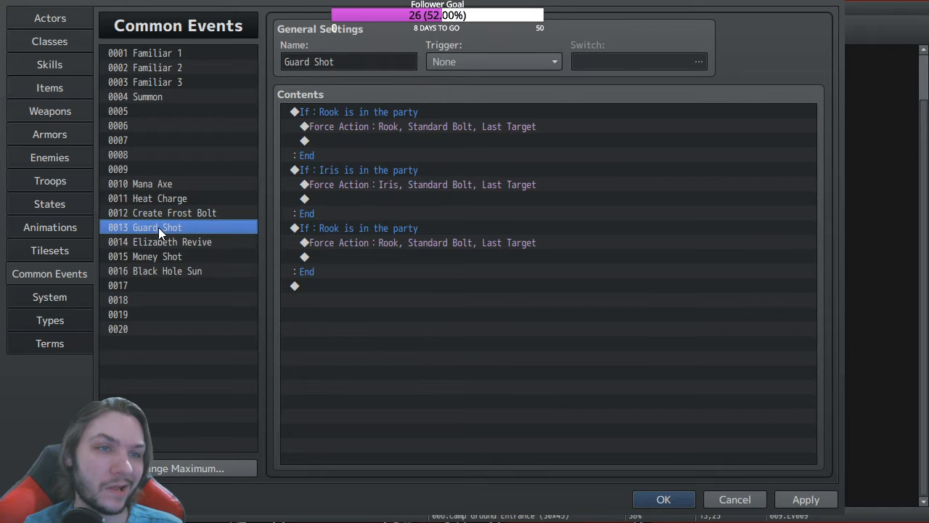
left_click(159, 243)
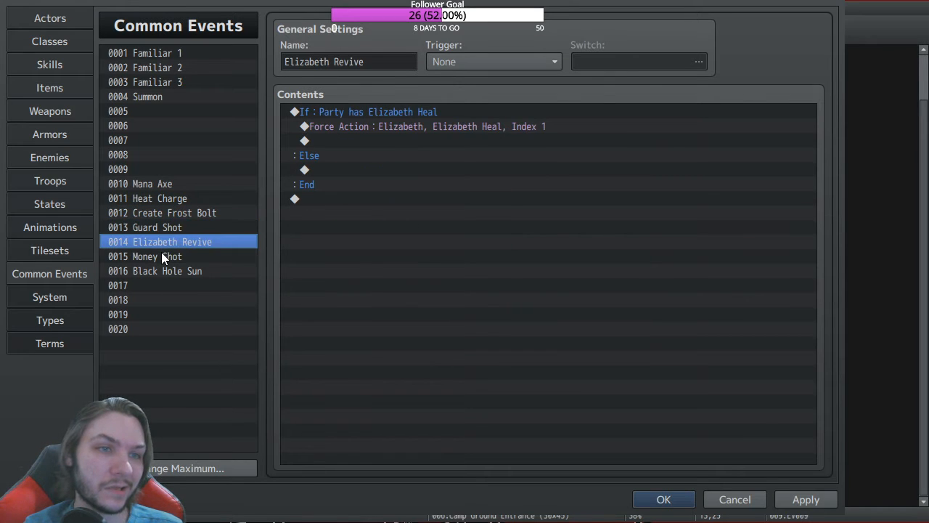
left_click(162, 256)
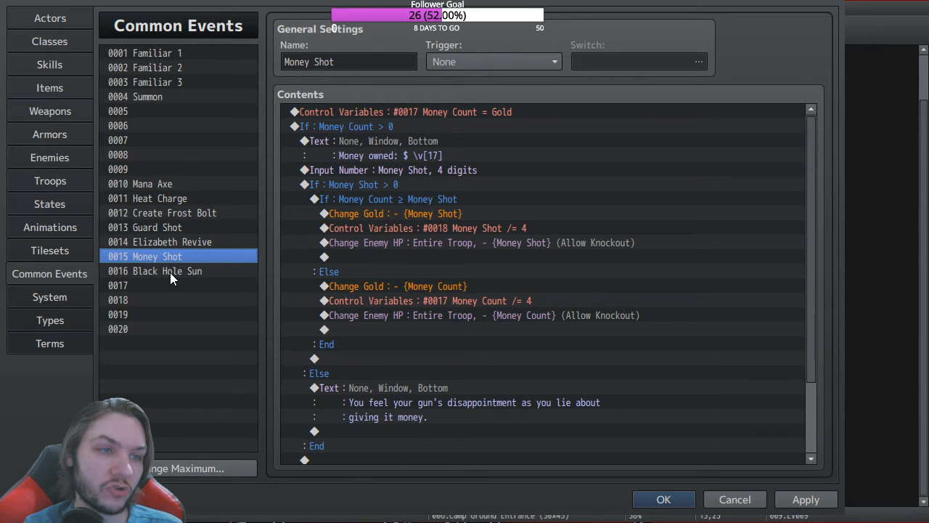
left_click(170, 272)
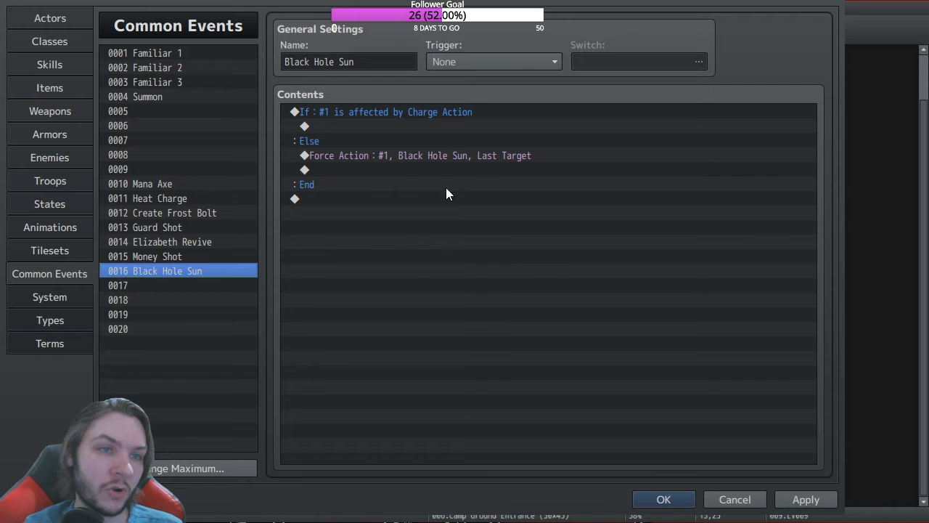
Step: Delete the Force Action under Else, leaving the Charge Action branch empty
left_click(377, 155)
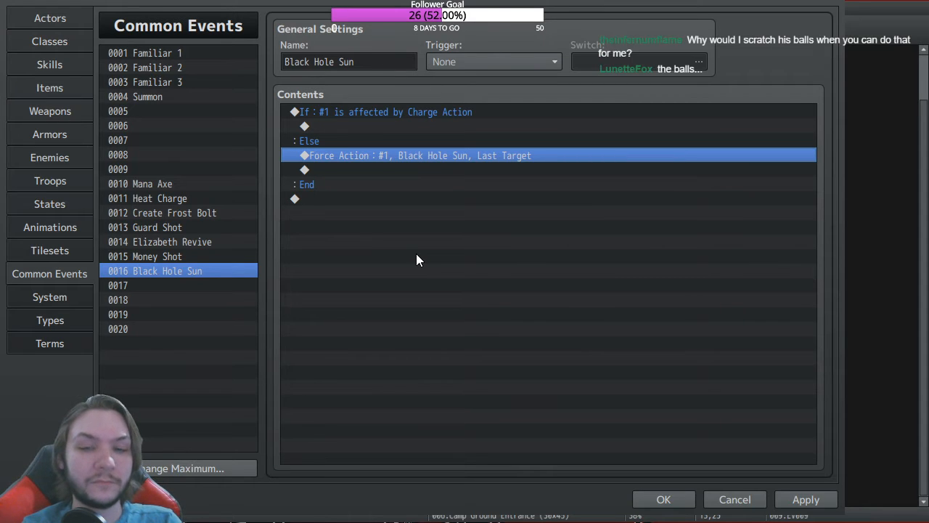
key("Delete")
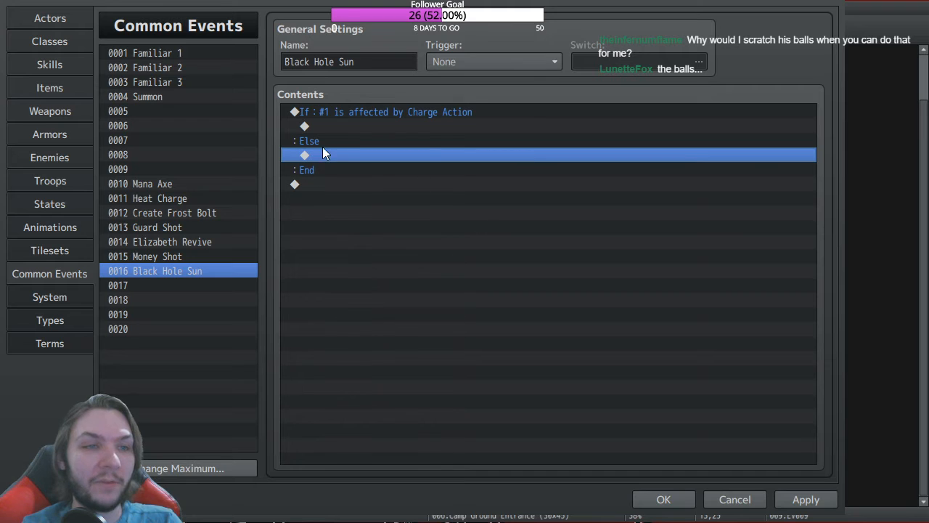
left_click(343, 128)
left_click(442, 274)
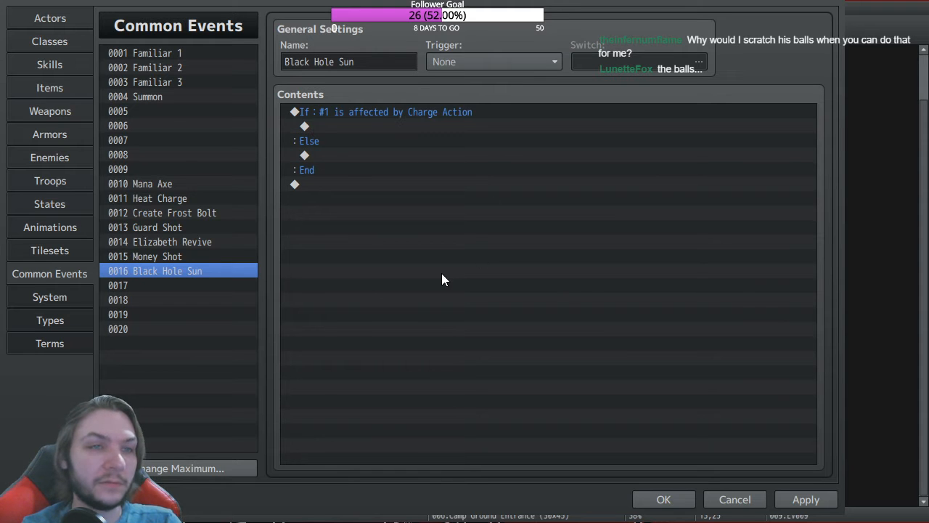
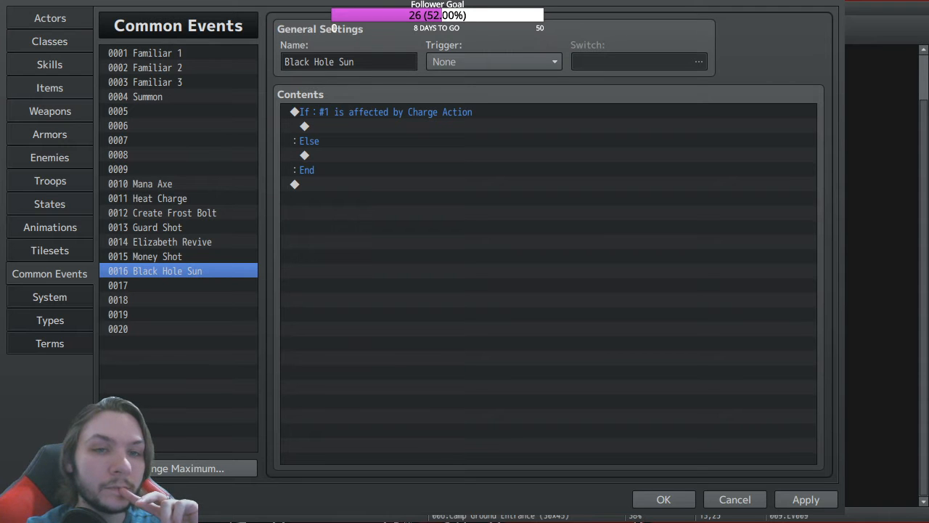
Step: Open the Event Commands list from Black Hole Sun's Contents
key("Return")
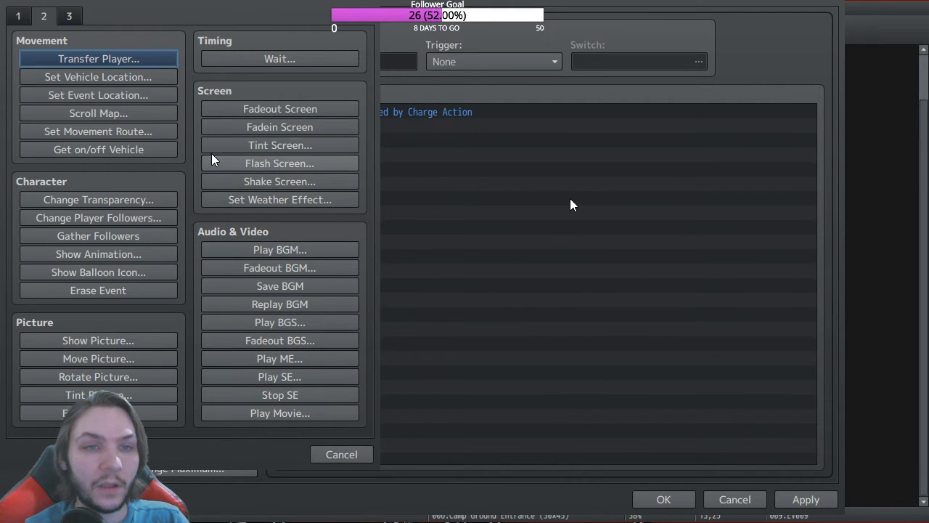
Step: Close the command list without adding anything, and delete the If/Else/End Charge Action branch
left_click(71, 16)
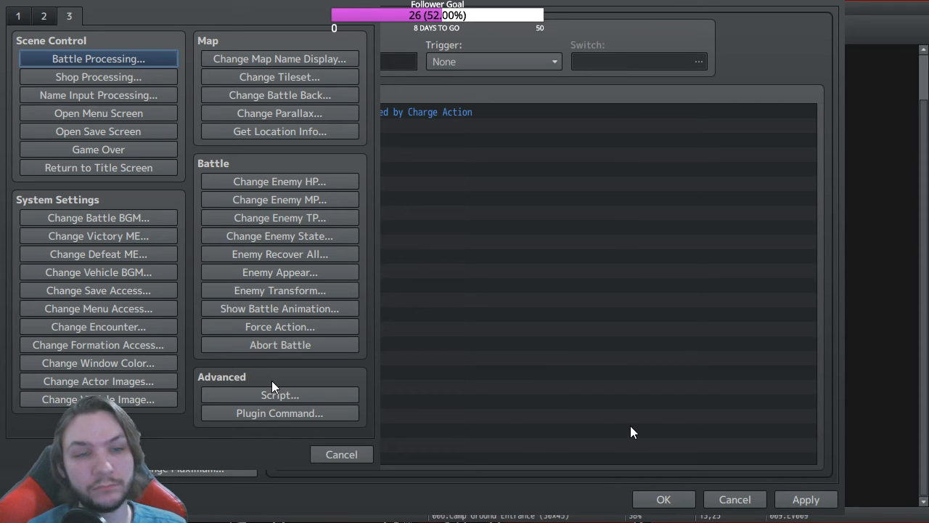
left_click(347, 454)
left_click(420, 112)
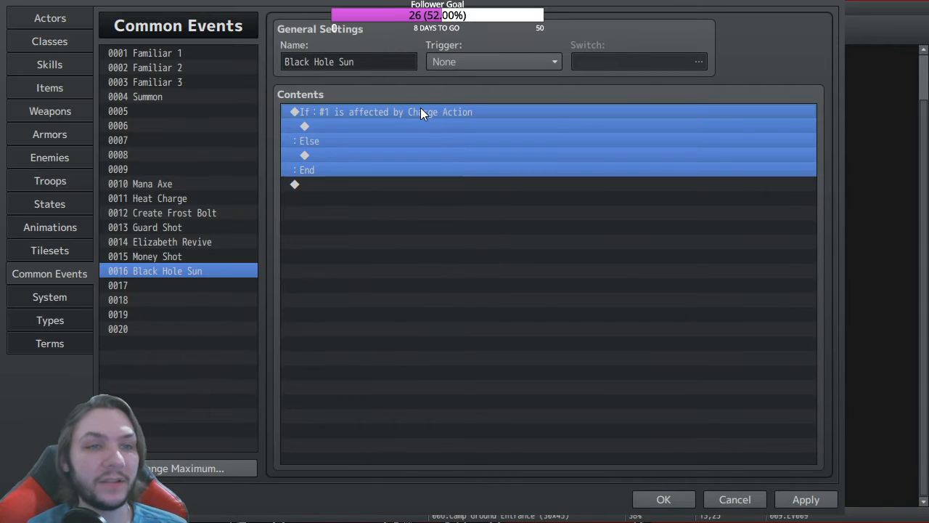
key("Delete")
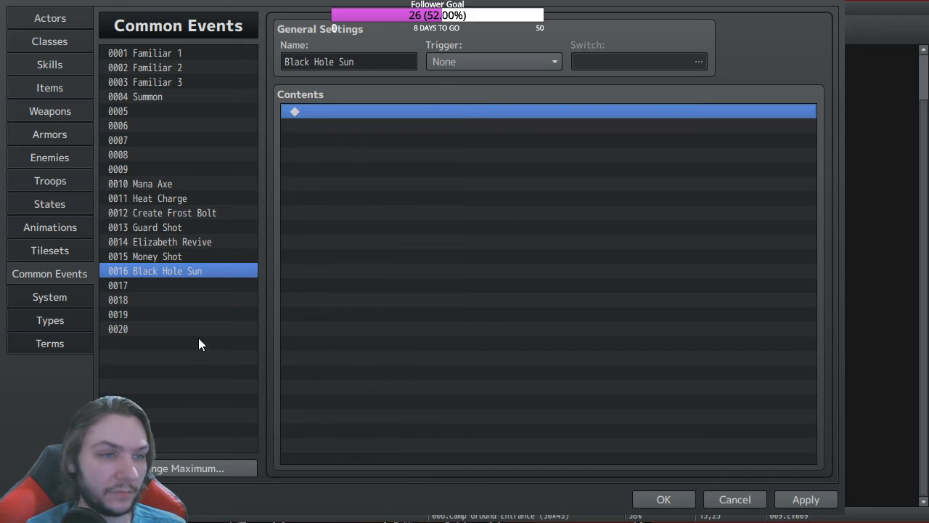
Step: Clear common event 0016 Black Hole Sun entirely
left_click(187, 271)
key("Delete")
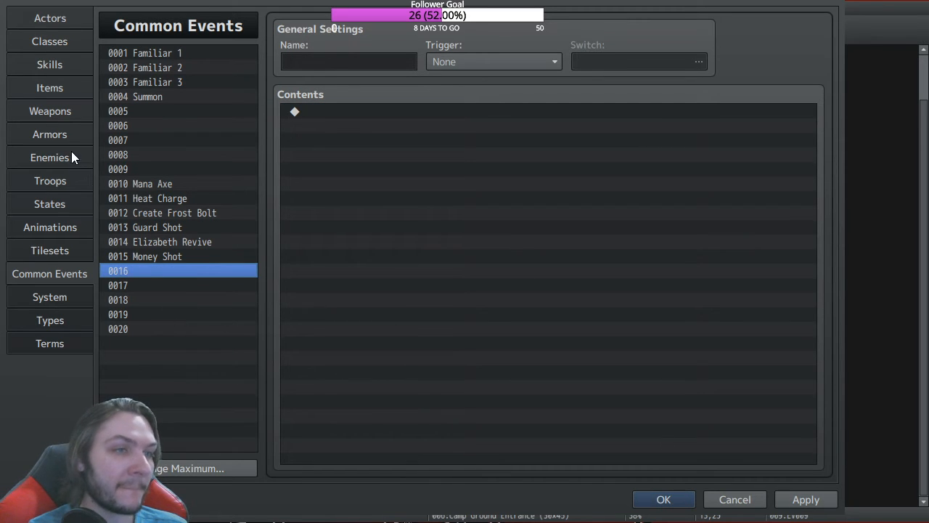
left_click(52, 181)
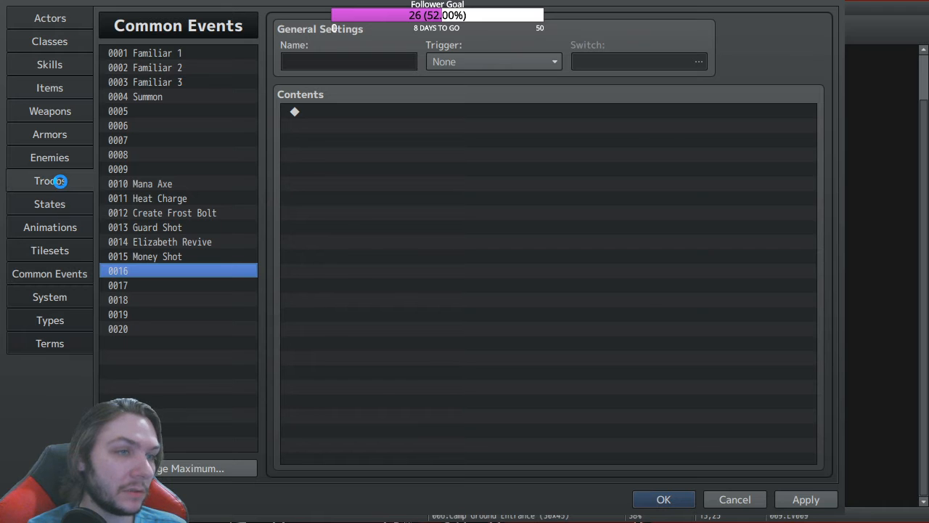
Step: Delete the Beastly Ghost troop's Charge Action branch and set its event condition to Turn 0
left_click(472, 291)
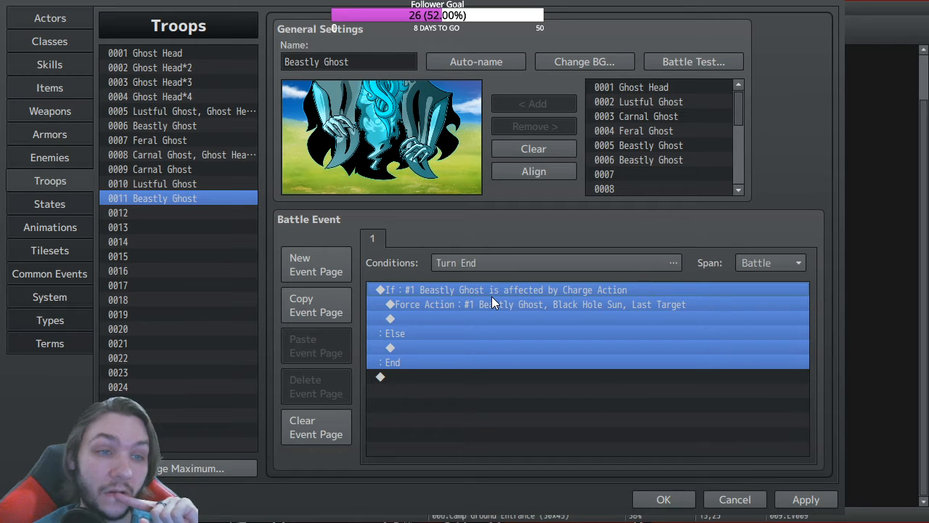
key("Delete")
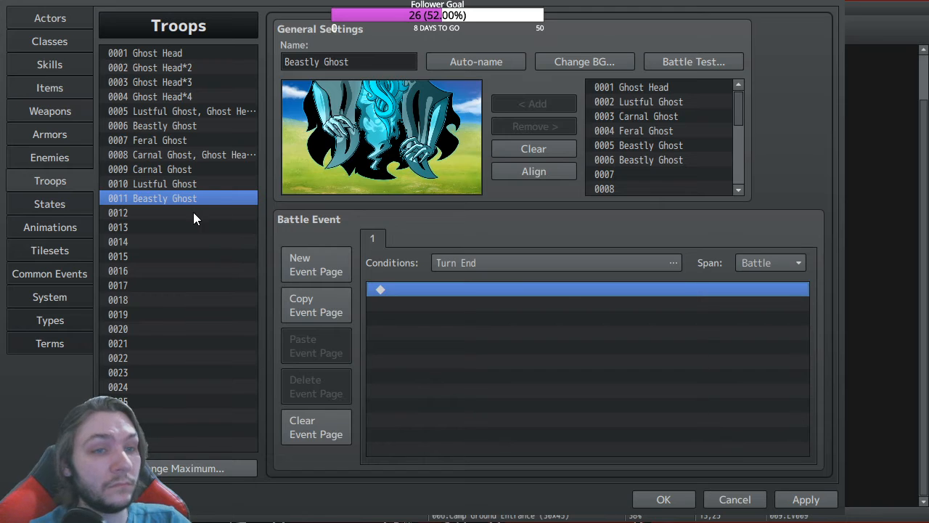
left_click(524, 265)
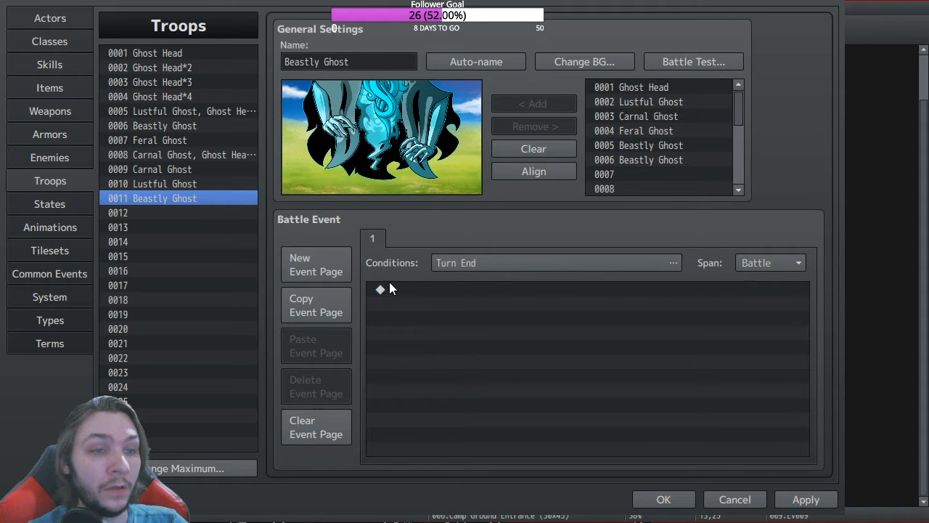
left_click(614, 411)
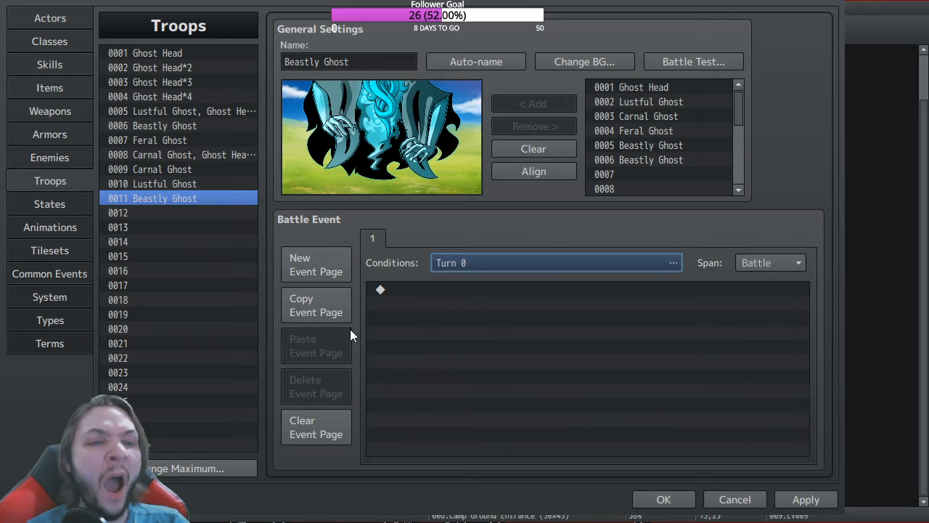
Step: Browse troop 0008 Carnal Ghost, Ghost Head*2 and its two battle event pages
left_click(153, 172)
left_click(155, 156)
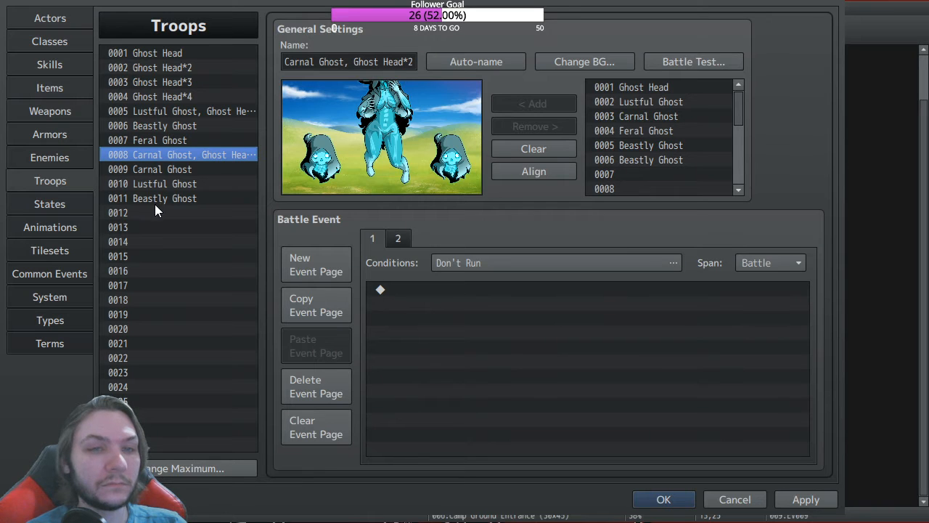
left_click(396, 240)
left_click(376, 244)
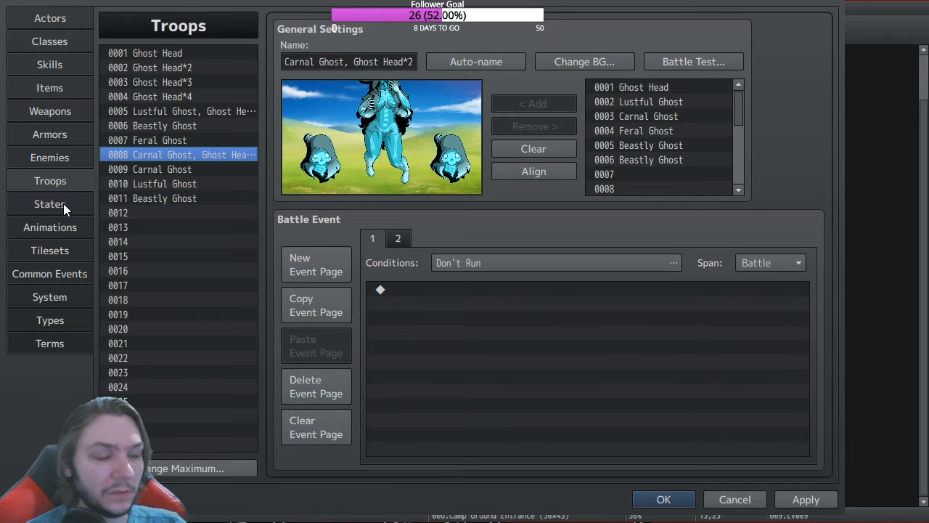
Step: Check skill 0336 Charging, then view enemy 0005 Beastly Ghost
left_click(51, 64)
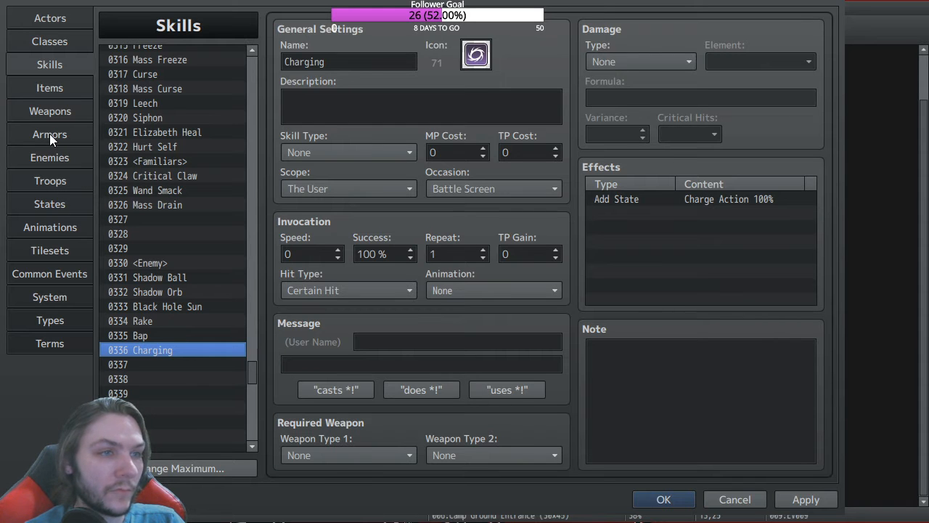
left_click(63, 158)
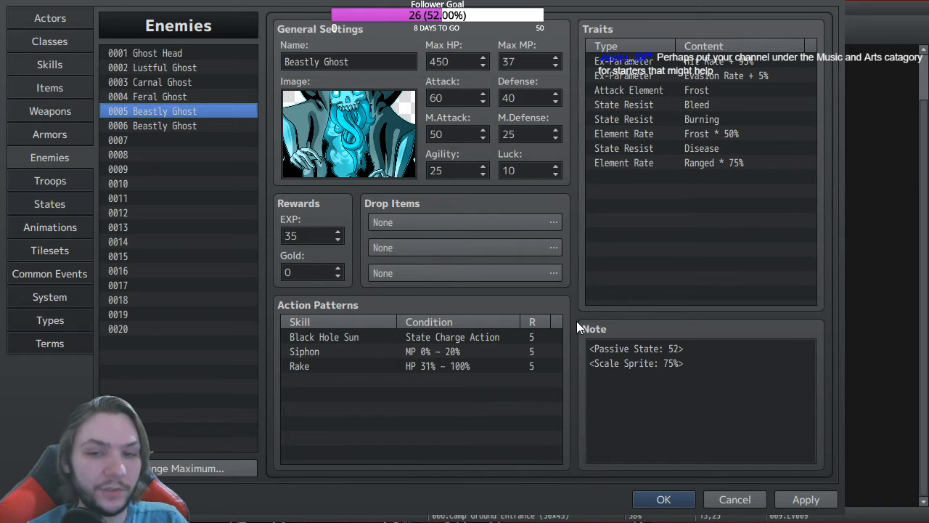
Step: Open Beastly Ghost's Black Hole Sun pattern, with rating 5 and condition State Charge Action
left_click(369, 338)
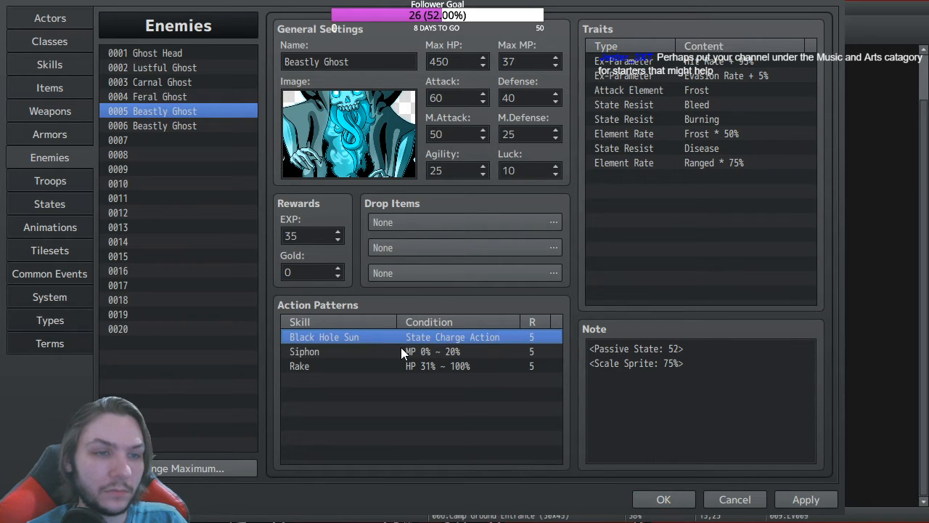
left_click(409, 424)
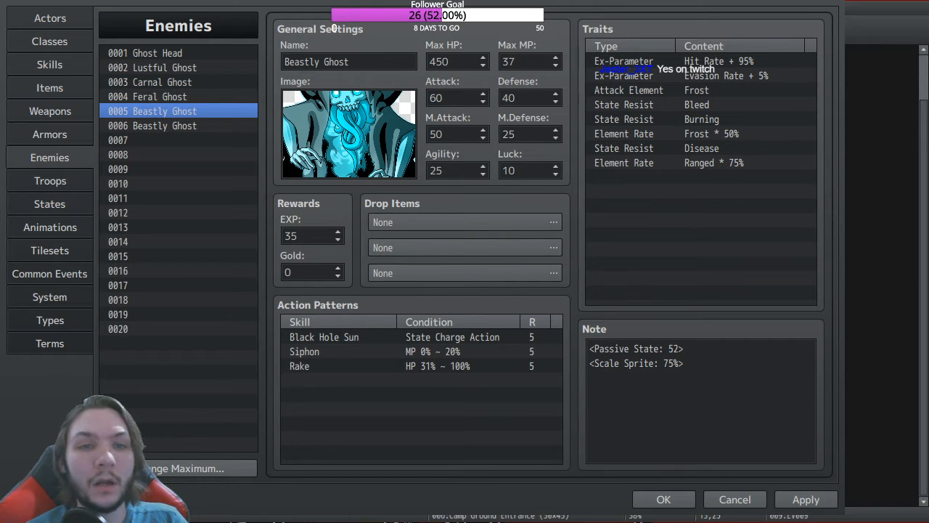
double_click(325, 336)
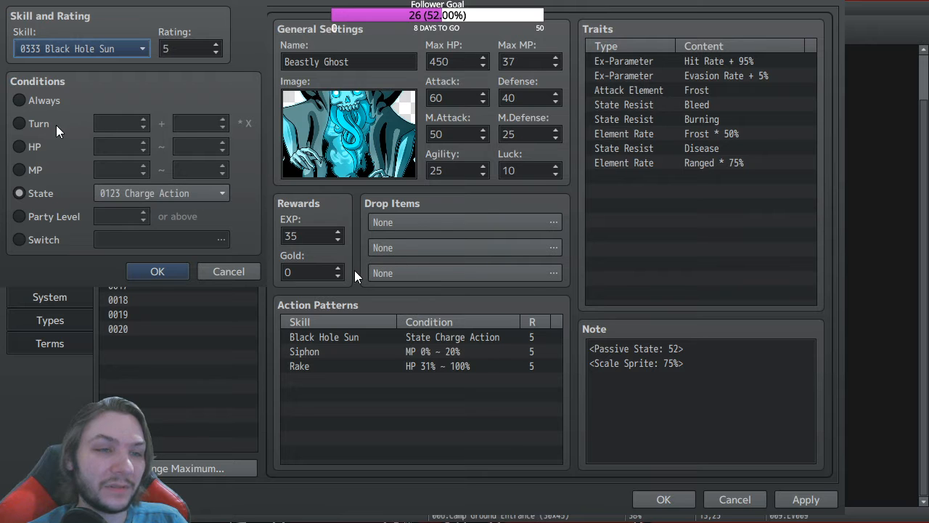
Step: Change Black Hole Sun's condition from State Charge Action to HP 0% ~ 30%
left_click(20, 147)
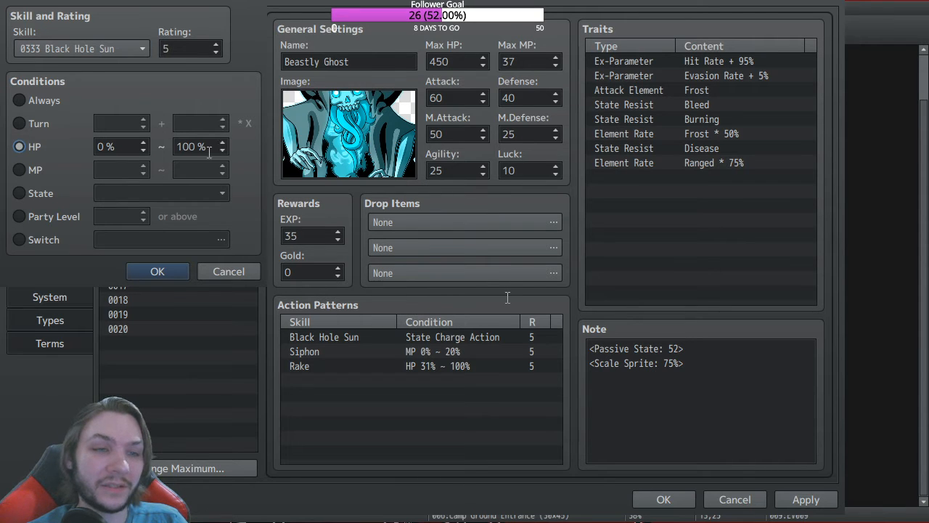
double_click(187, 146)
type("30")
left_click(469, 429)
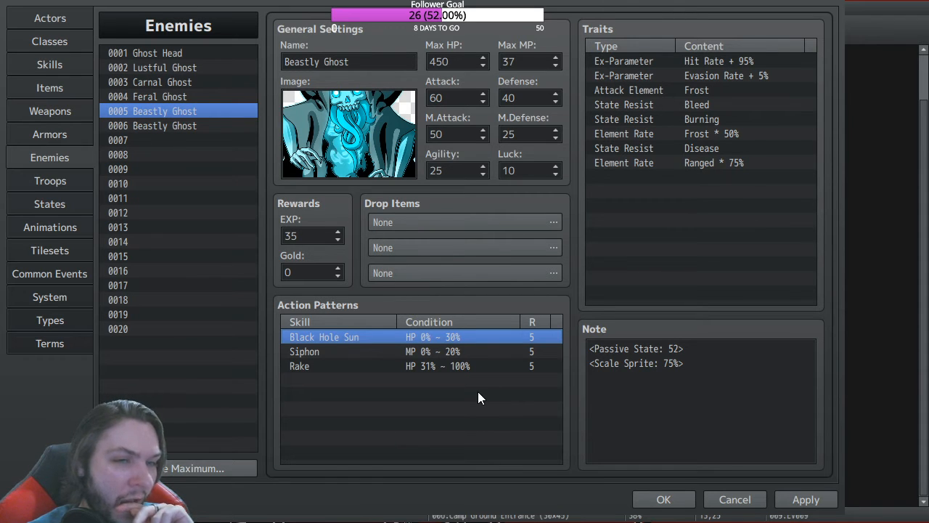
Step: Look at the second Beastly Ghost entry, return to 0005, then move on to Ghost Head
left_click(176, 127)
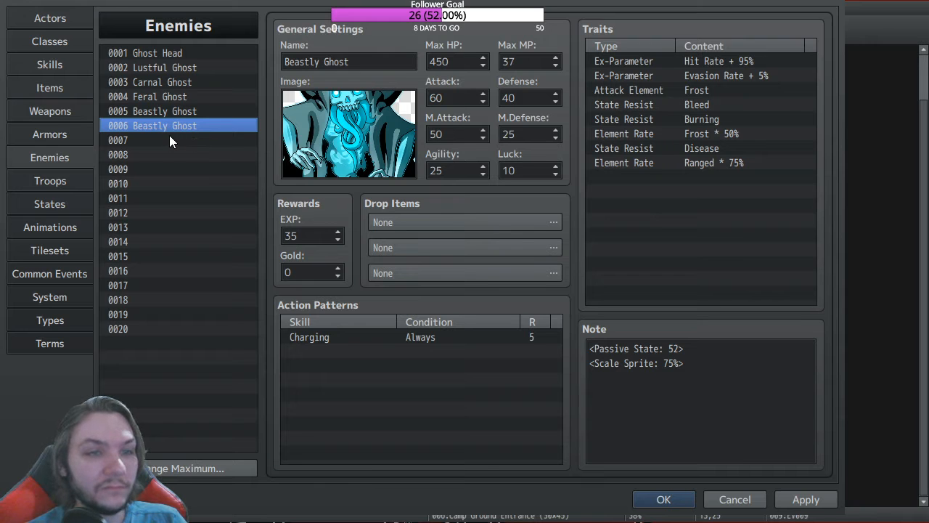
left_click(161, 99)
left_click(161, 110)
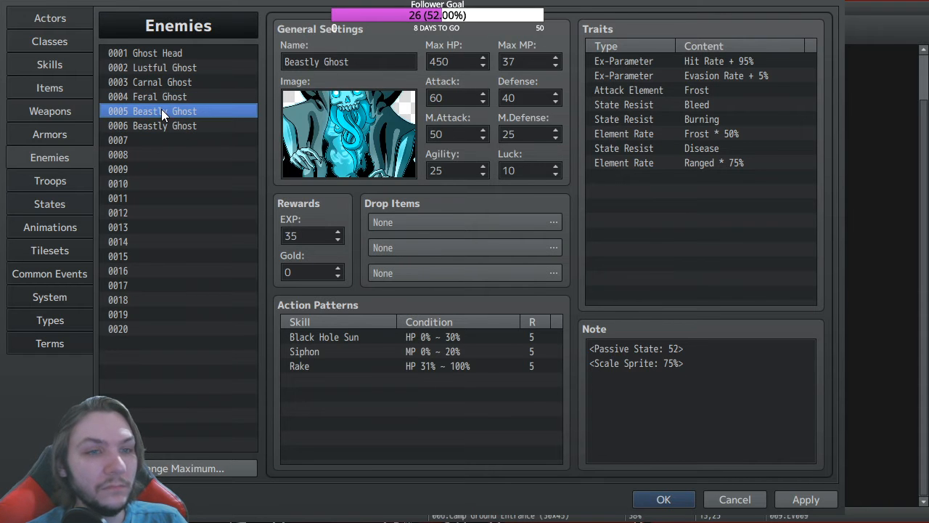
left_click(179, 53)
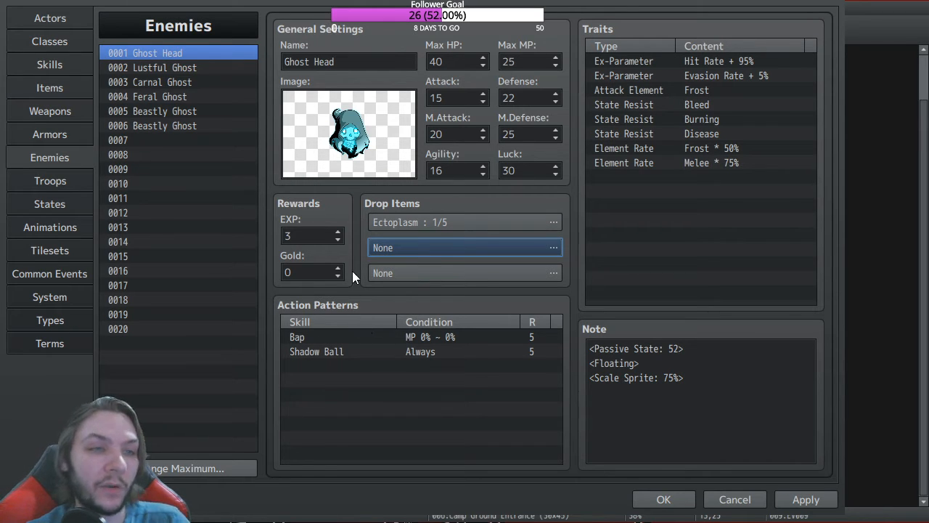
Step: Give Lustful Ghost an Ectoplasm first drop at a 1/5 chance
left_click(184, 68)
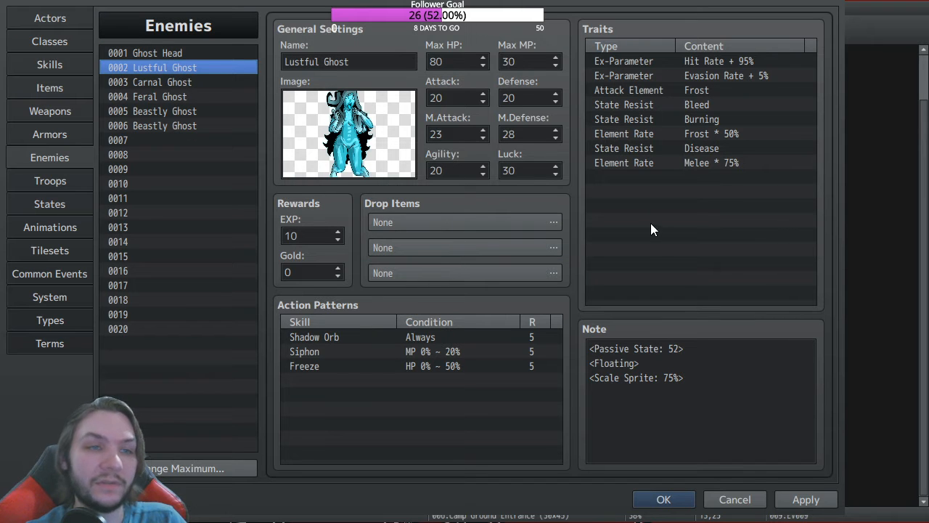
left_click(519, 222)
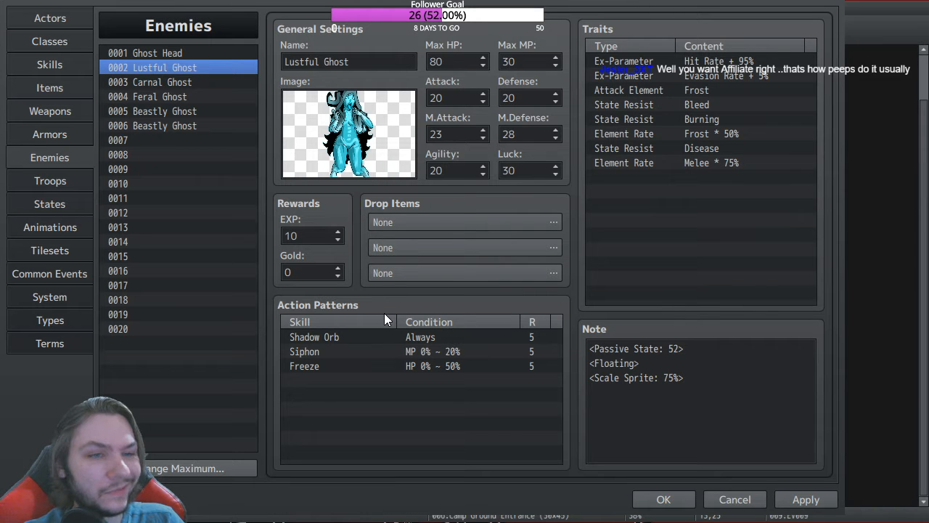
left_click(426, 340)
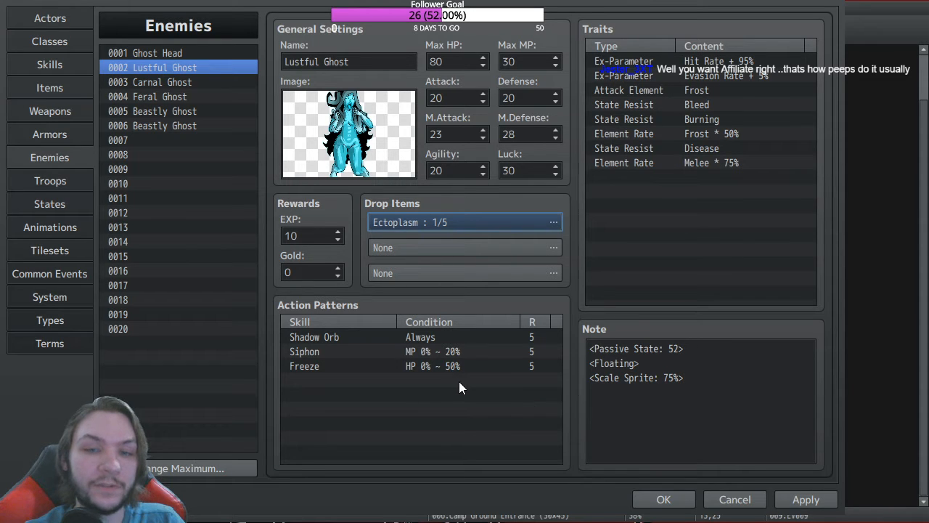
Step: Set Feral Ghost's first drop to Ectoplasm 1/5, then edit Beastly Ghost's first drop
left_click(184, 84)
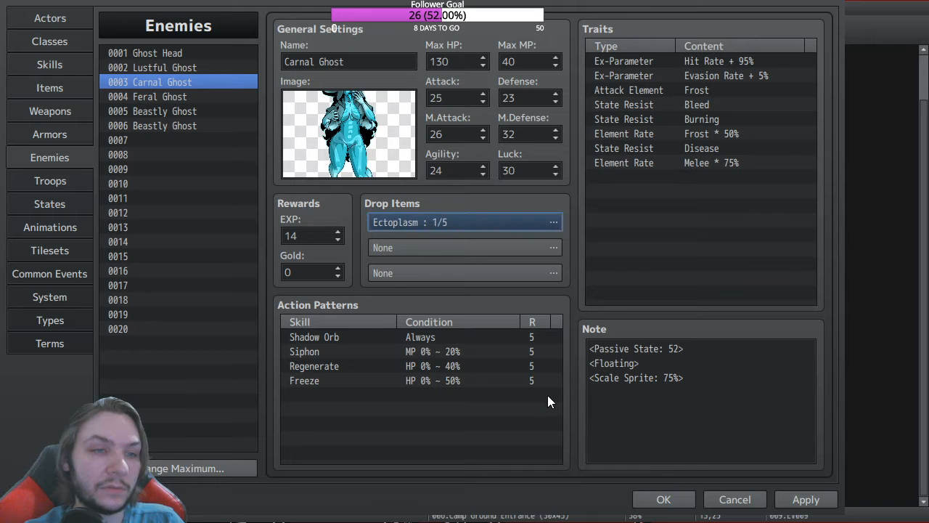
left_click(162, 95)
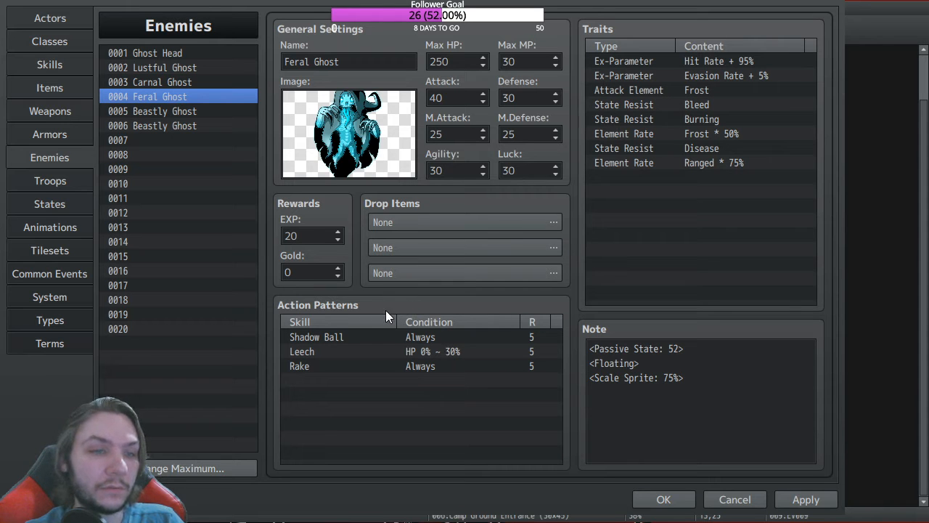
left_click(433, 348)
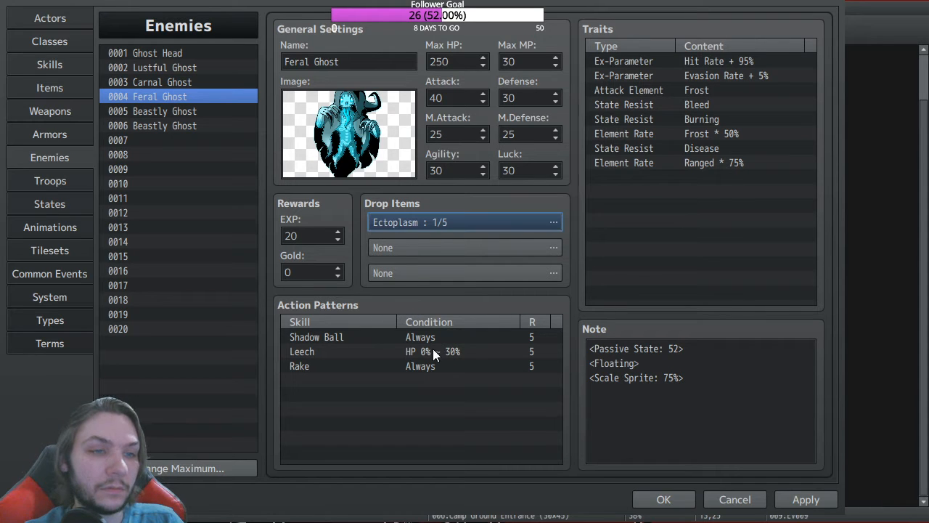
left_click(160, 112)
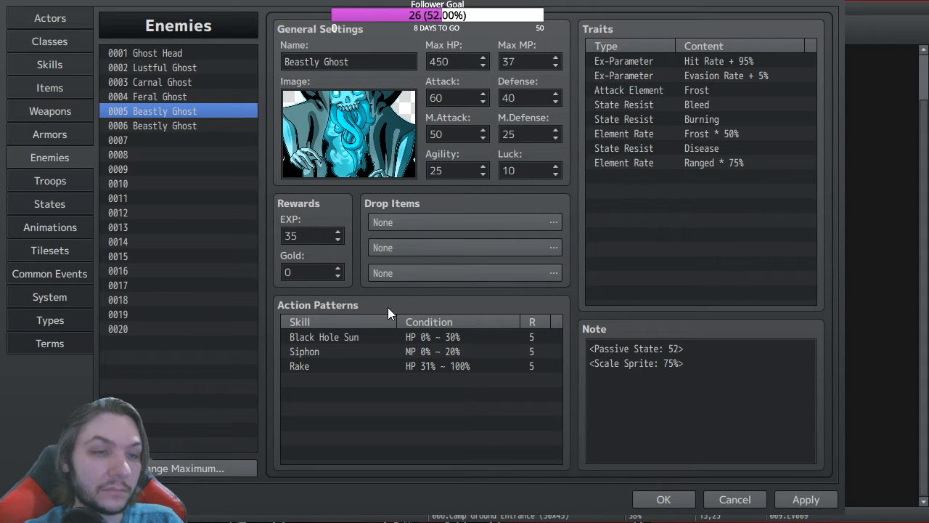
left_click(420, 340)
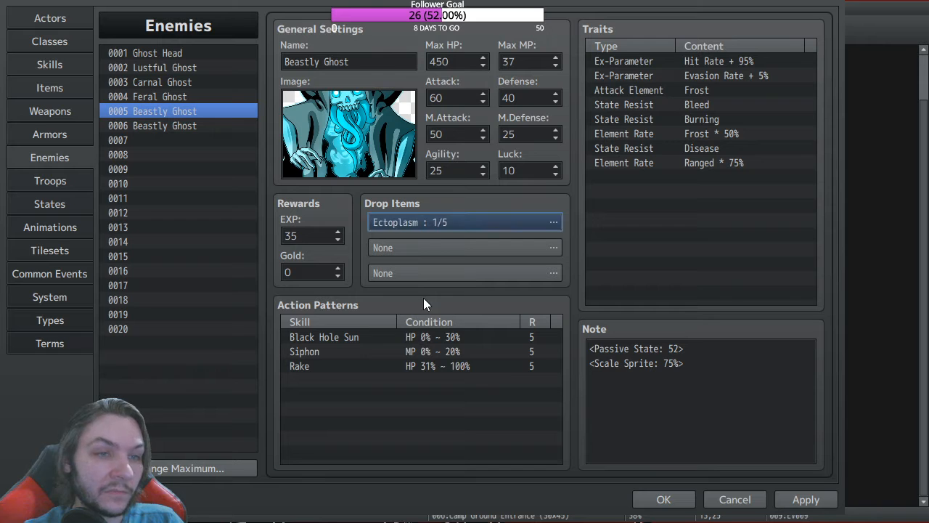
Step: Confirm Beastly Ghost's Ectoplasm 1/5 drop and add Magic Candy at 1/30 as second drop
left_click(450, 254)
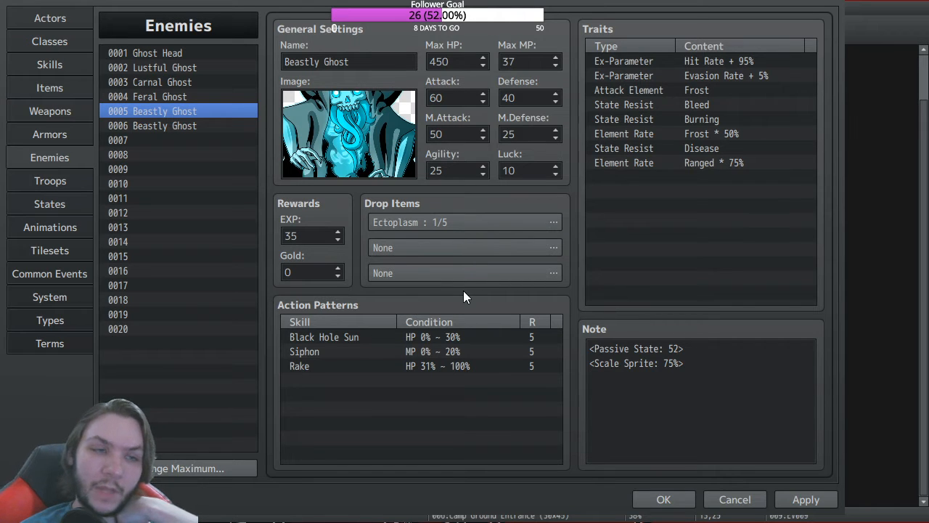
left_click(455, 351)
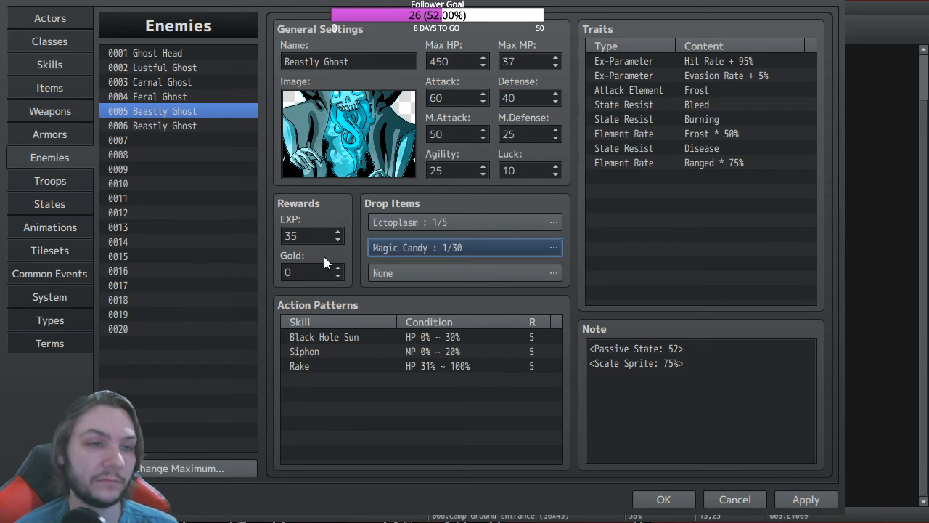
Step: Select Beastly Ghost's EXP reward value of 35 for replacement
double_click(289, 236)
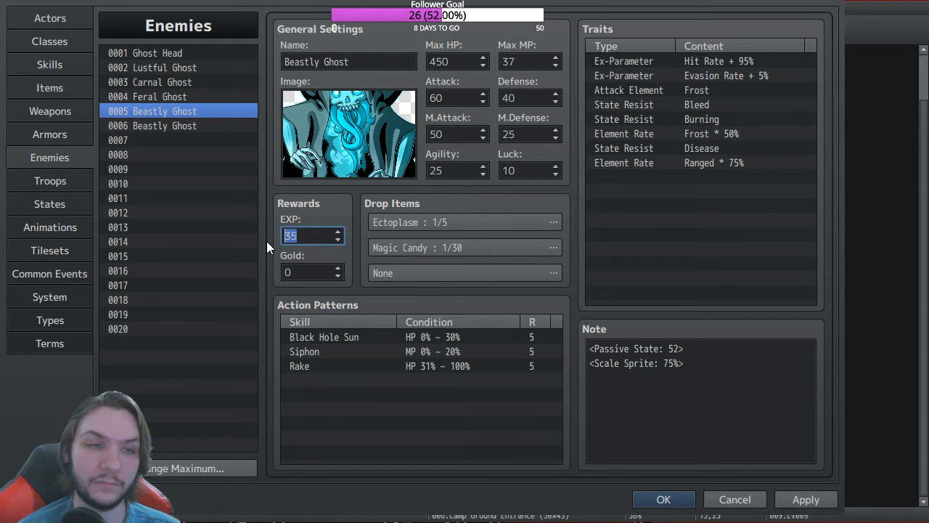
Step: Enter EXP 50, then clear the duplicate Beastly Ghost in enemy slot 0006
type("50")
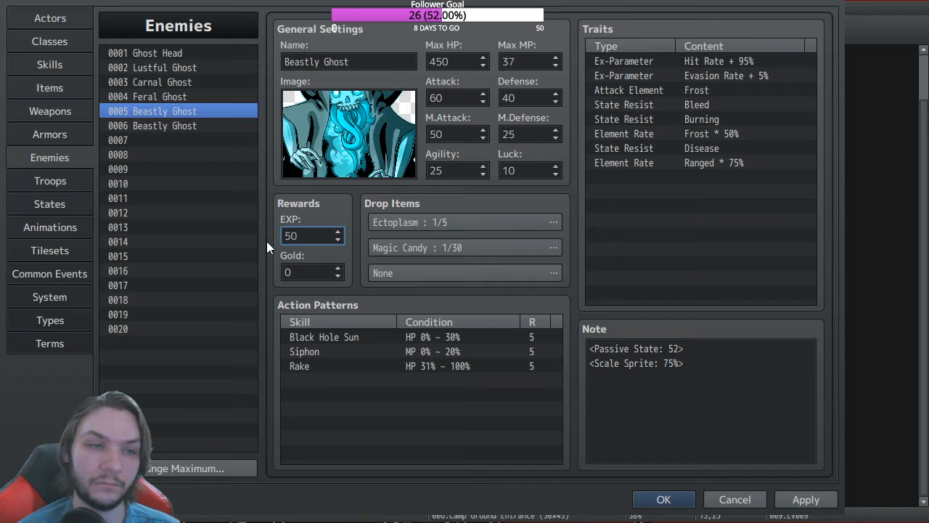
left_click(172, 100)
left_click(174, 128)
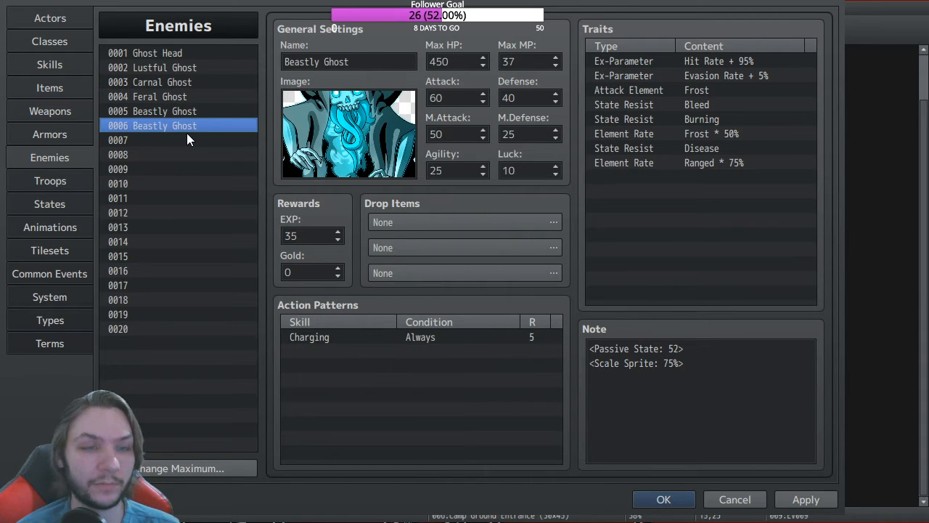
key("Delete")
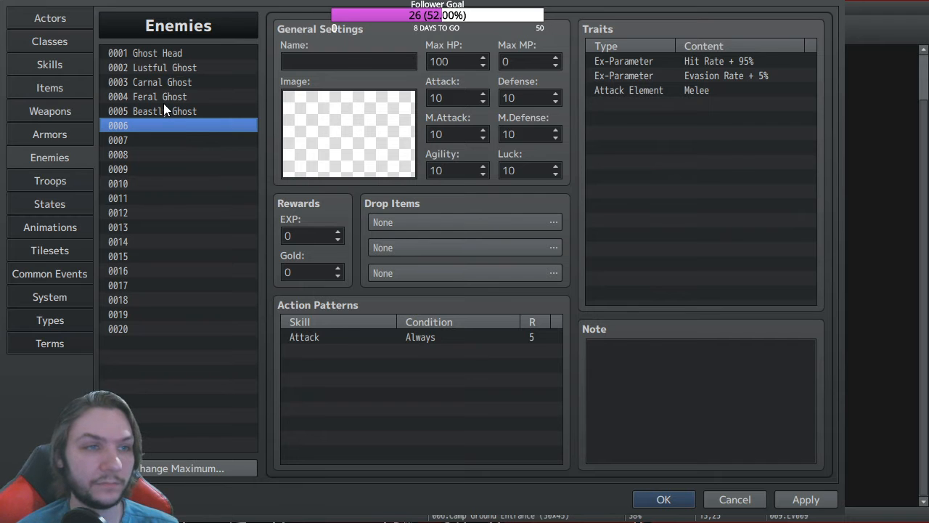
Step: Return to the original Beastly Ghost and open its Magic Candy drop settings
key("Up")
key("Up")
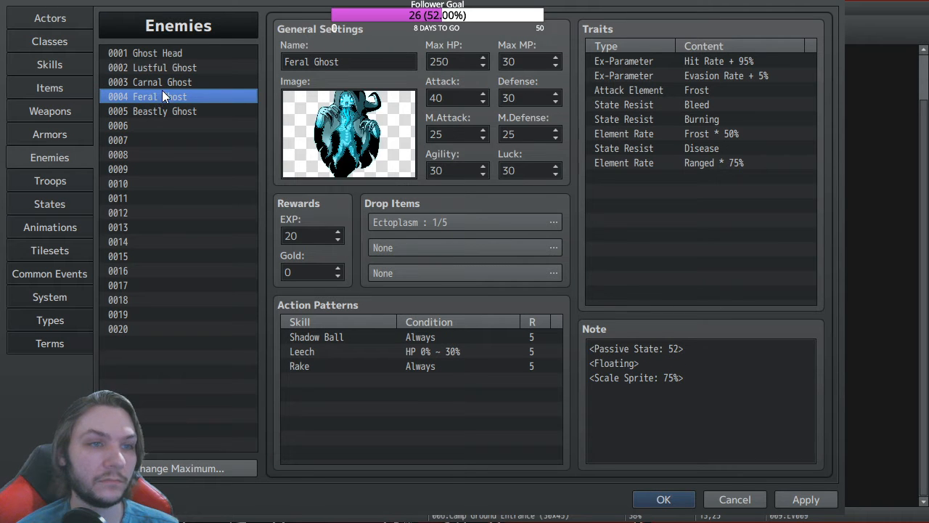
left_click(177, 115)
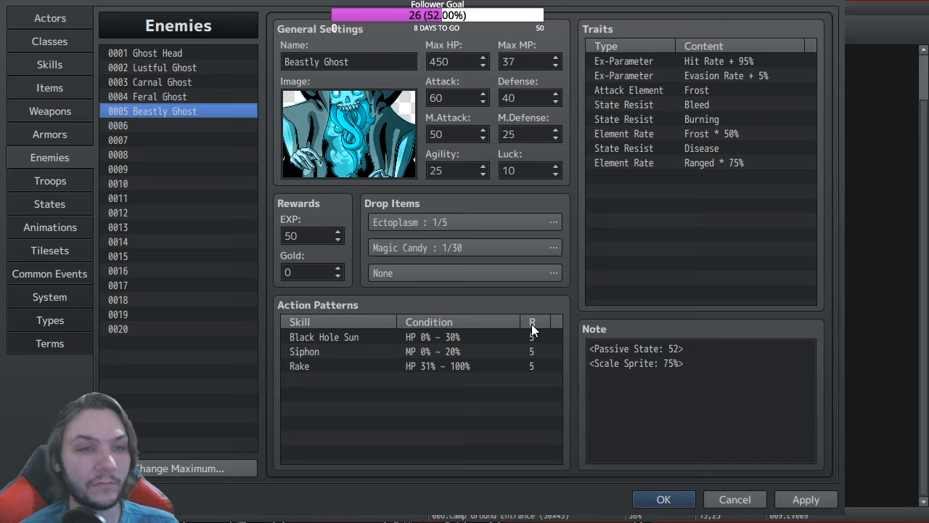
left_click(549, 248)
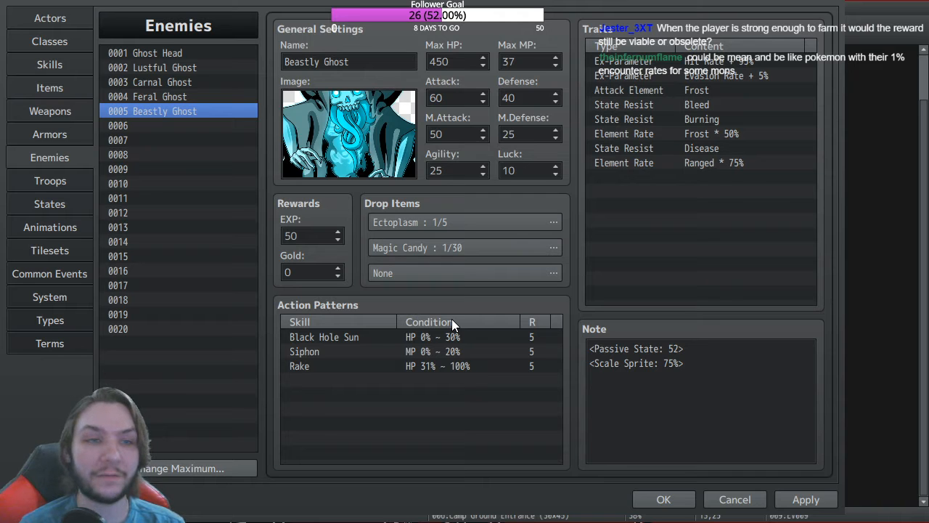
Step: Confirm Beastly Ghost's Magic Candy drop at 1/20, then view item 0039 Magic Candy in Items
left_click(443, 340)
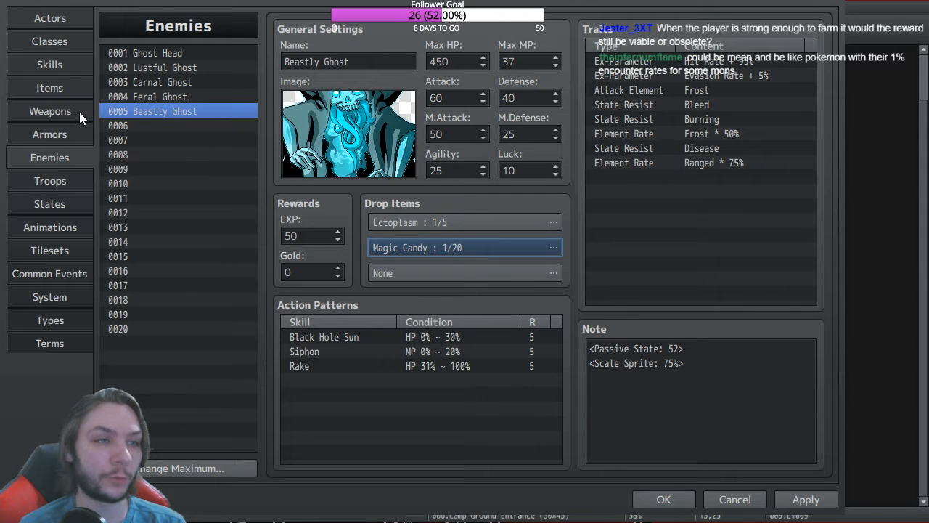
left_click(50, 87)
left_click_drag(251, 152, 252, 225)
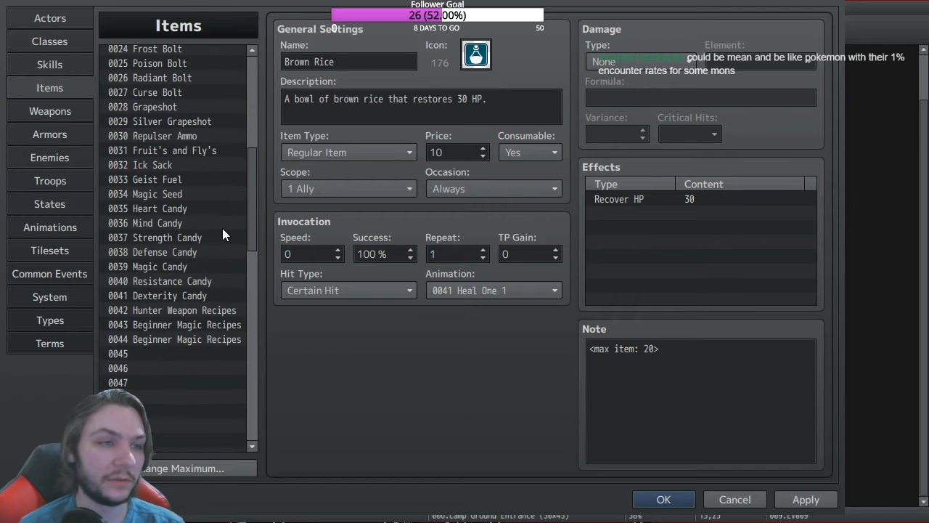
left_click(160, 267)
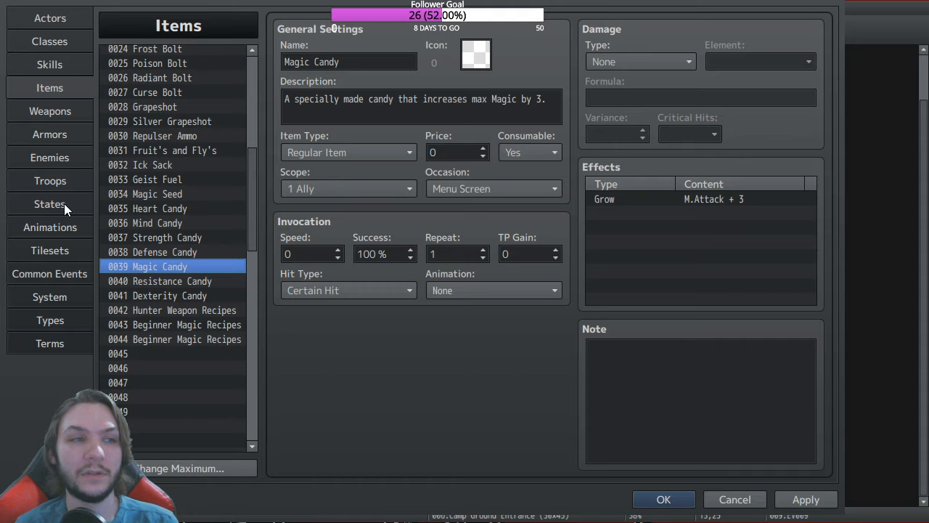
Step: Return to the Enemies database on 0005 Beastly Ghost, showing Ectoplasm 1/5 and Magic Candy 1/20
left_click(54, 155)
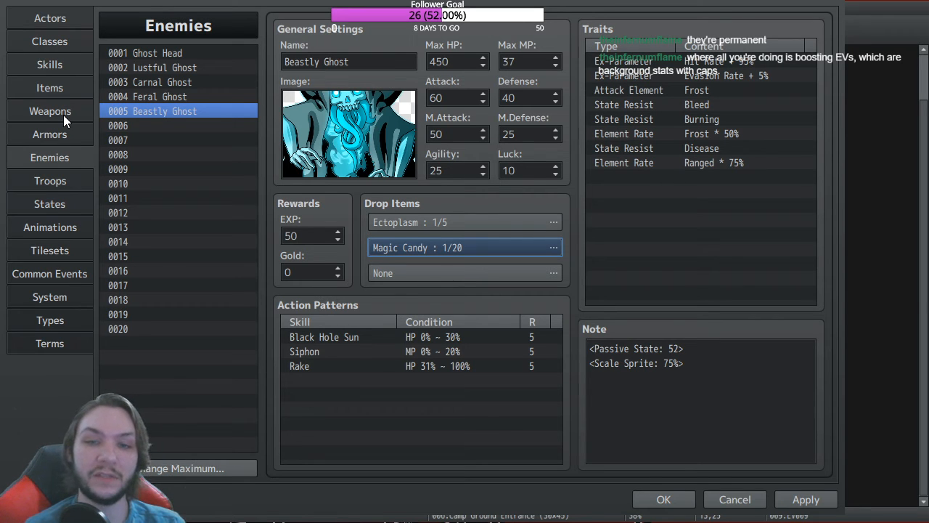
Step: Switch to the Skills database to see 0336 Charging and its Charge Action state effect
left_click(57, 70)
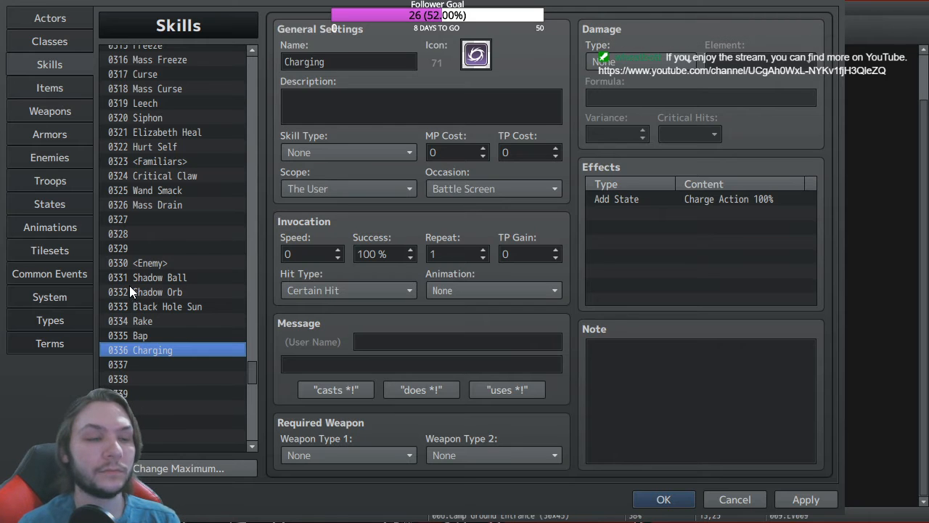
Step: Scroll the Skills list, pass through Items and Troops, and land on Enemies' 0005 Beastly Ghost
left_click_drag(254, 374, 251, 309)
left_click(51, 89)
left_click(50, 181)
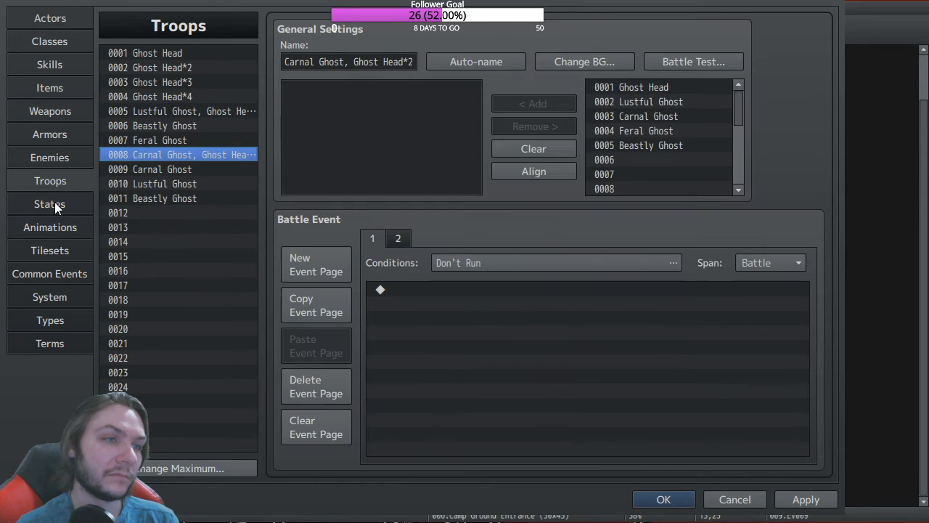
left_click(49, 158)
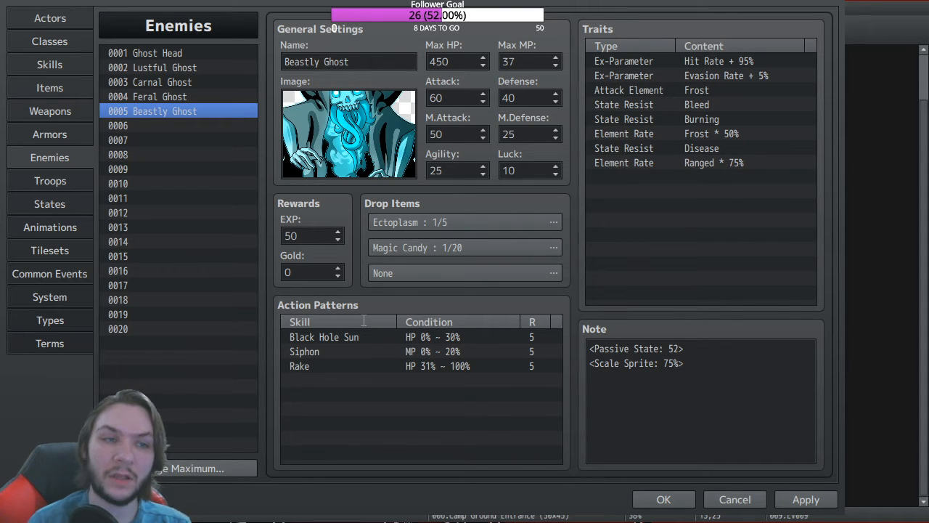
Step: Confirm the Magic Candy drop at 1/100 and view 0001 <Bracelet> in the Armors database
left_click(442, 343)
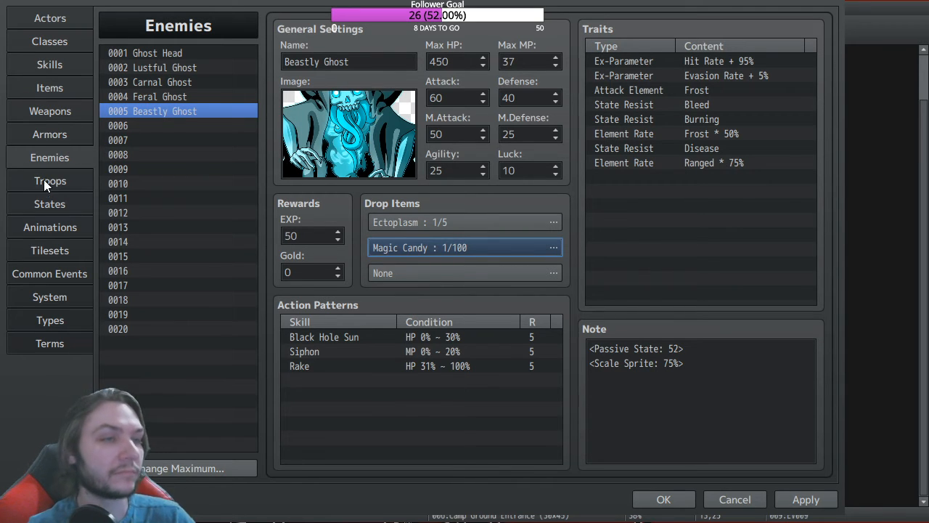
left_click(48, 135)
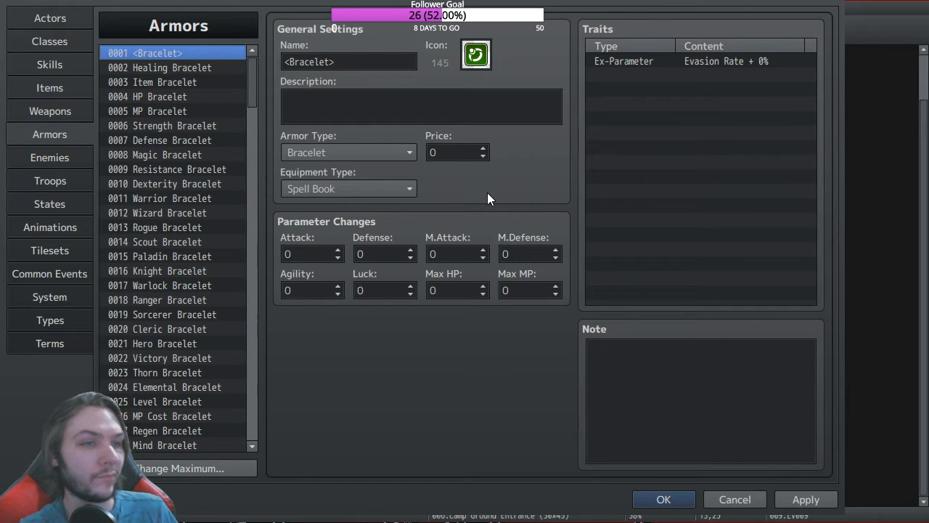
scroll(176, 159, "down", 5)
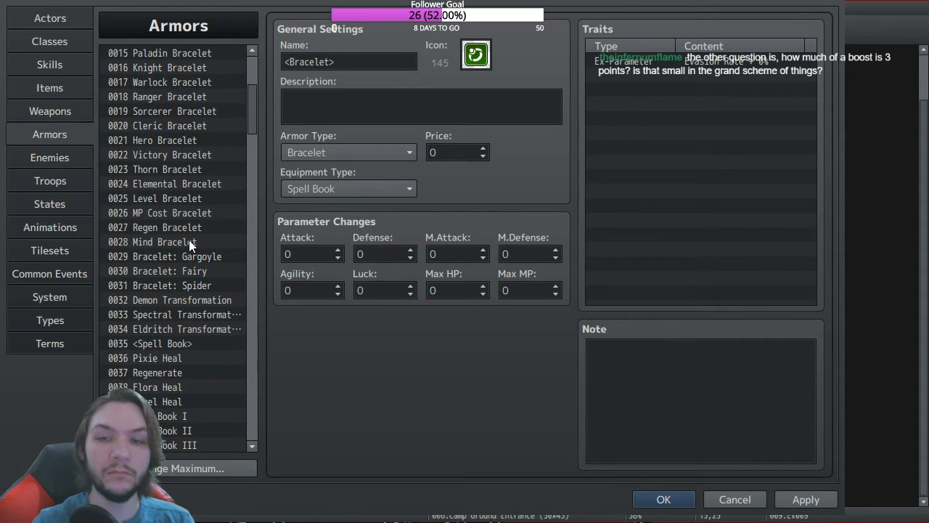
scroll(188, 241, "up", 5)
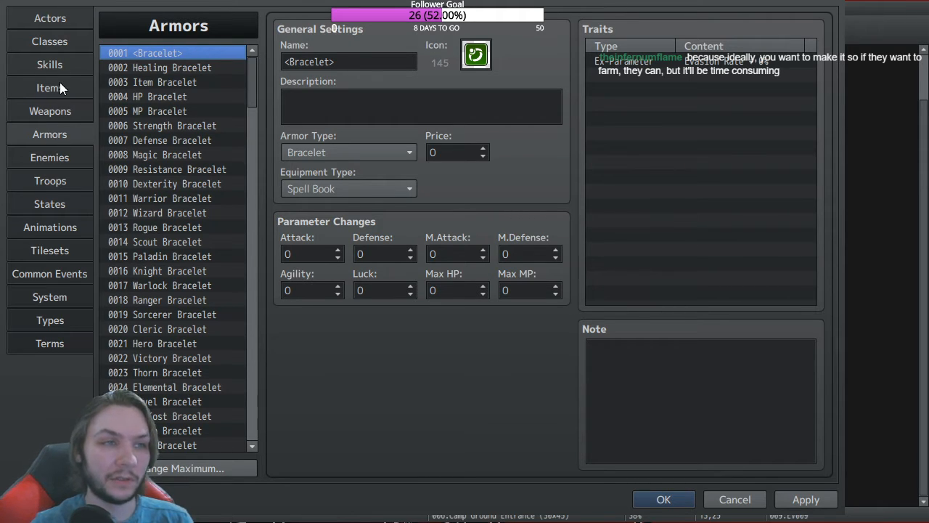
left_click(57, 42)
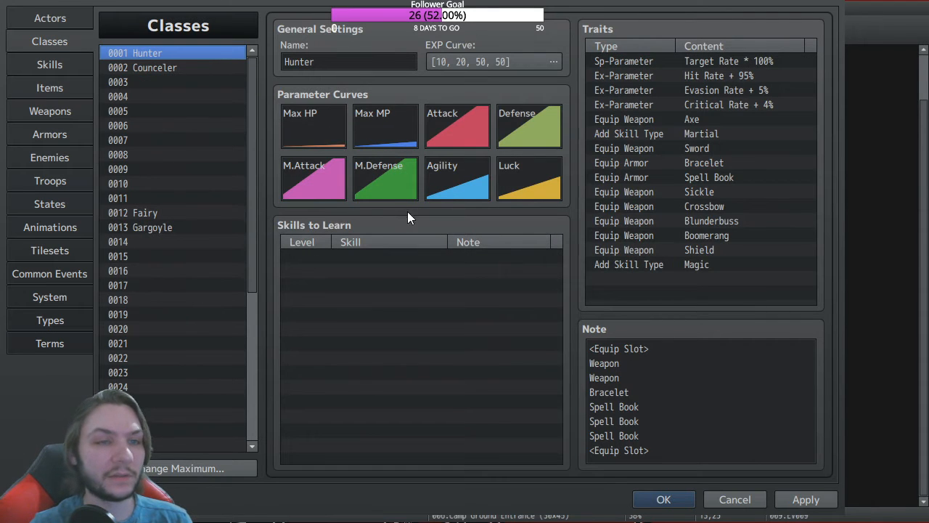
Step: Inspect the Hunter Attack curve, check Beastly Ghost's Magic Candy 1/100 drop, then close the Database
left_click(455, 124)
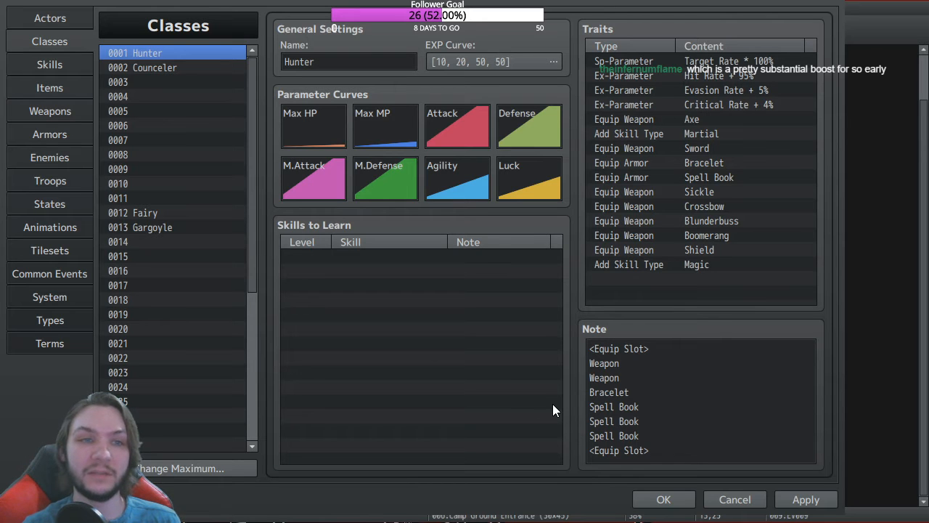
key("alt+Tab")
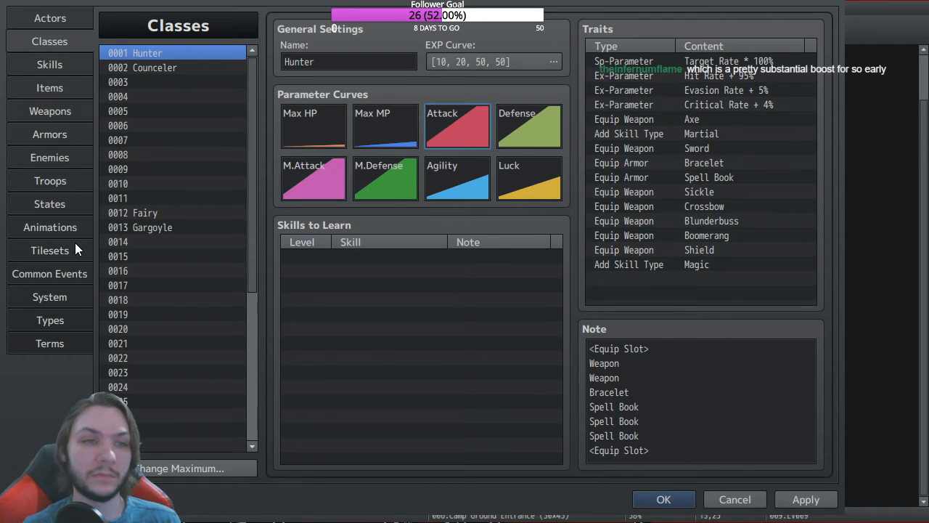
left_click(62, 158)
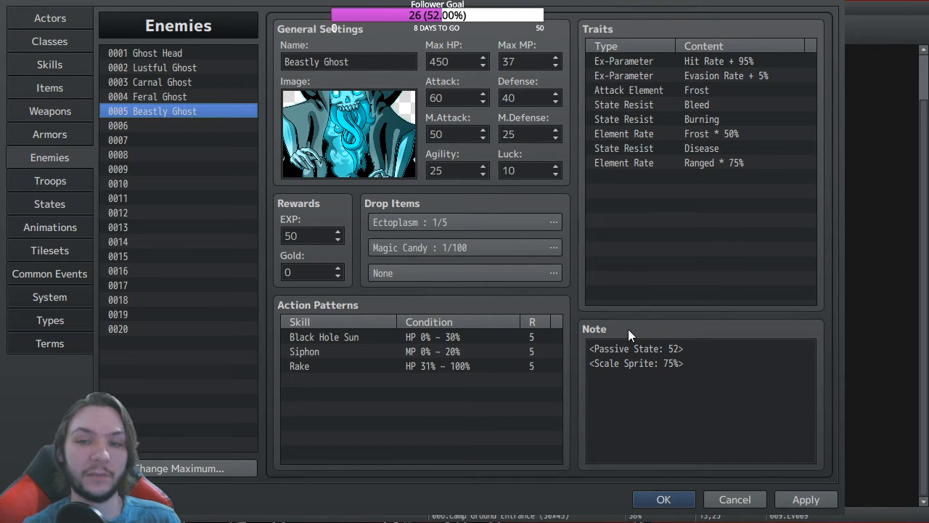
left_click(666, 500)
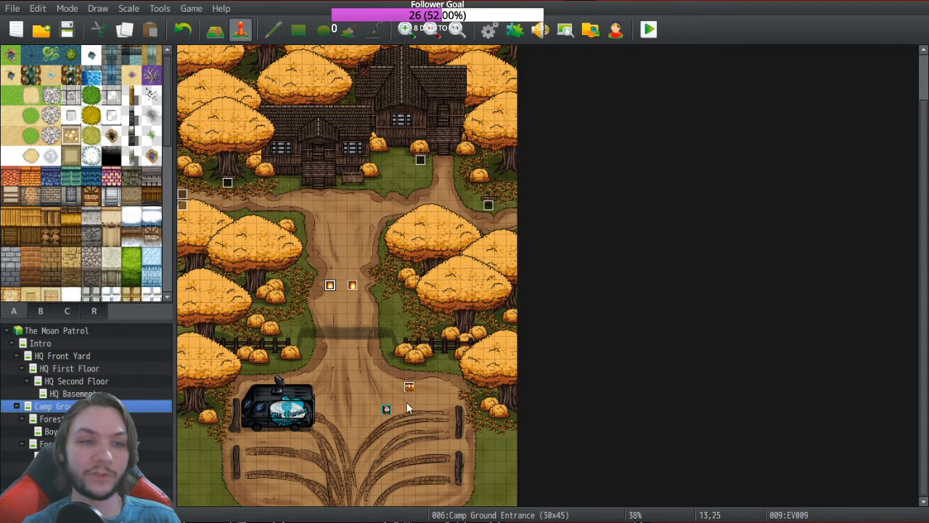
double_click(410, 389)
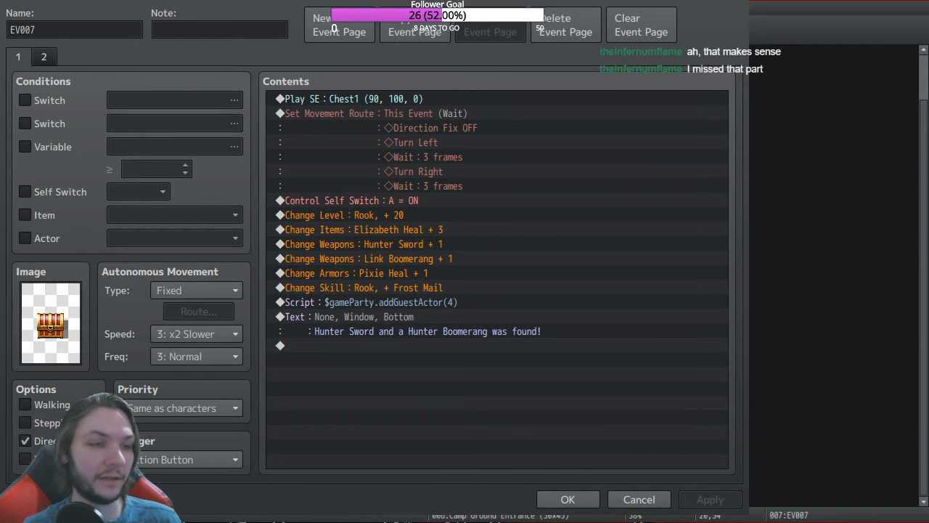
key("alt+Tab")
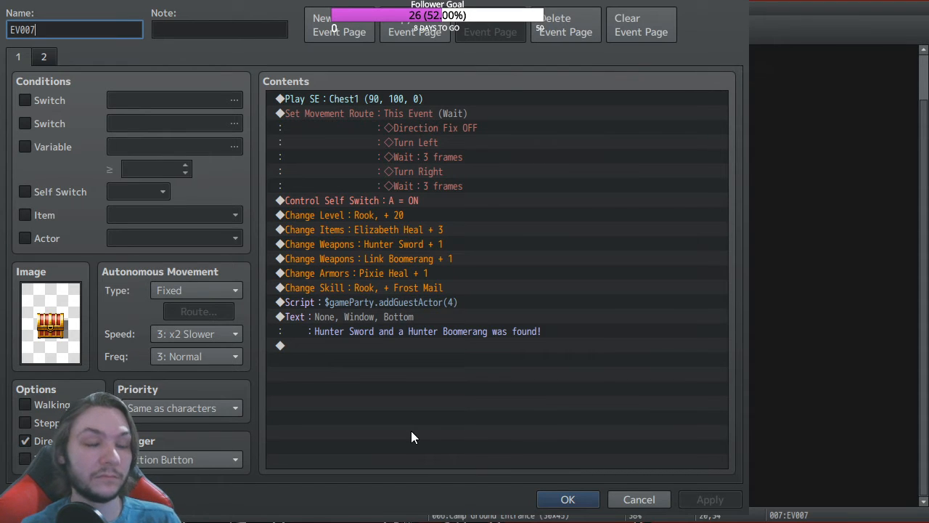
Step: Close the event editor, reopen the Database with F9, and bring up Hunter's M.Attack curve
left_click(569, 499)
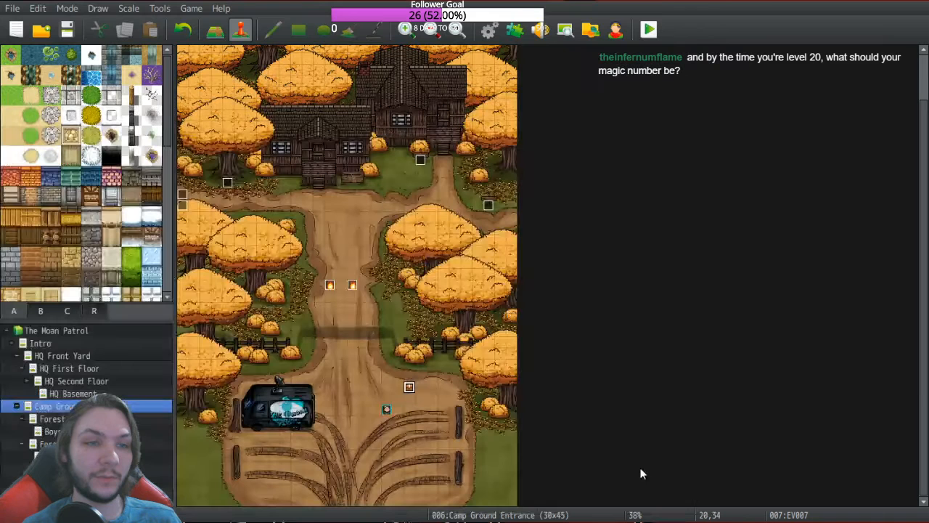
key("F9")
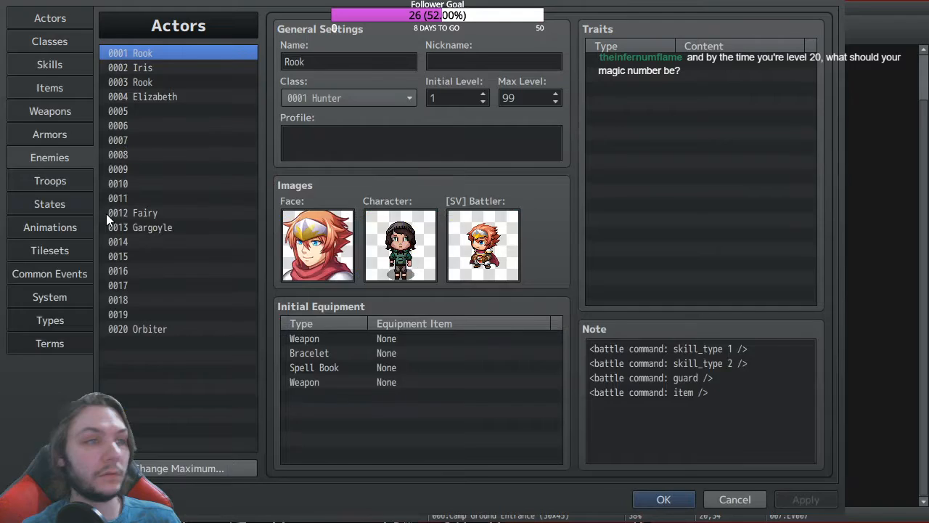
left_click(50, 158)
left_click(64, 42)
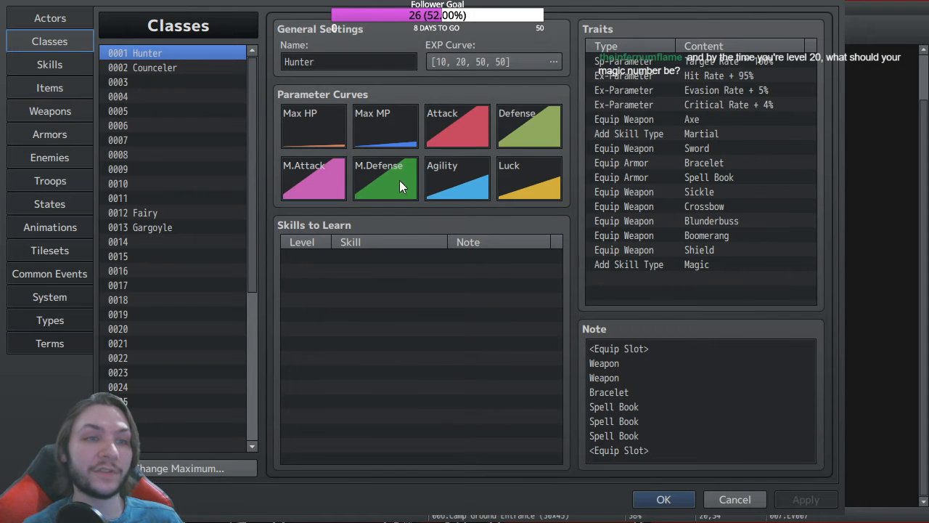
left_click(302, 180)
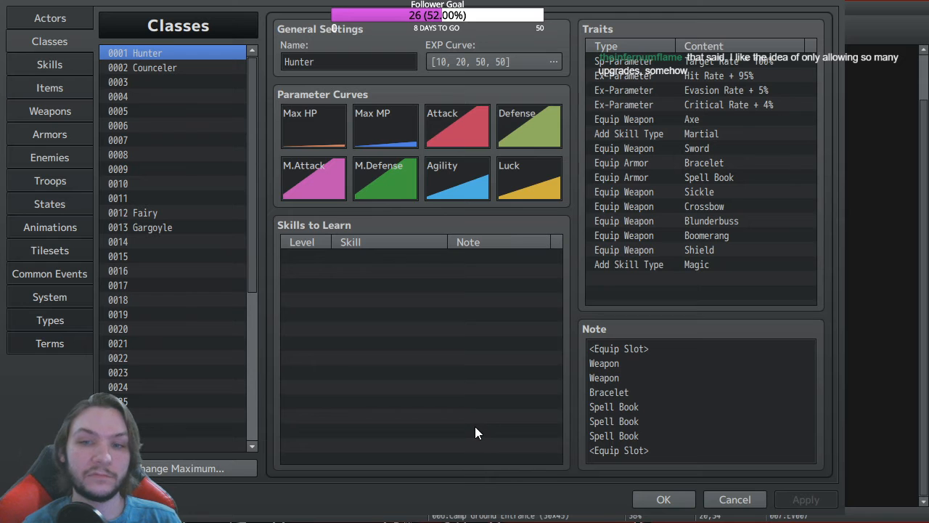
Step: Accept Hunter's M.Attack curve and view Beastly Ghost, now dropping Magic Candy 1/30 and Ectoplasm 1/5
left_click(543, 408)
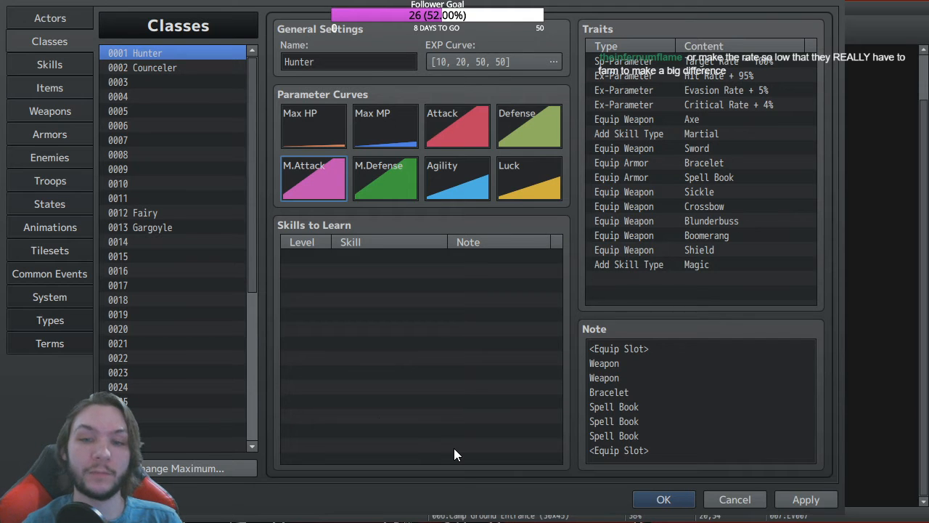
left_click(63, 158)
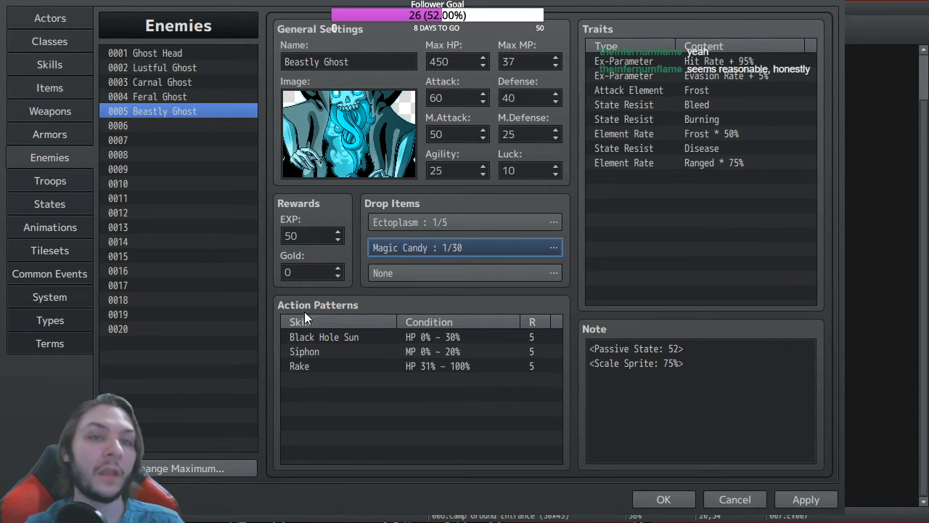
Step: Switch to the Skills database to view 0336 Charging after setting Magic Candy to 1/30
left_click(33, 67)
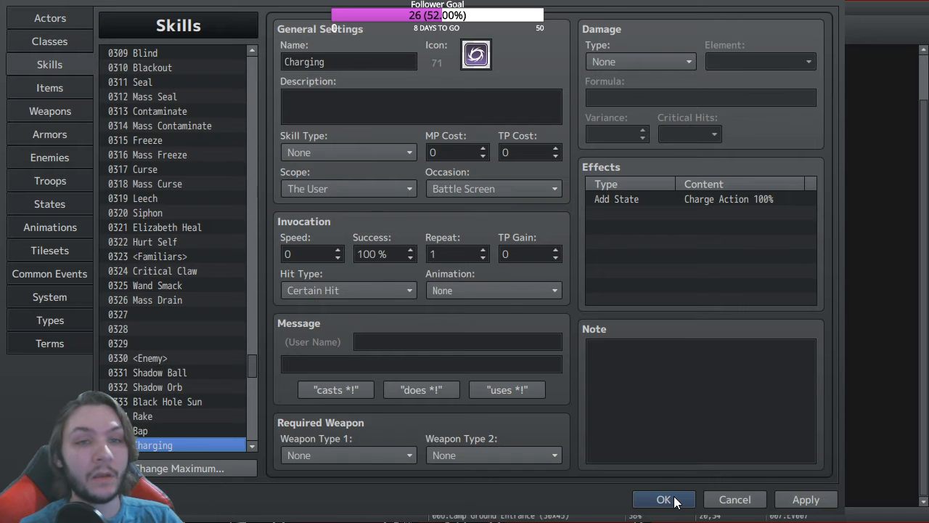
left_click(42, 45)
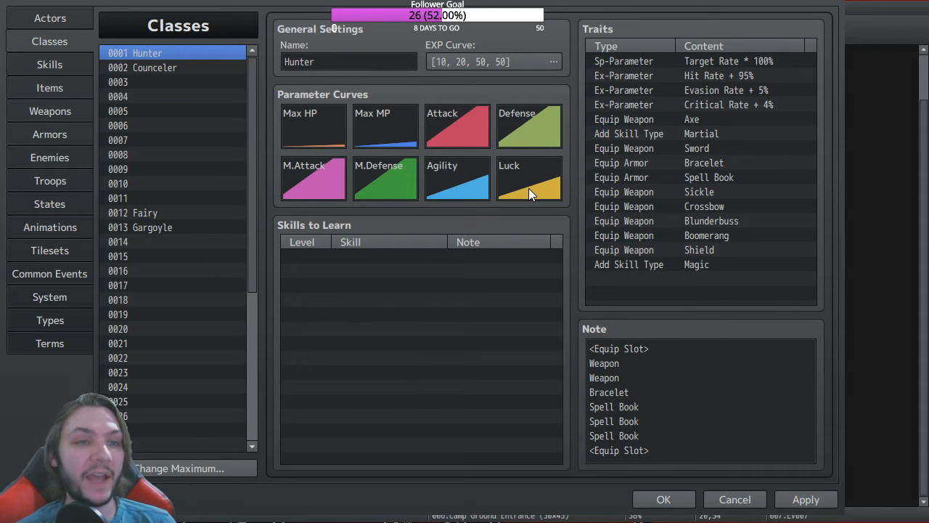
left_click(535, 401)
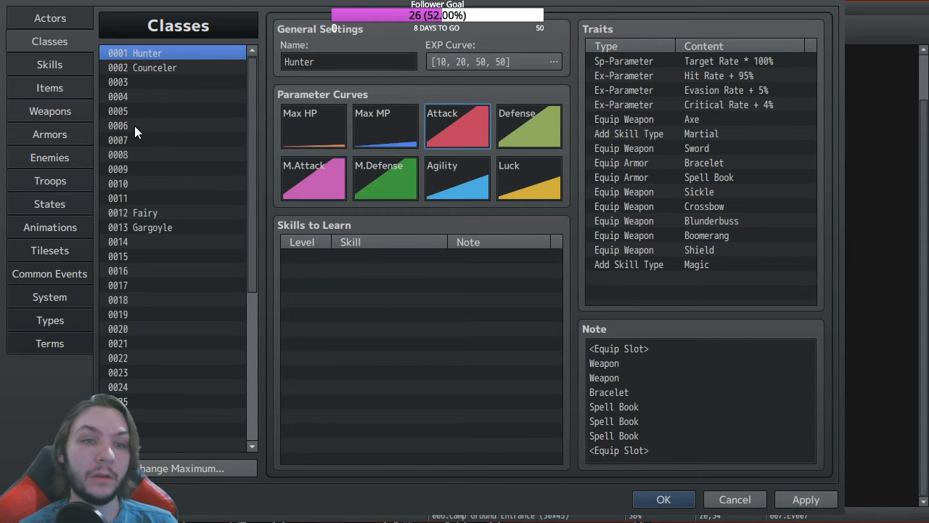
left_click(62, 64)
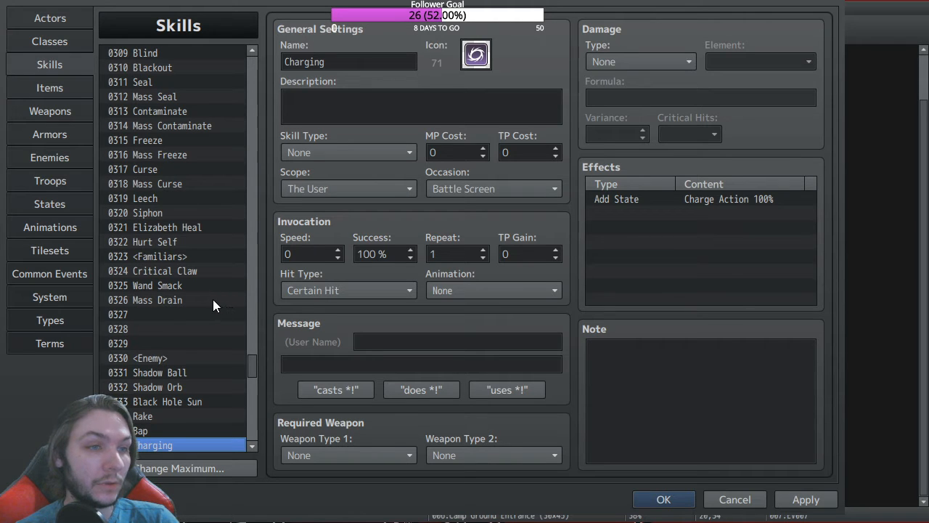
Step: Return to 0005 Beastly Ghost in Enemies, with Magic Candy 1/30 and Ectoplasm 1/5 drops
scroll(142, 324, "down", 4)
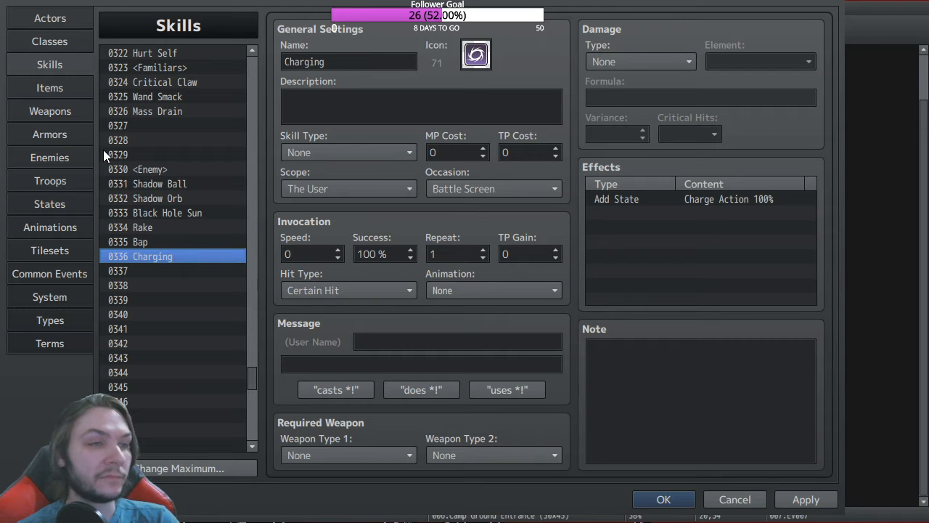
left_click(57, 154)
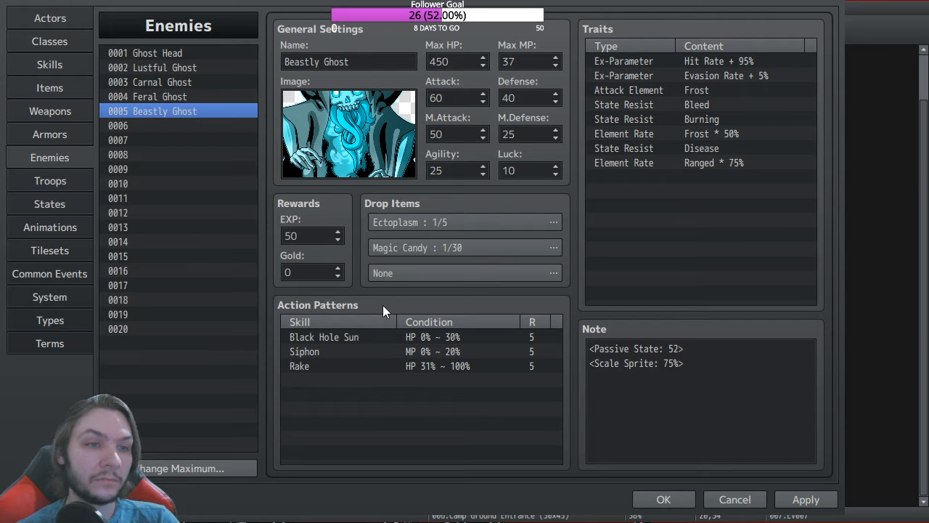
Step: Confirm Beastly Ghost's Magic Candy drop at 1/35 and change its M.Attack from 50 to 30
left_click(438, 341)
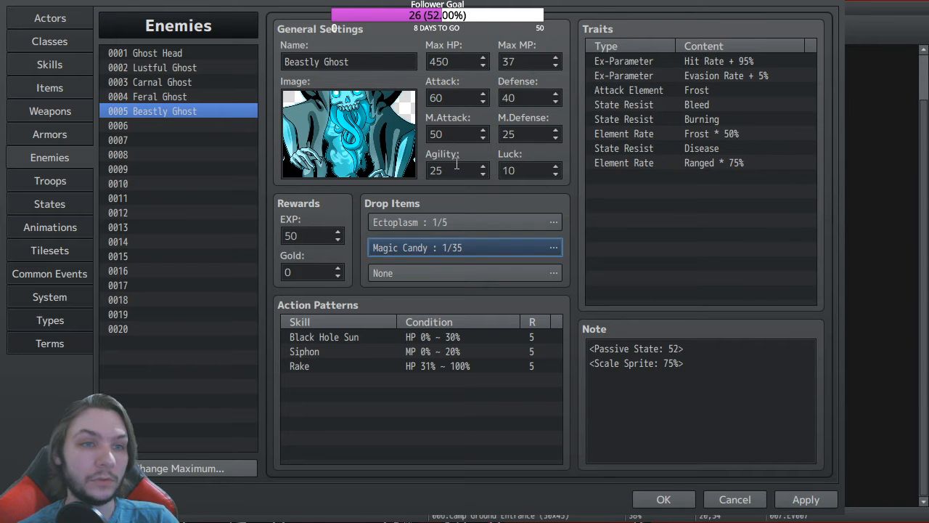
left_click_drag(447, 128, 431, 128)
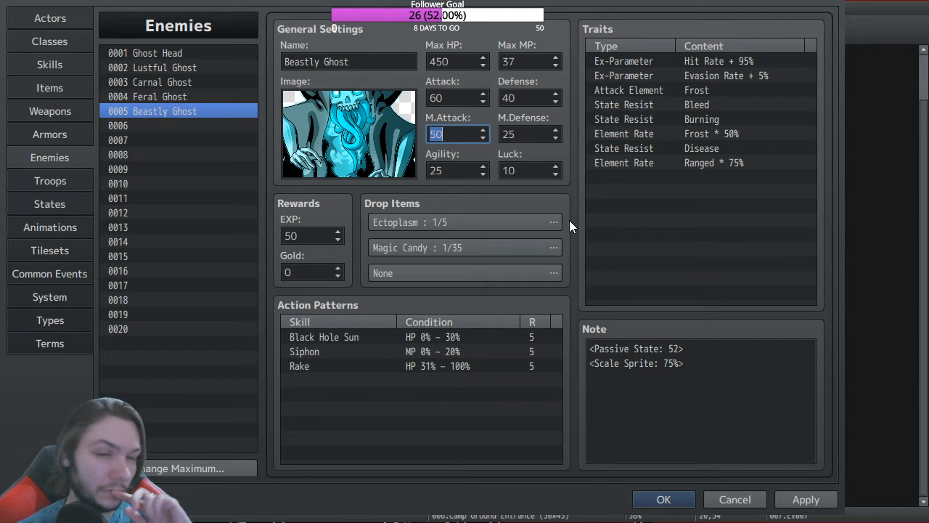
type("30")
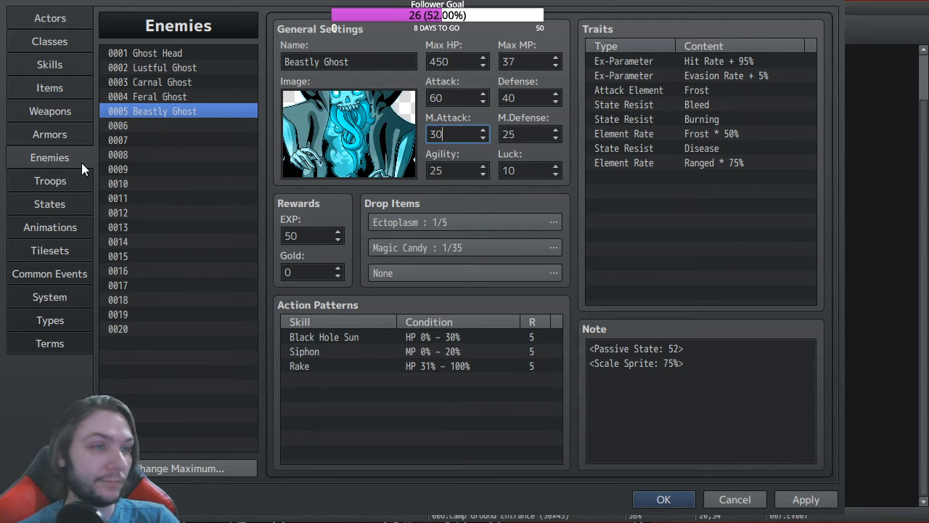
Step: Clear troop 0011, the duplicate Beastly Ghost, in the Troops database
left_click(65, 180)
left_click(168, 198)
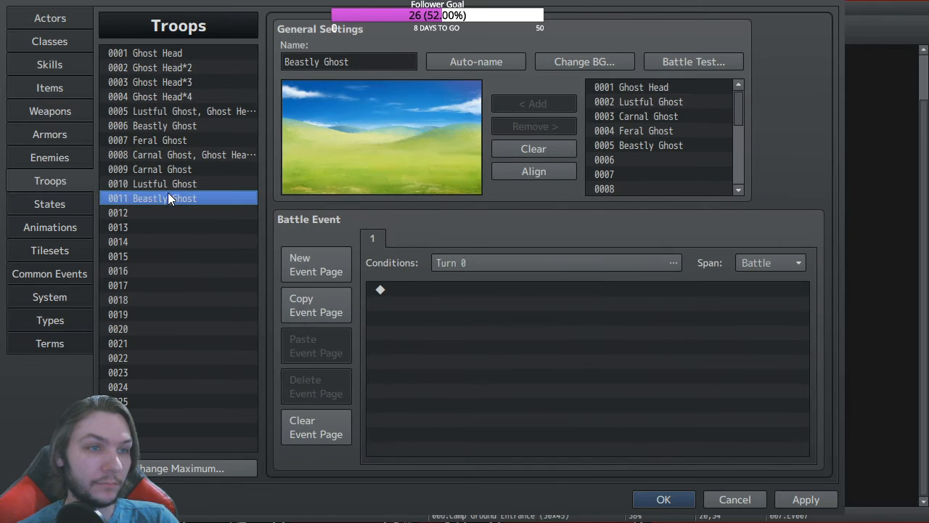
key("Delete")
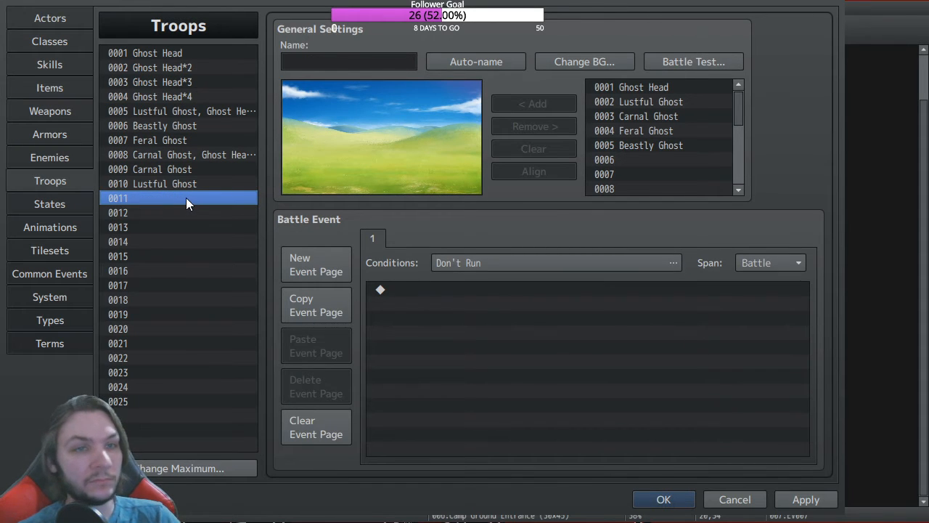
Step: Review troops 0006 Beastly Ghost, 0007 Feral Ghost and 0010 Lustful Ghost, ending on 0006
left_click(181, 125)
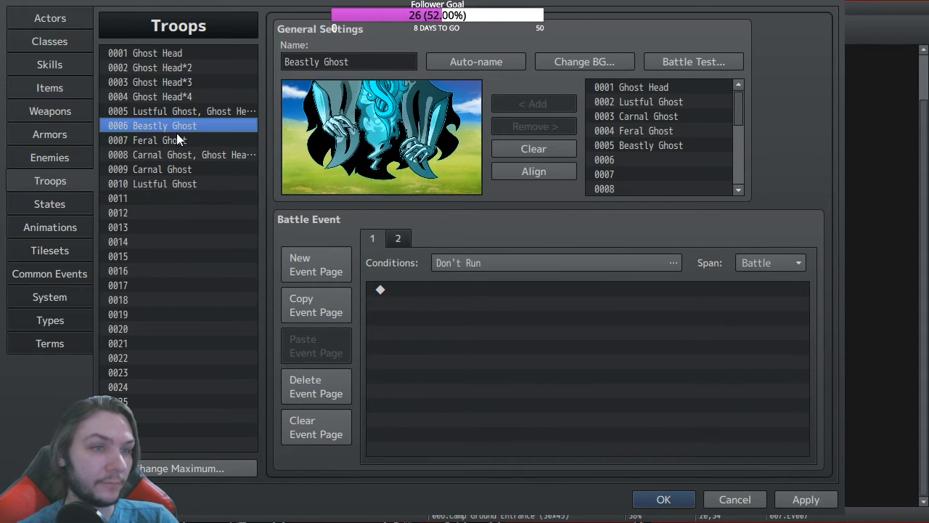
left_click(177, 140)
left_click(172, 183)
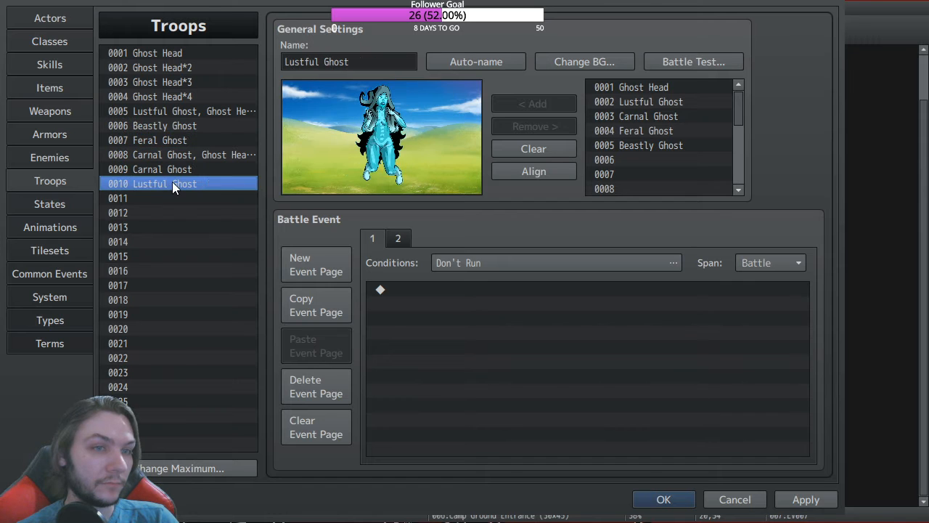
left_click(169, 126)
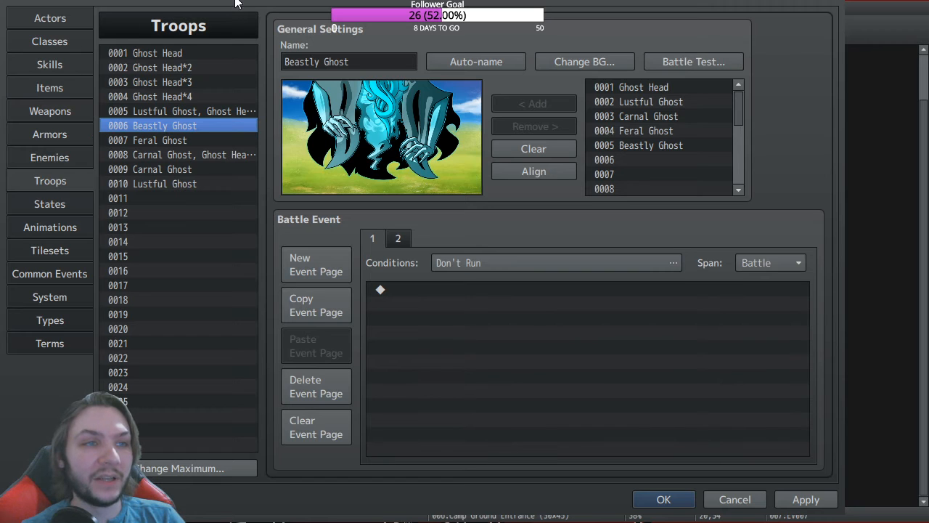
Step: Move through Classes, Skills, Items and Weapons to the Armors list, showing 0001 <Bracelet>
left_click(61, 42)
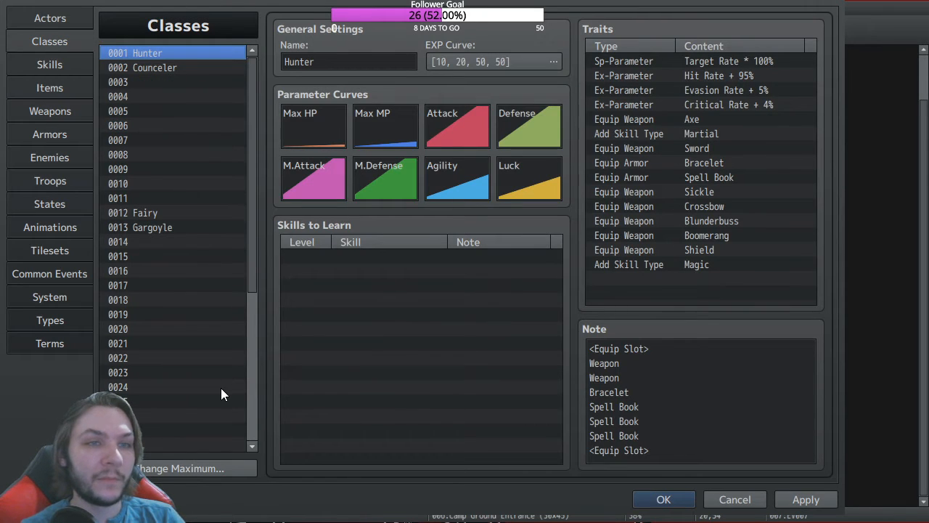
left_click(46, 67)
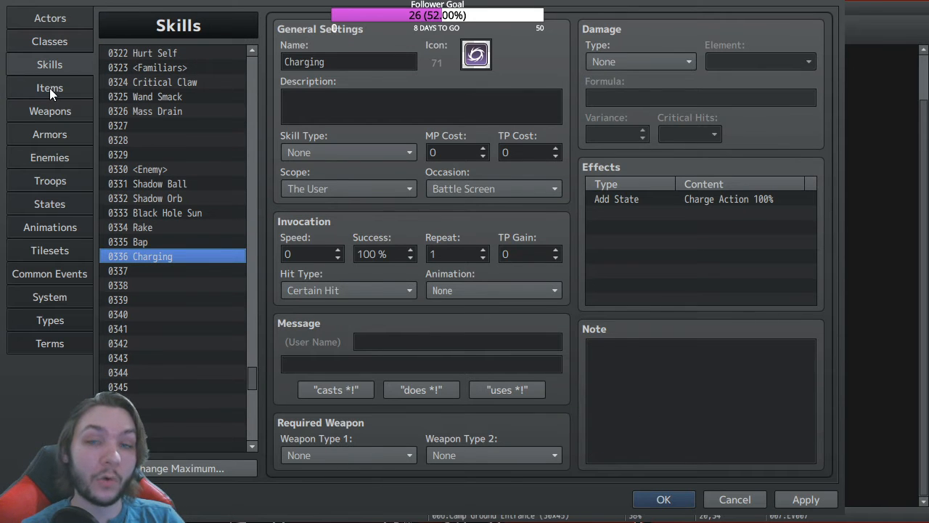
left_click(49, 88)
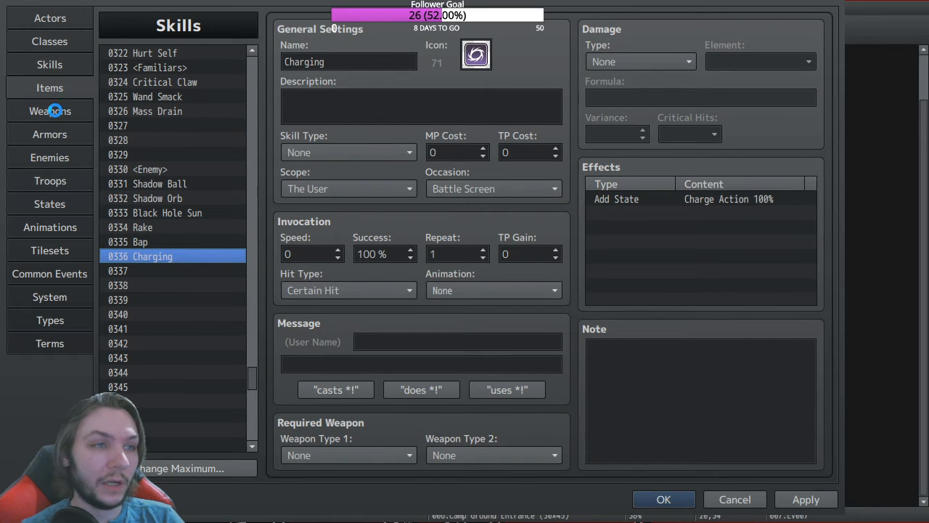
left_click(58, 114)
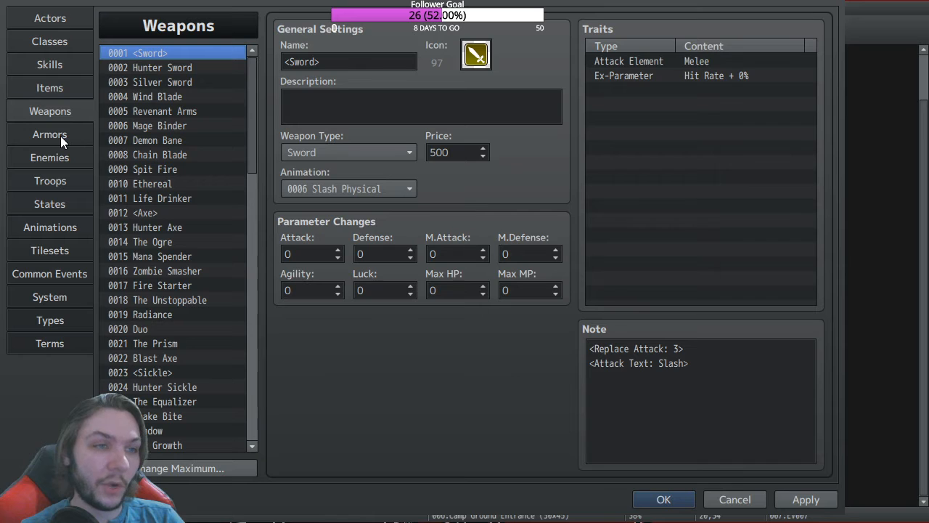
left_click(60, 136)
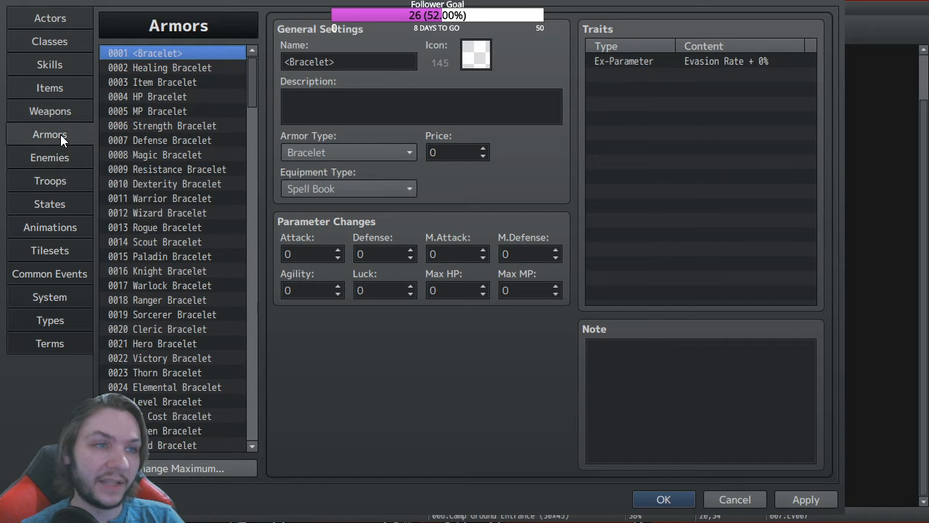
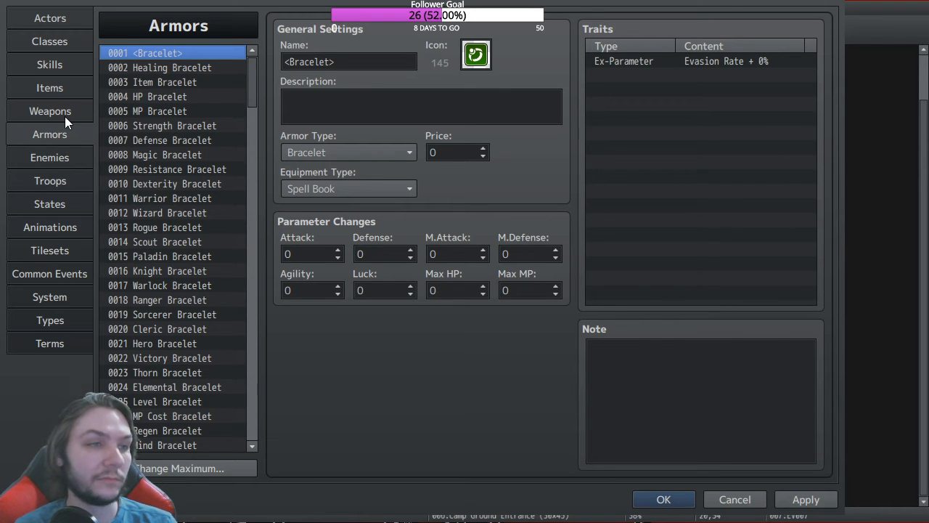
Step: Glance at the Weapons and Armors lists, then show Beastly Ghost's enemy entry (450 HP, Frost attack)
left_click(54, 160)
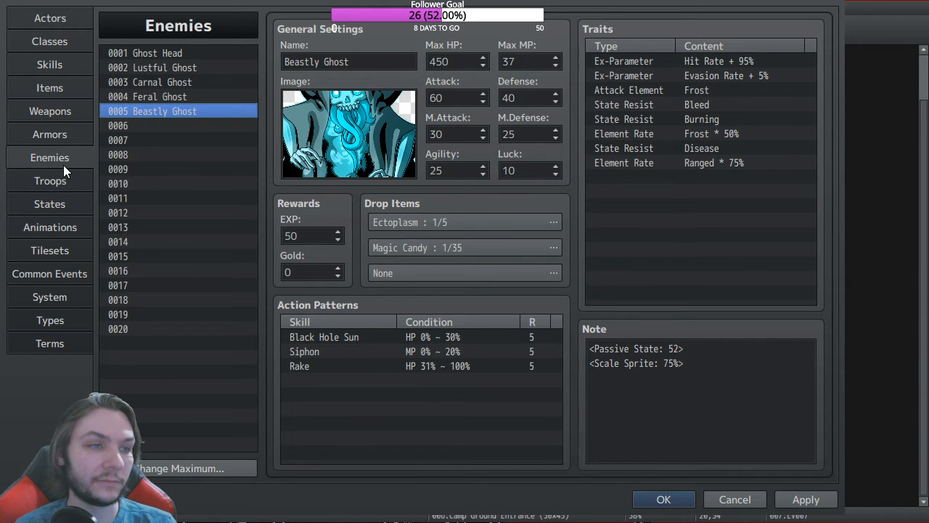
left_click(64, 115)
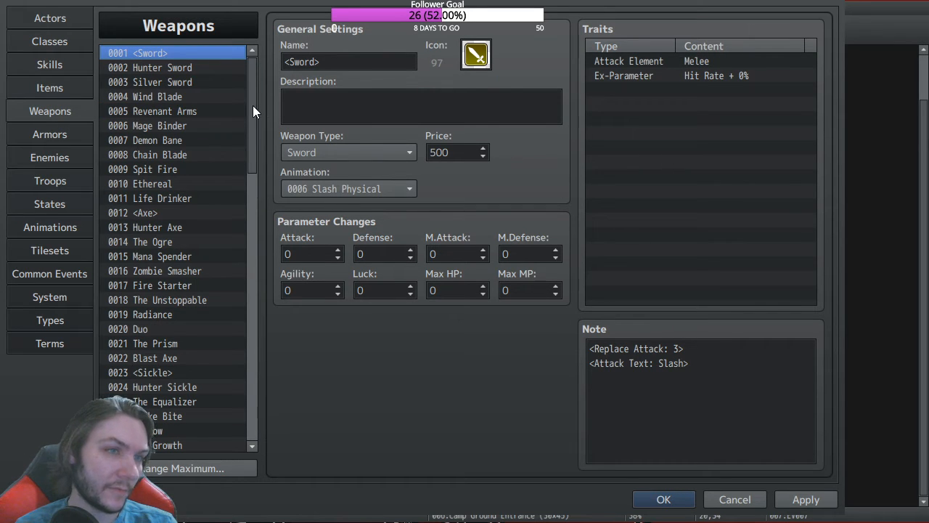
mouse_move(253, 105)
left_mouse_down()
mouse_move(247, 146)
mouse_move(247, 91)
mouse_move(244, 244)
mouse_move(255, 368)
mouse_move(254, 106)
left_mouse_up()
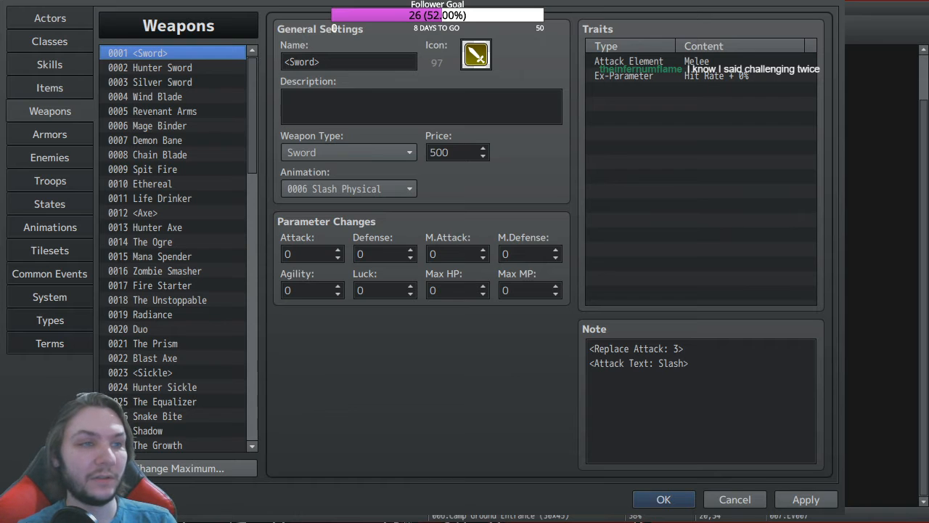
left_click(62, 142)
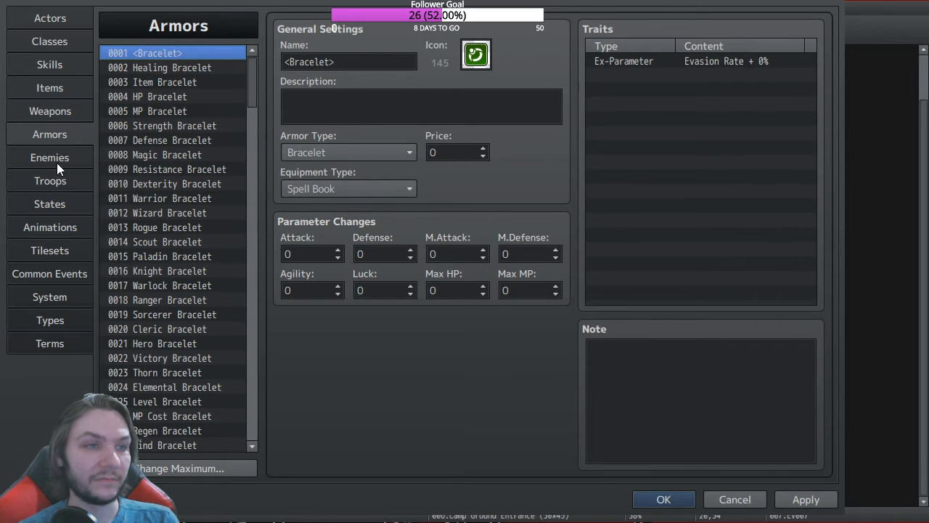
left_click(61, 157)
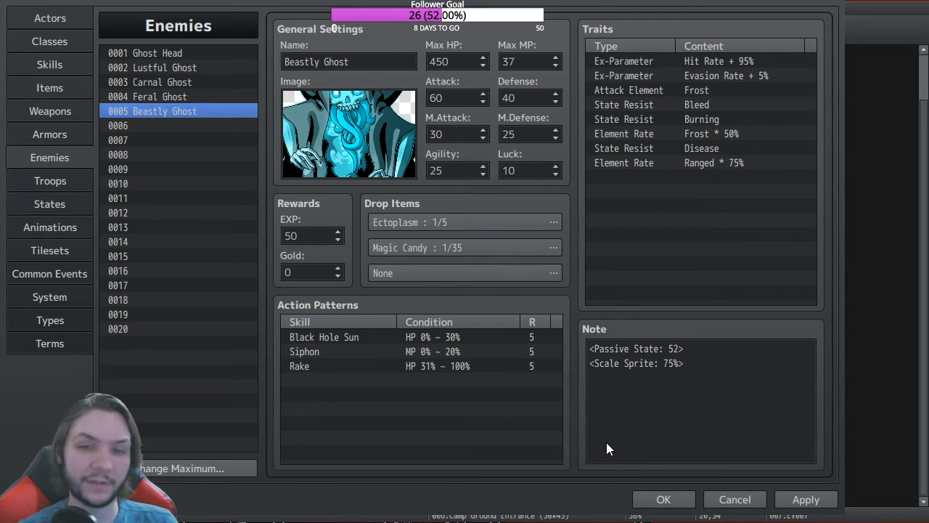
Step: Return to the Enemies list and compare Lustful Ghost's stats with Carnal Ghost's
left_click(414, 487)
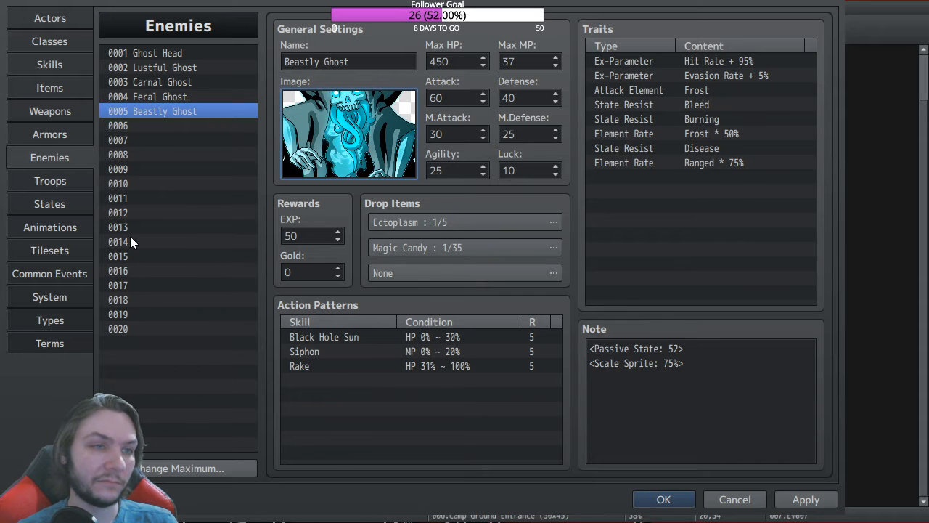
left_click(50, 110)
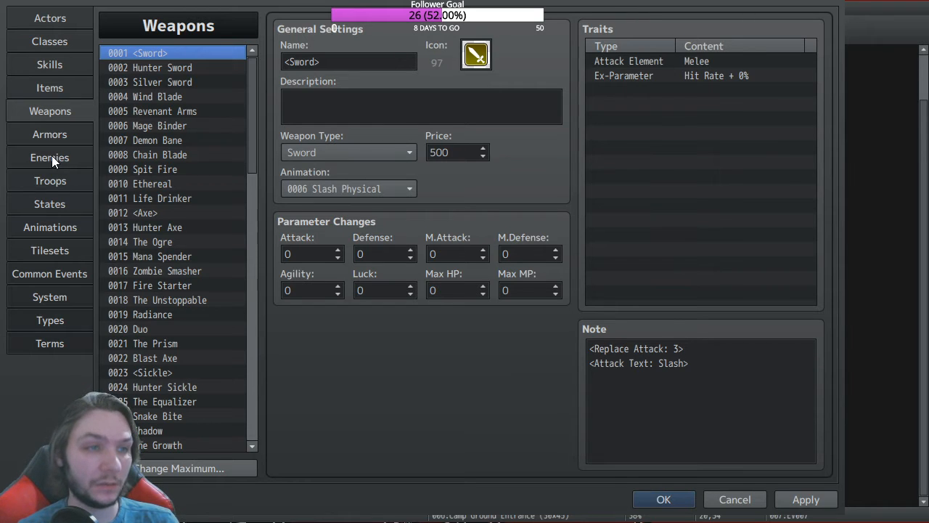
left_click(62, 157)
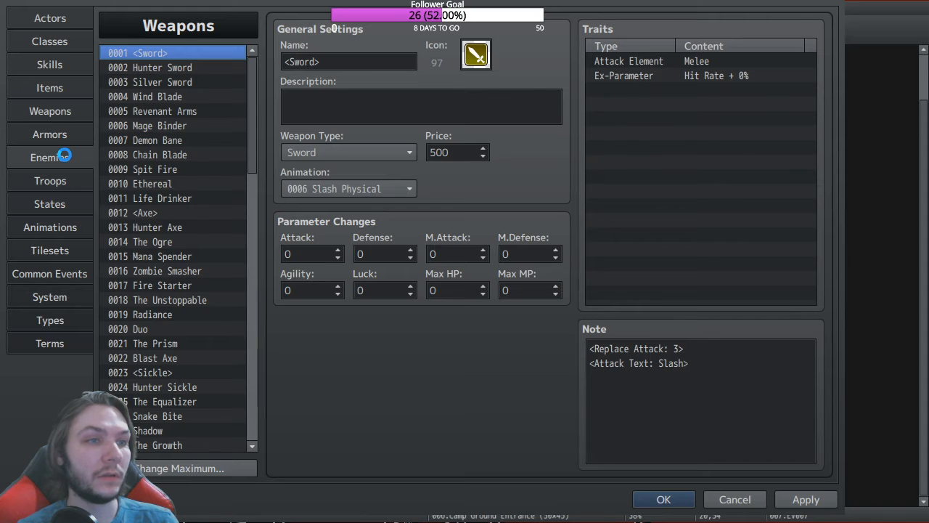
left_click(172, 67)
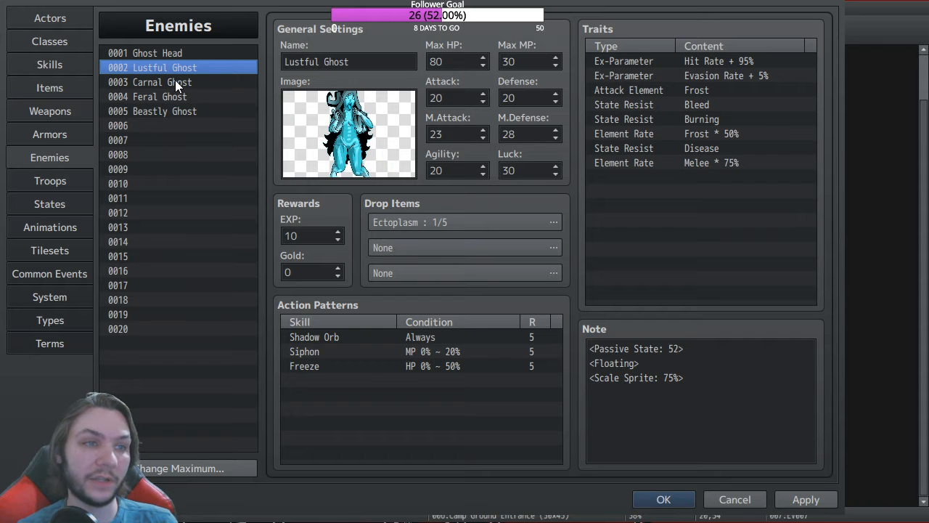
left_click(168, 82)
left_click(178, 73)
left_click(175, 87)
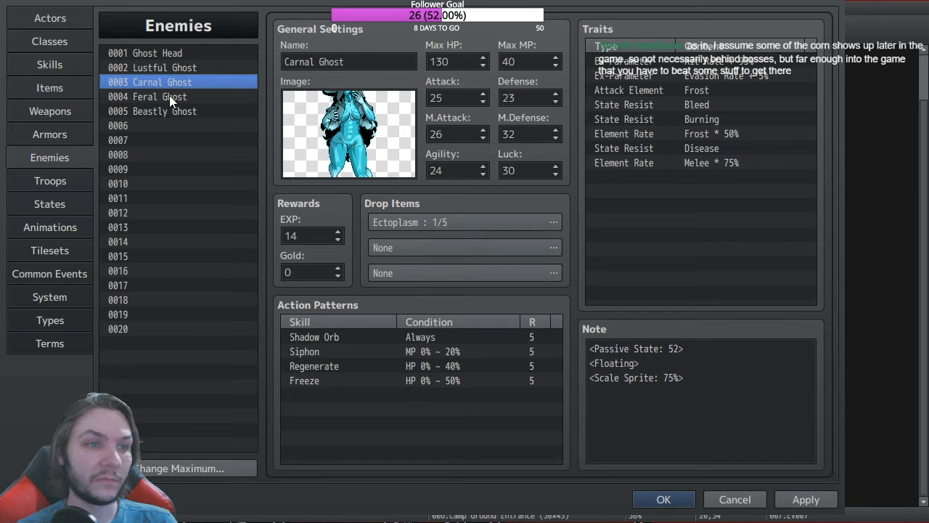
Step: Compare Feral and Beastly Ghost, ending on Beastly Ghost's Bleed, Burning and Disease resistances
left_click(169, 96)
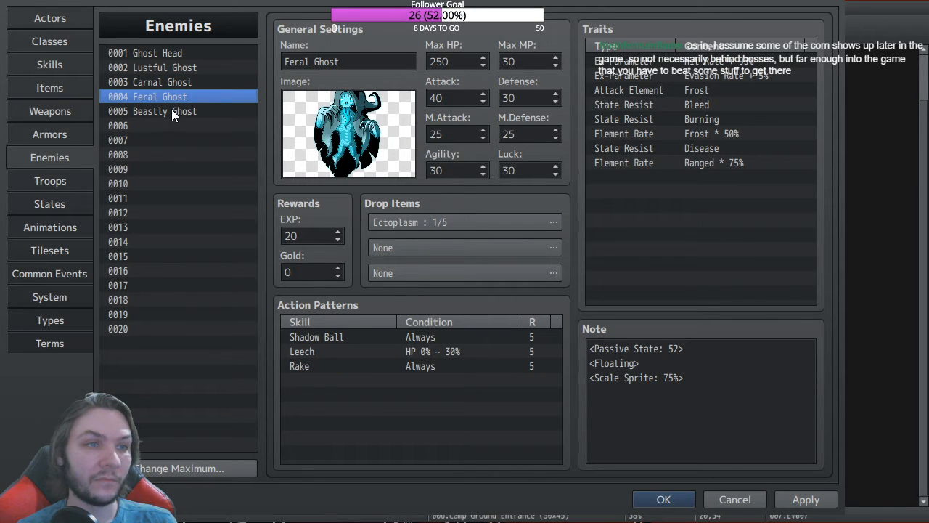
left_click(172, 112)
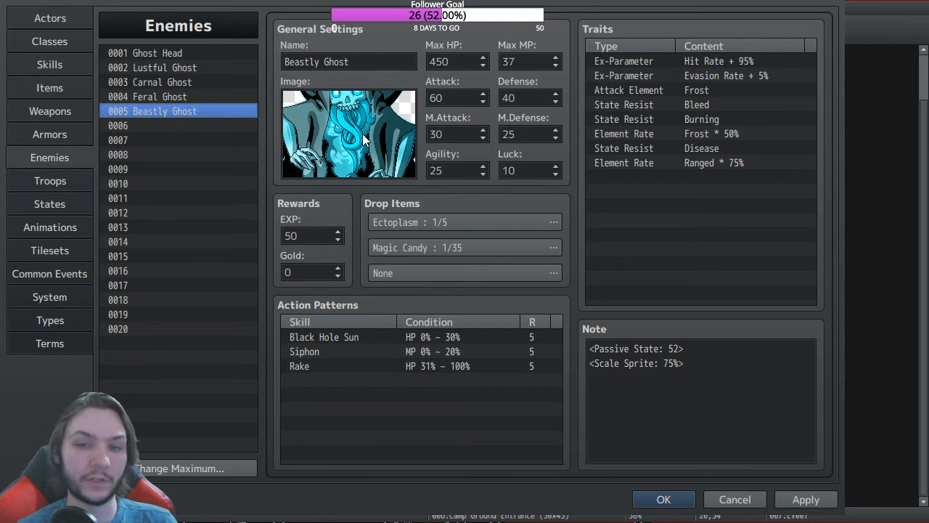
left_click(166, 96)
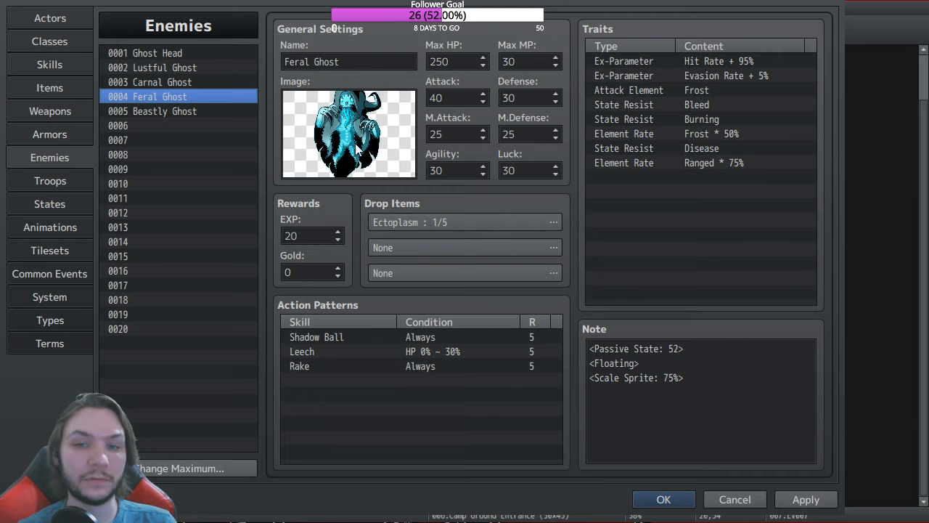
left_click(167, 111)
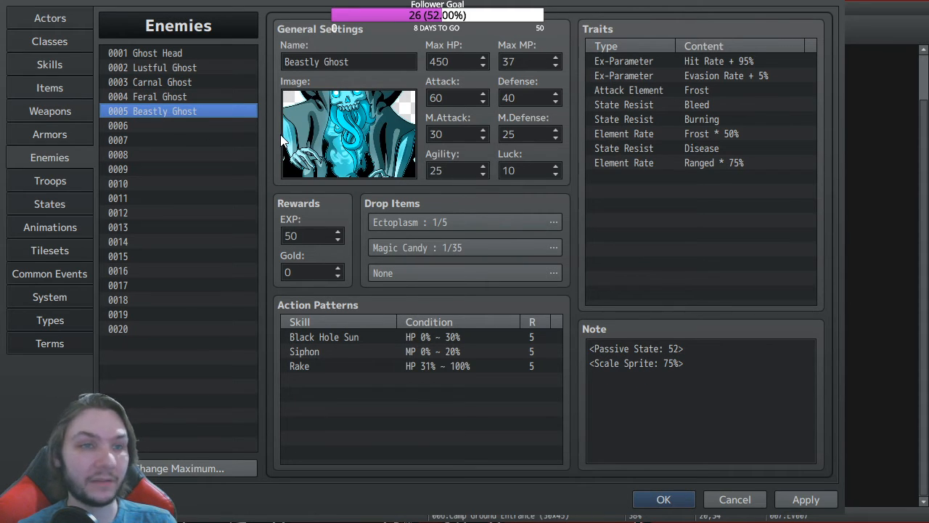
left_click(142, 97)
left_click(160, 82)
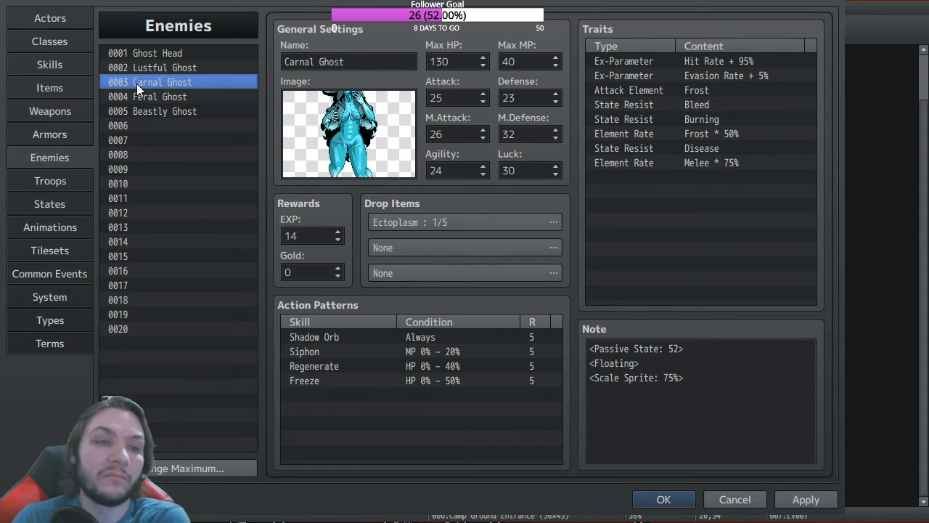
left_click(159, 97)
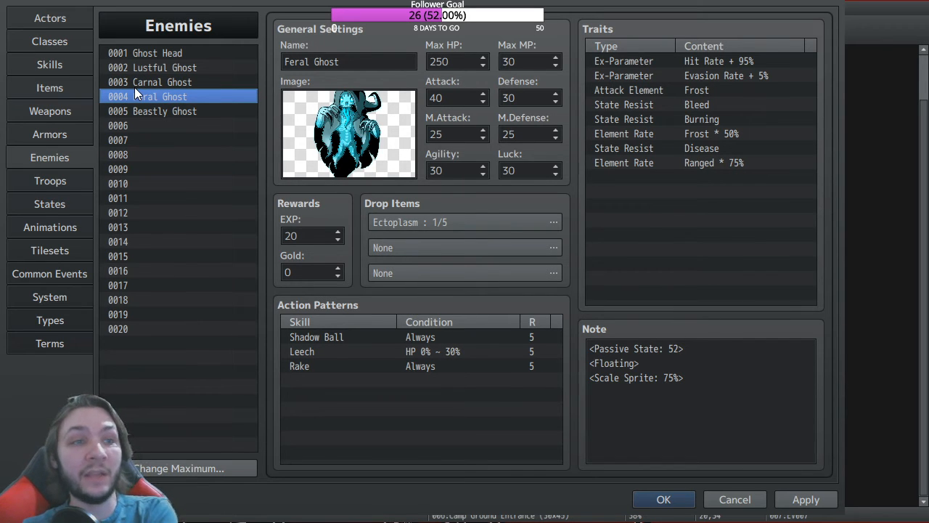
left_click(169, 114)
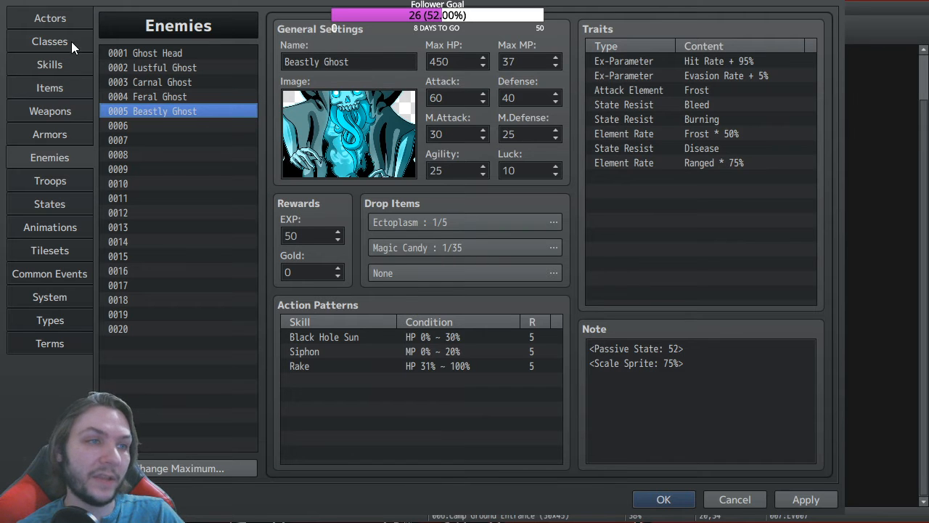
Step: Look over the Iris, Gargoyle and Fairy actors, then bring up the Hunter class traits
left_click(62, 20)
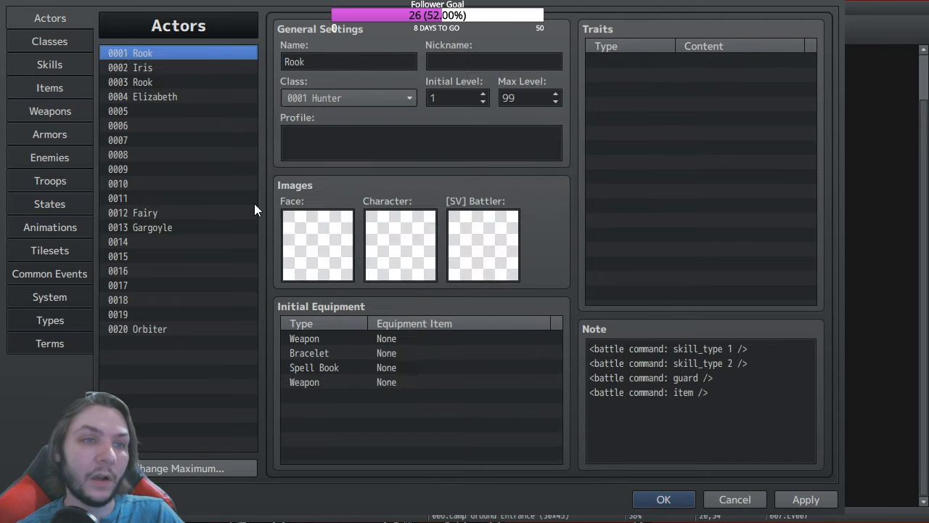
left_click(145, 69)
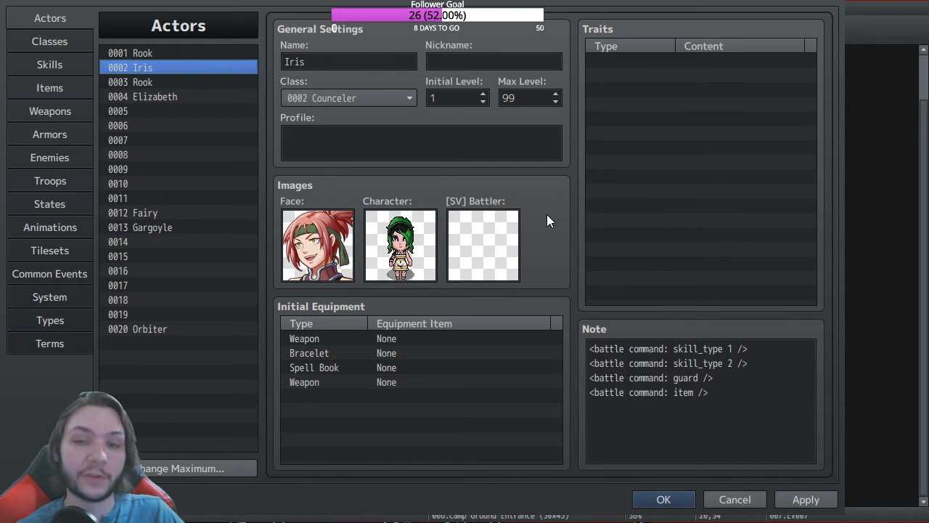
left_click(150, 228)
left_click(155, 217)
left_click(150, 229)
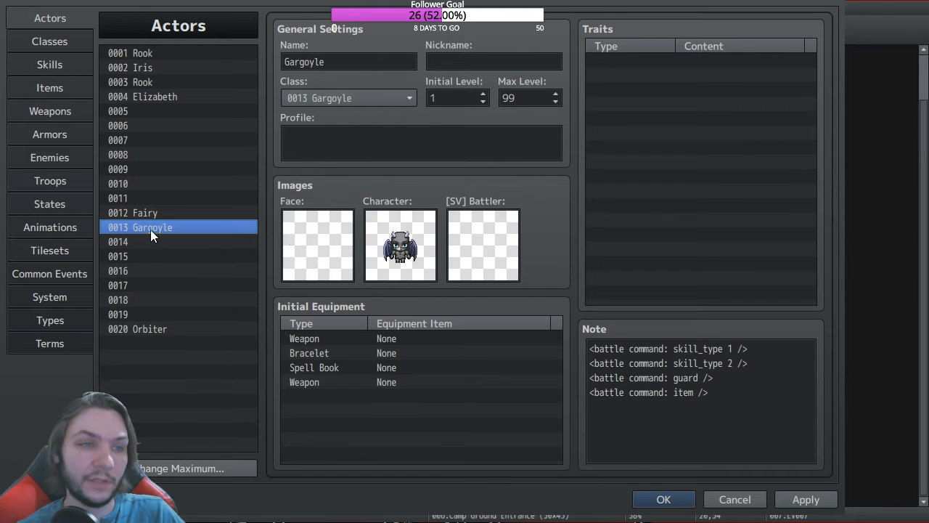
left_click(149, 247)
left_click(152, 222)
left_click(152, 215)
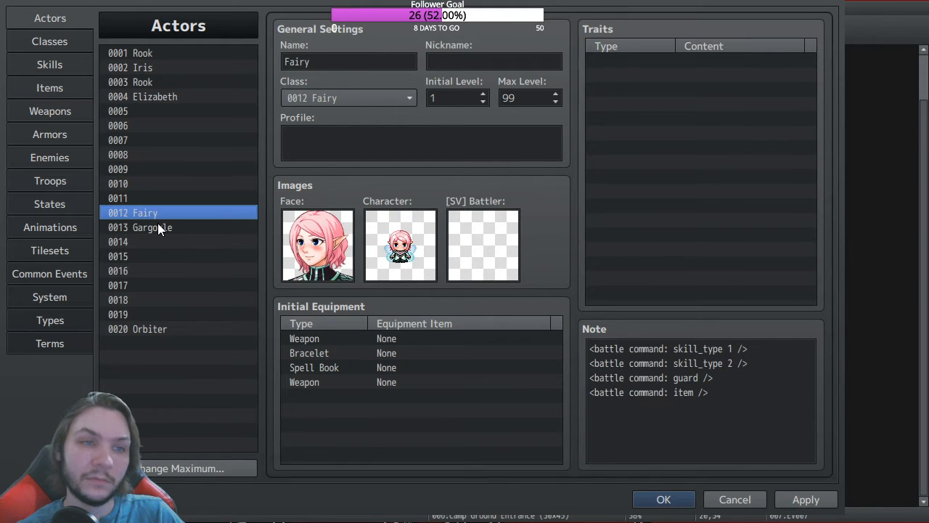
left_click(187, 227)
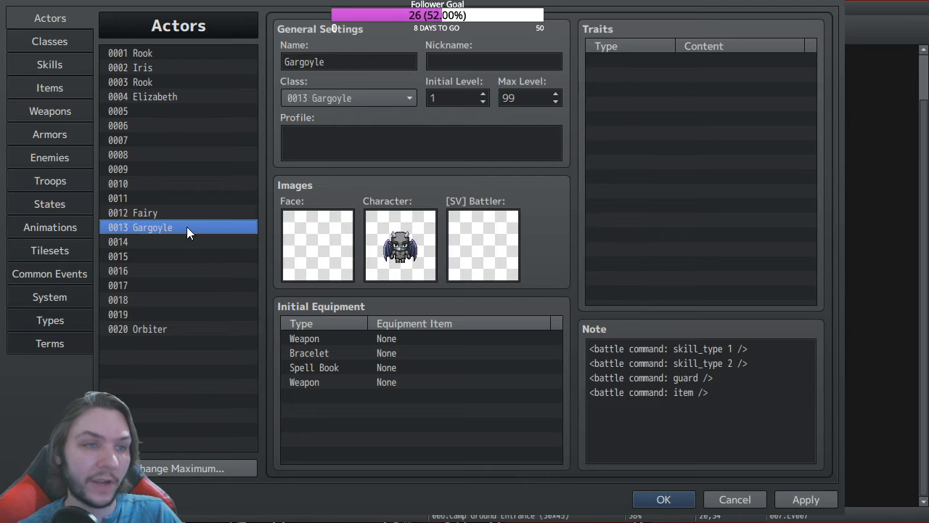
left_click(168, 212)
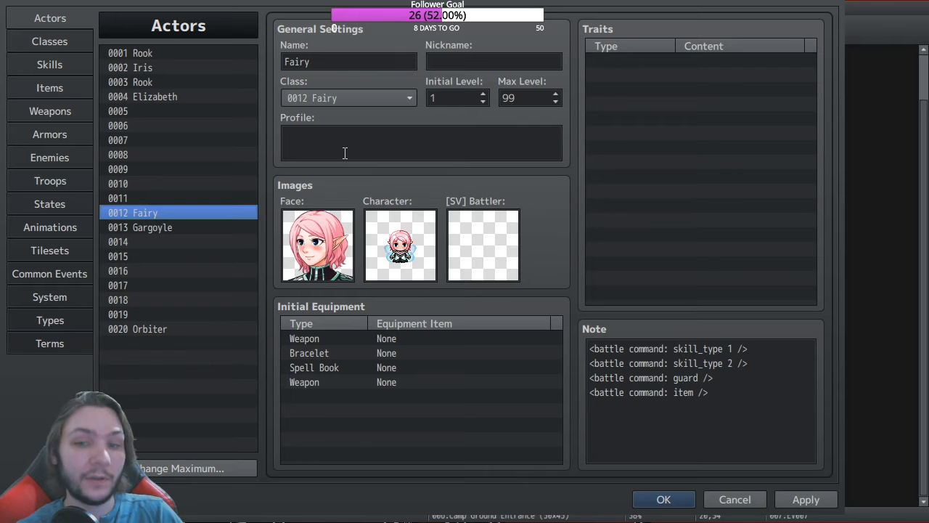
left_click(40, 44)
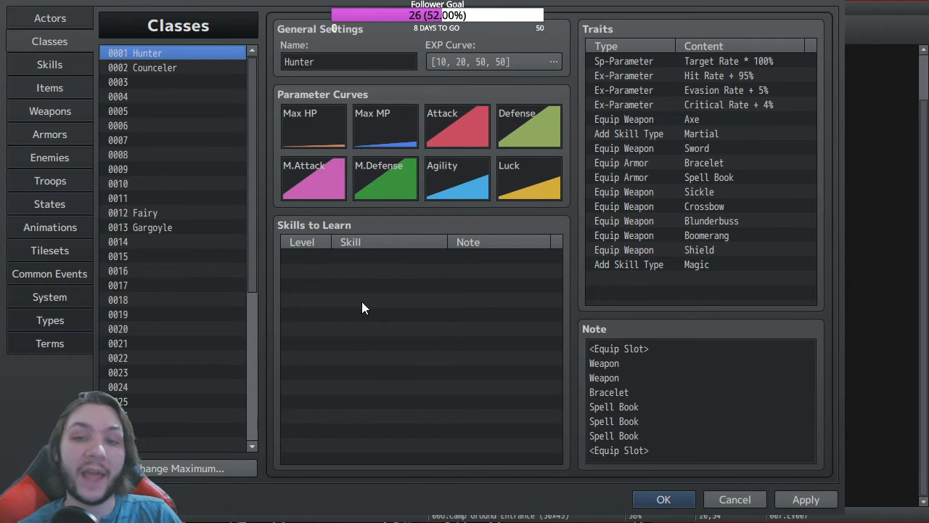
Step: View the Wake Up Pepper revive item and scroll the Items list down to the recipe items
left_click(56, 68)
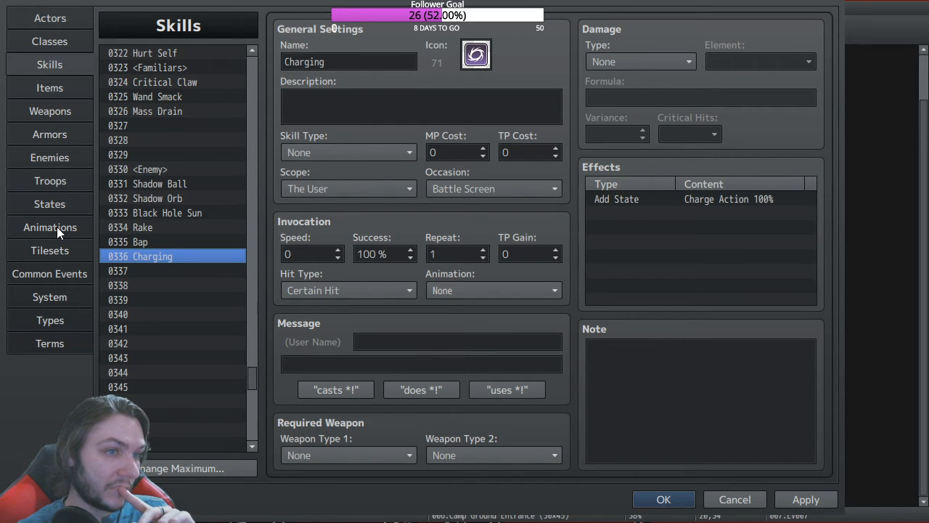
left_click(64, 111)
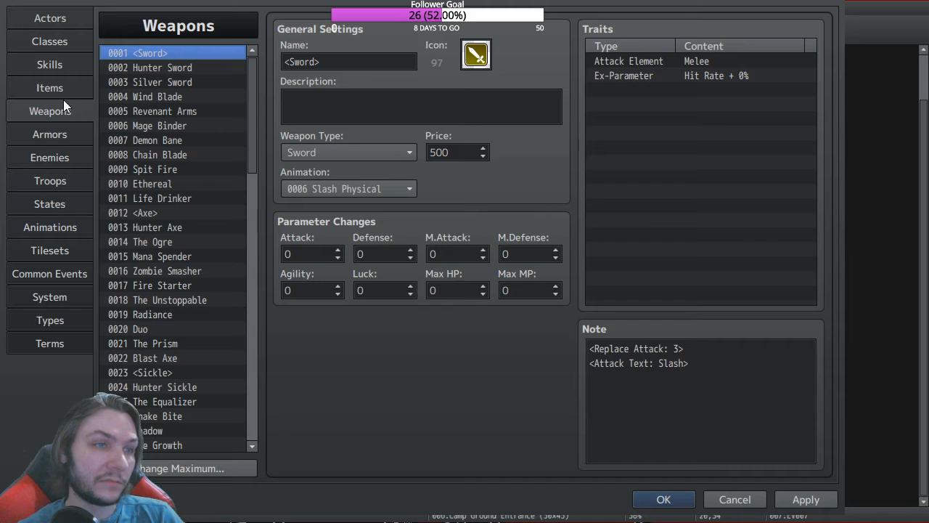
left_click(63, 88)
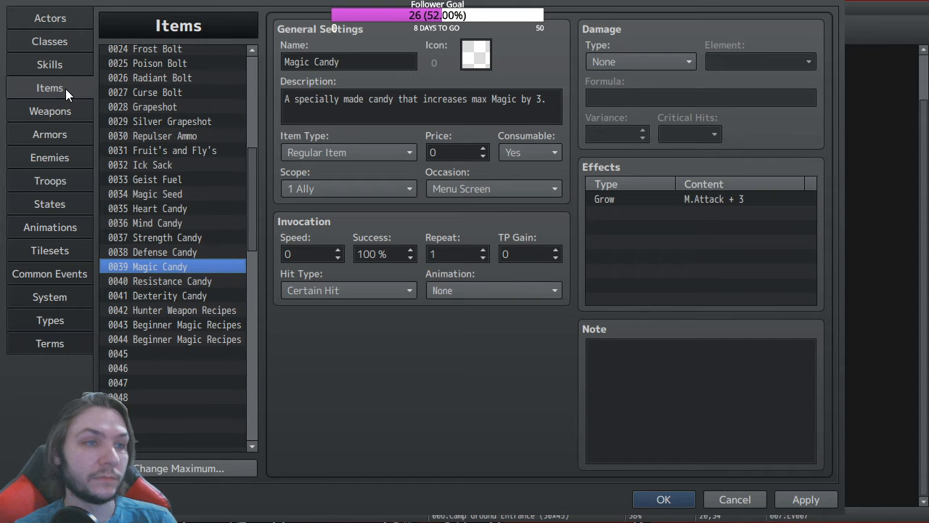
scroll(182, 135, "up", 8)
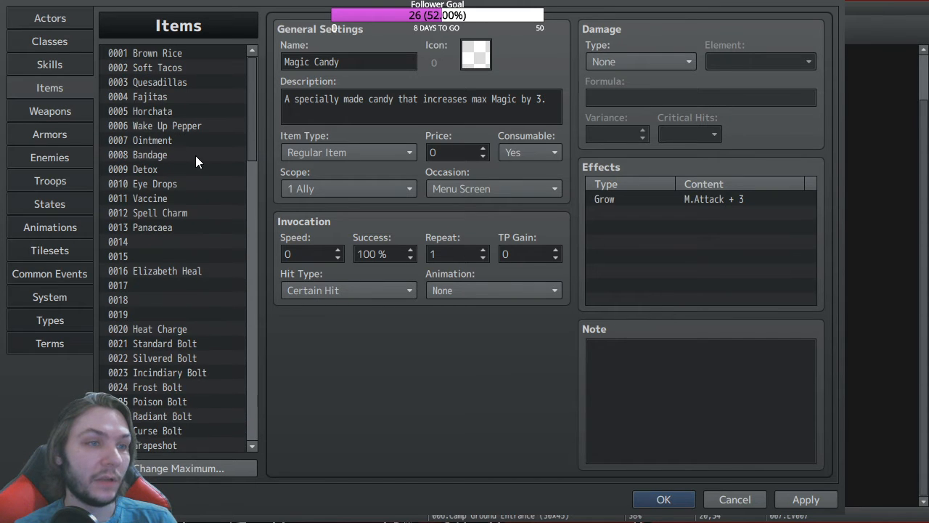
left_click(159, 127)
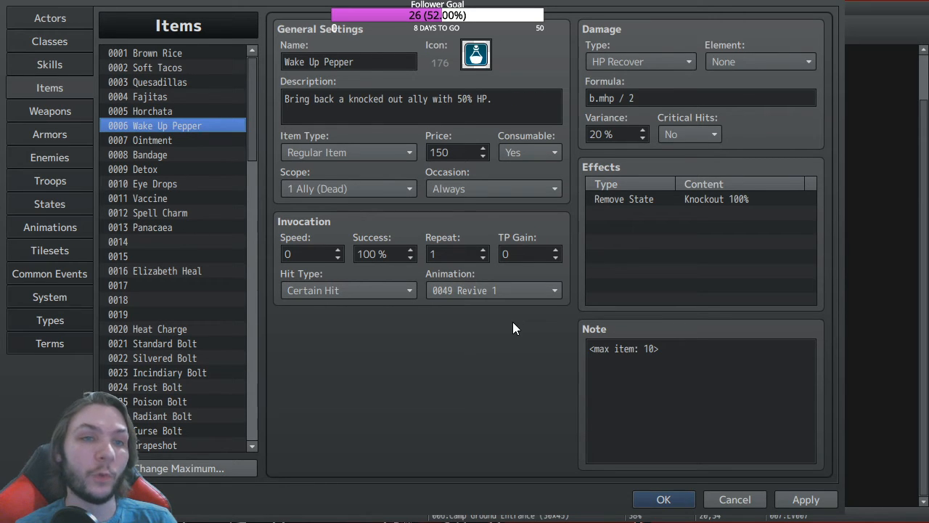
scroll(163, 240, "down", 5)
scroll(162, 234, "down", 3)
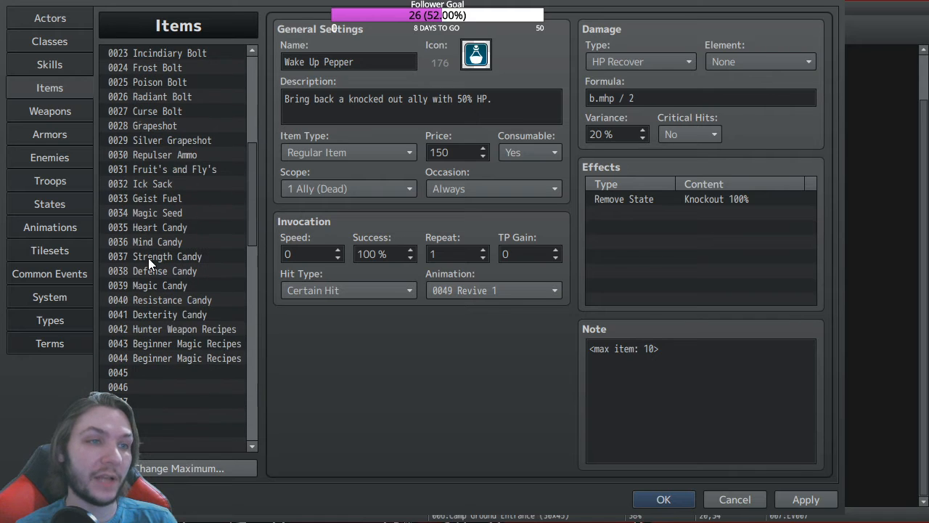
left_click(51, 134)
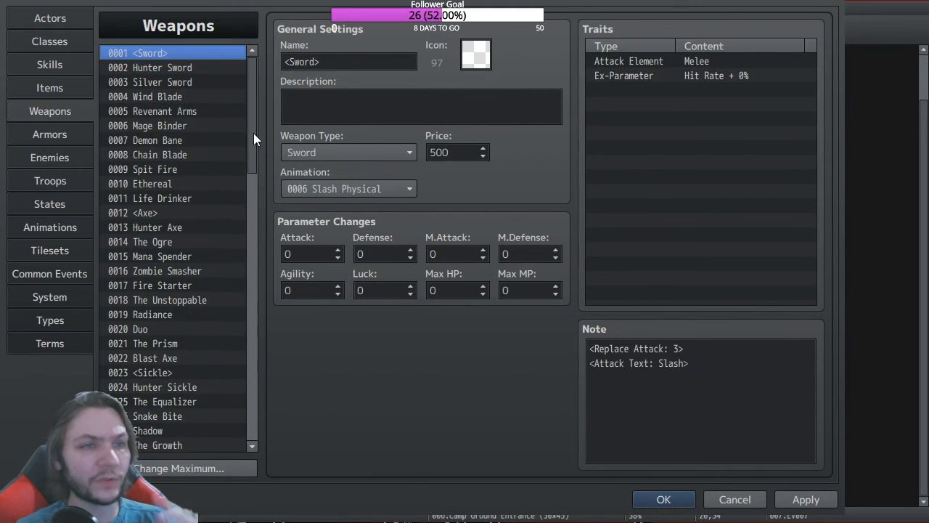
Step: View weapon 0015 Mana Spender, then 0016 Zombie Smasher's stats and traits
left_click_drag(251, 103, 253, 161)
scroll(193, 127, "up", 1)
left_click(188, 113)
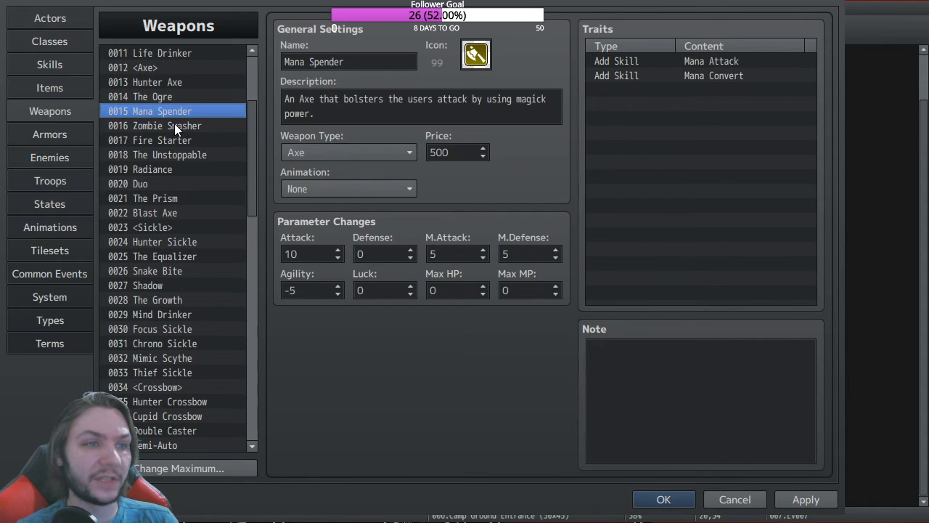
left_click(175, 125)
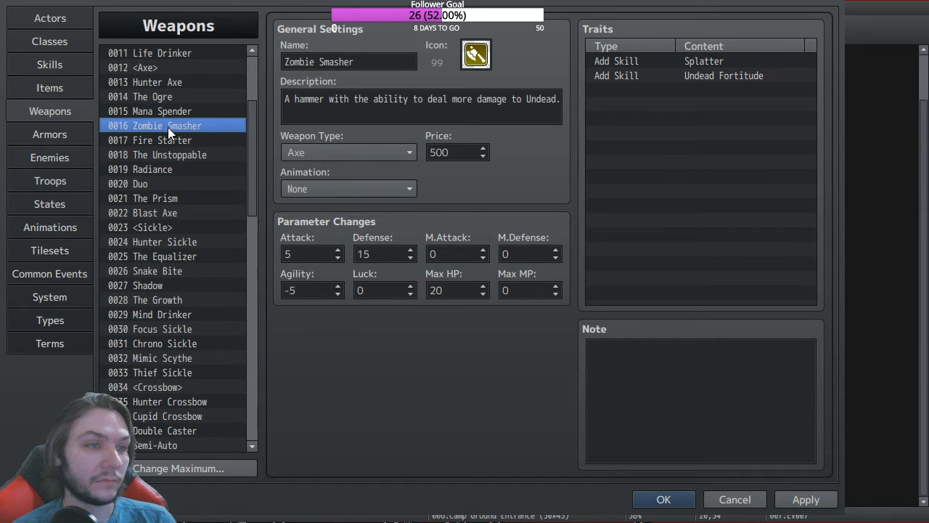
scroll(168, 127, "down", 2)
scroll(168, 138, "down", 1)
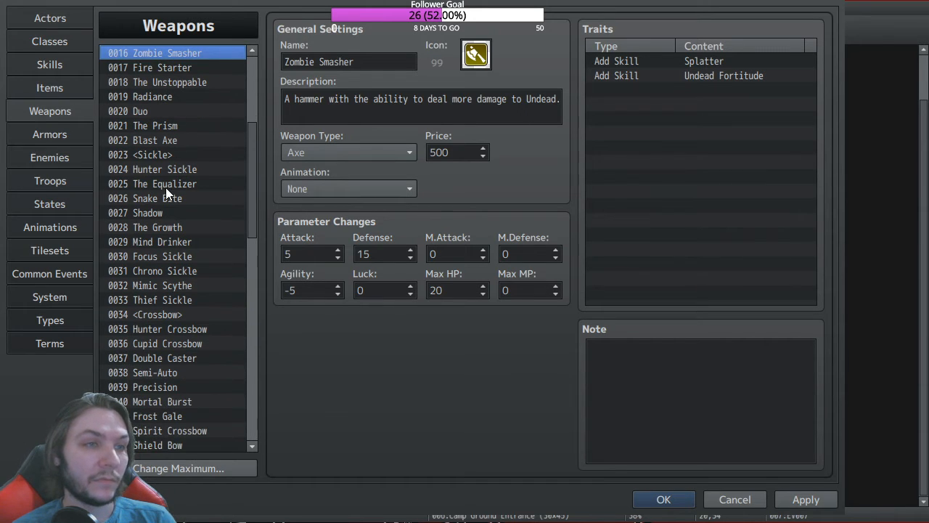
scroll(167, 189, "down", 3)
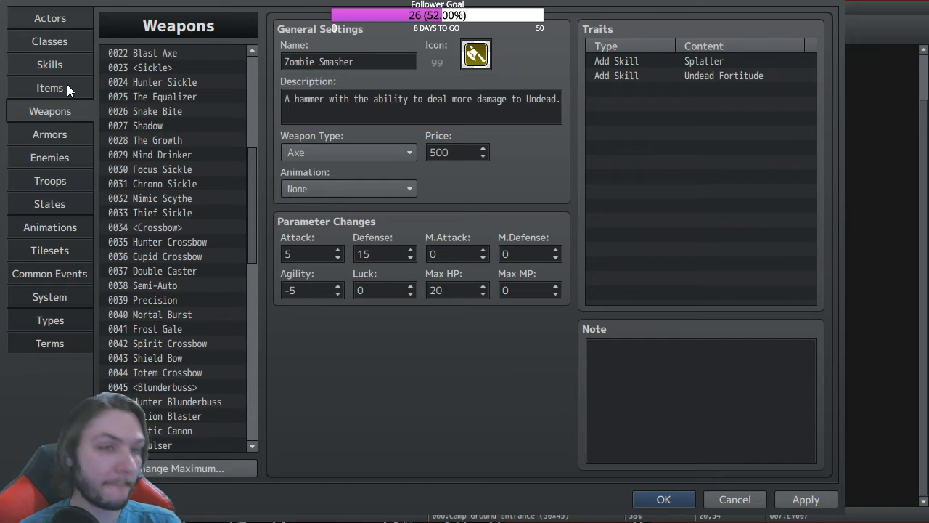
left_click(58, 64)
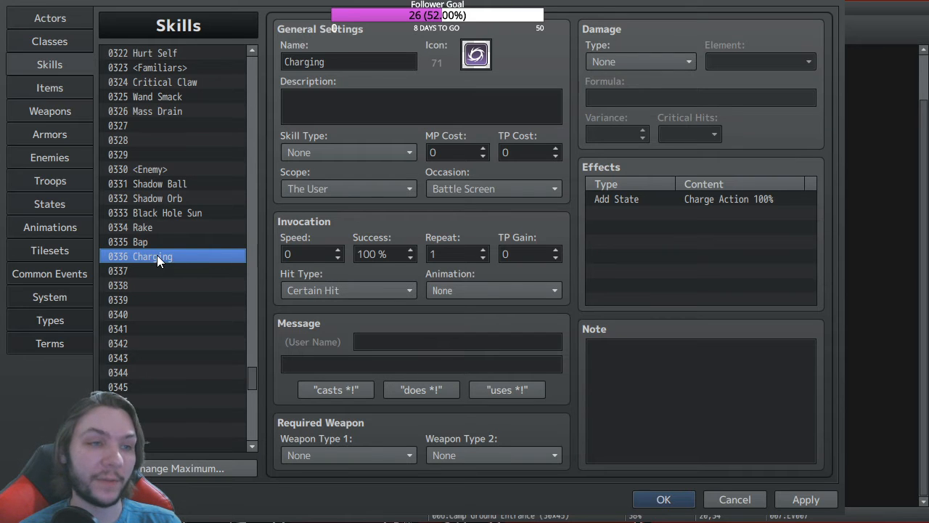
Step: Clear skill 0336 Charging, select 0333 Black Hole Sun, and close the database with OK
key("Delete")
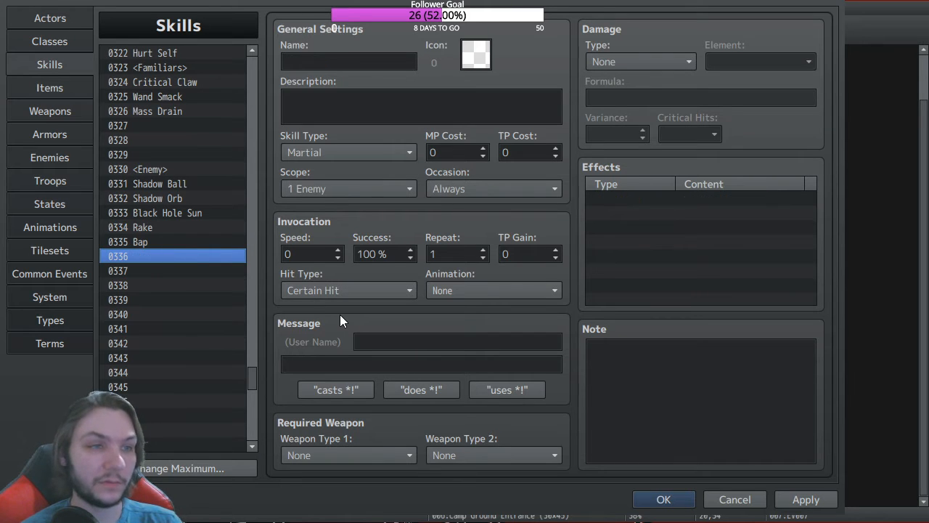
left_click(166, 212)
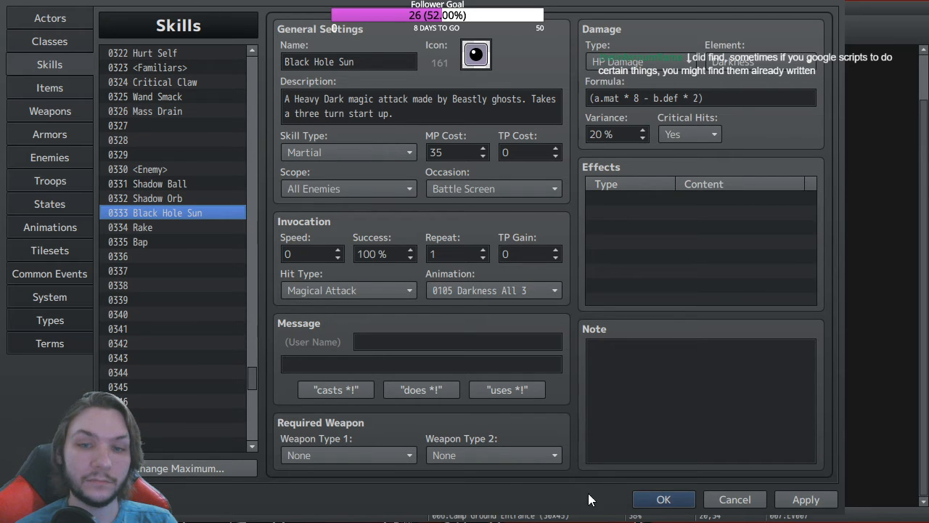
left_click(659, 500)
Step: Open the VE_ChargeActions plugin's settings and help in the Plugin Manager
left_click(512, 30)
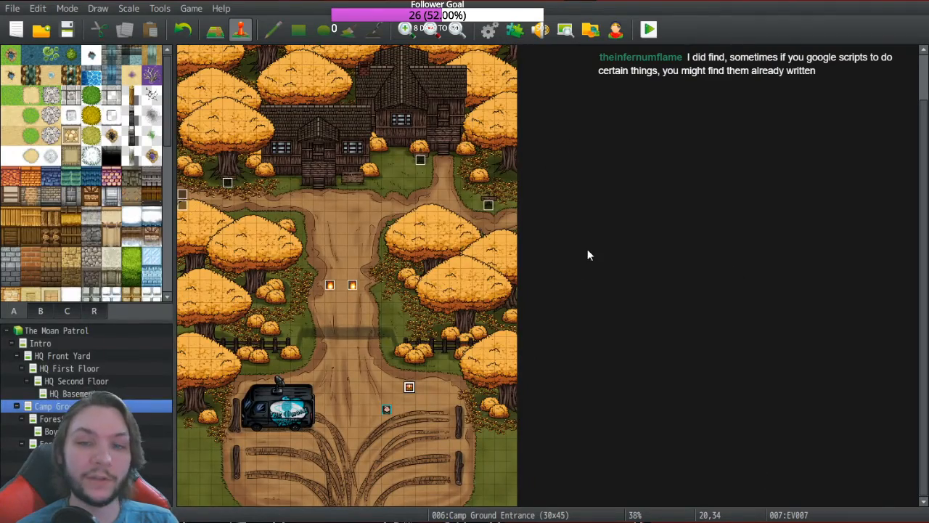
scroll(229, 211, "down", 5)
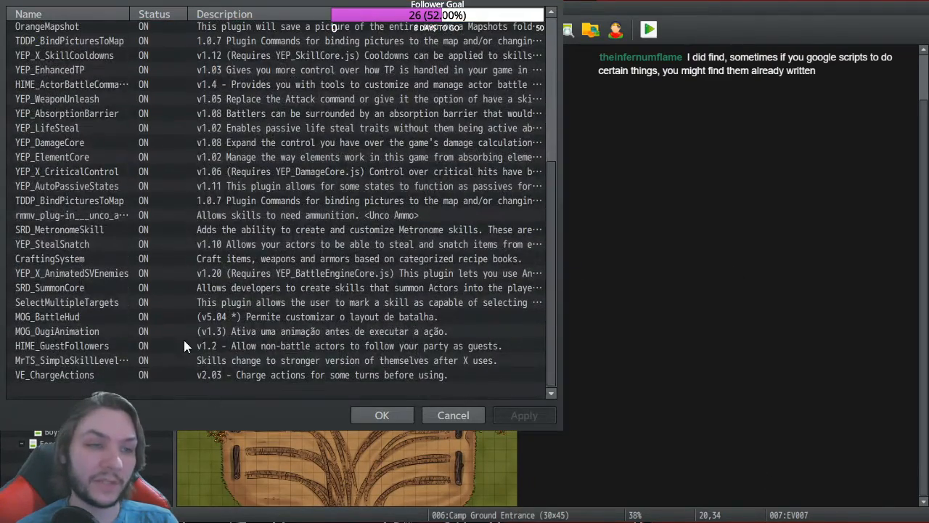
left_click(282, 378)
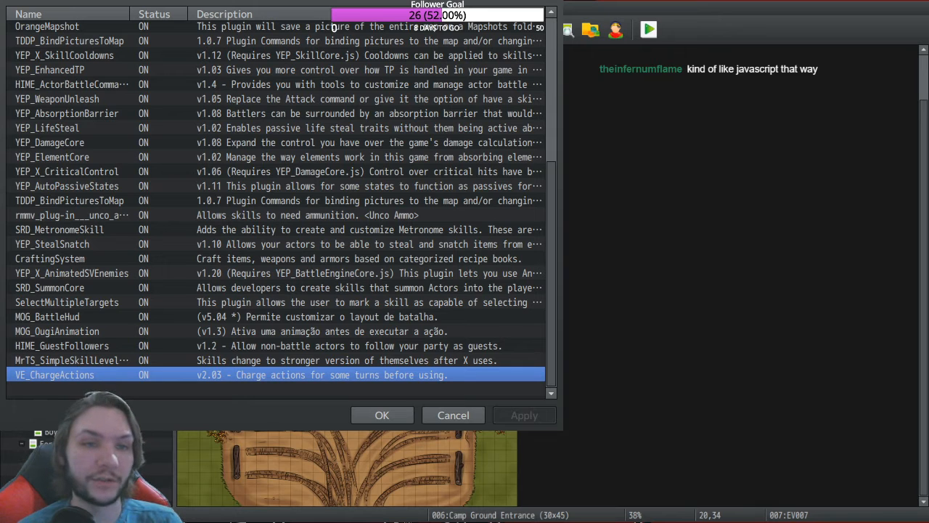
key("Return")
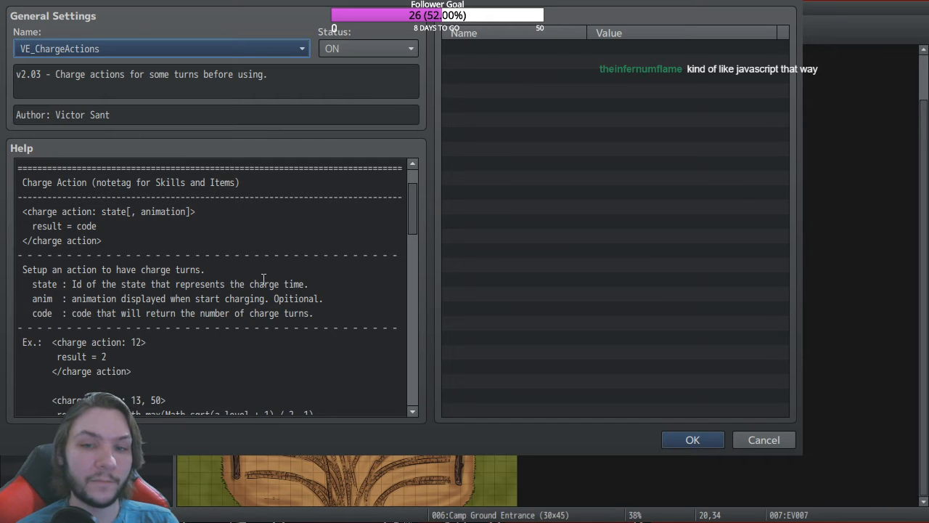
Step: Select and copy the <charge action: 12> example notetag from the plugin help
scroll(263, 281, "down", 4)
scroll(177, 259, "down", 1)
scroll(176, 263, "up", 1)
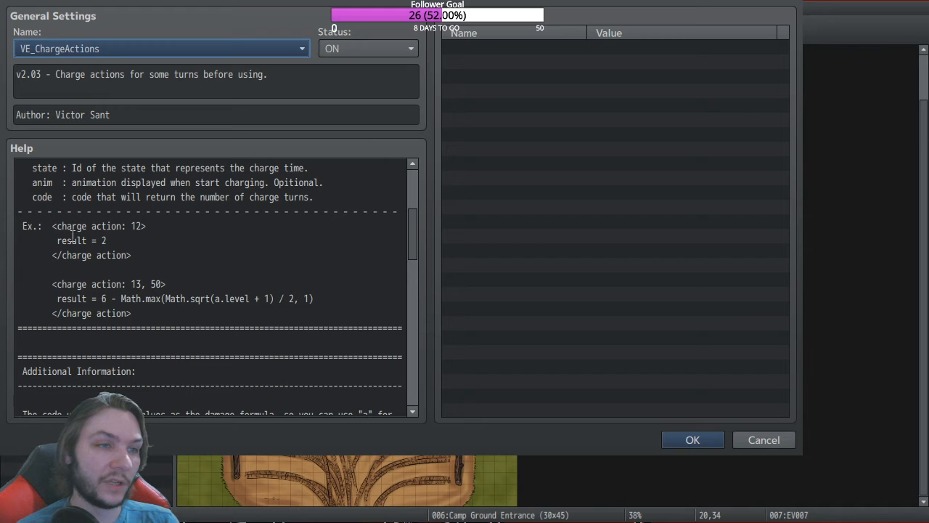
left_click_drag(54, 230, 140, 253)
key("ctrl+c")
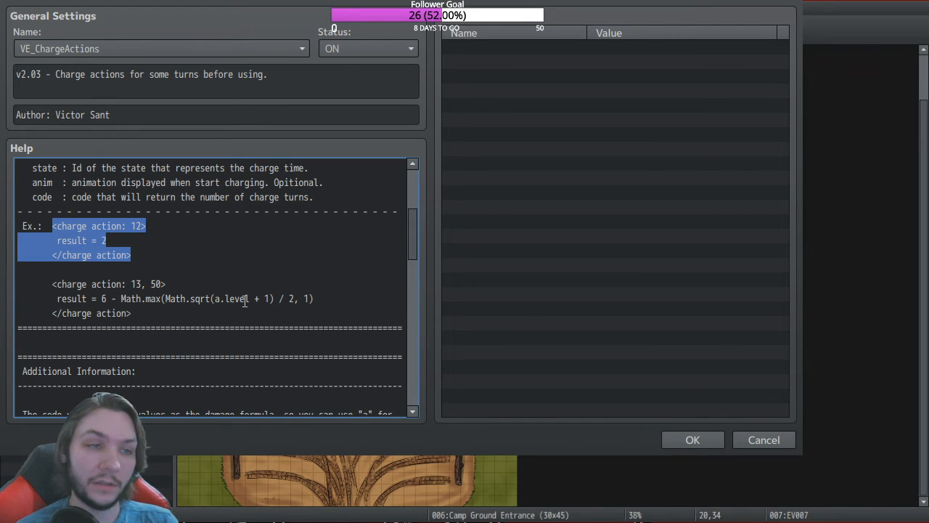
Step: Read through the rest of the VE_ChargeActions help, then close the plugin settings
scroll(162, 292, "up", 4)
scroll(163, 292, "up", 8)
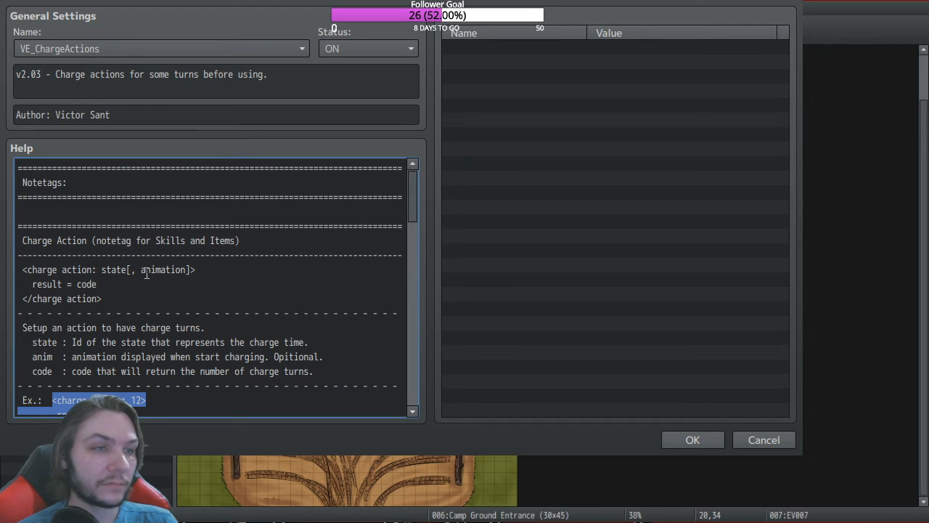
scroll(62, 260, "down", 1)
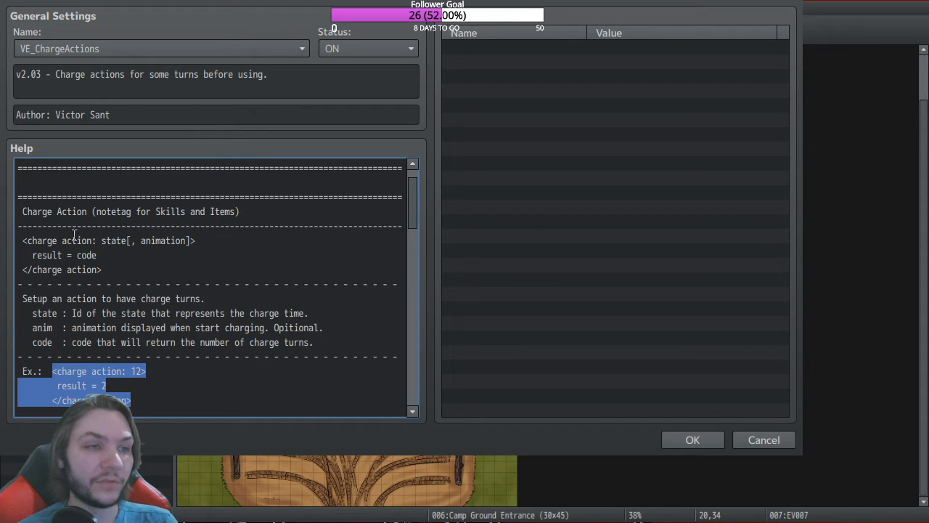
scroll(186, 261, "down", 2)
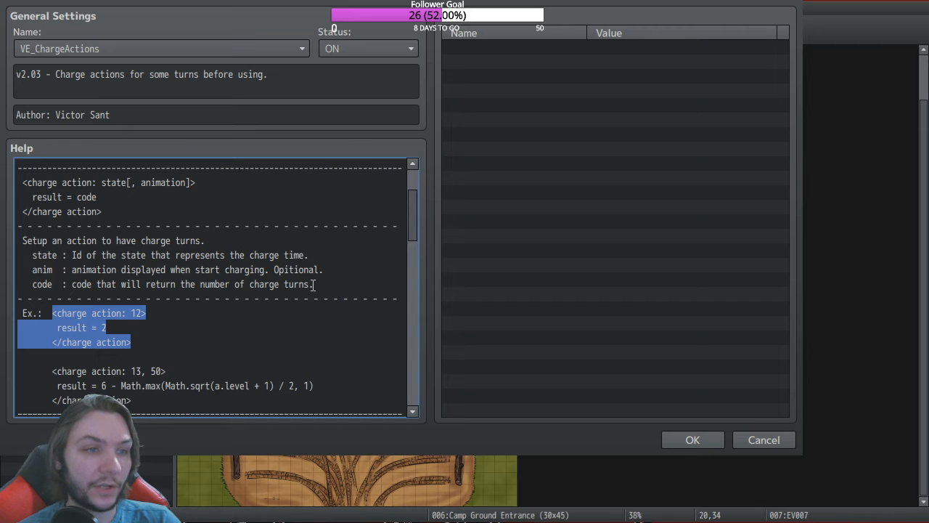
scroll(194, 328, "down", 2)
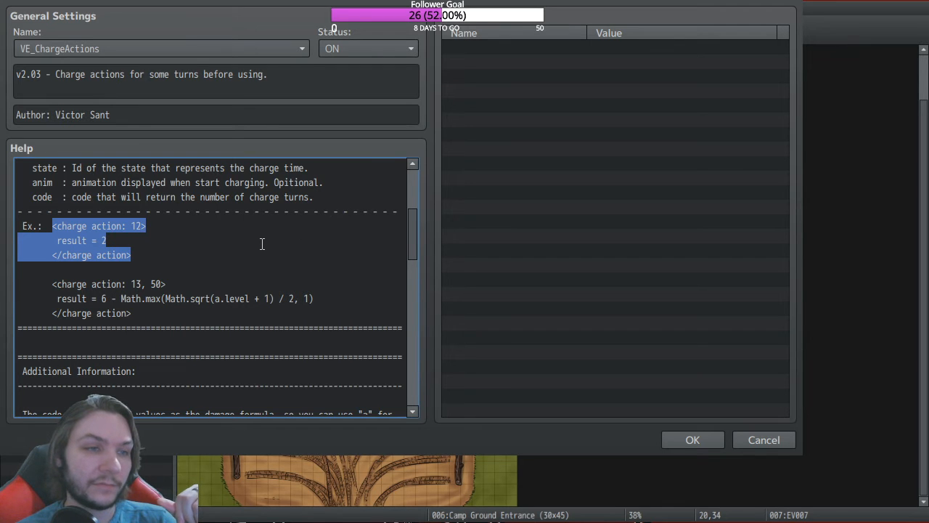
scroll(263, 247, "down", 3)
scroll(253, 269, "down", 2)
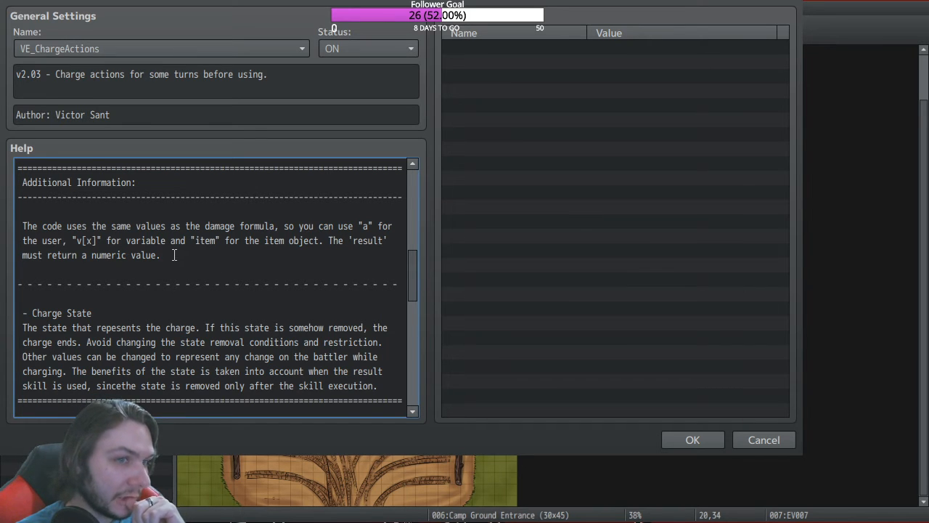
scroll(174, 260, "down", 1)
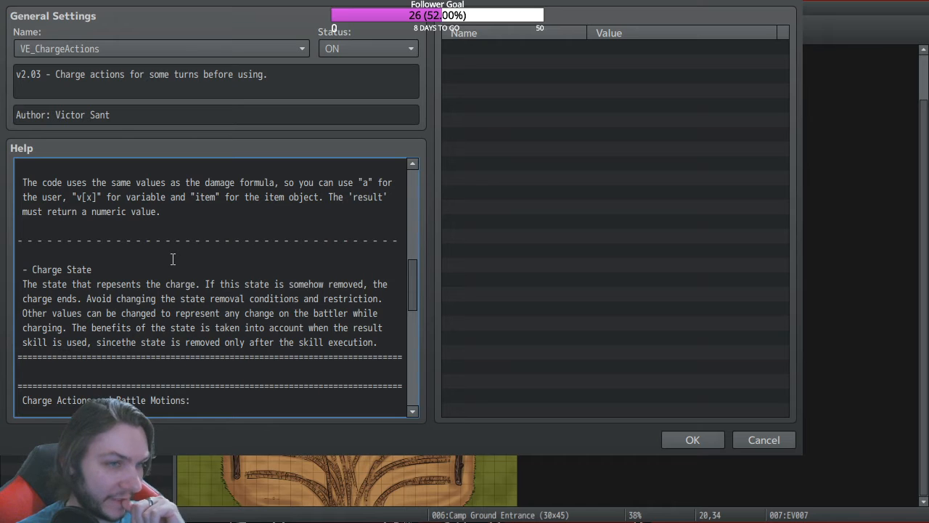
scroll(173, 260, "up", 1)
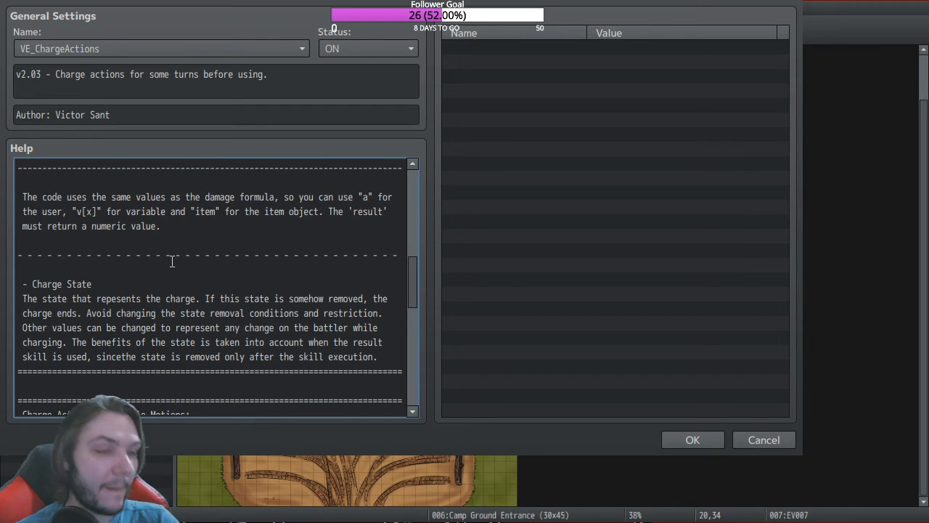
scroll(172, 262, "up", 1)
scroll(170, 265, "up", 3)
scroll(166, 270, "up", 2)
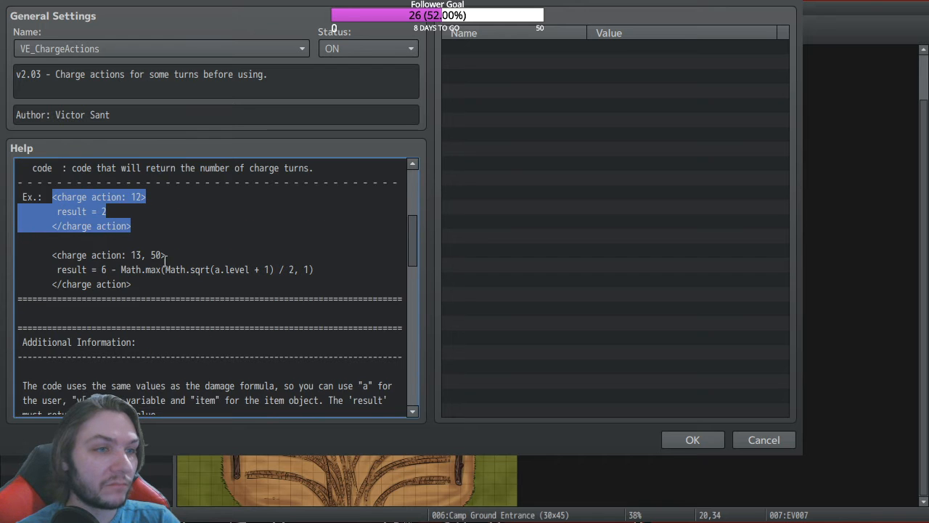
left_click(690, 439)
Step: Paste the copied charge action notetag into Black Hole Sun's note in the database
left_click(398, 412)
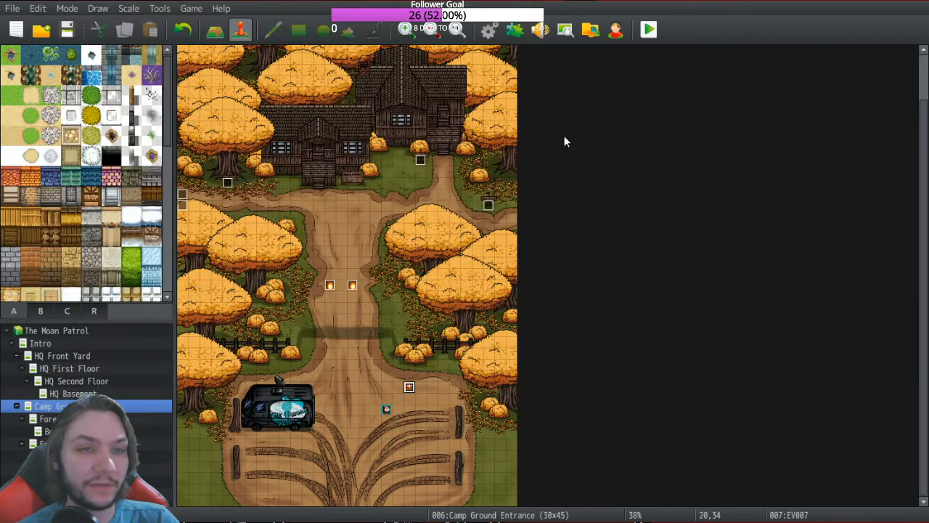
key("F9")
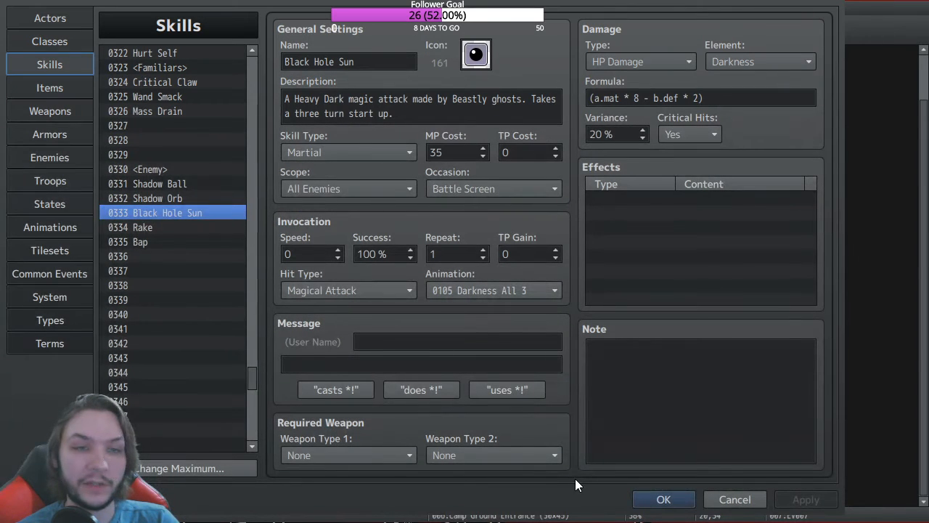
left_click(625, 363)
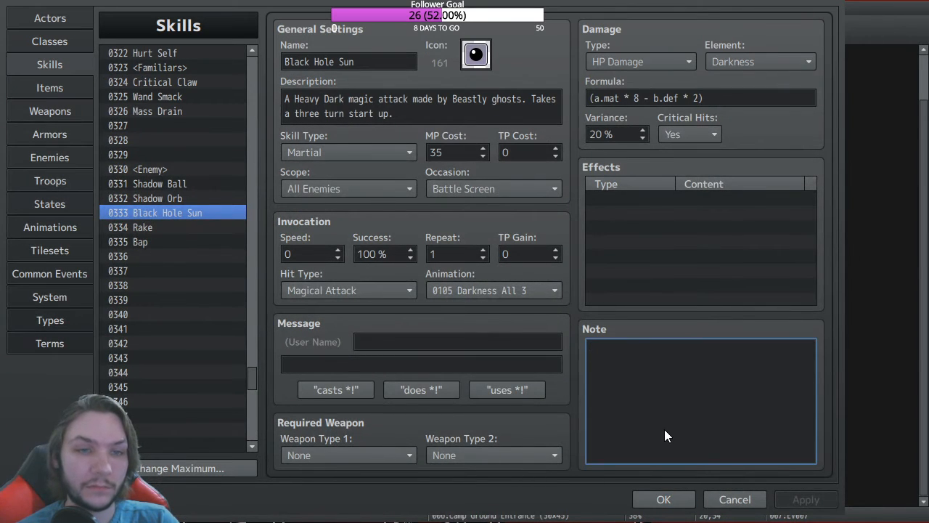
key("ctrl+v")
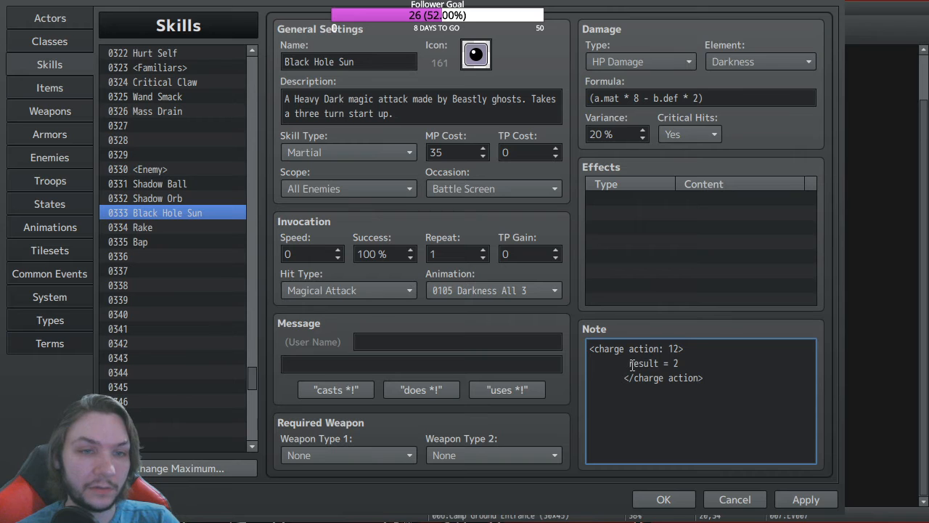
Step: Remove the indentation and change the notetag to <charge action: 123> with result = 3
left_click_drag(630, 363, 483, 378)
key("BackSpace")
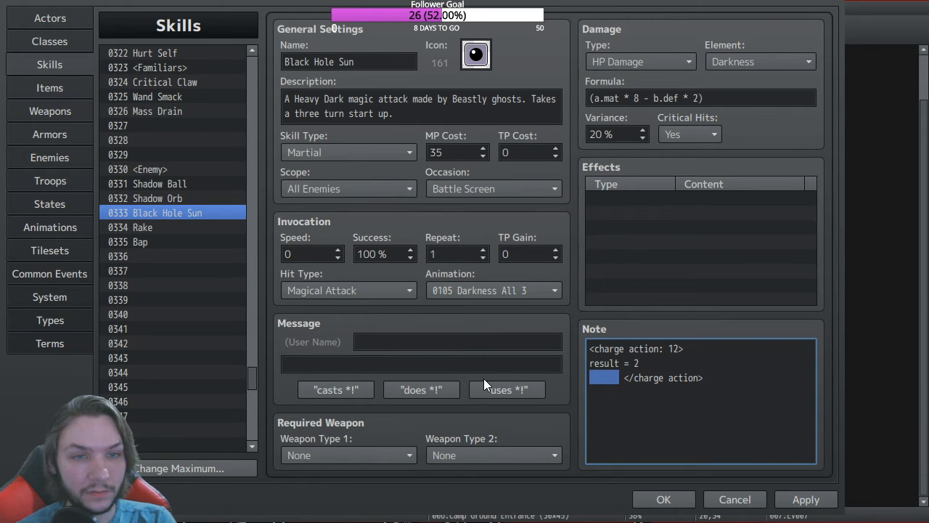
key("BackSpace")
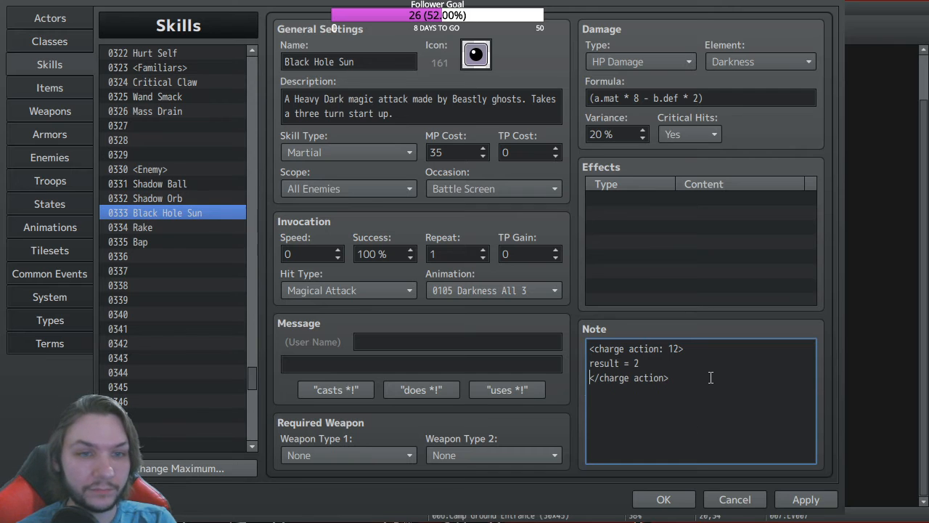
left_click(677, 349)
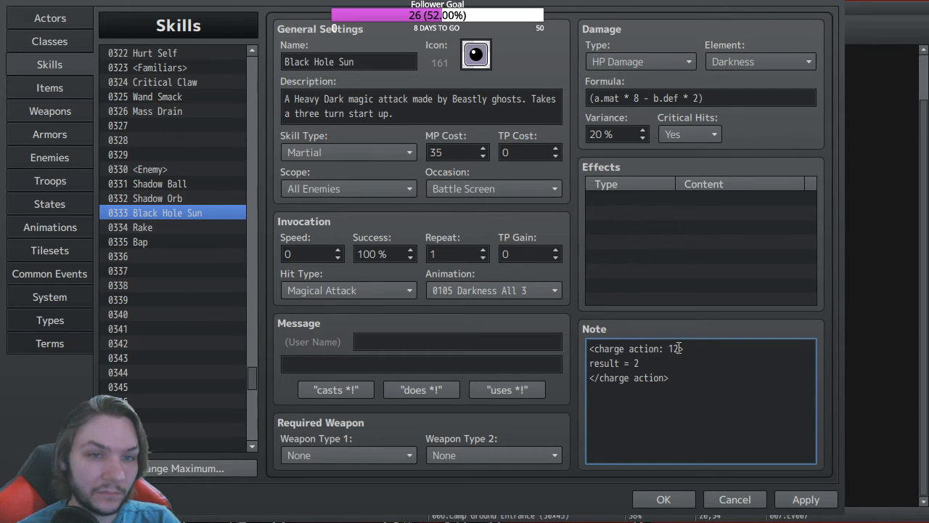
type("3")
double_click(636, 364)
type("3")
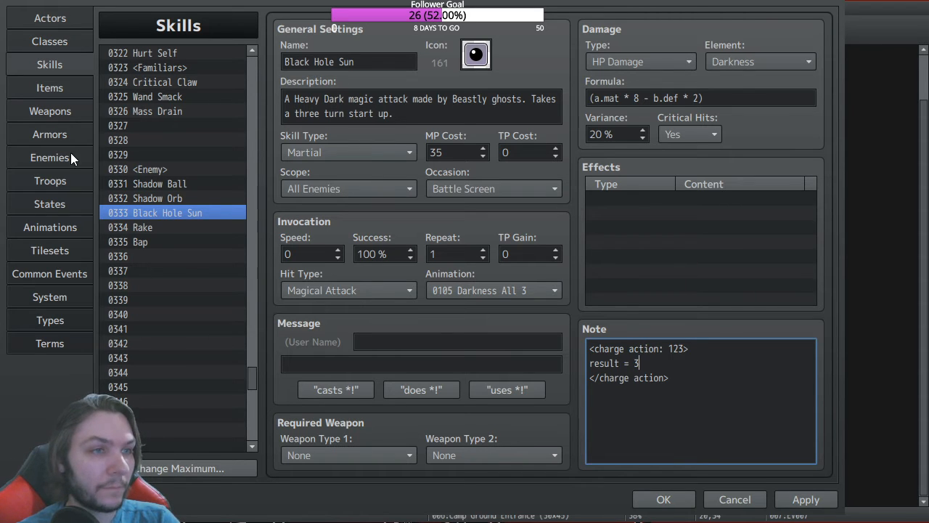
Step: Set state 0123 Charge Action's Auto-removal Timing to None and close the database
left_click(58, 204)
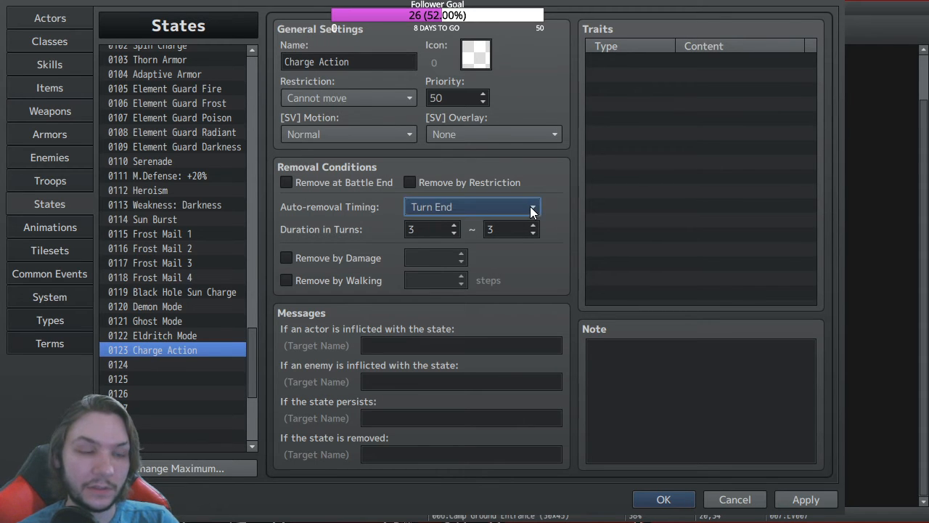
left_click(453, 218)
left_click(663, 499)
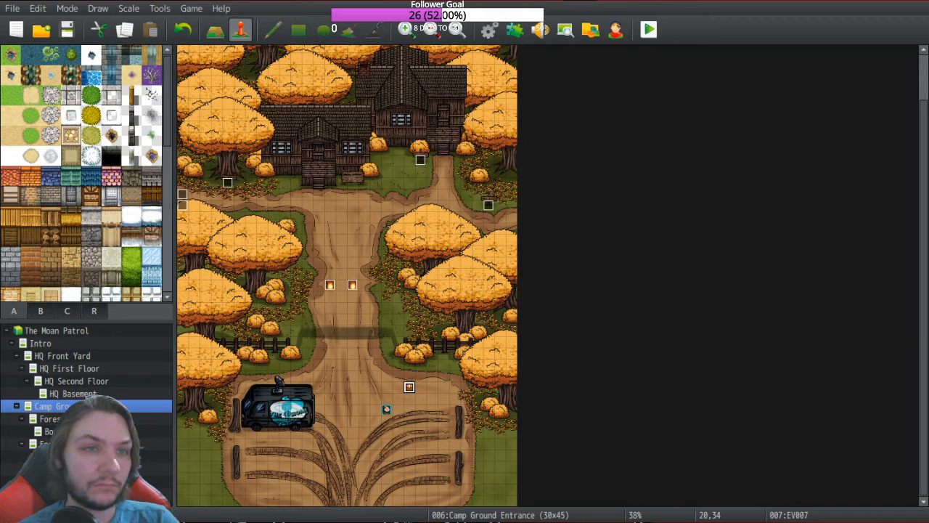
Step: Switch the fire event's battle to the Beastly Ghost troop, then reopen the database on States
double_click(329, 286)
left_click(348, 100)
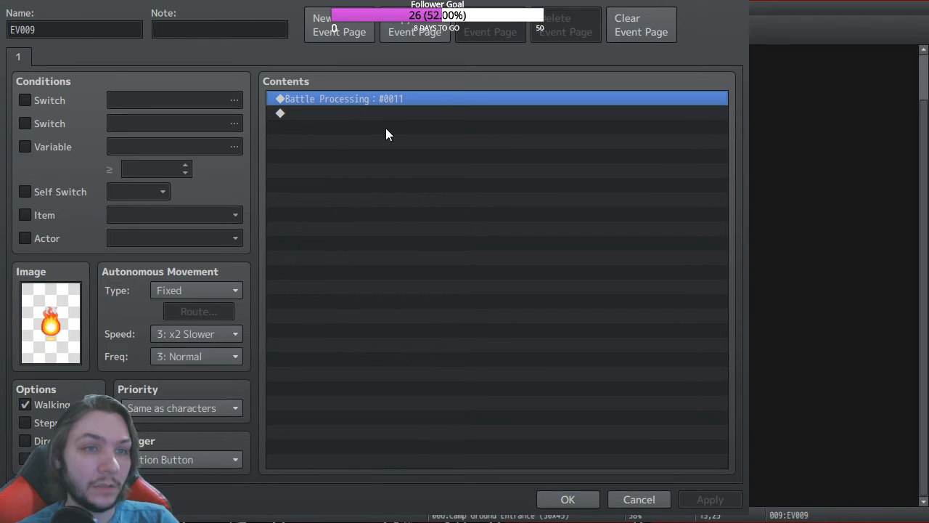
left_click(430, 135)
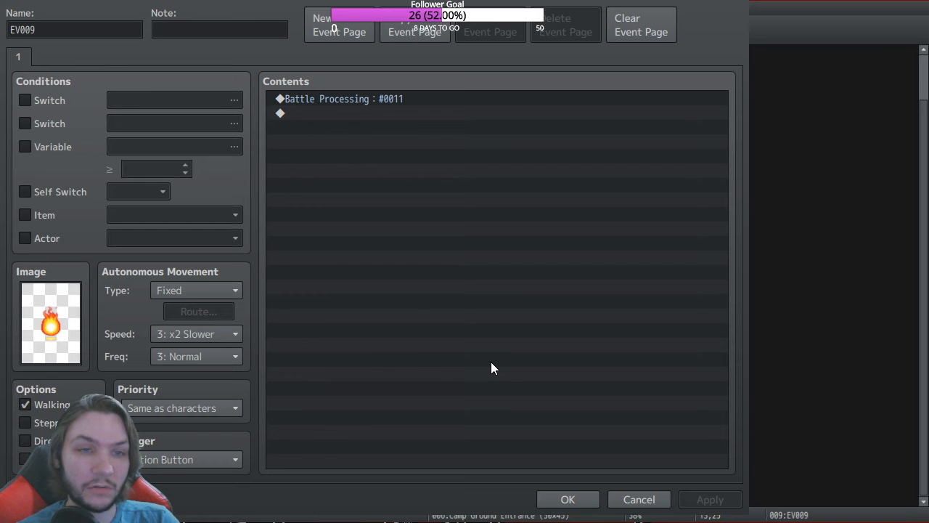
left_click(503, 420)
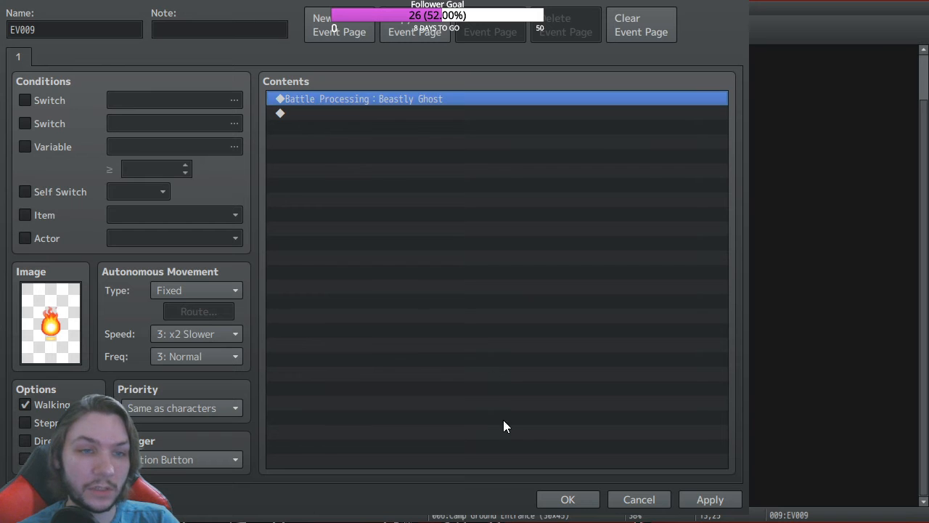
left_click(568, 500)
left_click(489, 29)
left_click(49, 204)
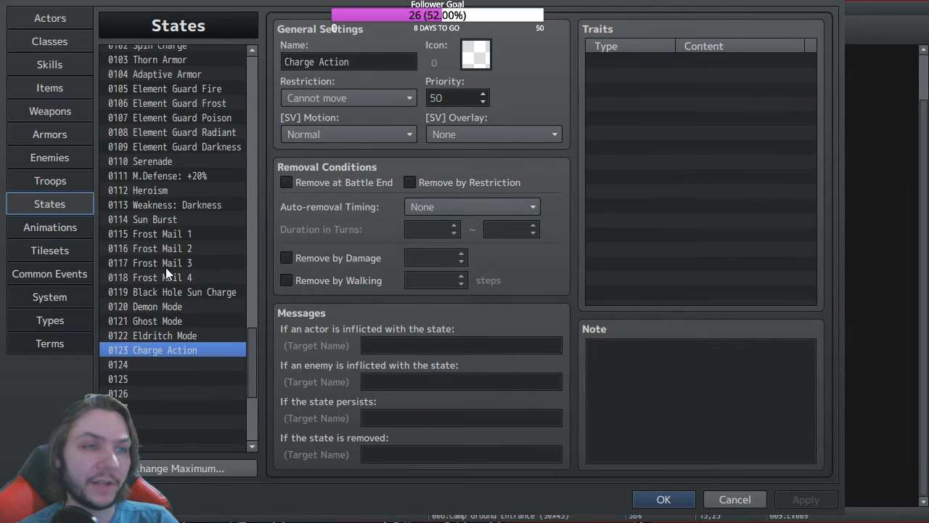
Step: Move the database from Skills to the Weapons list, where Zombie Smasher is shown
left_click(57, 62)
left_click(54, 112)
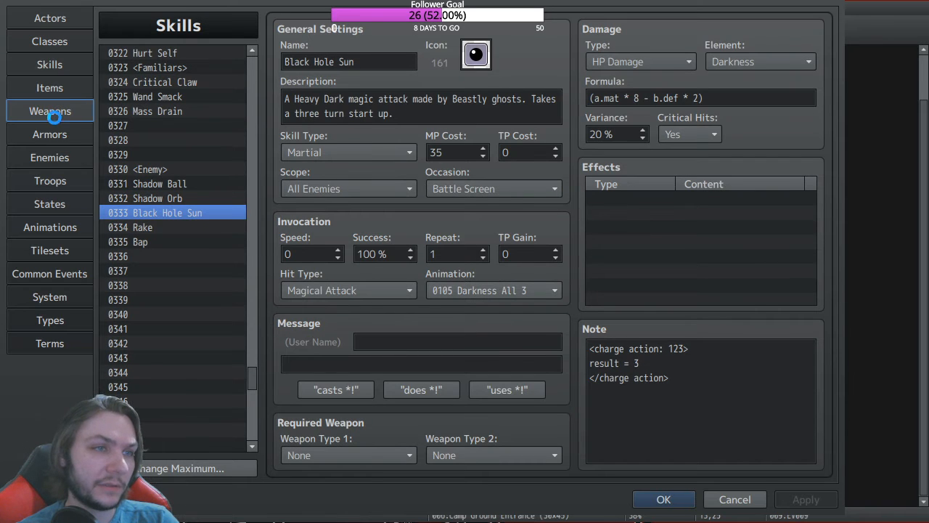
left_click_drag(254, 183, 247, 109)
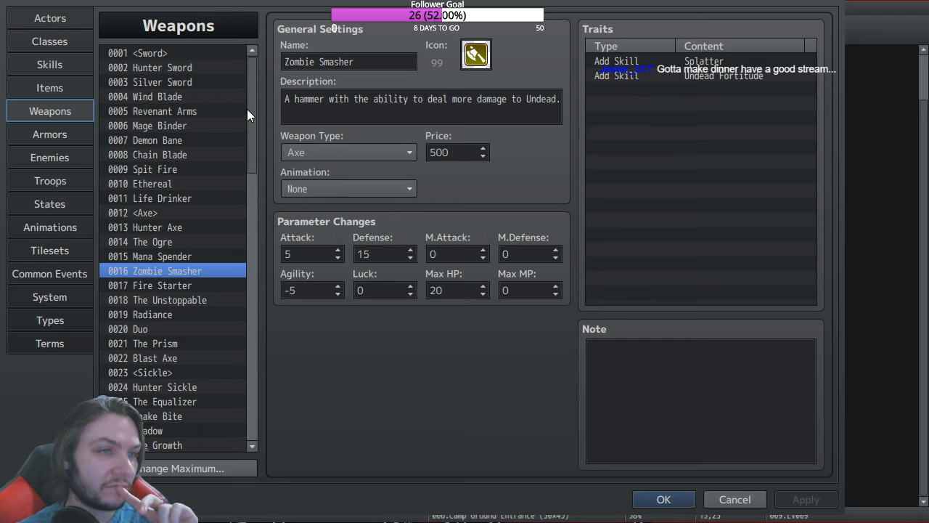
Step: Look over the Spit Fire, Ethereal and Mimic Scythe weapons, then close the database
left_click(173, 169)
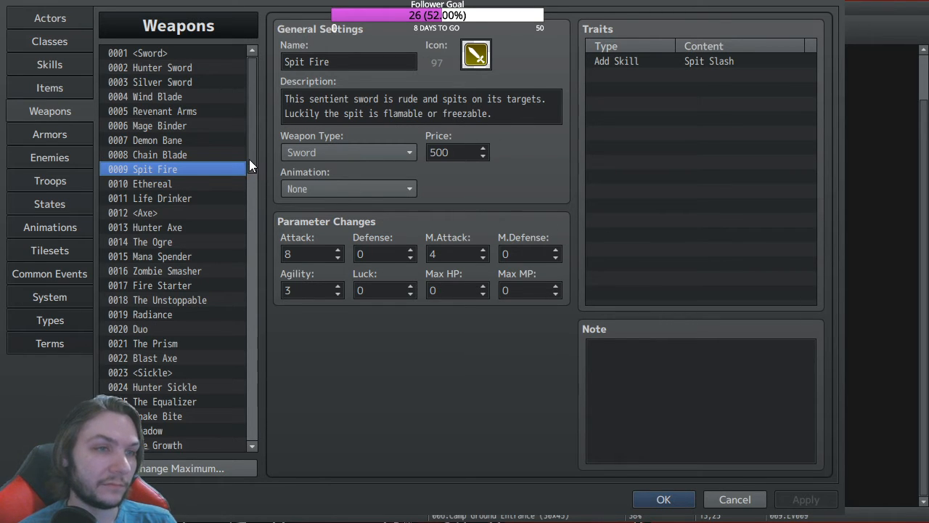
scroll(248, 166, "down", 1)
left_click(159, 148)
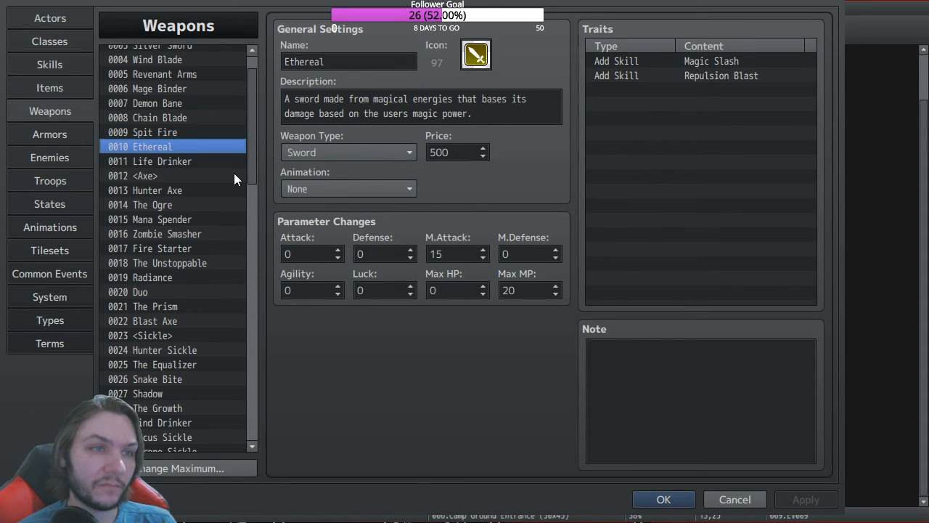
scroll(253, 128, "up", 3)
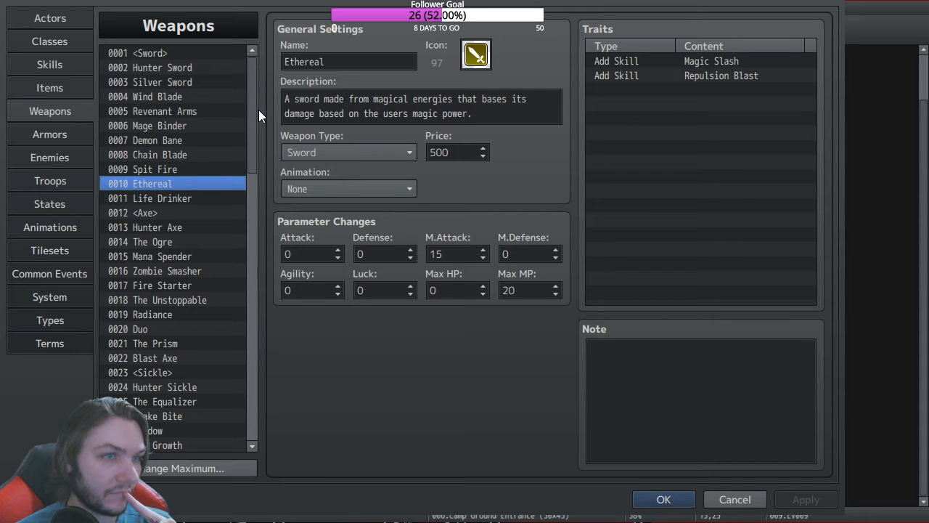
left_click_drag(255, 111, 246, 193)
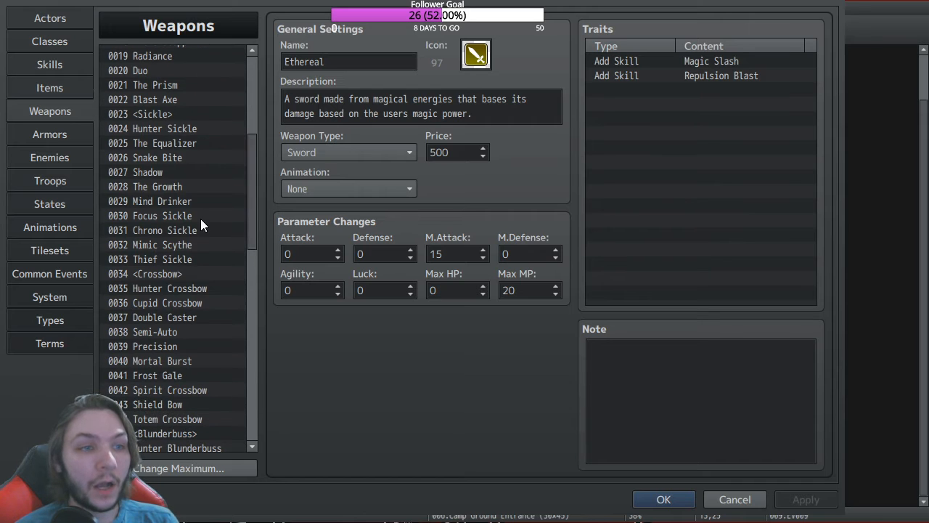
left_click(170, 246)
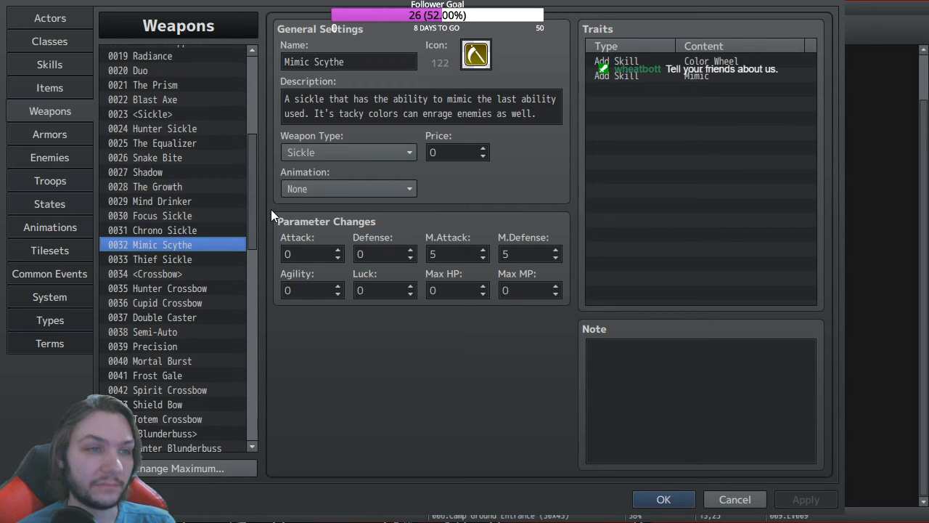
left_click_drag(255, 198, 255, 233)
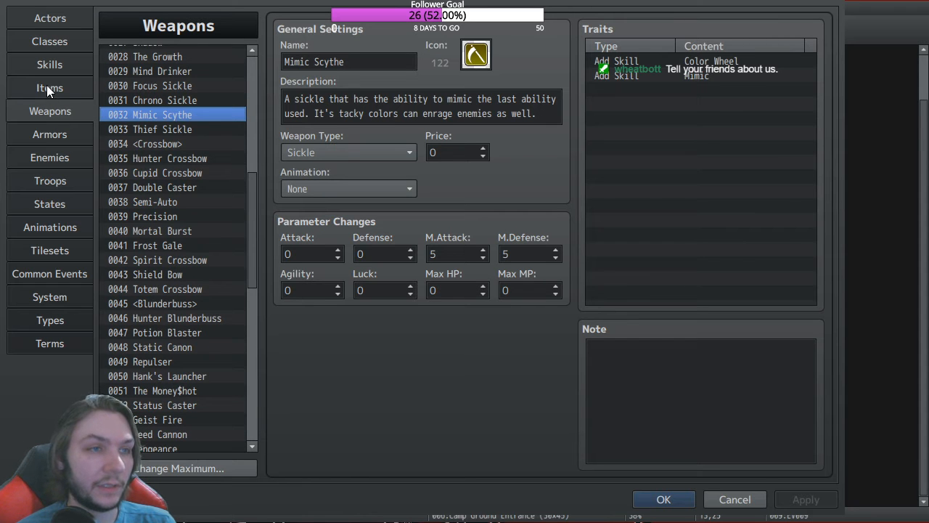
left_click(665, 499)
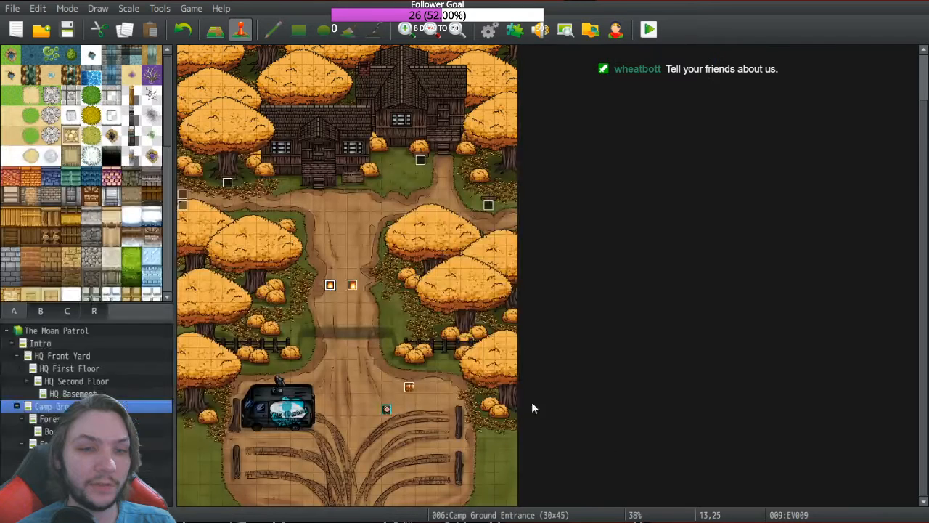
Step: Replace the chest's Hunter Sword and Link Boomerang rewards with Mimic Scythe and The Equalizer
double_click(408, 386)
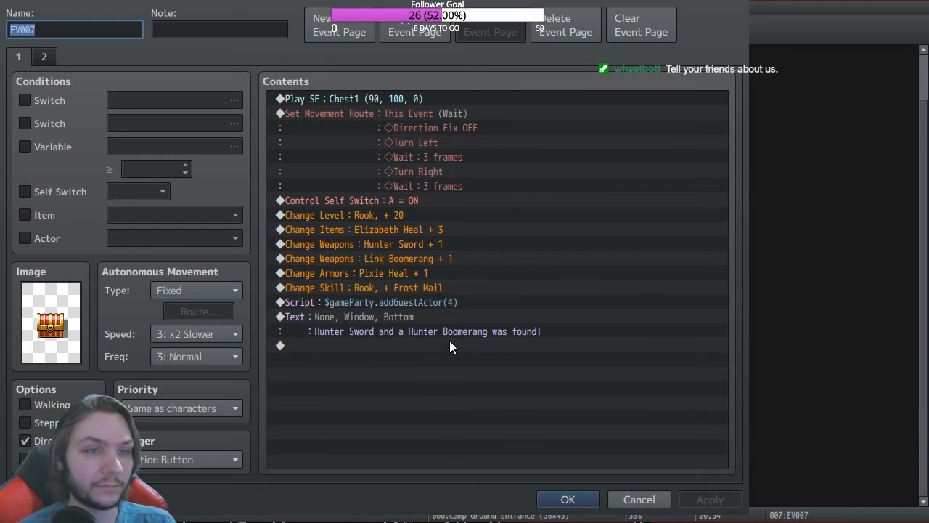
left_click(398, 245)
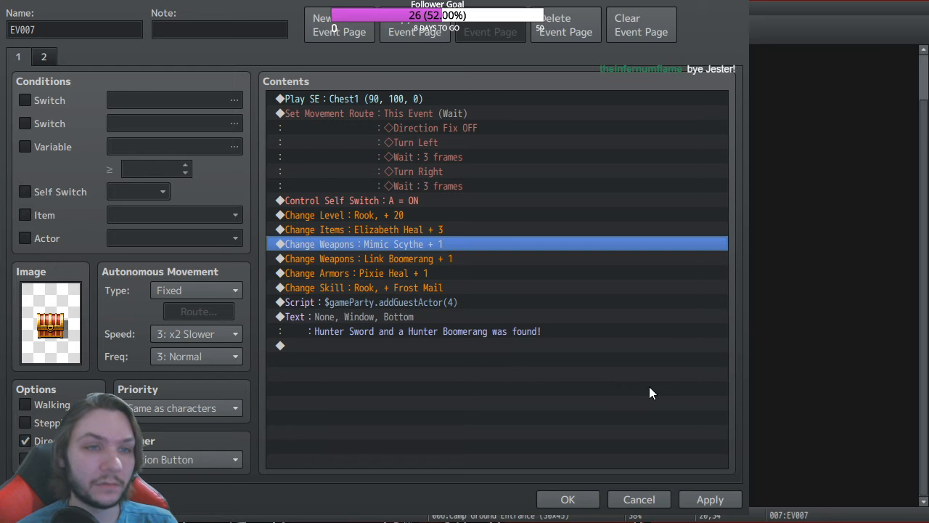
left_click(398, 259)
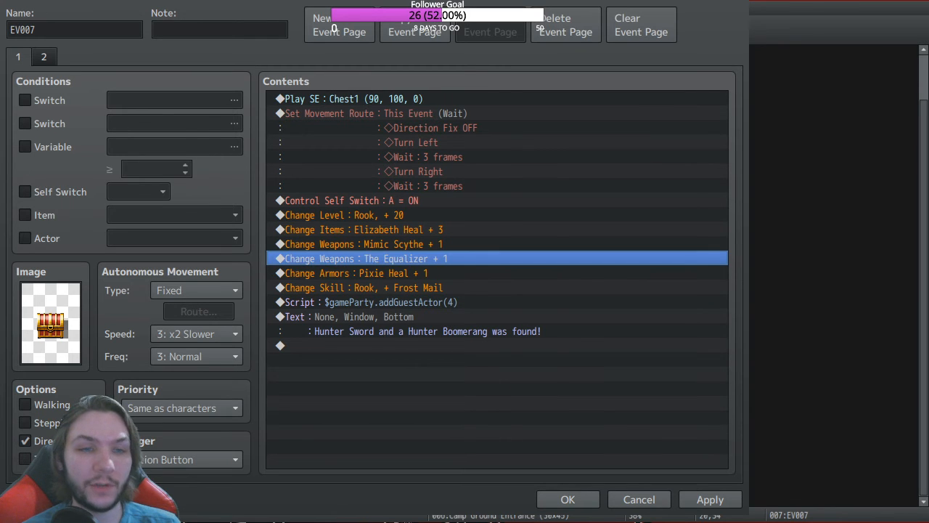
left_click(568, 500)
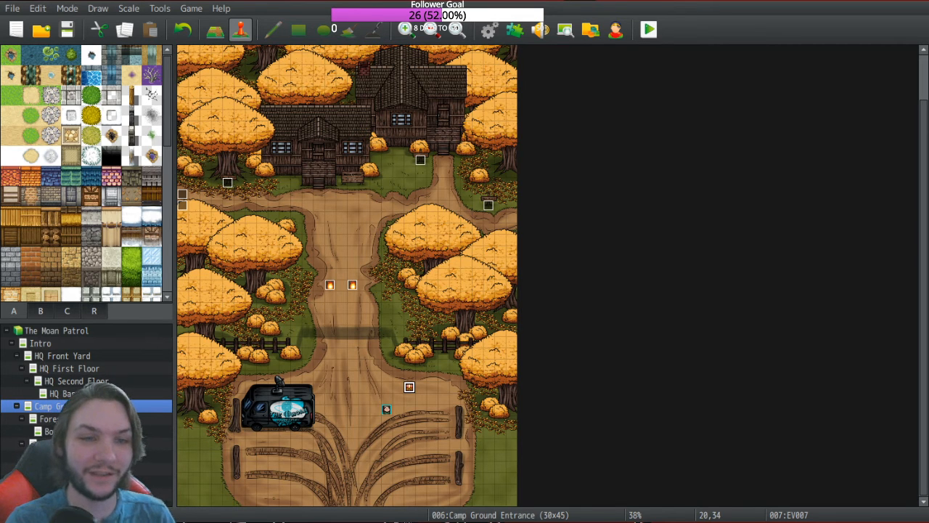
Step: Check Streamlabs OBS, then return to RPG Maker and open the database's Skills list
key("alt+Tab")
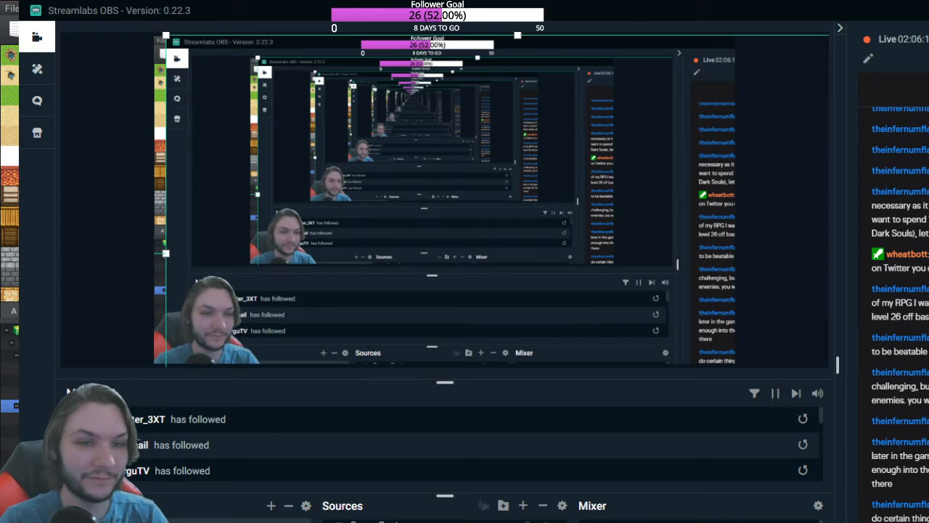
key("alt+Tab")
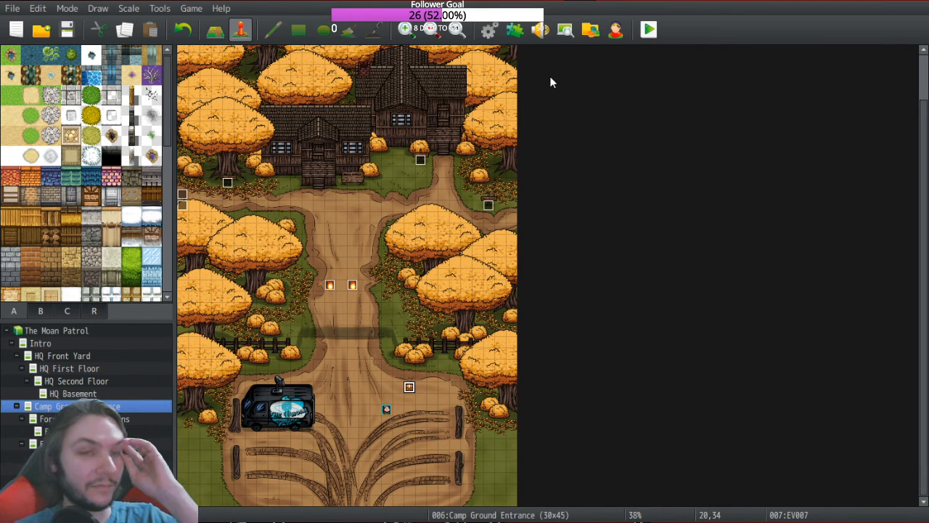
left_click(488, 29)
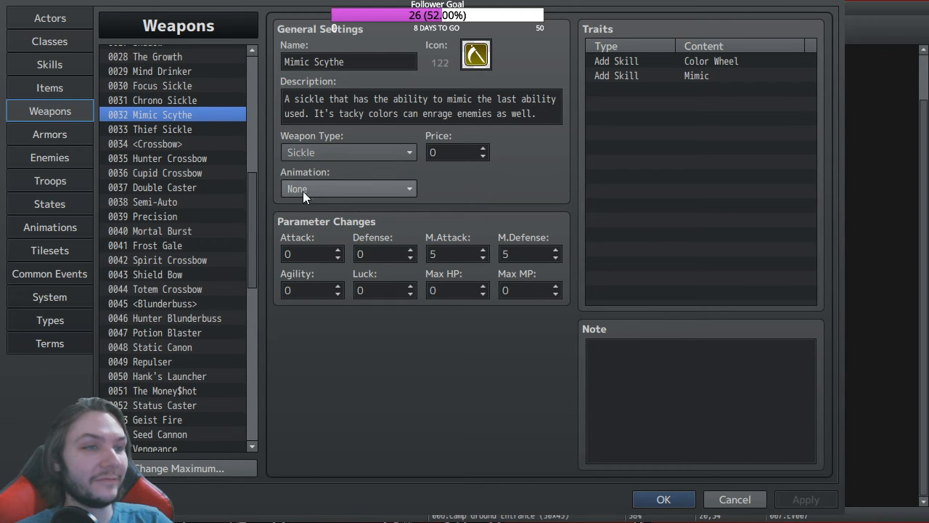
left_click(69, 66)
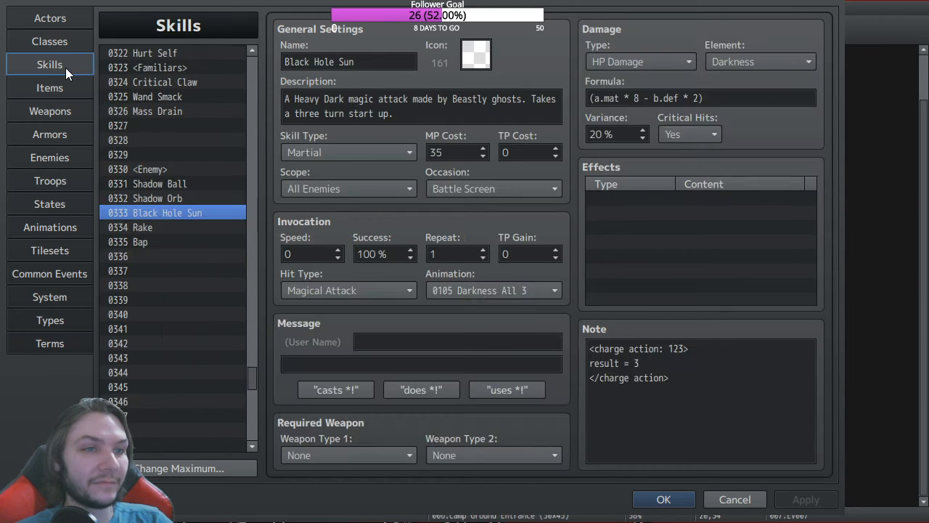
Step: Scroll up the Skills list and select 0085 Mimic
left_click_drag(250, 375, 265, 138)
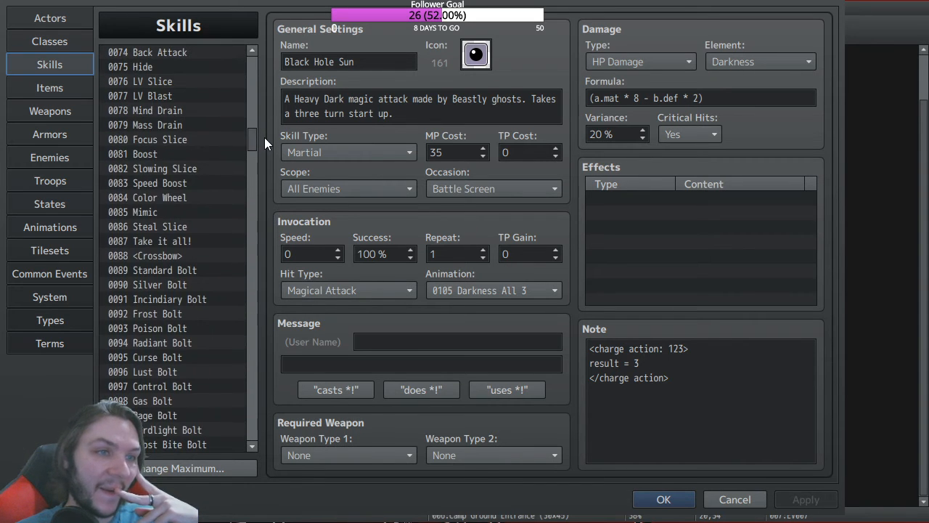
left_click(160, 208)
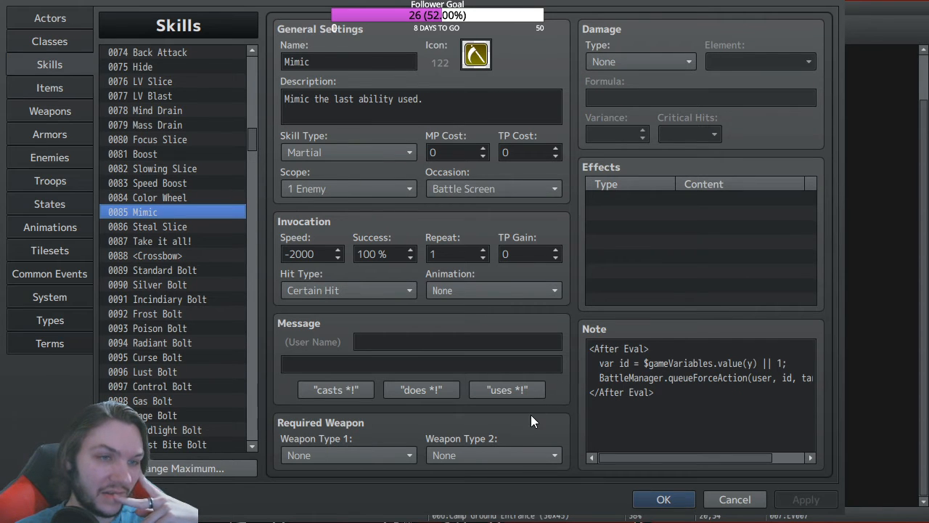
Step: Change value(y) to value(1) in Mimic's After Eval note and confirm the database
key("ctrl+a")
left_click_drag(645, 455, 625, 453)
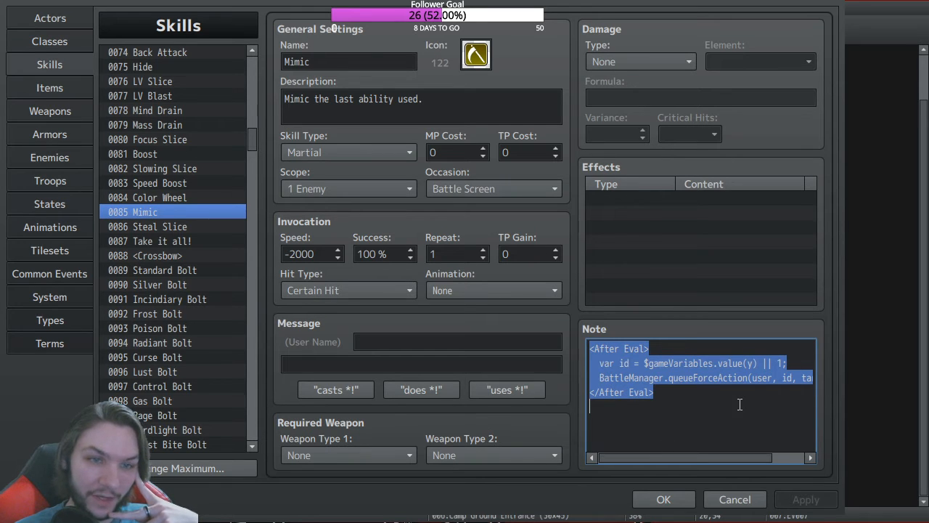
left_click(757, 363)
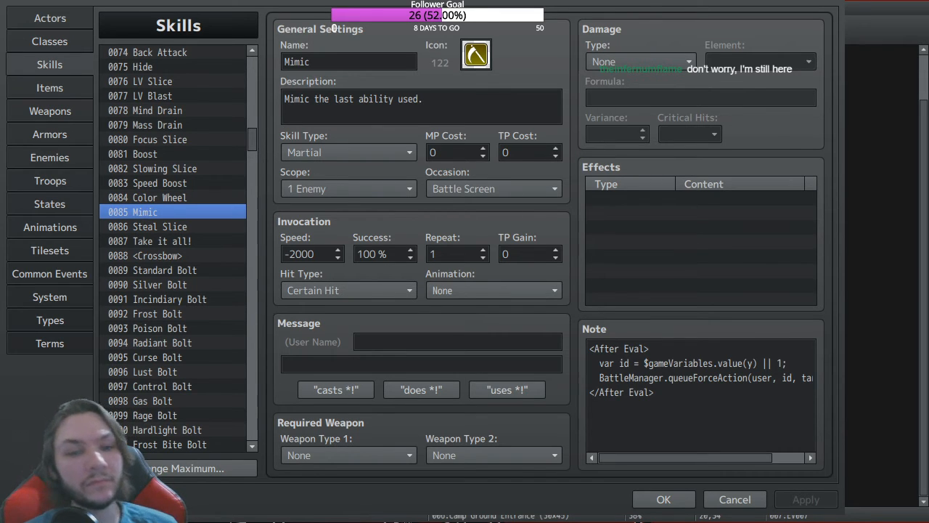
left_click(753, 363)
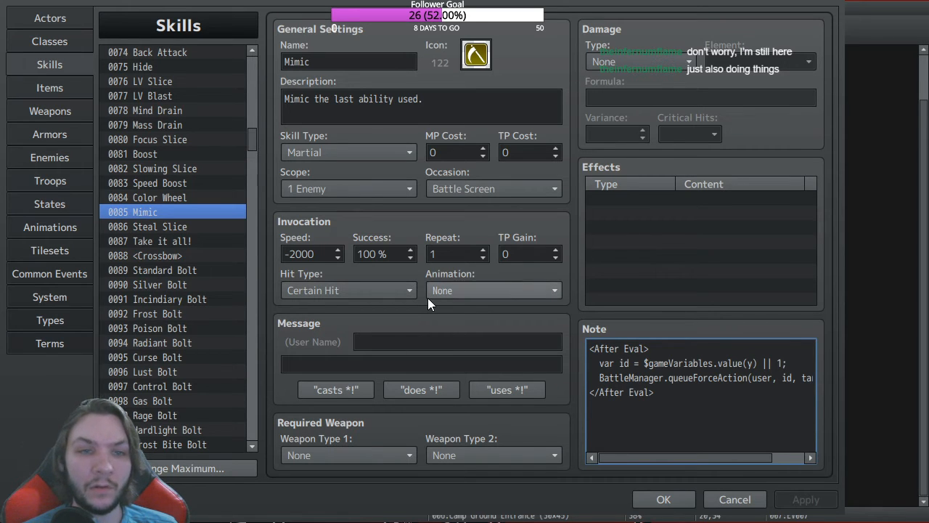
left_click(698, 406)
double_click(752, 363)
type("1")
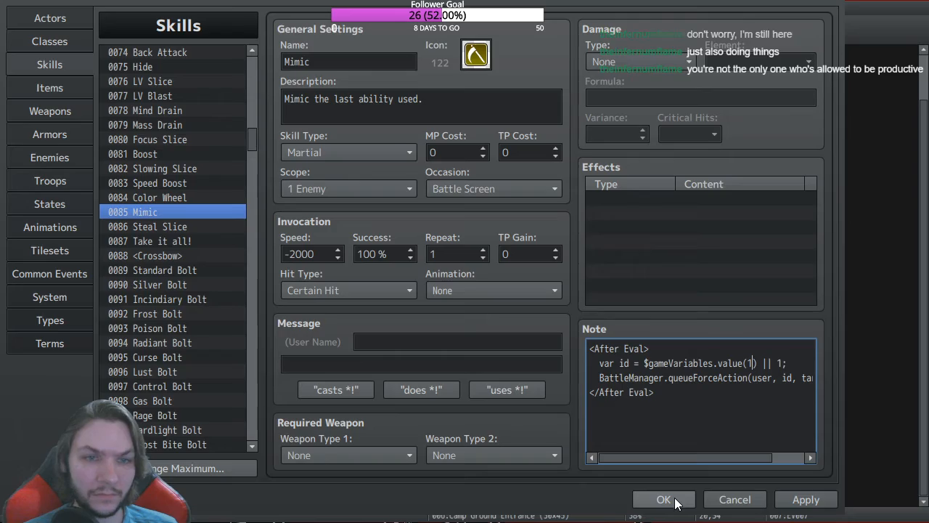
left_click(675, 500)
left_click(515, 29)
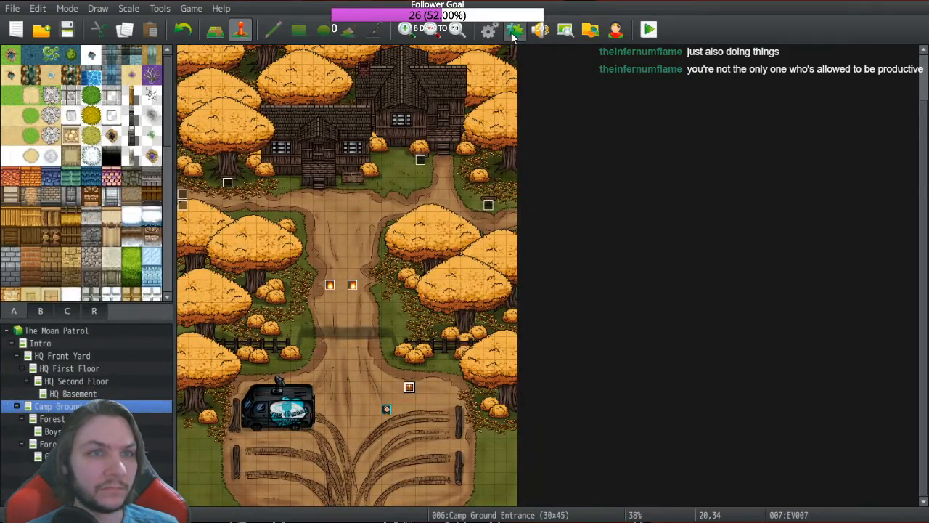
scroll(162, 289, "down", 4)
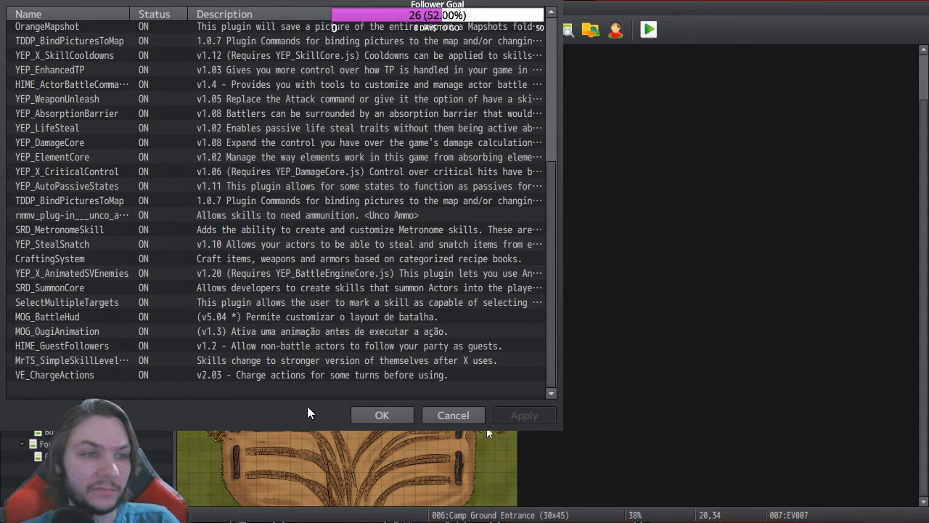
left_click(382, 417)
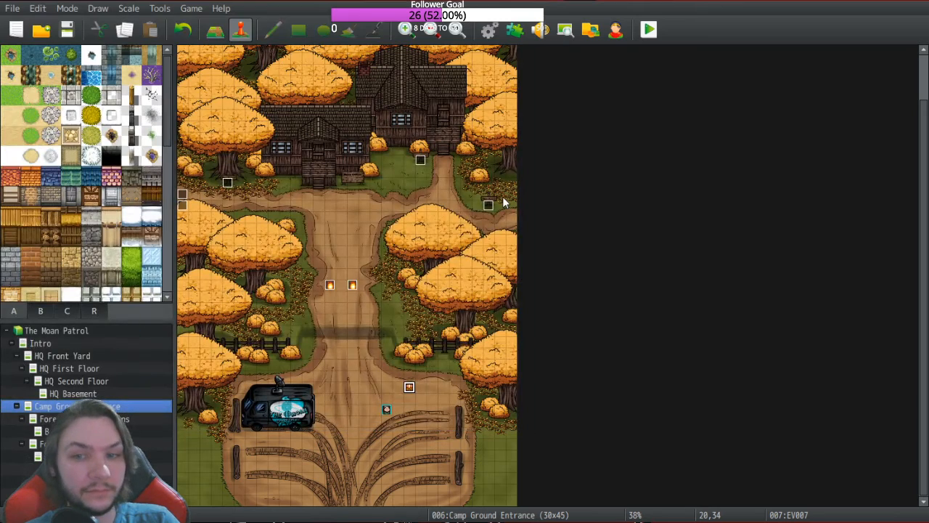
left_click(489, 29)
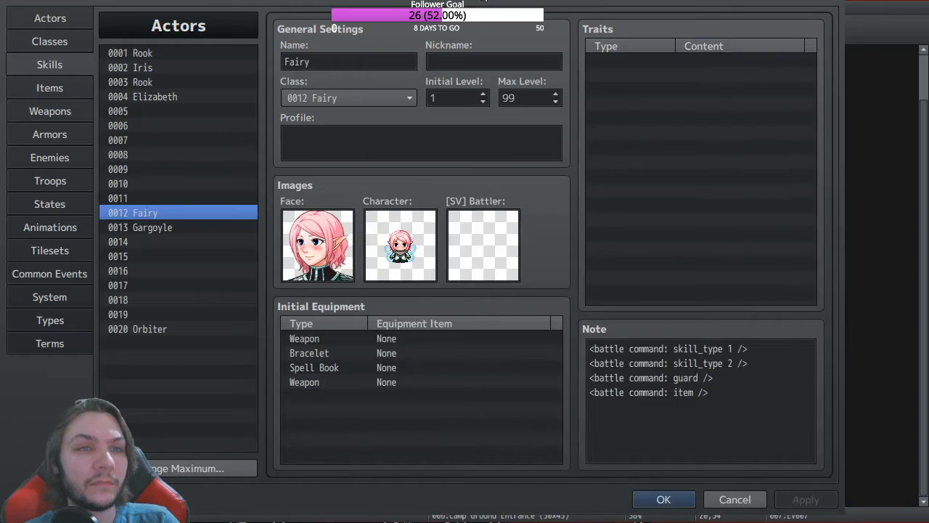
left_click(50, 64)
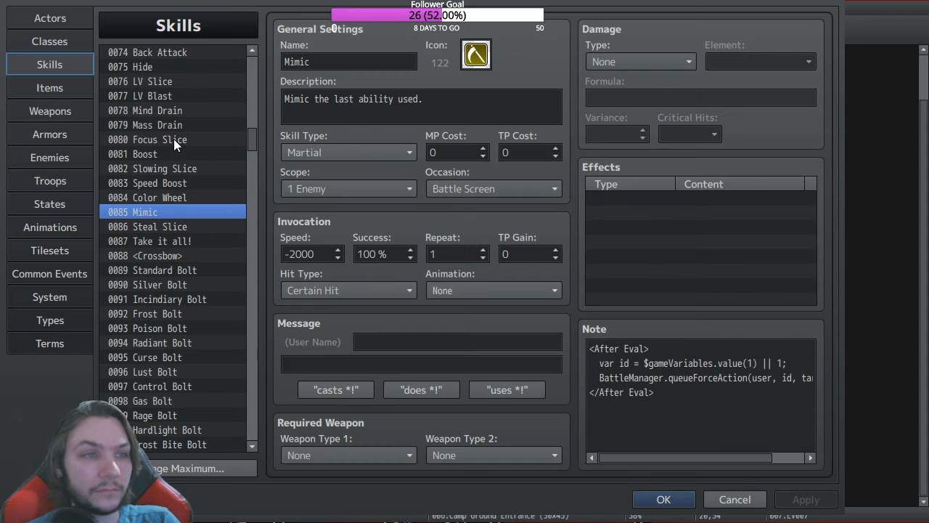
scroll(181, 172, "up", 3)
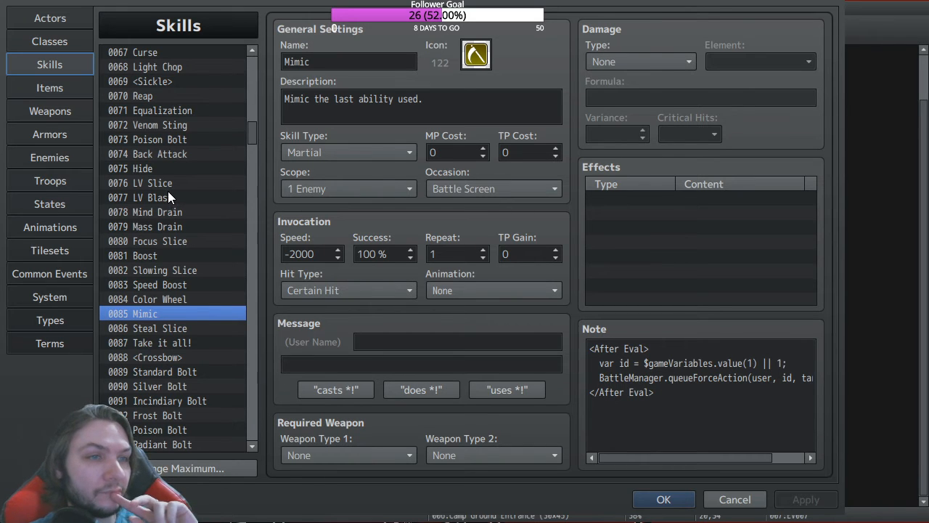
left_click(667, 499)
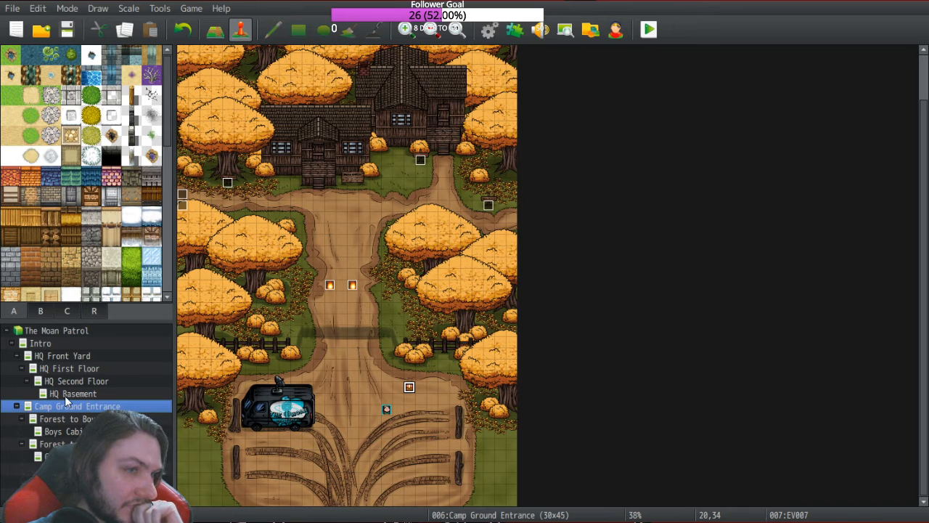
Step: Browse the Boys and Girls cabin maps, return to Camp Ground Entrance, and open the database
left_click(75, 418)
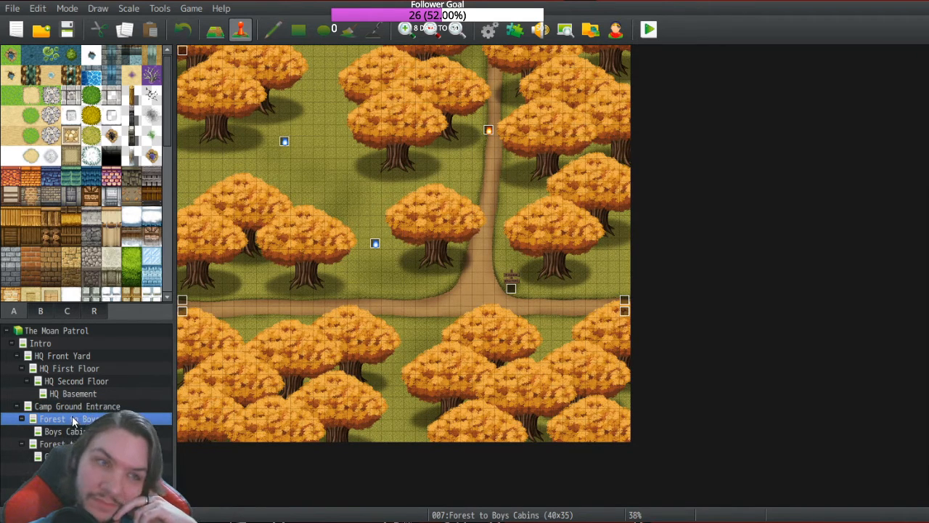
left_click(69, 432)
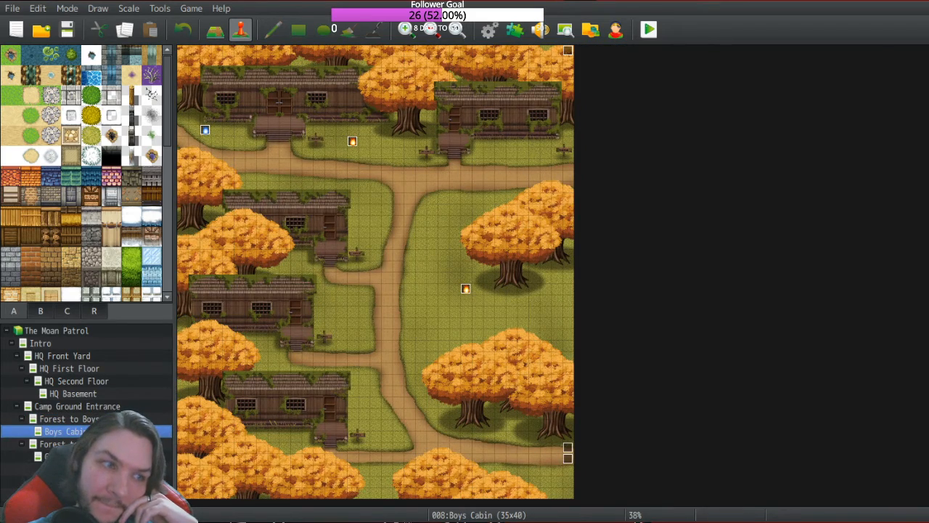
left_click(69, 443)
left_click(67, 457)
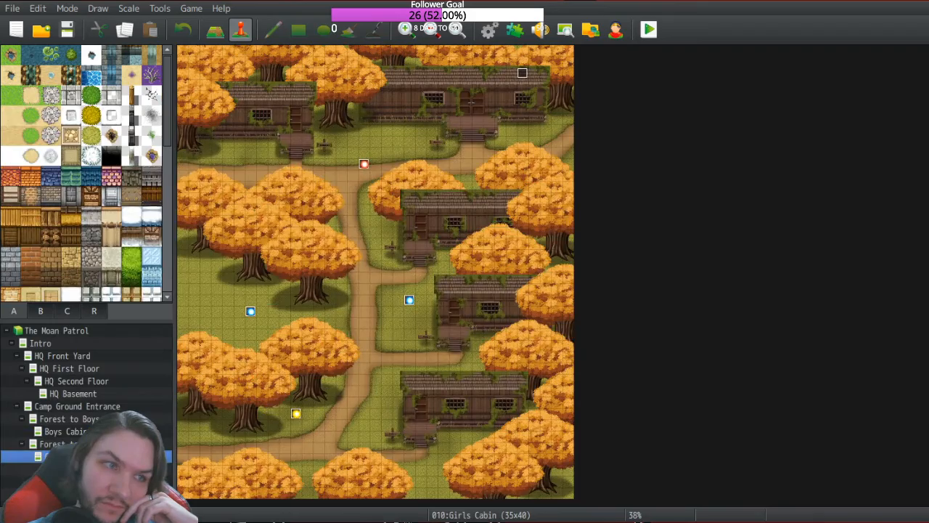
left_click(68, 444)
left_click(69, 432)
left_click(69, 419)
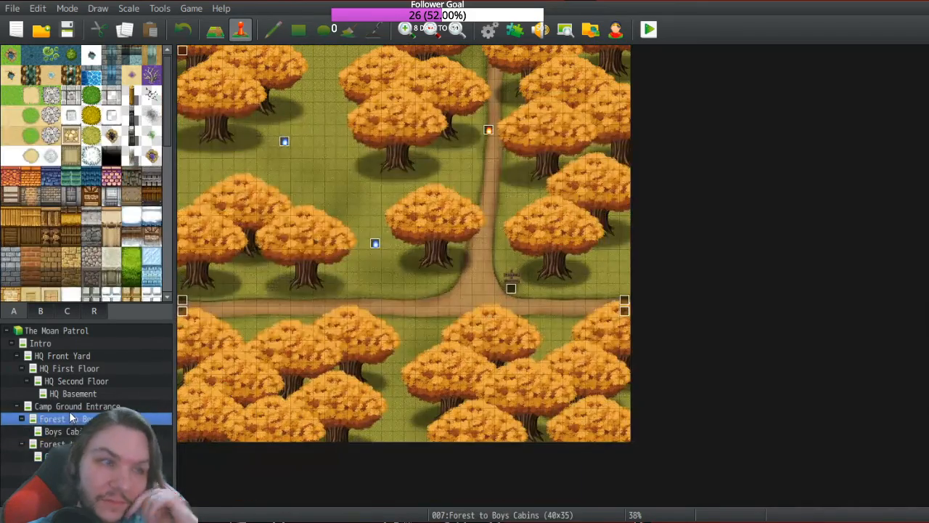
left_click(69, 406)
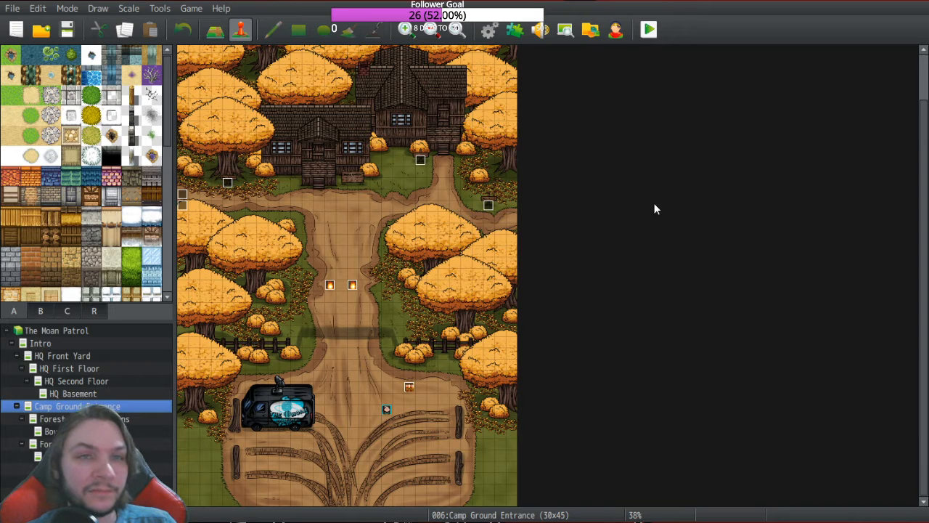
left_click(492, 32)
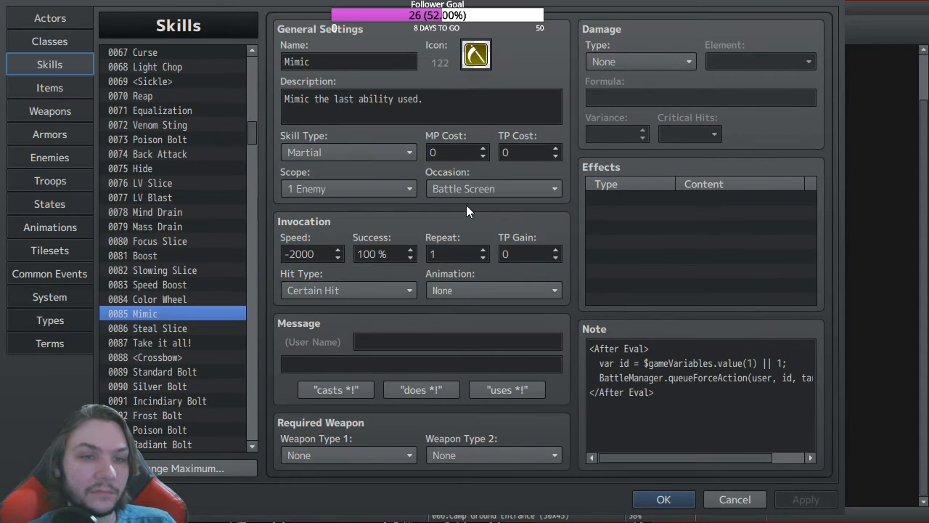
left_click(630, 456)
key("ctrl+a")
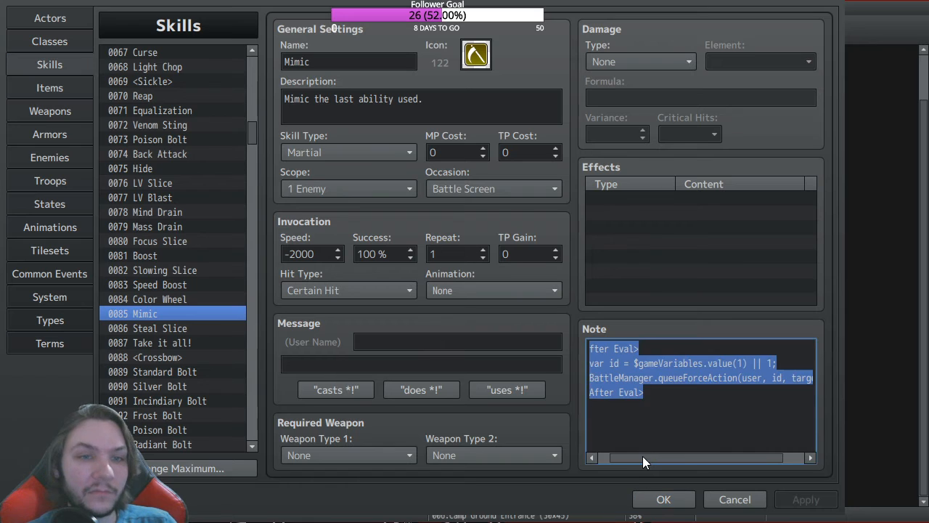
left_click_drag(634, 448, 677, 451)
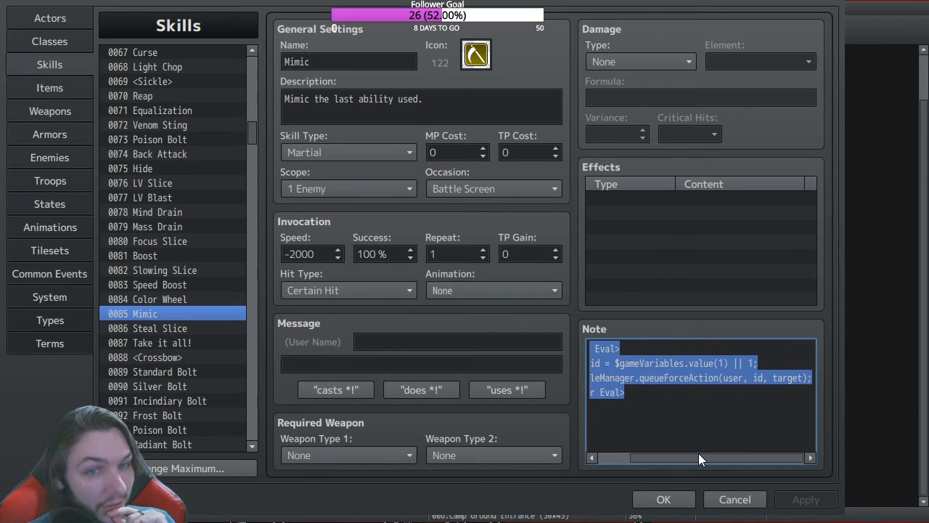
left_click_drag(663, 448, 699, 443)
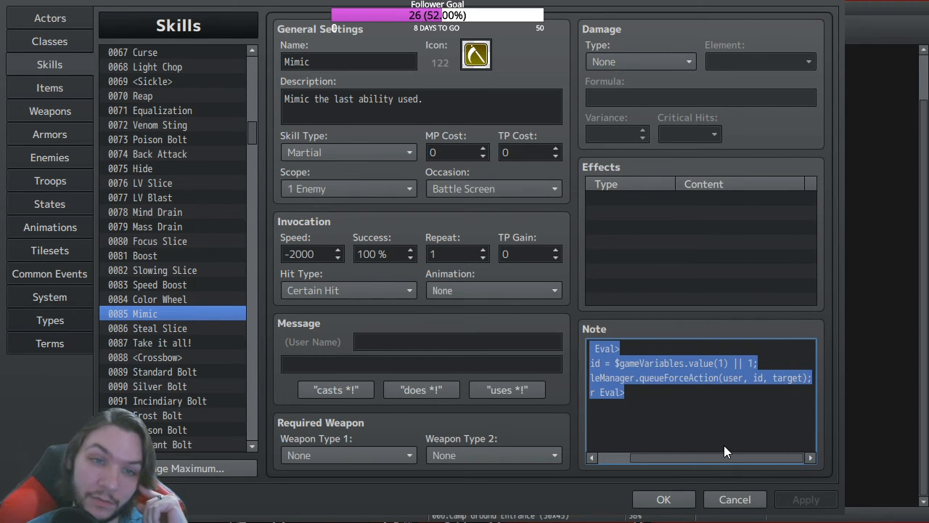
left_click_drag(666, 449, 597, 447)
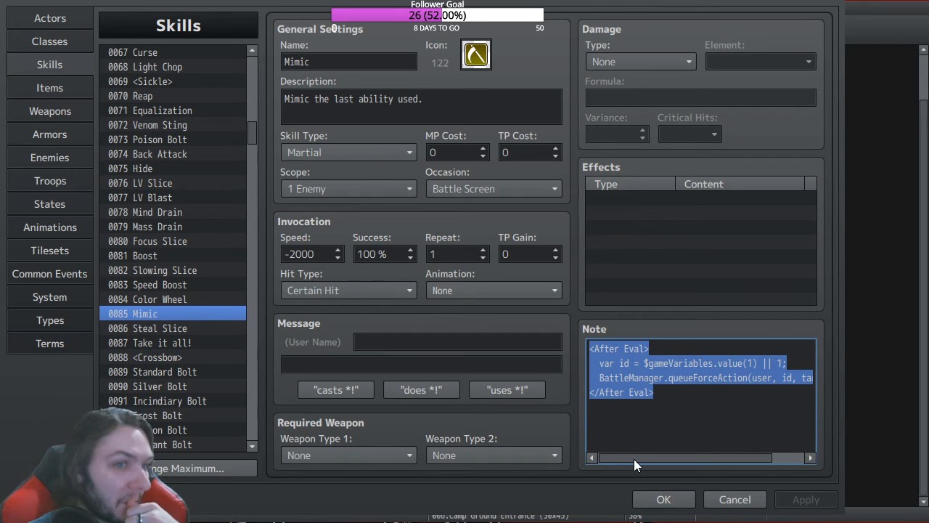
left_click(396, 185)
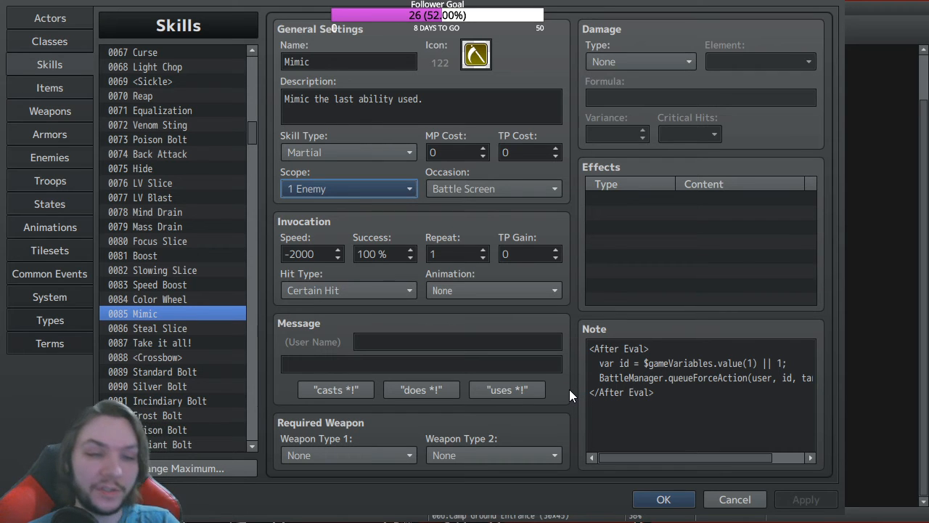
Step: Close the database, save the project and start a playtest from the saved game
left_click(661, 499)
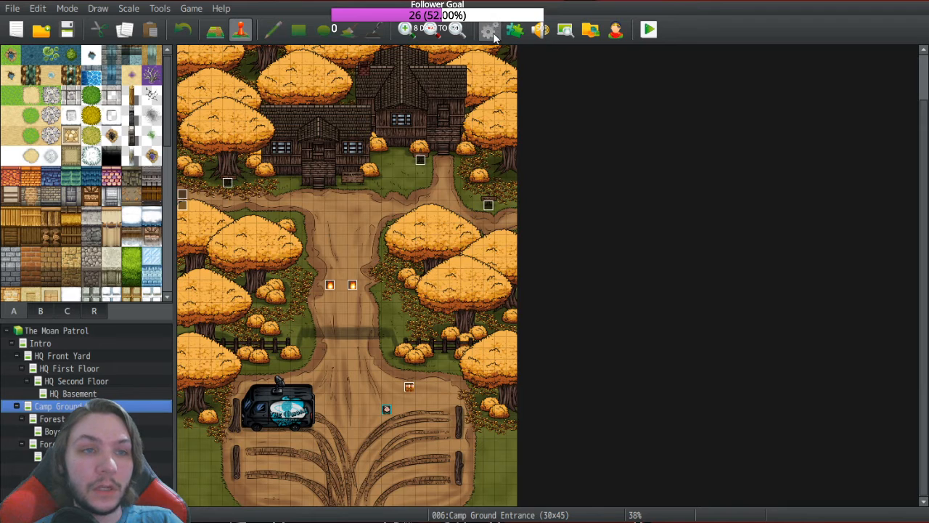
left_click(649, 32)
left_click(62, 59)
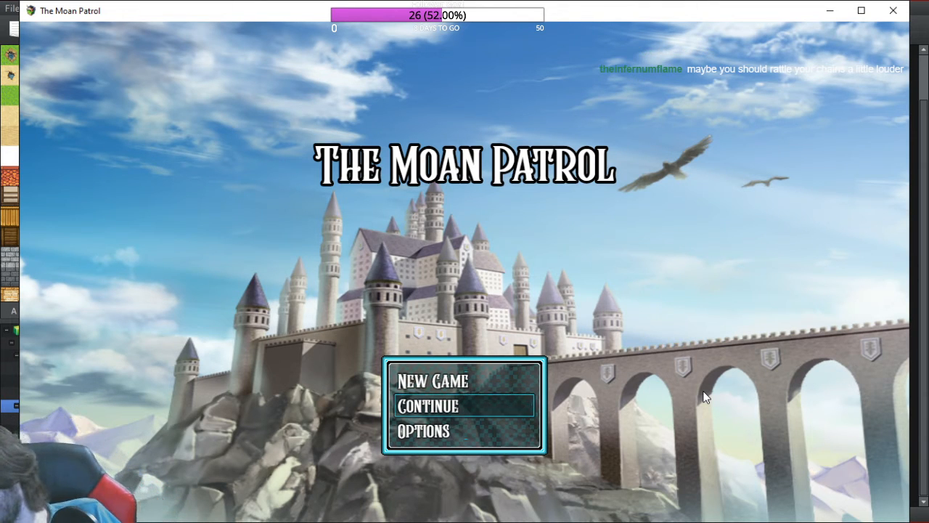
key("Return")
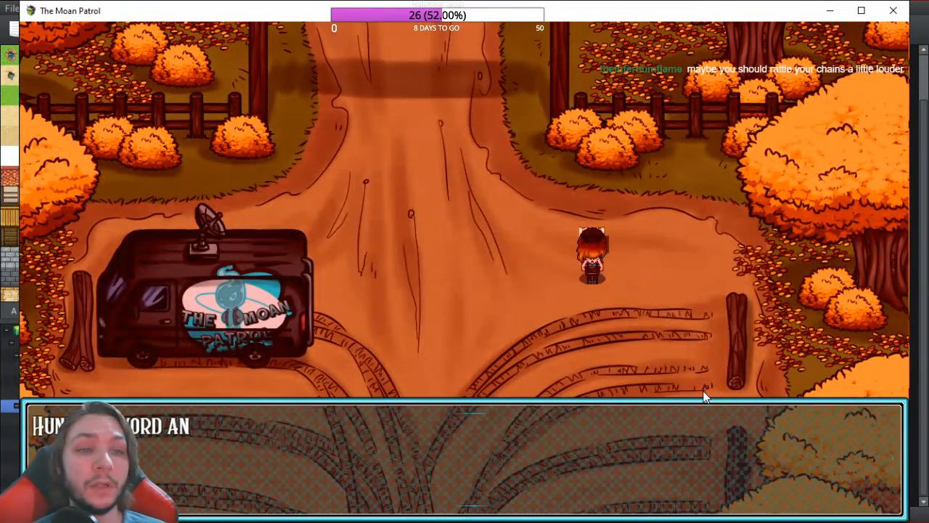
Step: Optimize the hero's equipment, then walk north through the Camp Eden gate into battle
key("Escape")
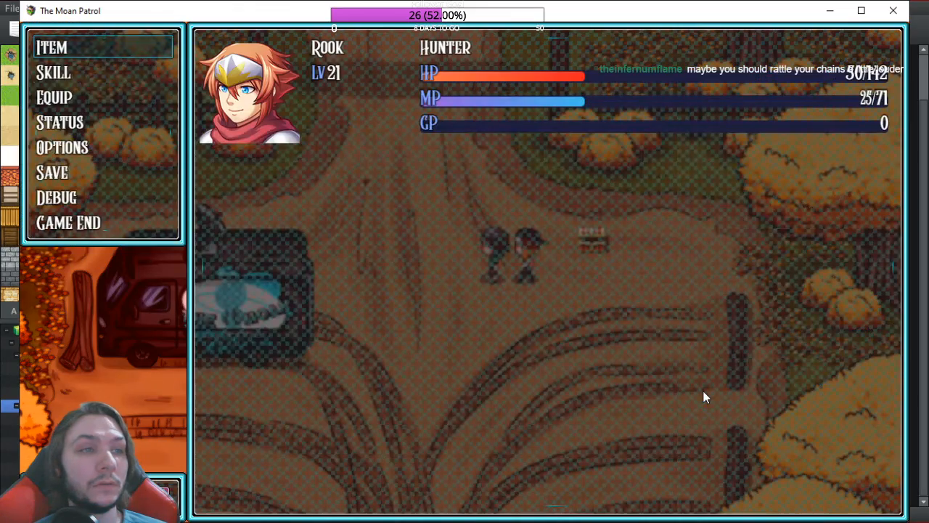
key("Down")
key("Down")
key("Return")
key("Down")
key("Return")
key("Escape")
key("Escape")
key("Up")
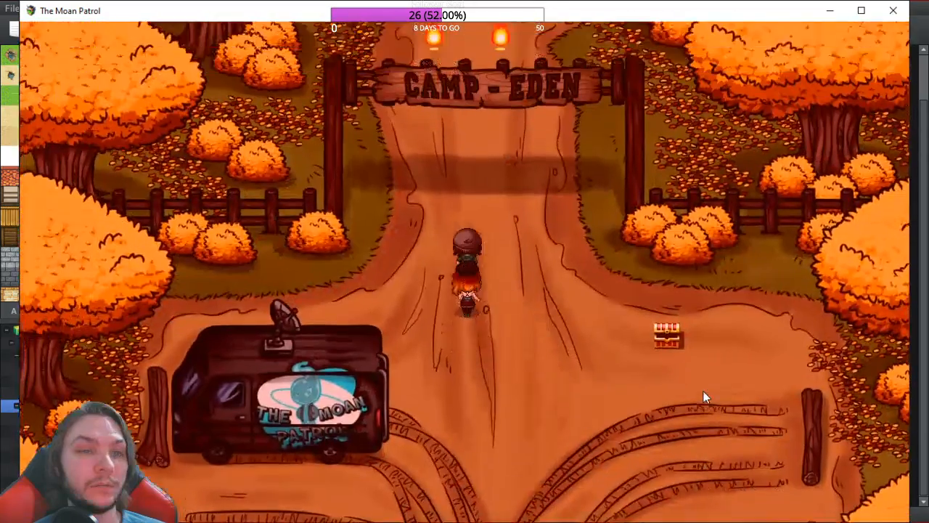
key("Up")
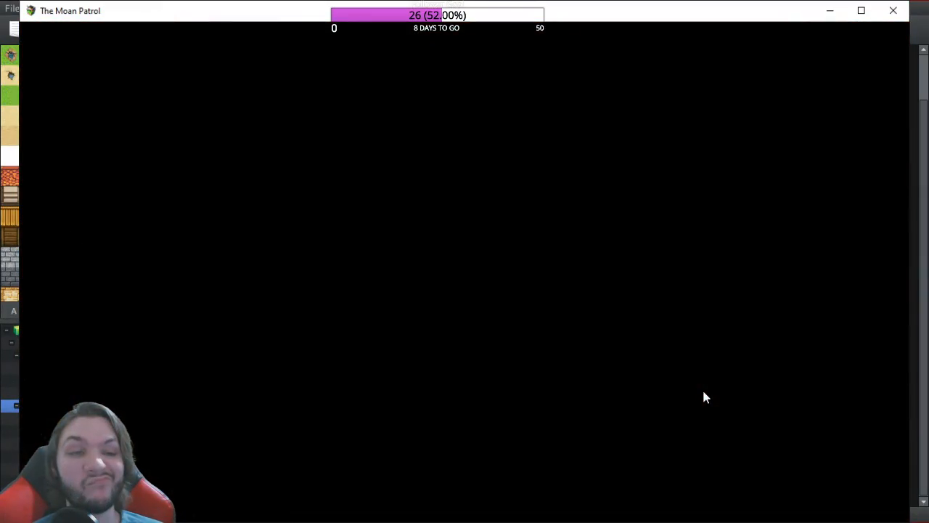
Step: Use Martial > Mimic on the Beastly Ghost, then close the playtest window
key("Down")
key("Return")
key("Escape")
key("Up")
key("Return")
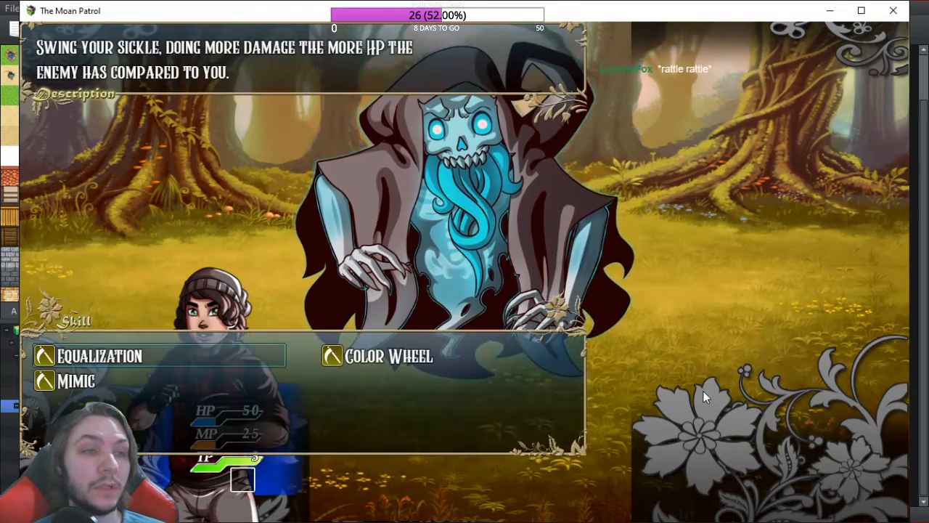
key("Down")
key("Return")
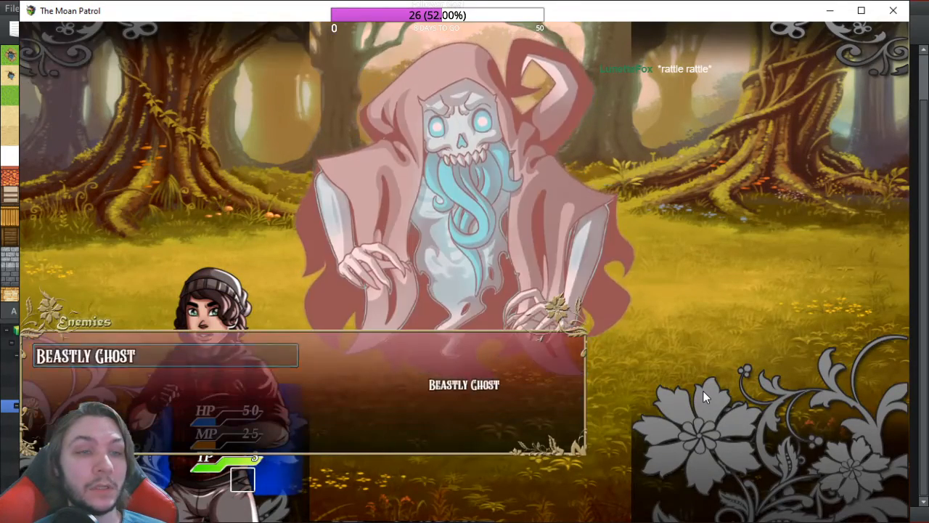
key("Return")
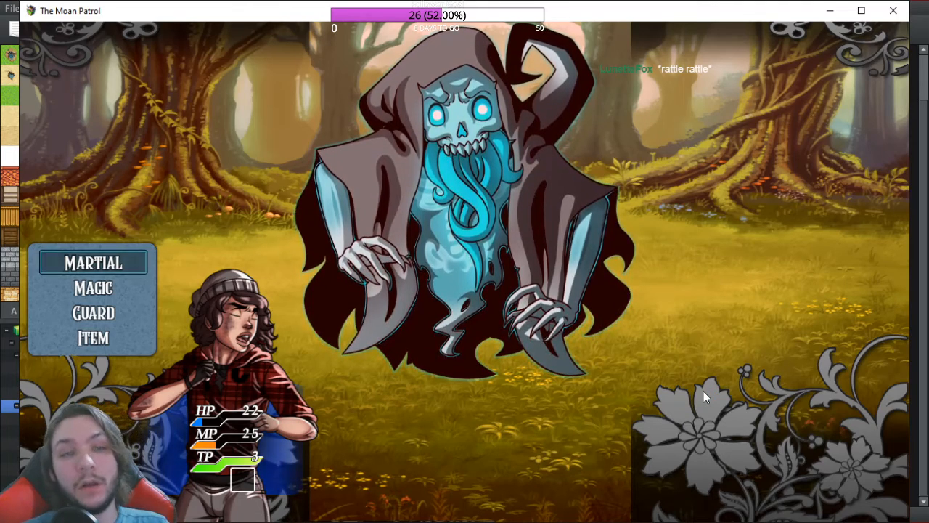
left_click(901, 14)
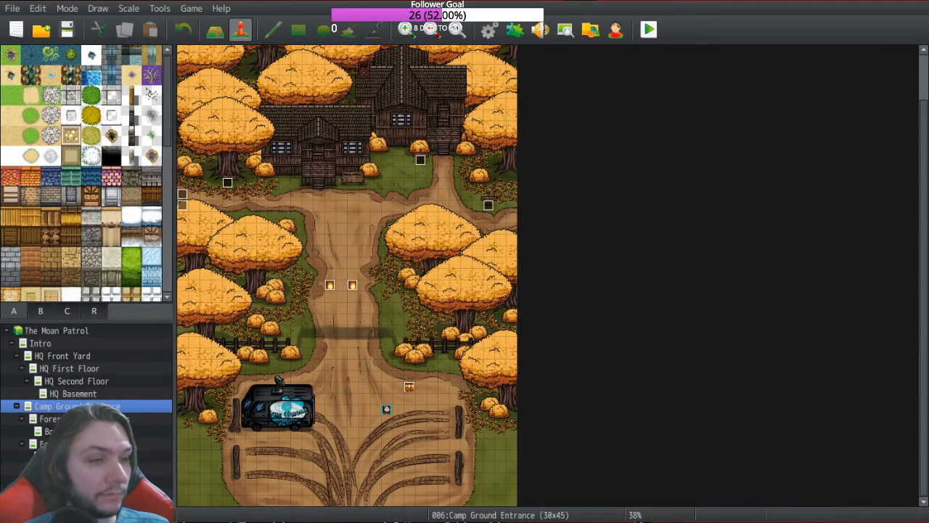
Step: In Mimic's note, change value(1) back to value(y)
left_click(490, 30)
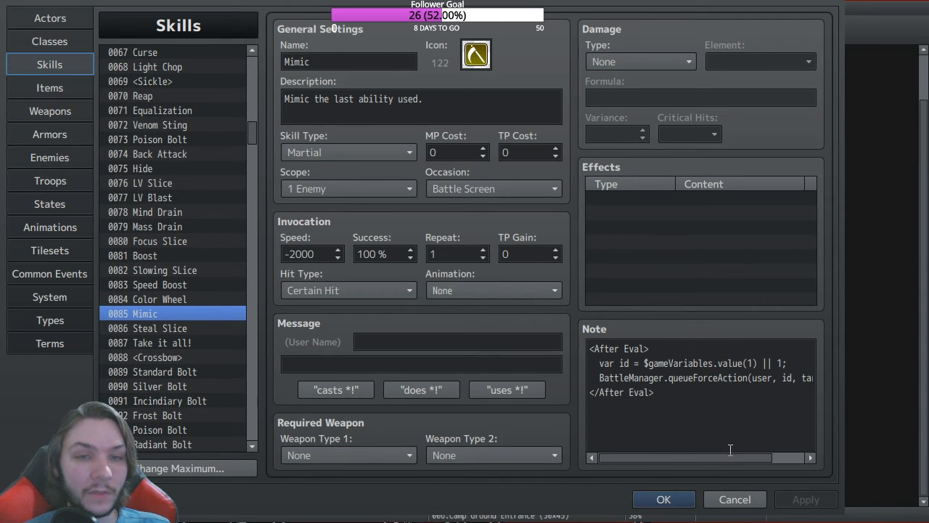
left_click(753, 361)
double_click(751, 363)
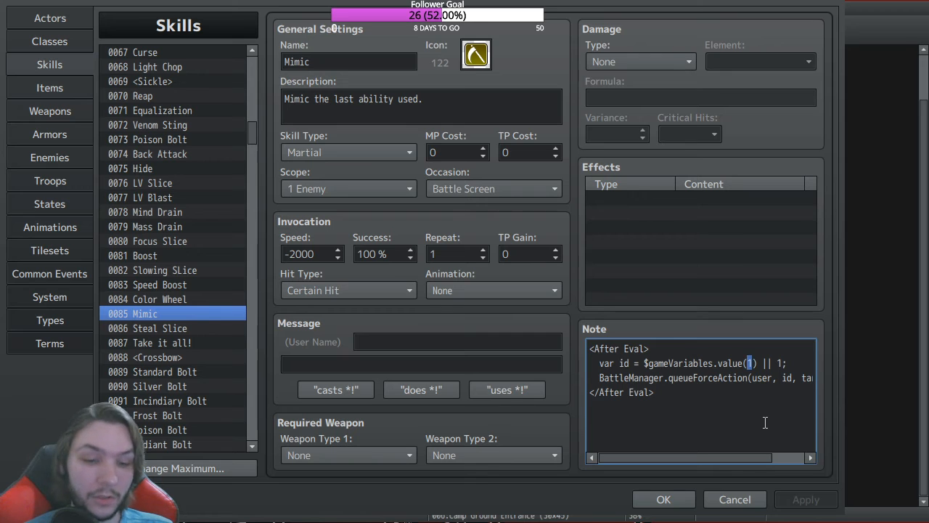
type("y")
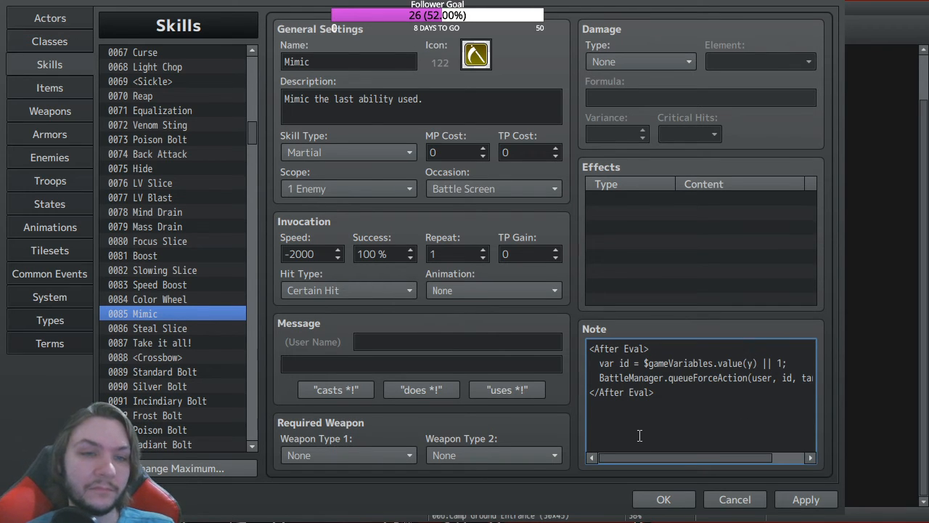
mouse_move(644, 458)
left_mouse_down()
mouse_move(678, 458)
mouse_move(640, 449)
left_mouse_up()
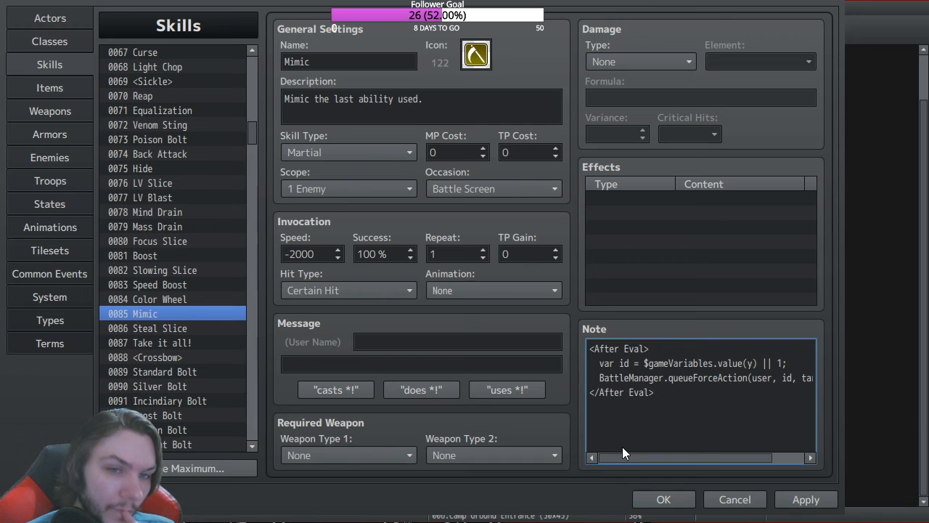
left_click_drag(623, 450, 710, 452)
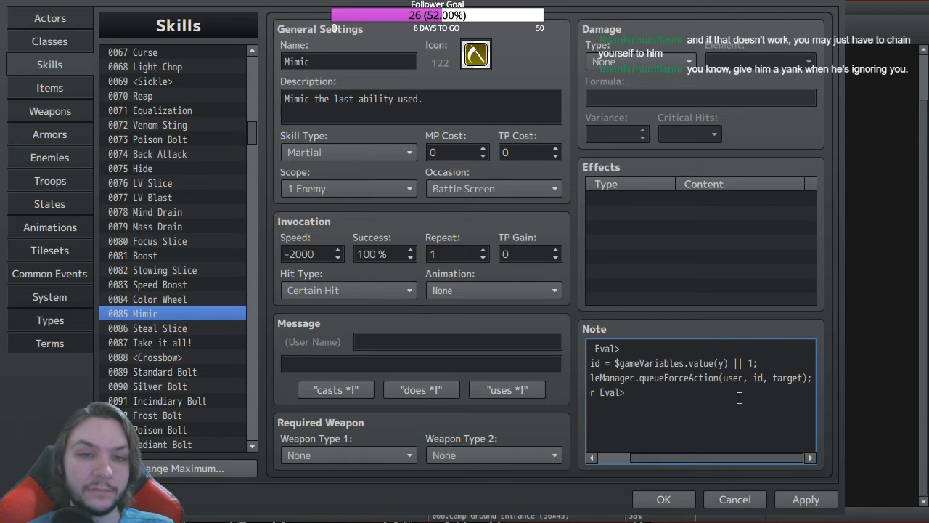
left_click_drag(802, 379, 544, 376)
left_click(812, 377)
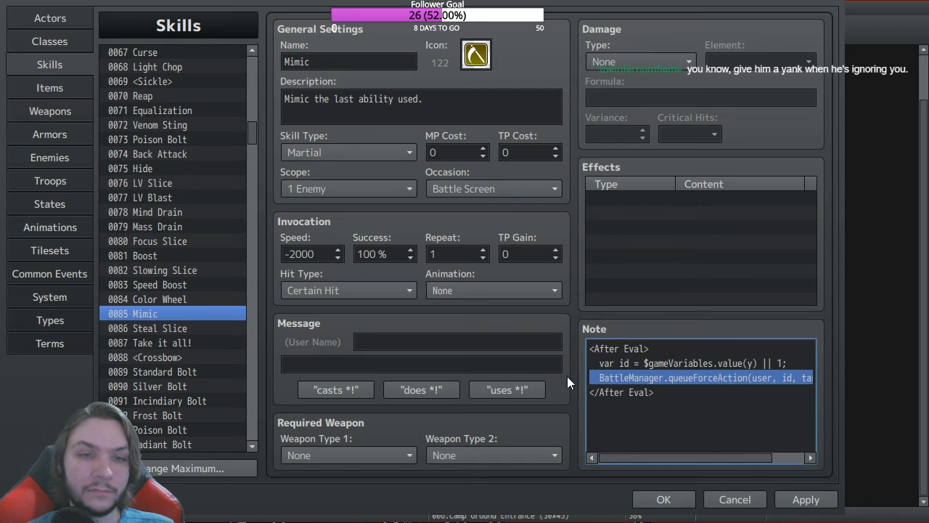
left_click(603, 377)
left_click_drag(602, 378, 526, 374)
left_click(626, 375)
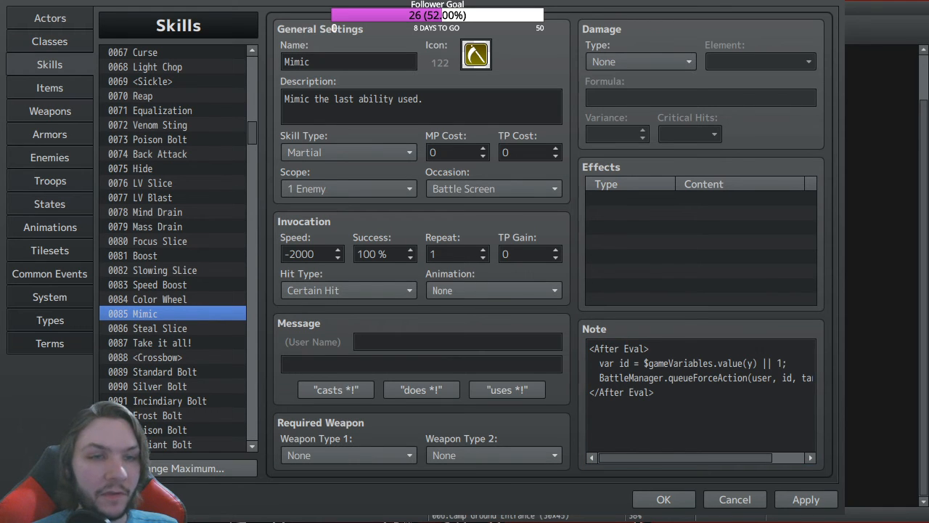
left_click(625, 378)
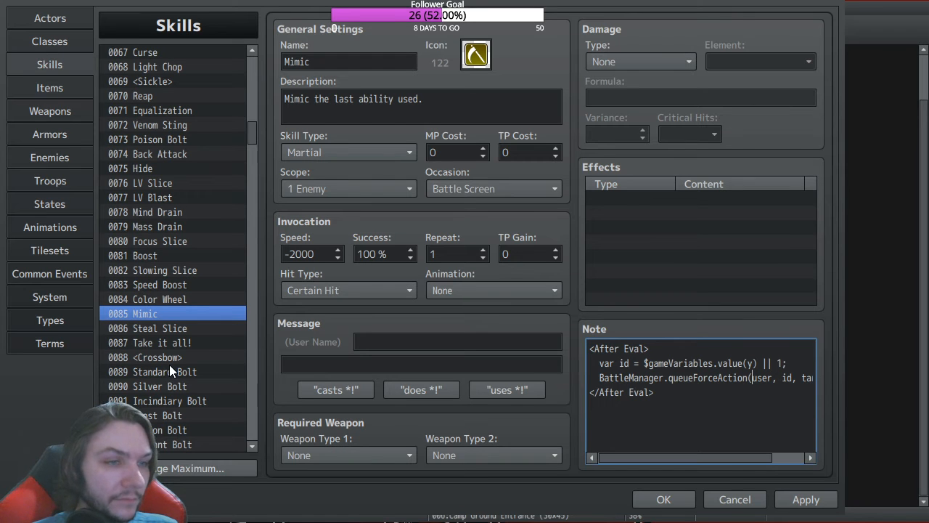
scroll(167, 363, "down", 2)
Step: Close the Database, keeping the changes made
scroll(167, 362, "down", 5)
scroll(152, 345, "up", 8)
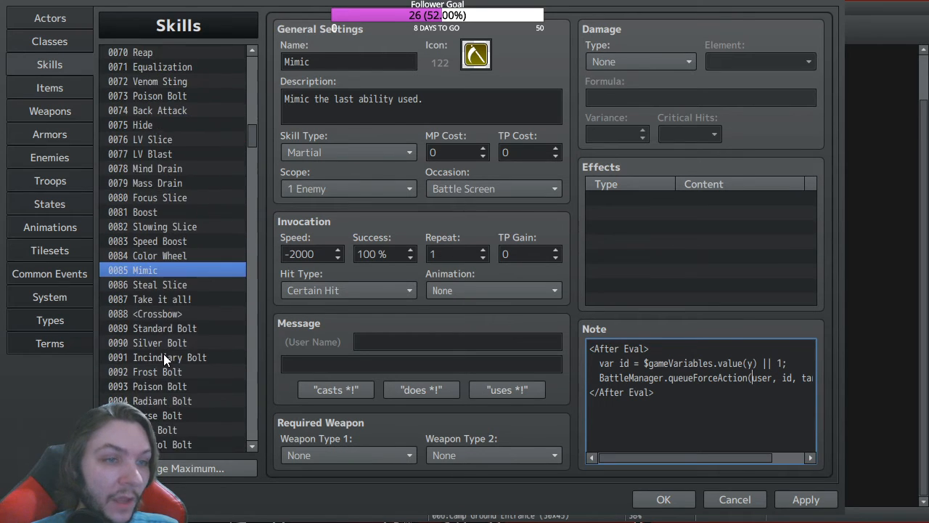
scroll(161, 364, "up", 7)
left_click(658, 499)
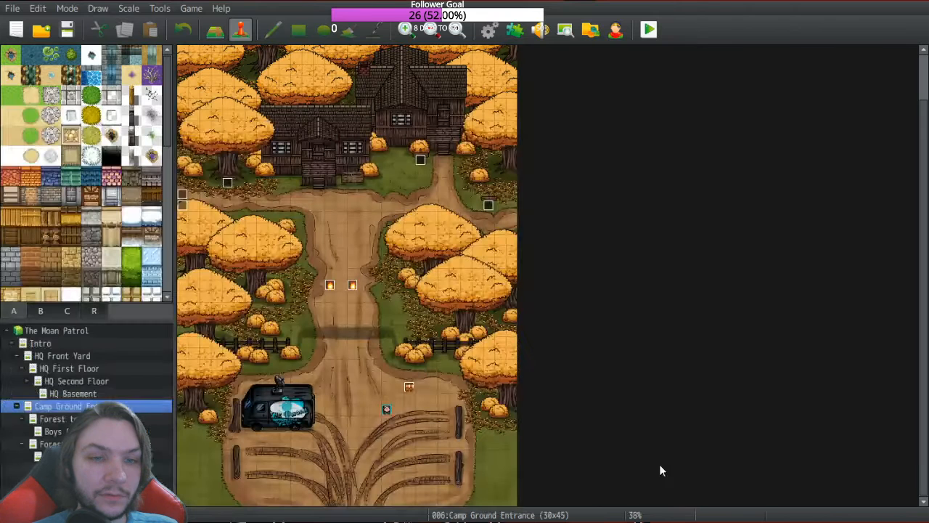
Step: Change chest event EV007's Mimic Scythe reward to Stretch Shield + 1
double_click(410, 387)
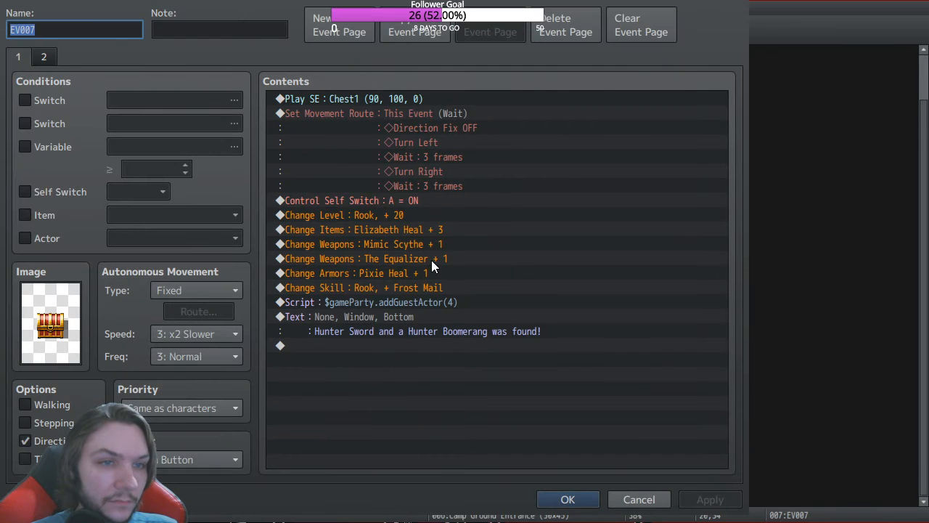
left_click(387, 247)
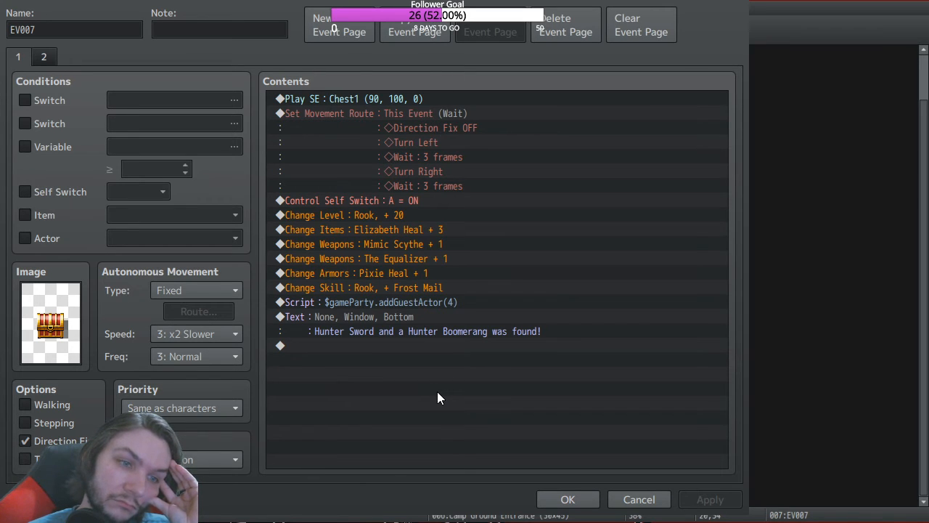
left_click(517, 369)
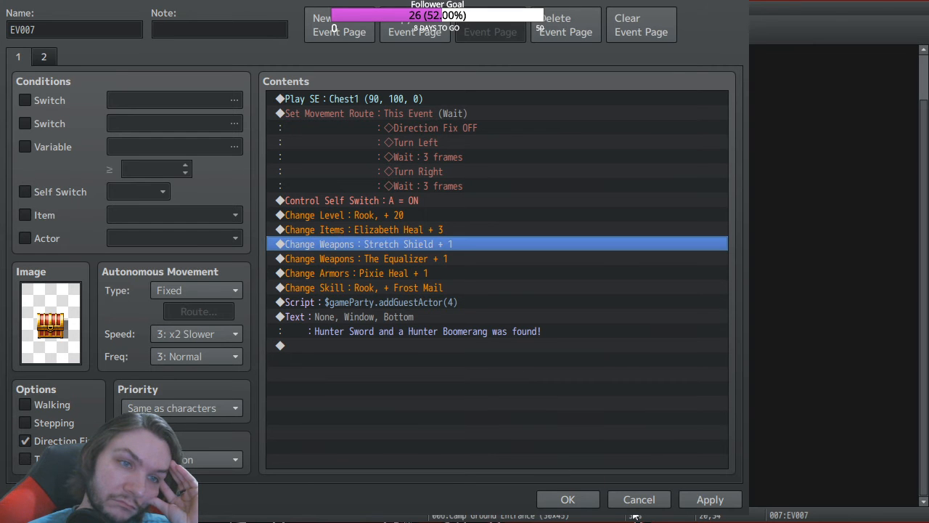
left_click(570, 500)
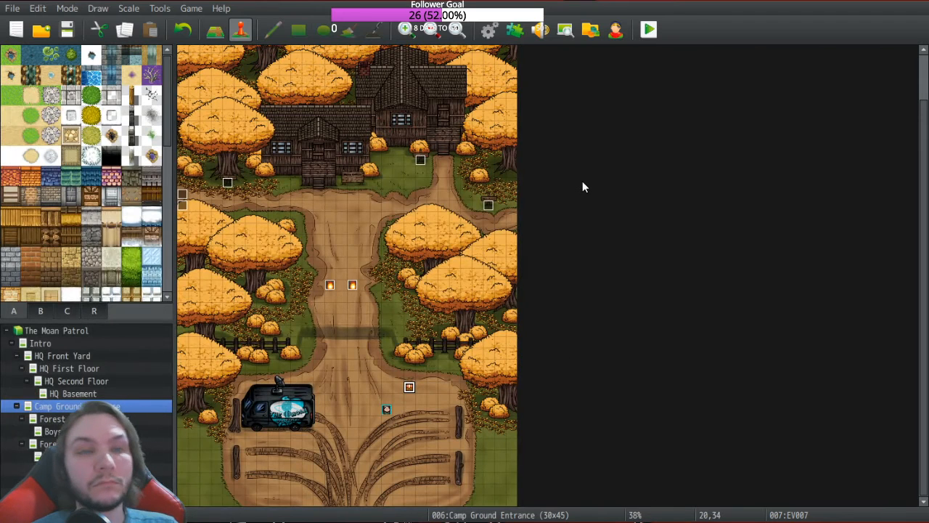
Step: Launch a playtest, start a new game and dismiss the items-found message
left_click(649, 29)
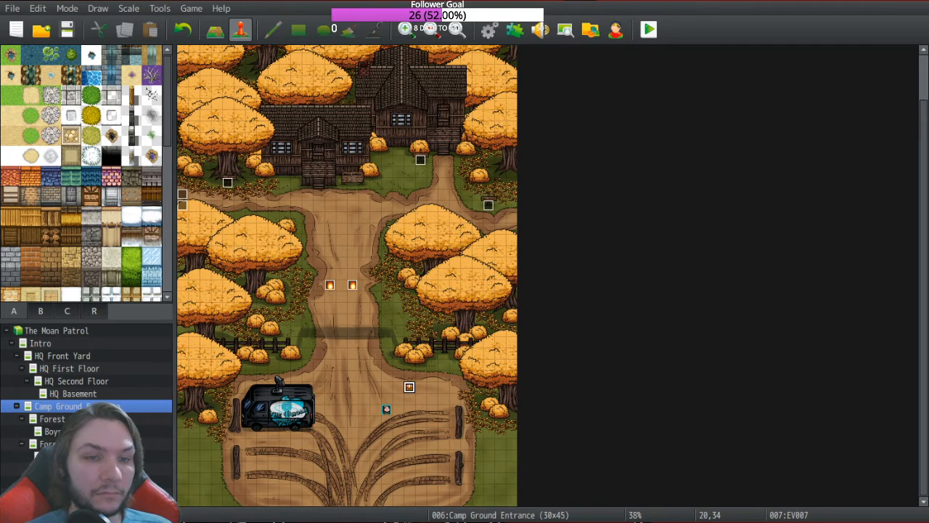
key("Return")
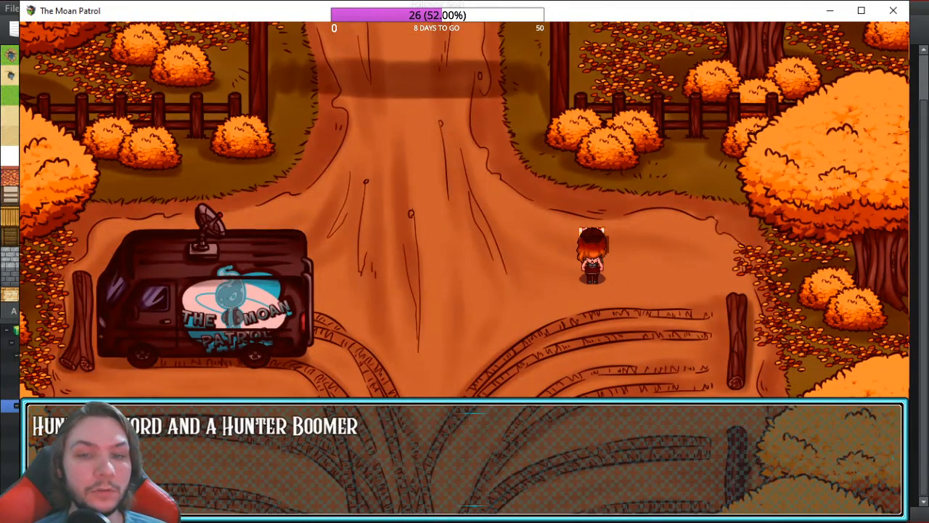
key("Return")
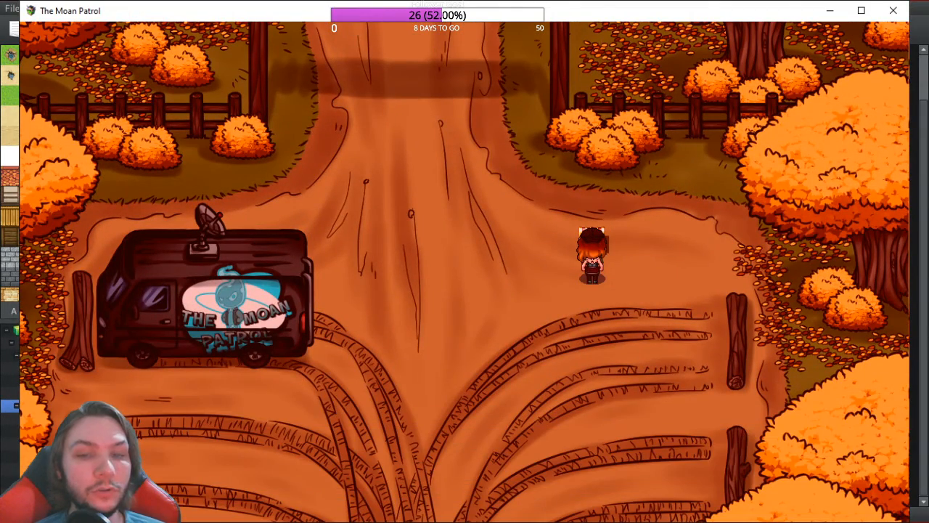
Step: Optimize Rook's equipment from the in-game menu, then walk up toward the Camp Eden sign
key("Escape")
key("Down")
key("Down")
key("Return")
key("Down")
key("Return")
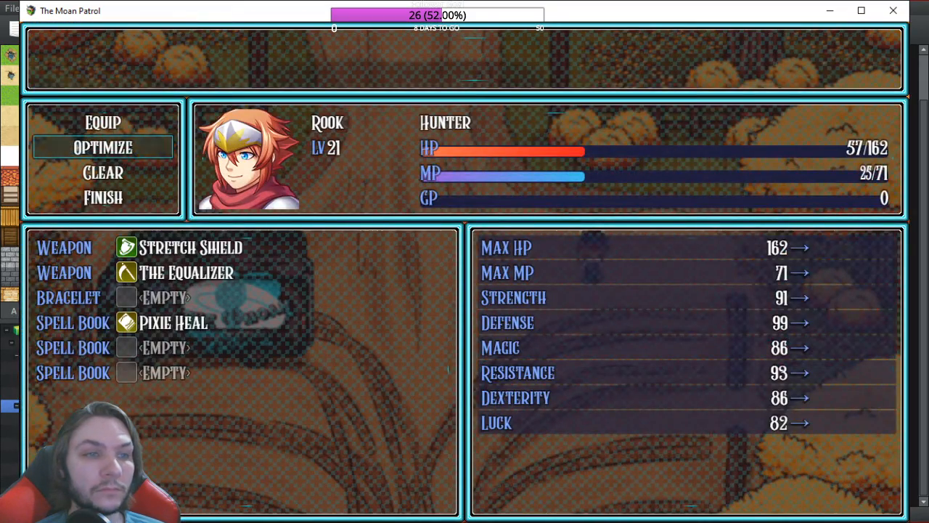
key("Escape")
key("Escape")
key("Left")
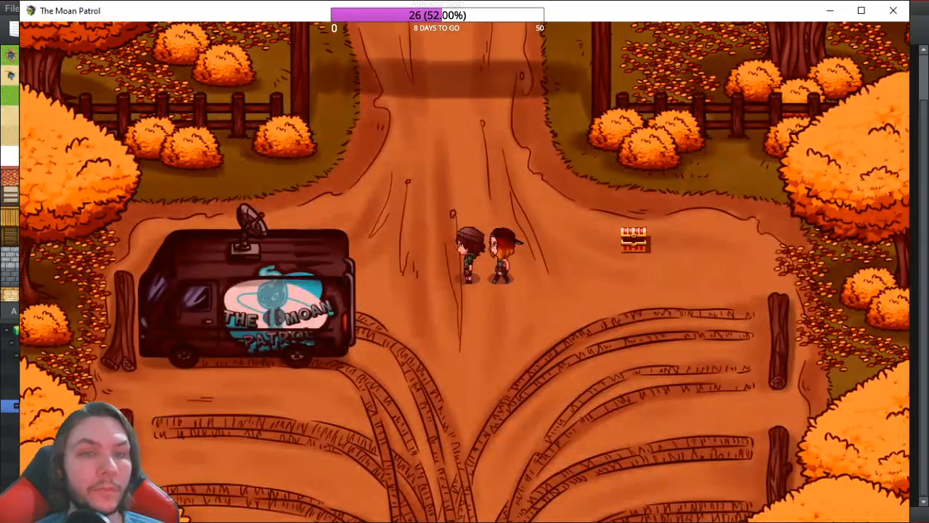
key("Escape")
key("Escape")
key("Up")
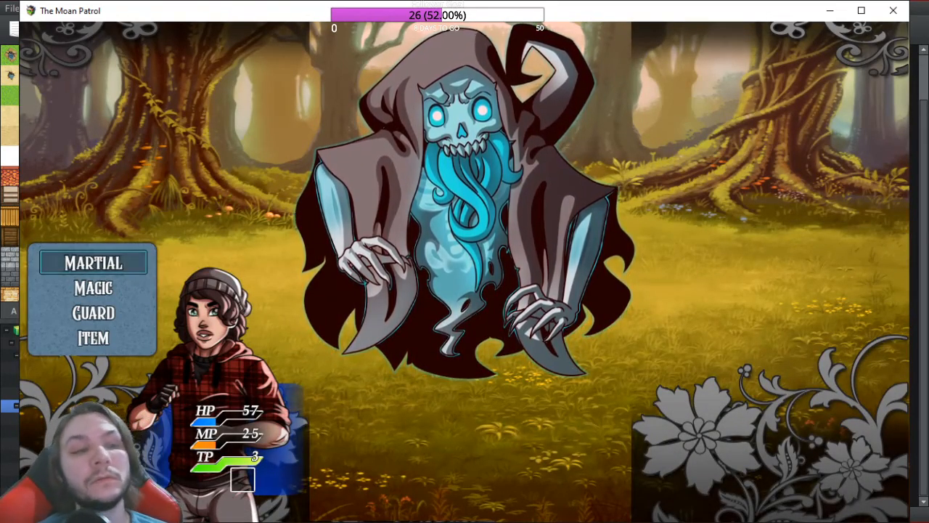
Step: In battle, use Equalization on the Beastly Ghost, Guard with Stretch Shield, and Pixie Heal Rook
key("Return")
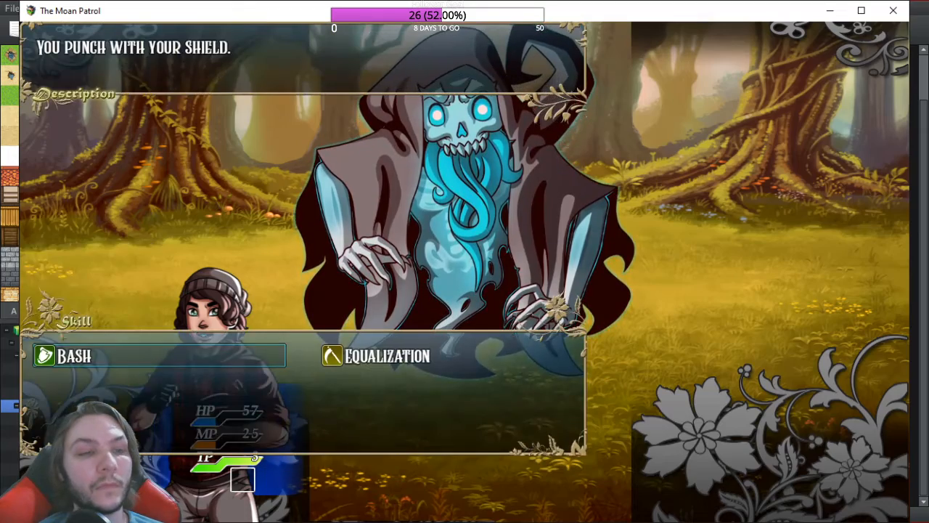
key("Right")
key("Return")
key("Return")
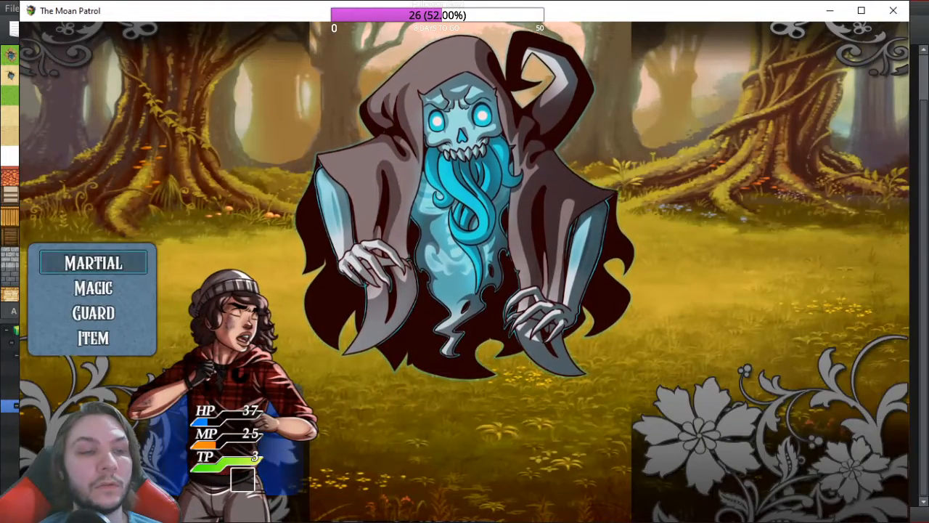
key("Down")
key("Down")
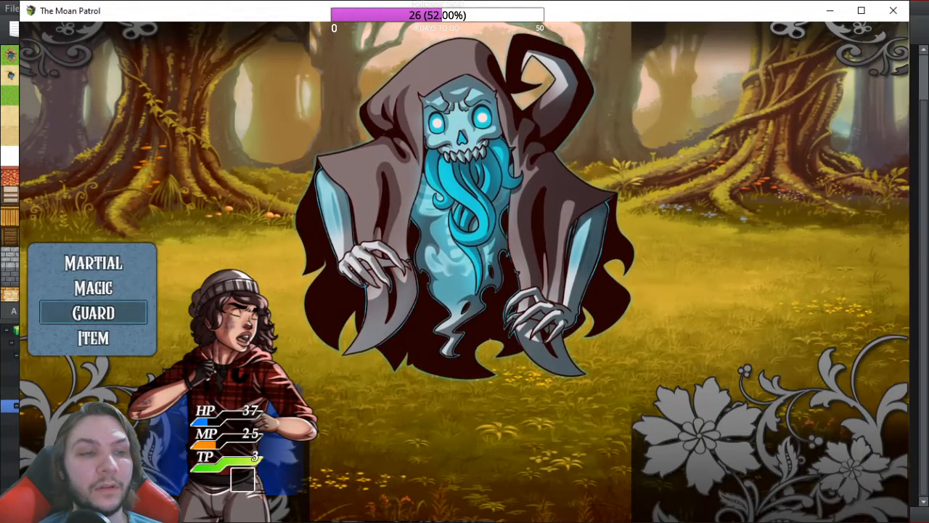
key("Return")
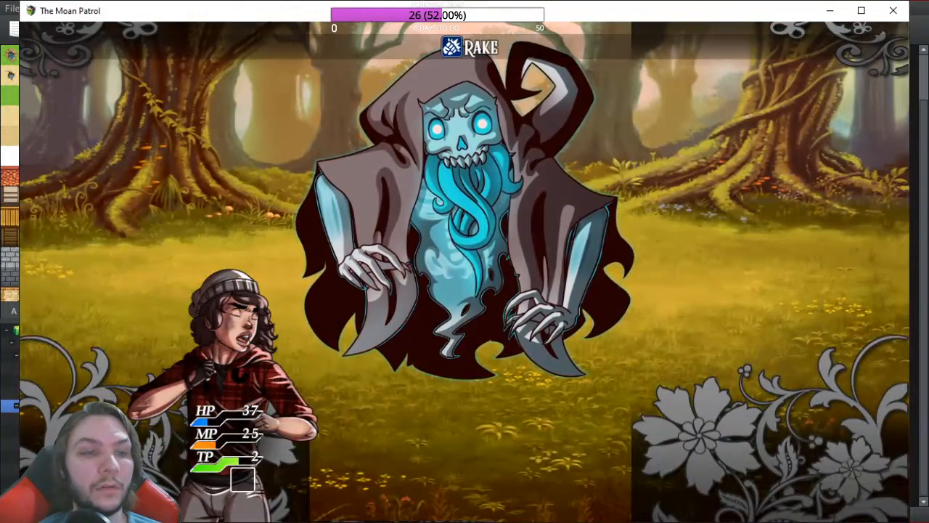
key("Down")
key("Return")
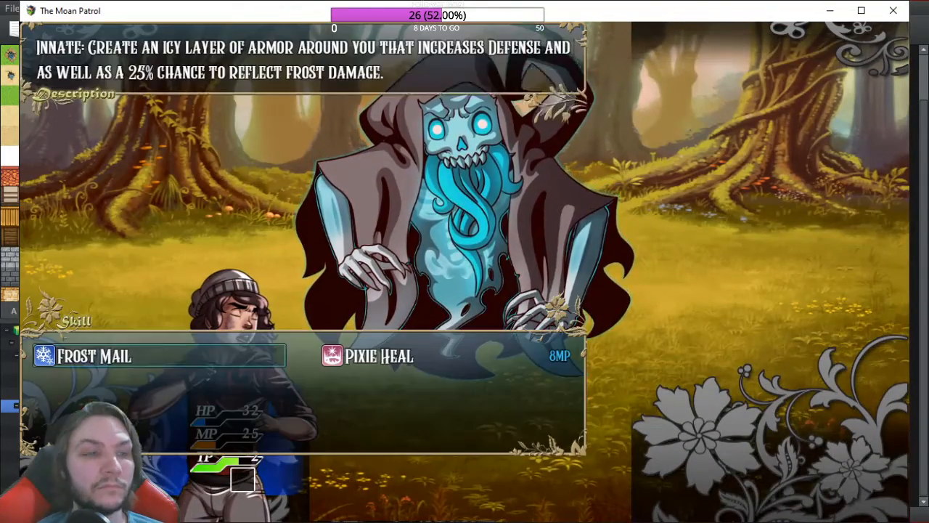
key("Right")
key("Return")
key("Return")
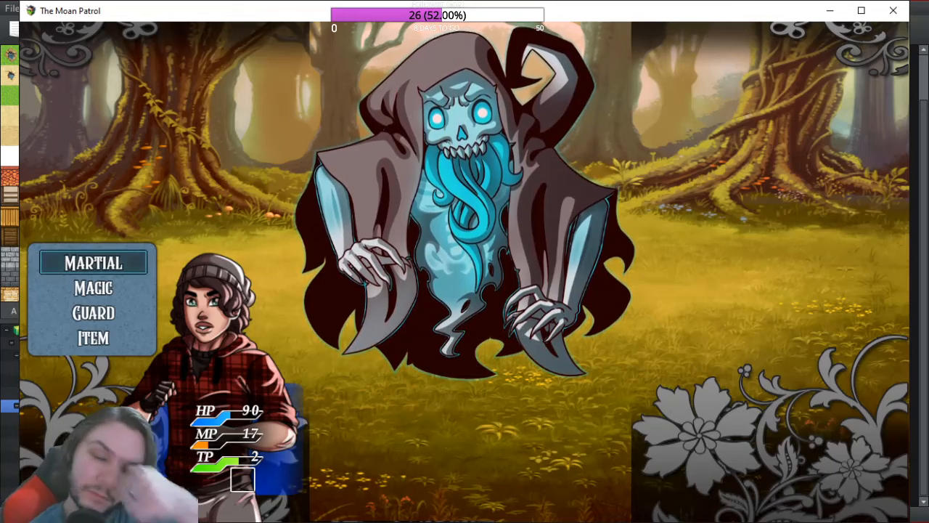
Step: Hit the Beastly Ghost with Equalization twice more and close the victory message
key("Down")
key("Return")
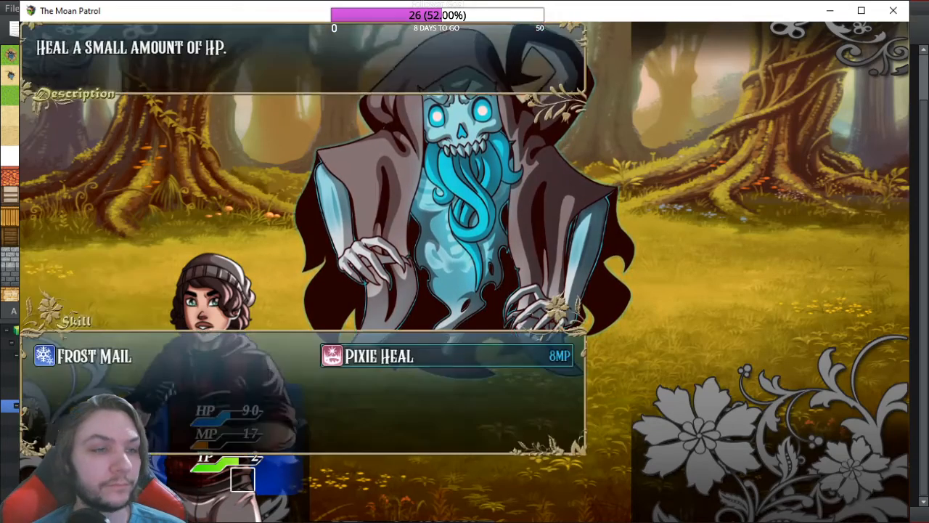
key("Escape")
key("Up")
key("Return")
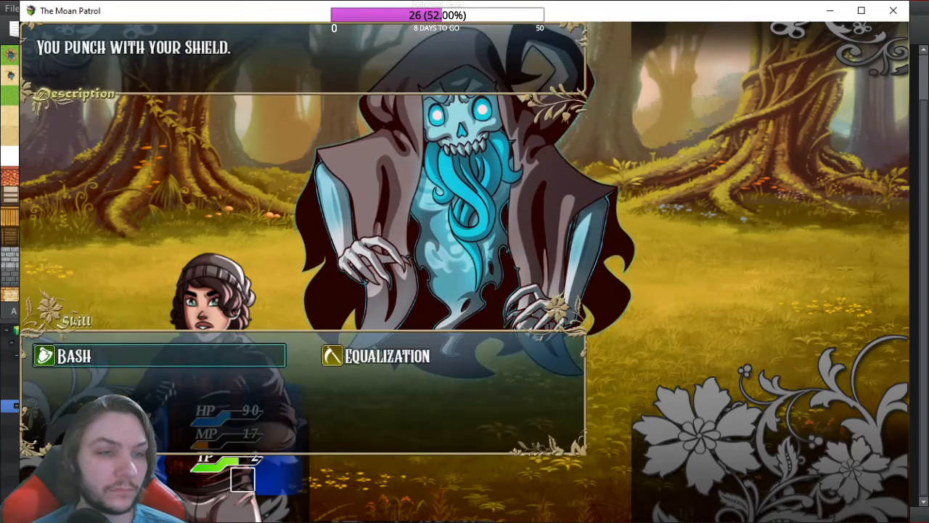
key("Right")
key("Return")
key("Return")
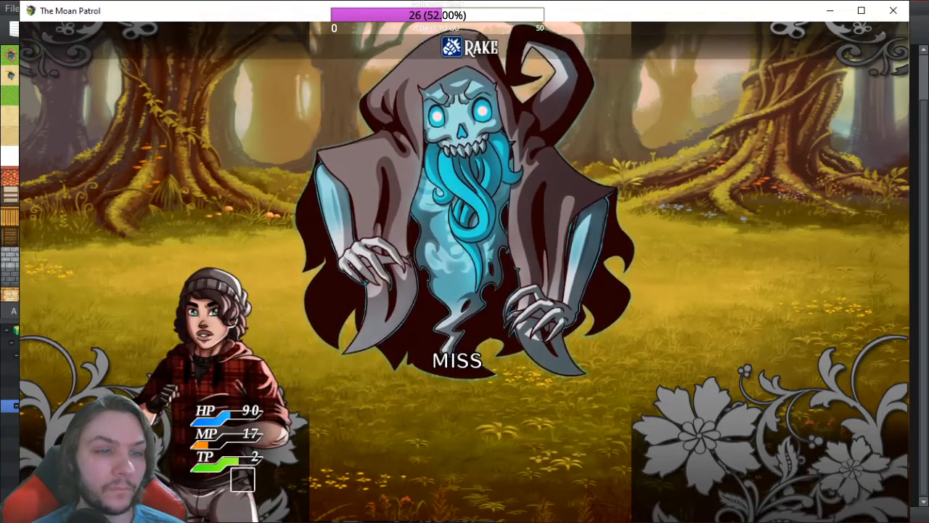
key("Return")
key("Return")
key("Return")
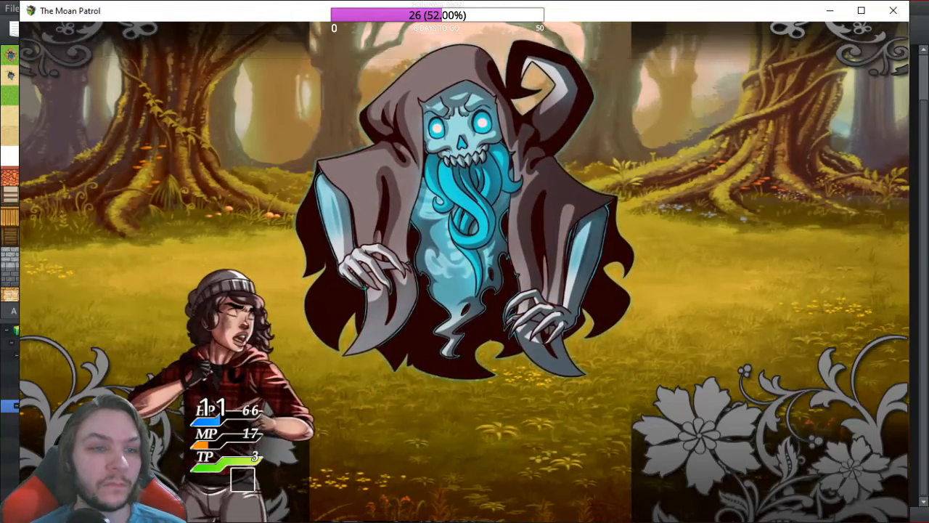
key("Return")
key("Return")
key("Return")
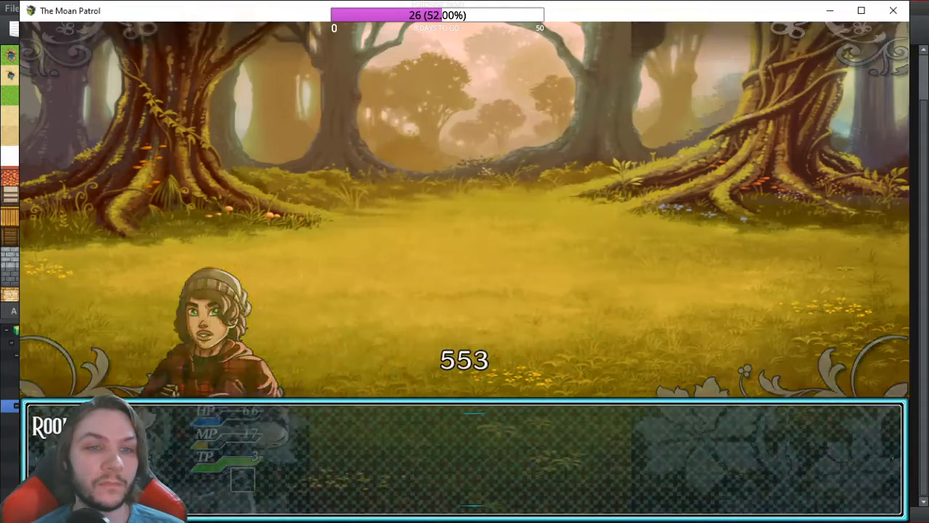
key("Return")
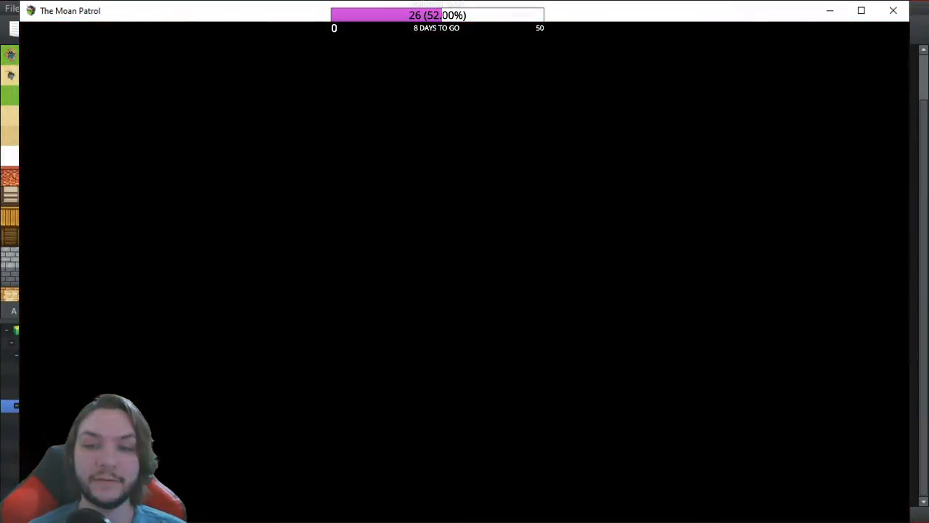
Step: Defeat the Beastly Ghost with Equalization and dismiss the victory message
key("Return")
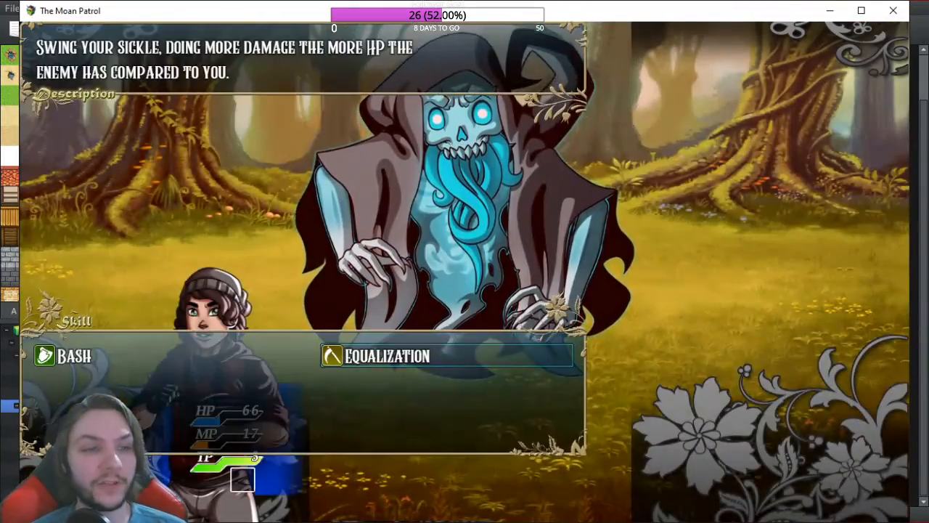
key("Return")
key("Return")
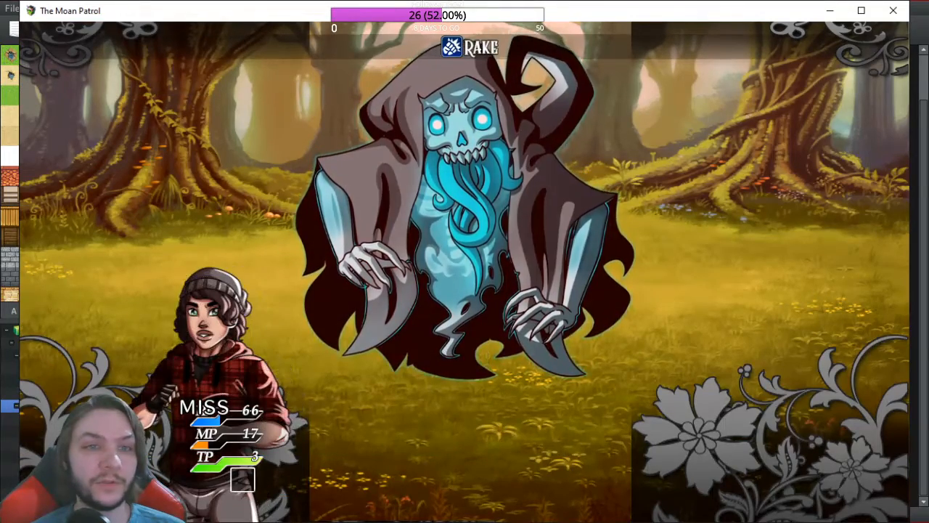
key("Return")
key("Return")
key("Return")
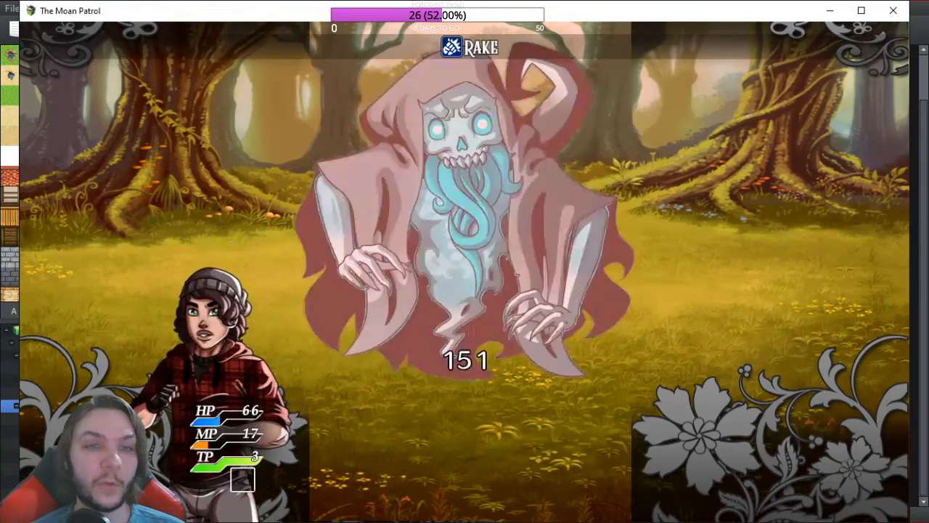
key("Return")
key("Return")
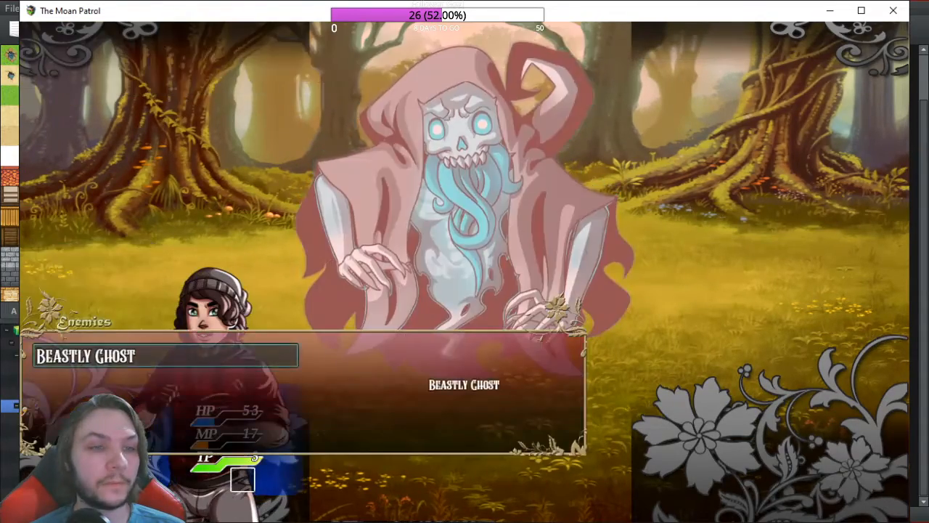
key("Return")
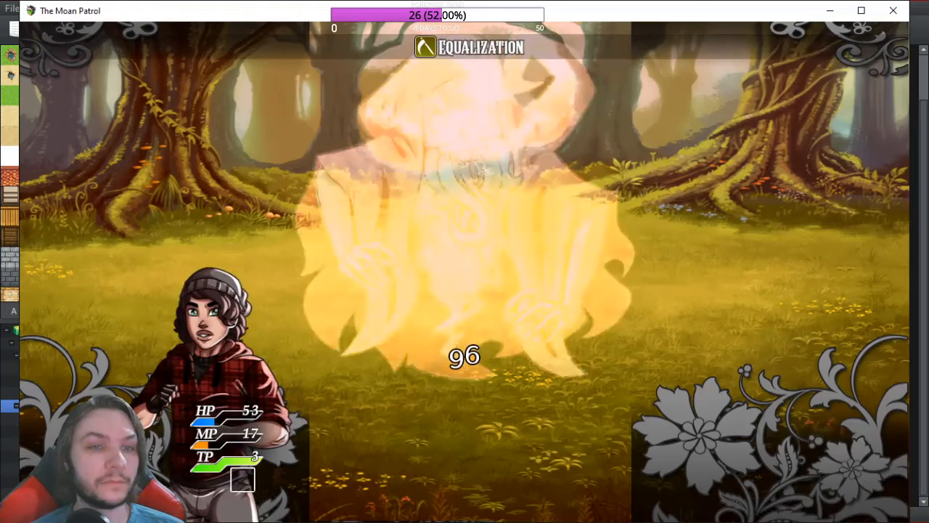
key("Return")
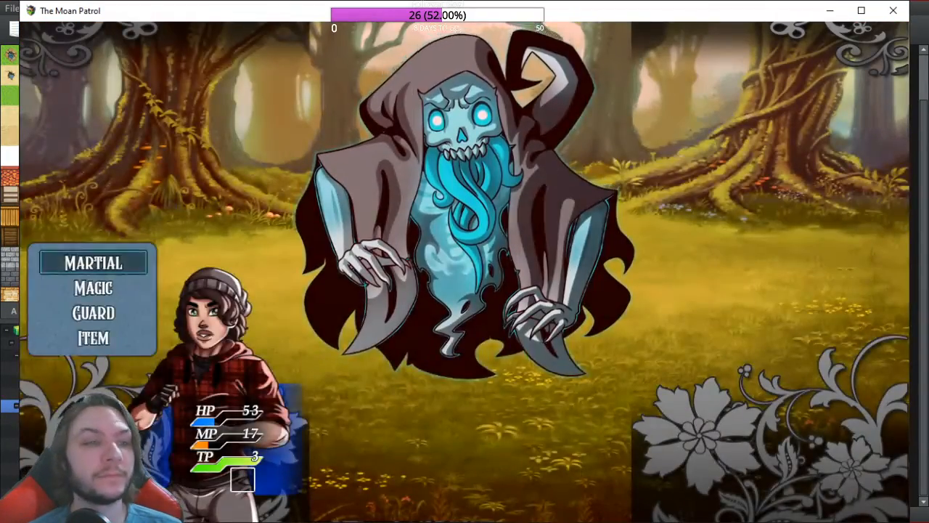
Step: In the next battle, use Bash on the ghost, Guard with Stretch Shield, then Pixie Heal
key("Return")
key("Return")
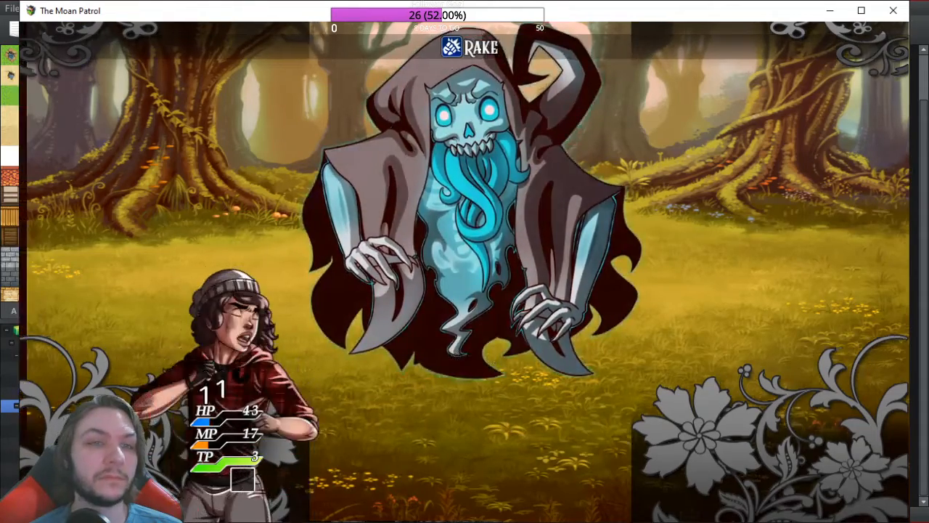
key("Return")
key("Return")
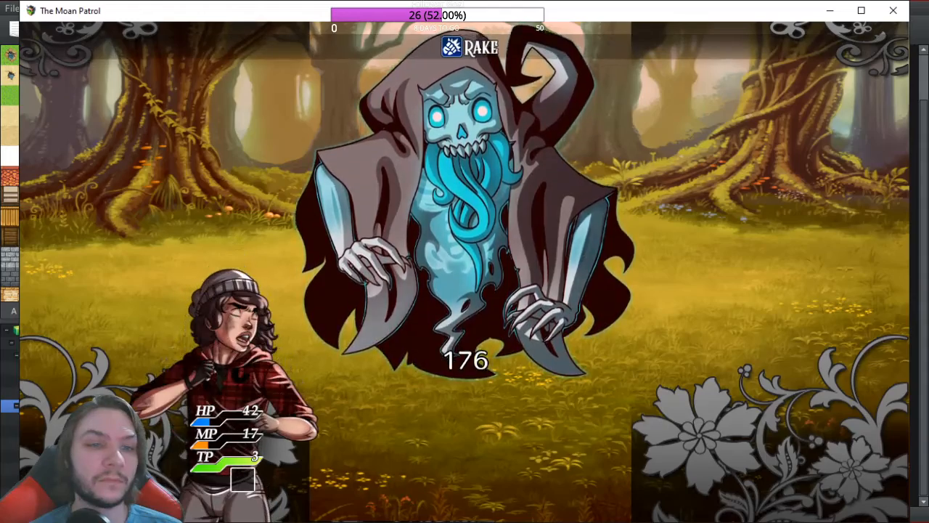
key("Down")
key("Return")
key("Return")
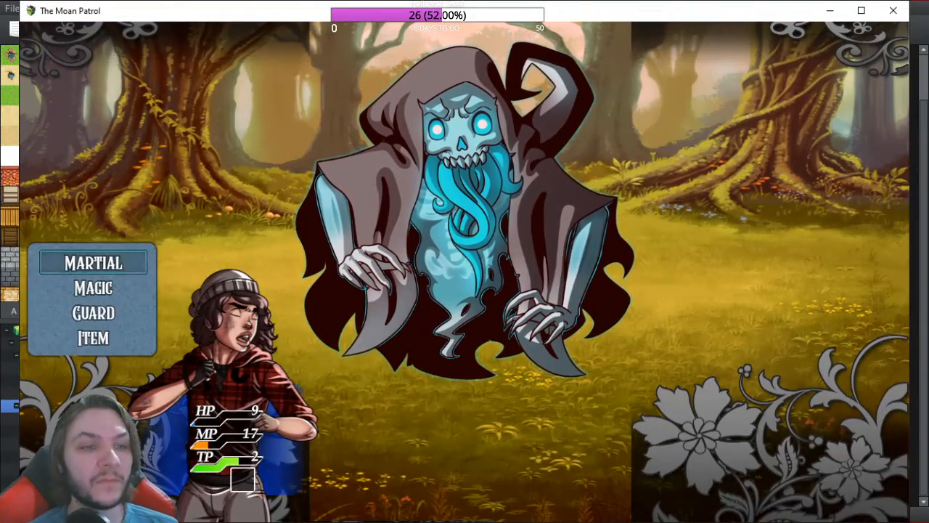
key("Down")
key("Return")
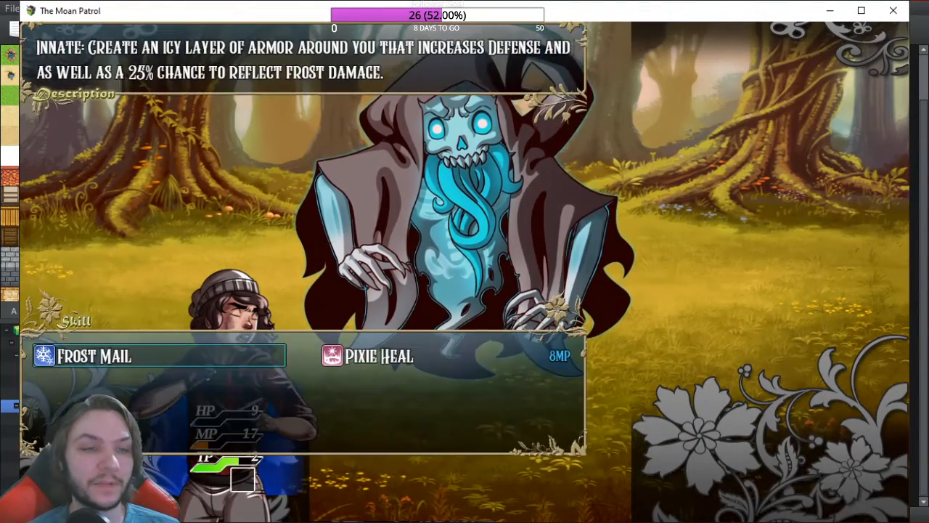
key("Right")
key("Return")
key("Return")
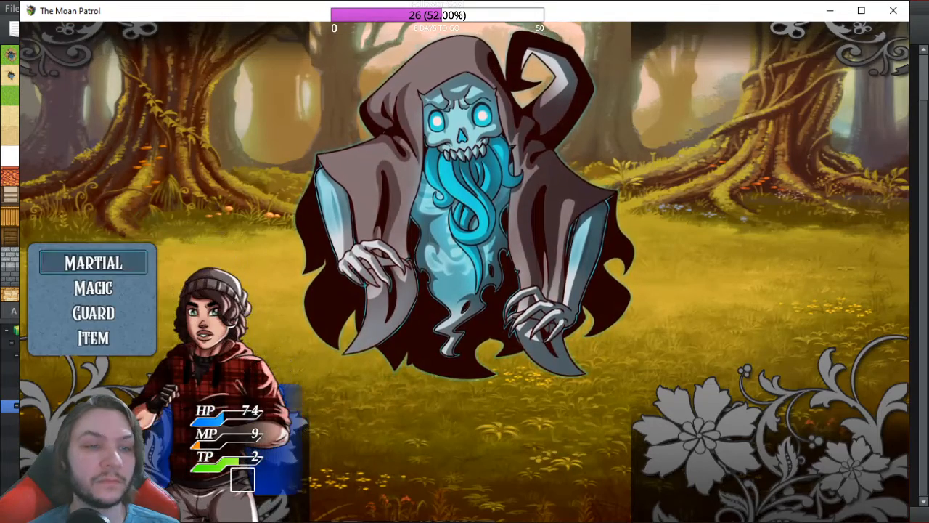
Step: Cast Pixie Heal on the heroine again, then Guard with Stretch Shield
key("Return")
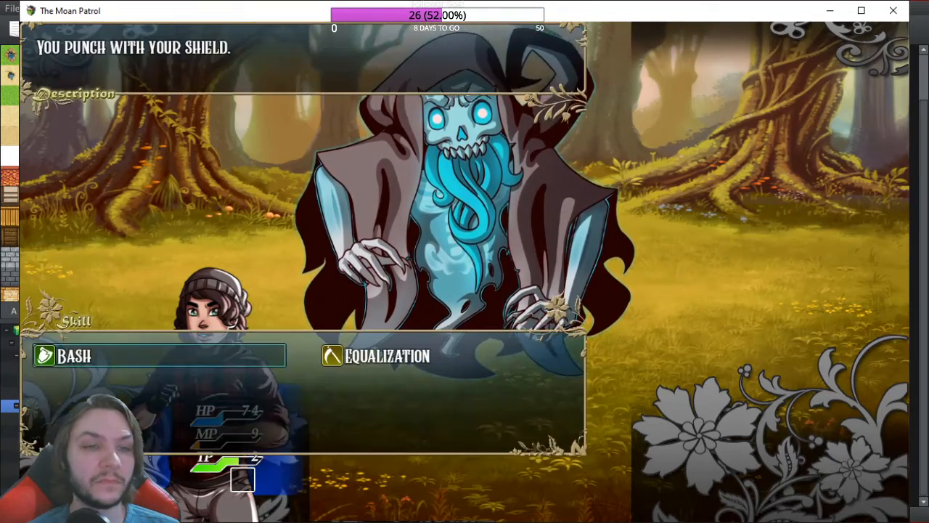
key("Escape")
key("Down")
key("Return")
key("Right")
key("Return")
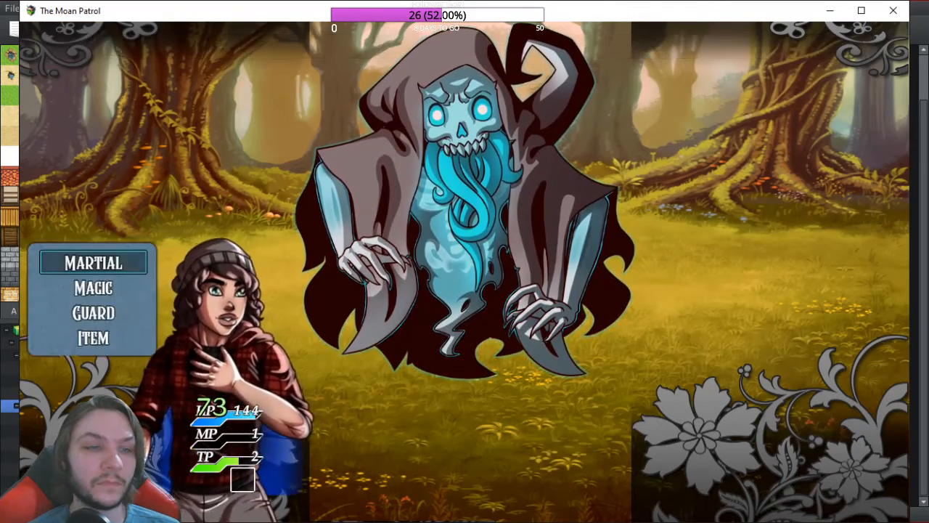
key("Down")
key("Down")
key("Return")
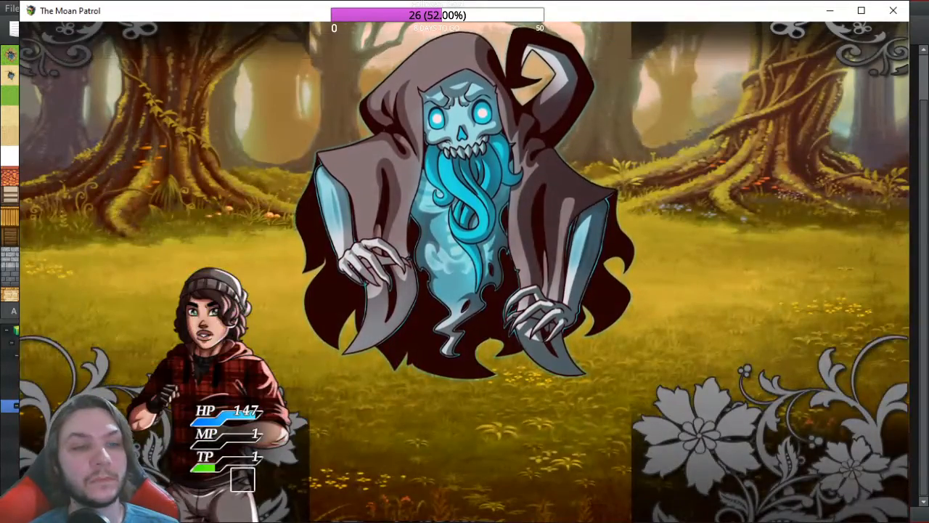
Step: Finish the Beastly Ghost with Equalization and dismiss the victory message
key("Return")
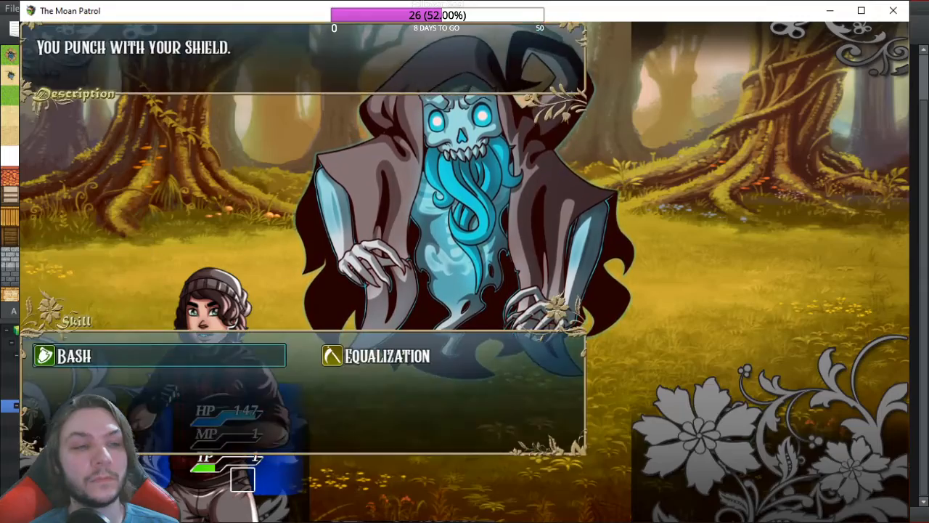
key("Right")
key("Return")
key("Return")
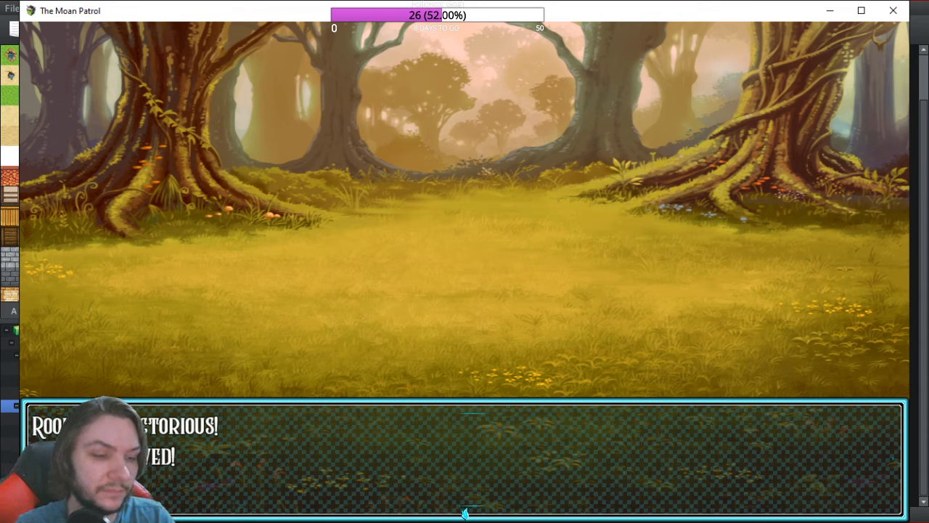
key("Return")
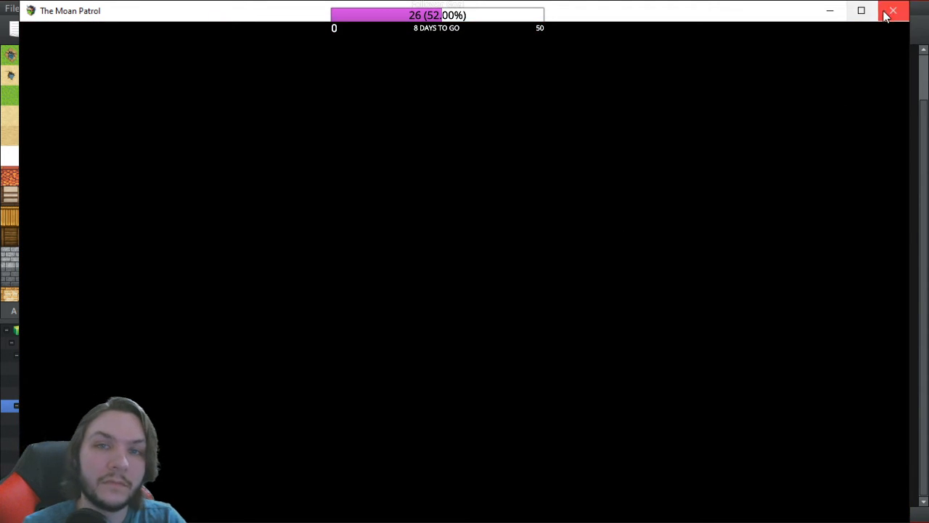
Step: Close the playtest and open the Database Enemies list on Beastly Ghost, inspecting its Siphon pattern
left_click(892, 12)
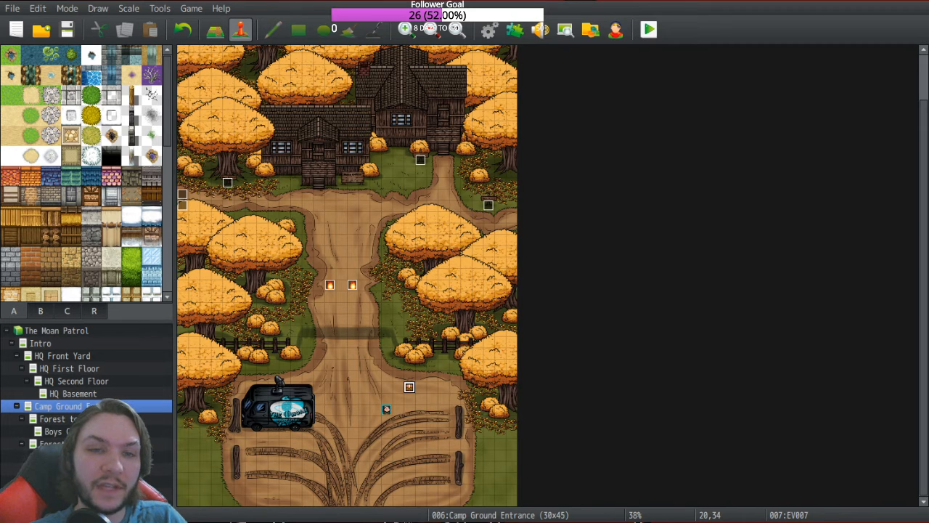
left_click(490, 33)
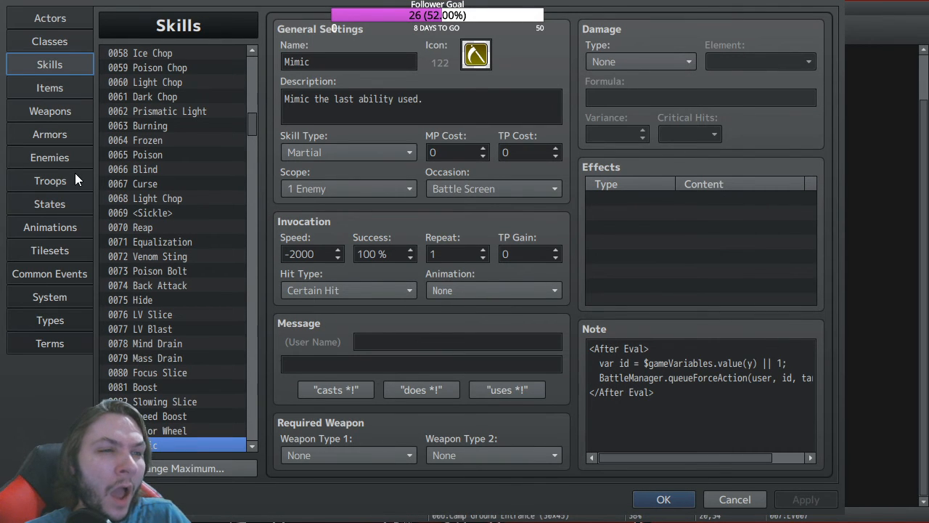
left_click(52, 159)
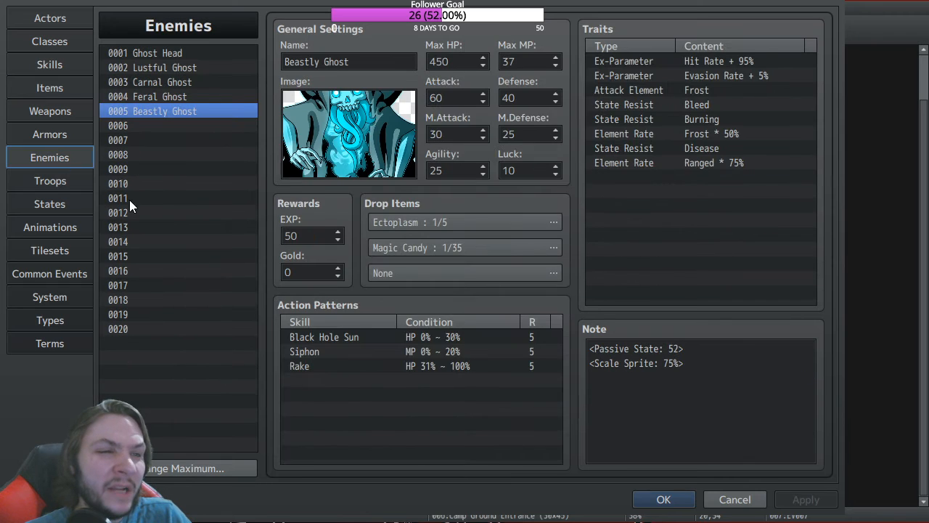
left_click(436, 354)
left_click(493, 379)
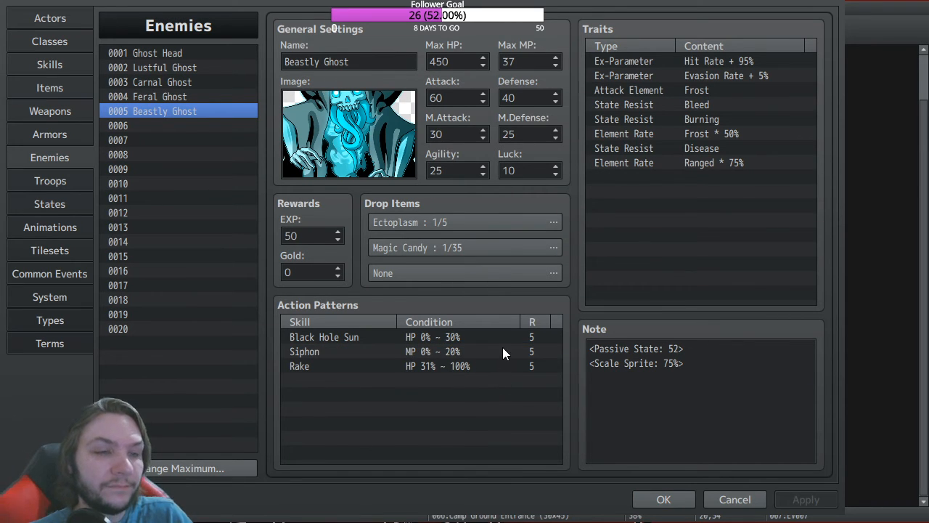
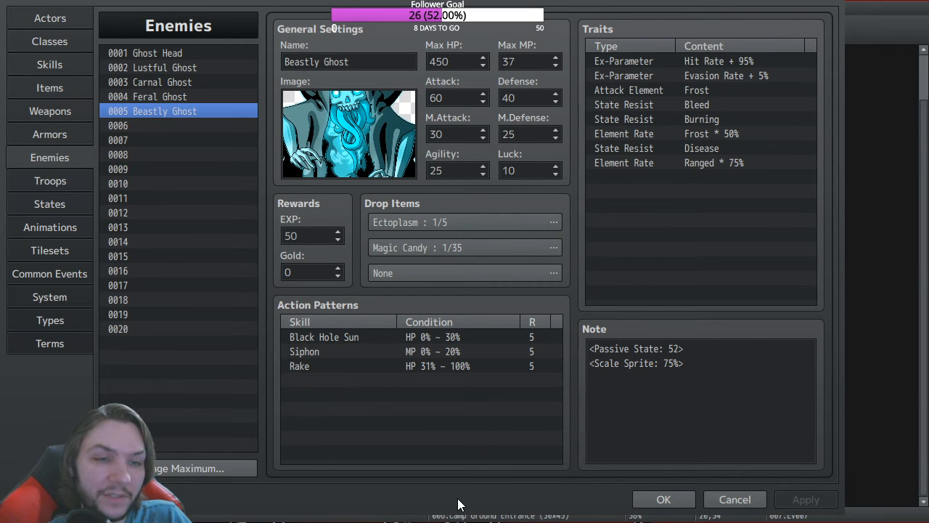
Step: Select Beastly Ghost's Siphon pattern, then move to the States list showing 0123 Charge Action
left_click(320, 351)
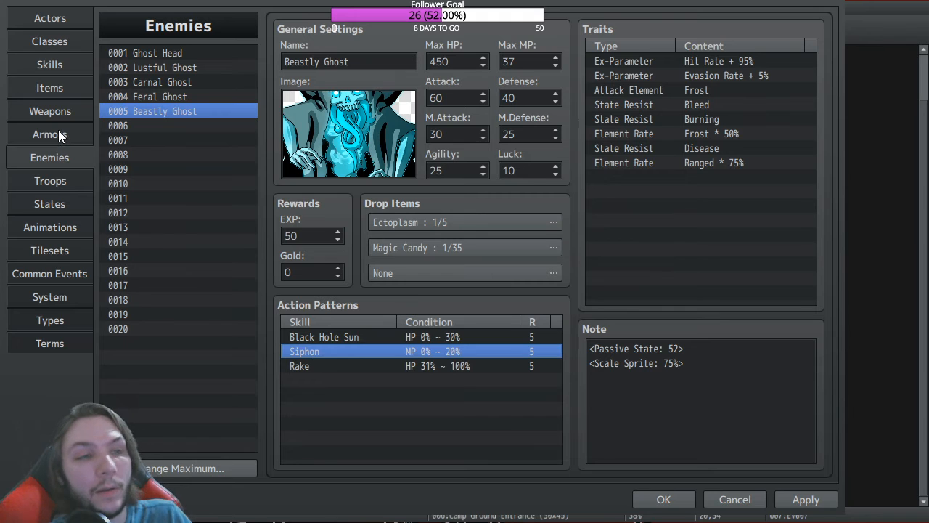
left_click(61, 202)
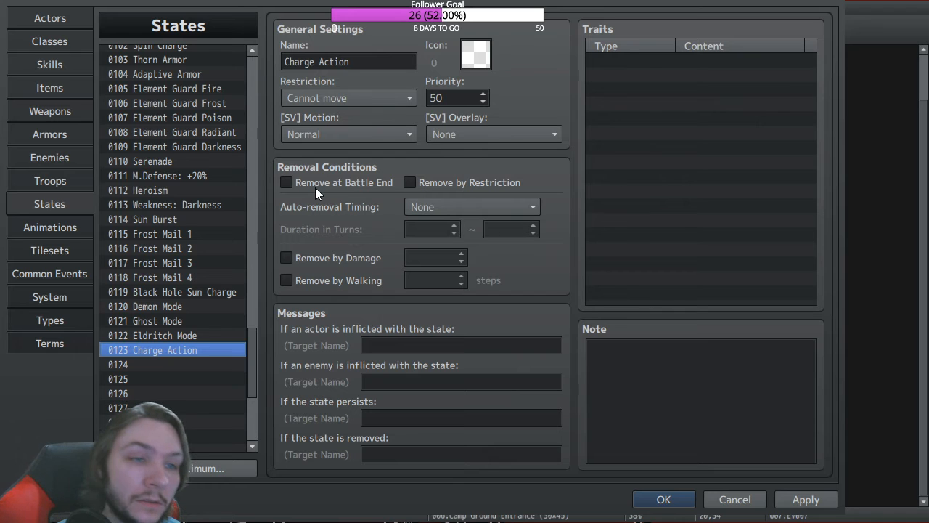
Step: Change Charge Action's restriction to None, then open state 0114 Sun Burst
left_click(346, 104)
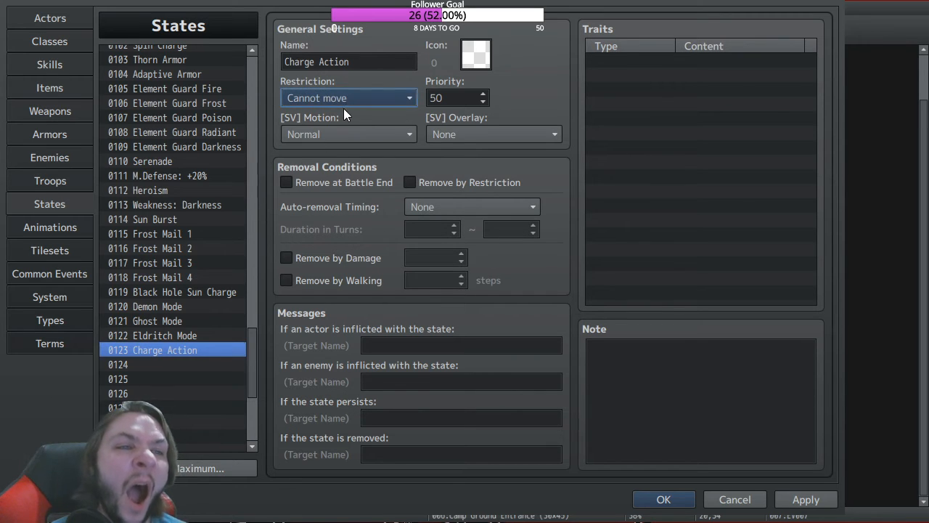
left_click(335, 113)
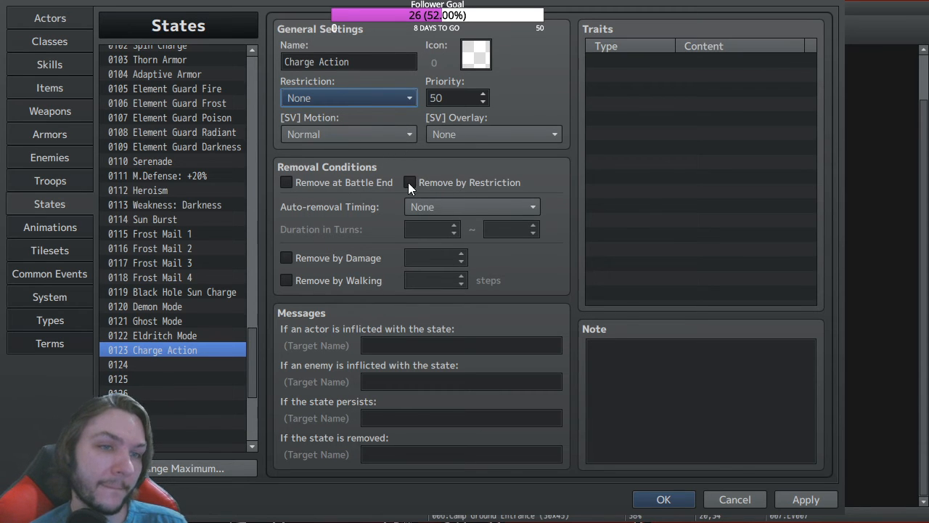
left_click(476, 203)
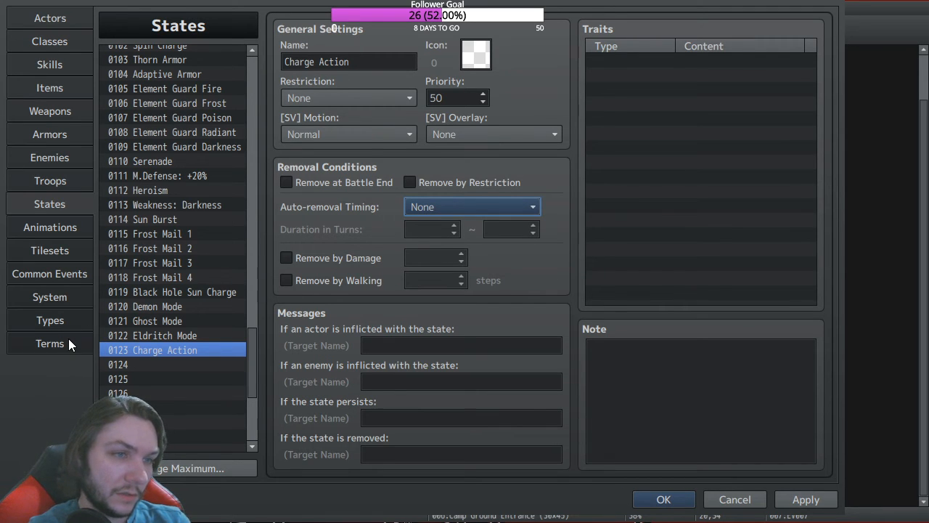
left_click(155, 220)
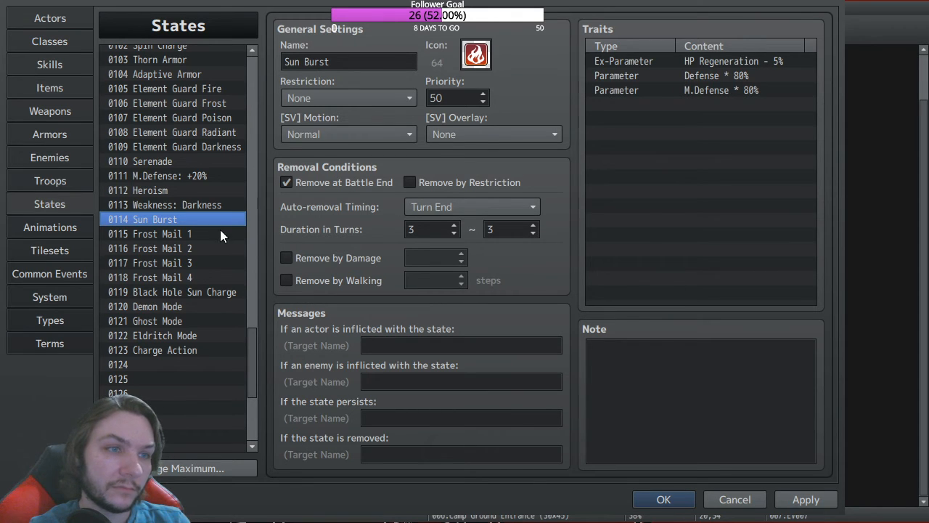
Step: Browse states 0115–0119, including Black Hole Sun Charge, and end on 0115 Frost Mail 1
left_click(175, 233)
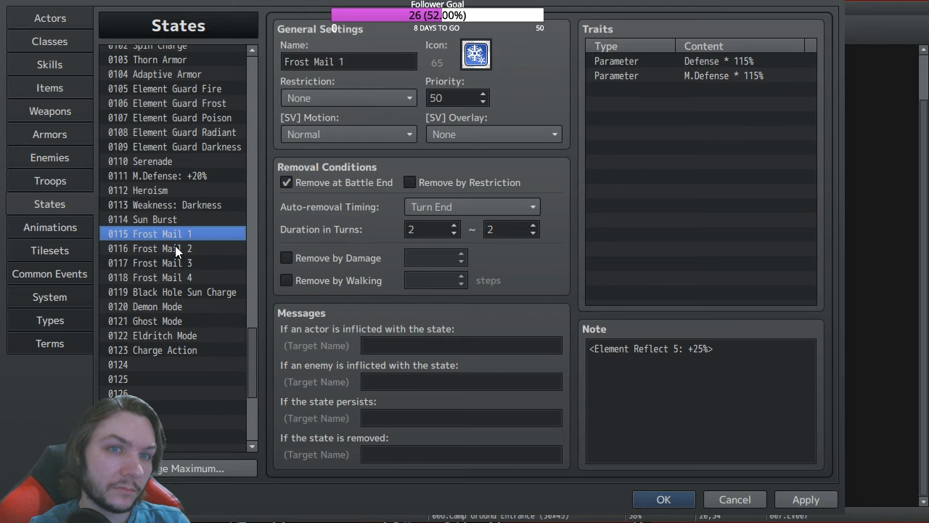
left_click(175, 248)
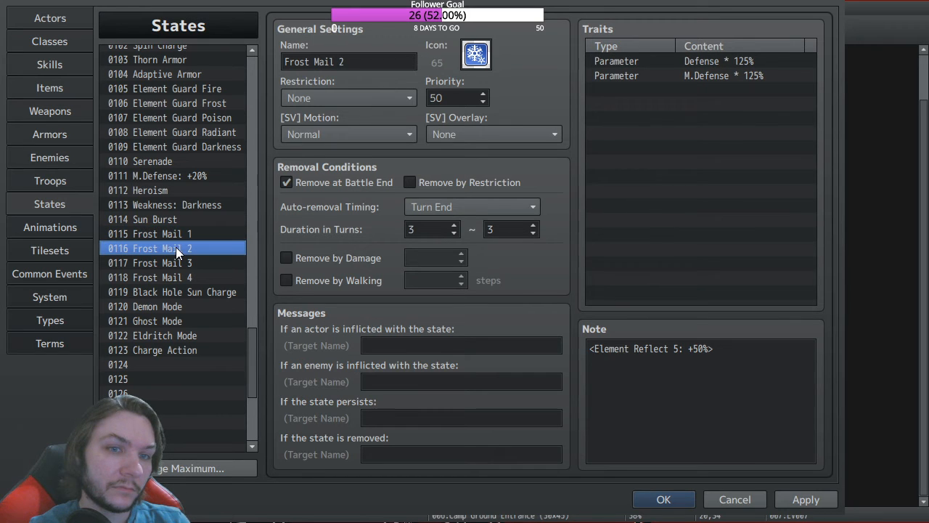
left_click(175, 261)
left_click(173, 289)
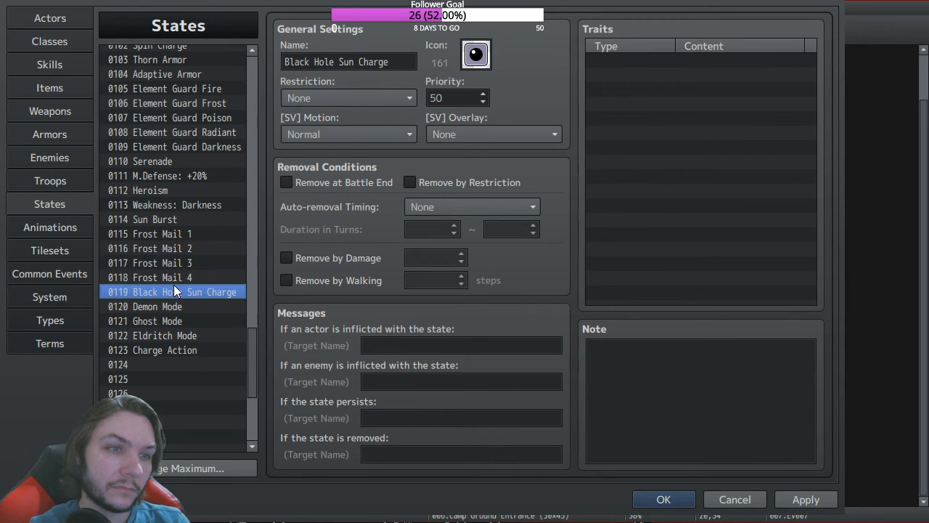
left_click(172, 283)
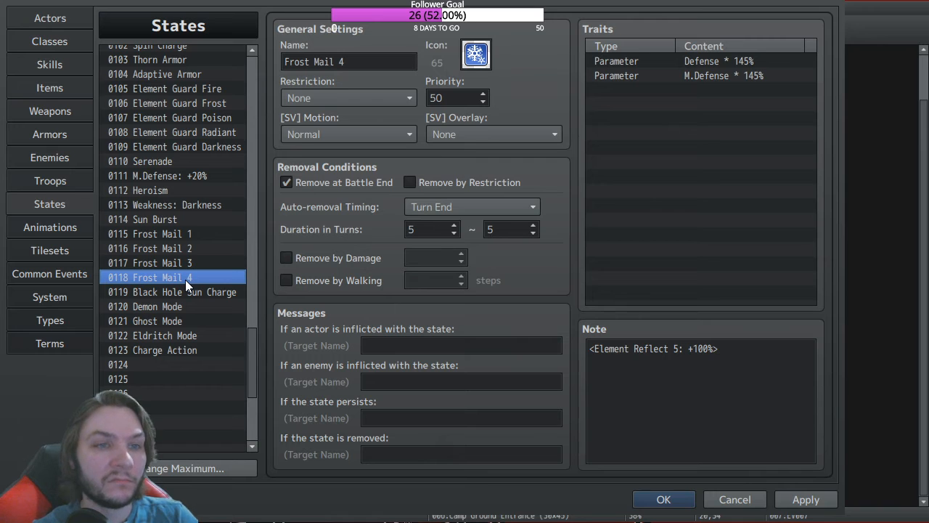
left_click(178, 263)
left_click(179, 252)
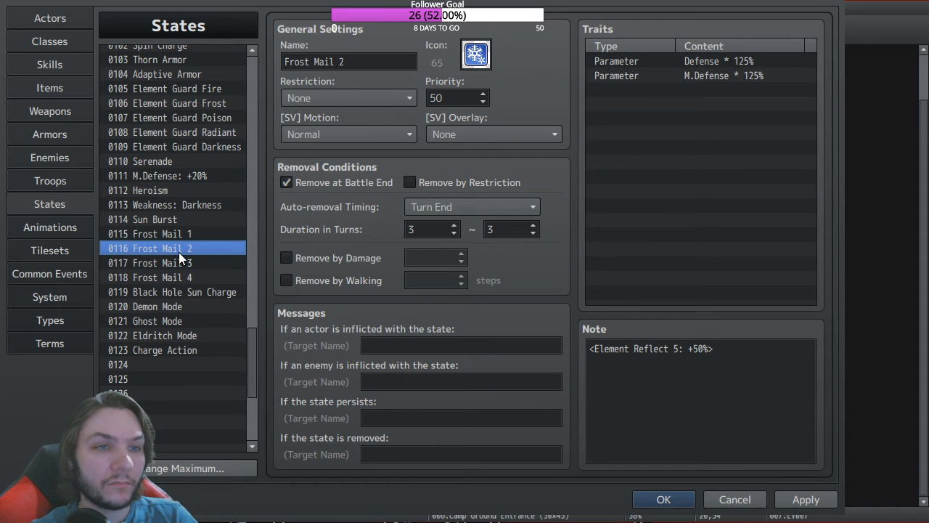
left_click(183, 236)
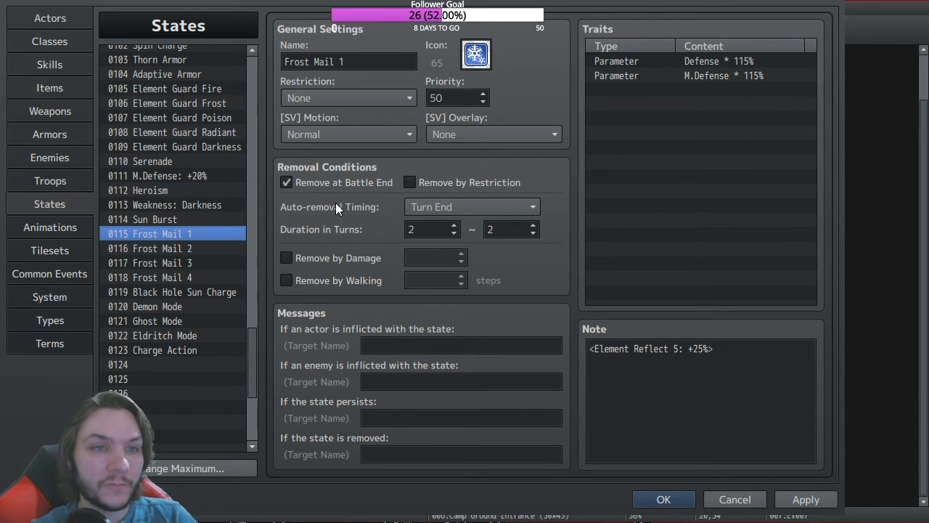
Step: Glance at the Skills, States and Weapons tabs, then confirm the Database with OK
left_click(51, 64)
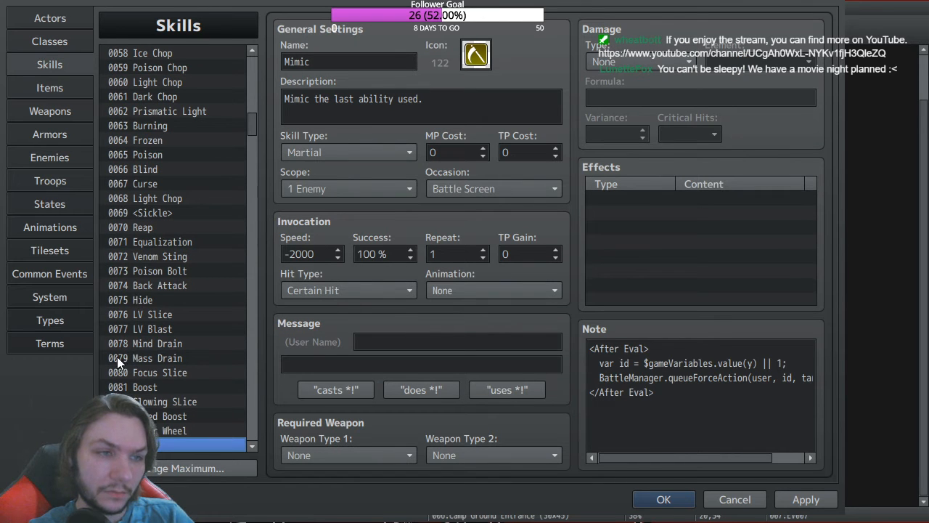
left_click(69, 208)
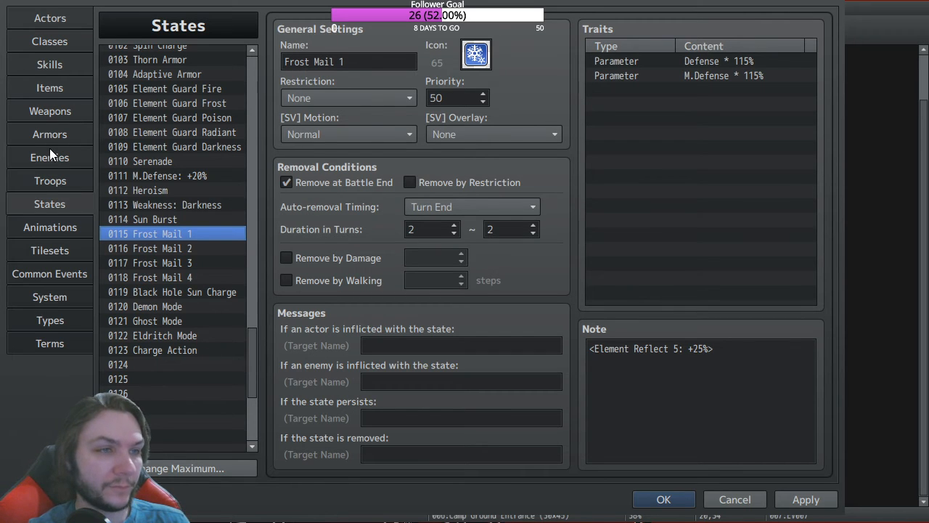
left_click(58, 111)
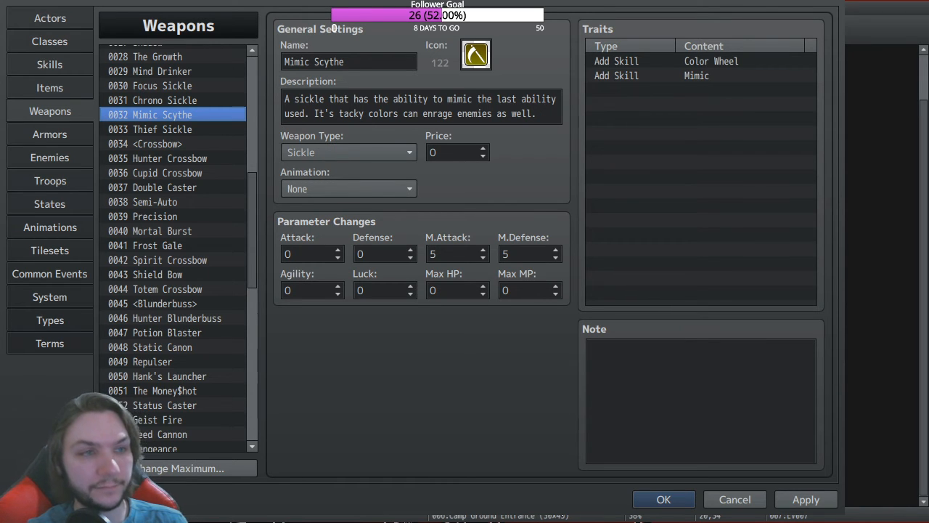
left_click(683, 493)
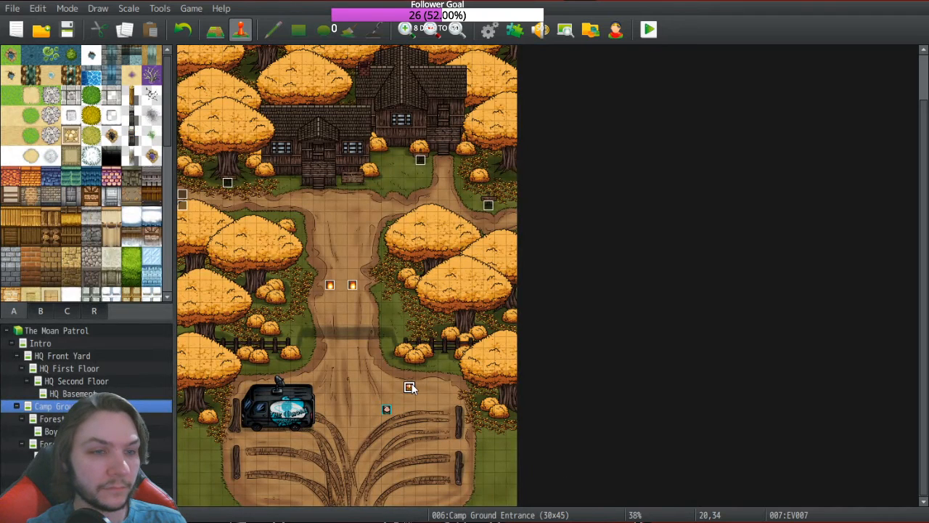
Step: Make chest event EV007's Change Skill grant Black Hole Sun instead of Frost Mail, then playtest
double_click(410, 387)
left_click(393, 289)
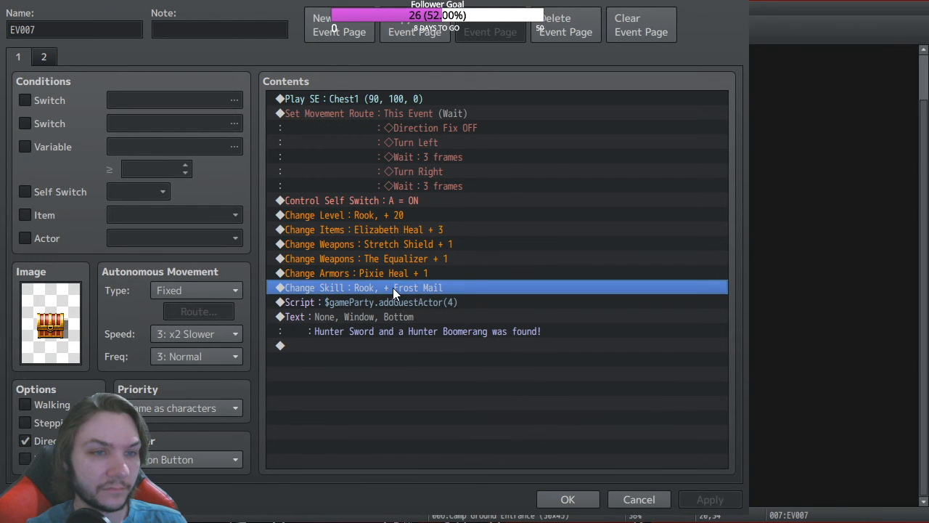
left_click(495, 382)
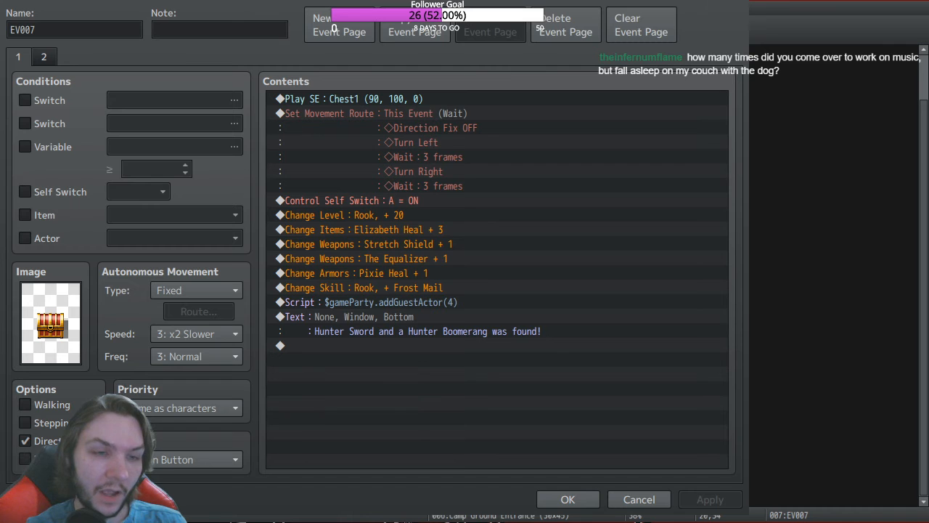
left_click(519, 365)
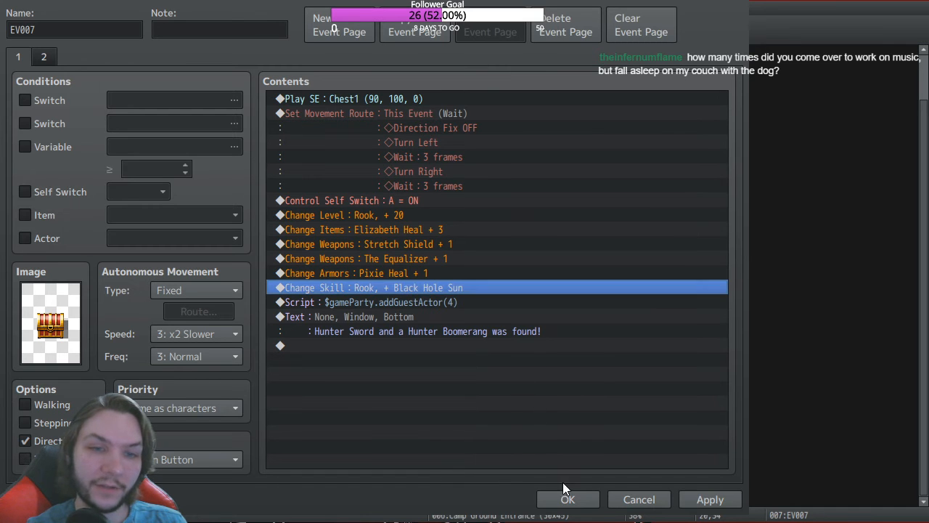
left_click(578, 500)
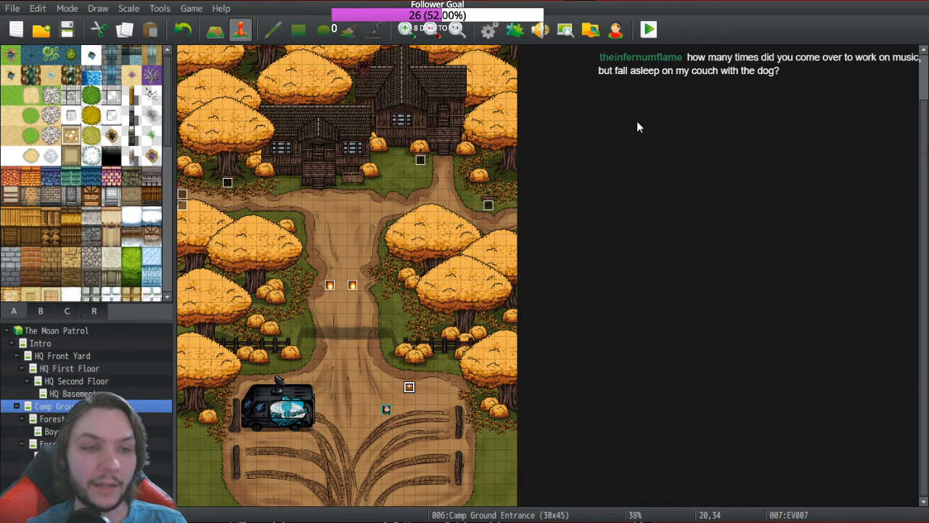
left_click(651, 30)
Step: Save the project, continue the saved game, and walk the hero over to open the chest
left_click(76, 62)
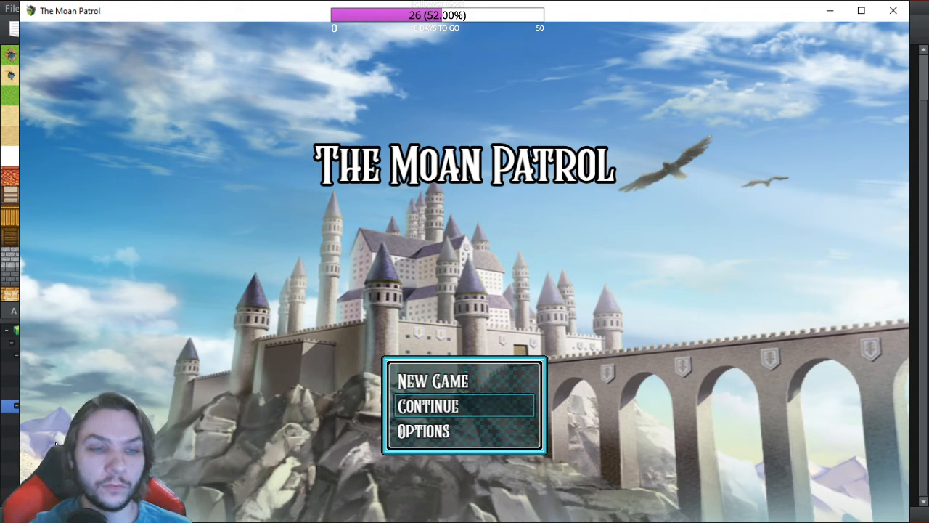
key("Return")
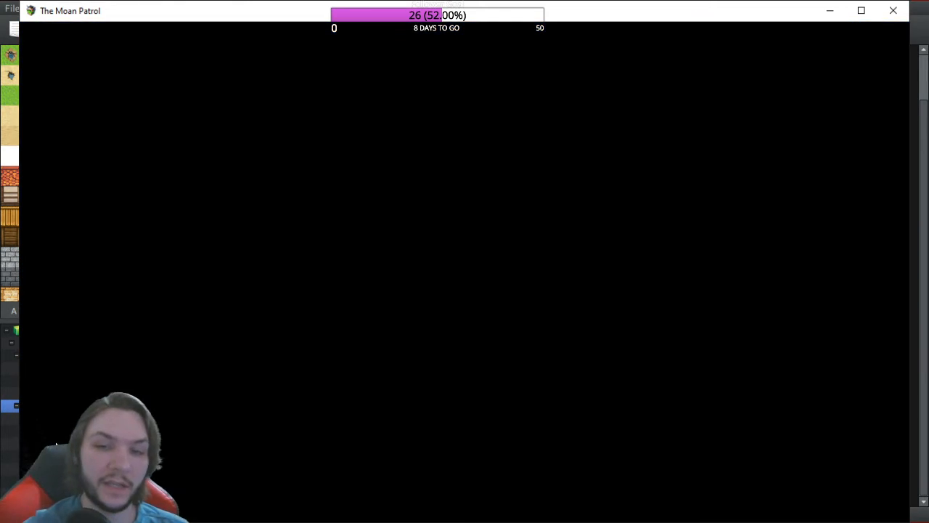
key("Right")
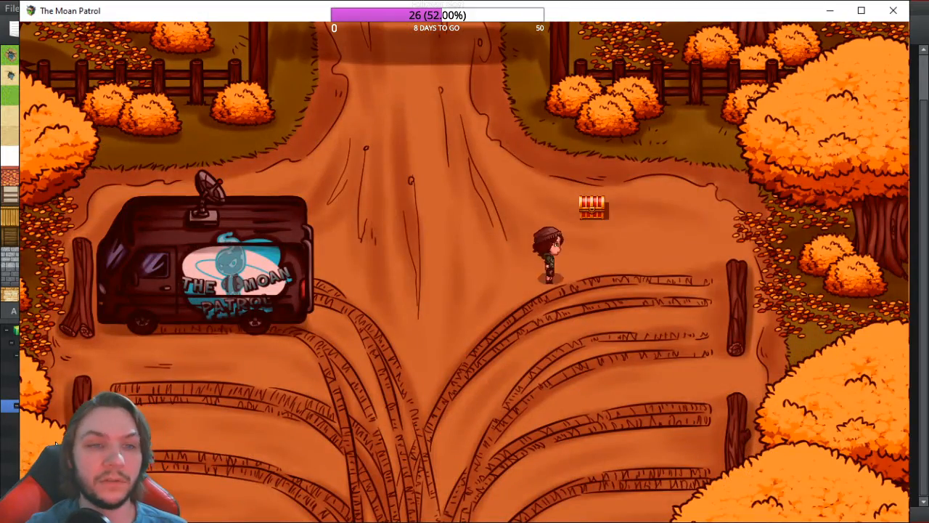
key("Up")
key("Return")
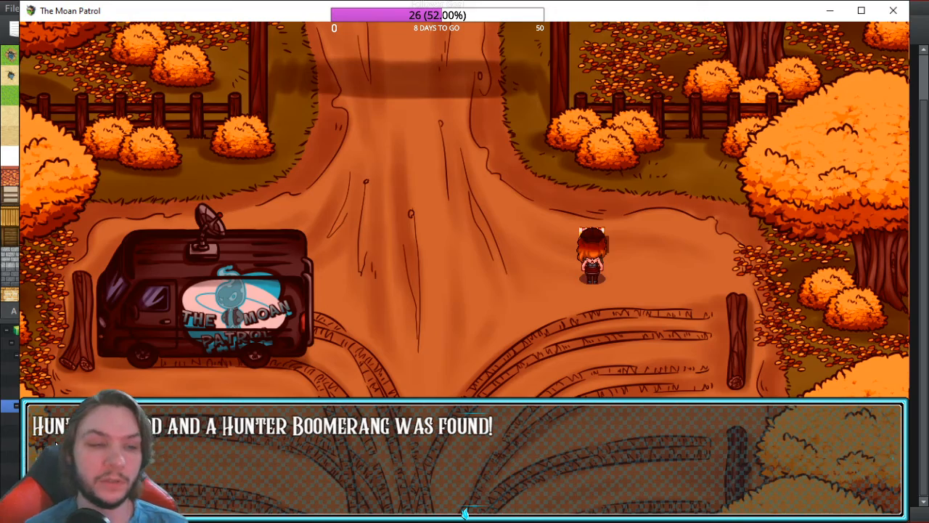
key("Return")
Step: Optimize Rook's equipment from the game menu's Equip screen
key("Escape")
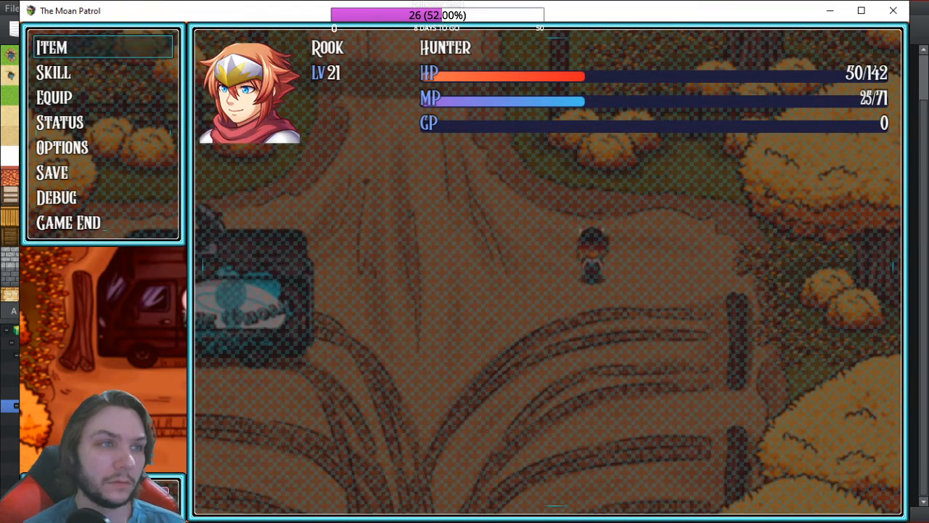
key("Down")
key("Down")
key("Return")
key("Return")
key("Down")
key("Return")
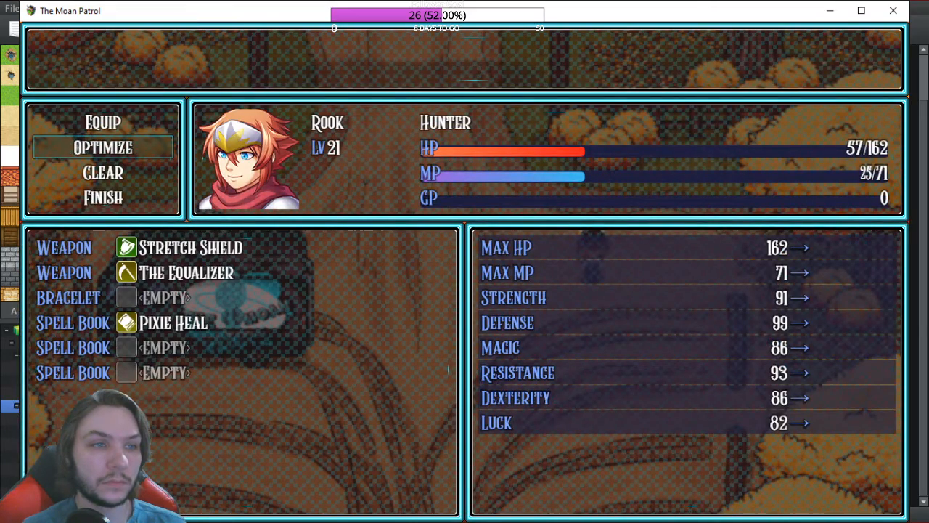
key("Escape")
key("Up")
key("Return")
Step: Check Rook's Magic and Martial skills for Black Hole Sun, then close the playtest
key("Return")
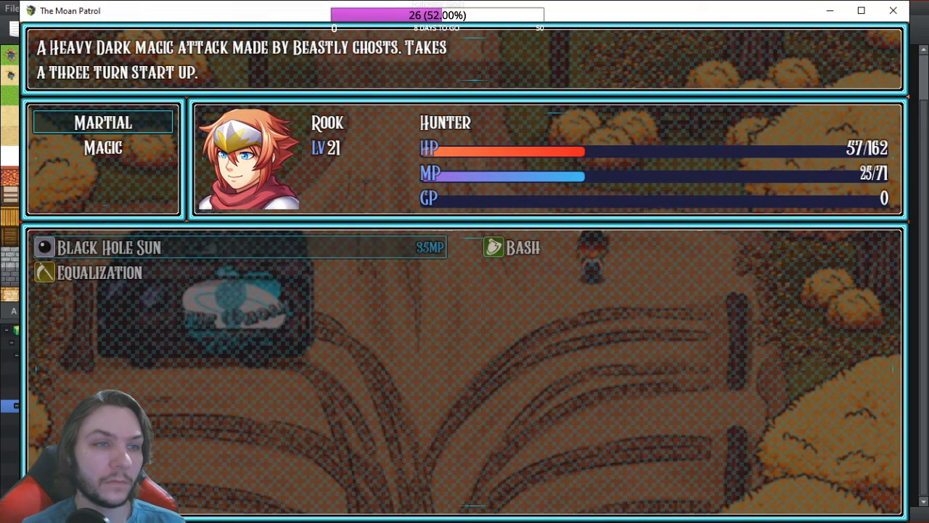
key("Down")
key("Return")
key("Return")
key("Return")
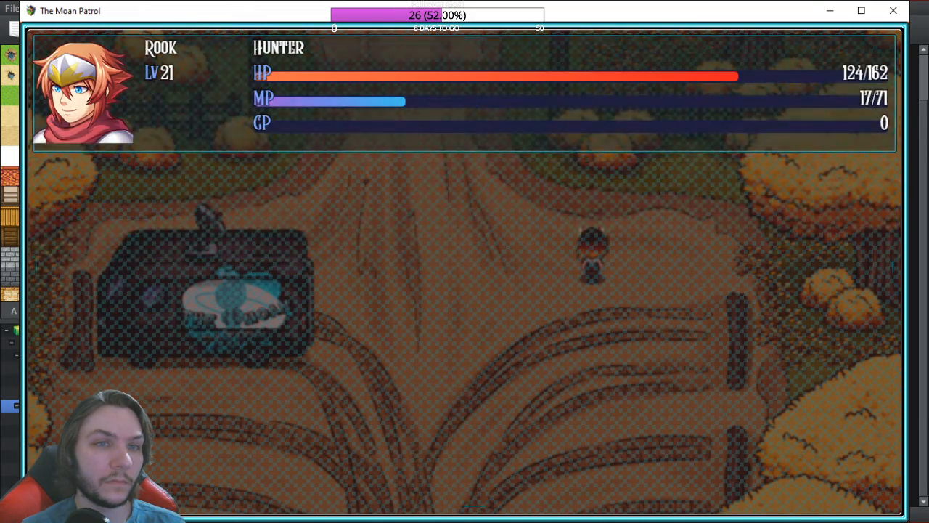
key("Escape")
key("Escape")
key("Up")
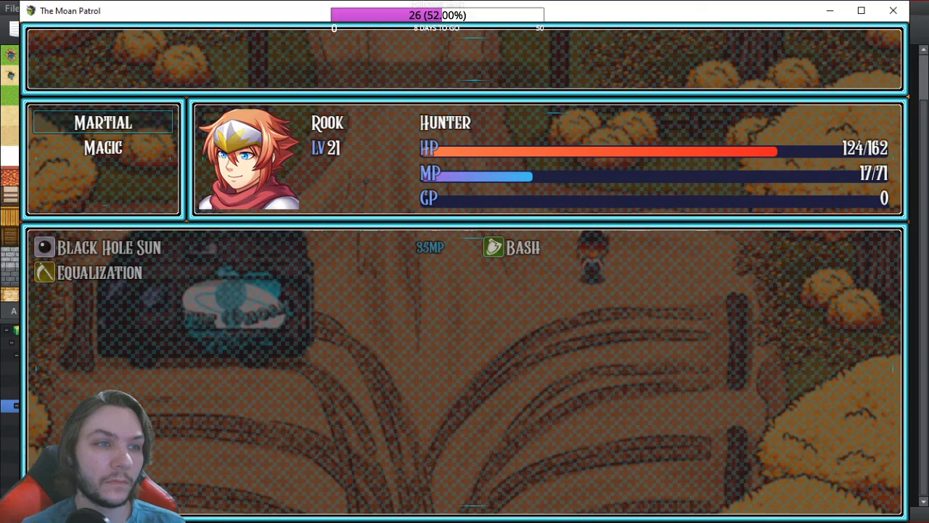
key("Escape")
key("Escape")
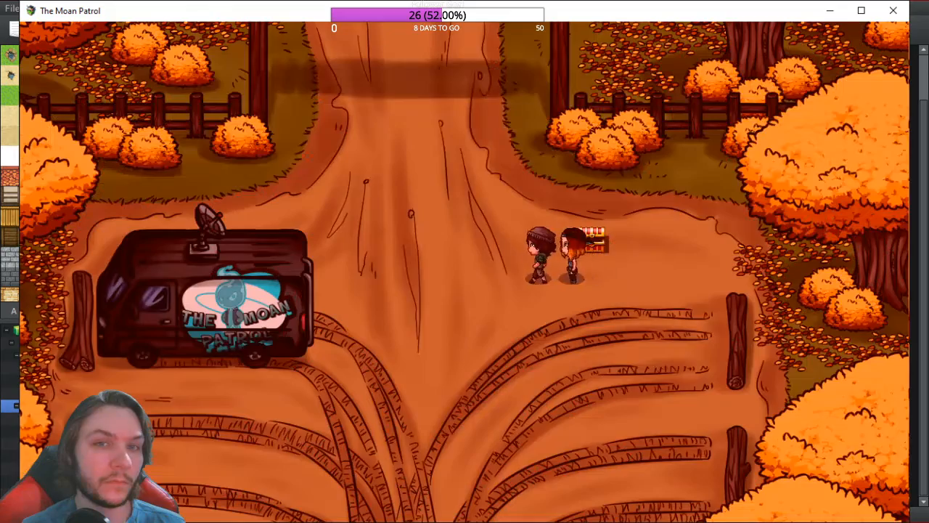
key("Left")
key("Escape")
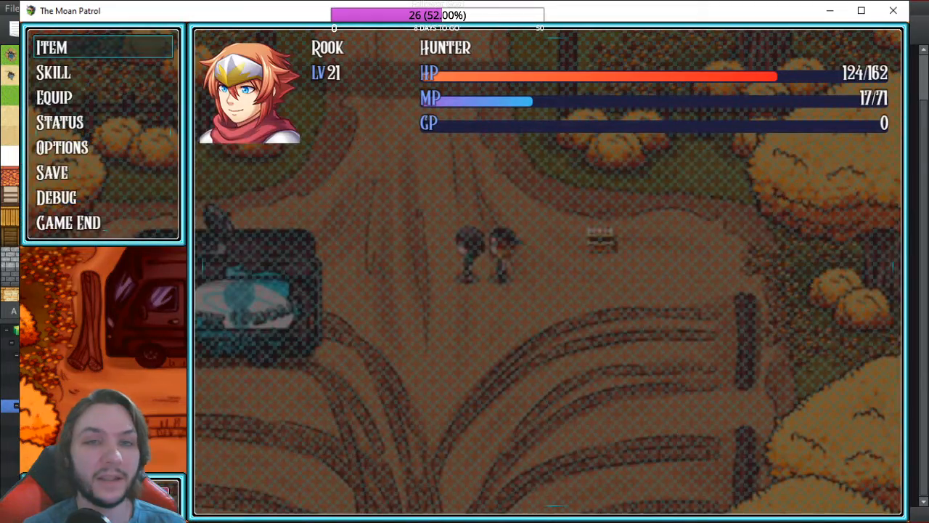
key("Escape")
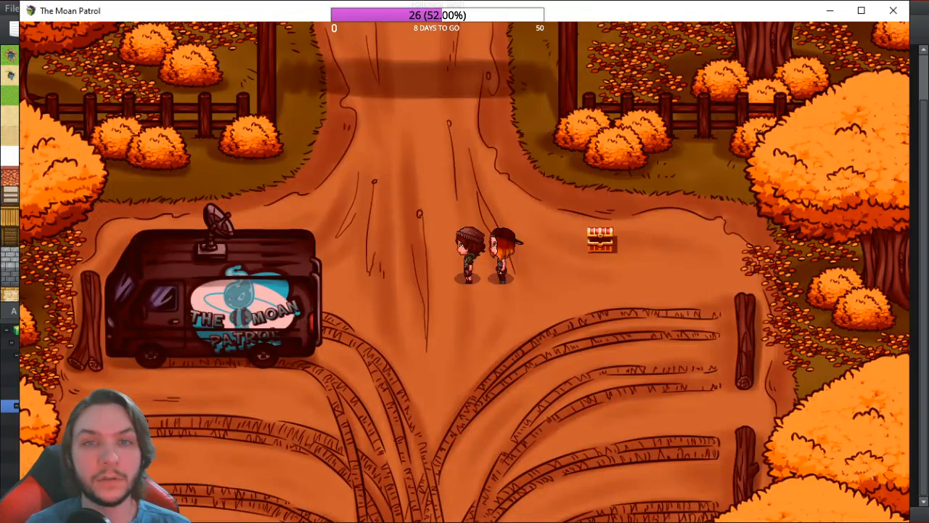
left_click(898, 13)
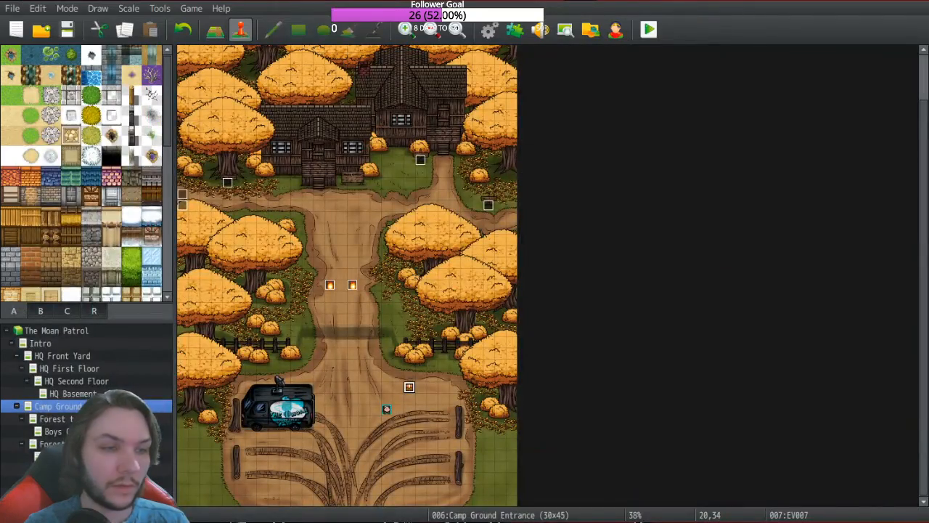
Step: Insert Recover All: Entire Party above EV007's guest-actor Script, then playtest and save changes
double_click(410, 389)
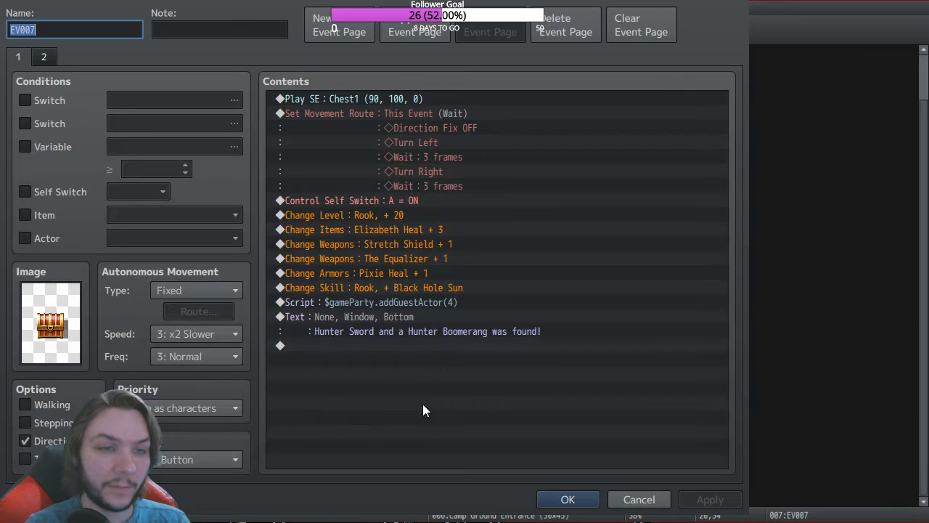
left_click(391, 302)
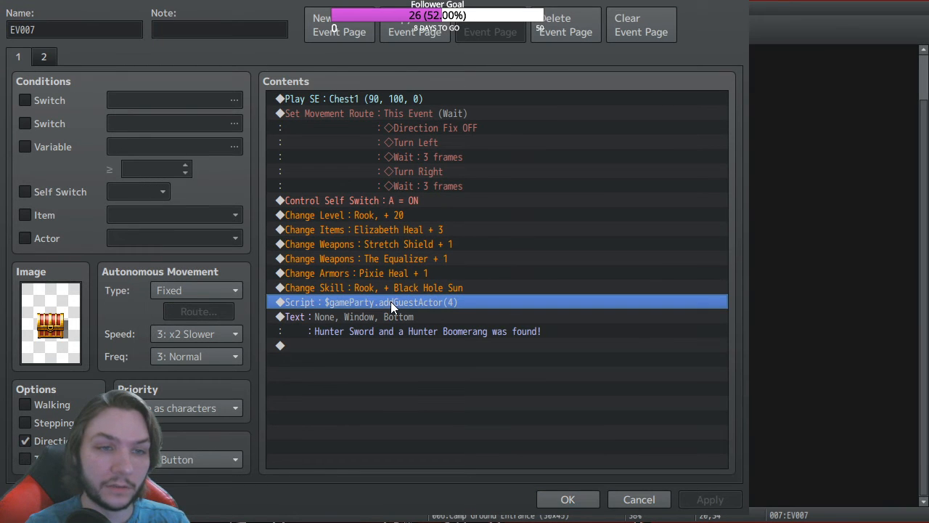
left_click(501, 360)
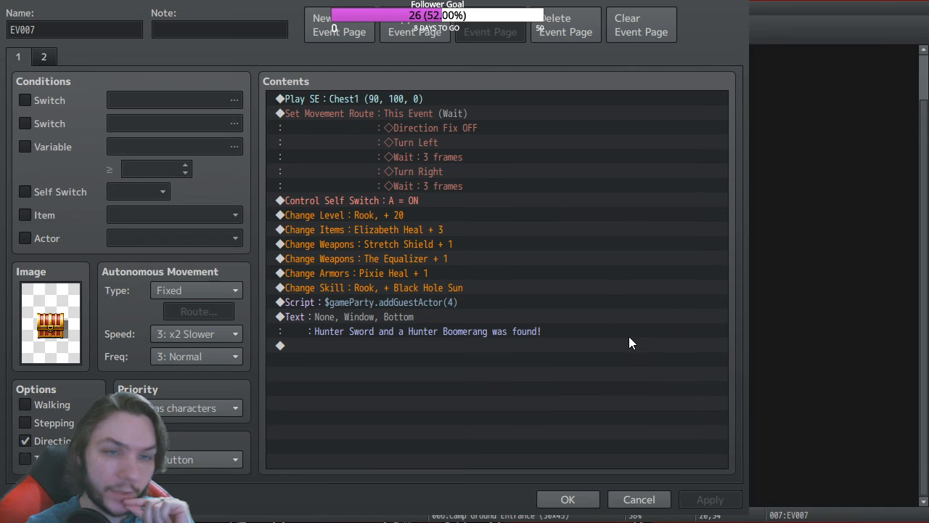
left_click(568, 500)
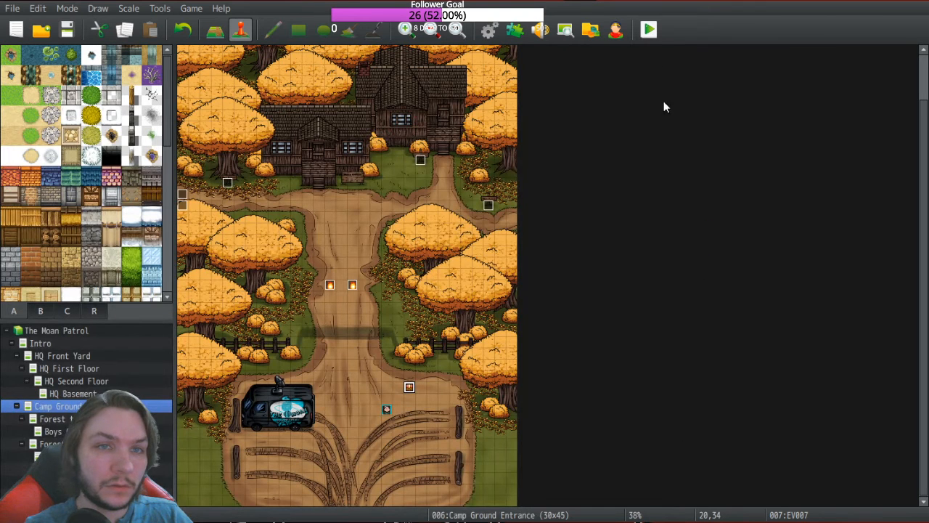
left_click(649, 30)
left_click(77, 61)
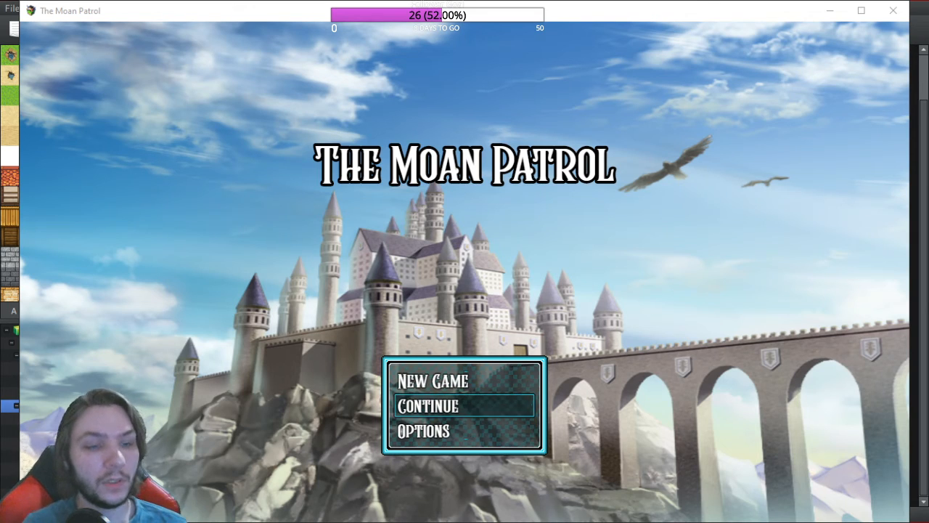
Step: Start a New Game and loot the nearby chest
key("Up")
key("Return")
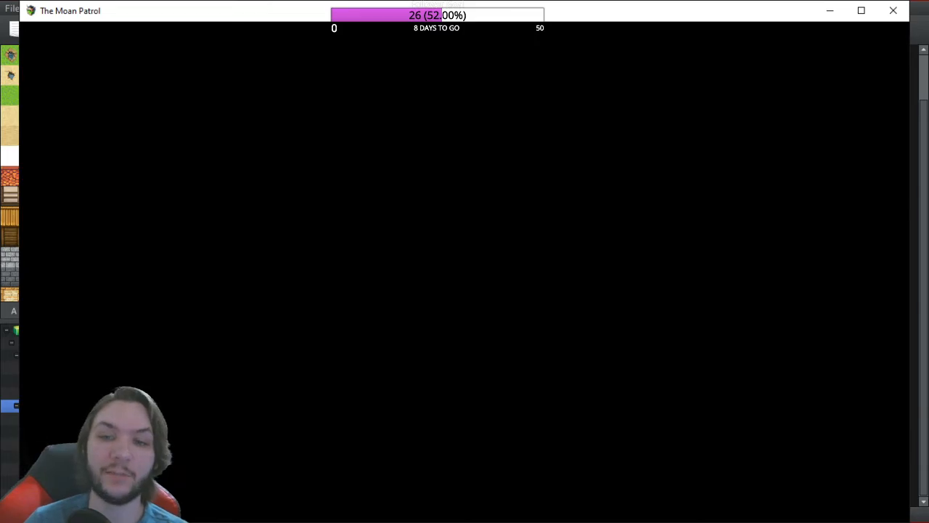
key("Right")
key("Up")
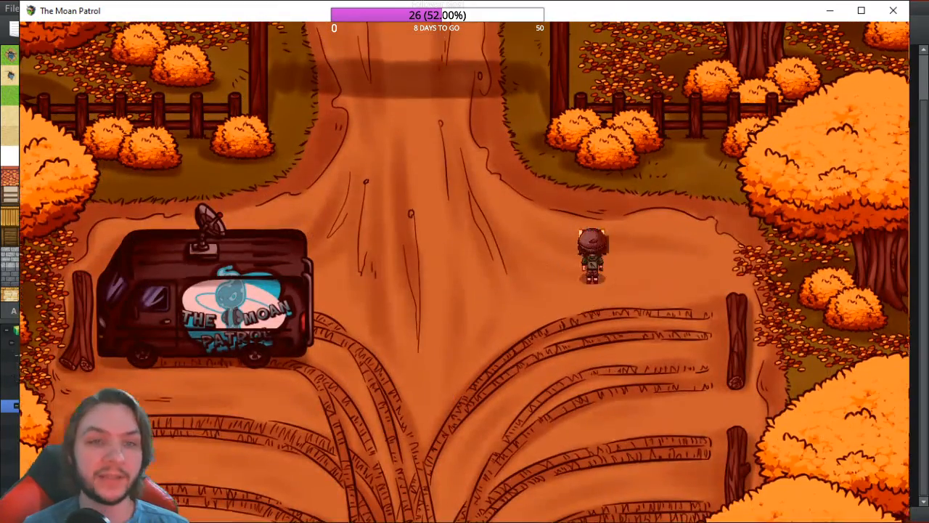
key("Return")
key("Return")
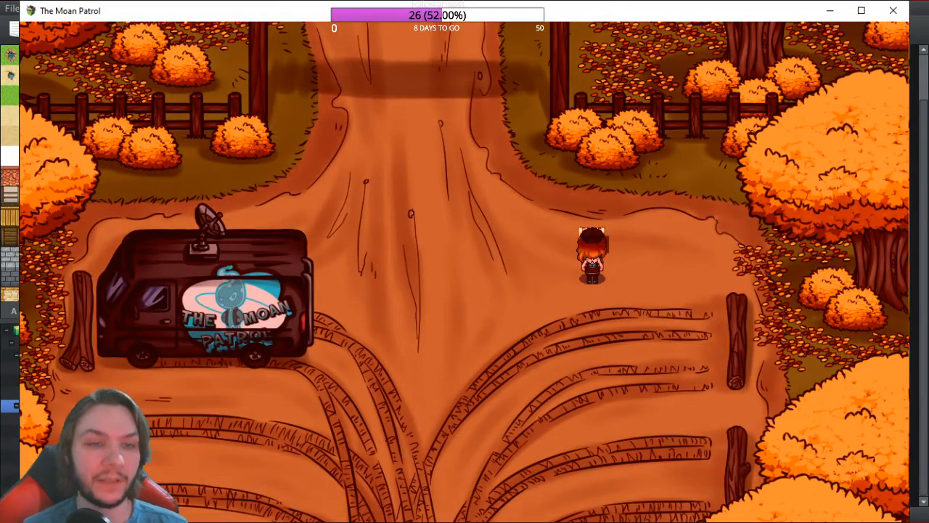
key("Left")
key("Left")
key("Left")
Step: Optimize Rook's equipment, then walk north through the Camp Eden gate into battle
key("Escape")
key("Down")
key("Down")
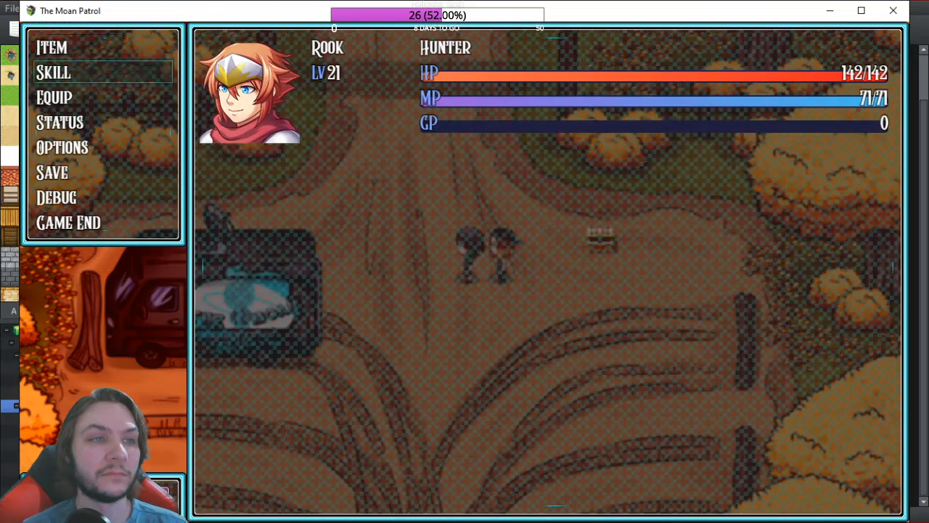
key("Return")
key("Return")
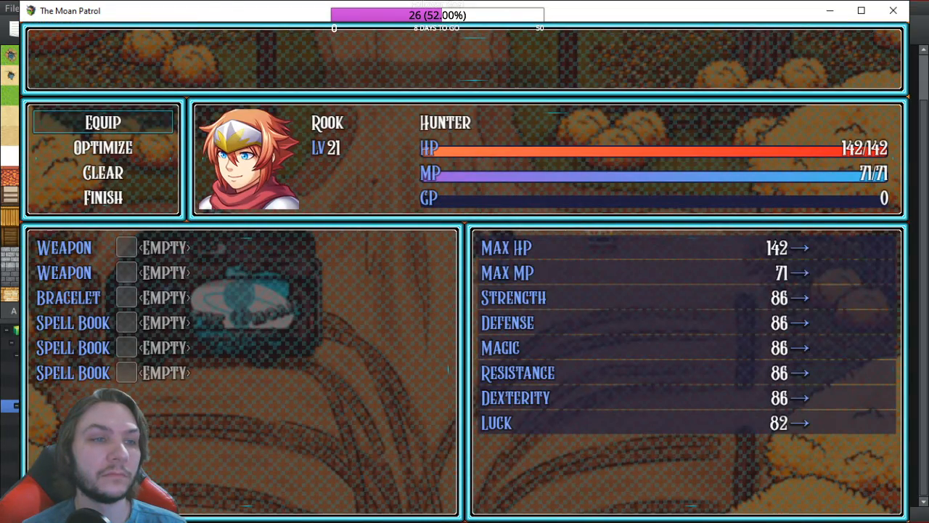
key("Down")
key("Return")
key("Escape")
key("Escape")
key("Up")
key("Escape")
key("Escape")
key("Up")
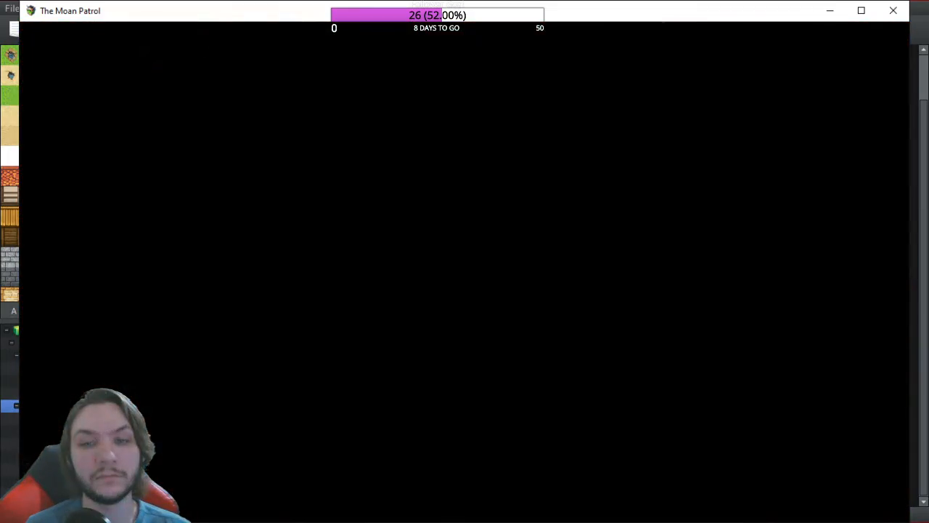
Step: Cast Black Hole Sun from the Martial skills to win the battle, then close the playtest
key("Down")
key("Return")
key("Escape")
key("Up")
key("Return")
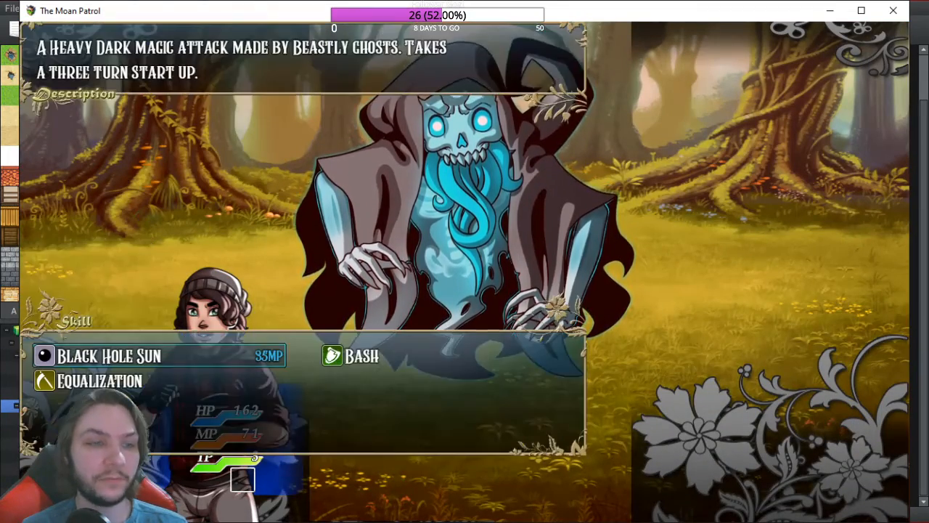
key("Return")
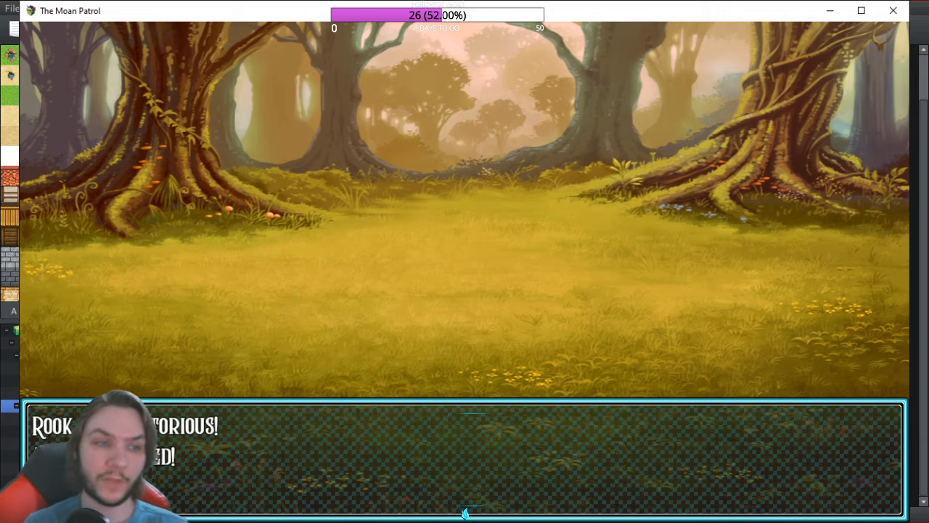
left_click(887, 13)
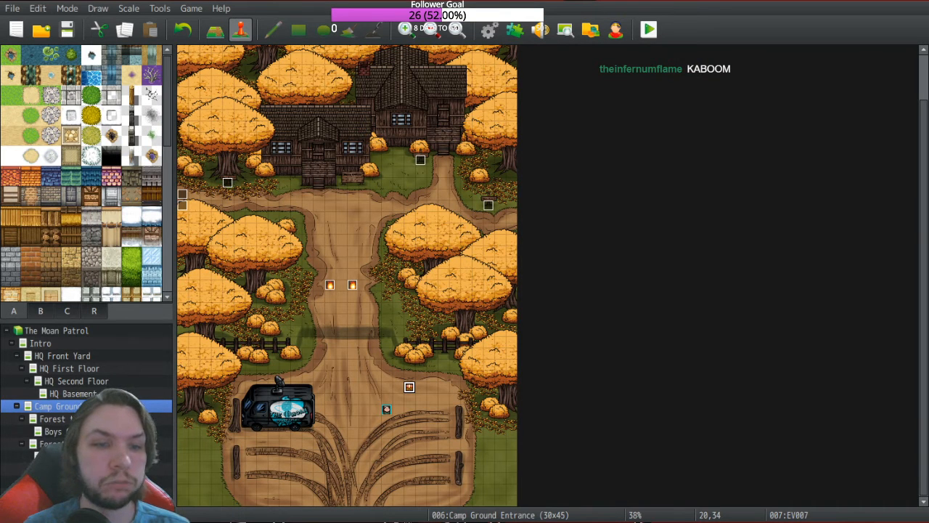
Step: Set Charge Action to Cannot move with Turn End removal after 3 turns, then playtest
left_click(489, 29)
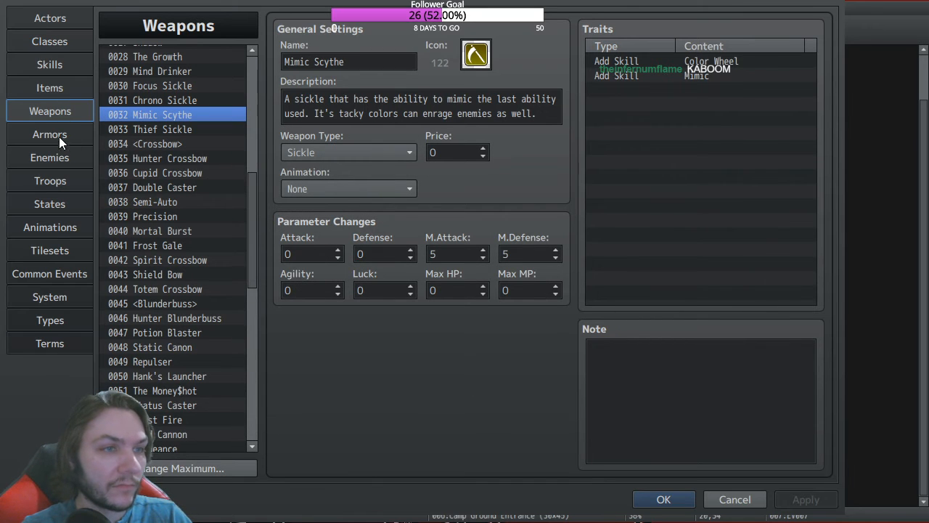
left_click(50, 204)
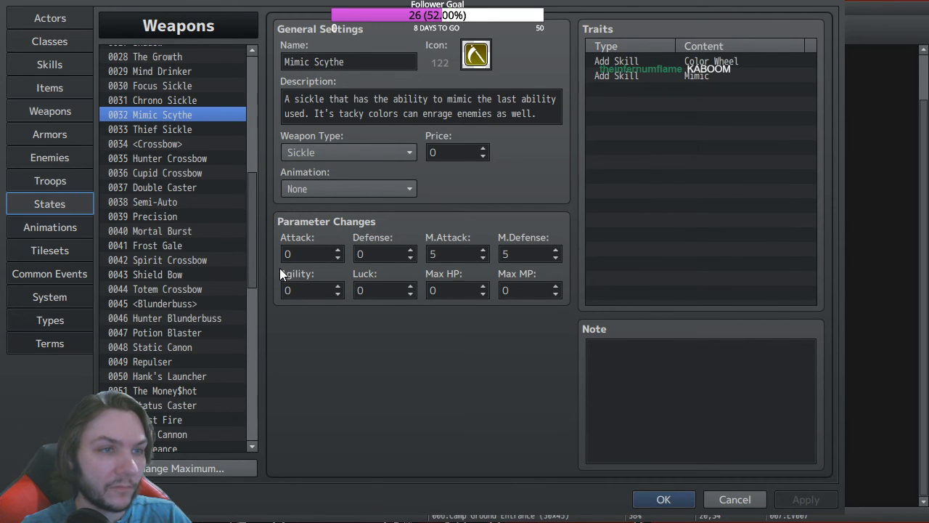
left_click(179, 352)
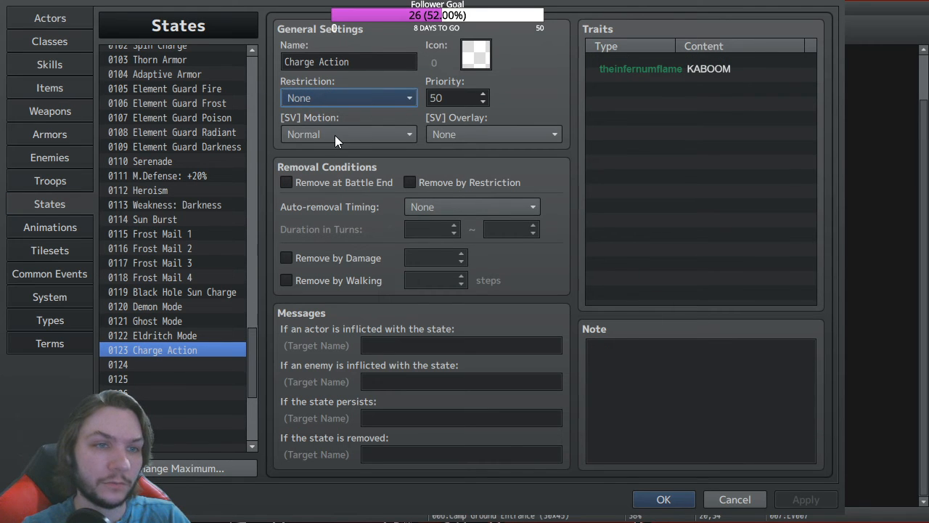
left_click(335, 174)
left_click(466, 210)
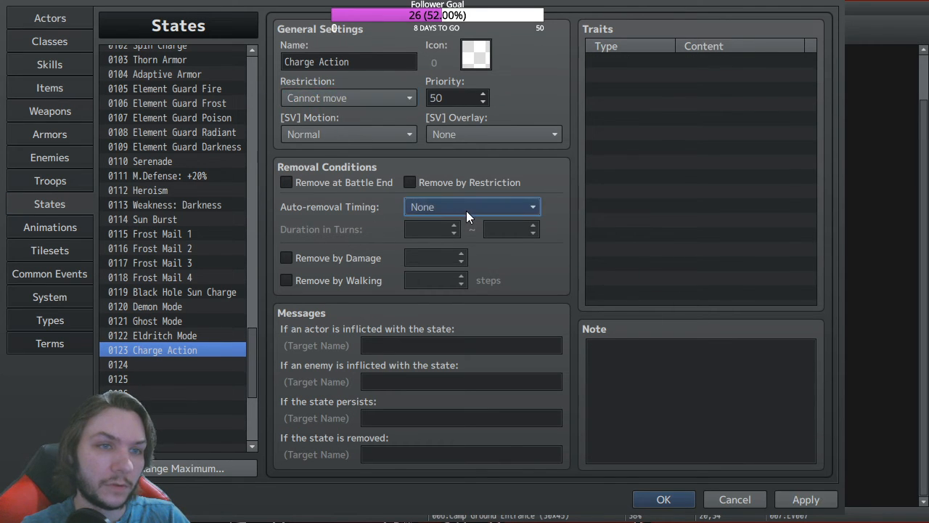
key("Down")
key("Down")
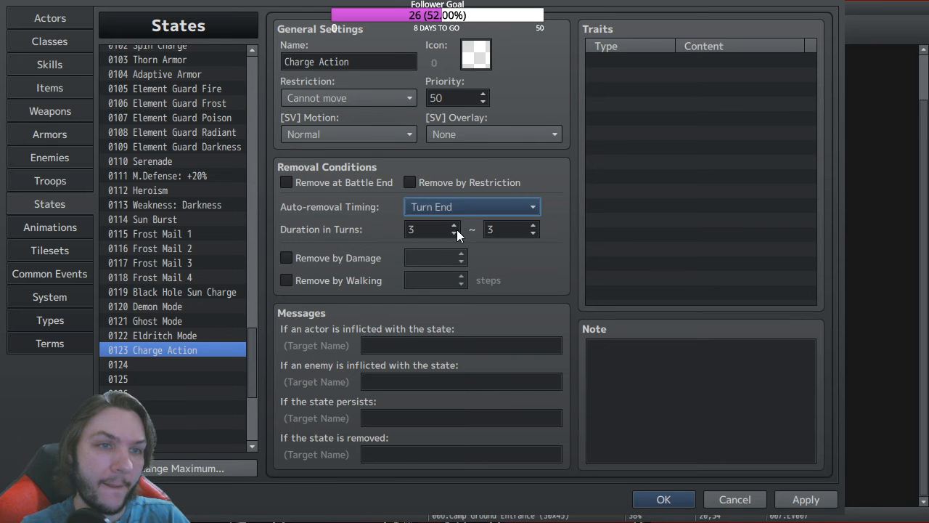
left_click(682, 506)
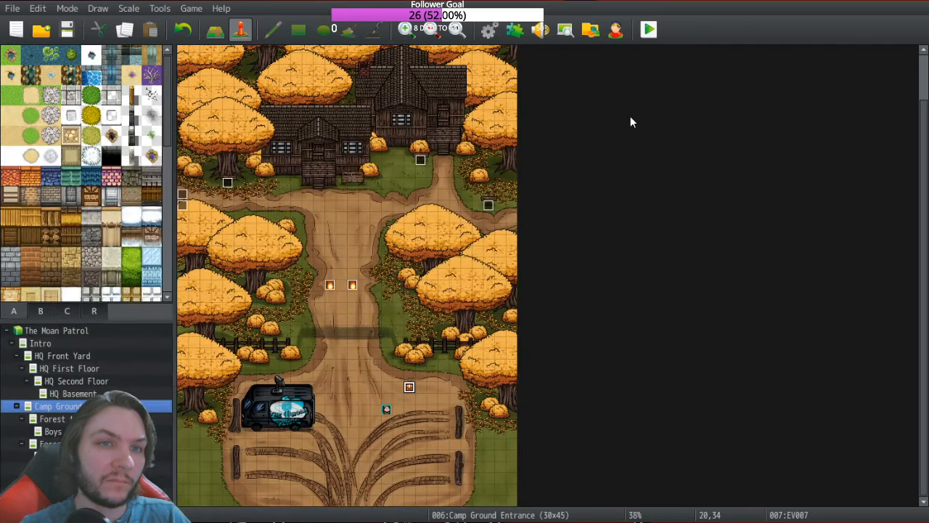
left_click(649, 31)
Step: Save changes, start a New Game, and open the chest
key("Return")
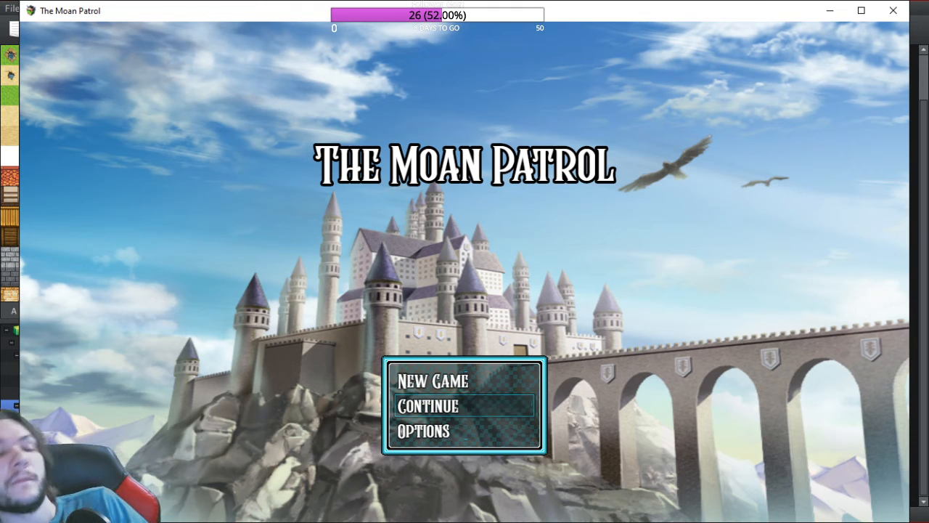
key("Up")
key("Return")
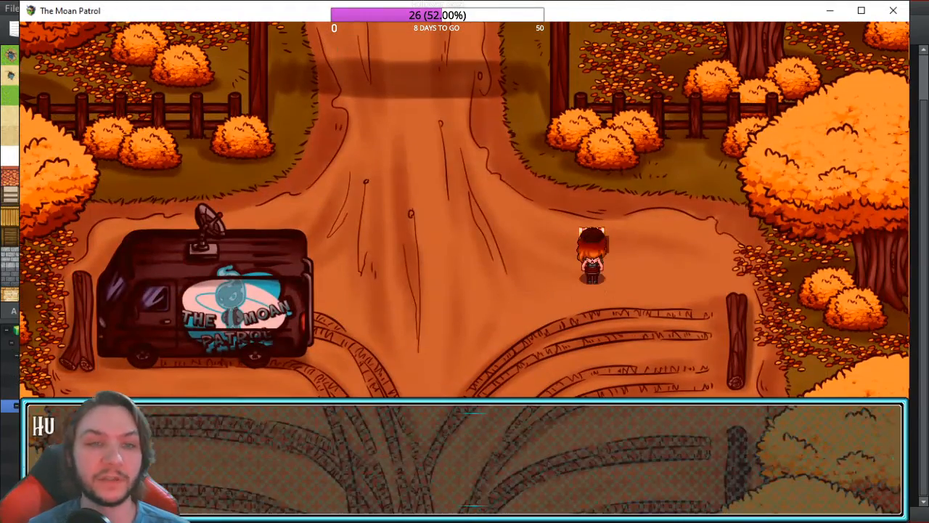
key("Return")
Step: Optimize Rook's equipment and walk north through the Camp Eden gate
key("Escape")
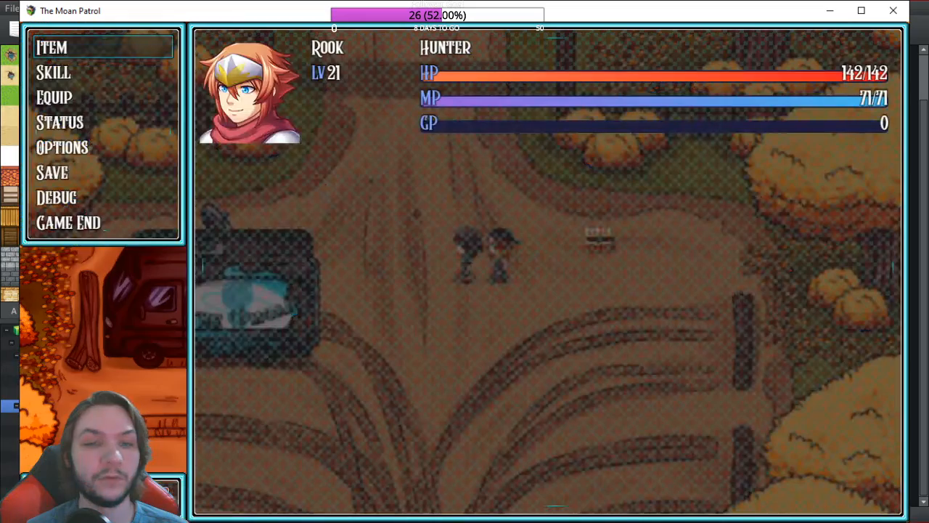
key("Down")
key("Down")
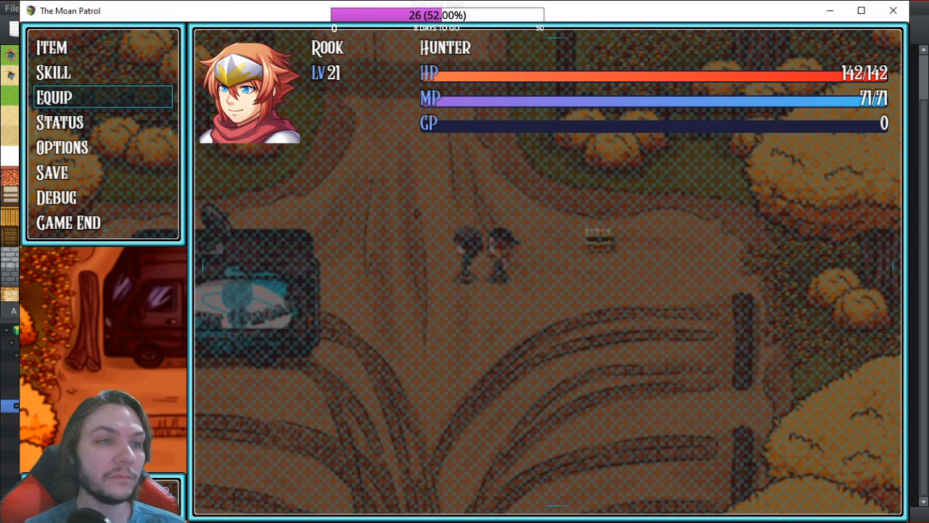
key("Return")
key("Return")
key("Down")
key("Return")
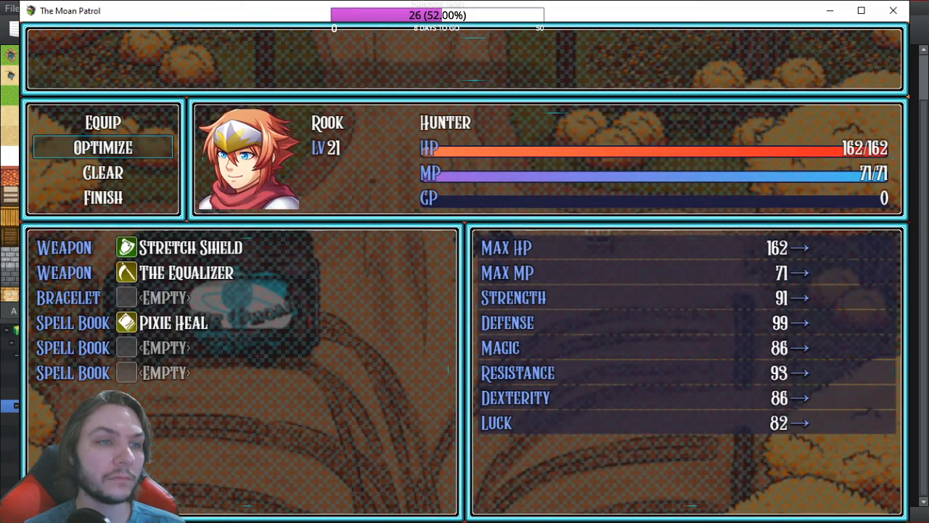
key("Escape")
key("Escape")
key("Up")
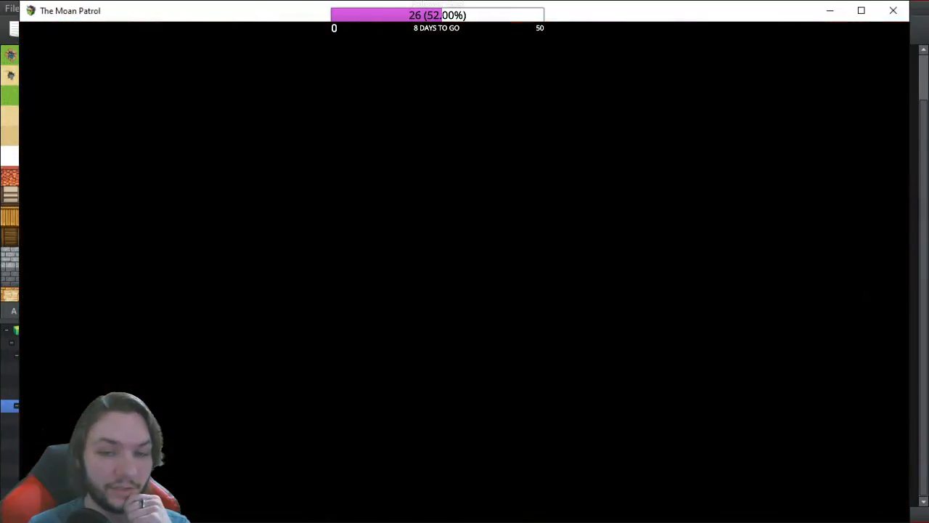
Step: Cast Black Hole Sun from the Magic skills in battle, then close the playtest window
key("Down")
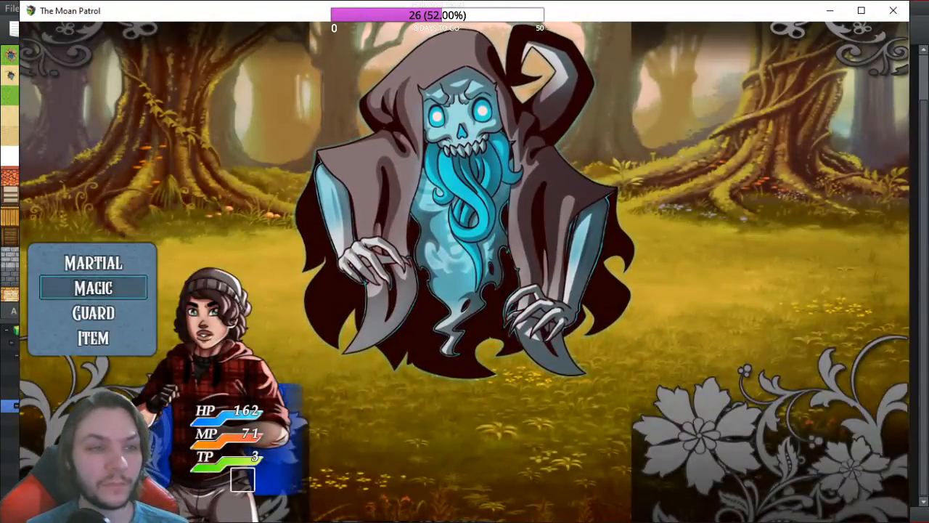
key("Return")
key("Return")
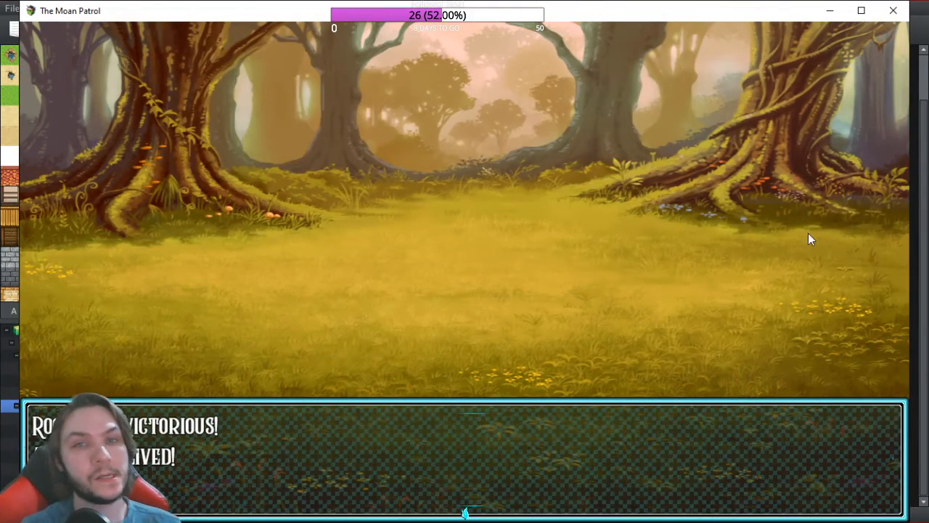
left_click(905, 19)
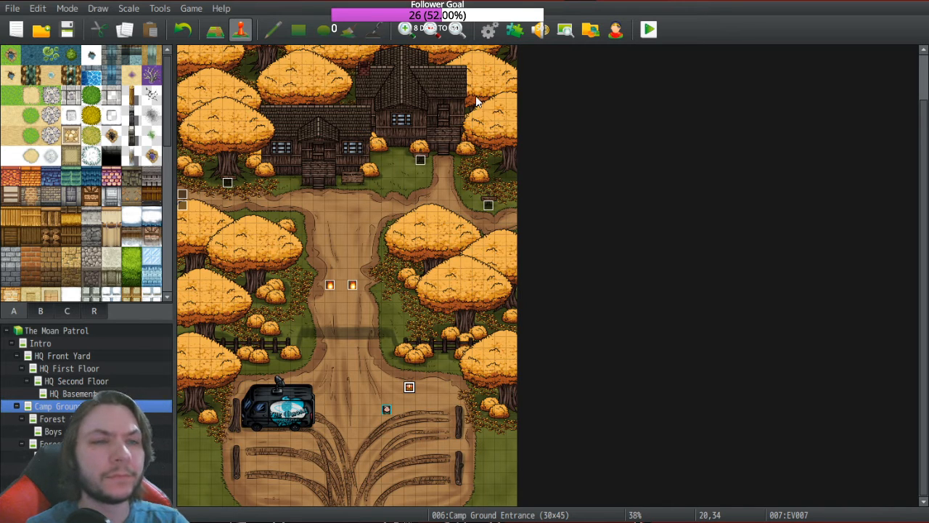
left_click(488, 30)
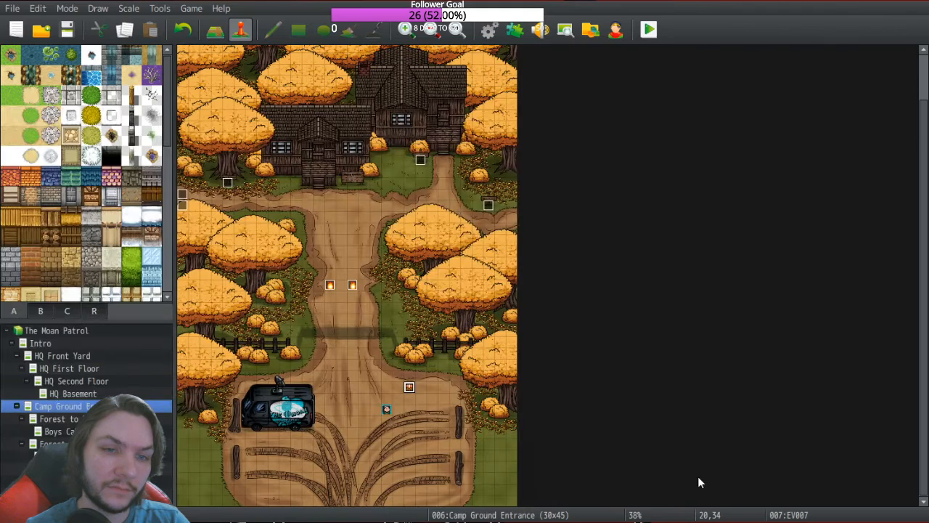
left_click(668, 499)
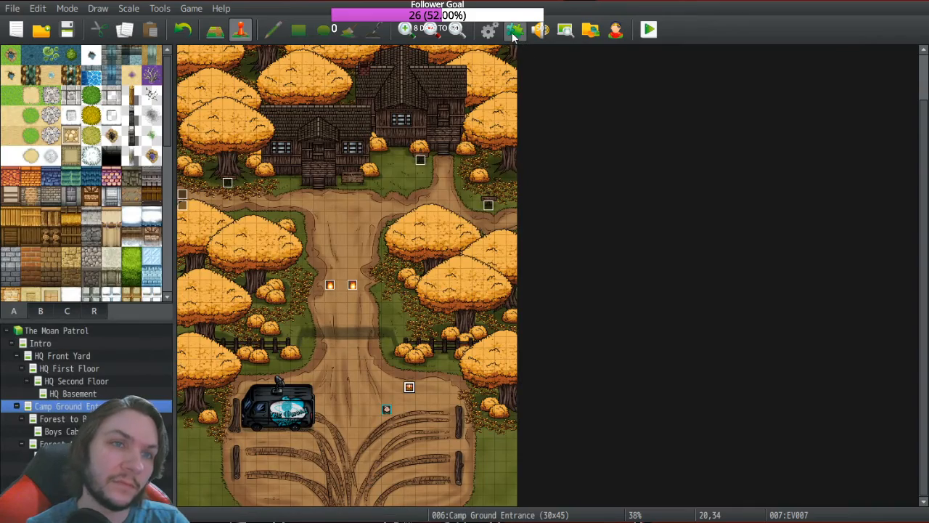
key("F10")
scroll(109, 356, "down", 10)
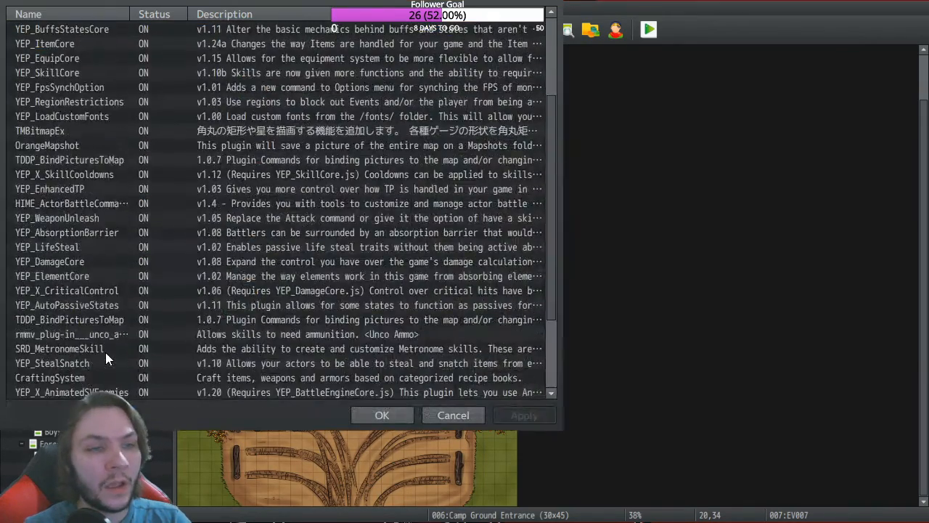
left_click(231, 376)
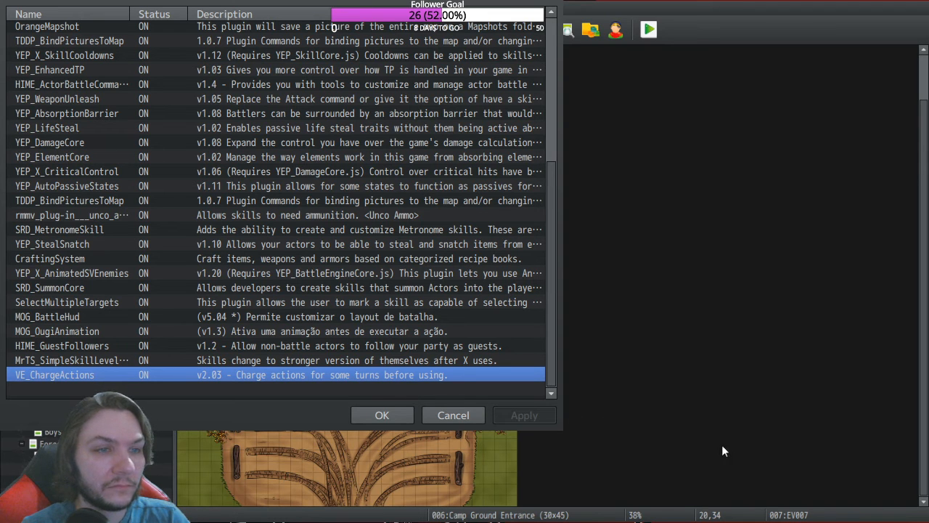
left_click(379, 416)
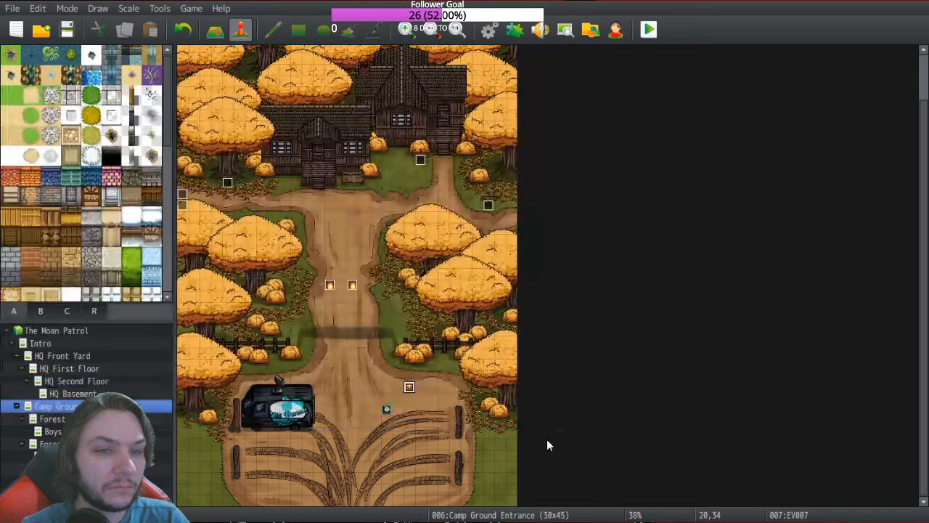
Step: Reopen the database on state 0123 Charge Action, set to Cannot move for 3 turns
left_click(490, 31)
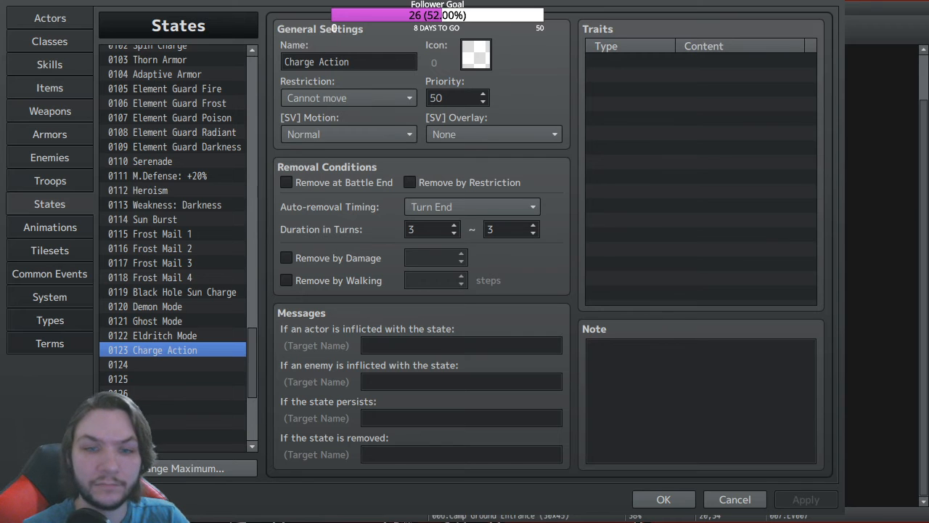
Step: Select skill 0333 Black Hole Sun and set its Scope to The User
key("alt+Tab")
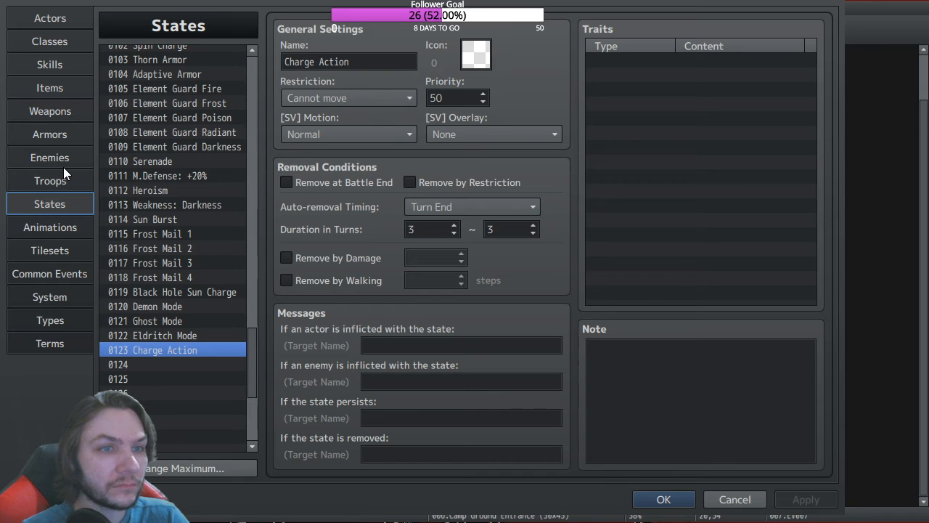
left_click(62, 64)
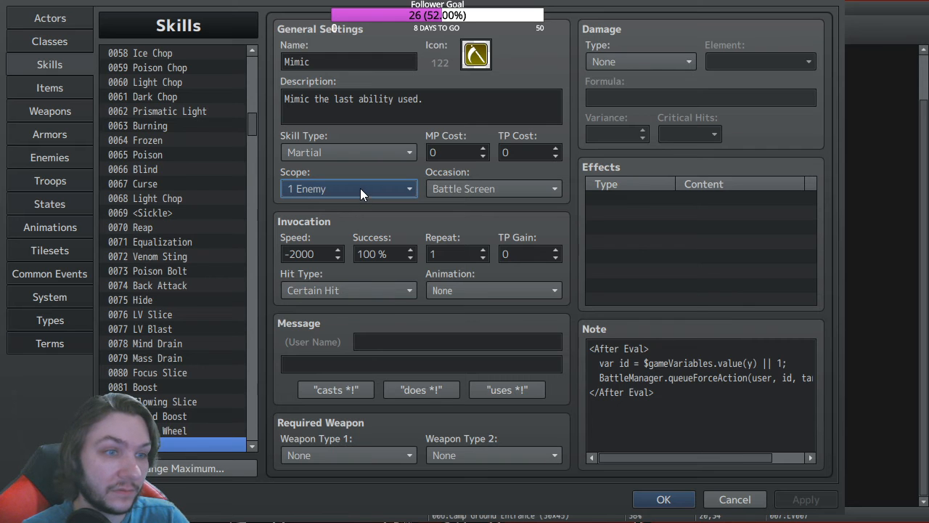
scroll(203, 211, "down", 2)
scroll(202, 211, "down", 4)
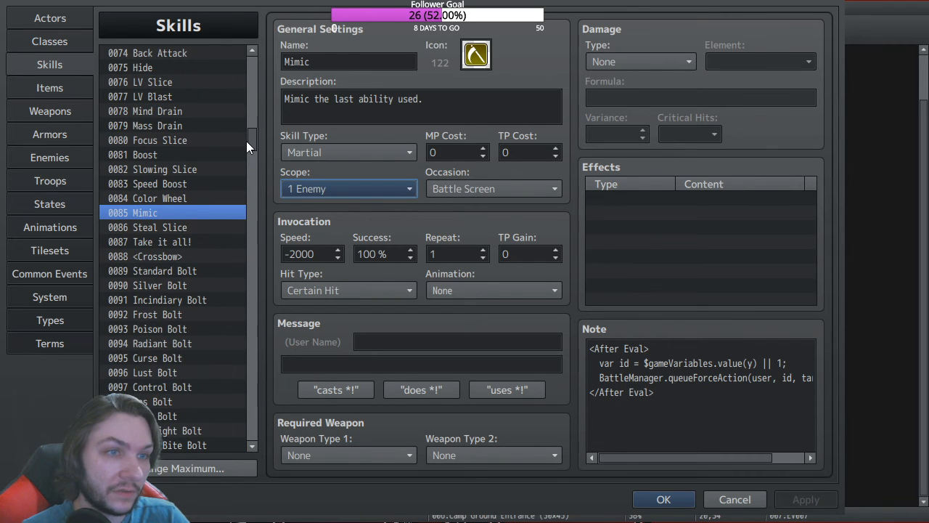
left_click_drag(250, 139, 258, 371)
left_click(161, 336)
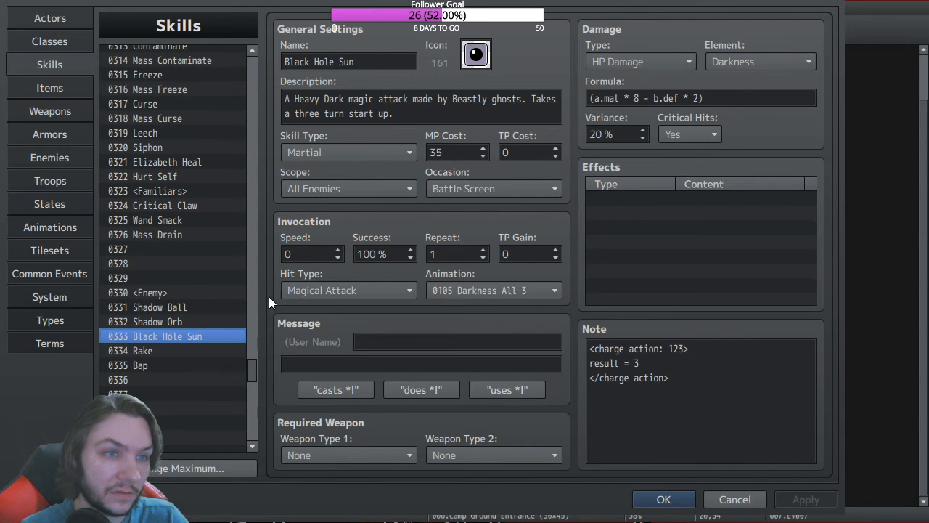
left_click(379, 192)
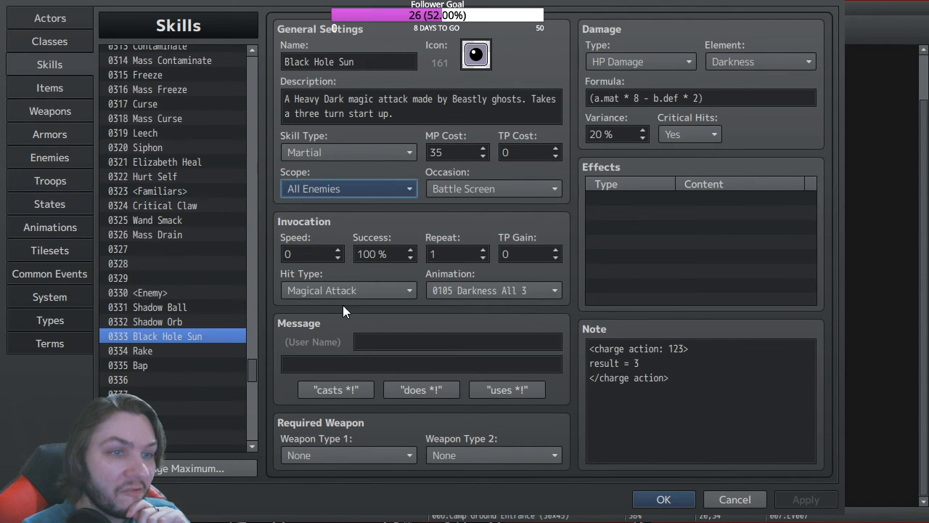
left_click(333, 396)
Step: Add an Add State Charge Action 100% effect, then select empty skill 0336 for naming
left_click(627, 196)
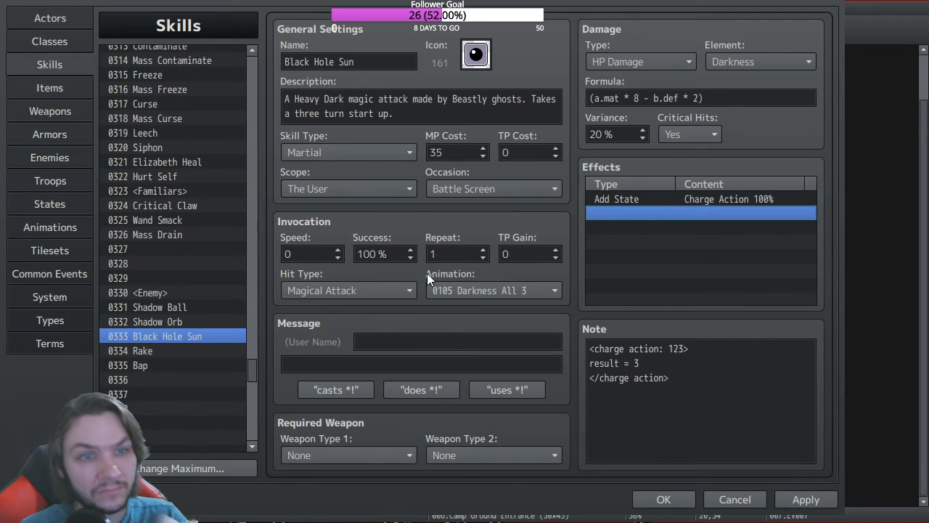
left_click(156, 379)
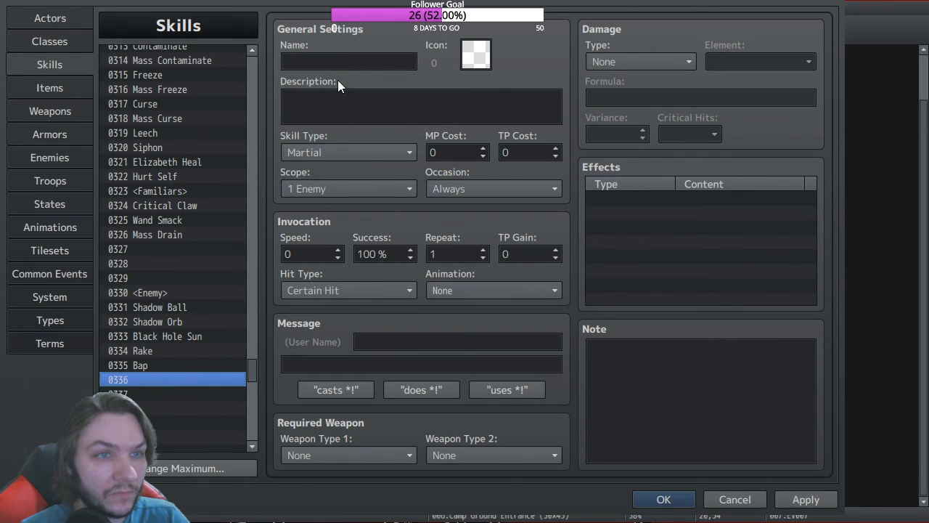
left_click(332, 61)
Step: Name skill 0336 'Charge Action'
type("C")
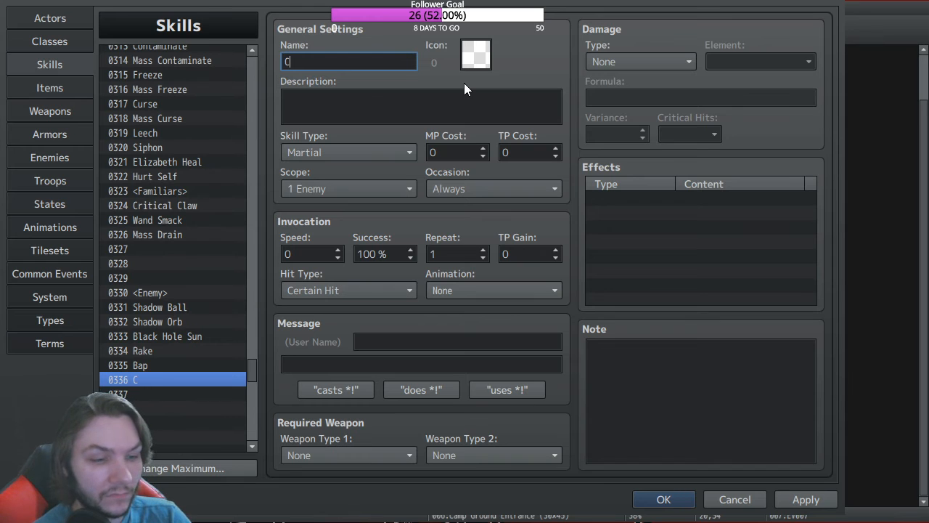
left_click(175, 336)
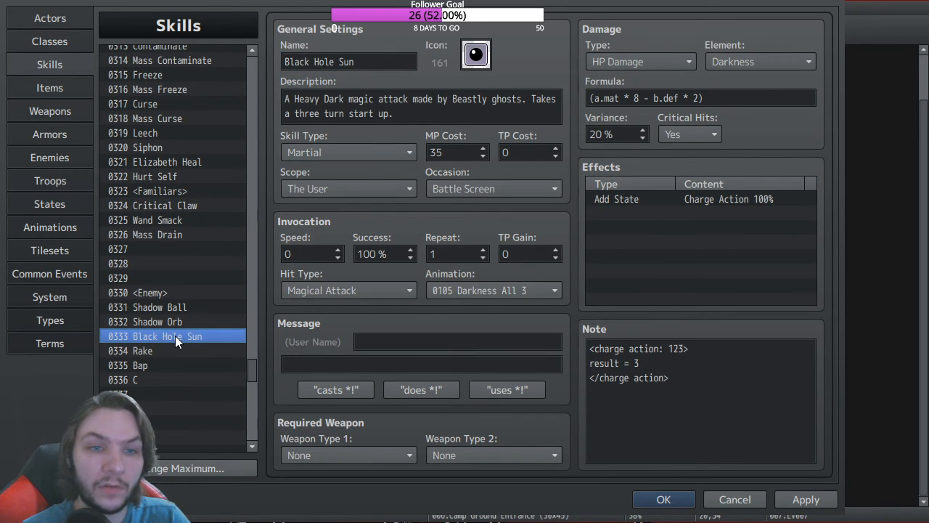
left_click(149, 380)
double_click(327, 62)
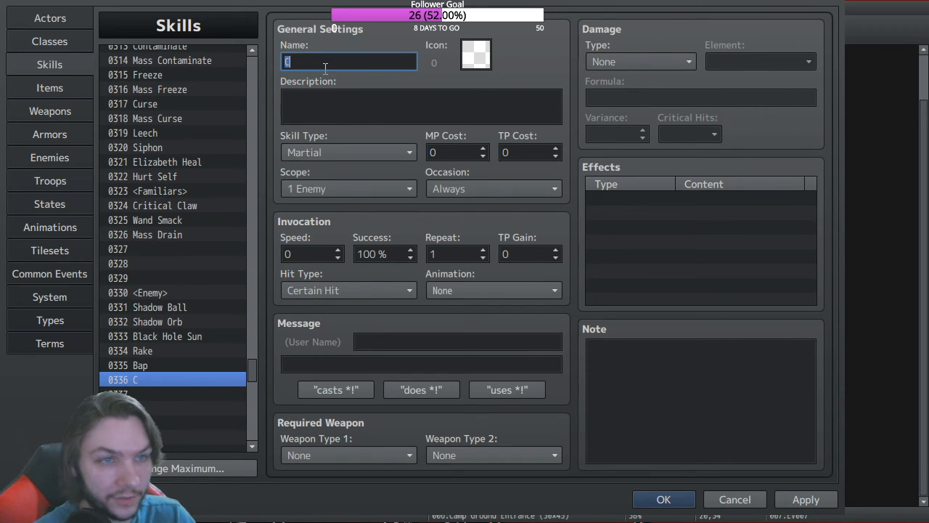
left_click(319, 64)
type("ha")
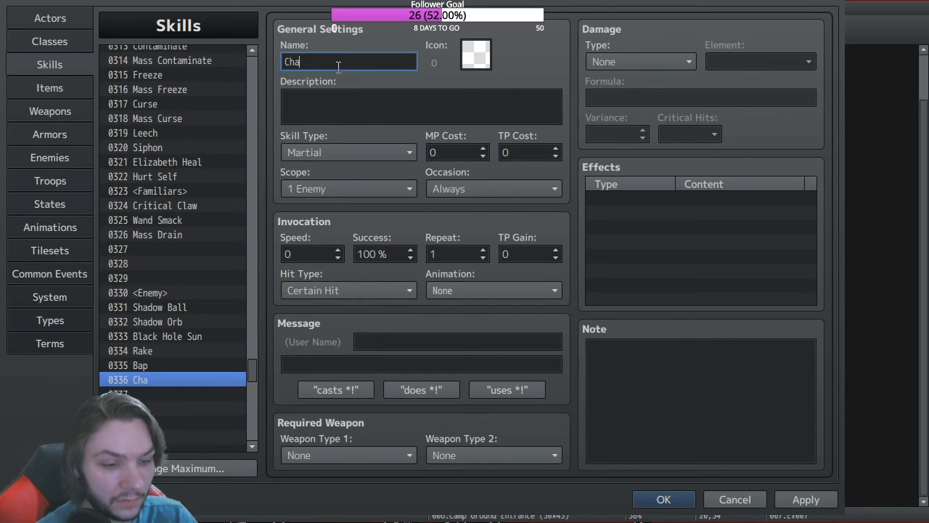
type("rge Action")
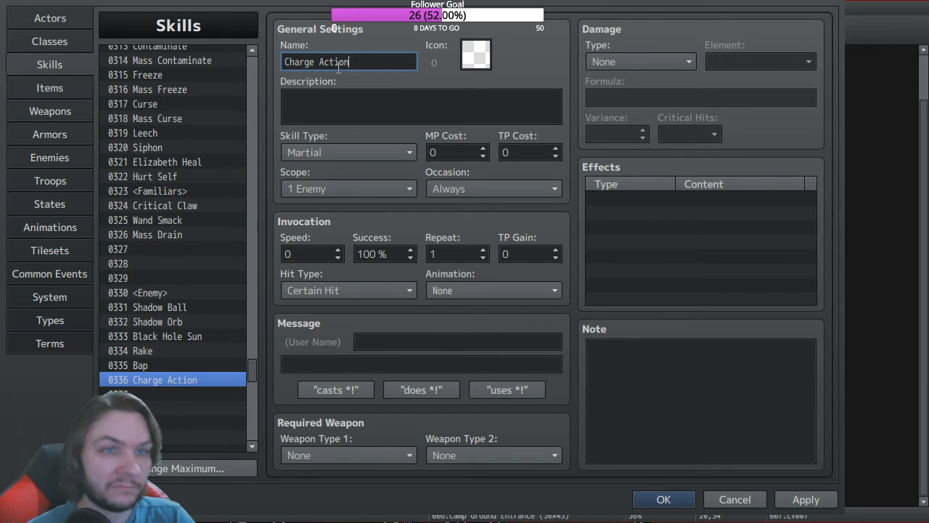
Step: Give Charge Action an Add State Charge Action 100% effect and Scope The User
left_click(613, 197)
double_click(613, 196)
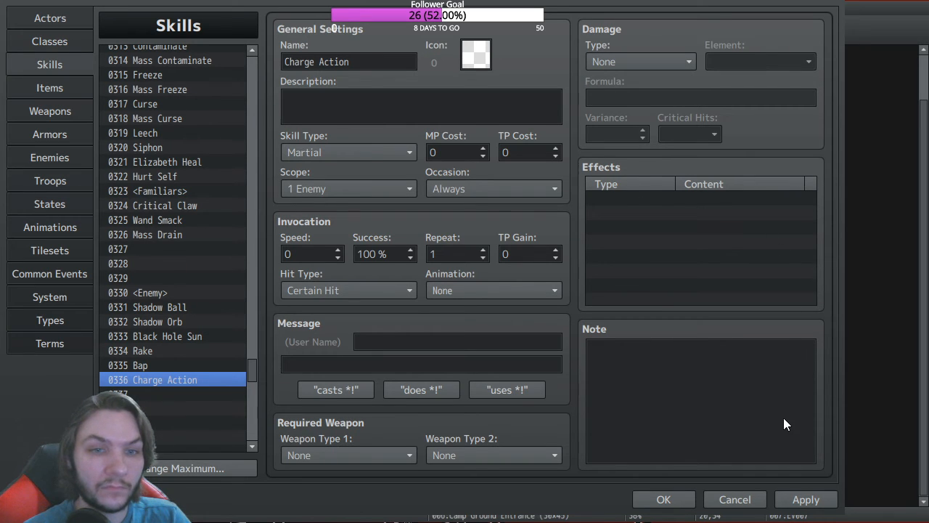
left_click(725, 320)
left_click(328, 189)
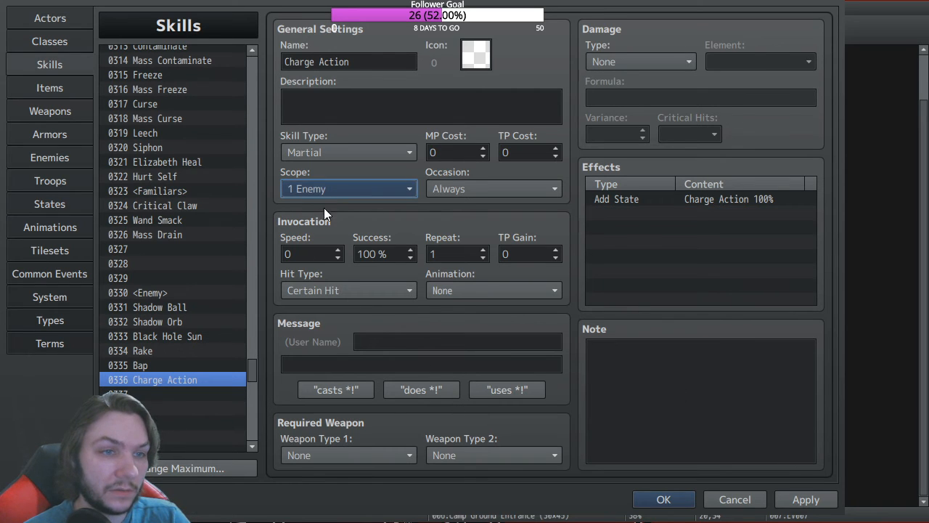
left_click(330, 390)
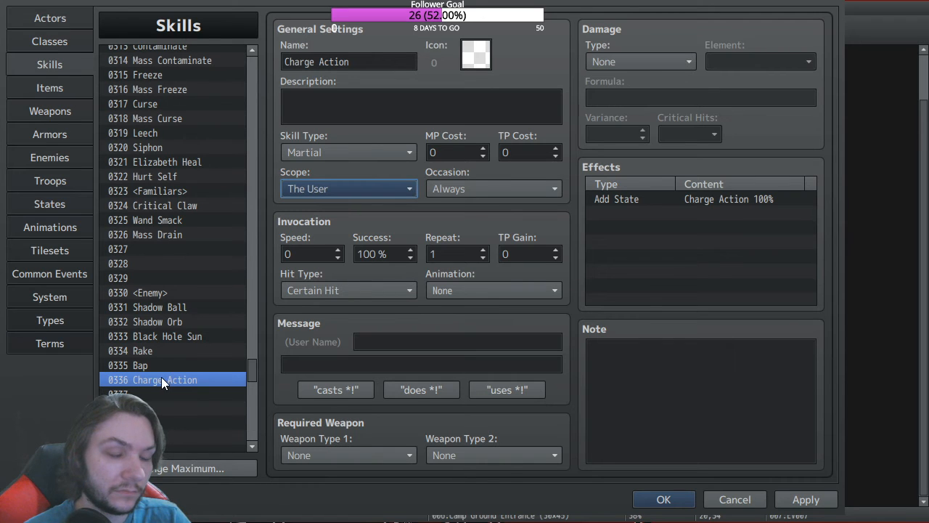
Step: Remove Black Hole Sun's Charge Action effect, set Scope to All Enemies, and save
left_click(171, 337)
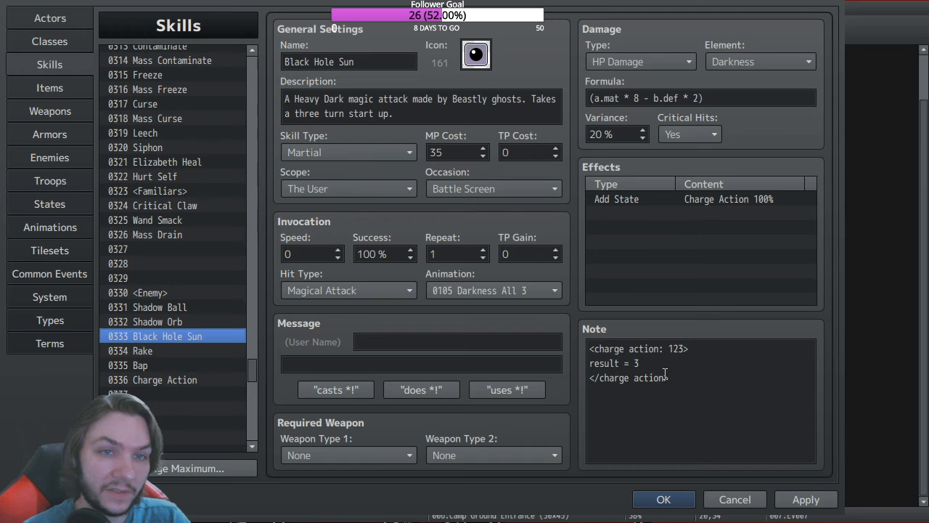
left_click(655, 199)
key("Delete")
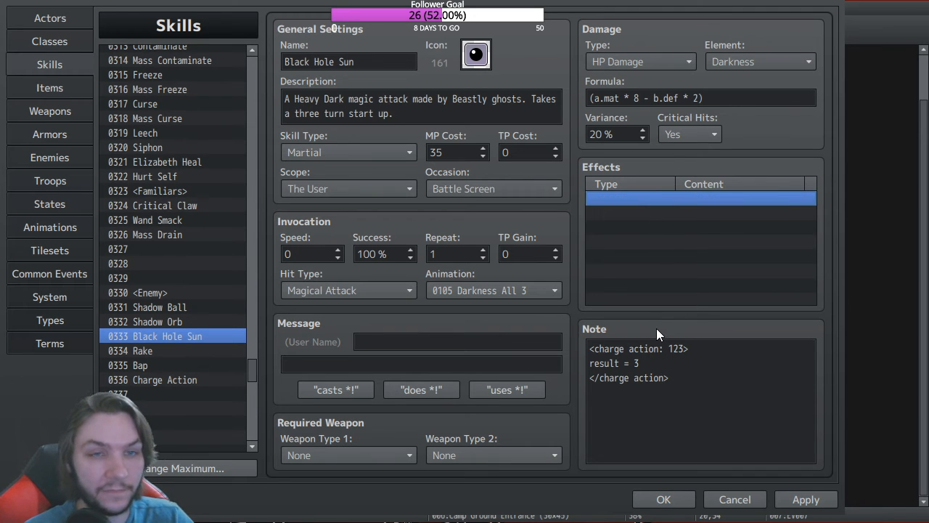
left_click(367, 189)
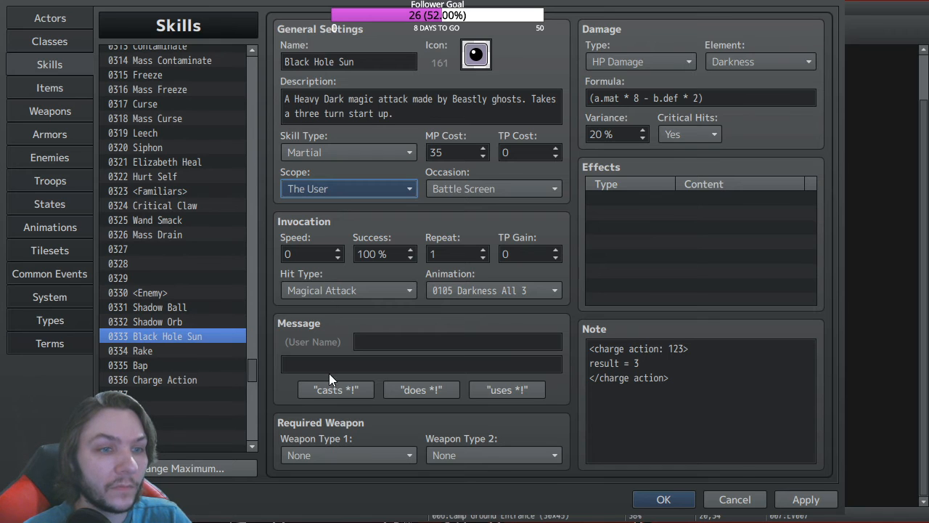
left_click(323, 238)
left_click(664, 501)
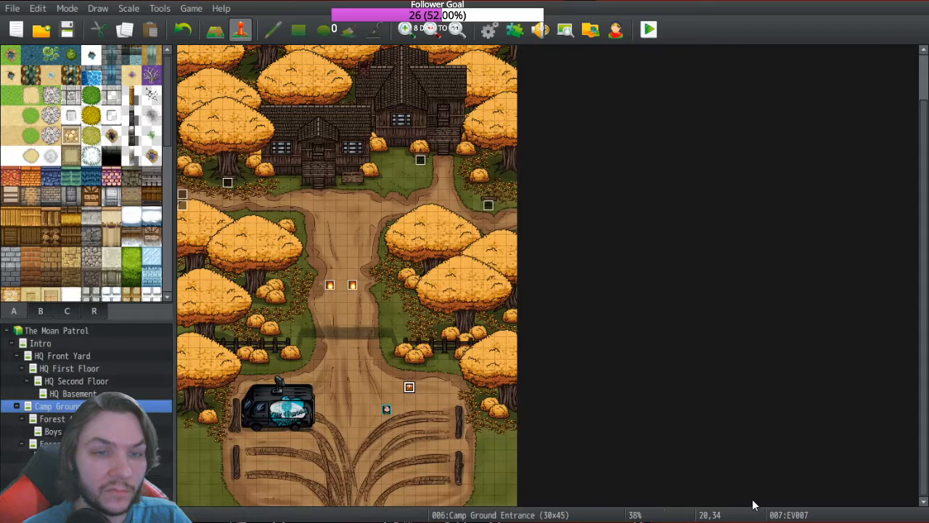
Step: Change chest event EV007's Change Skill command to teach Charge Action, then start a playtest
left_click(649, 29)
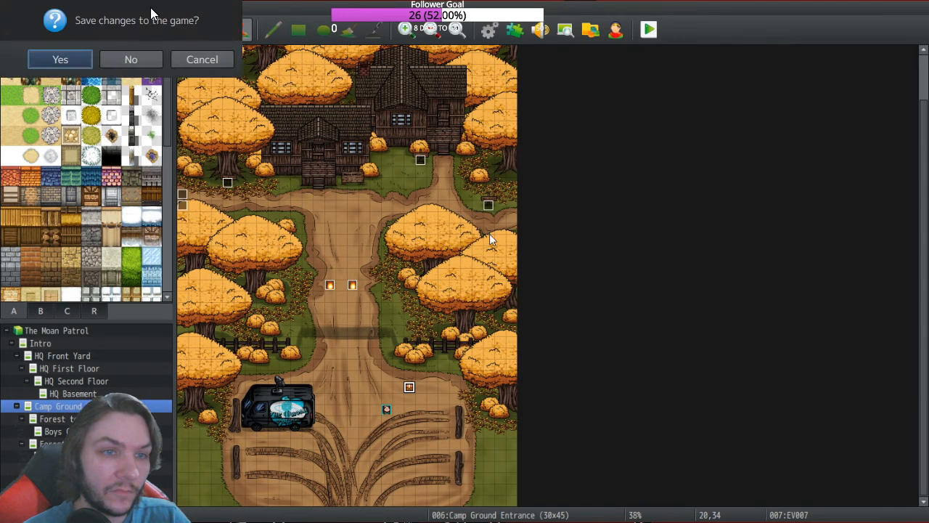
left_click(209, 61)
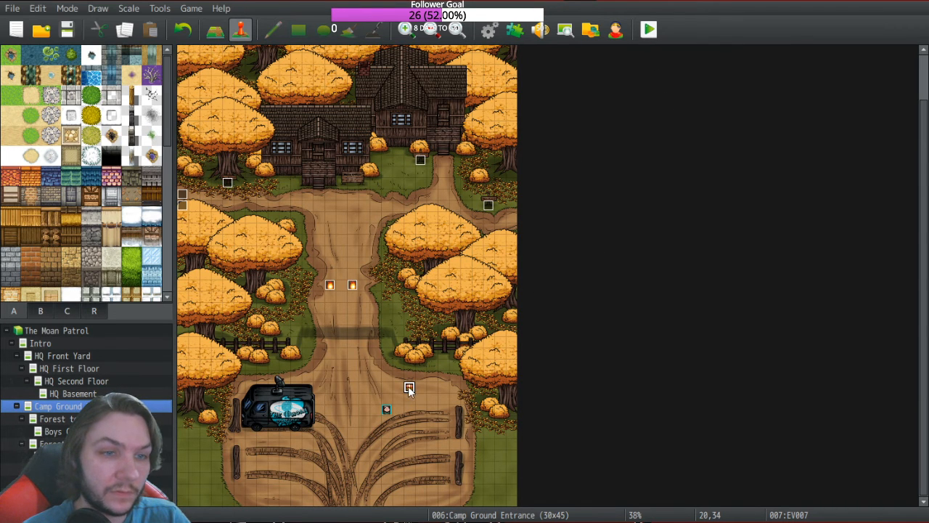
double_click(408, 388)
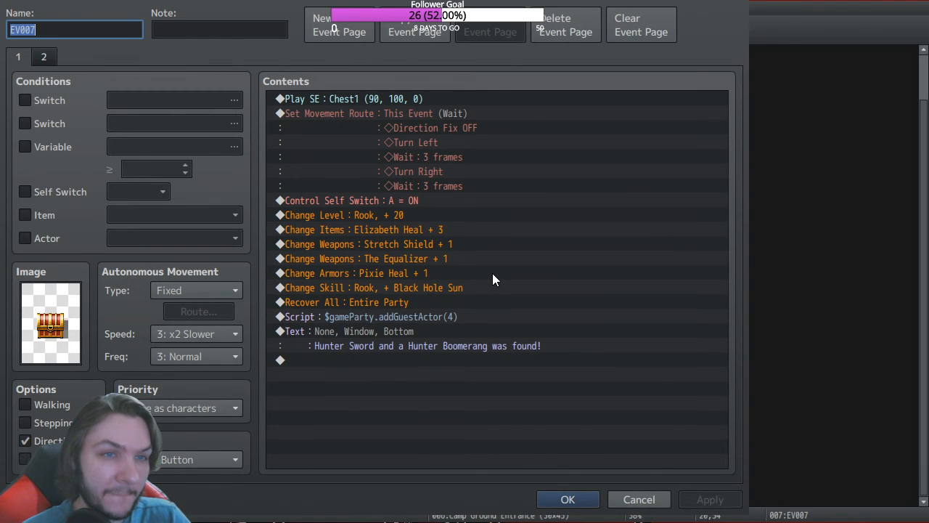
left_click(396, 288)
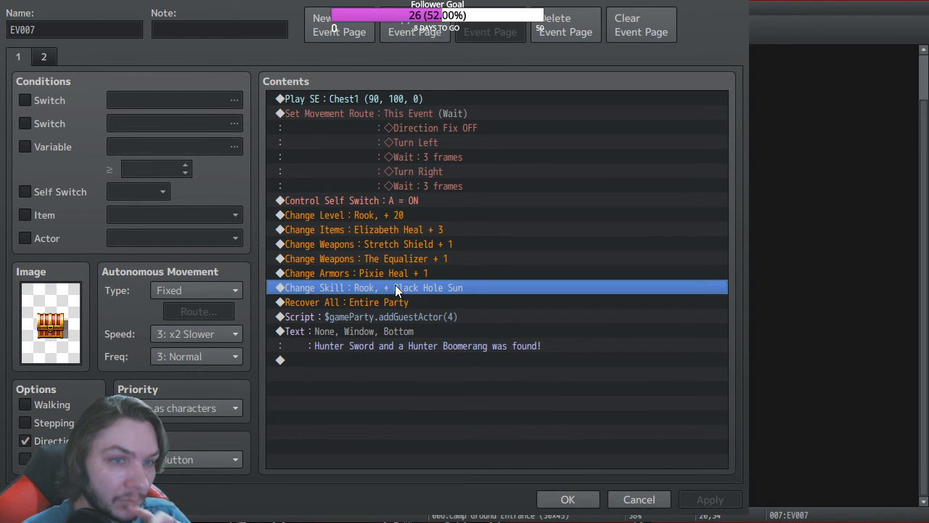
double_click(481, 322)
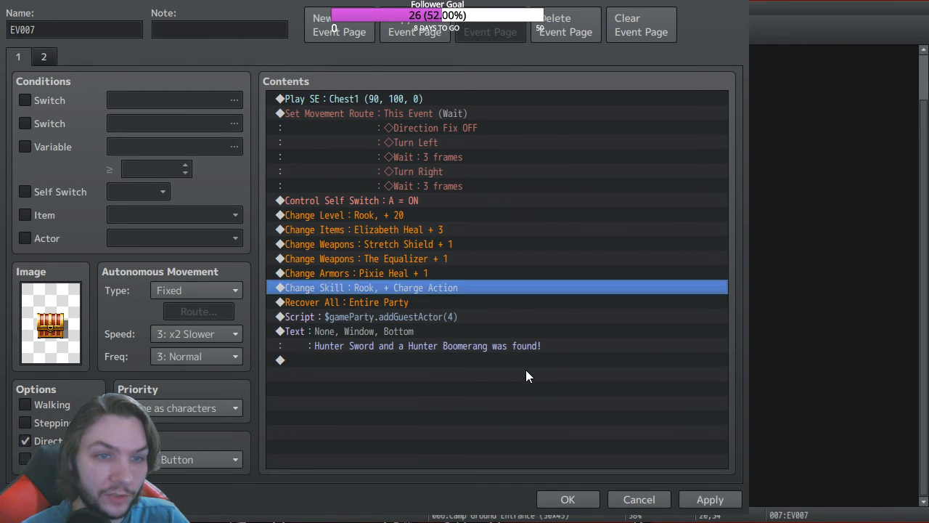
left_click(565, 498)
left_click(648, 29)
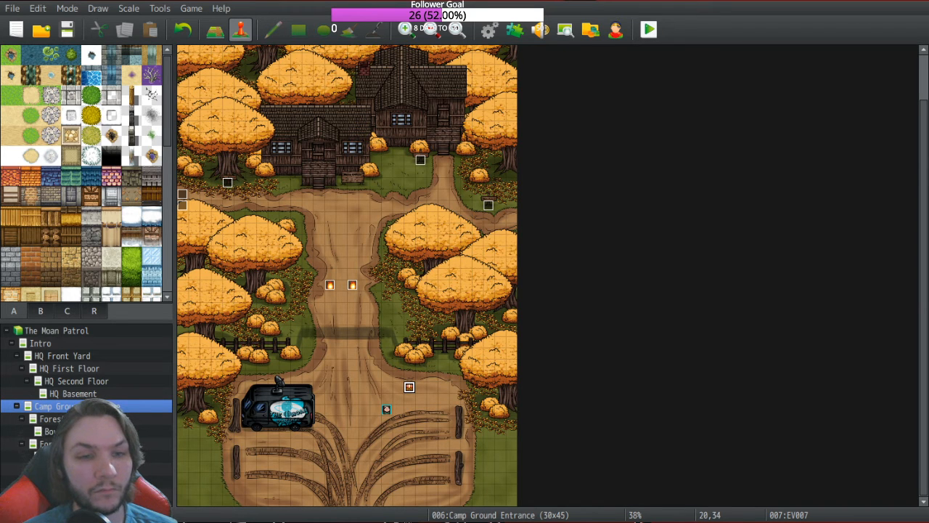
Step: Start a New Game and walk past the Camp Eden sign into the ghost battle
key("Up")
key("Return")
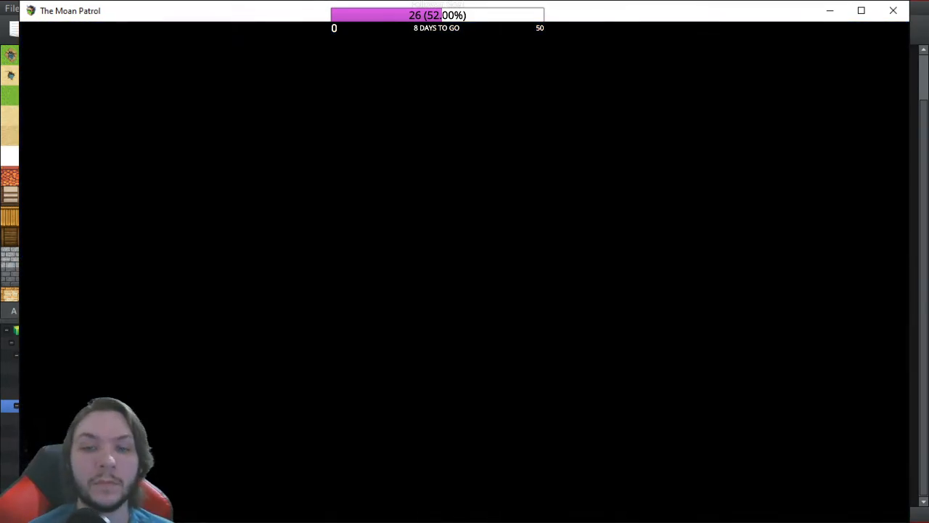
key("Right")
key("Up")
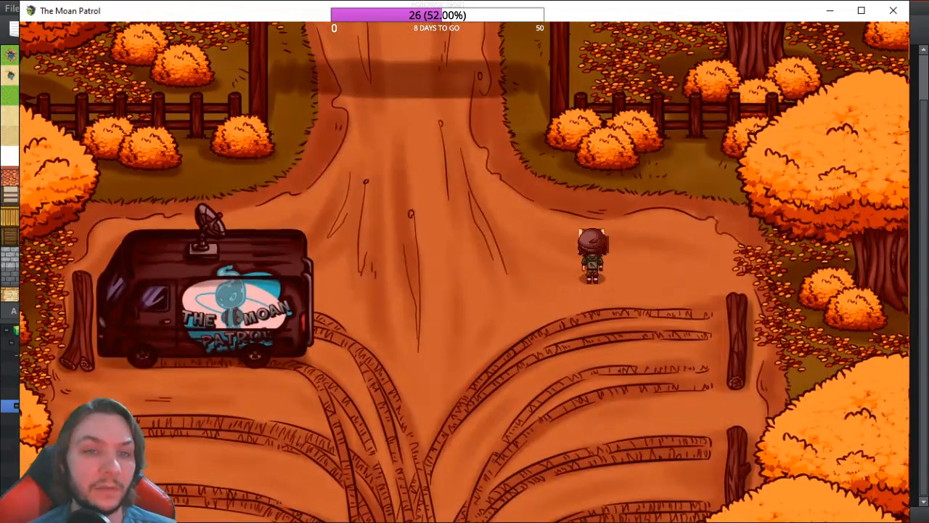
key("Return")
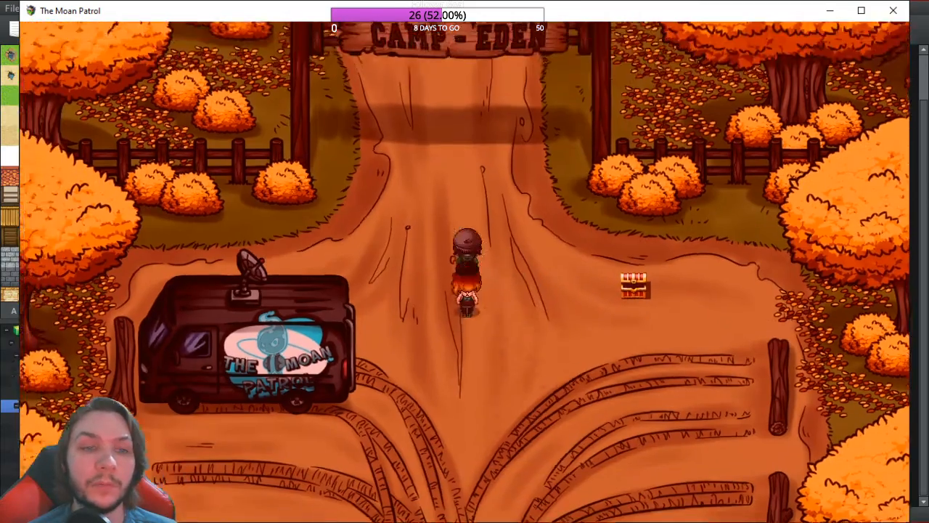
key("Up")
key("Left")
key("Up")
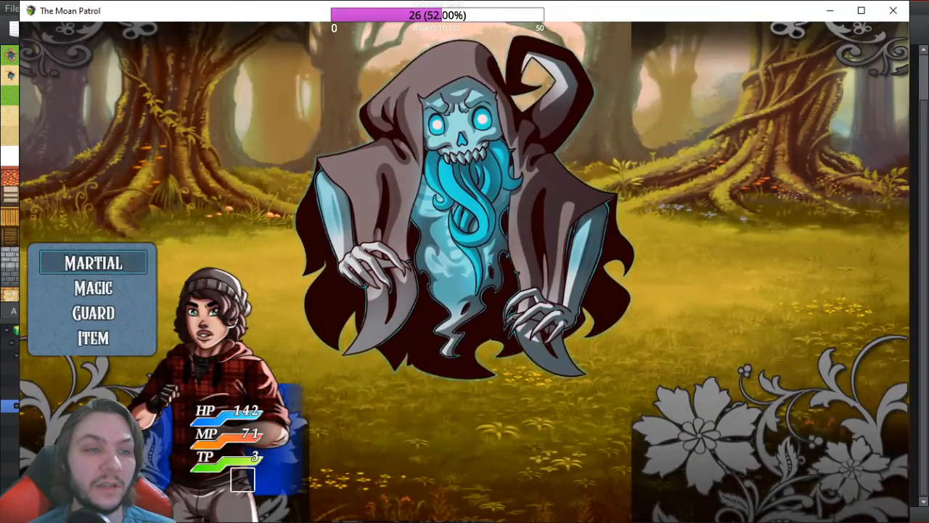
Step: Use Martial > Charge Action in the battle, then close the playtest window
key("Return")
key("Return")
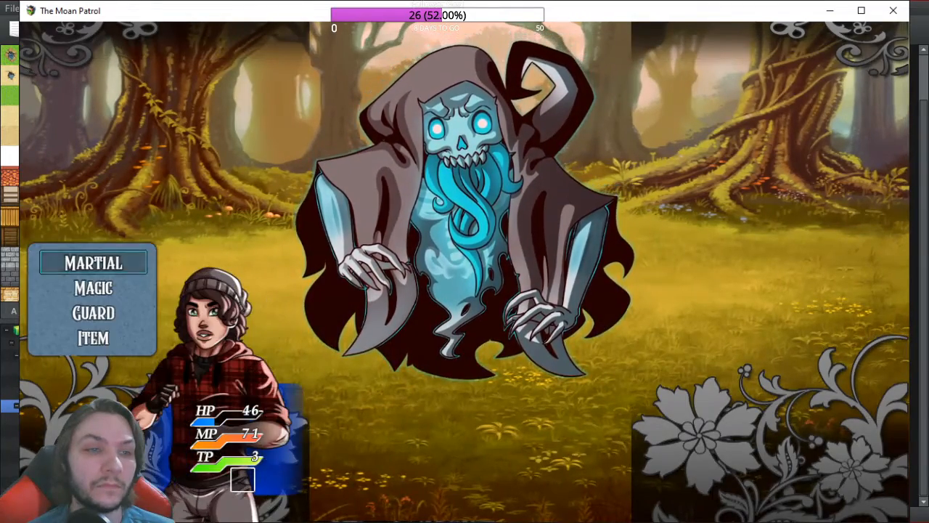
key("Return")
key("Escape")
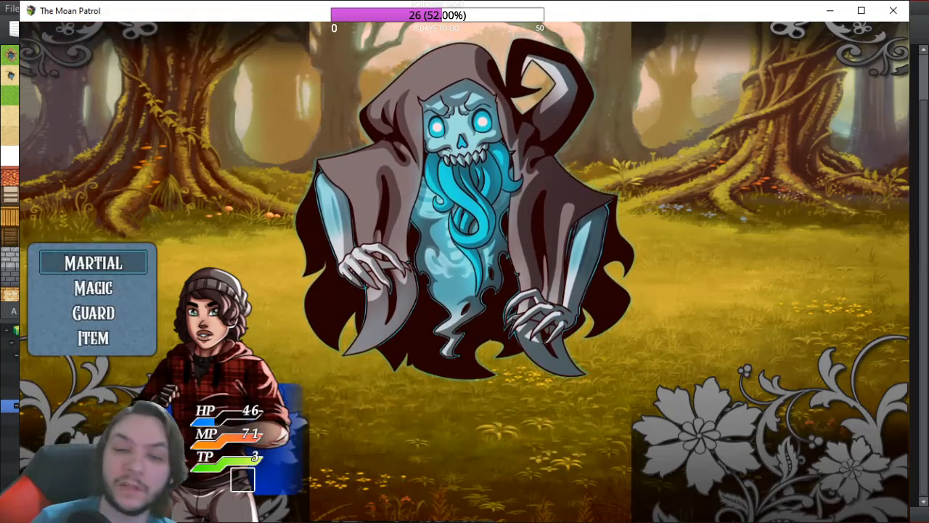
left_click(904, 10)
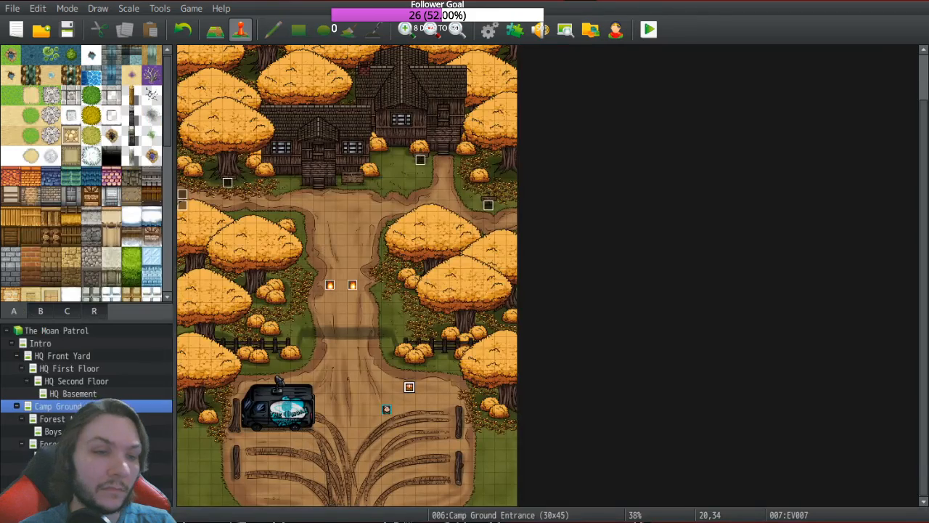
Step: Change state 0123 Charge Action's Restriction to None and apply it
left_click(490, 36)
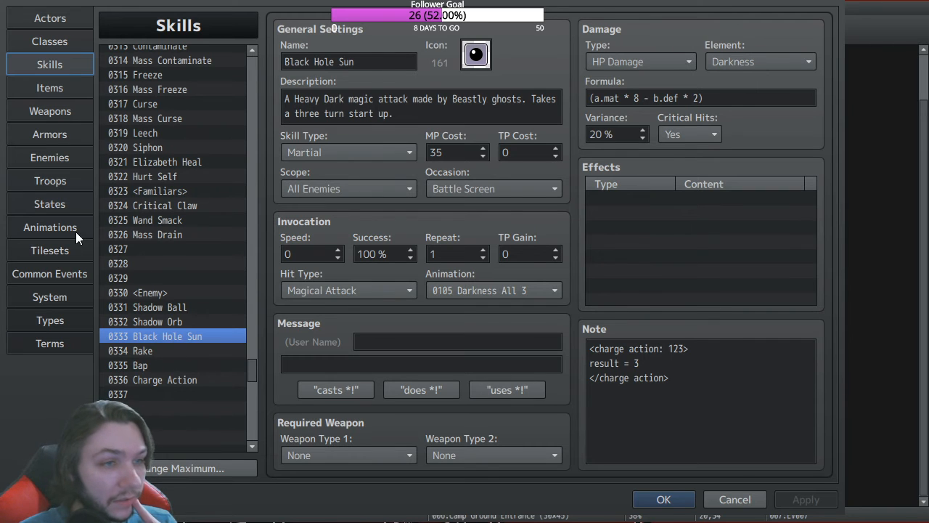
left_click(62, 204)
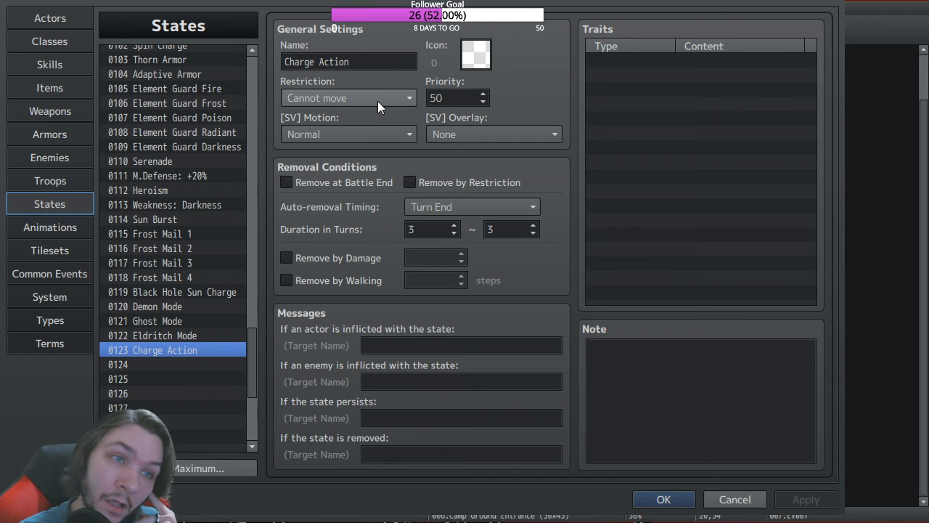
scroll(377, 101, "up", 4)
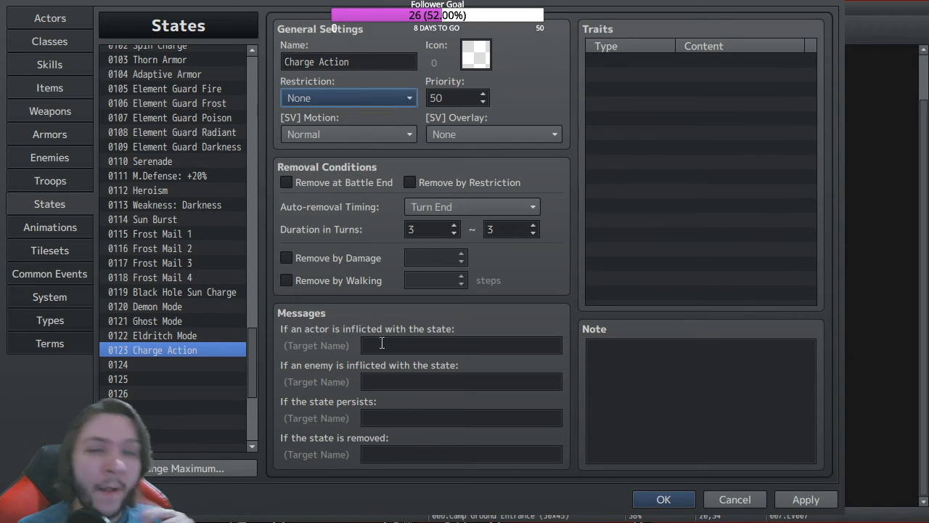
left_click(806, 500)
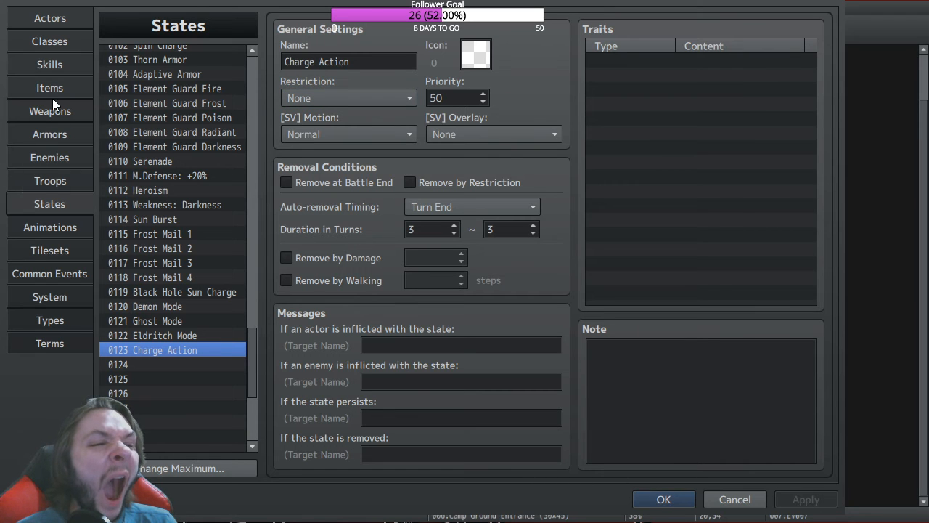
left_click(50, 64)
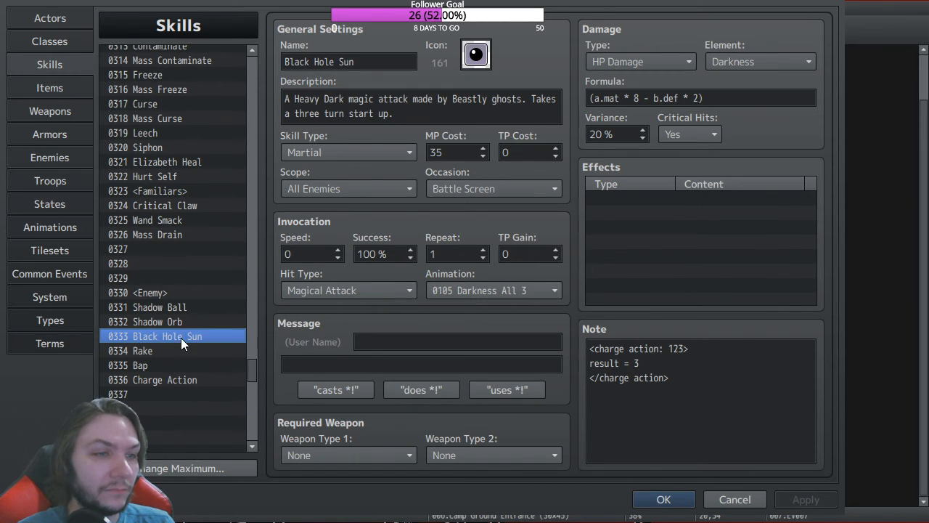
Step: Paste Black Hole Sun onto skill 0336, target The User, add Charge Action 100%, and save
left_click(166, 380)
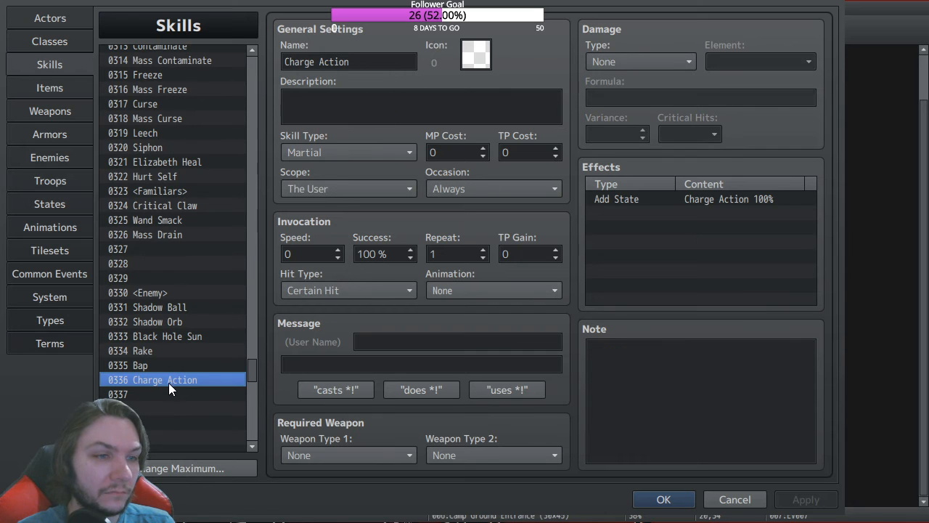
key("ctrl+v")
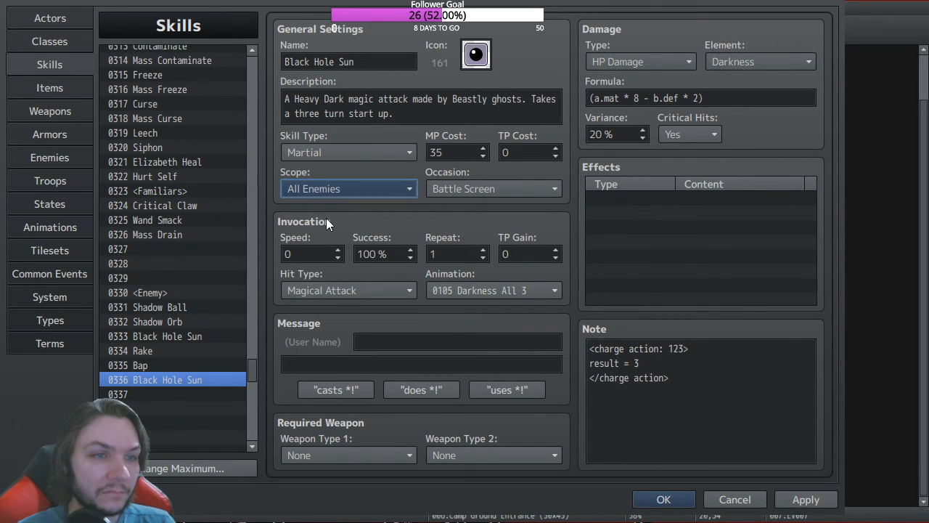
left_click(336, 386)
left_click(637, 197)
double_click(638, 198)
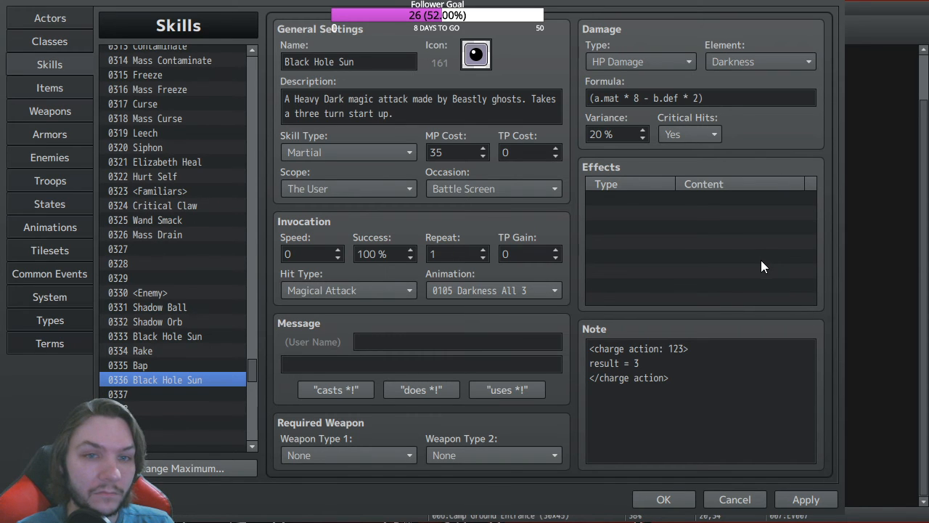
left_click(576, 433)
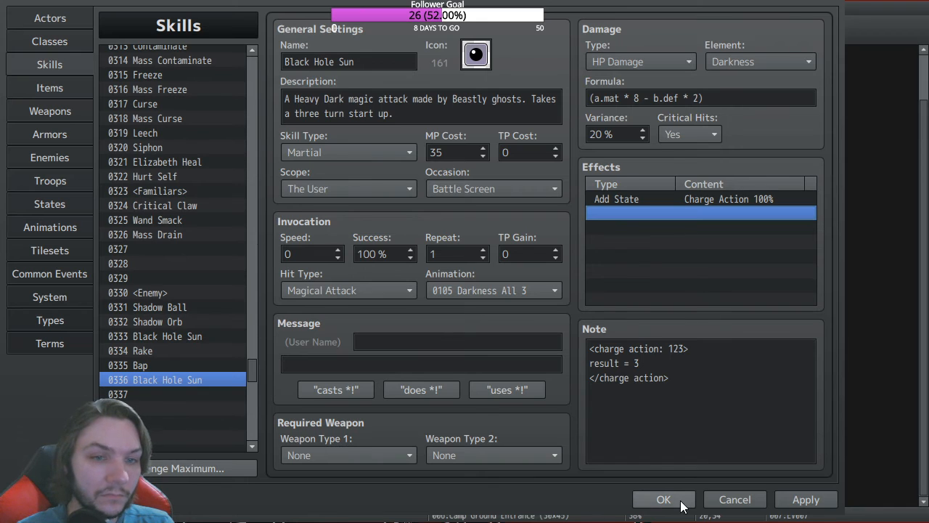
left_click(387, 190)
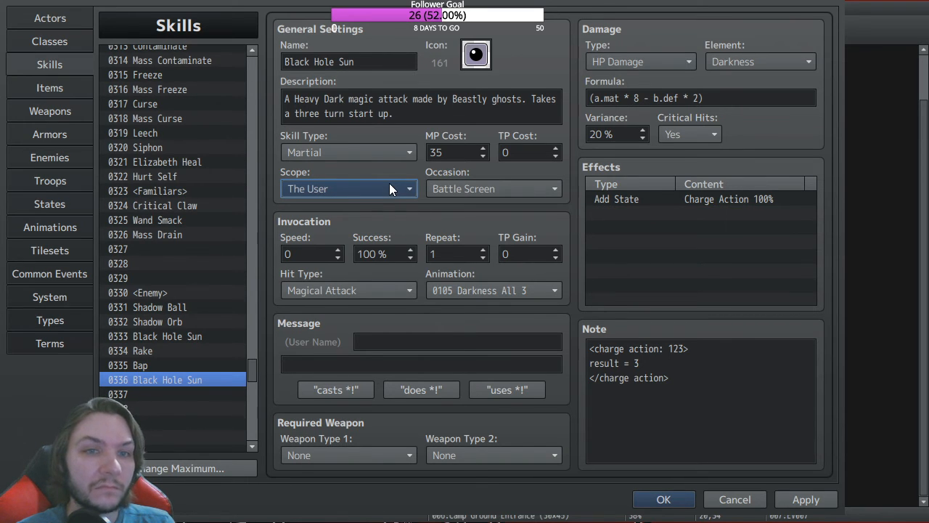
left_click(662, 500)
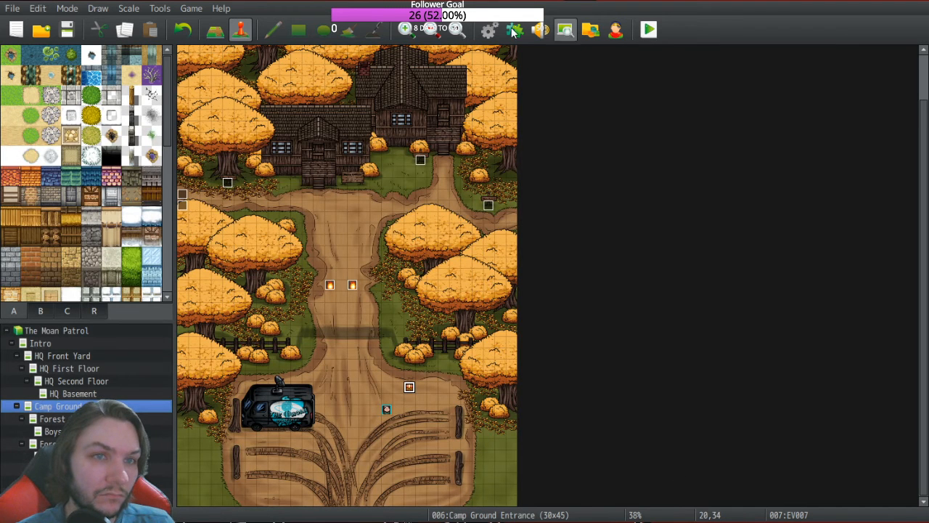
Step: Save the project, launch a playtest, and start a New Game
left_click(644, 36)
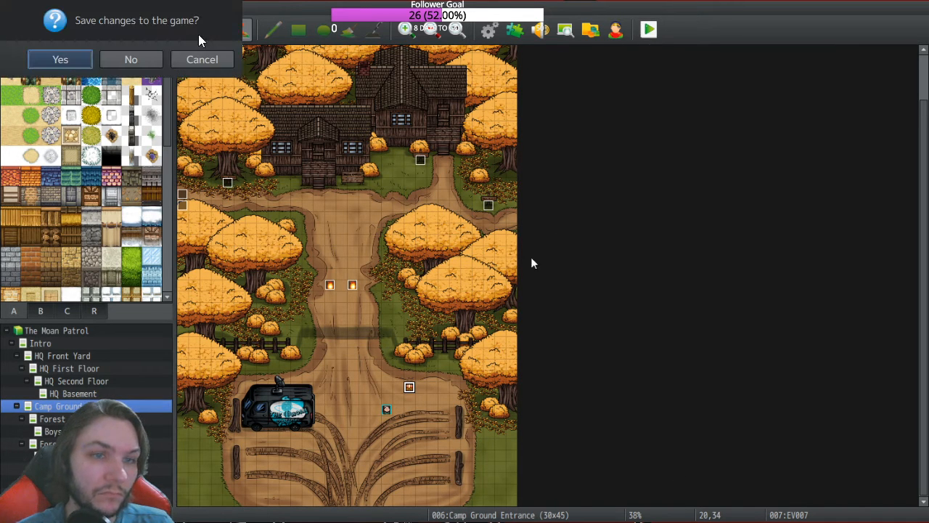
left_click(54, 61)
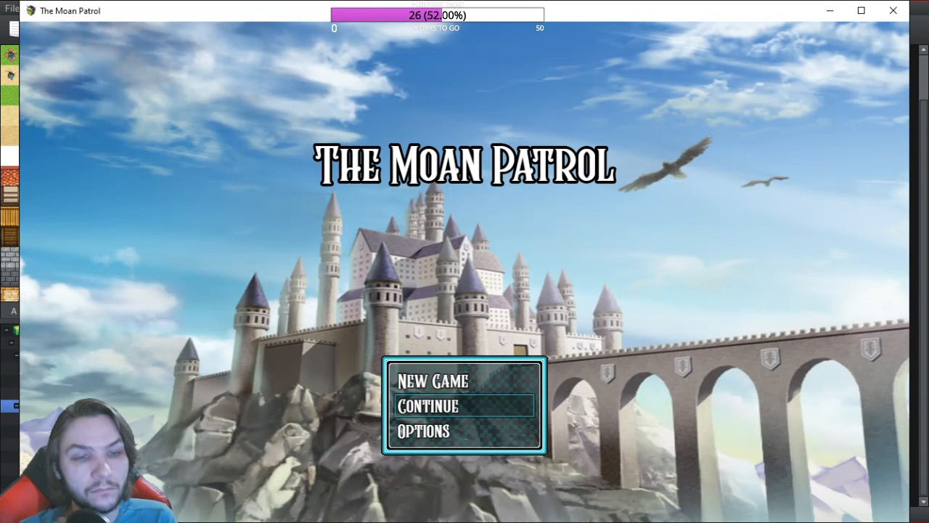
key("Up")
key("Return")
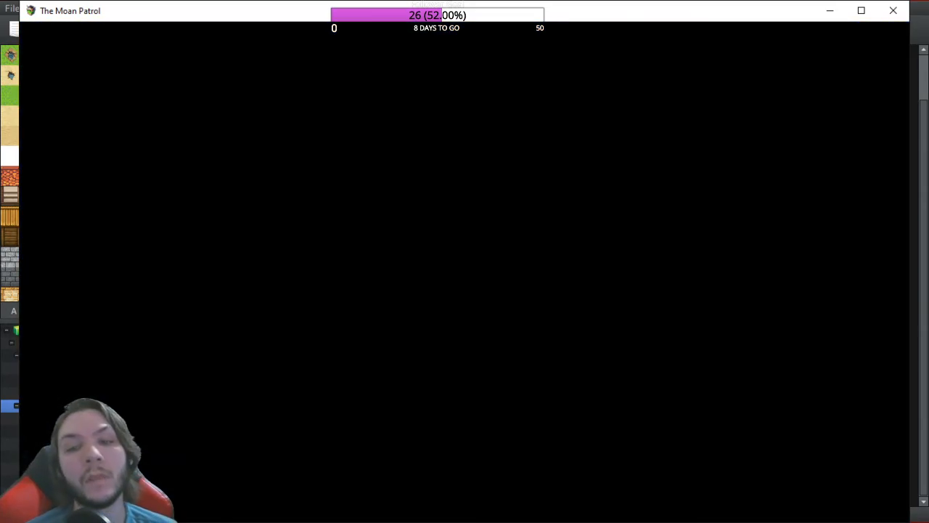
Step: Walk to the chest and open it
key("Right")
key("Up")
key("Left")
key("Down")
key("Return")
key("Return")
key("Left")
Step: Optimize Rook's equipment and check his status screen from the main menu
key("Escape")
key("Down")
key("Down")
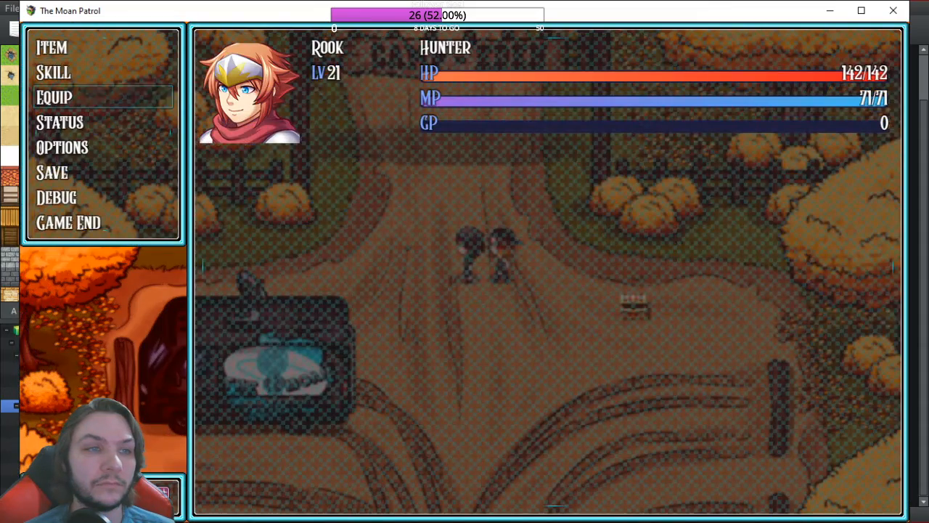
key("Return")
key("Down")
key("Return")
key("Escape")
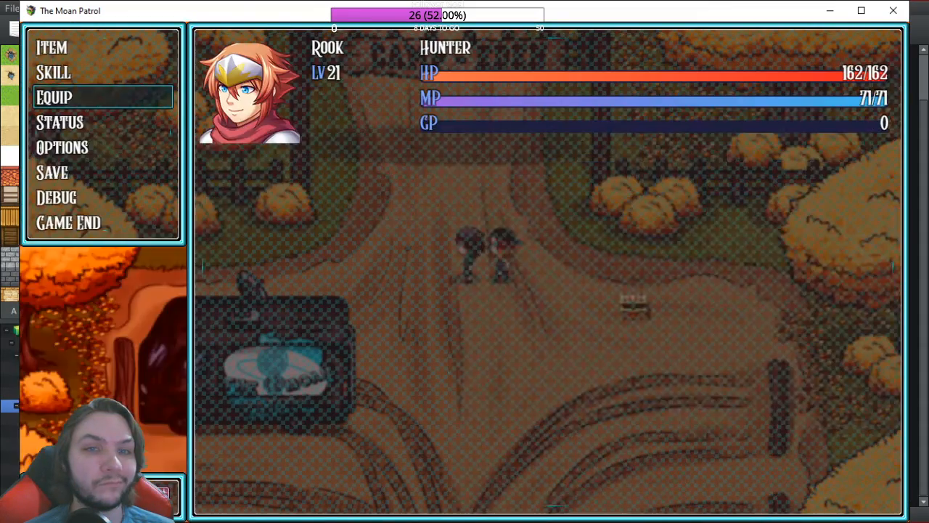
key("Escape")
key("Up")
key("Escape")
key("Down")
key("Down")
key("Down")
key("Return")
key("Return")
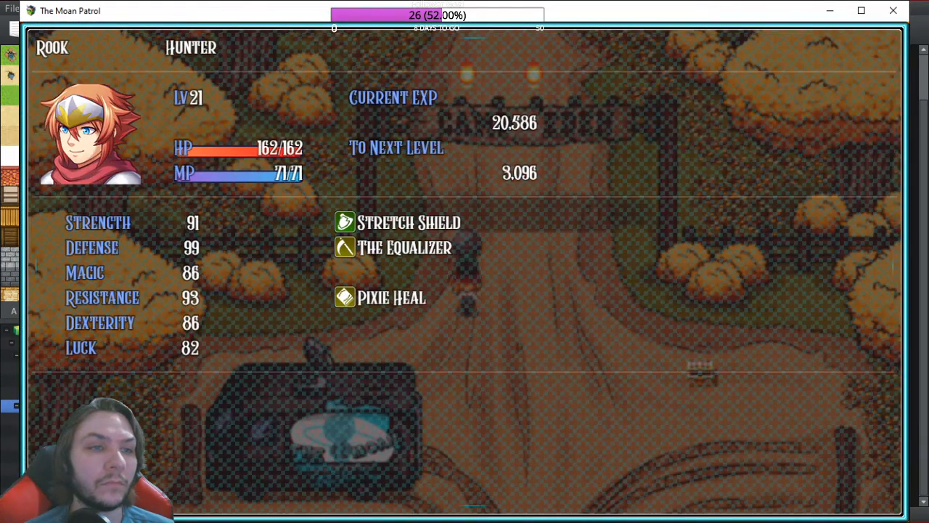
key("Escape")
key("Escape")
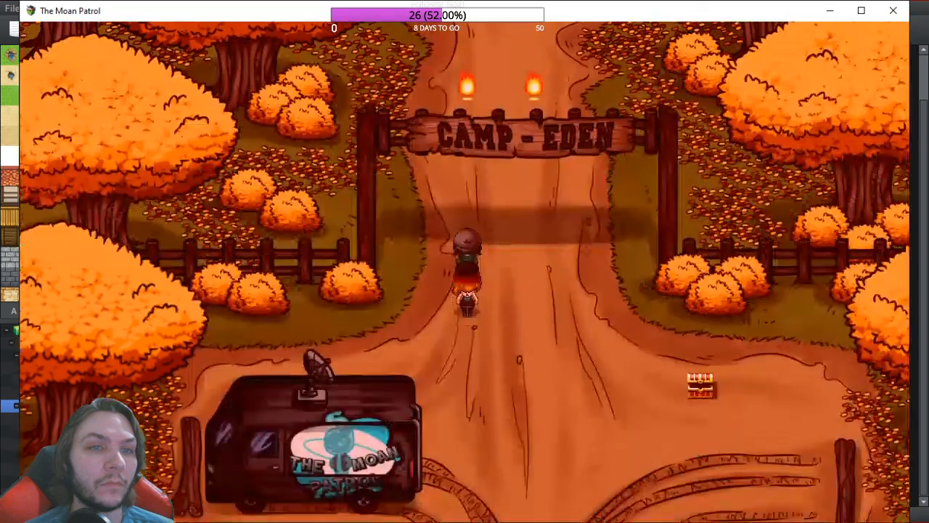
Step: Enter the ghost battle through the Camp Eden gate, cast Black Hole Sun, and close the game
key("Up")
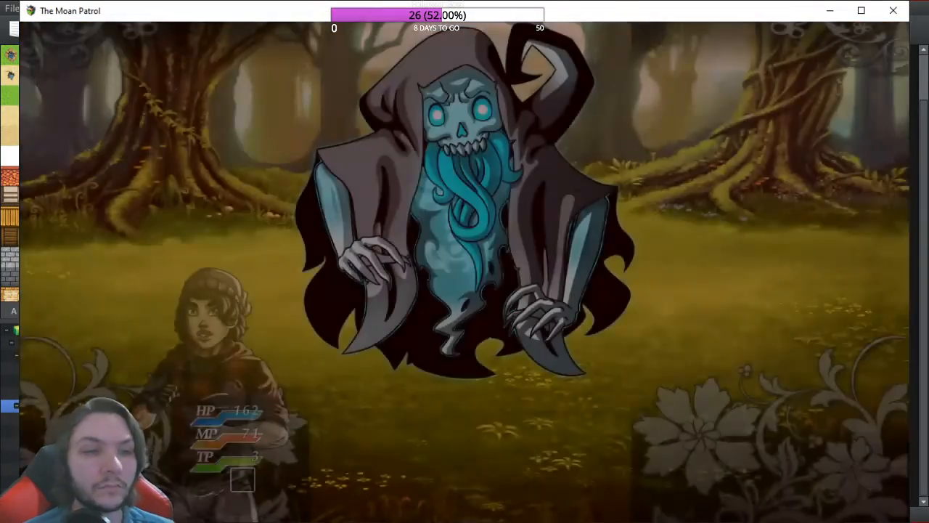
key("Return")
key("Return")
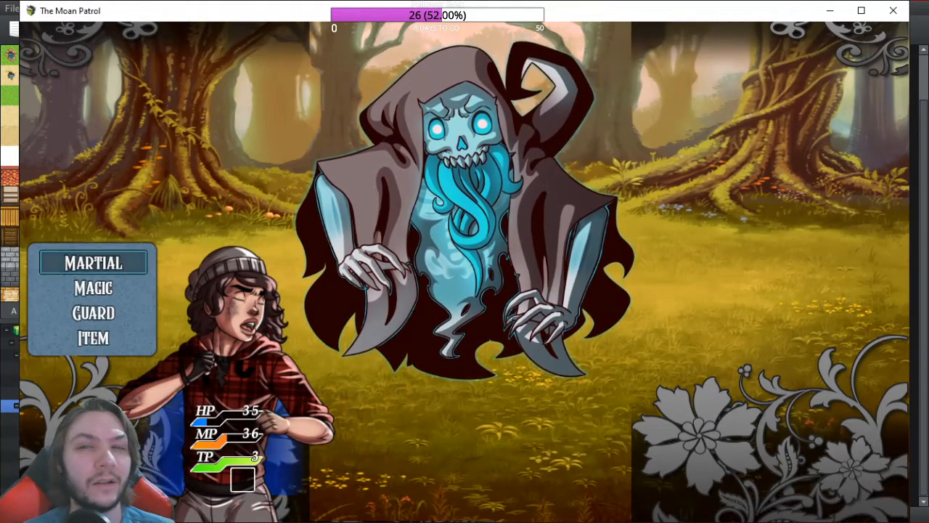
left_click(892, 12)
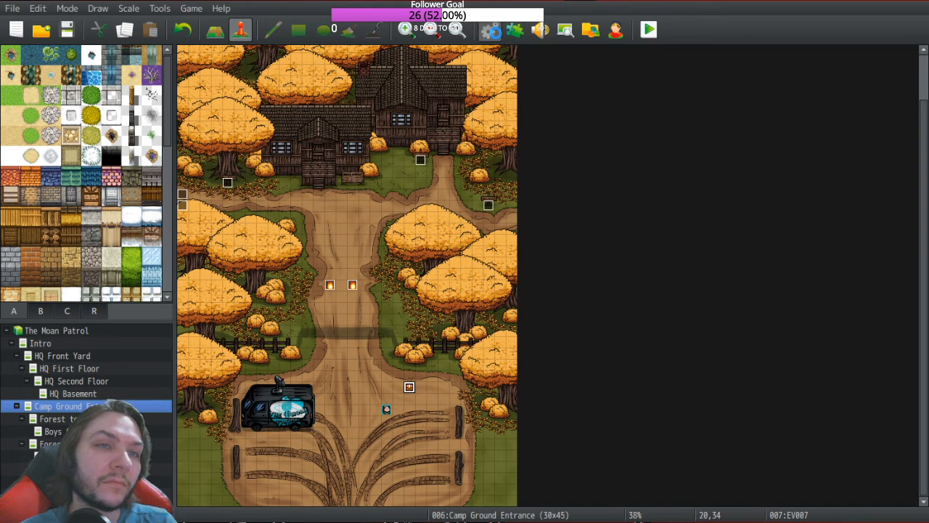
Step: Delete the Add State Charge Action effect from skill 0336 Black Hole Sun
left_click(491, 29)
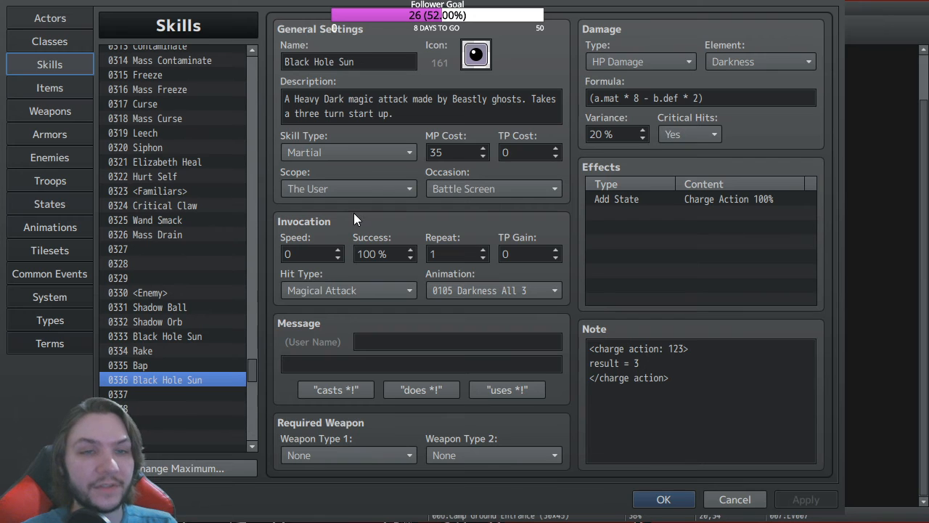
left_click(673, 200)
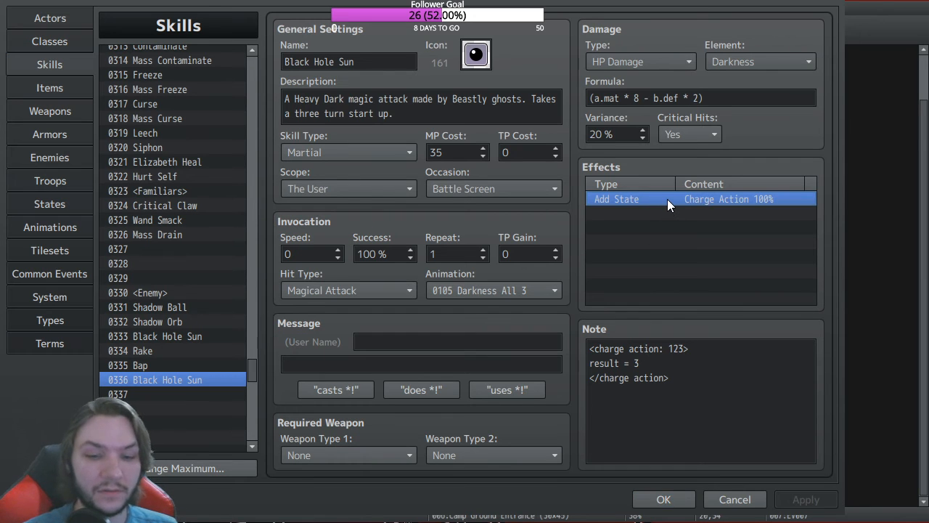
key("Delete")
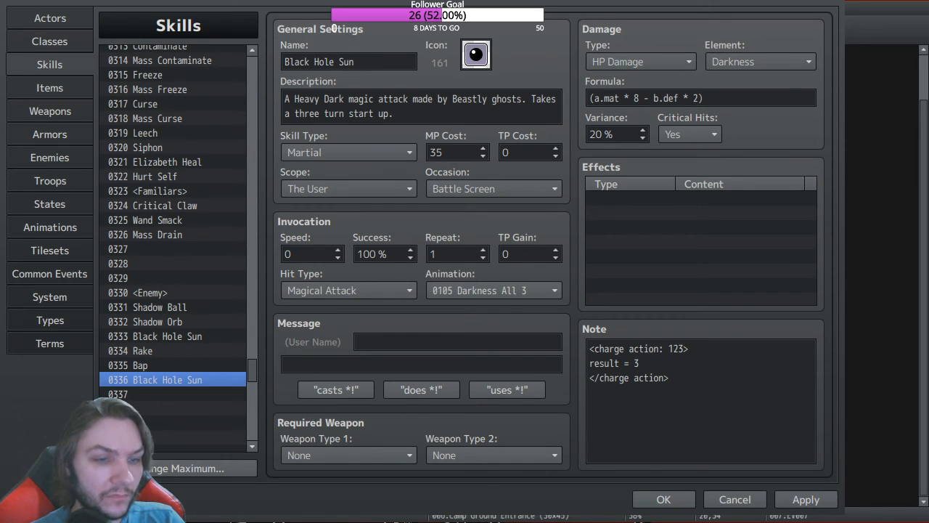
Step: Clear the charge action notetag from skill 0336's Note box
left_click(726, 199)
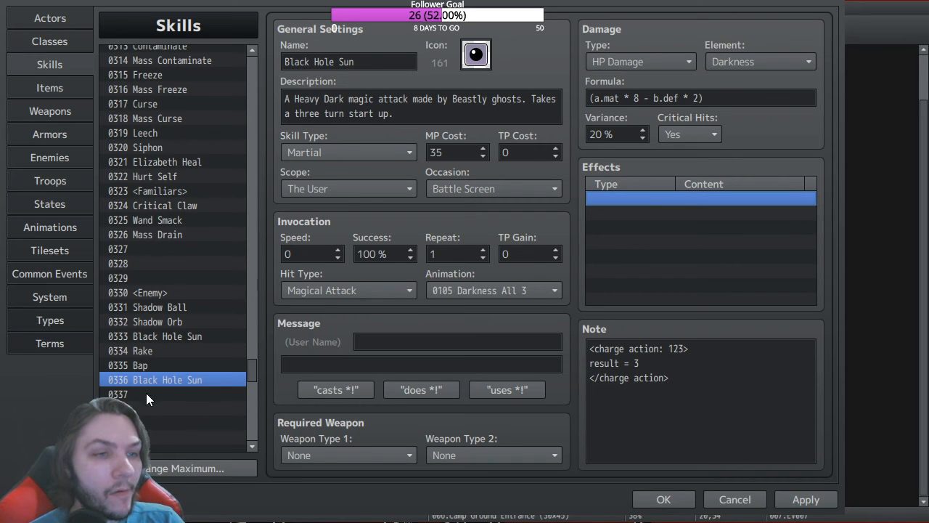
left_click(750, 414)
key("ctrl+a")
left_click(750, 414)
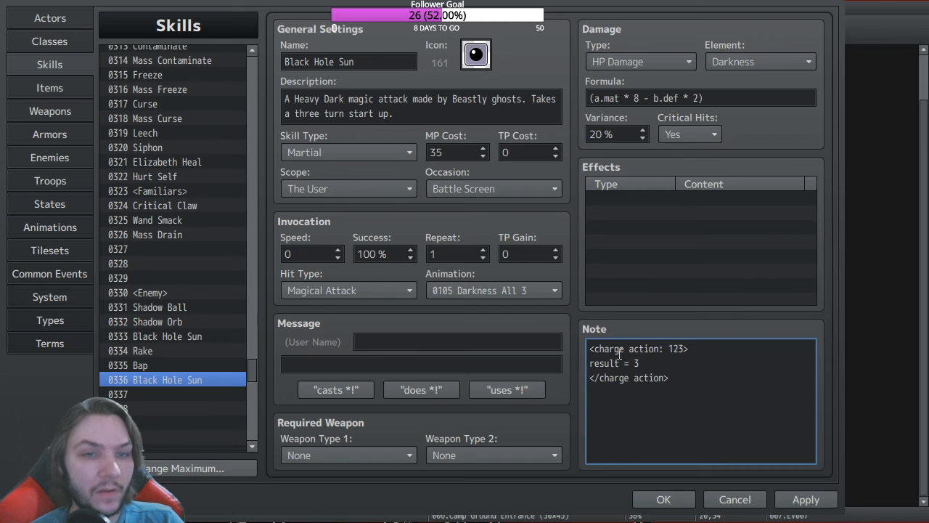
key("ctrl+a")
key("Delete")
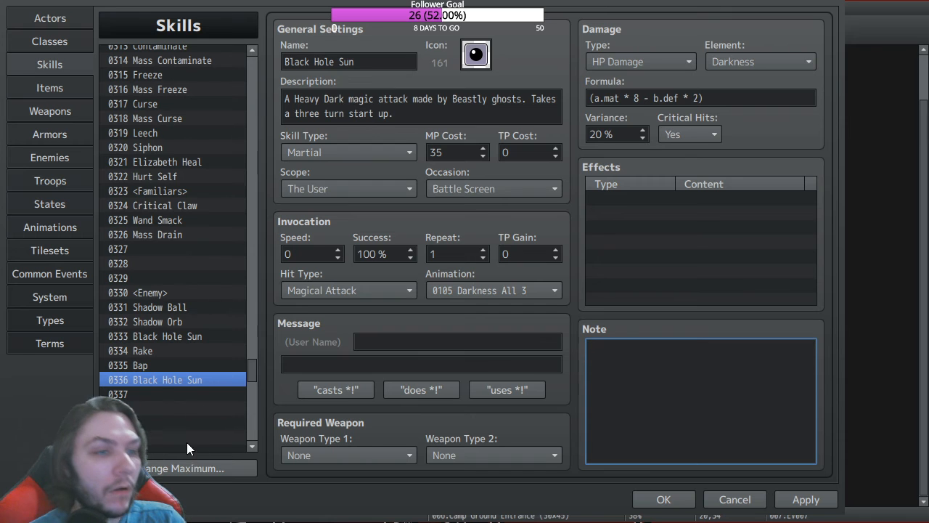
left_click(369, 63)
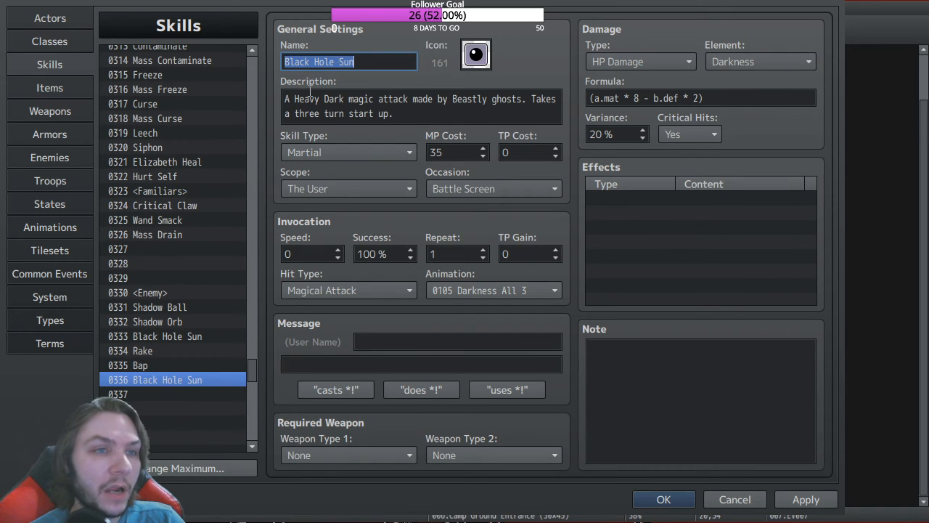
Step: Empty skill 0333's Note as well, then return to skill 0336
left_click(189, 337)
left_click(759, 430)
key("Delete")
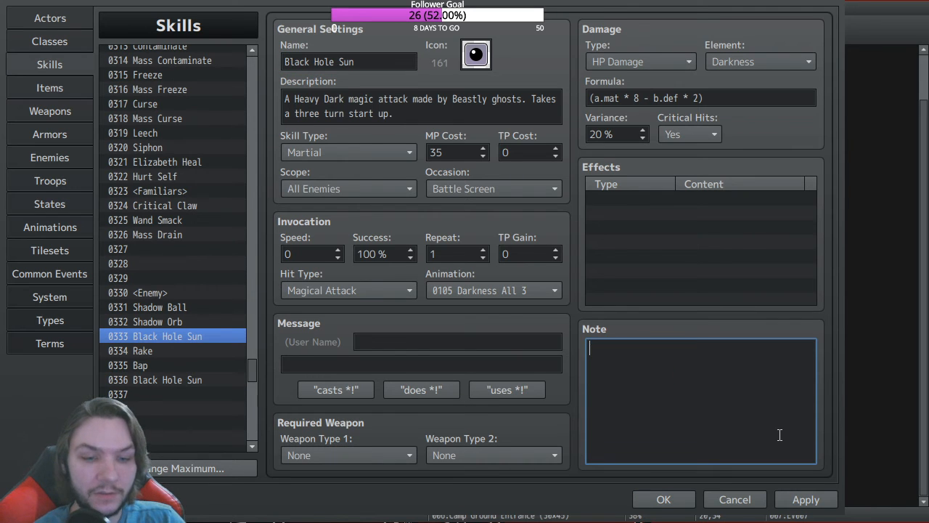
left_click(179, 381)
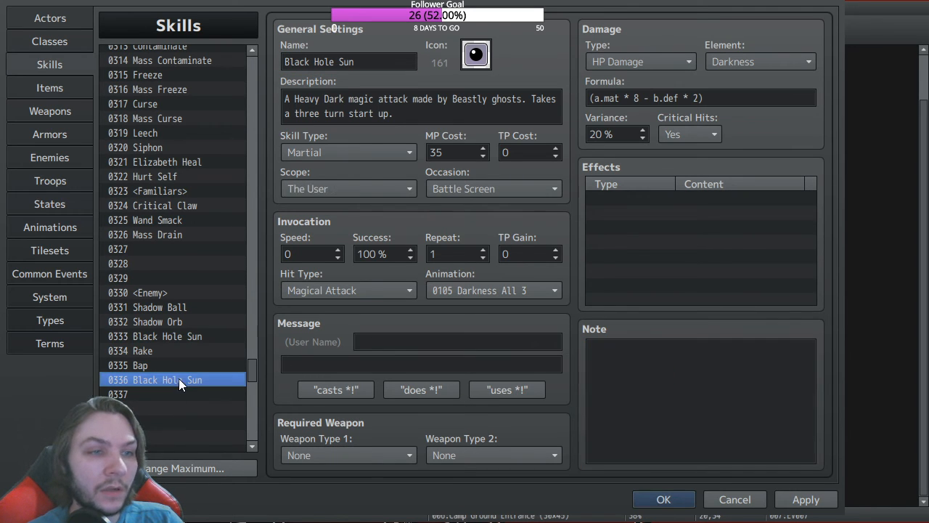
left_click(288, 61)
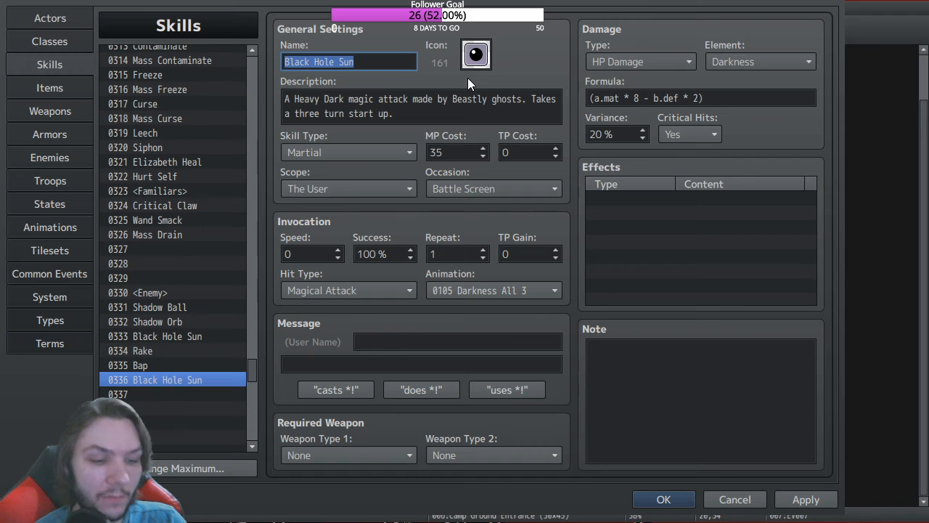
Step: Rename skill 0336 to Charging, describe it as 'Charging for Black Hole Sun', and set Damage Type to None
type("Charging")
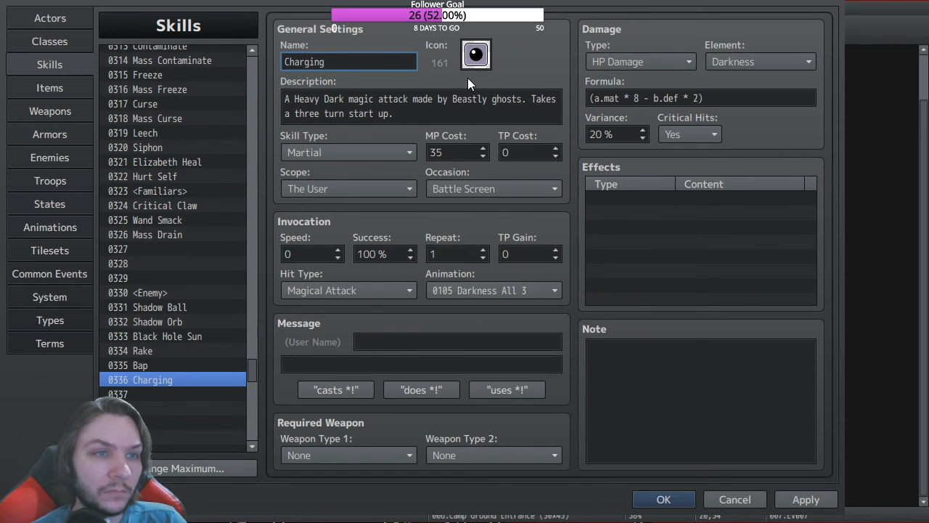
triple_click(427, 118)
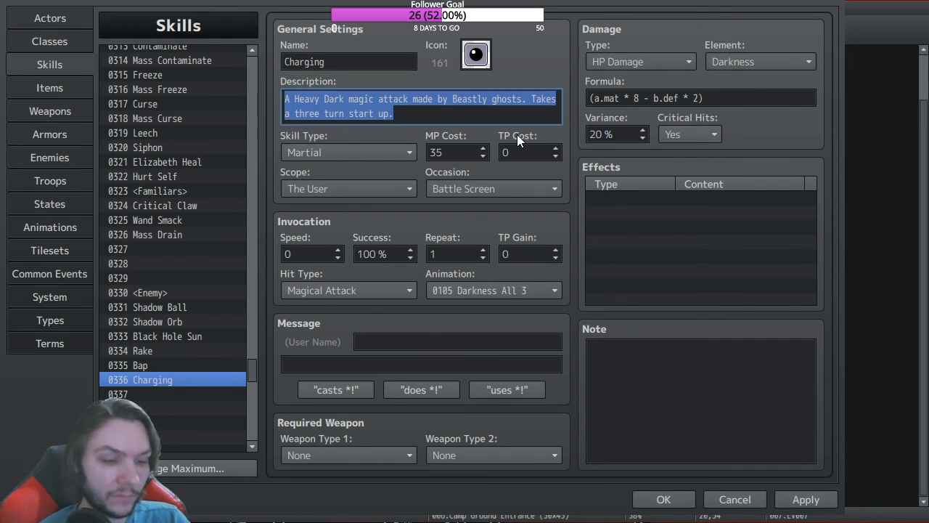
type("Chargin")
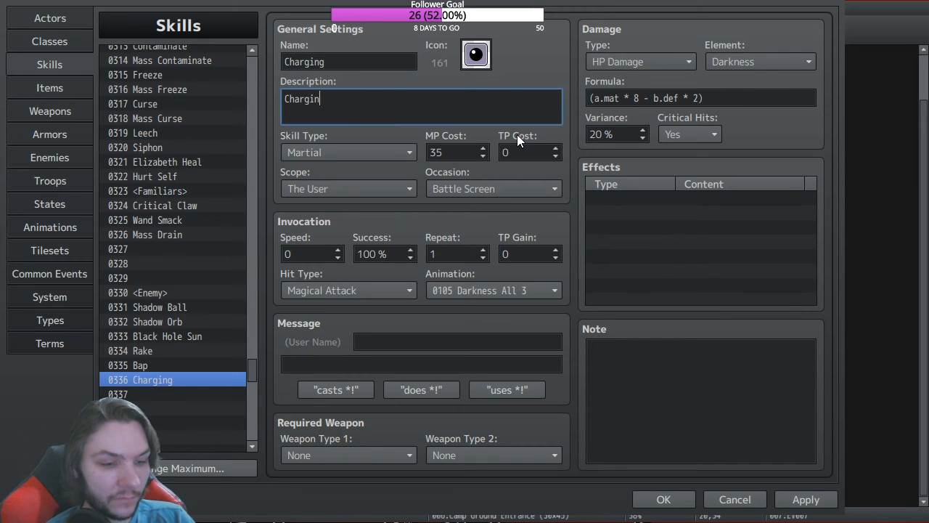
type("g for ")
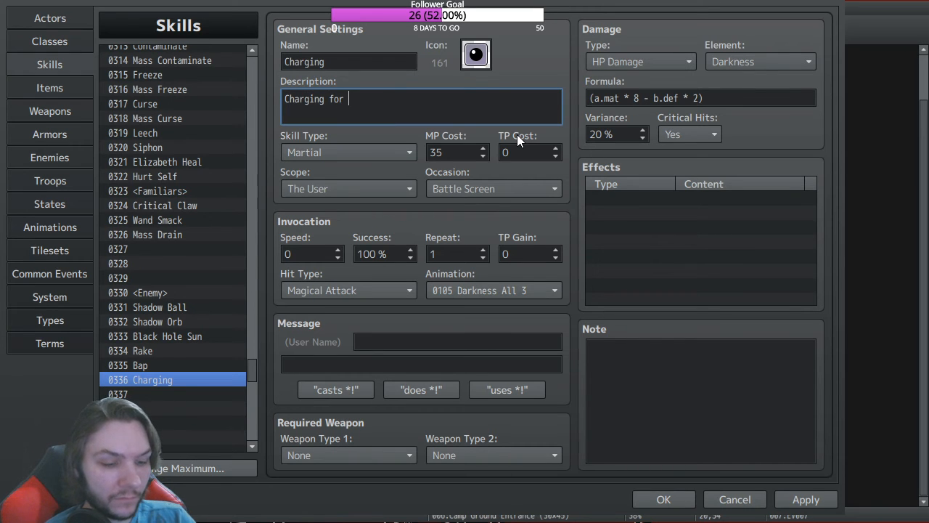
type("Black")
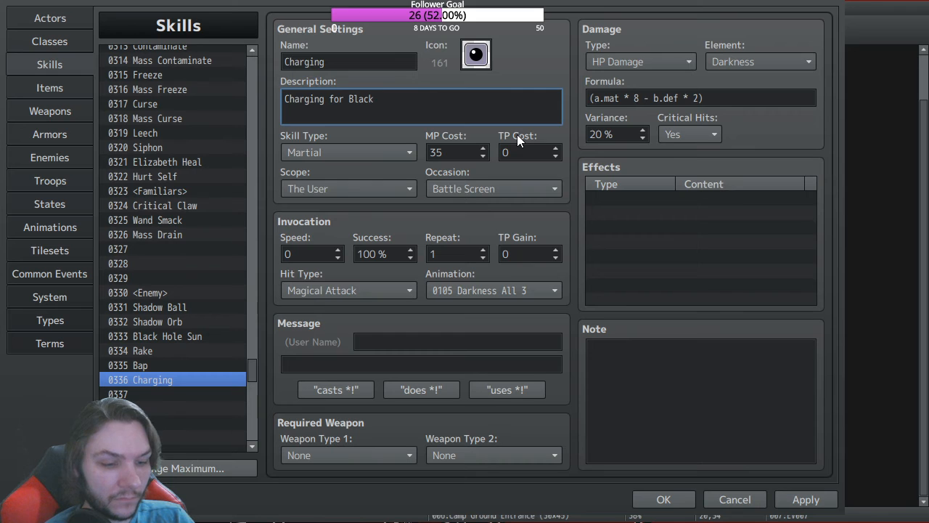
type(" Hole Sun.")
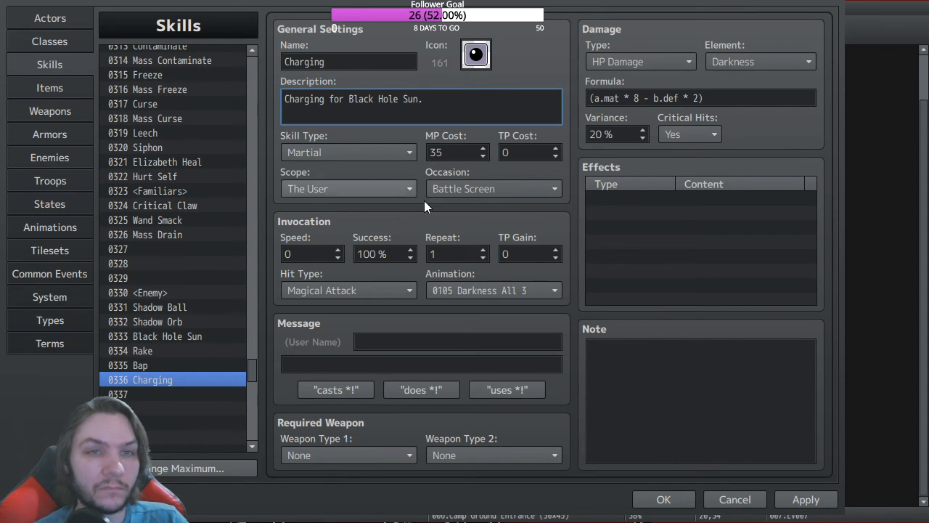
left_click(671, 63)
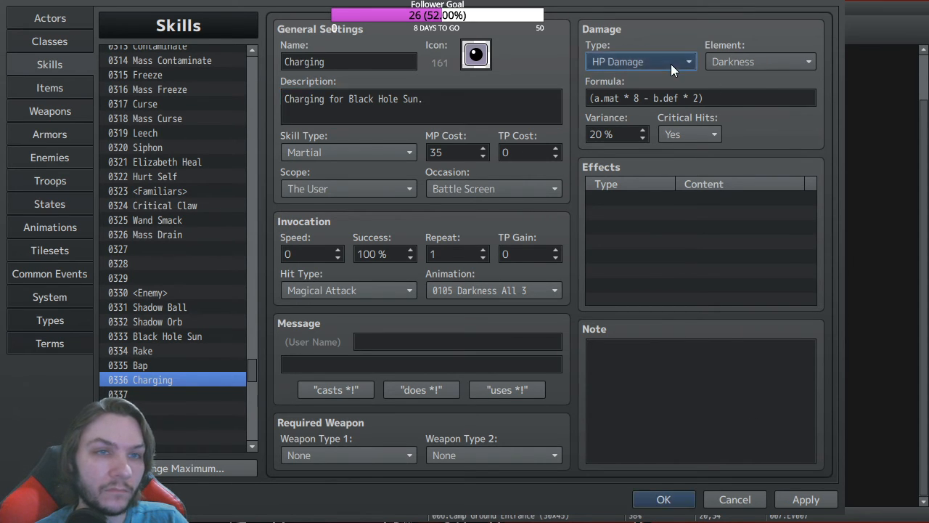
left_click(607, 87)
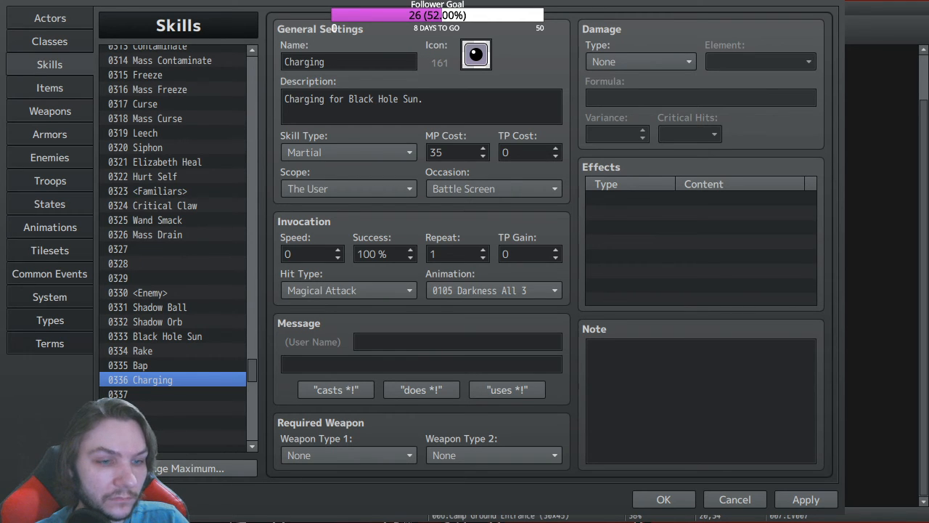
Step: Add an effect to the Charging skill that adds the Charge Action state at 100%
left_click(545, 385)
double_click(620, 201)
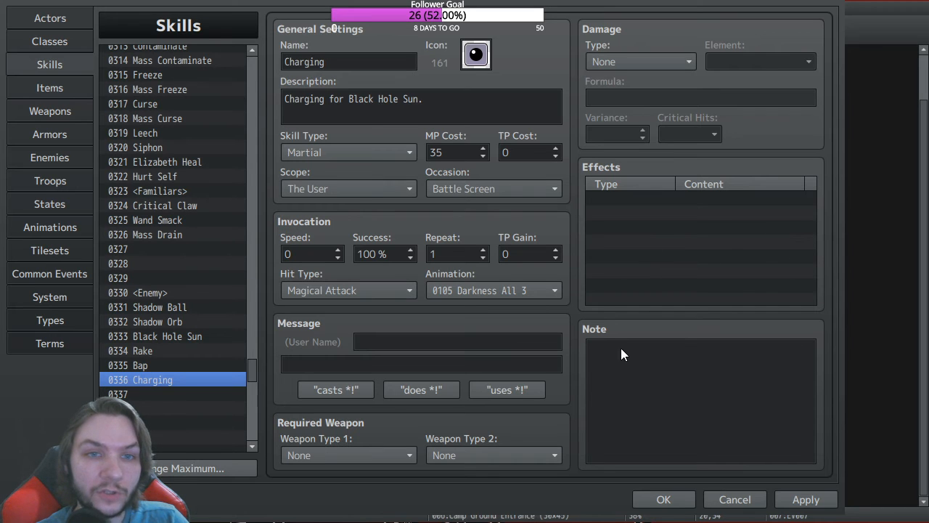
left_click(717, 372)
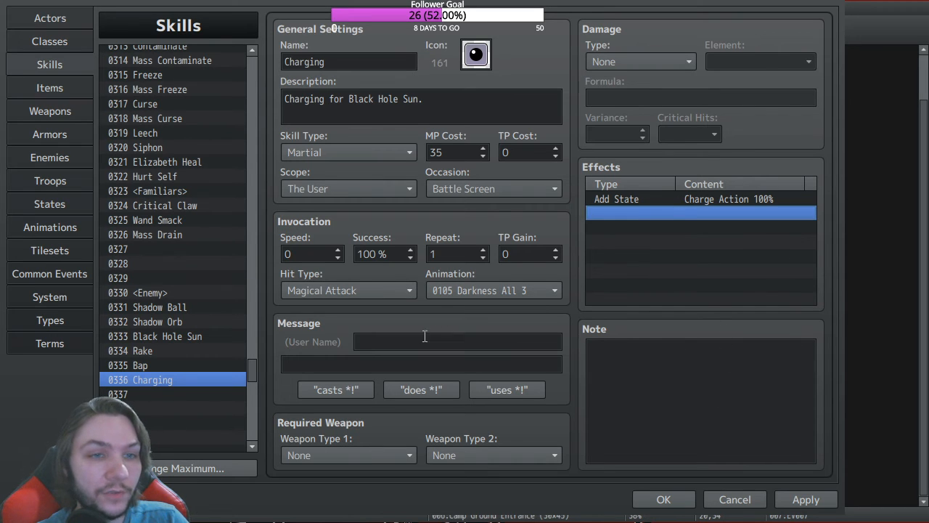
Step: Set Hit Type to Certain Hit, Animation to None, and MP Cost to 0
left_click(379, 293)
left_click(324, 301)
left_click(489, 292)
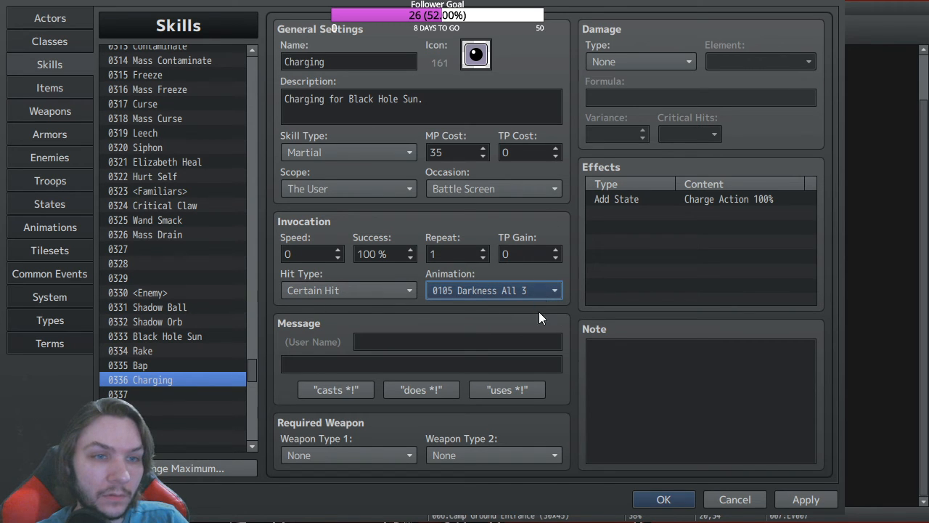
key("Home")
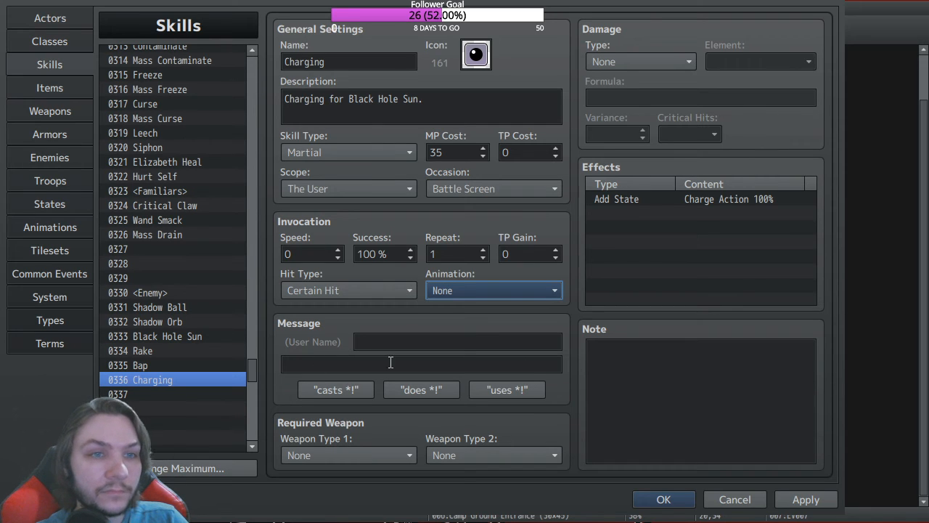
double_click(439, 153)
type("0")
left_click(469, 343)
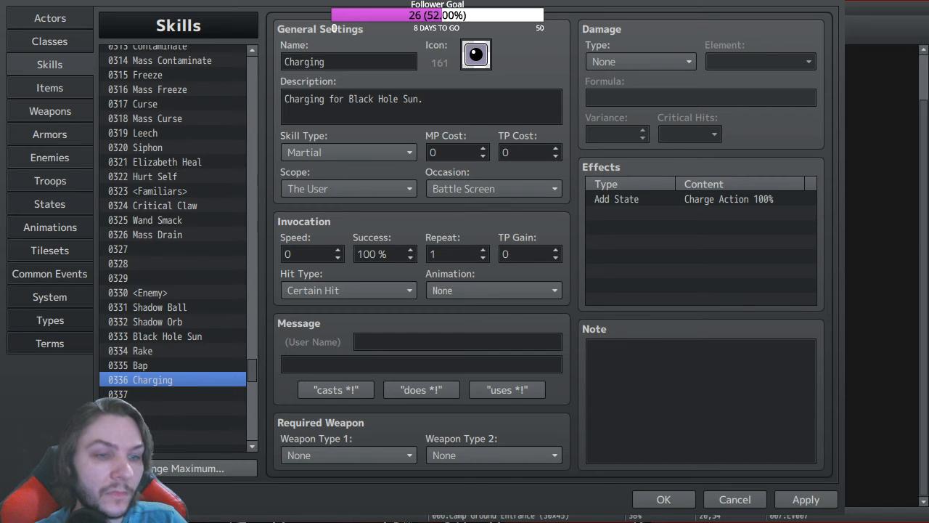
left_click(456, 342)
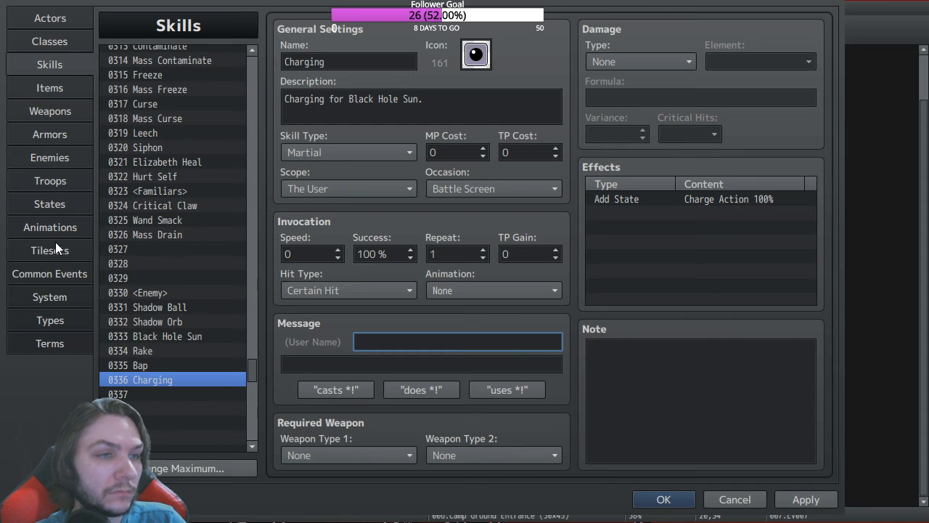
Step: In the States tab, rename state 0123 from Charge Action to Black Hole Sun
left_click(55, 203)
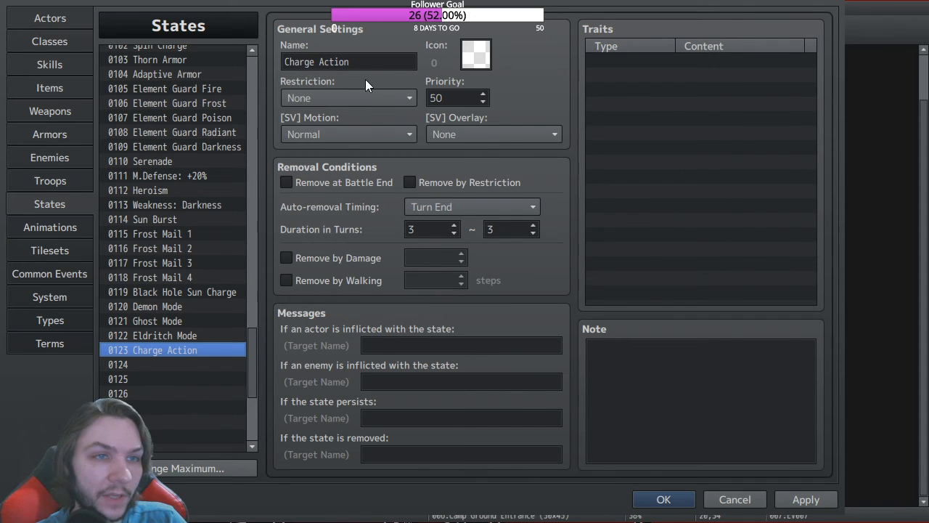
triple_click(378, 62)
type("Black Hol")
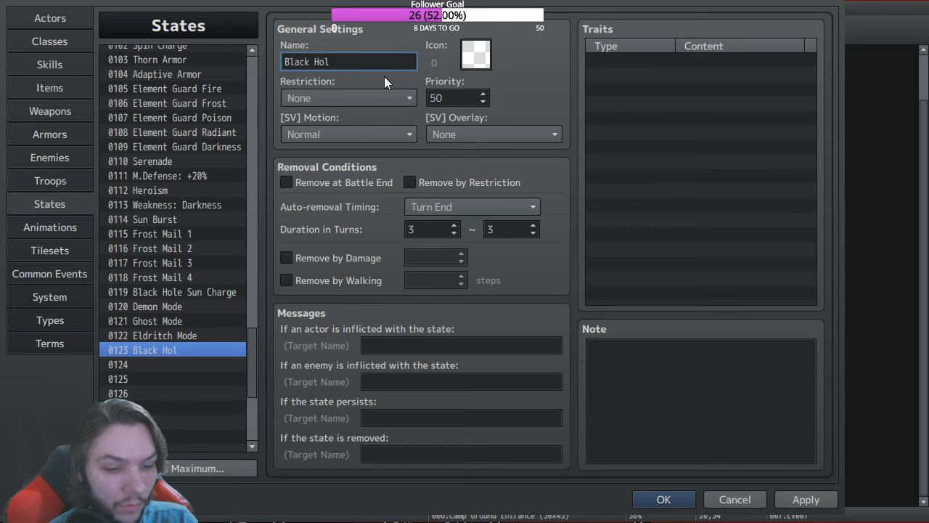
type("e Sun")
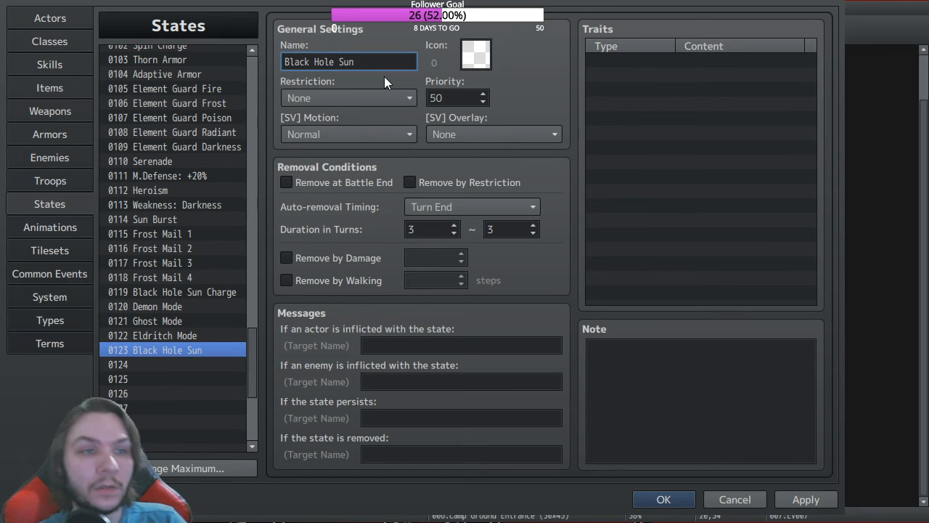
Step: Add a Radiant 125% element rate trait and set Restriction to Cannot move
left_click(636, 63)
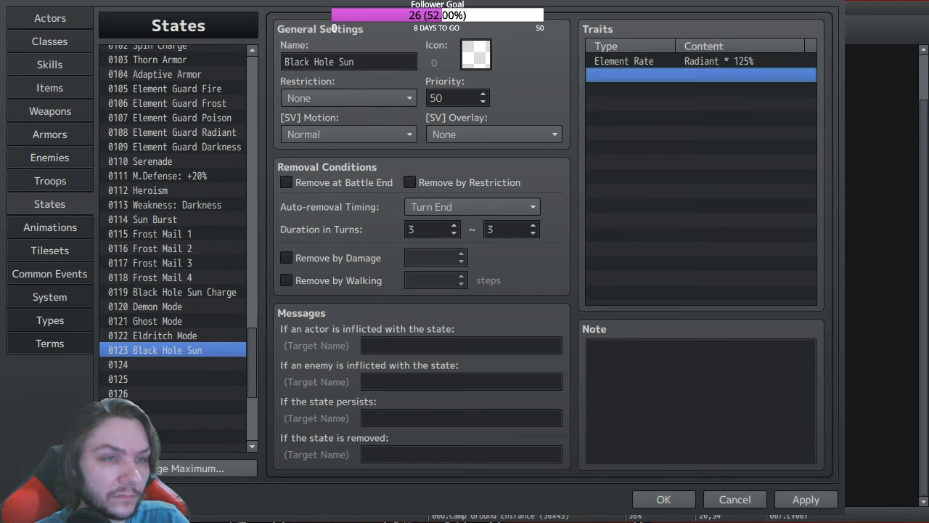
left_click(370, 100)
left_click(314, 176)
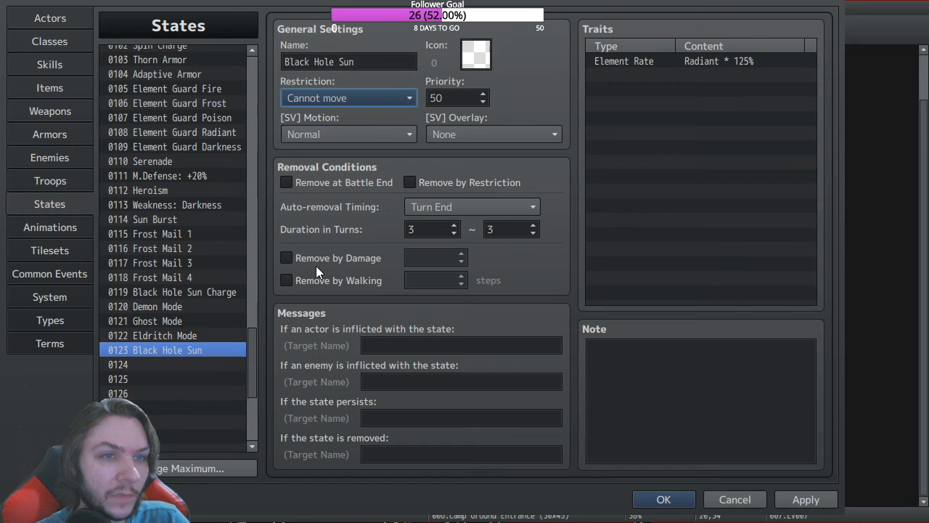
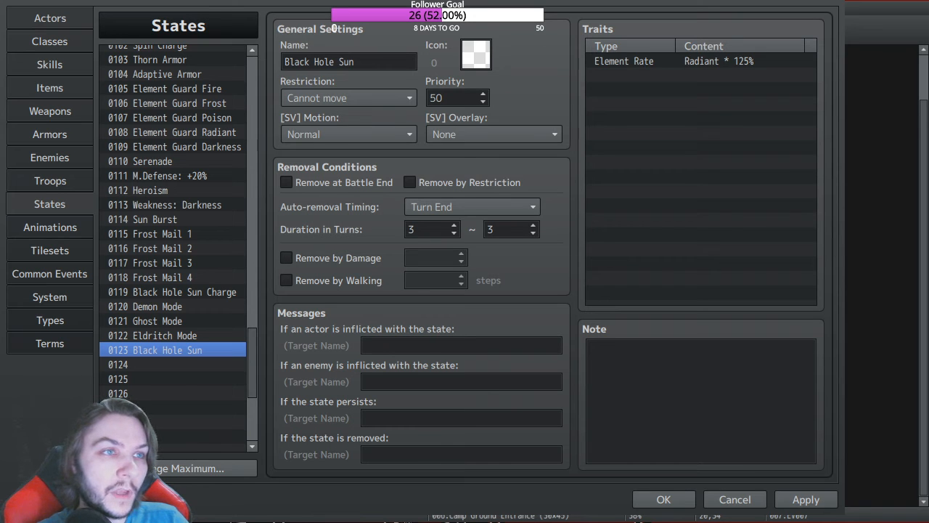
Step: Switch the database to the Skills tab and select skill 0333 Black Hole Sun
left_click(488, 261)
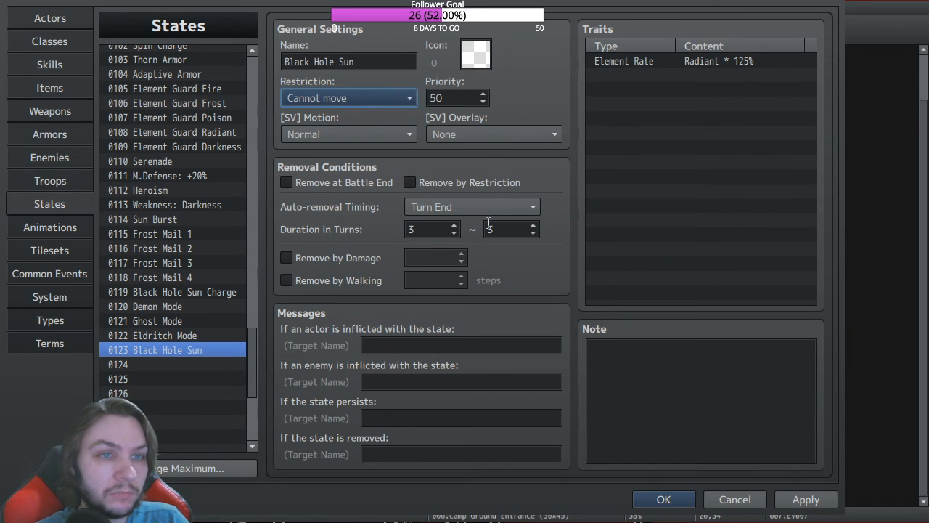
left_click(50, 62)
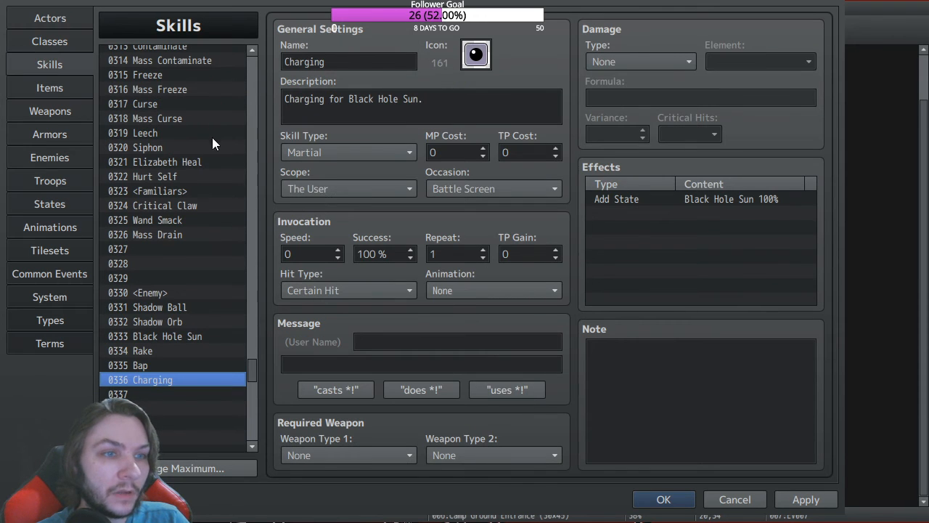
left_click(168, 340)
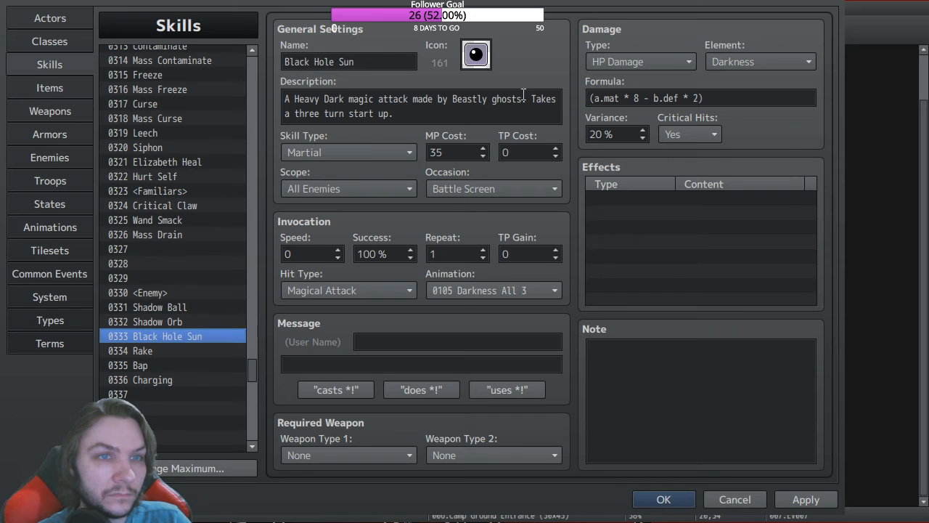
left_click(477, 55)
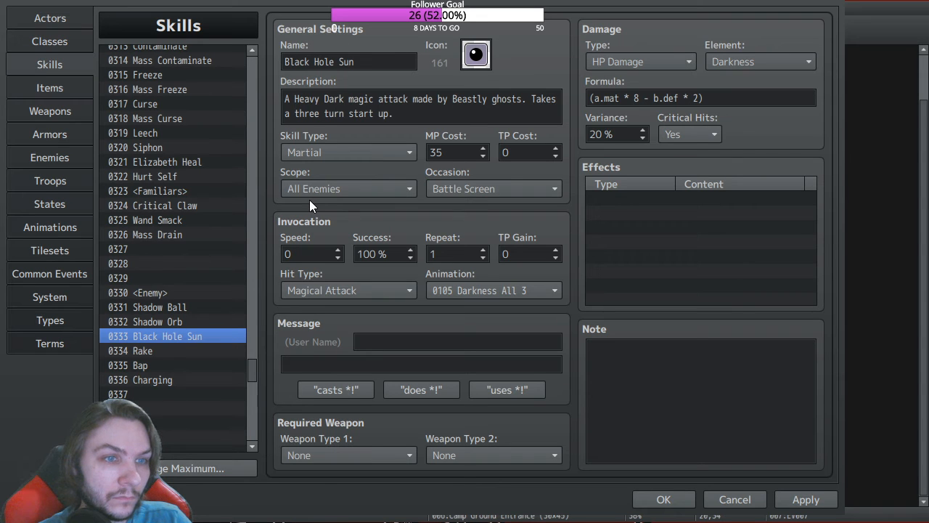
left_click(496, 493)
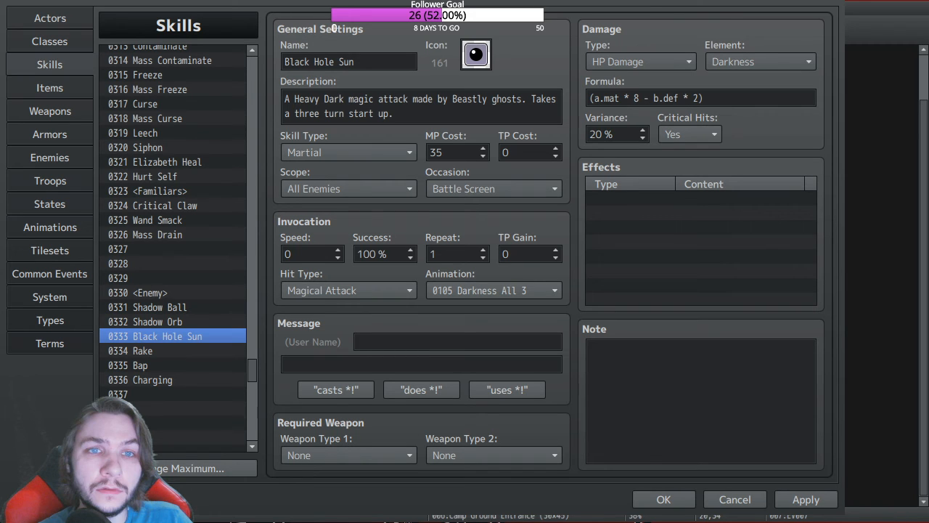
Step: Show the System settings with game title The Moan Patrol and starting party Rook
left_click(476, 55)
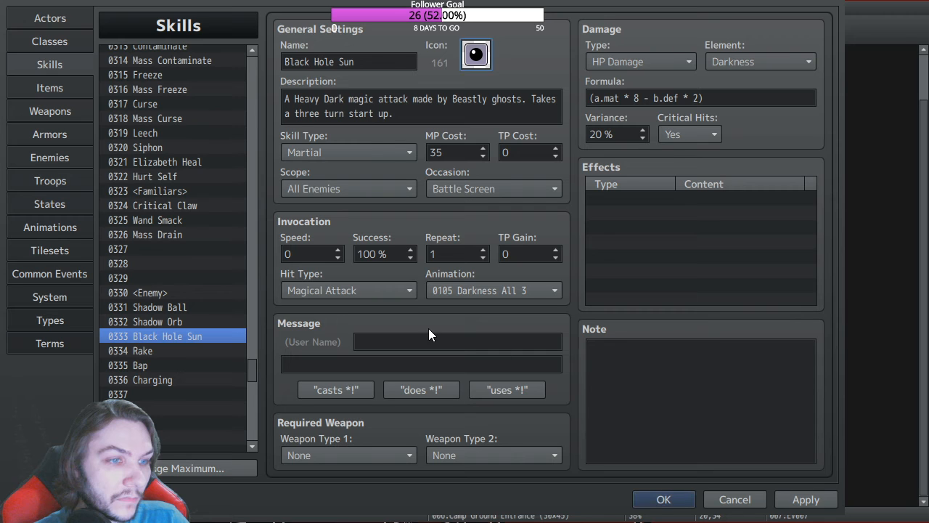
left_click(58, 298)
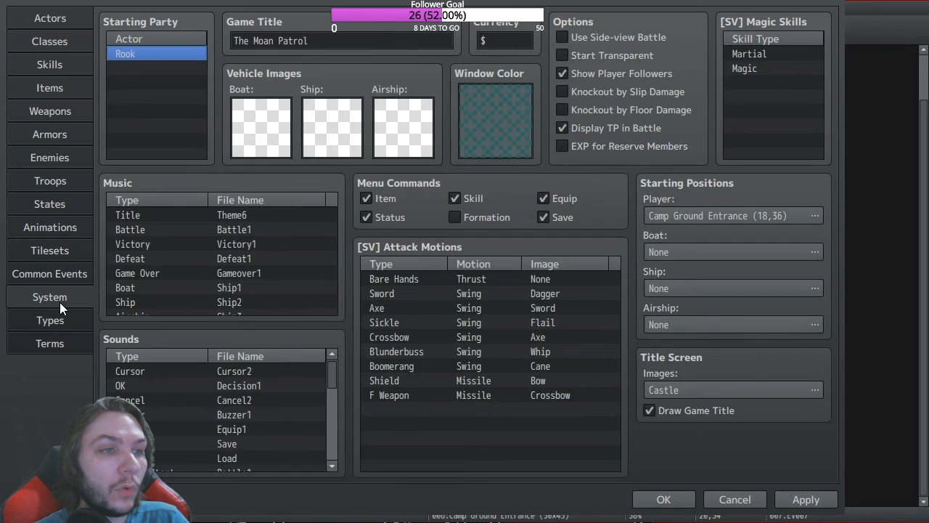
Step: Review the element and type lists, then return to skill 0333 Black Hole Sun
left_click(58, 319)
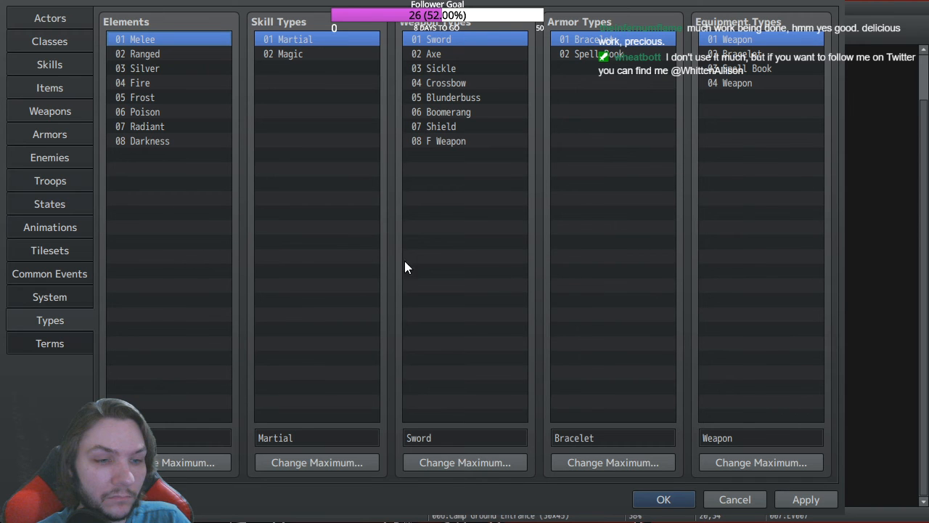
left_click(53, 64)
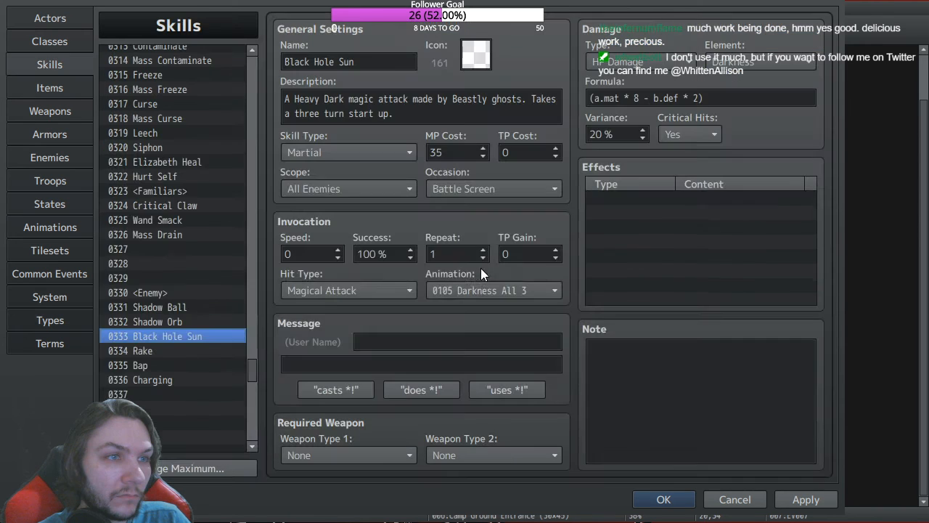
Step: Paste the Custom Respond Effect script into skill 0336 Charging's note
left_click(179, 380)
left_click(656, 365)
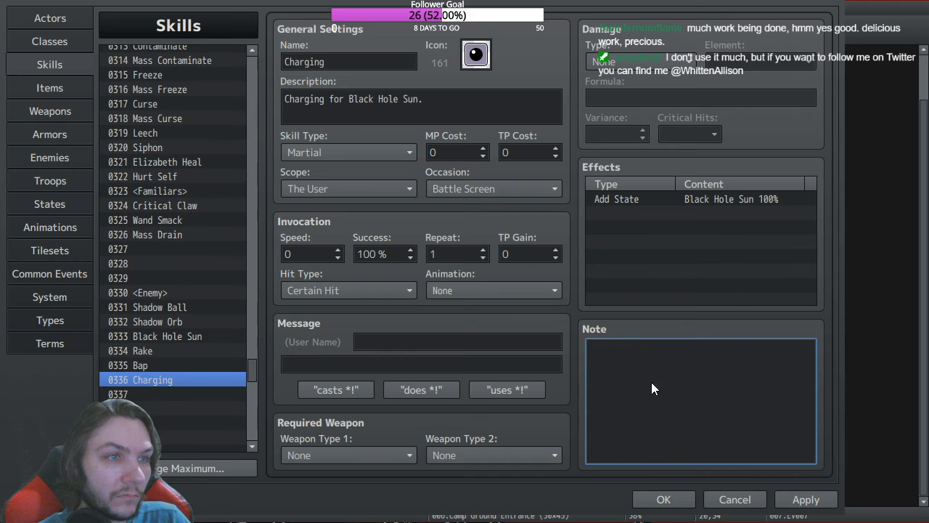
key("ctrl+v")
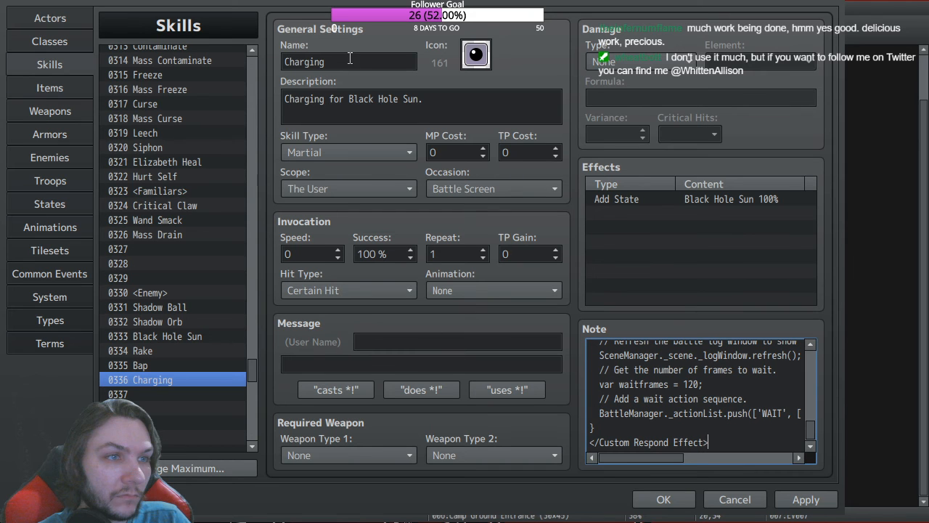
Step: Rename skill 0336 to 'Black Hole Sun', then go to the Enemies database
double_click(350, 60)
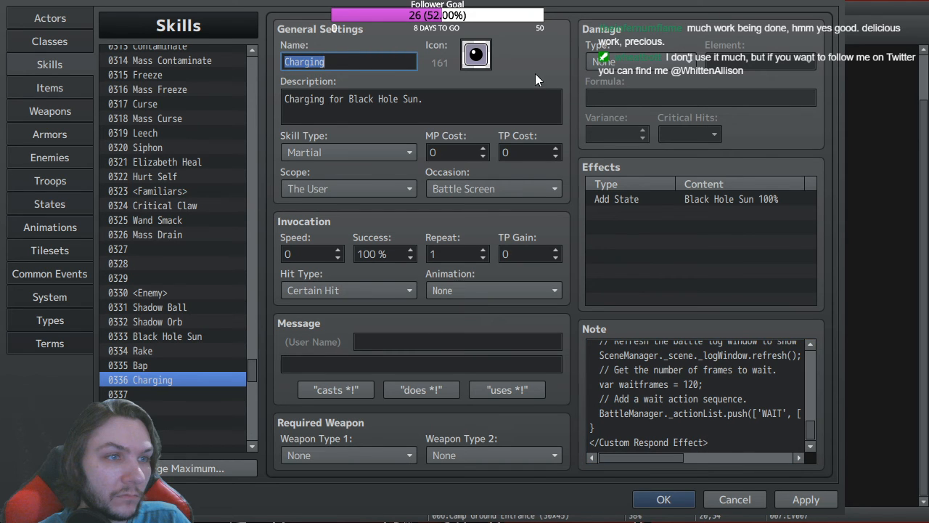
type("Bla")
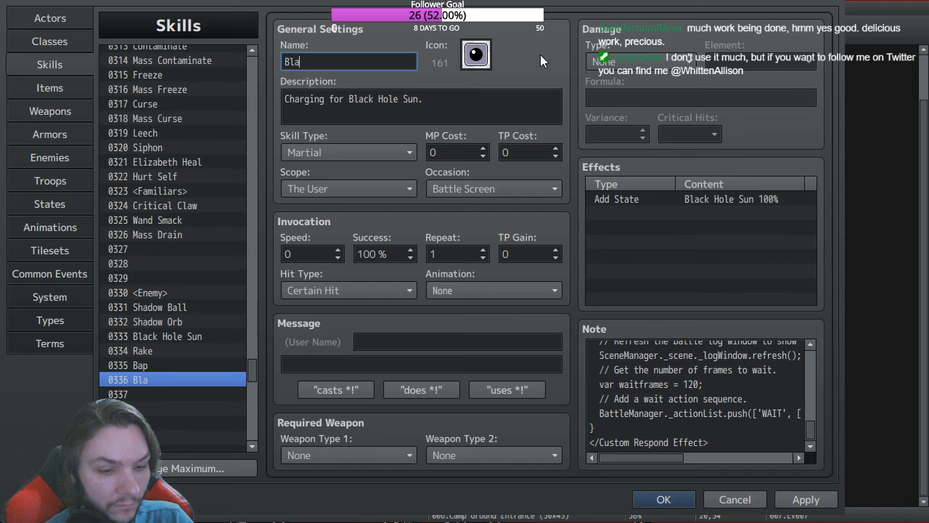
type("ck Hol")
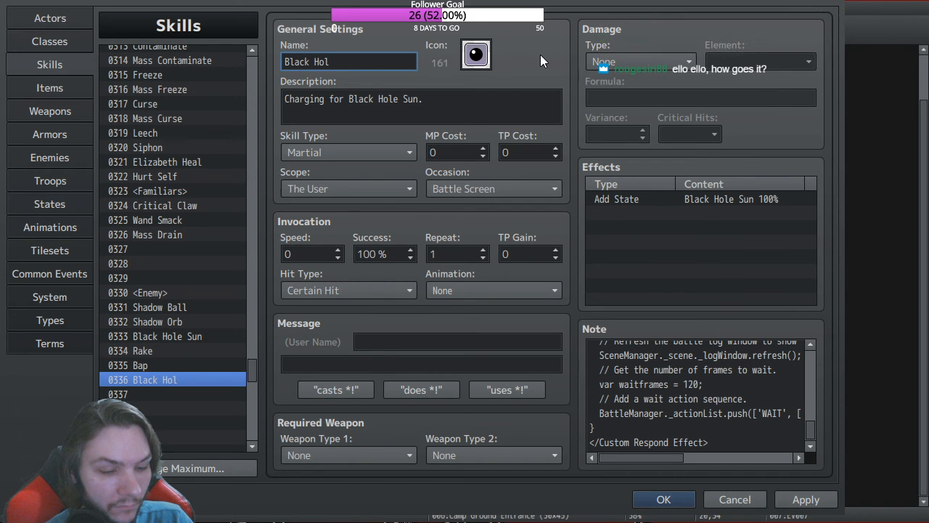
type("e Sun")
left_click(155, 336)
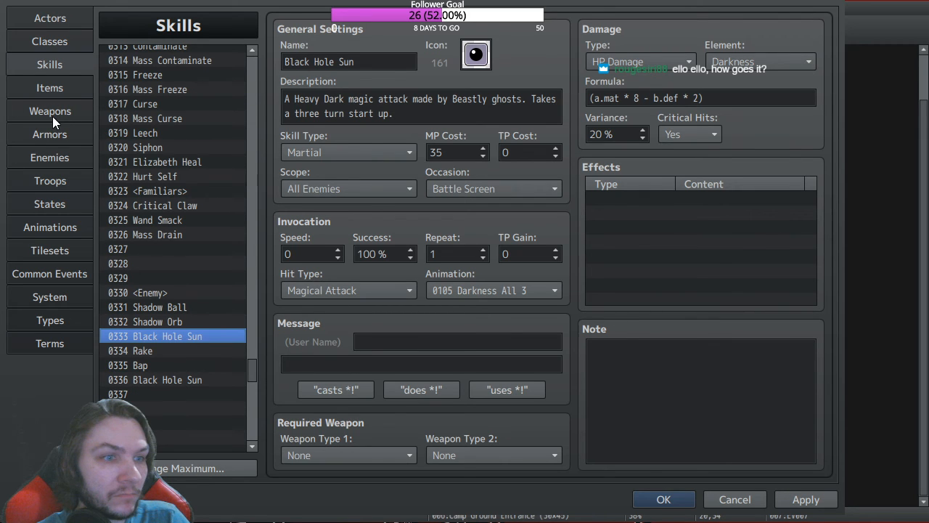
left_click(58, 158)
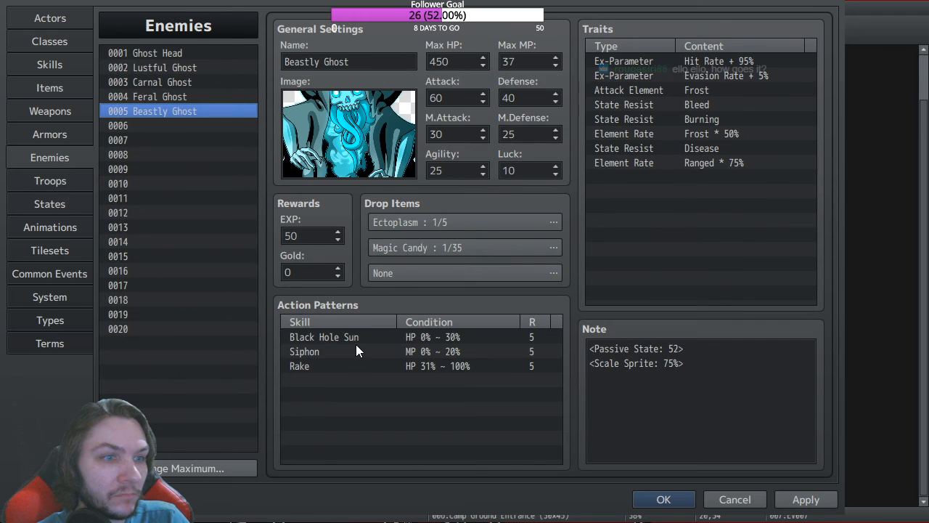
Step: Change Beastly Ghost's Black Hole Sun action pattern condition to Always
left_click(355, 337)
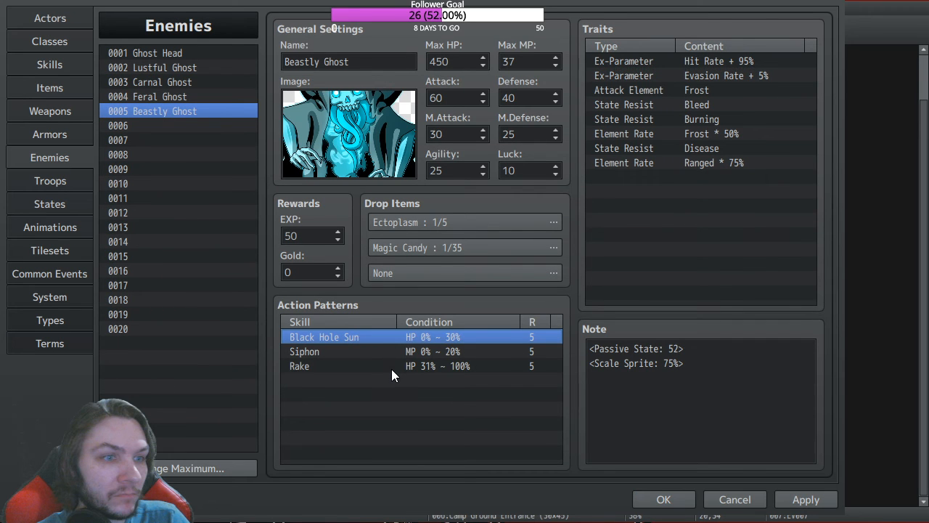
left_click(368, 382)
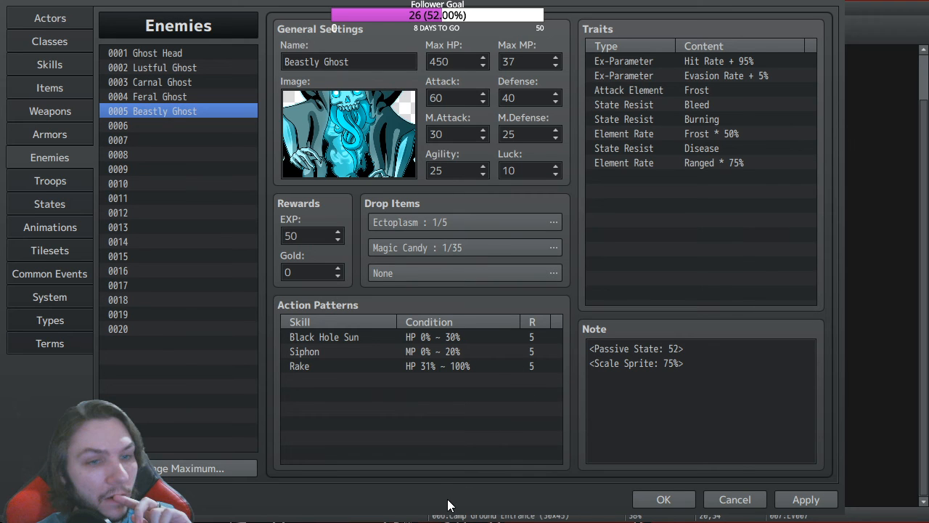
left_click(315, 331)
left_click(440, 503)
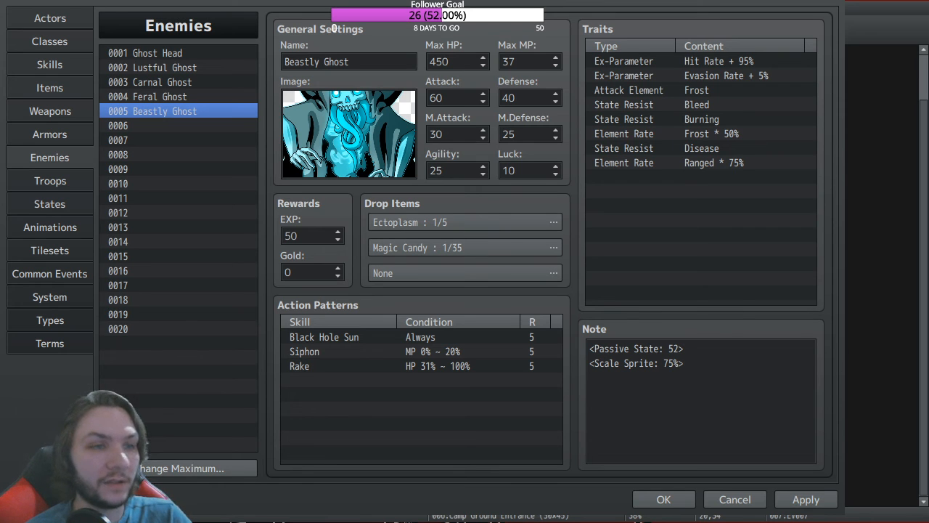
Step: Change the Rake action pattern's condition to Always
left_click(363, 337)
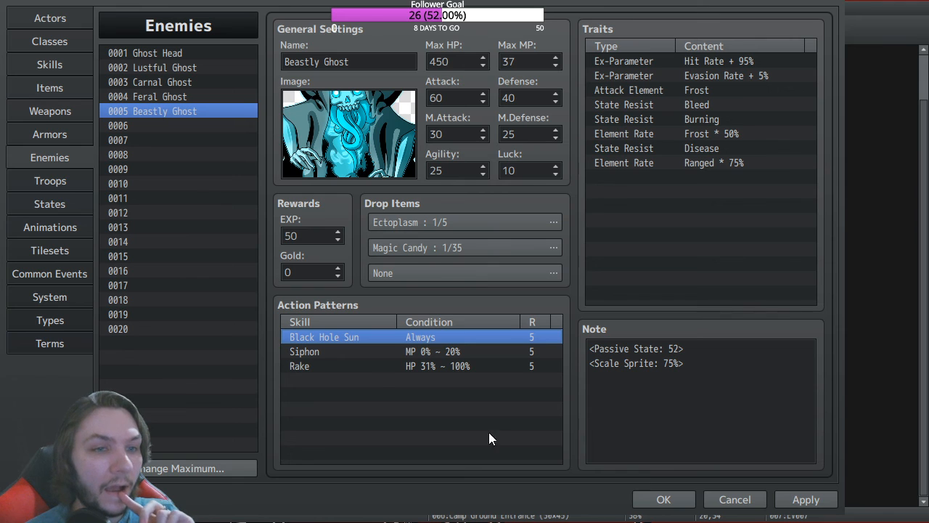
left_click(360, 369)
left_click(311, 308)
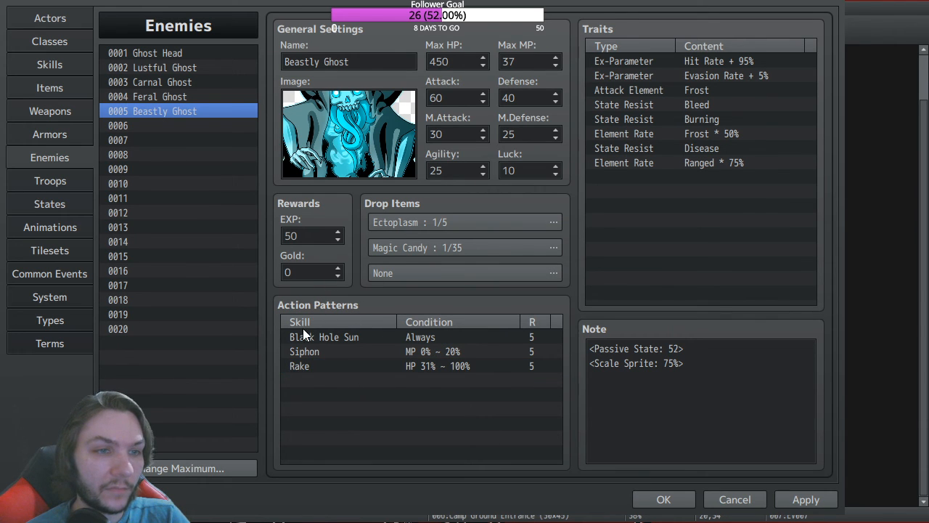
left_click(458, 503)
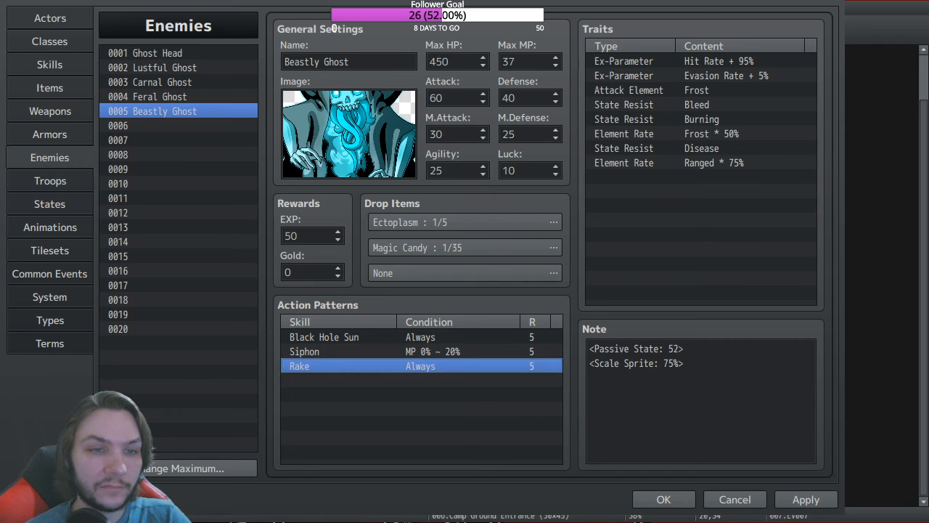
Step: Lower the Black Hole Sun action pattern's rating from 5 to 3
left_click(498, 338)
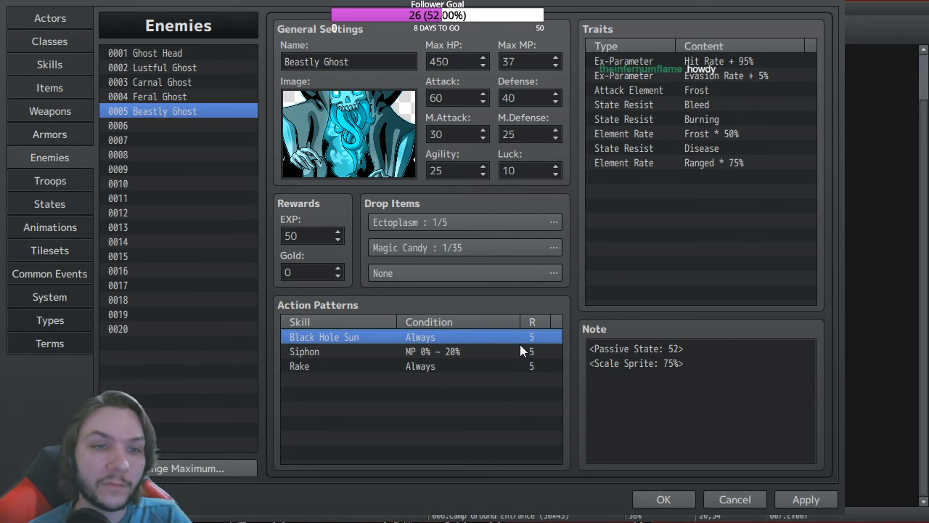
double_click(519, 342)
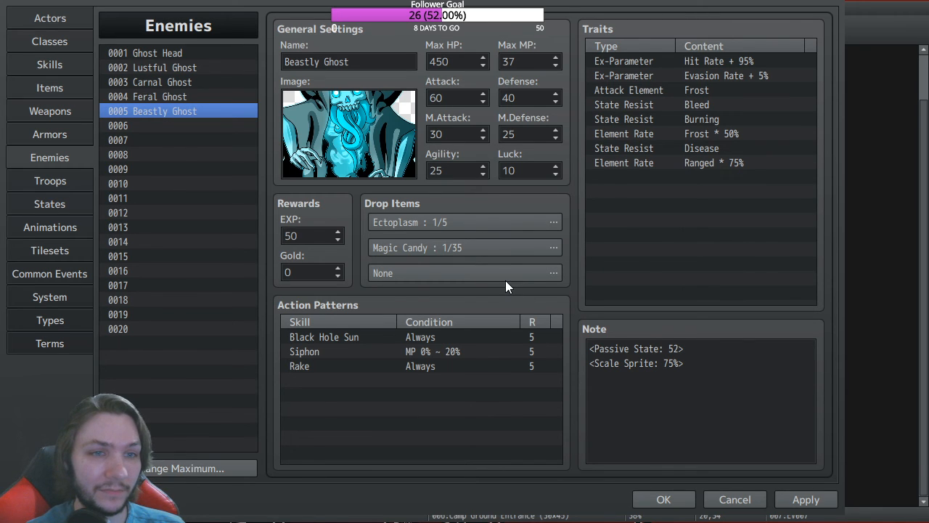
left_click(444, 504)
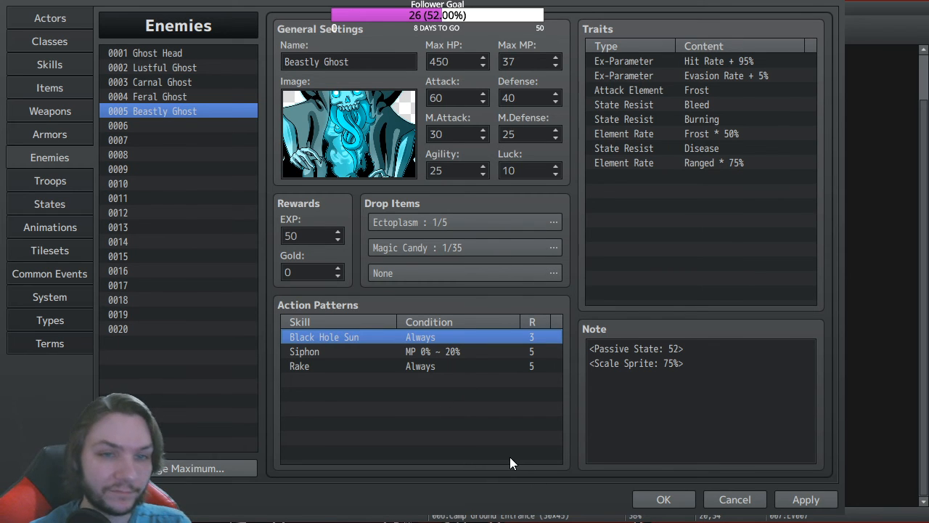
Step: Close the database keeping edits, and review chest event EV007's Change Skill line granting Black Hole Sun
left_click(663, 499)
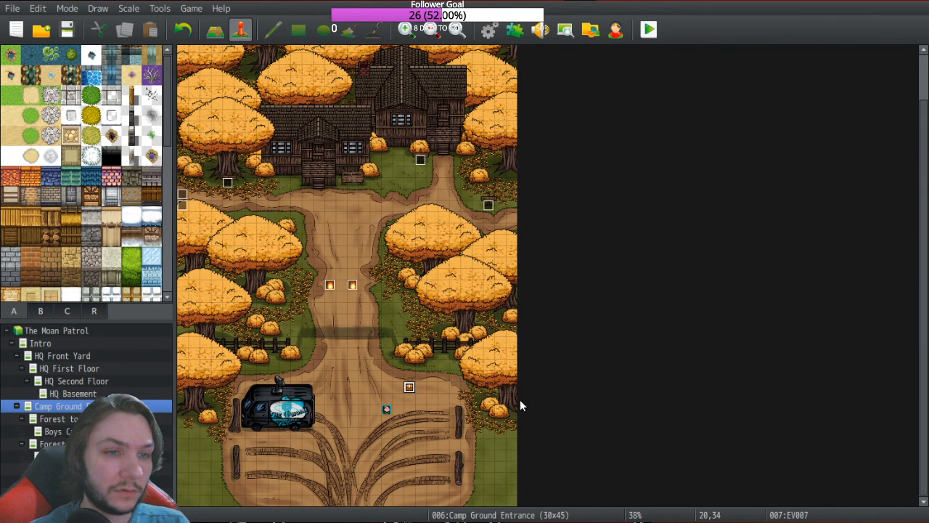
double_click(409, 387)
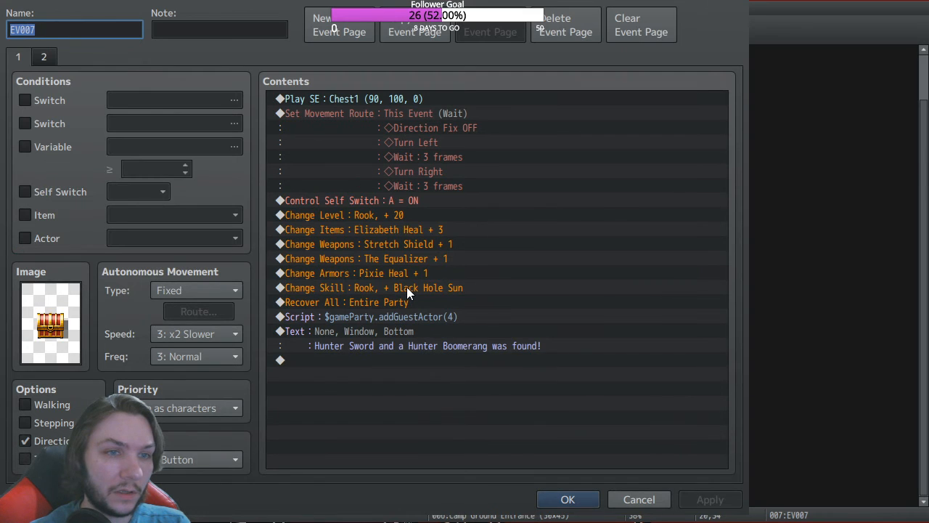
left_click(407, 288)
left_click(587, 316)
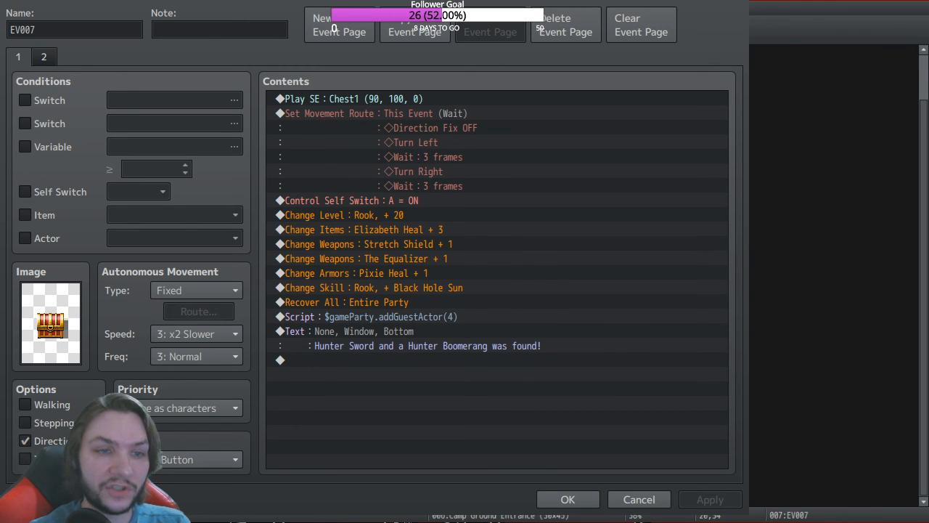
left_click(521, 362)
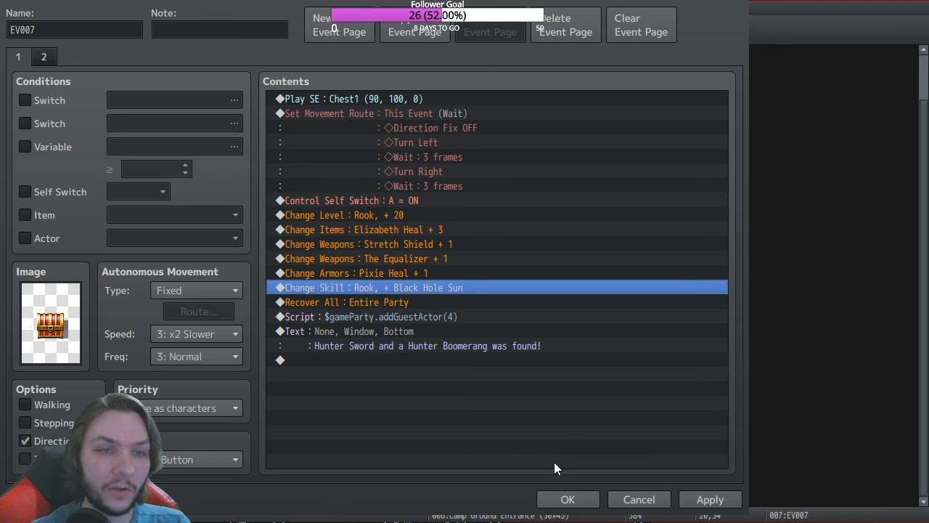
left_click(571, 499)
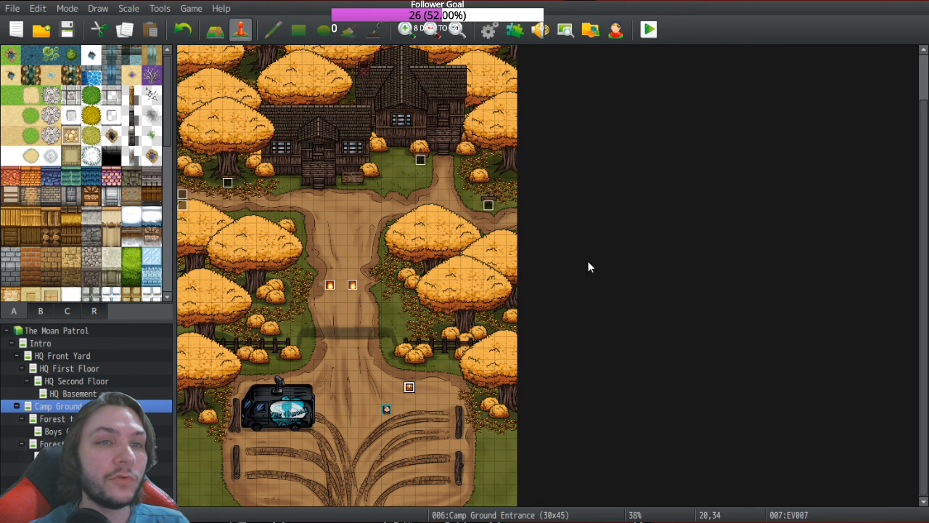
Step: Cancel the save prompt, review skill 0336 Black Hole Sun in the database, then relaunch the playtest
left_click(649, 30)
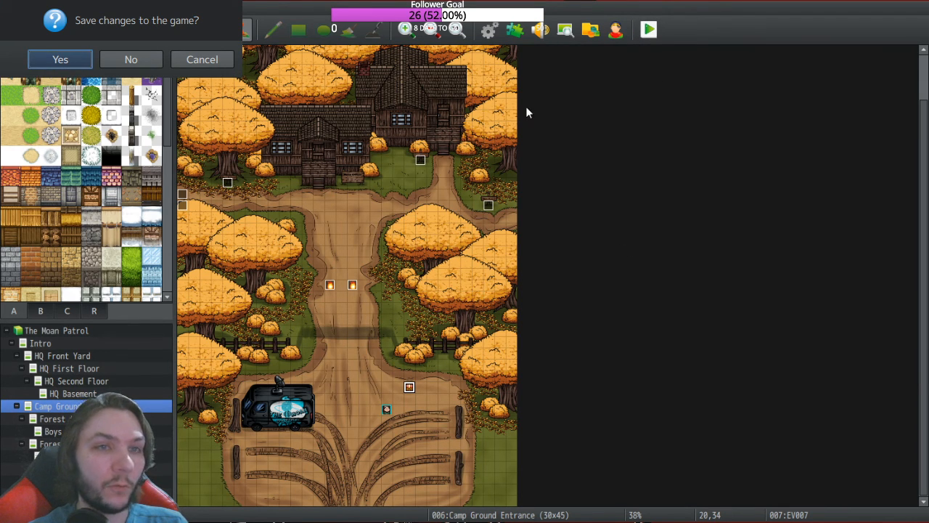
left_click(200, 64)
left_click(488, 26)
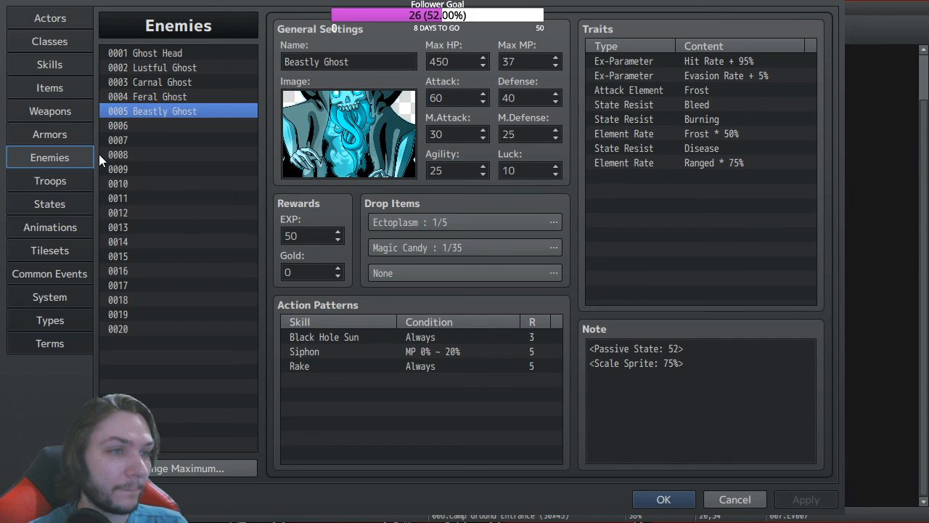
left_click(49, 64)
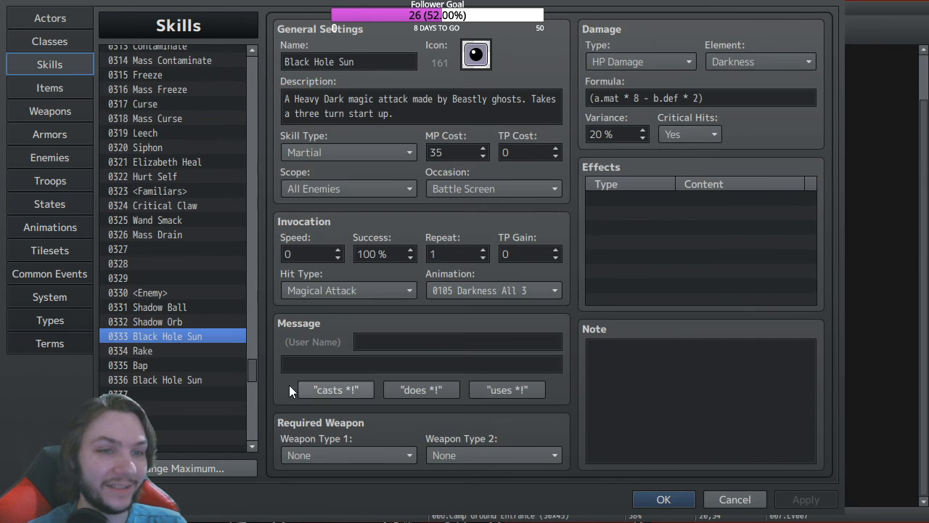
left_click(185, 379)
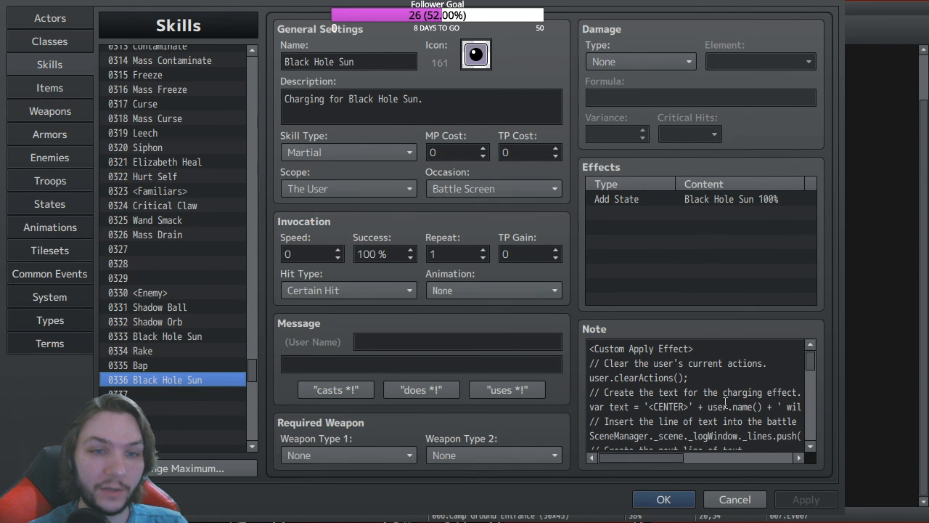
left_click(679, 499)
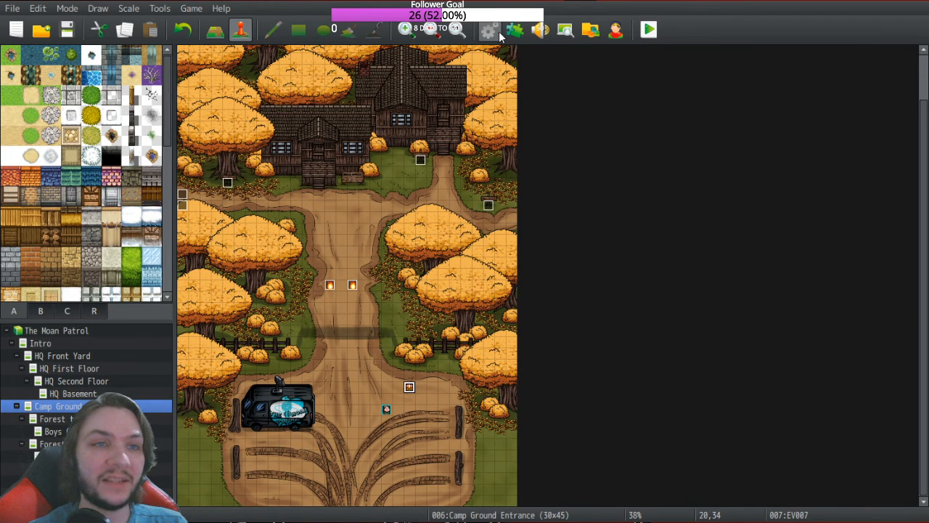
left_click(648, 29)
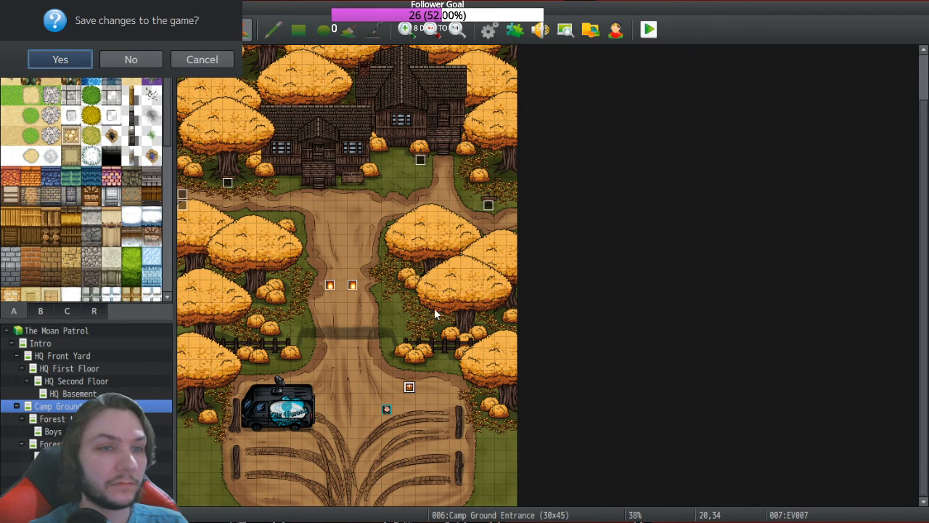
Step: Save changes, launch the playtest, and start a New Game
left_click(68, 63)
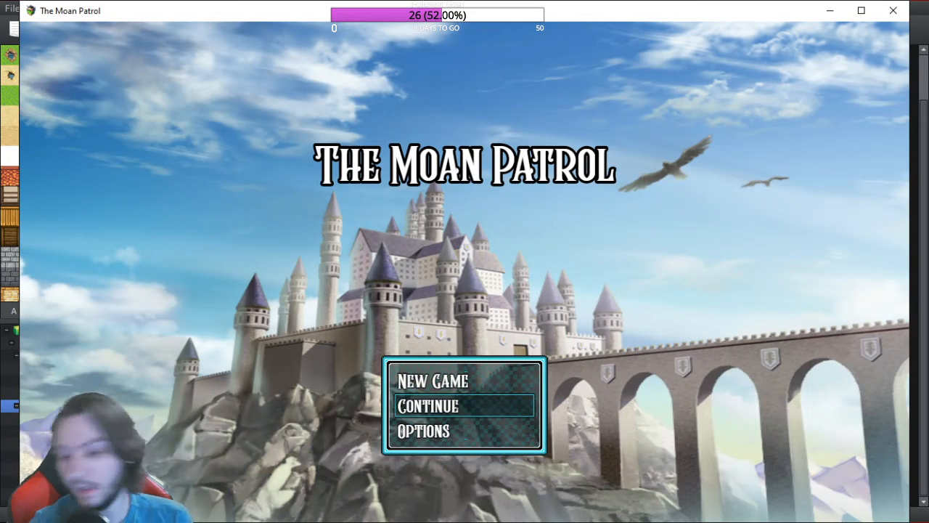
key("Up")
key("Return")
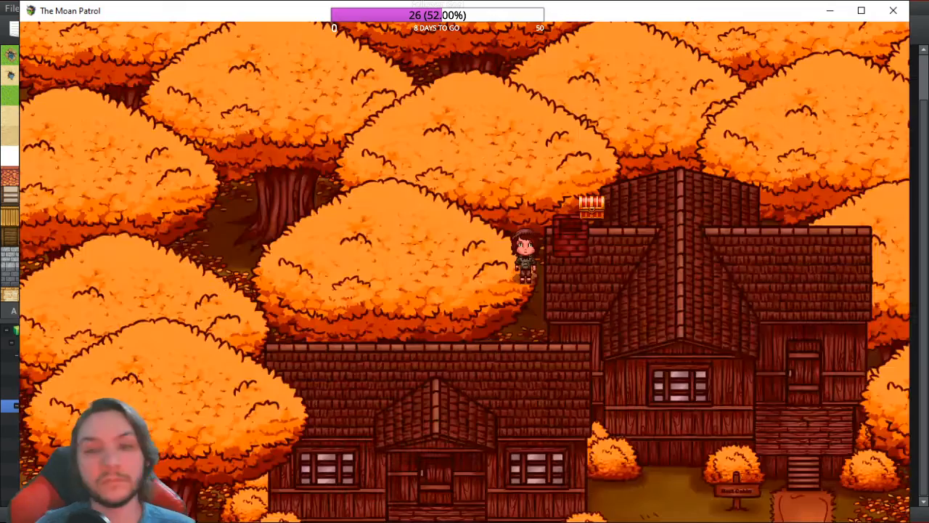
Step: Walk to the camp chest, open it, and dismiss the found-item message
key("Right")
key("Right")
key("Up")
key("Return")
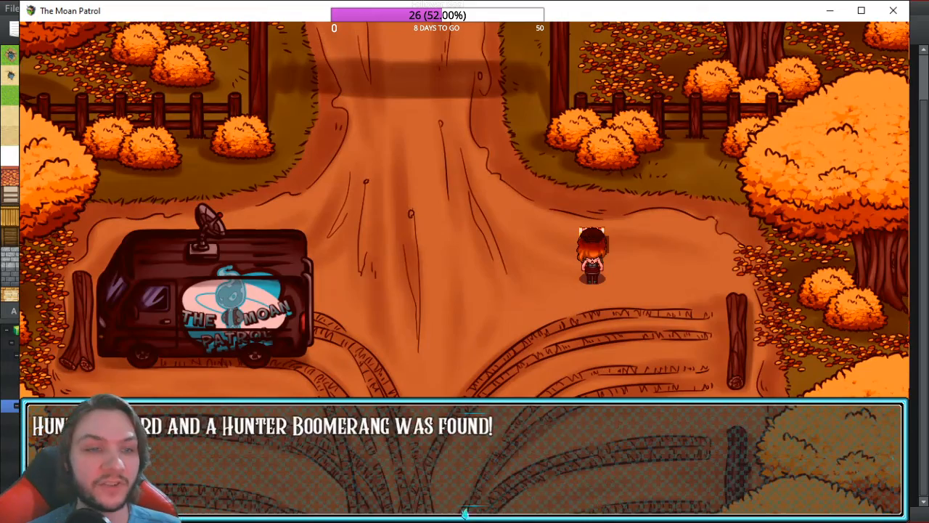
key("Return")
key("Left")
key("Left")
Step: Optimize Rook's equipment, then walk to the camp gate to start the ghost battle
key("Escape")
key("Down")
key("Down")
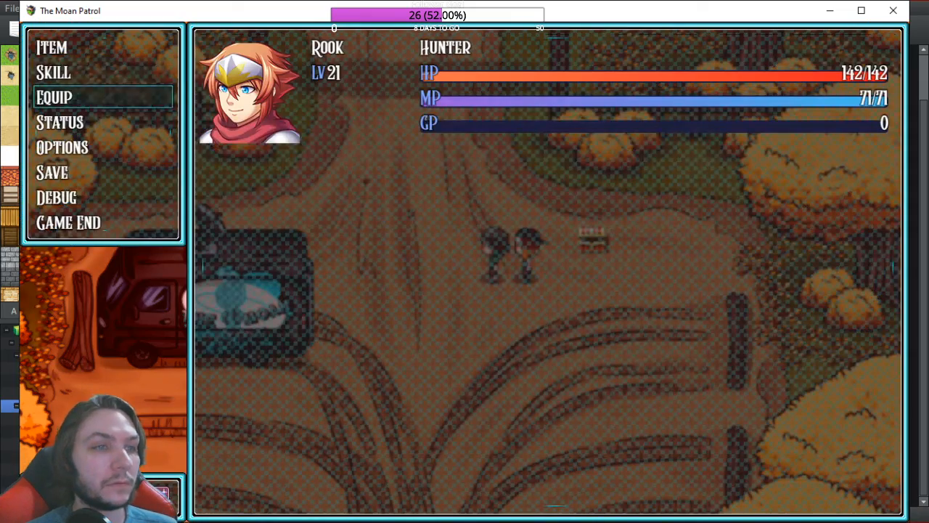
key("Return")
key("Down")
key("Return")
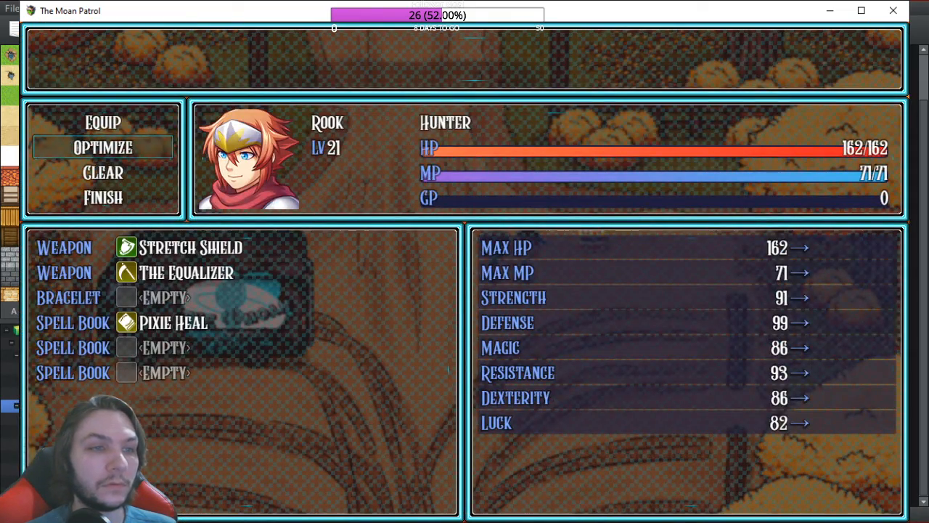
key("Escape")
key("Escape")
key("Left")
key("Up")
key("Up")
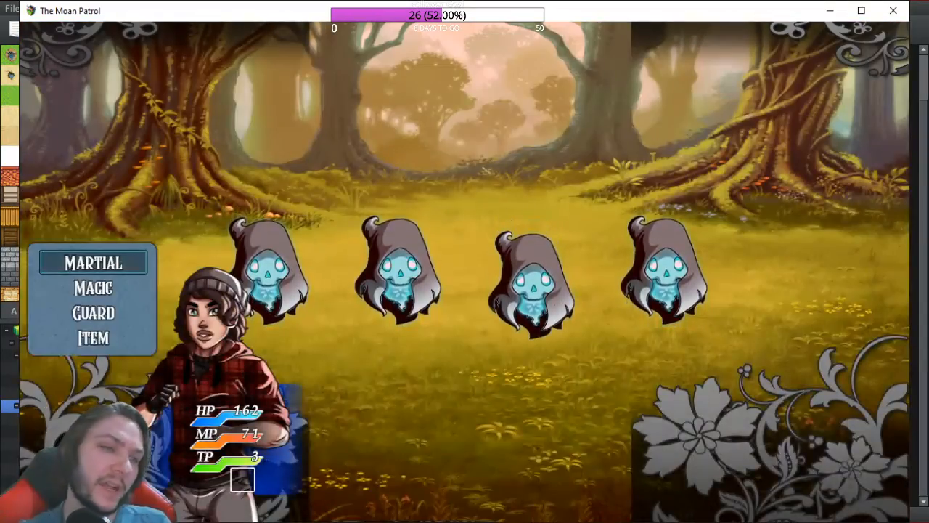
key("Return")
key("Return")
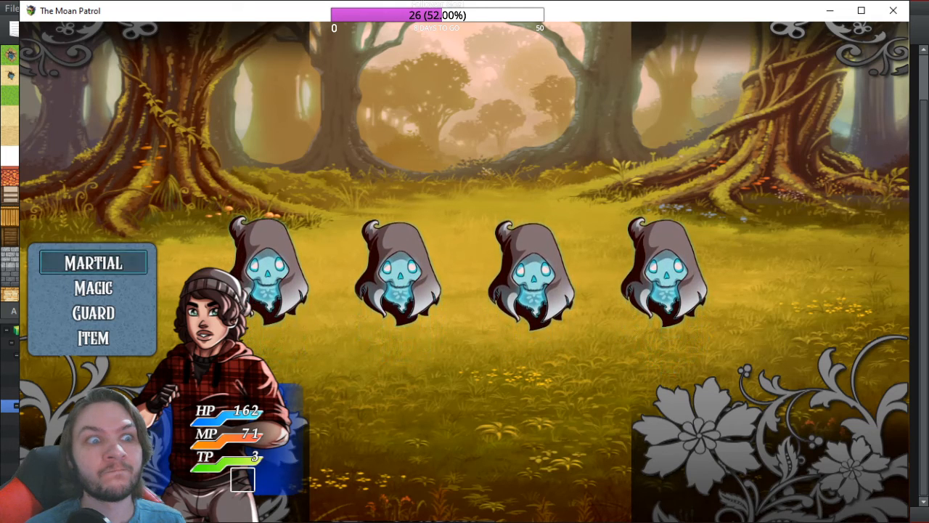
Step: Open the Martial skill list to see Black Hole Sun, then close the playtest window
key("Return")
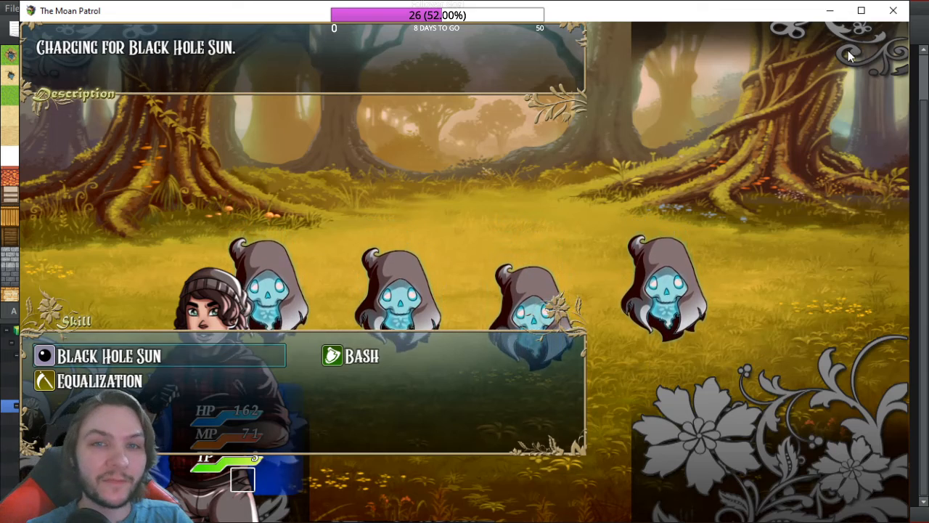
left_click(892, 11)
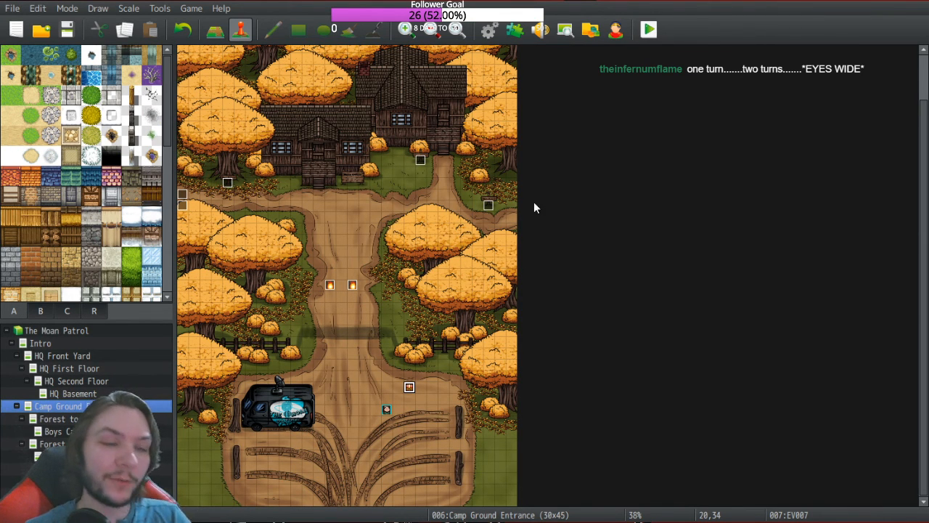
Step: Zoom the map out to 33% and reopen the database on skill 0336 Black Hole Sun
left_click(433, 31)
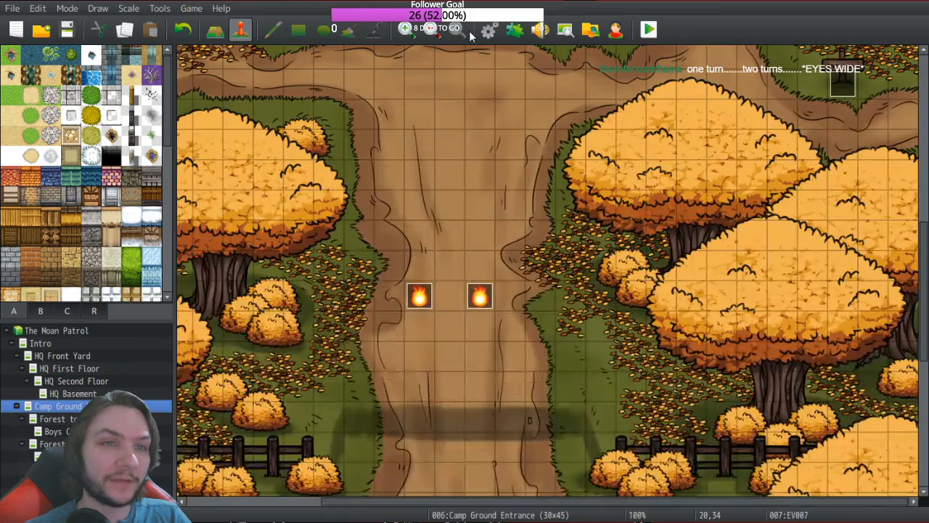
left_click(432, 34)
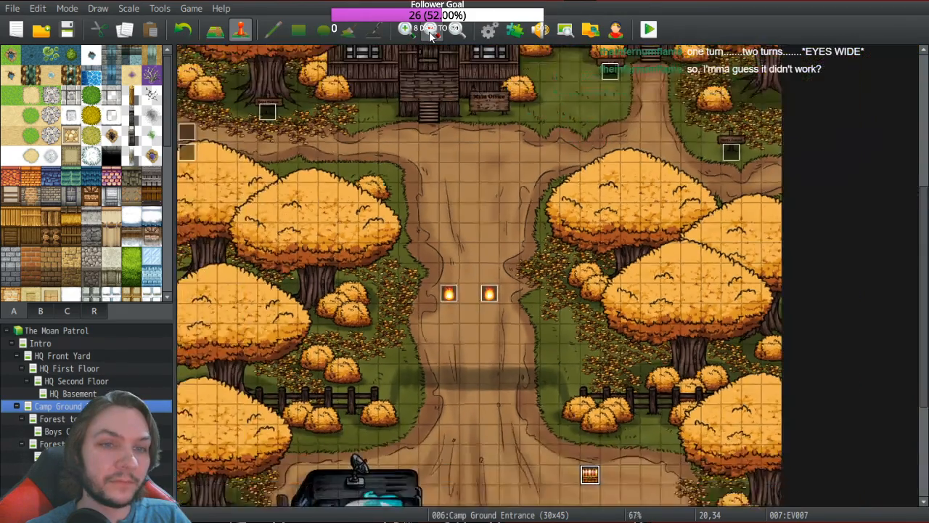
left_click(432, 34)
left_click(432, 33)
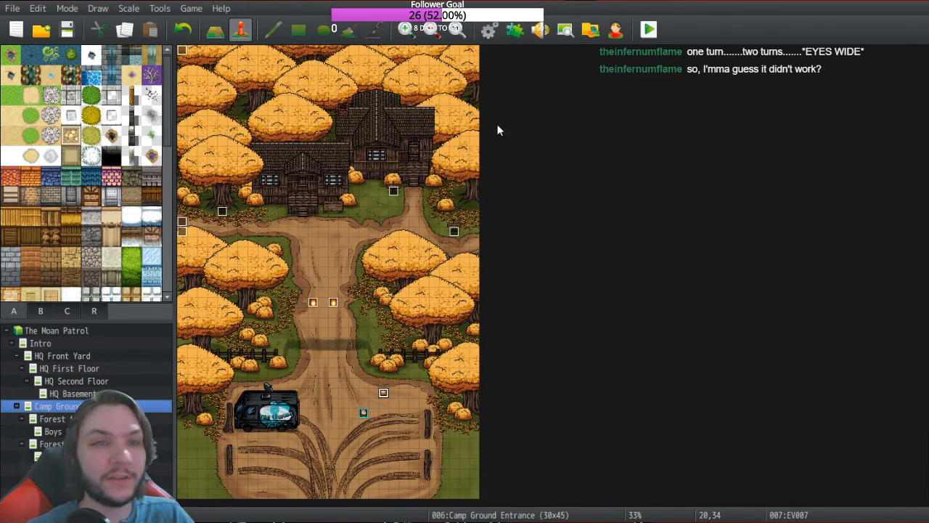
left_click(489, 29)
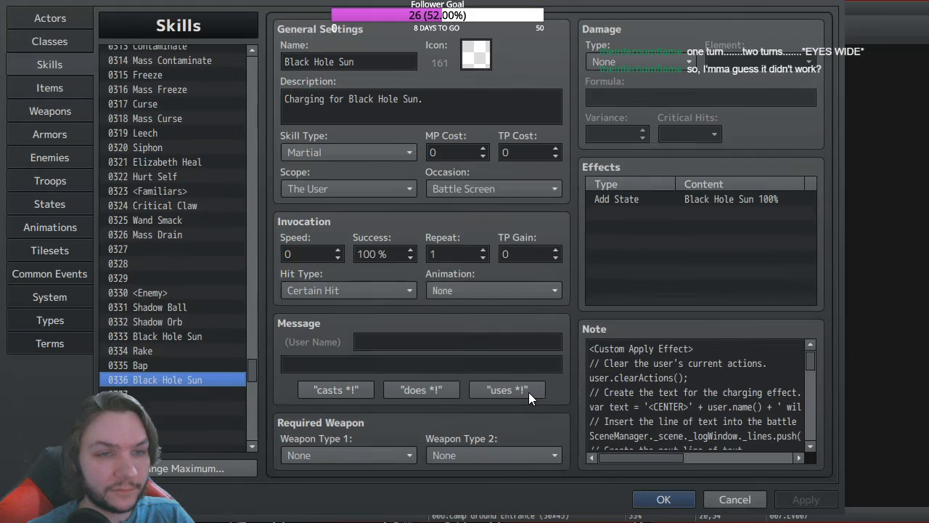
Step: Copy skill 0336's charging code into state 0123 Black Hole Sun's note and close the database
left_click(626, 375)
key("ctrl+a")
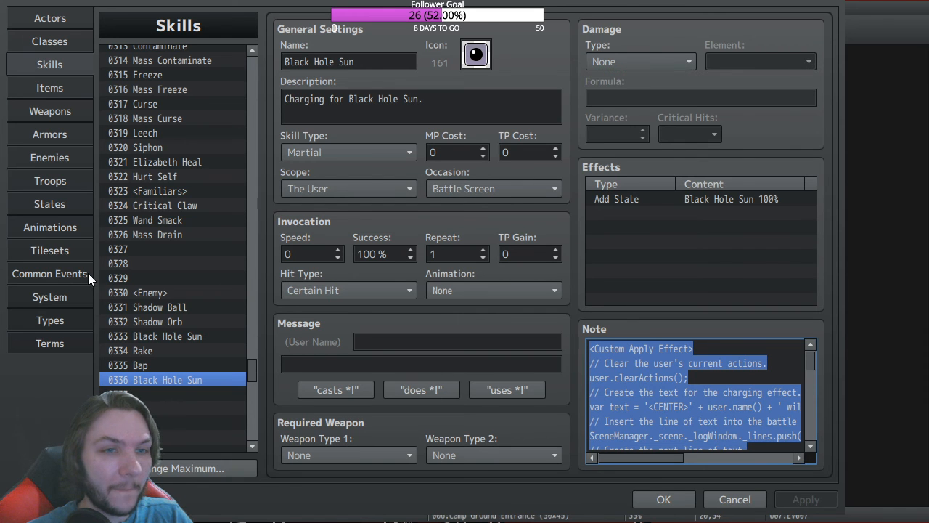
left_click(49, 204)
left_click(614, 358)
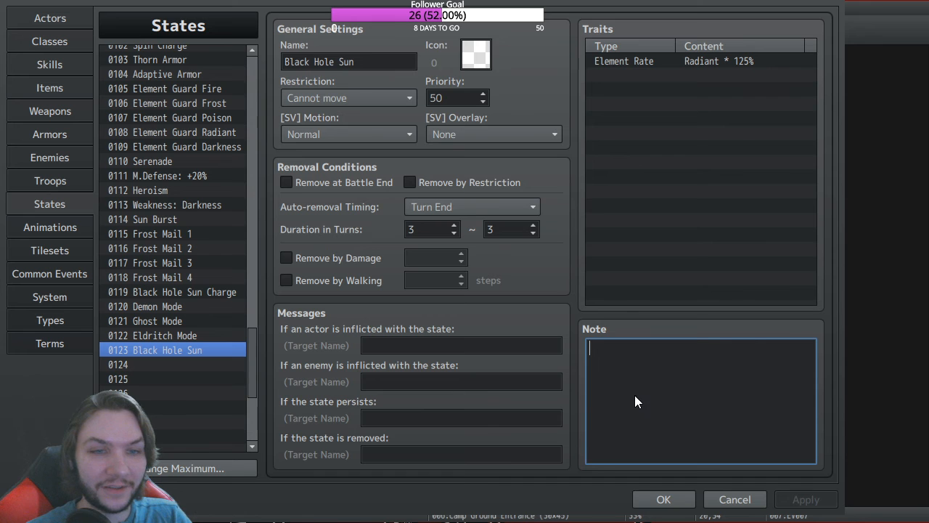
key("ctrl+v")
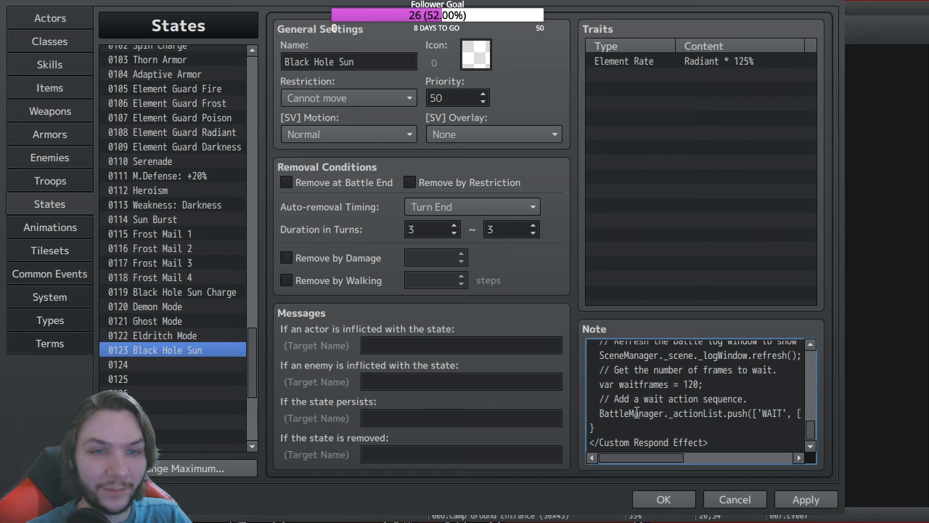
left_click(664, 499)
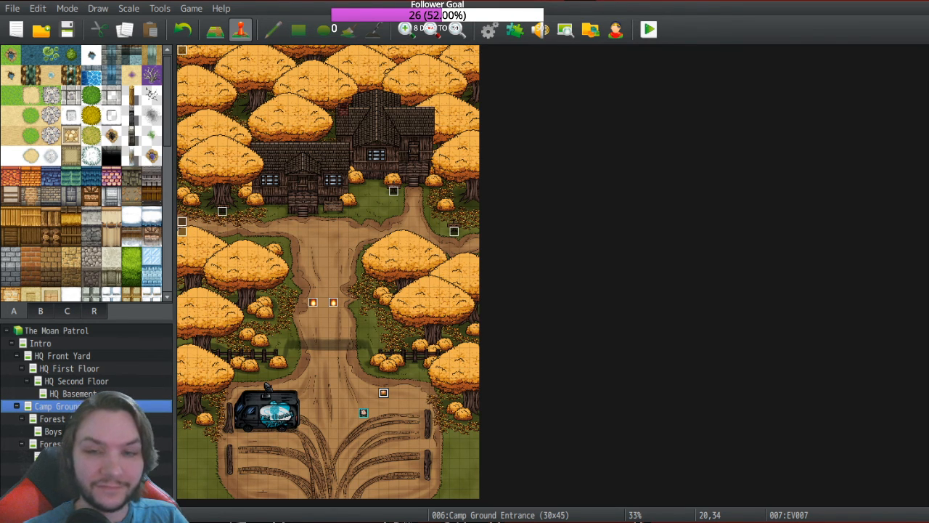
Step: Reopen the database, empty skill 0336's note, close it, and start a playtest
left_click(488, 29)
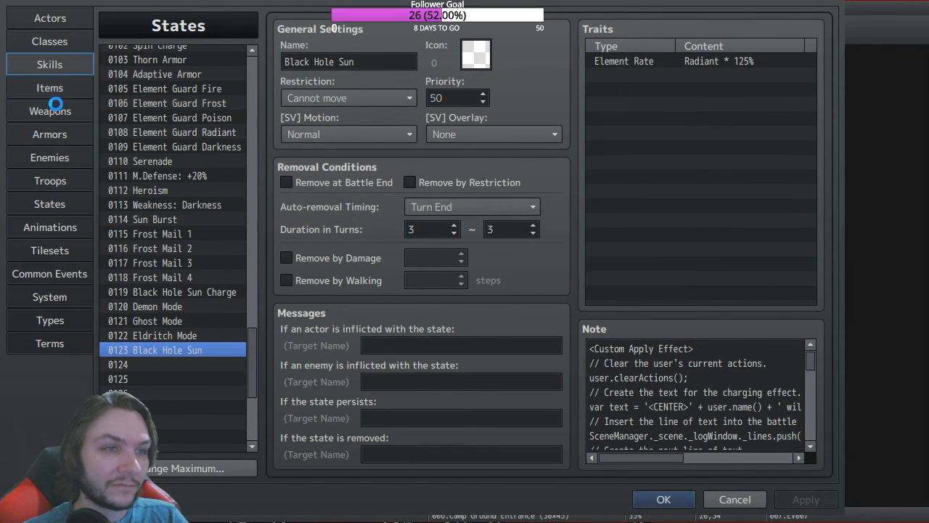
left_click(49, 64)
left_click(695, 411)
key("ctrl+a")
left_click(693, 408, "shift")
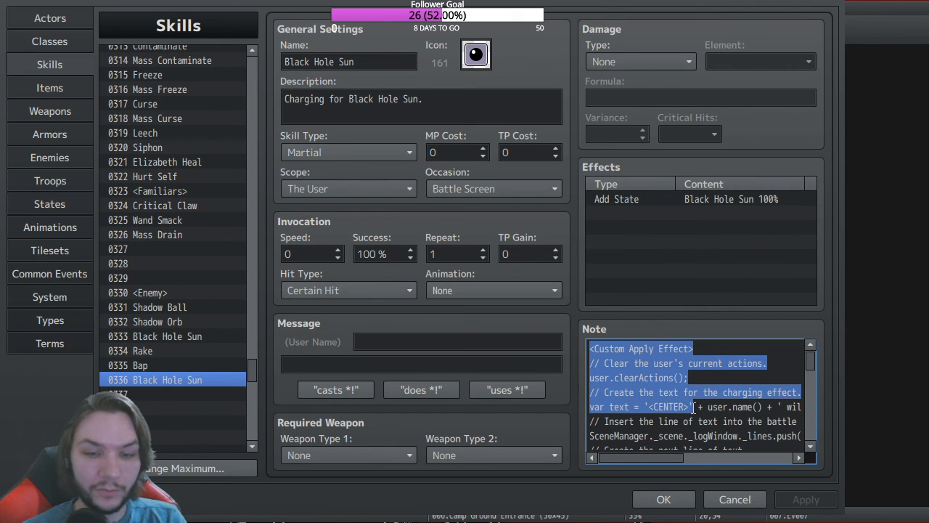
left_click(762, 345)
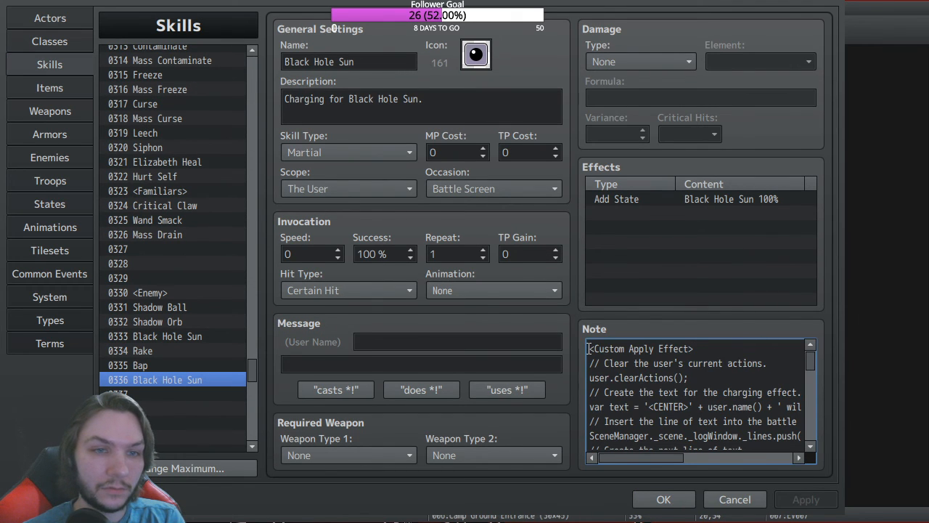
key("ctrl+a")
key("Delete")
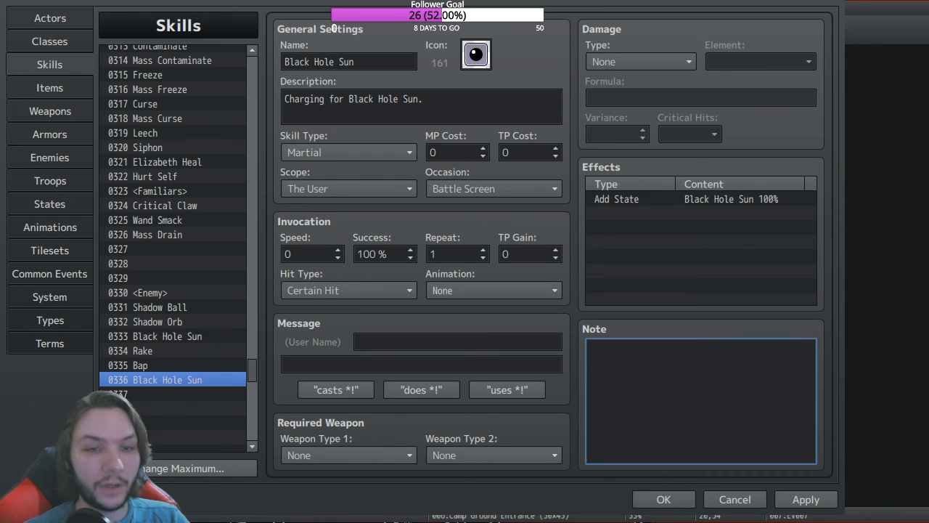
left_click(664, 499)
left_click(649, 30)
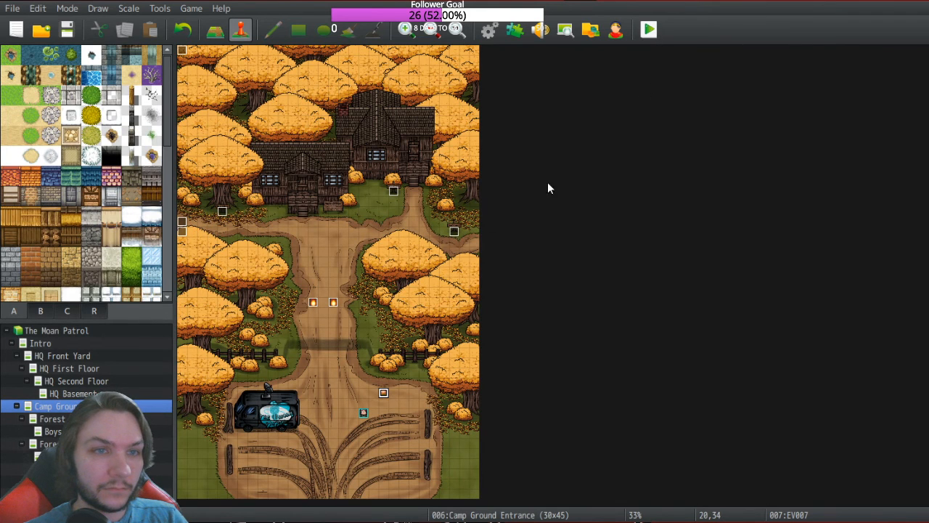
Step: Agree to save the project changes so the playtest launches
left_click(67, 61)
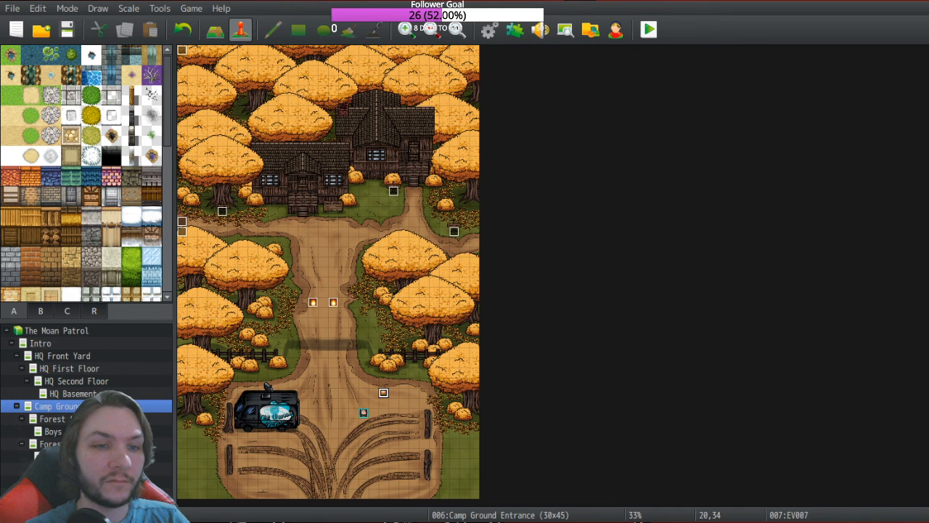
Step: Start a new game in the playtest and optimize the party's equipment from the menu
key("alt+Tab")
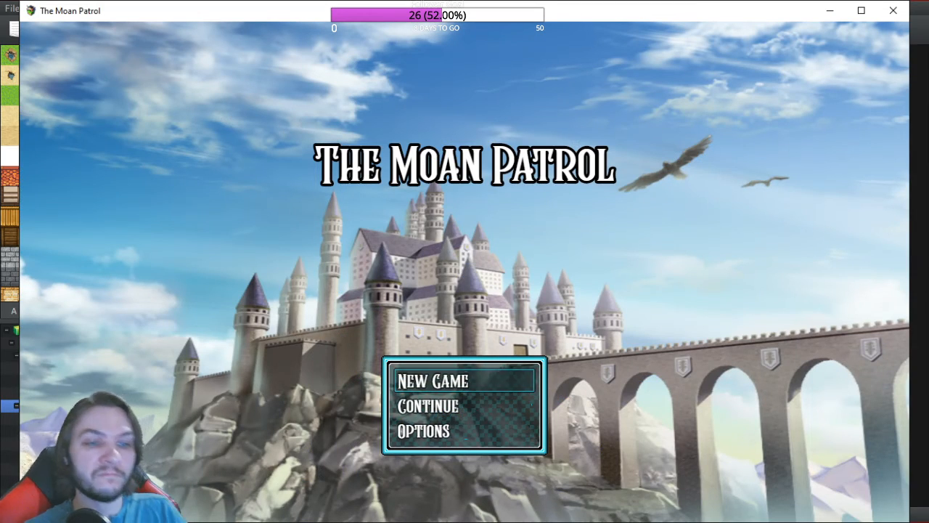
key("Return")
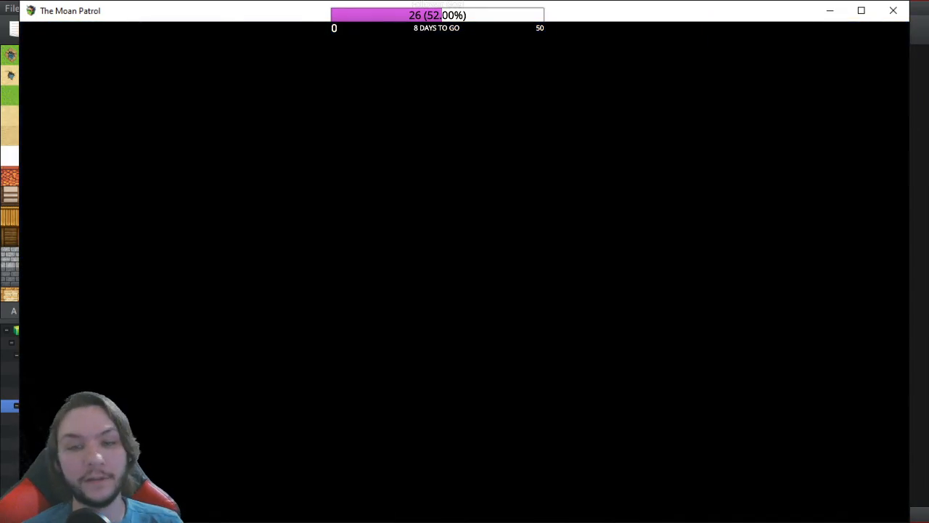
key("Return")
key("Left")
key("Escape")
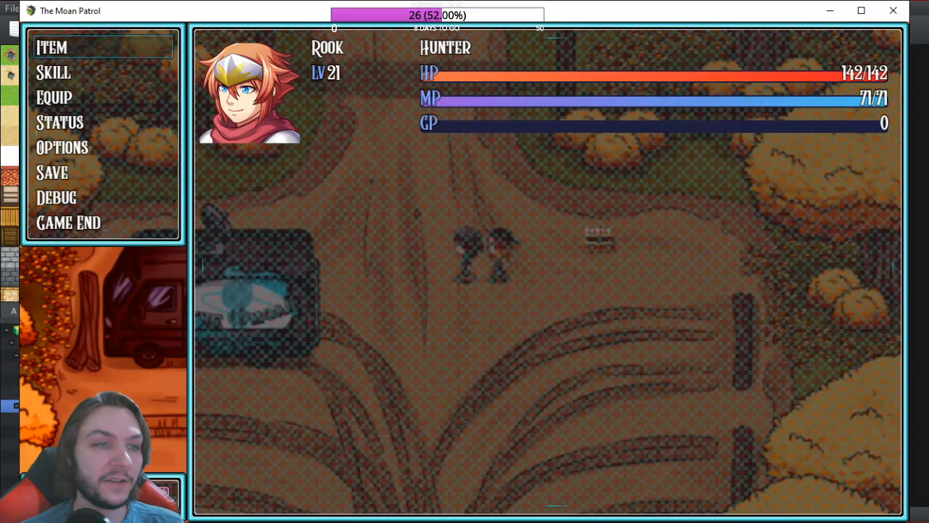
key("Down")
key("Return")
key("Down")
key("Return")
key("Escape")
key("Escape")
Step: Walk through the Camp Eden gate into battle and use Black Hole Sun
key("Up")
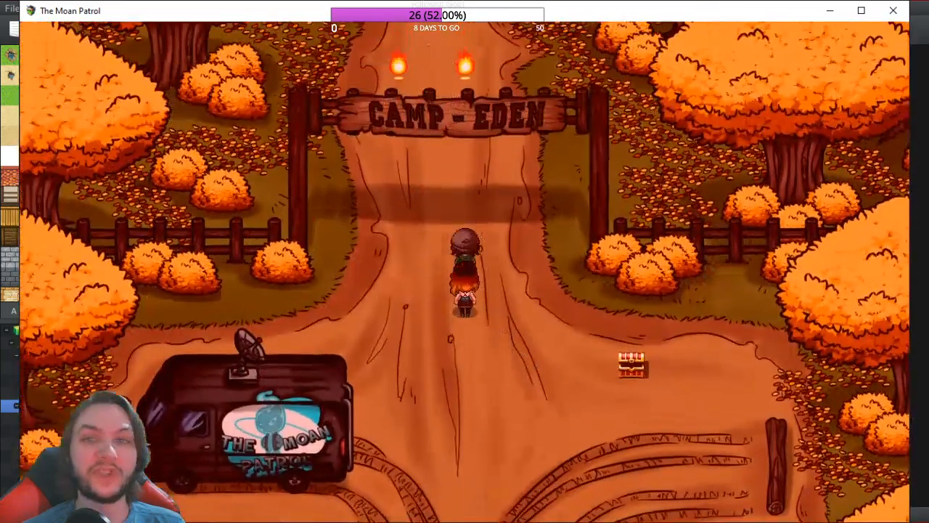
key("Up")
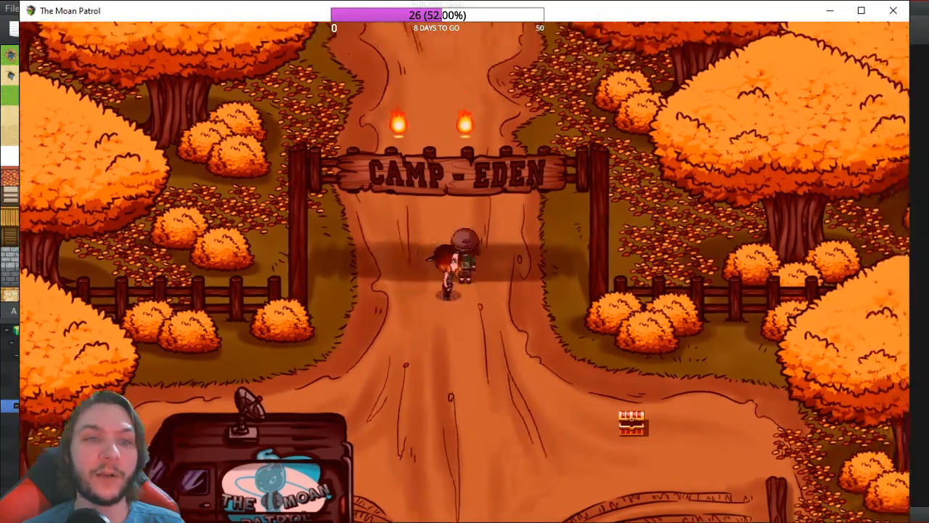
key("Up")
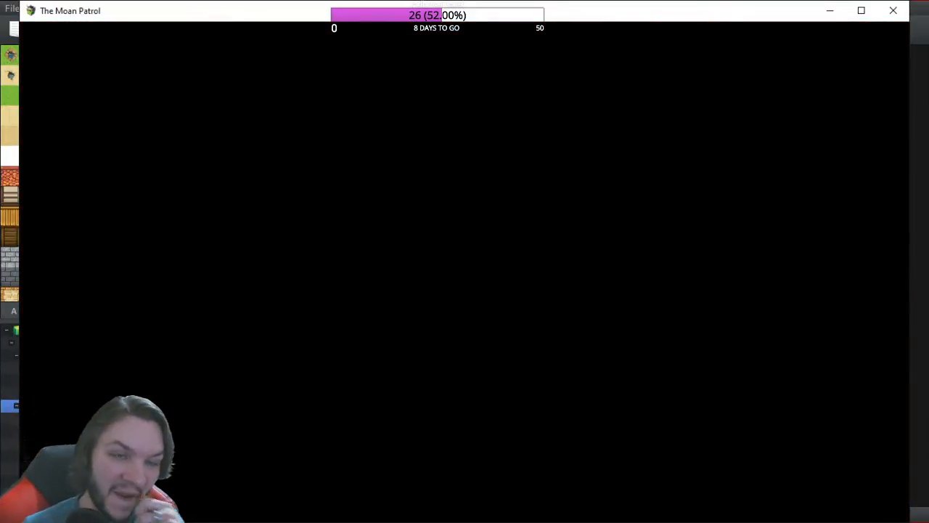
key("Return")
key("Return")
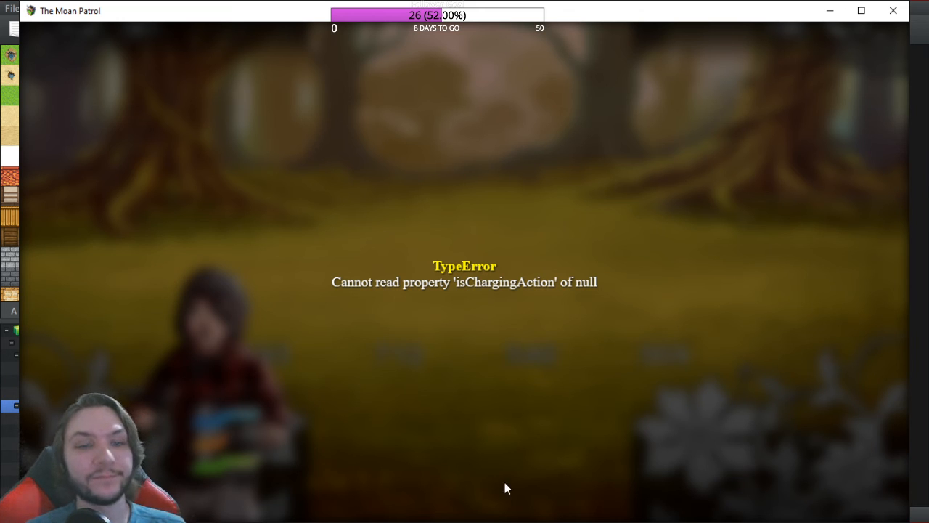
Step: Close the crashed game window and open the database on skill 0336 Black Hole Sun
left_click(547, 474)
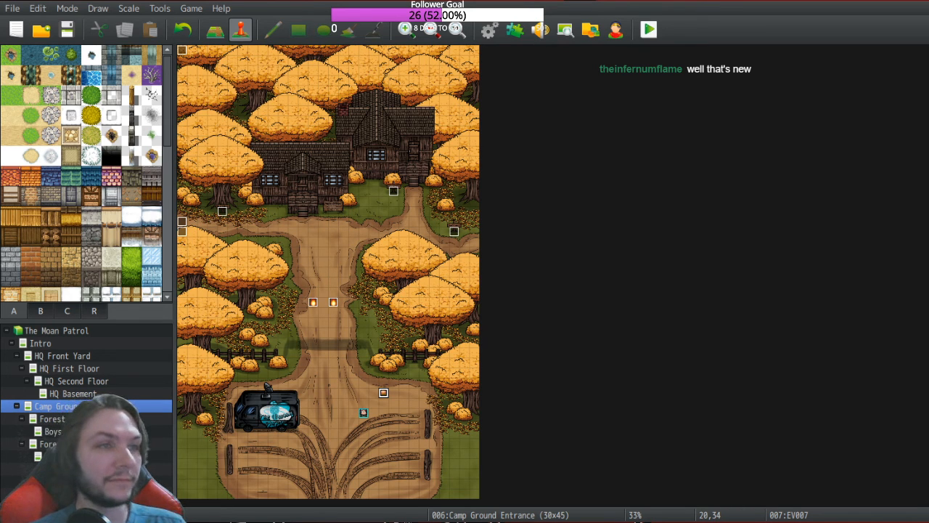
left_click(488, 29)
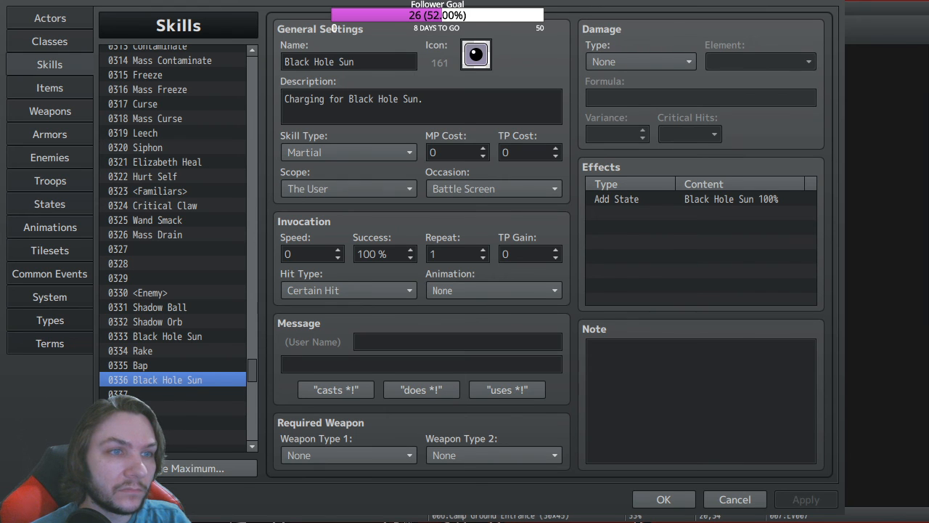
key("alt+Tab")
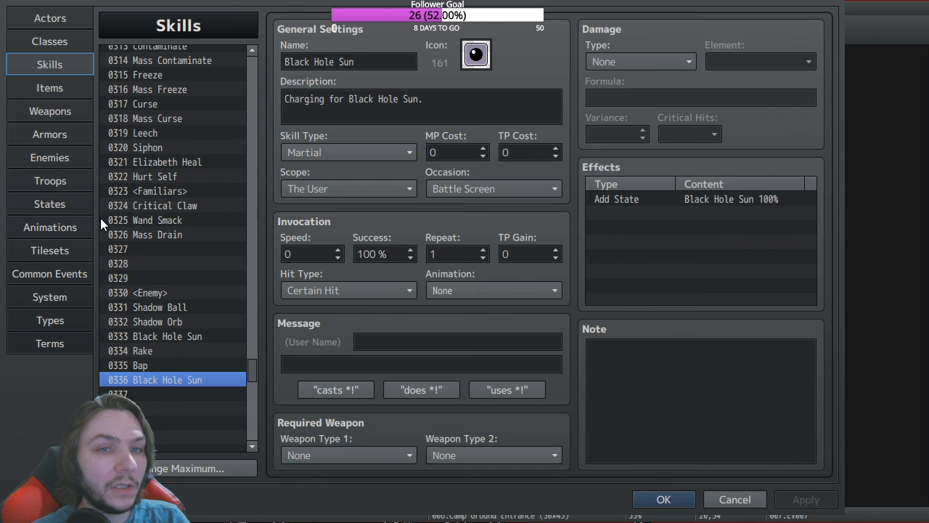
left_click(164, 331)
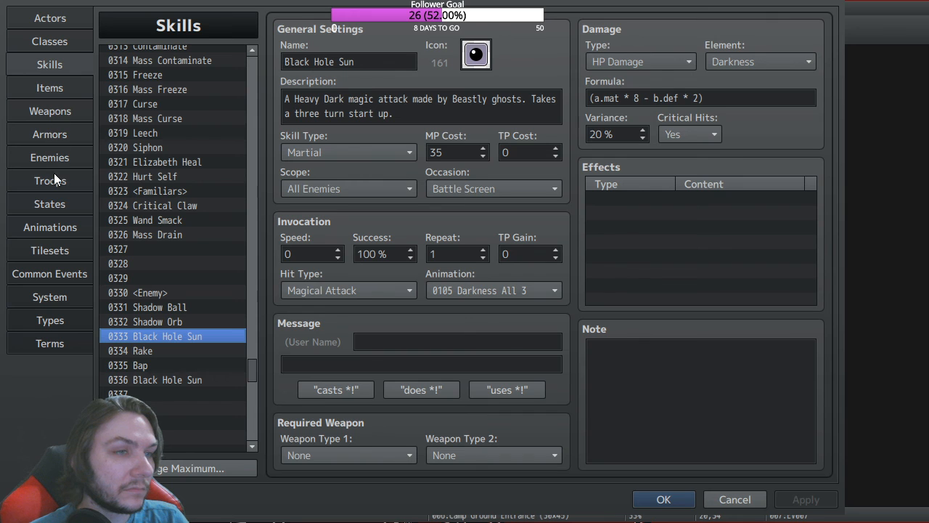
left_click(53, 205)
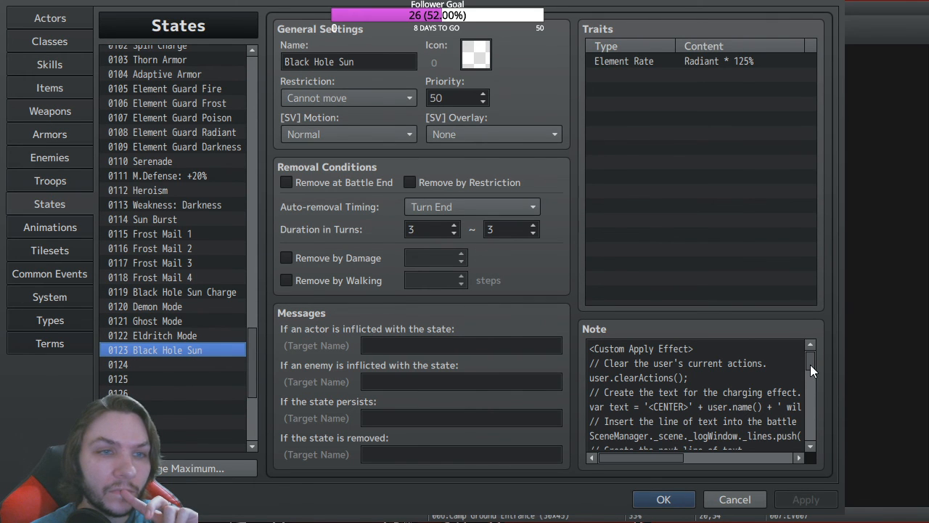
left_click_drag(811, 365, 811, 459)
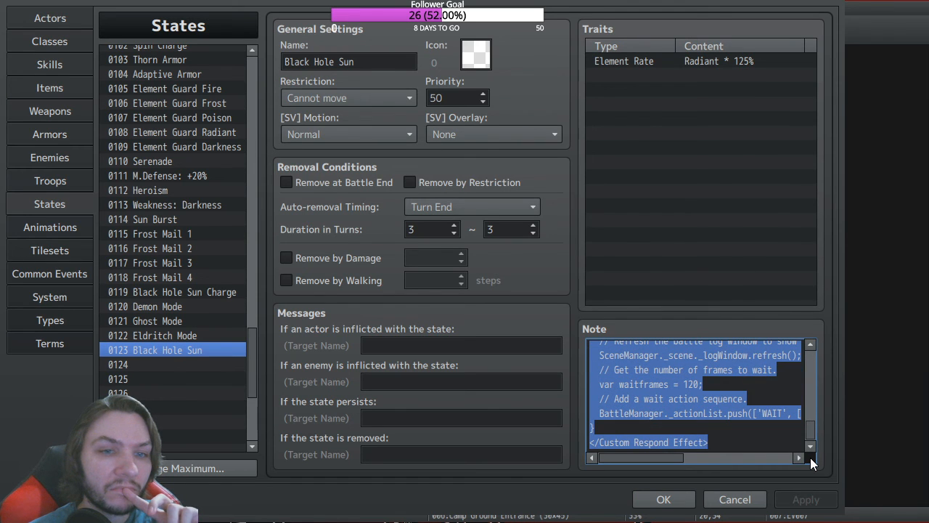
mouse_move(665, 457)
left_mouse_down()
mouse_move(699, 461)
mouse_move(662, 455)
left_mouse_up()
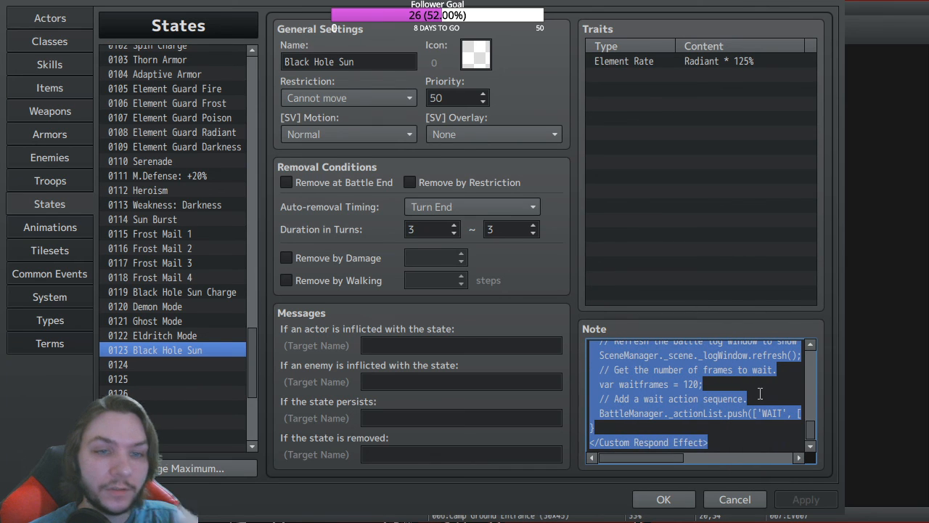
scroll(760, 394, "up", 2)
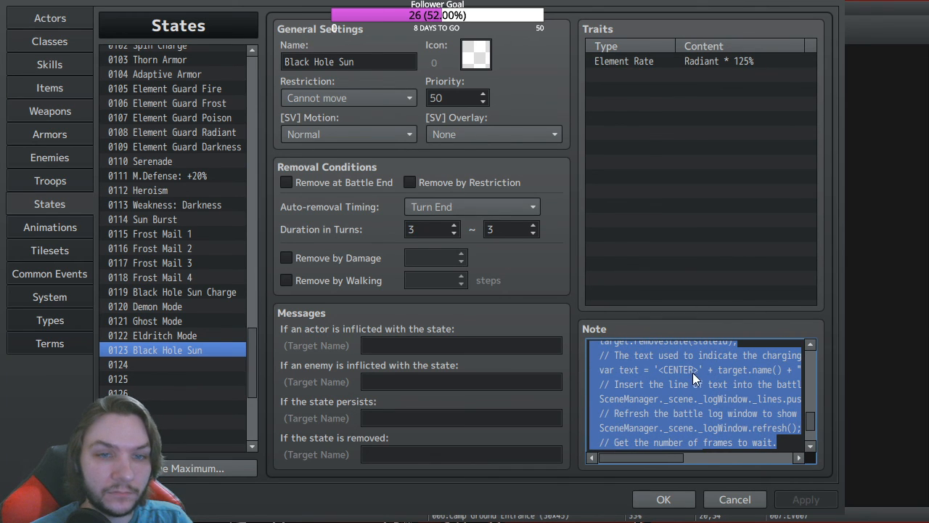
left_click(728, 396)
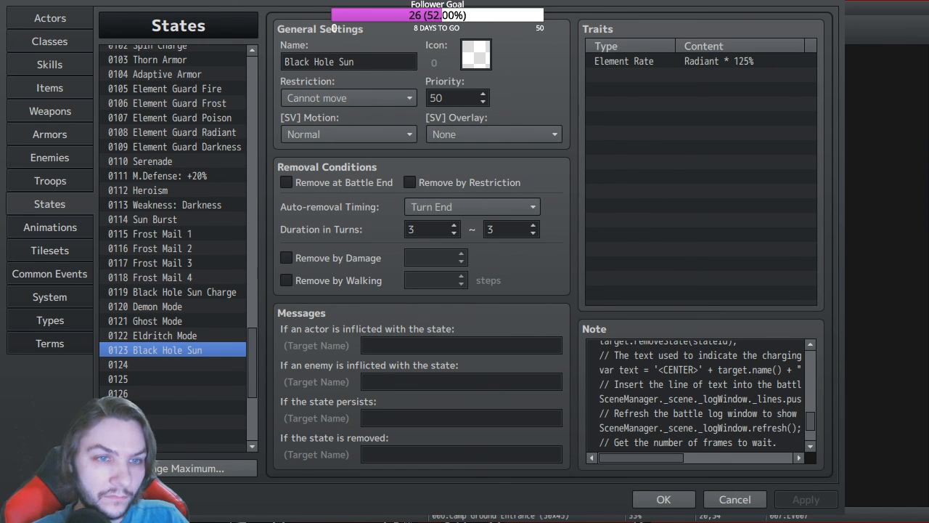
Step: Overwrite state Black Hole Sun's note with the copied custom effect script and close the database
key("alt+Tab")
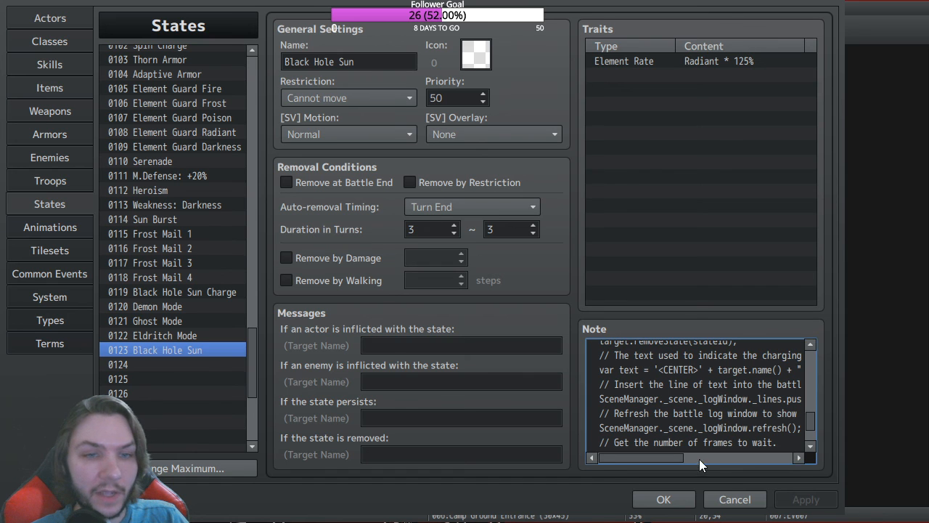
key("ctrl+a")
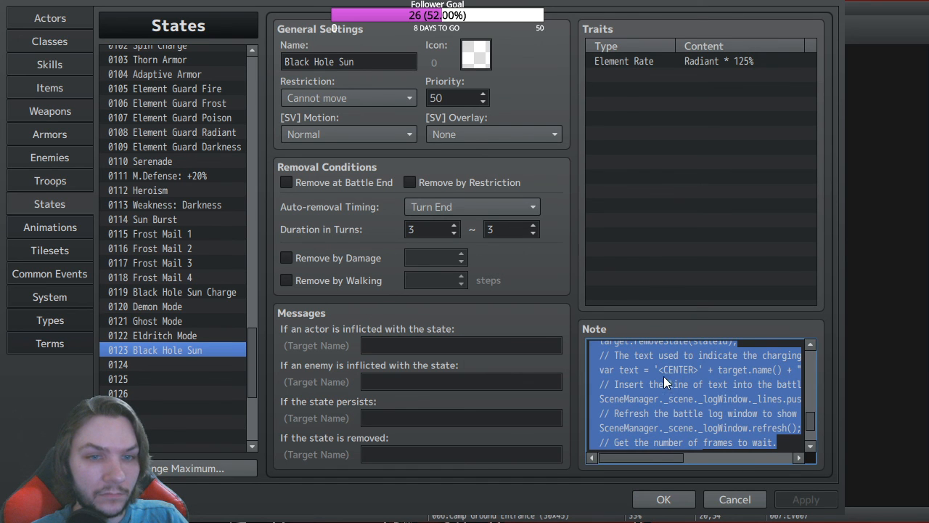
key("ctrl+v")
left_click(664, 499)
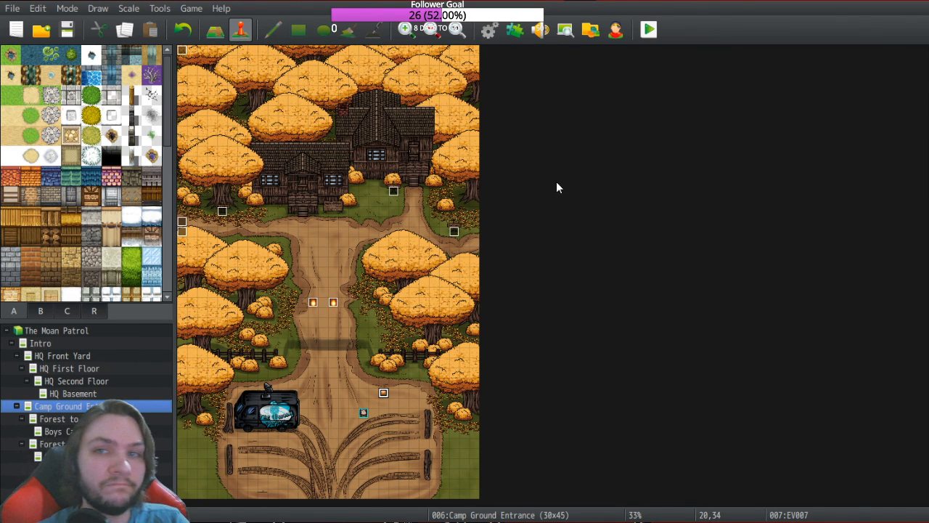
Step: Reopen the database and view enemy 0005 Beastly Ghost's Black Hole Sun action pattern
left_click(487, 34)
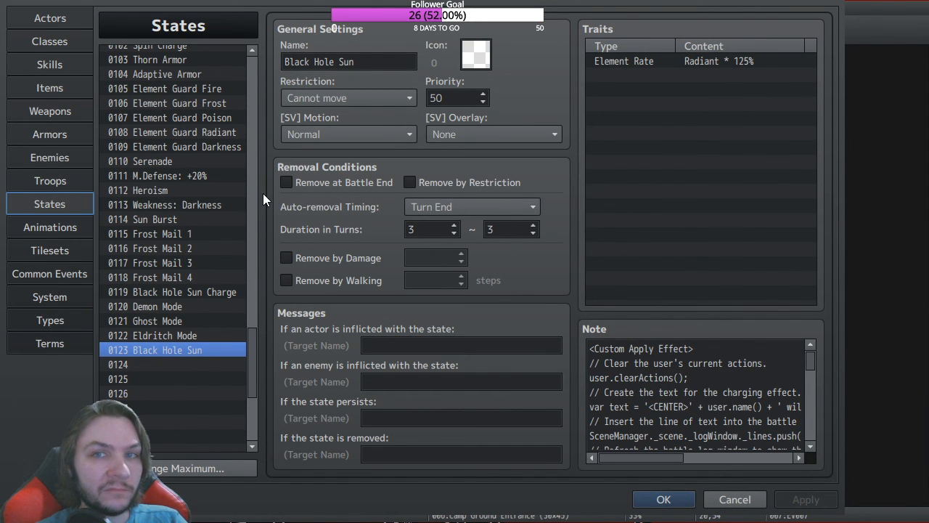
left_click(50, 154)
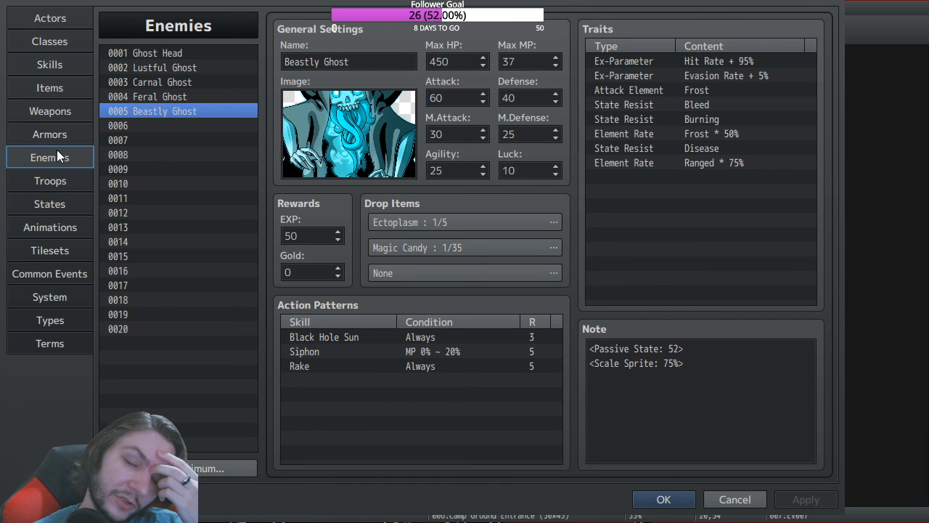
Step: Browse the Weapons and Armors lists, ending on class 0001 Hunter
left_click(51, 110)
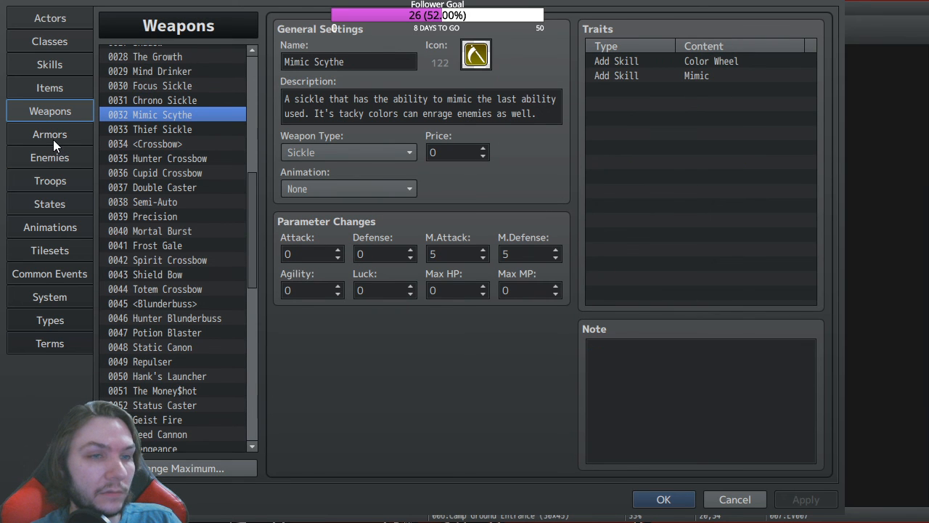
left_click(52, 135)
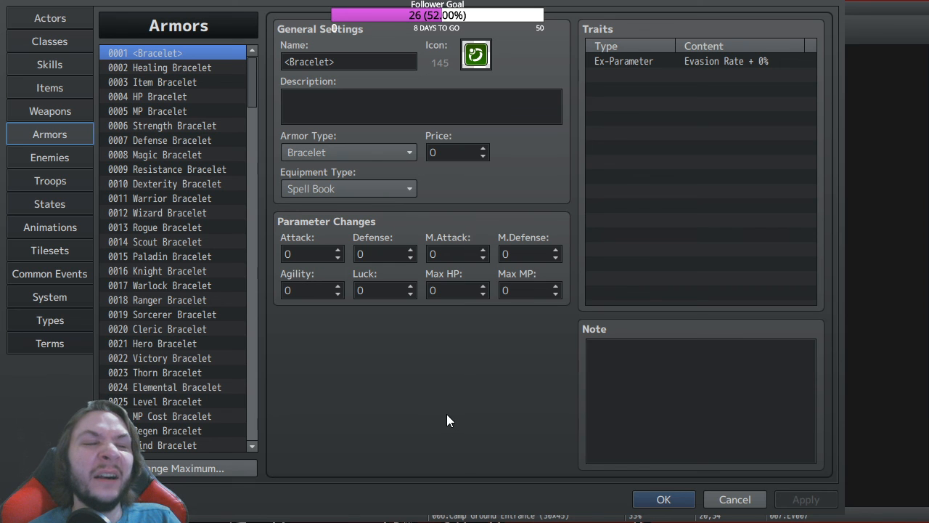
left_click(67, 42)
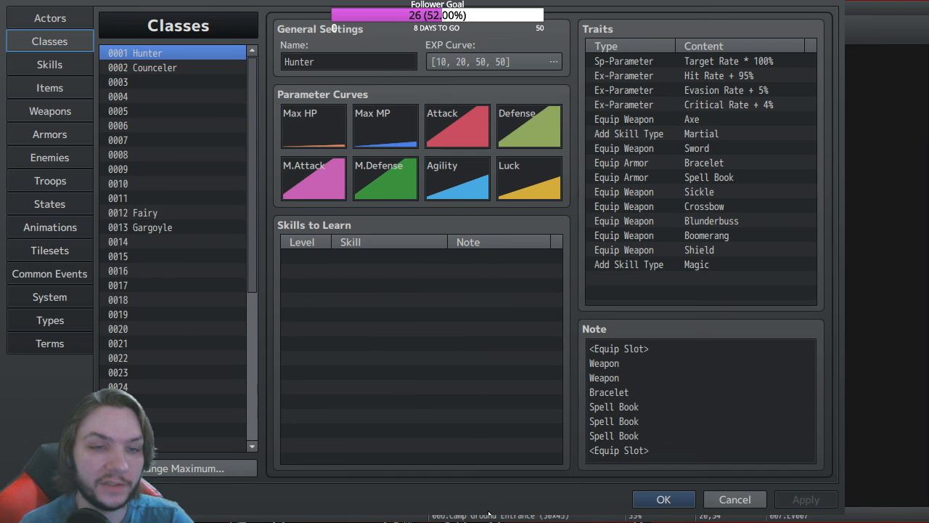
left_click(662, 501)
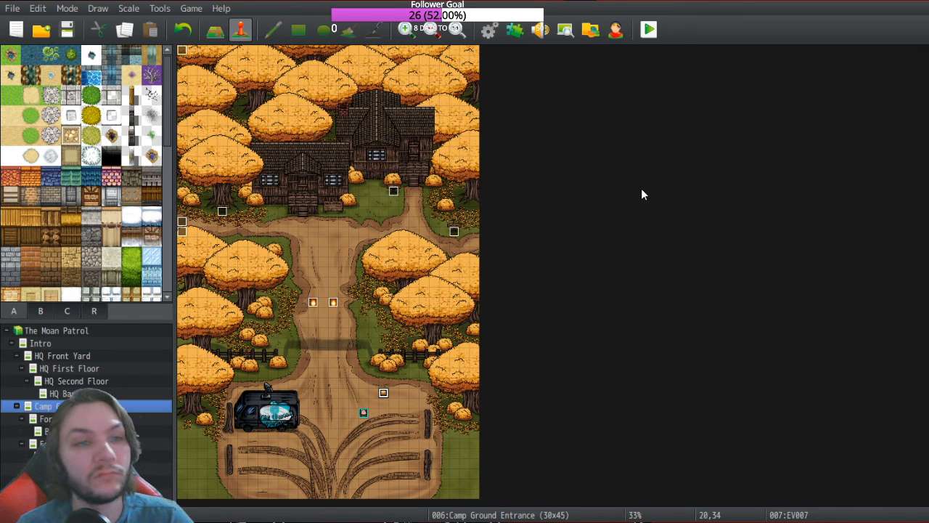
key("ctrl+s")
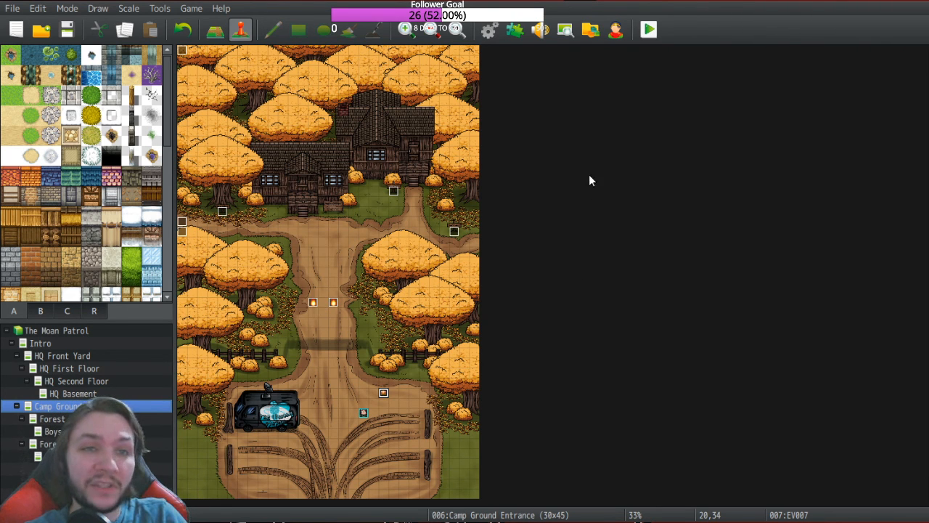
Step: Open the database and bring up skill 0333 Black Hole Sun with its Darkness formula
left_click(490, 31)
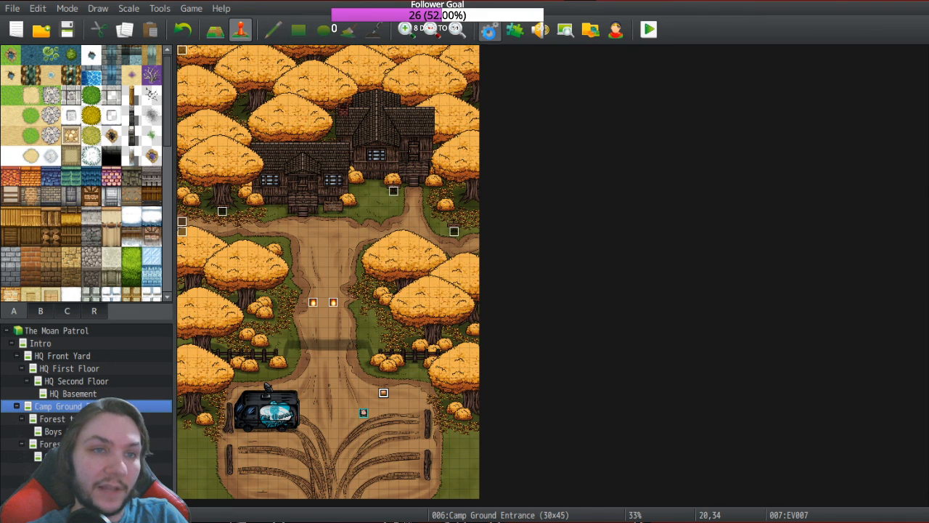
key("Down")
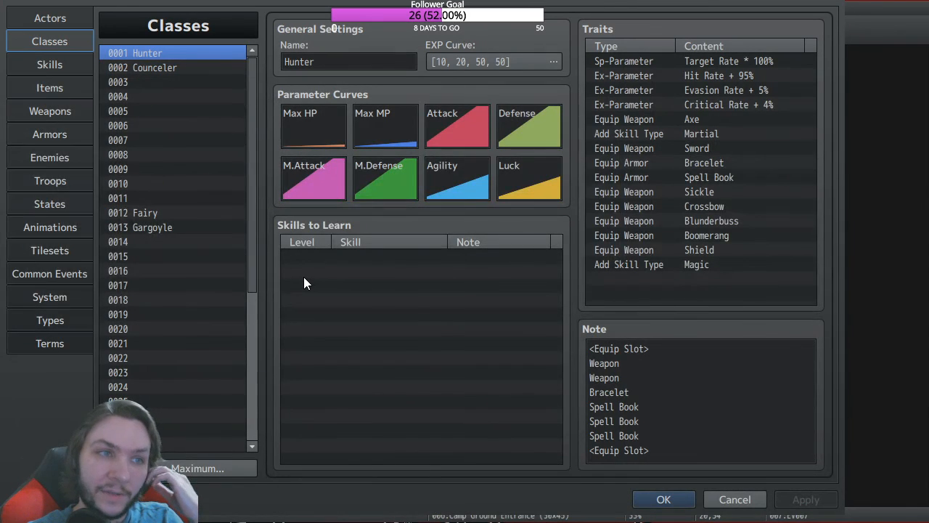
left_click(64, 65)
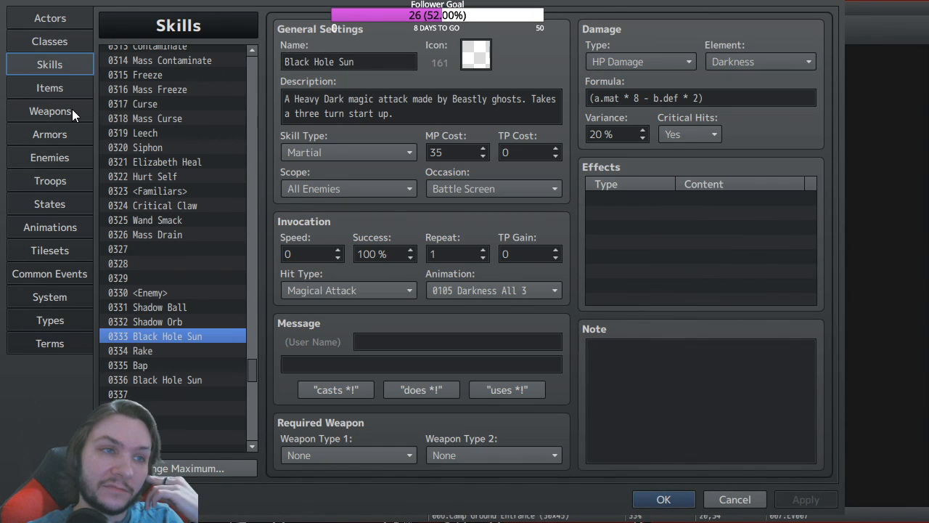
Step: Browse the ghost troops 0001–0010, then close the database and save the project
left_click(53, 183)
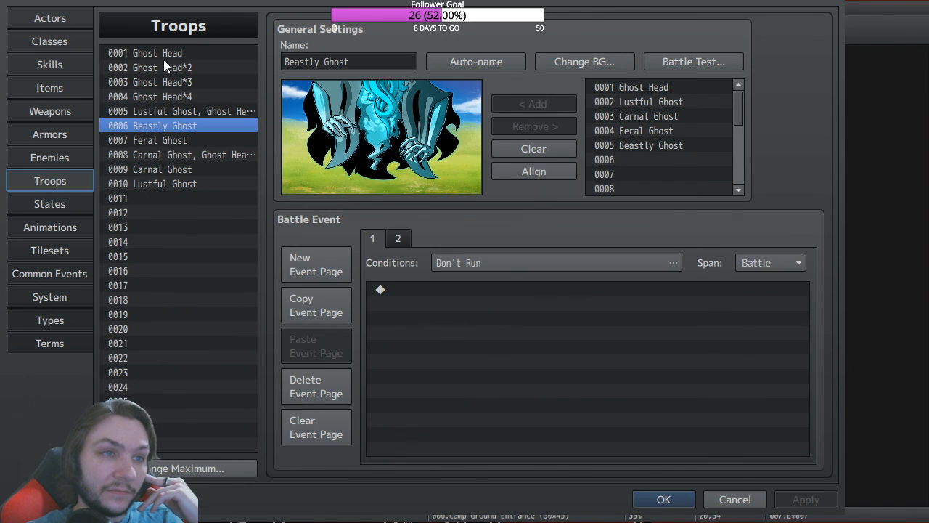
left_click(162, 57)
left_click(164, 113)
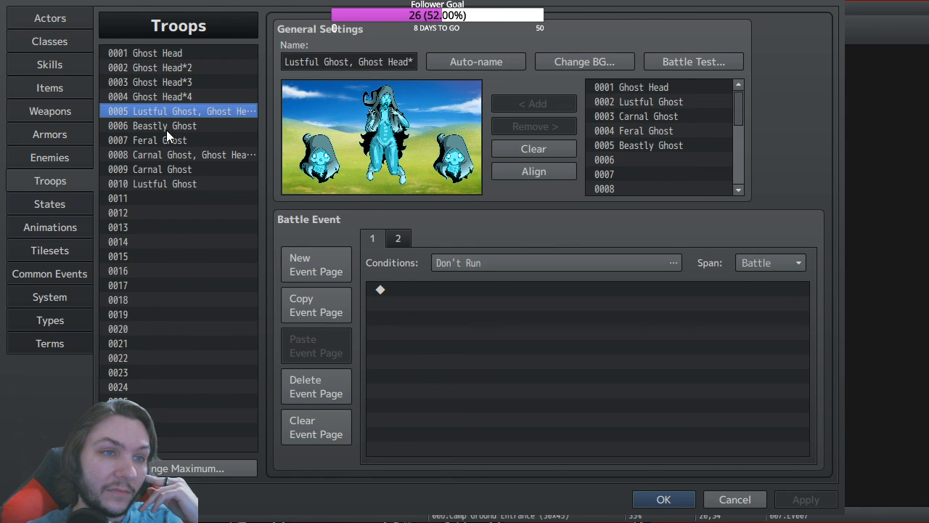
left_click(167, 153)
left_click(167, 169)
left_click(173, 156)
left_click(164, 111)
left_click(153, 67)
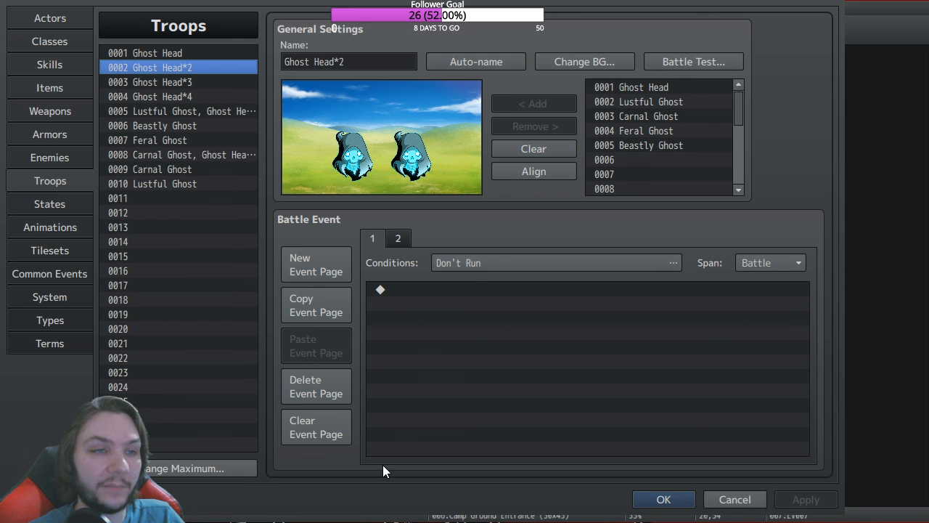
left_click(183, 185)
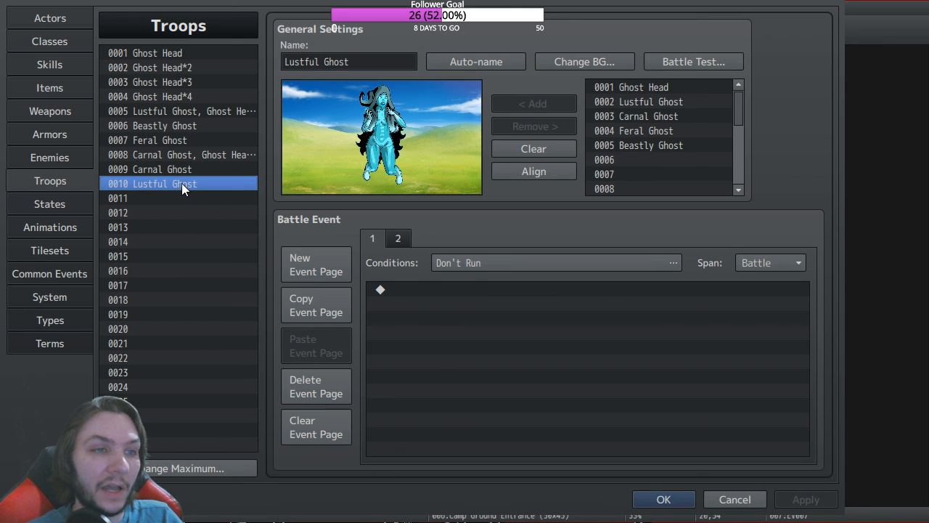
left_click(168, 57)
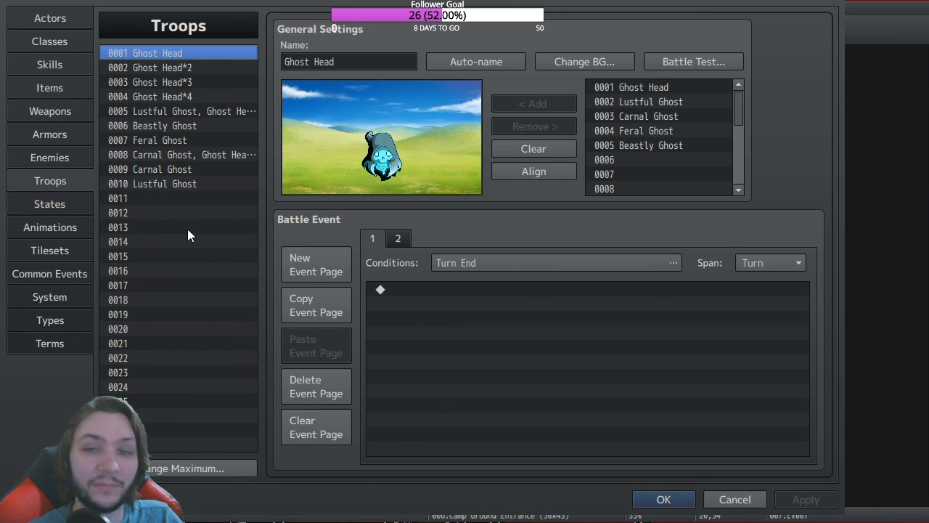
left_click(664, 500)
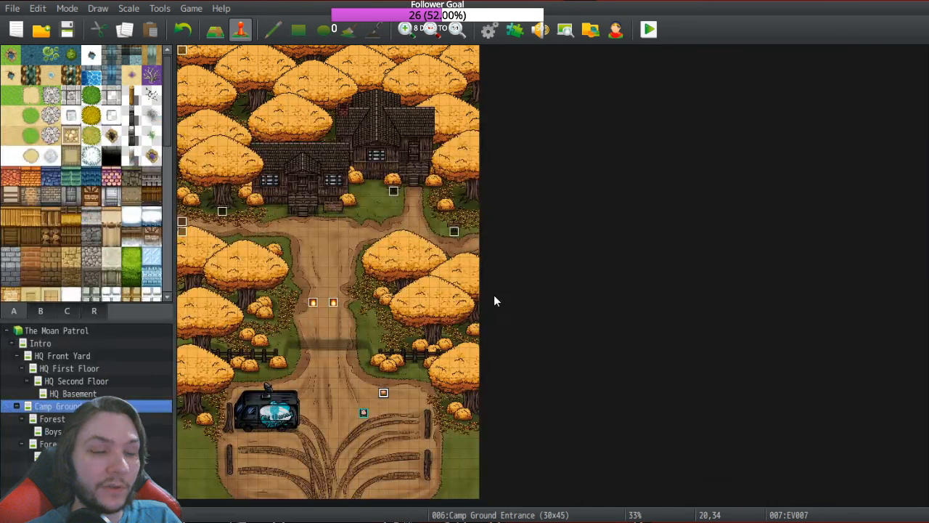
left_click(66, 30)
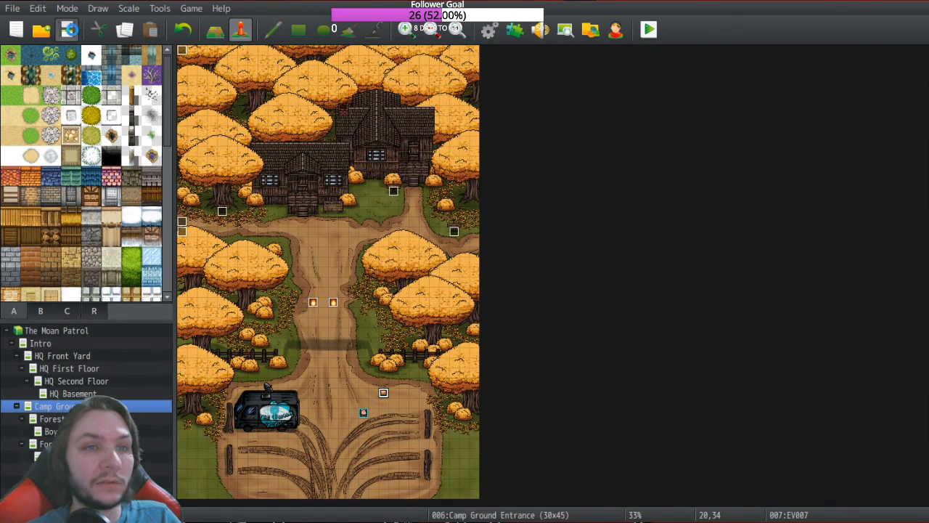